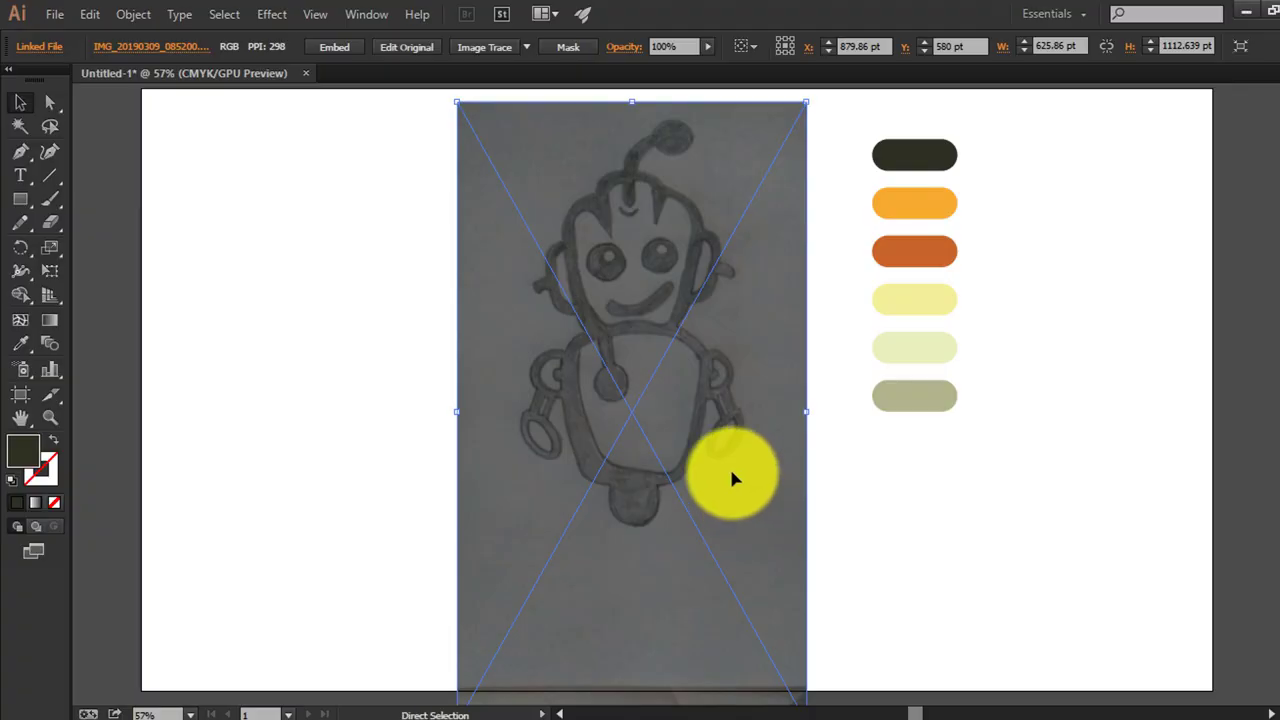
Zoom to 100% and pan onto the robot sketch's head, ready to trace with the Pen
{"action": "key", "text": "ctrl+plus"}
{"action": "key", "text": "ctrl+plus"}
{"action": "scroll", "coordinate": [645, 538], "scroll_direction": "up", "scroll_amount": 3}
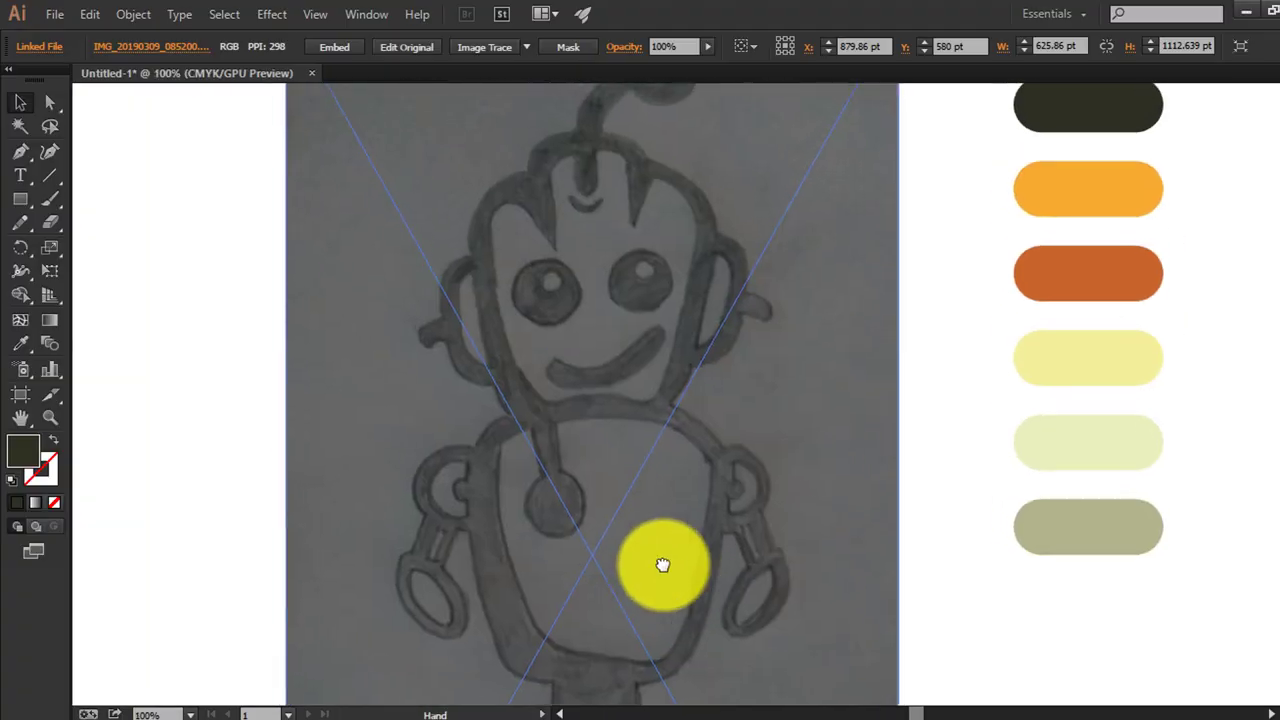
{"action": "left_click_drag", "start_coordinate": [623, 357], "coordinate": [637, 491]}
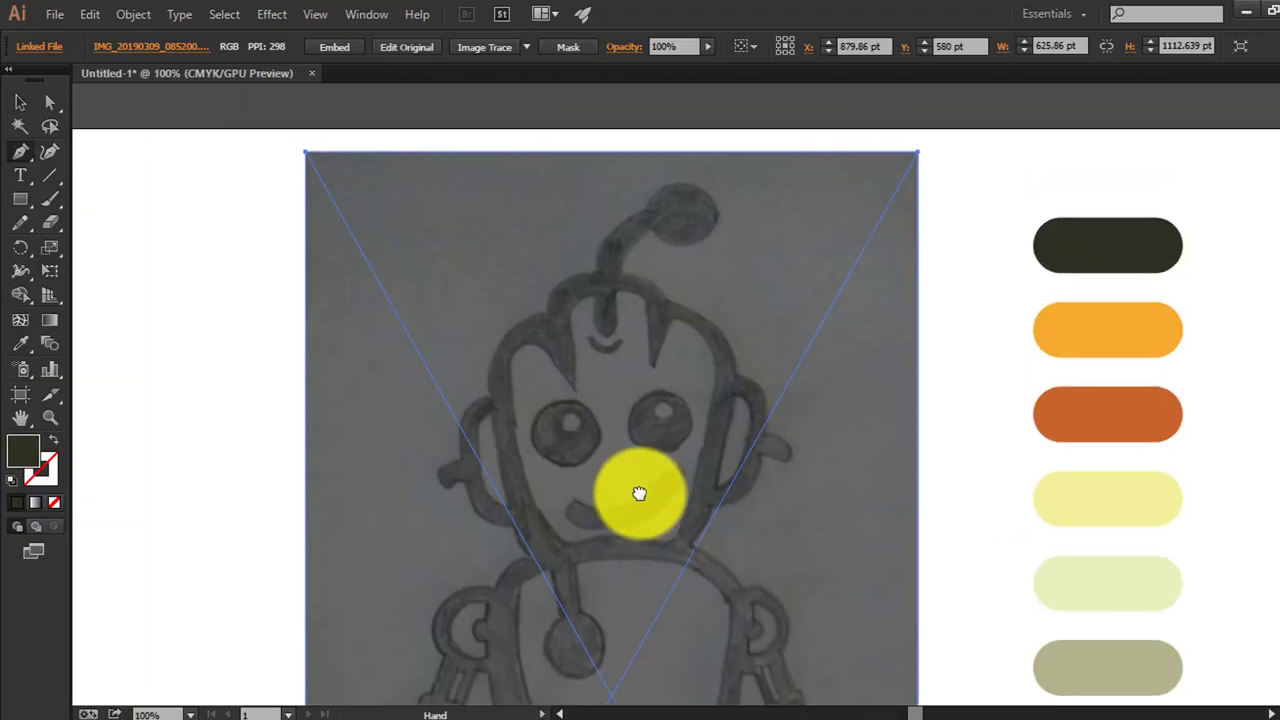
{"action": "key", "text": "p"}
{"action": "scroll", "coordinate": [540, 330], "scroll_direction": "down", "scroll_amount": 2}
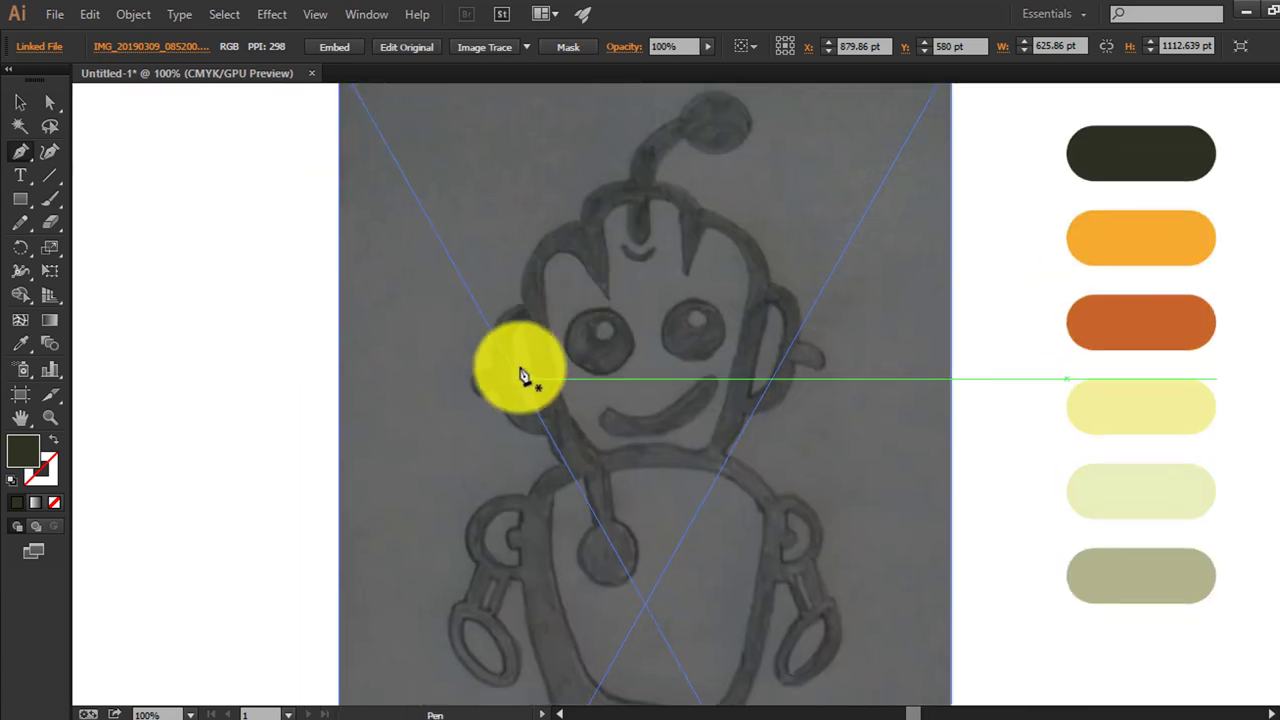
Start an unfilled, dark-stroked Pen outline at the left ear and curve it up the head's left side
{"action": "mouse_move", "coordinate": [471, 383]}
{"action": "left_mouse_down"}
{"action": "mouse_move", "coordinate": [494, 376]}
{"action": "mouse_move", "coordinate": [527, 312]}
{"action": "left_mouse_up"}
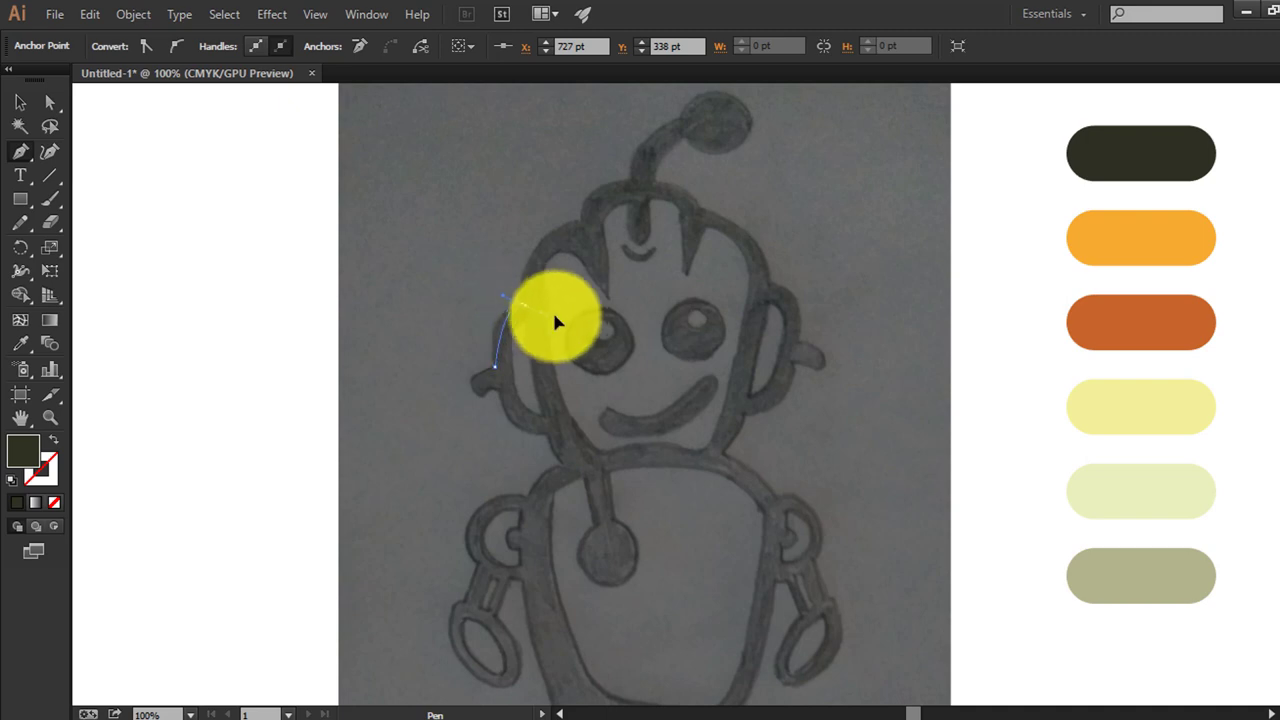
{"action": "left_click_drag", "start_coordinate": [525, 304], "coordinate": [312, 390]}
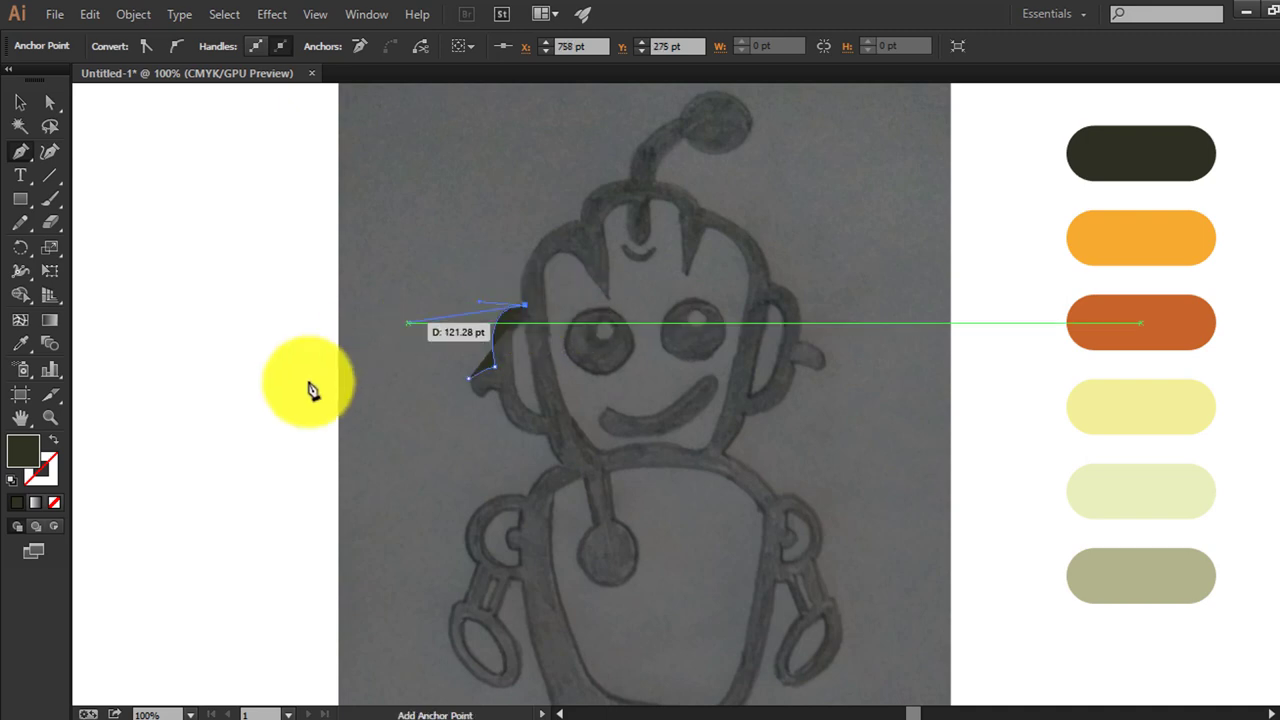
{"action": "left_click", "coordinate": [52, 440]}
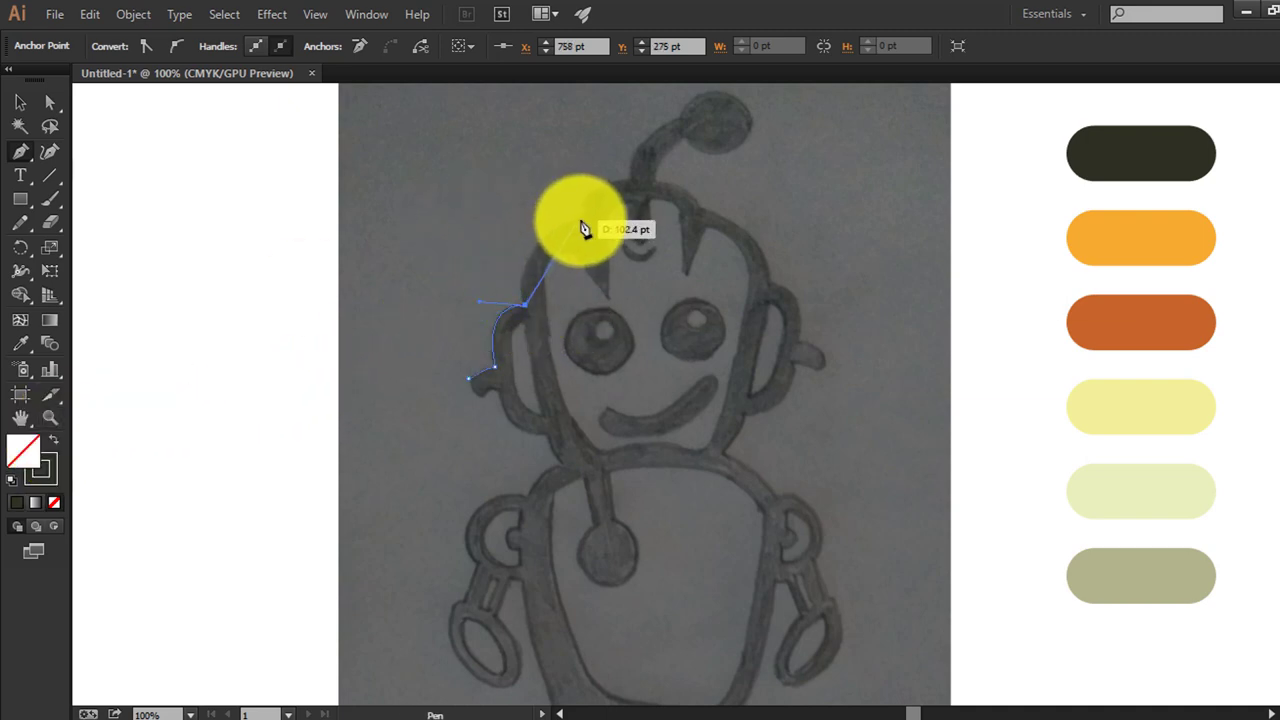
{"action": "mouse_move", "coordinate": [579, 220]}
{"action": "left_mouse_down"}
{"action": "mouse_move", "coordinate": [649, 230]}
{"action": "mouse_move", "coordinate": [637, 189]}
{"action": "mouse_move", "coordinate": [703, 220]}
{"action": "left_mouse_up"}
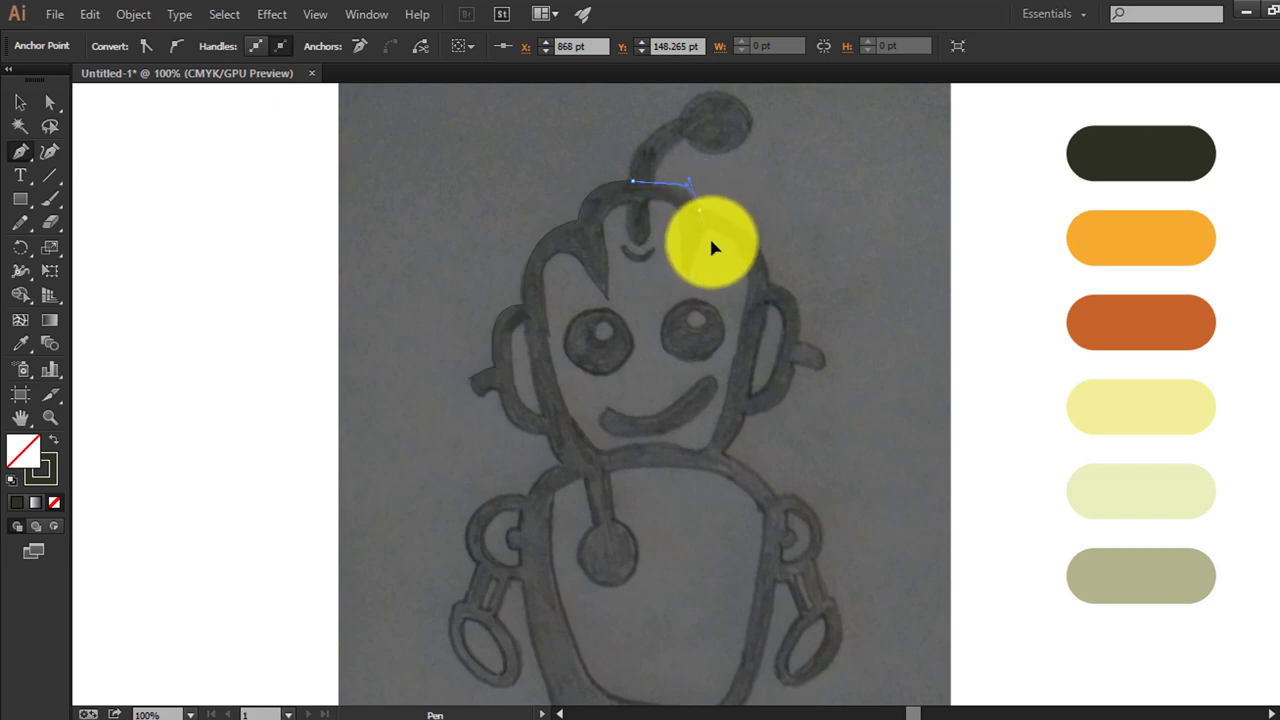
{"action": "key", "text": "ctrl+z"}
Curve the outline along the top of the head toward the antenna
{"action": "scroll", "coordinate": [661, 157], "scroll_direction": "up", "scroll_amount": 2}
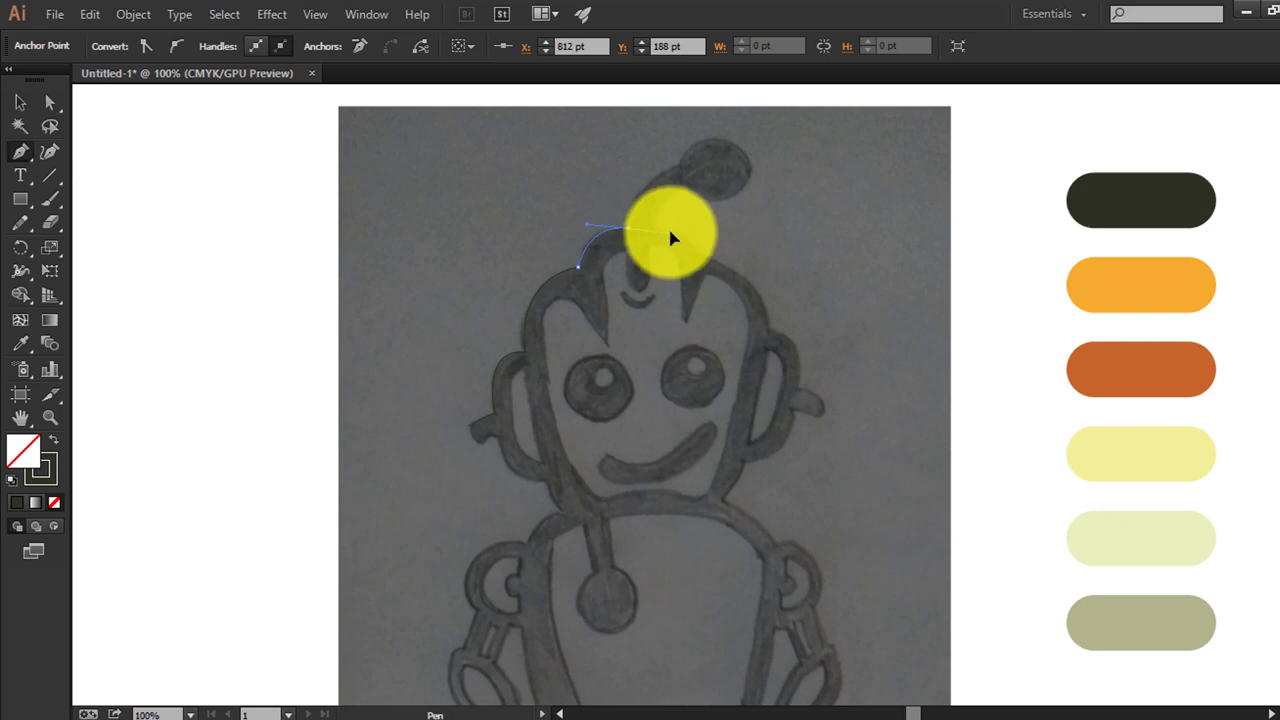
{"action": "left_click_drag", "start_coordinate": [659, 240], "coordinate": [677, 233]}
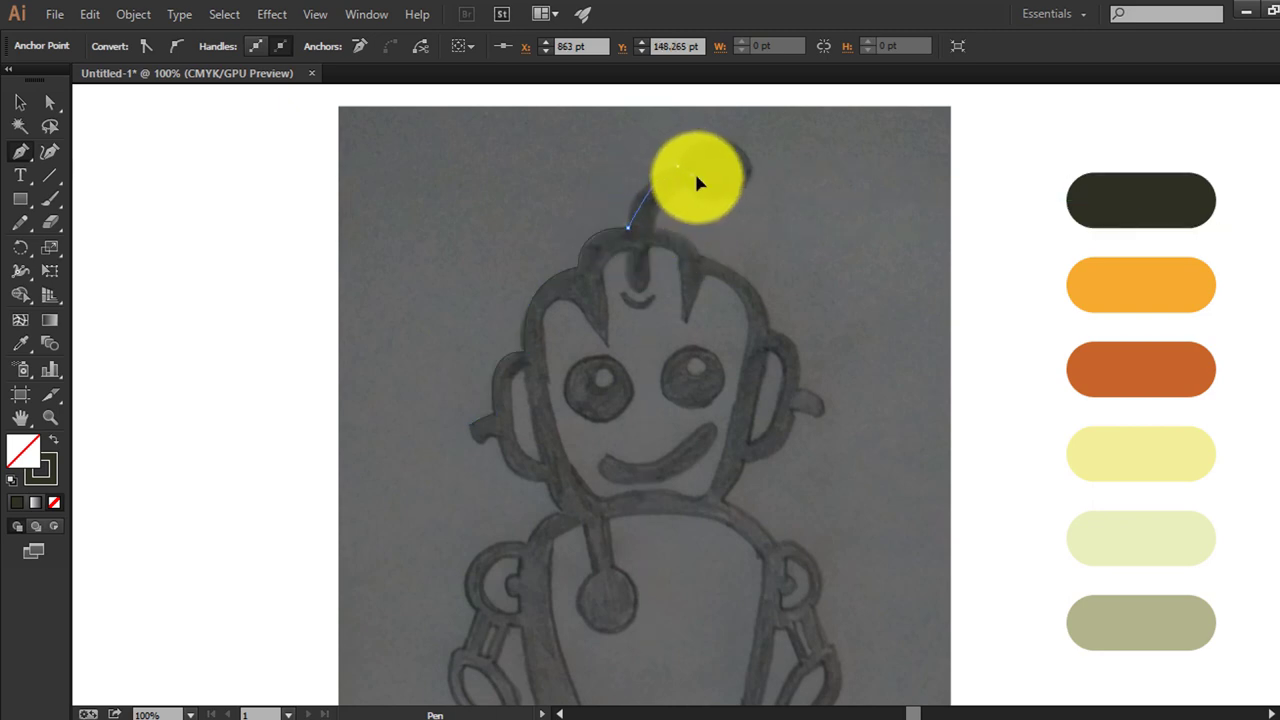
{"action": "left_click_drag", "start_coordinate": [728, 162], "coordinate": [663, 243]}
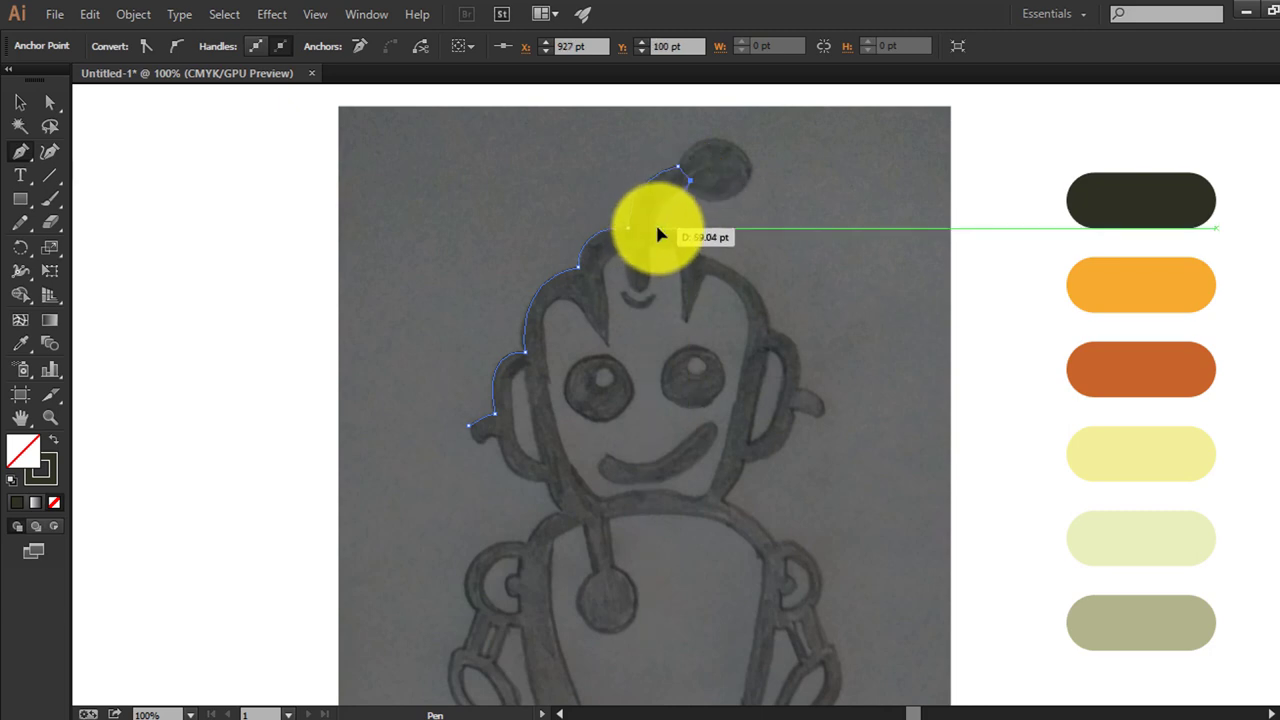
{"action": "scroll", "coordinate": [690, 240], "scroll_direction": "down", "scroll_amount": 3}
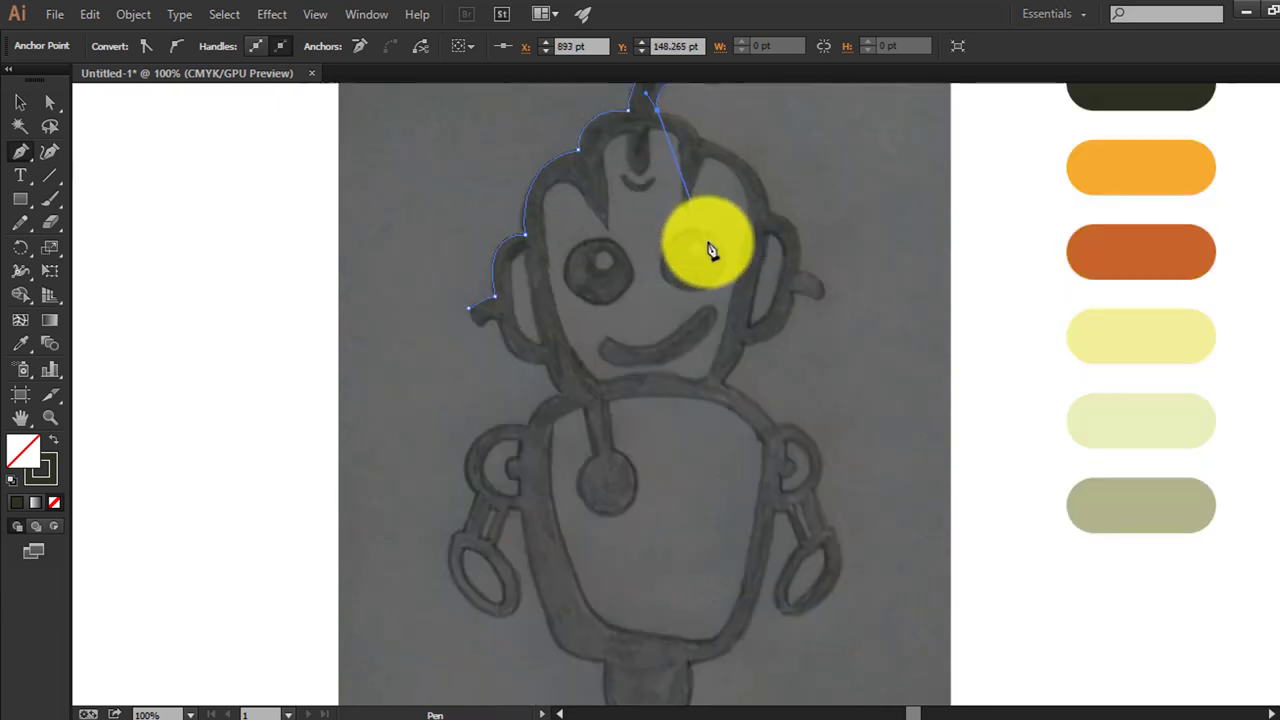
{"action": "scroll", "coordinate": [730, 220], "scroll_direction": "left", "scroll_amount": 2}
{"action": "scroll", "coordinate": [775, 275], "scroll_direction": "up", "scroll_amount": 4}
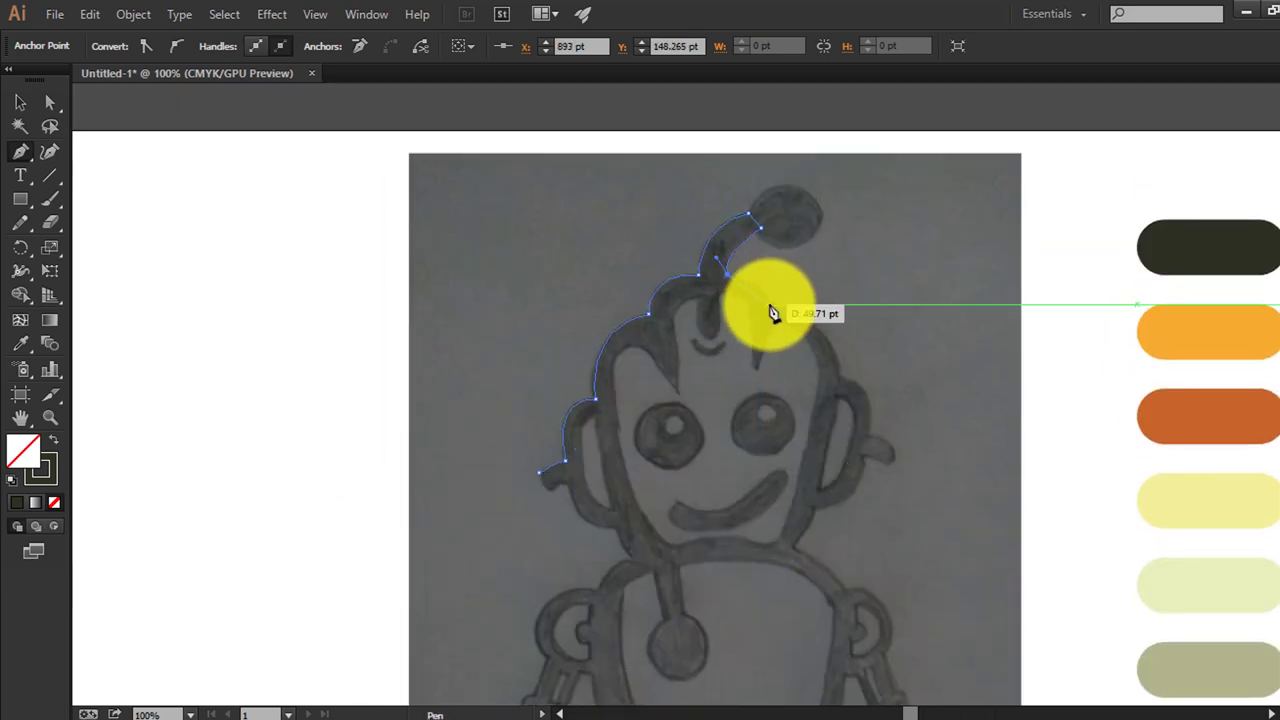
{"action": "left_click", "coordinate": [770, 308], "text": "ctrl"}
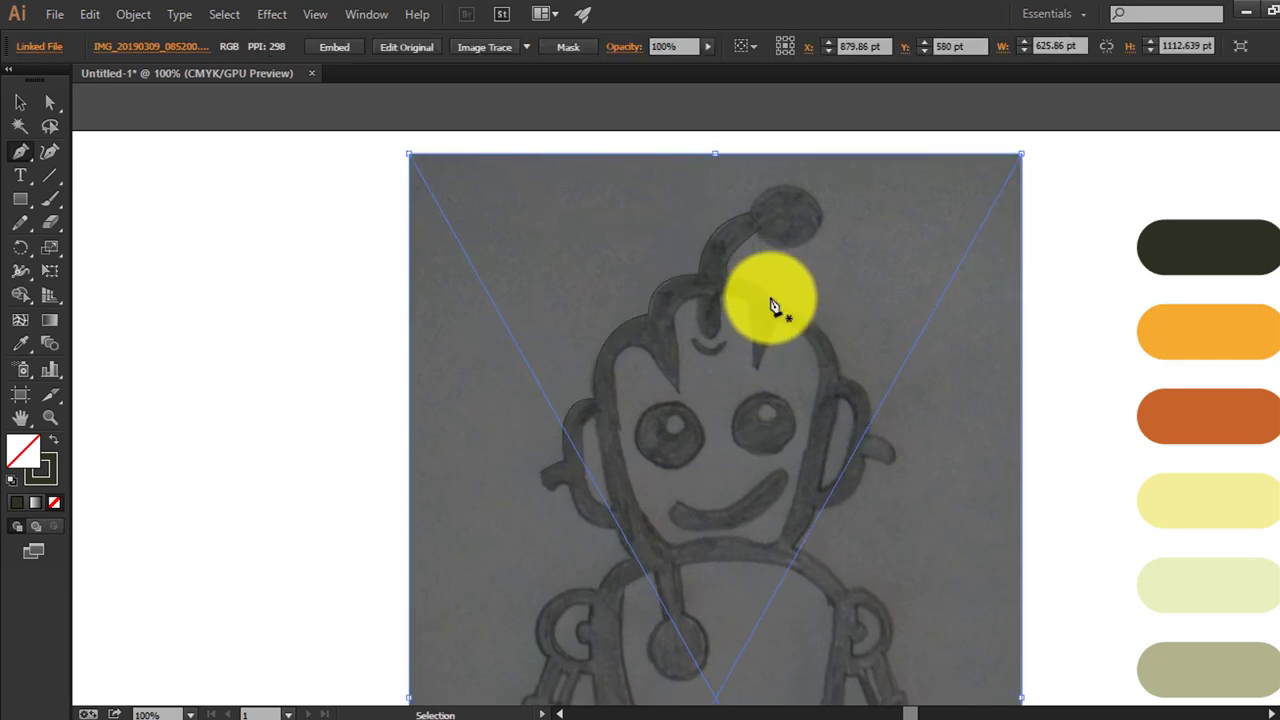
Extend the outline over the antenna and down the head's right side, zooming to 200%
{"action": "mouse_move", "coordinate": [773, 306]}
{"action": "left_mouse_down"}
{"action": "mouse_move", "coordinate": [735, 287]}
{"action": "mouse_move", "coordinate": [800, 333]}
{"action": "mouse_move", "coordinate": [810, 322]}
{"action": "mouse_move", "coordinate": [806, 370]}
{"action": "left_mouse_up"}
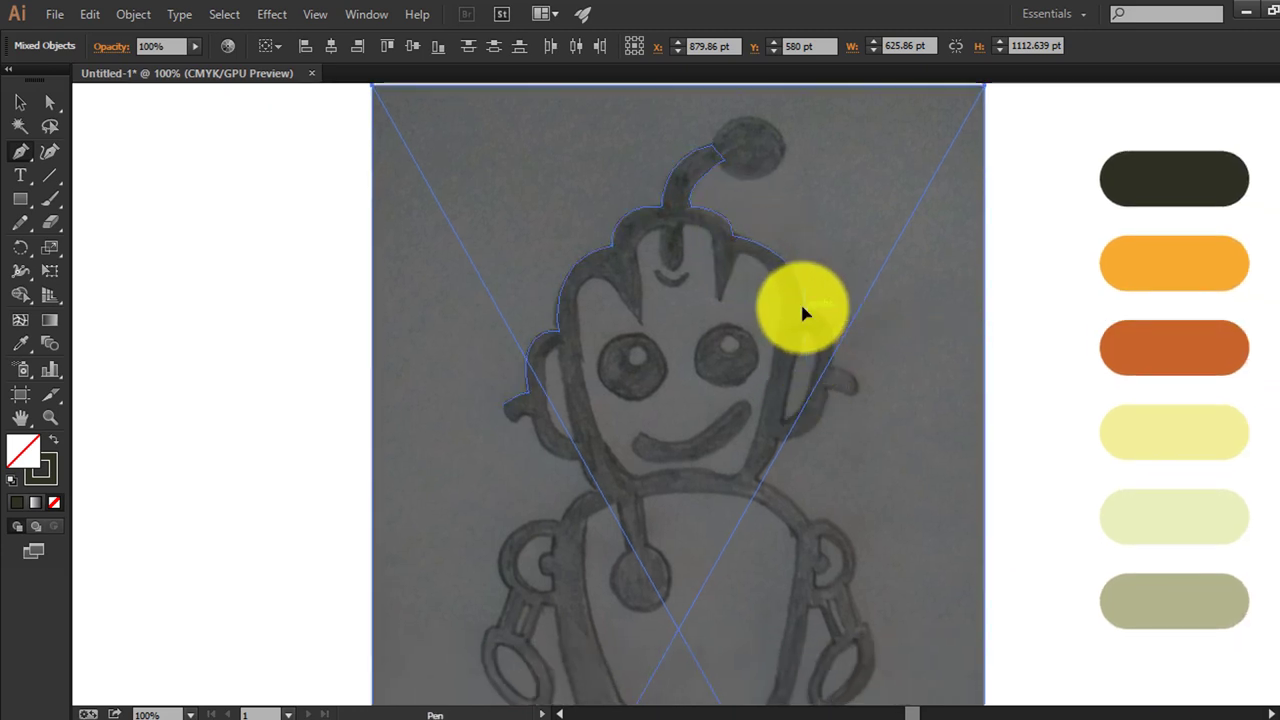
{"action": "mouse_move", "coordinate": [846, 220]}
{"action": "left_mouse_down"}
{"action": "mouse_move", "coordinate": [812, 309]}
{"action": "mouse_move", "coordinate": [855, 228]}
{"action": "left_mouse_up"}
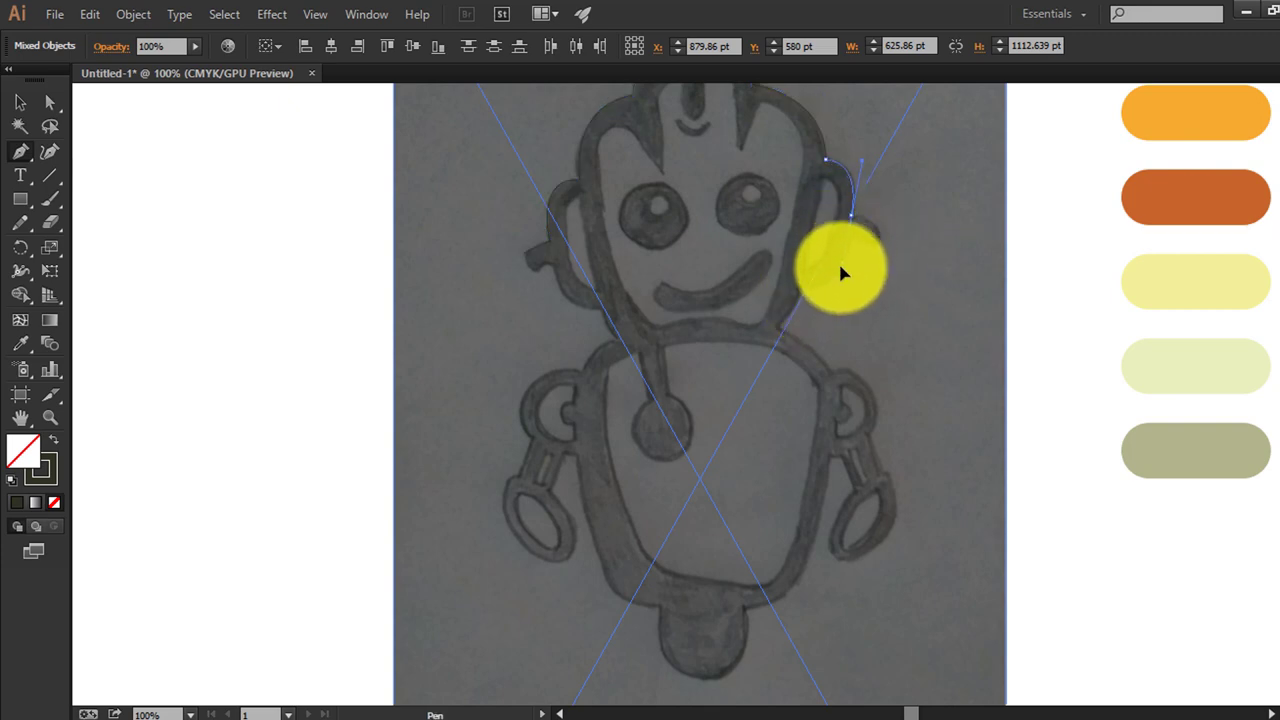
{"action": "mouse_move", "coordinate": [843, 283]}
{"action": "left_mouse_down"}
{"action": "mouse_move", "coordinate": [855, 225]}
{"action": "mouse_move", "coordinate": [846, 268]}
{"action": "left_mouse_up"}
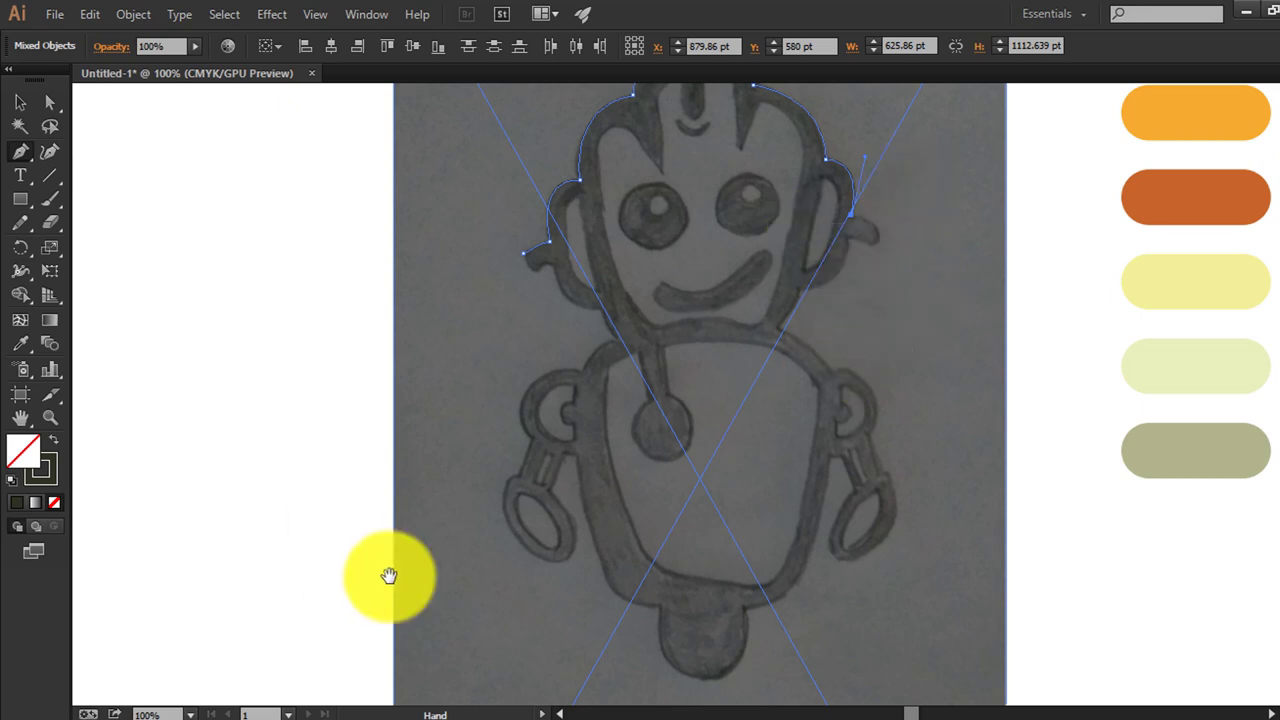
{"action": "scroll", "coordinate": [820, 385], "scroll_direction": "up", "scroll_amount": 3}
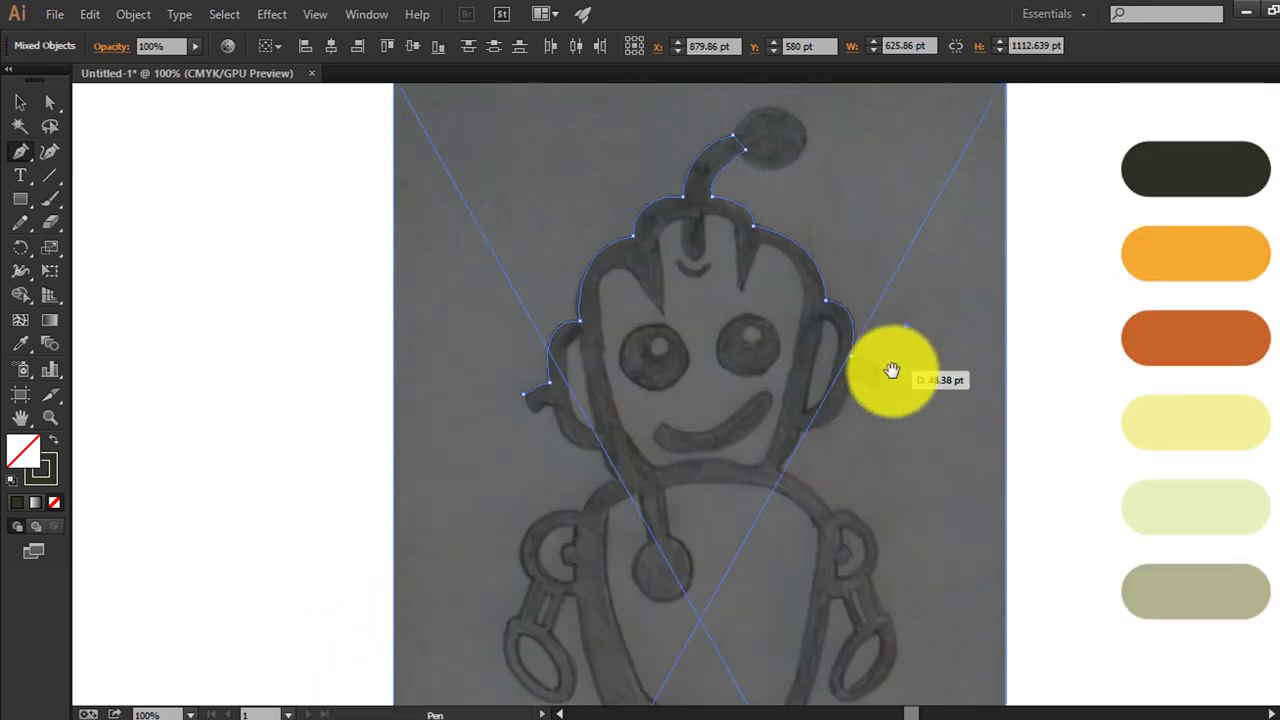
{"action": "left_click", "coordinate": [892, 371], "text": "ctrl"}
{"action": "left_click_drag", "start_coordinate": [894, 366], "coordinate": [777, 406]}
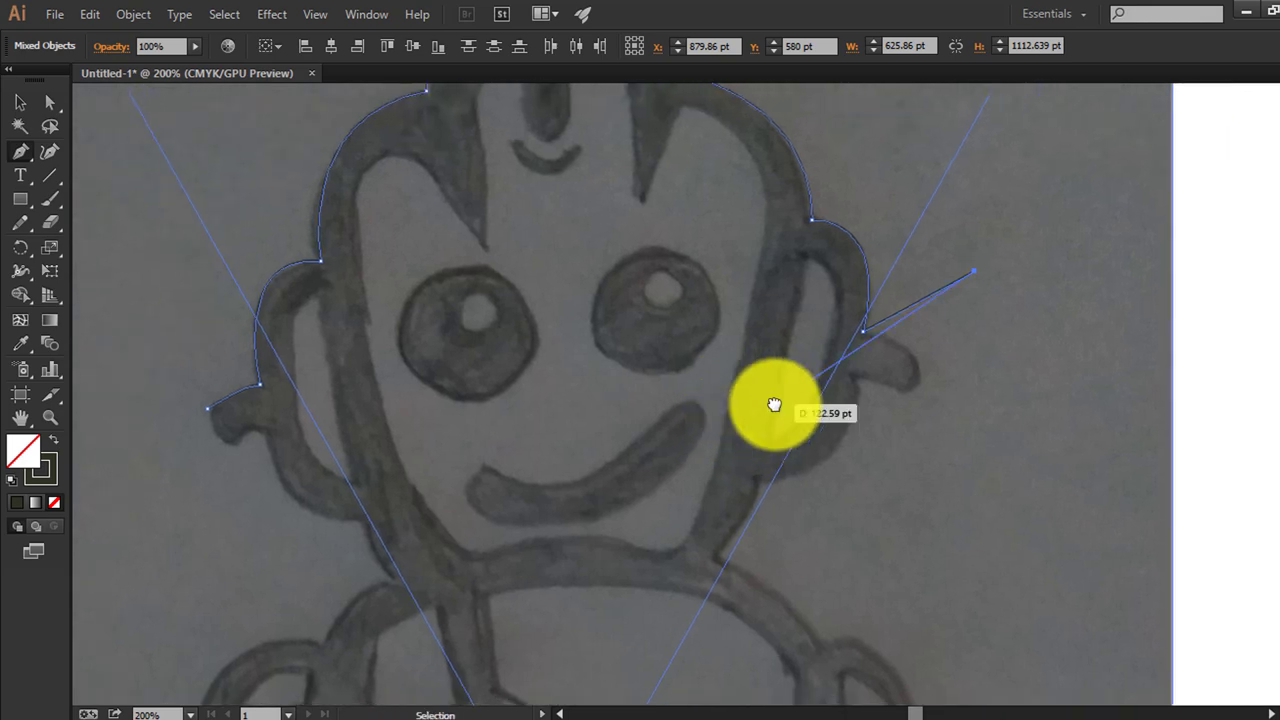
Add anchors around the right ear, down the neck and onto the right shoulder
{"action": "mouse_move", "coordinate": [919, 363]}
{"action": "left_mouse_down"}
{"action": "mouse_move", "coordinate": [926, 384]}
{"action": "mouse_move", "coordinate": [855, 388]}
{"action": "mouse_move", "coordinate": [943, 257]}
{"action": "left_mouse_up"}
{"action": "mouse_move", "coordinate": [857, 338]}
{"action": "left_mouse_down"}
{"action": "mouse_move", "coordinate": [785, 347]}
{"action": "mouse_move", "coordinate": [851, 349]}
{"action": "left_mouse_up"}
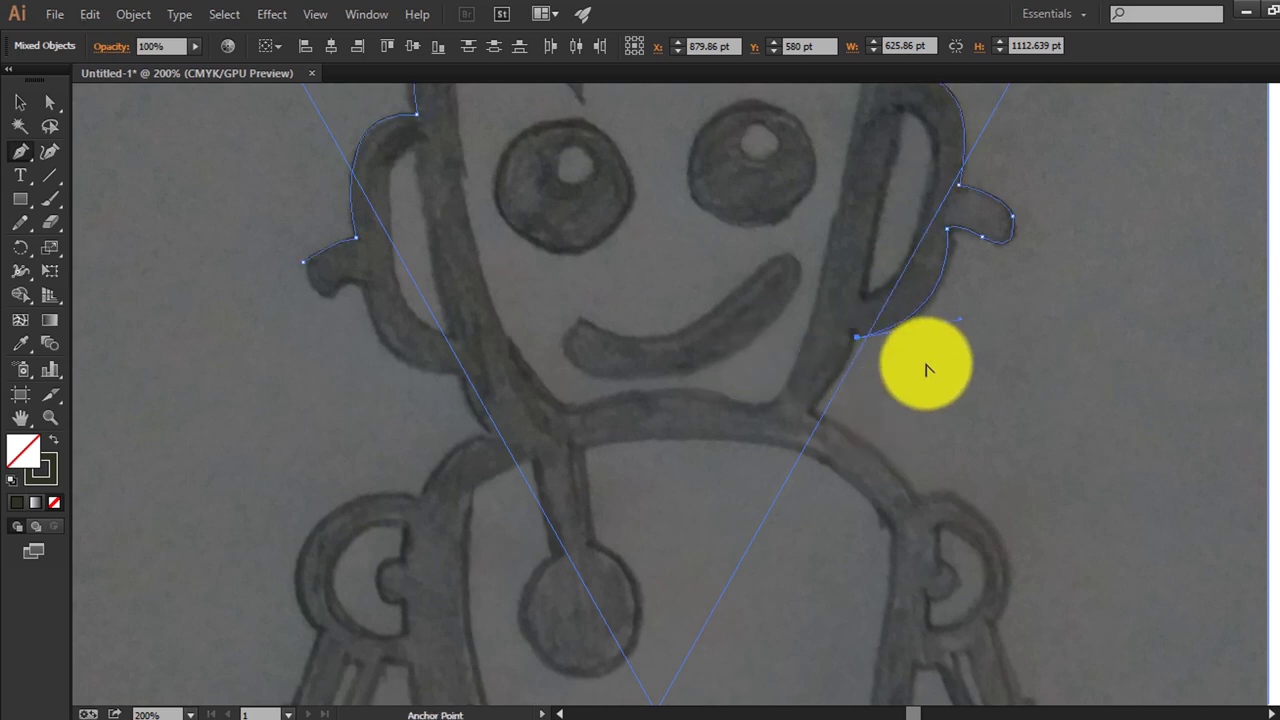
{"action": "left_click_drag", "start_coordinate": [929, 363], "coordinate": [1003, 243]}
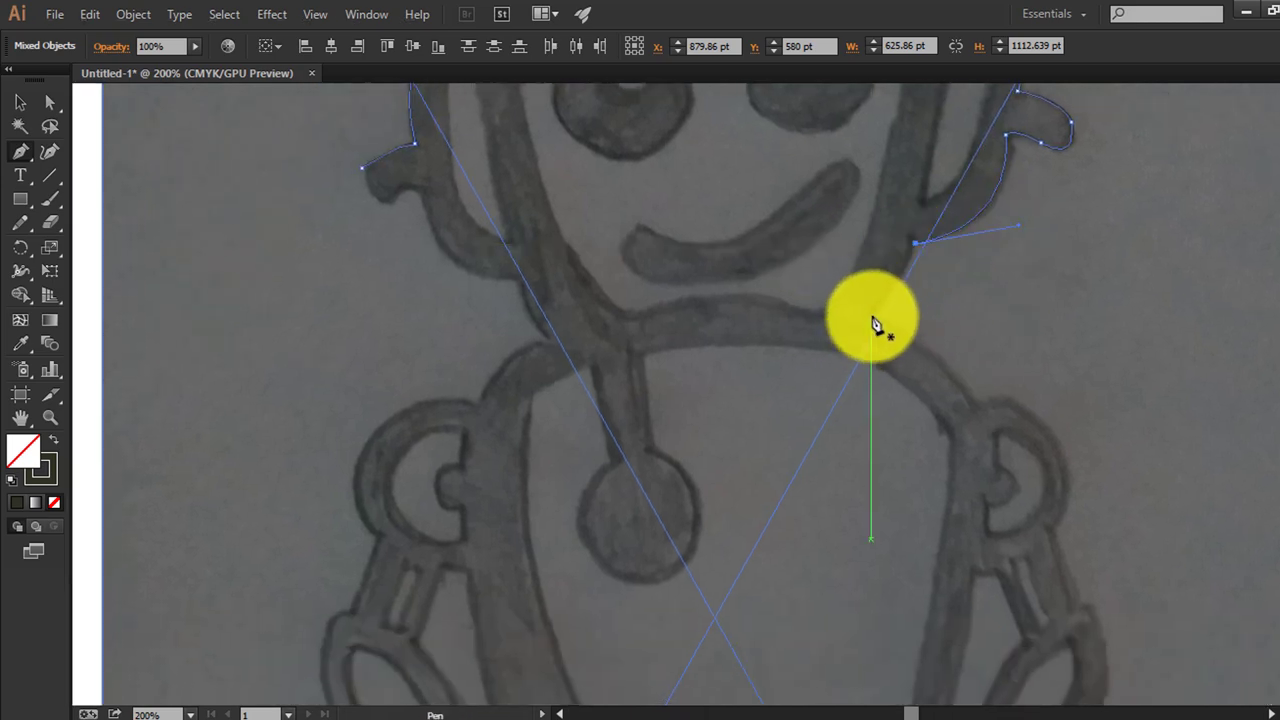
{"action": "left_click_drag", "start_coordinate": [846, 329], "coordinate": [872, 332]}
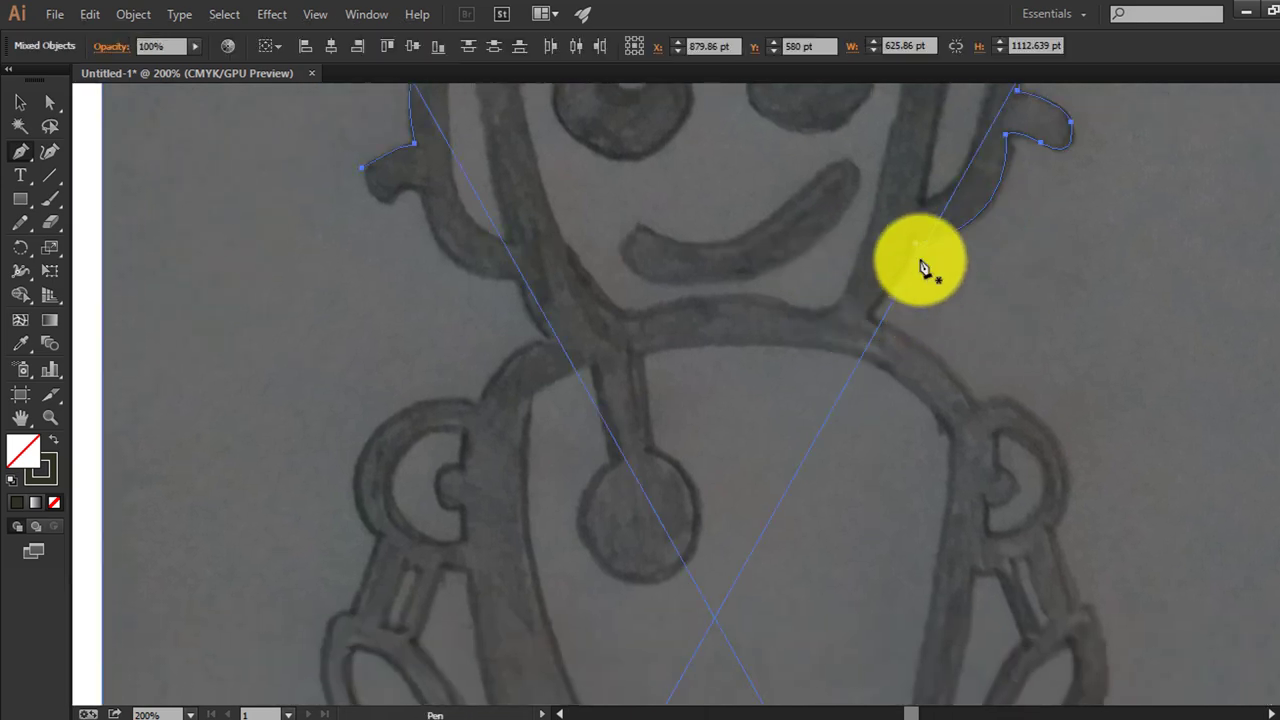
{"action": "left_click", "coordinate": [862, 318], "text": "ctrl"}
{"action": "left_click", "coordinate": [871, 312]}
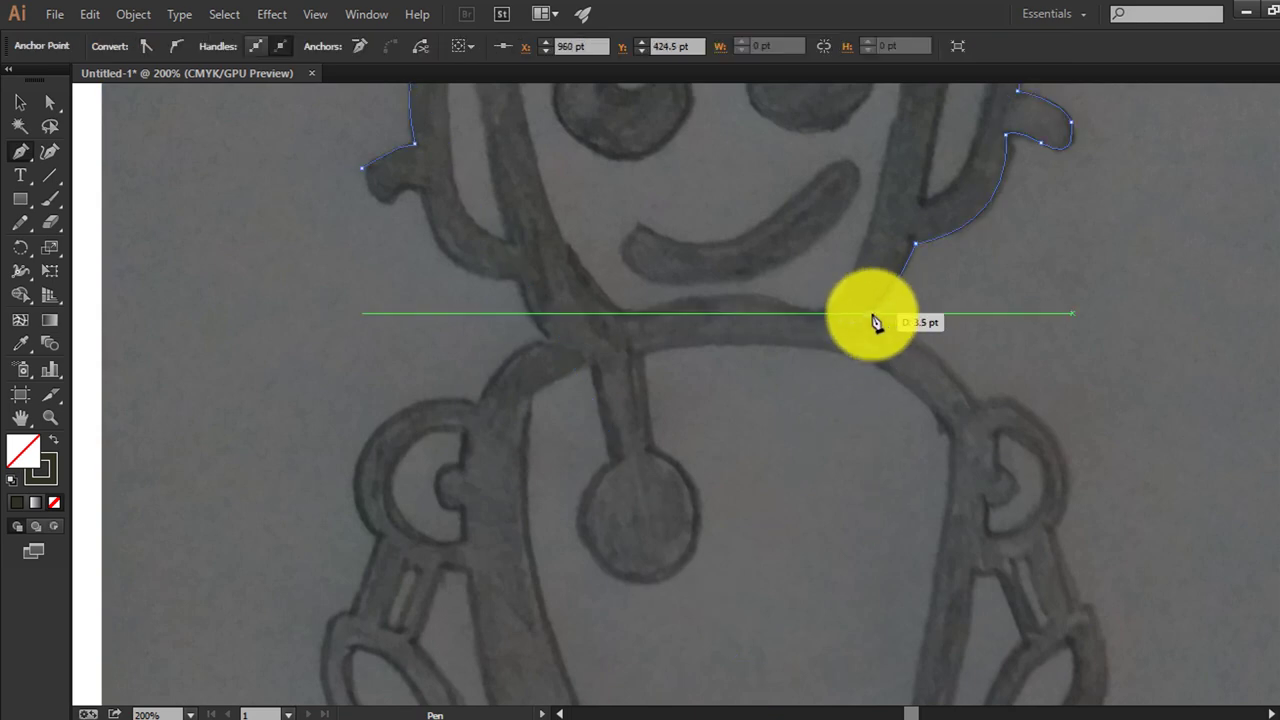
{"action": "scroll", "coordinate": [967, 390], "scroll_direction": "down", "scroll_amount": 2}
{"action": "left_click", "coordinate": [988, 339]}
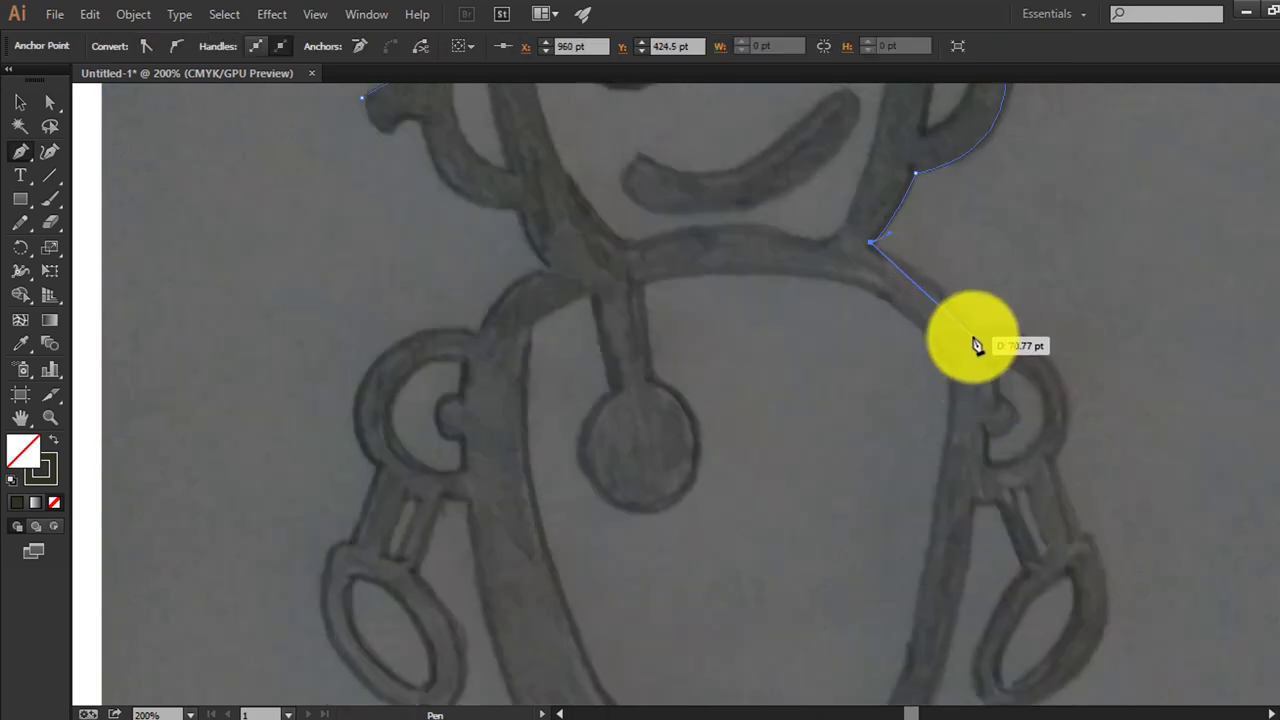
Attempt a Scissors cut at the path end, dismiss the error, and pan to the right arm
{"action": "key", "text": "c"}
{"action": "left_click", "coordinate": [971, 336]}
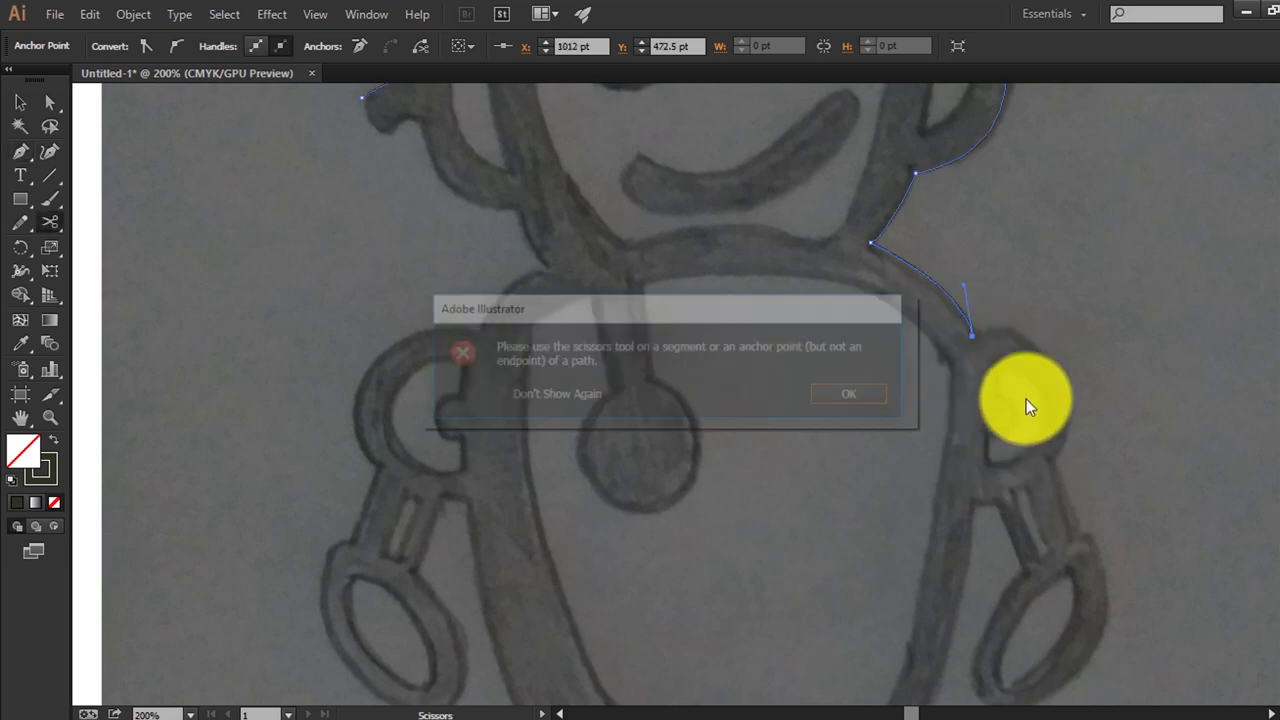
{"action": "left_click", "coordinate": [855, 395]}
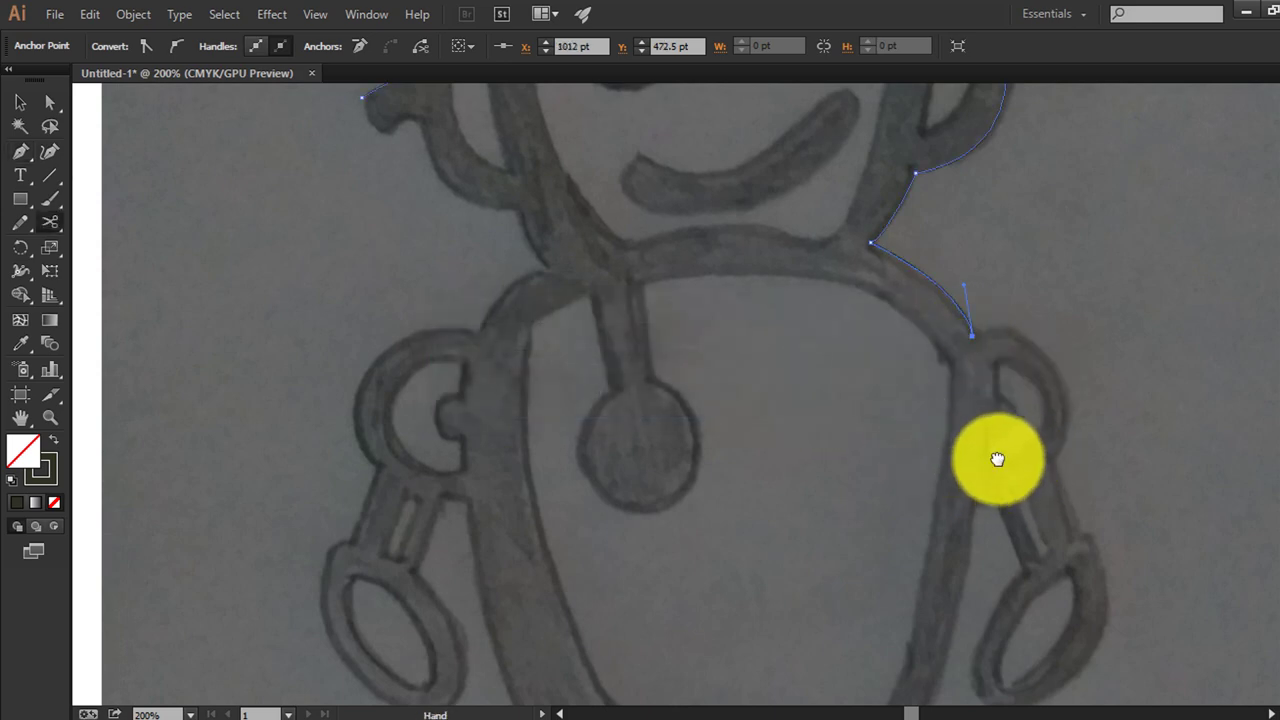
{"action": "left_click_drag", "start_coordinate": [994, 457], "coordinate": [1005, 382]}
Resume the outline and curve it down the right shoulder, undoing misplaced anchors
{"action": "key", "text": "p"}
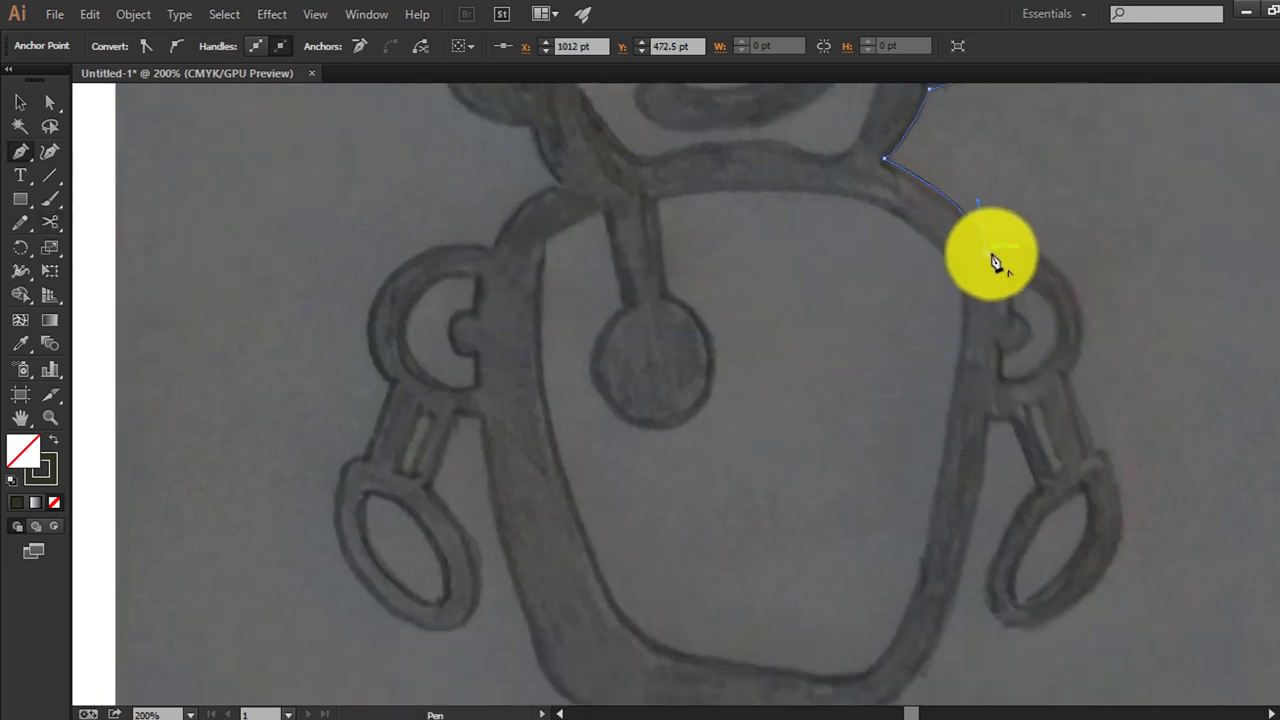
{"action": "left_click", "coordinate": [986, 251]}
{"action": "scroll", "coordinate": [1092, 252], "scroll_direction": "down", "scroll_amount": 3}
{"action": "left_click_drag", "start_coordinate": [1068, 232], "coordinate": [1032, 373]}
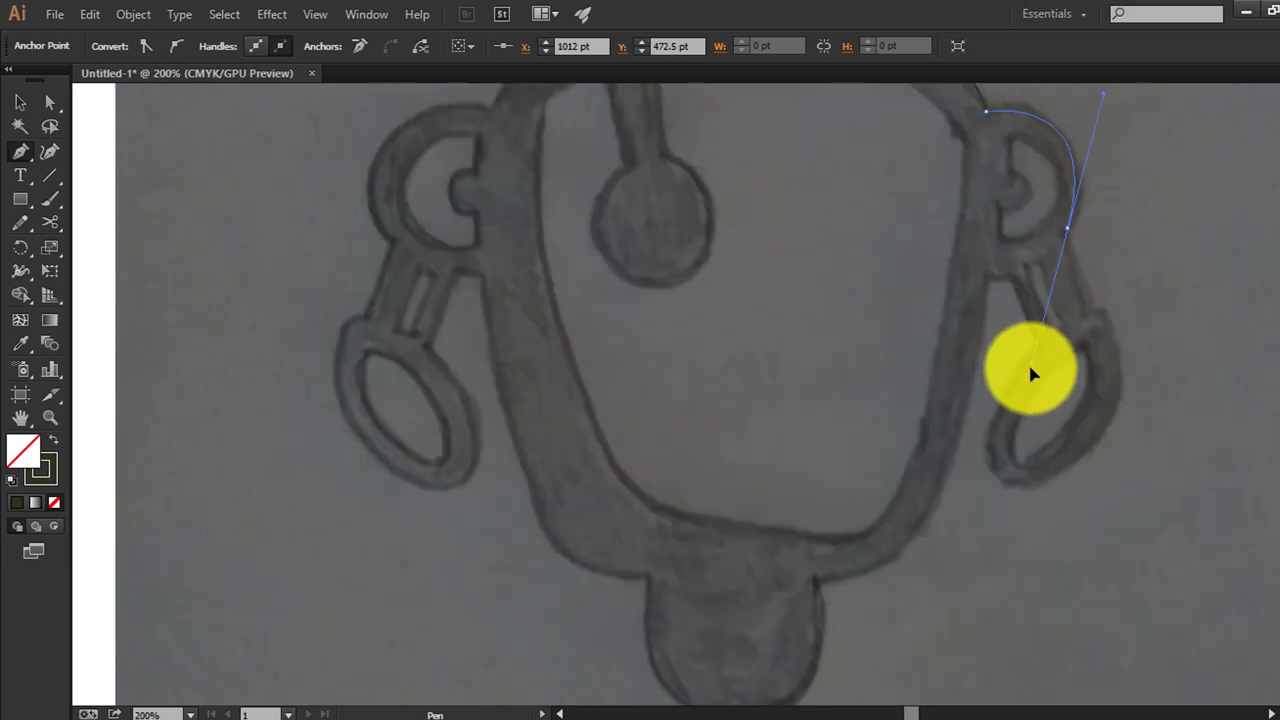
{"action": "key", "text": "ctrl+z"}
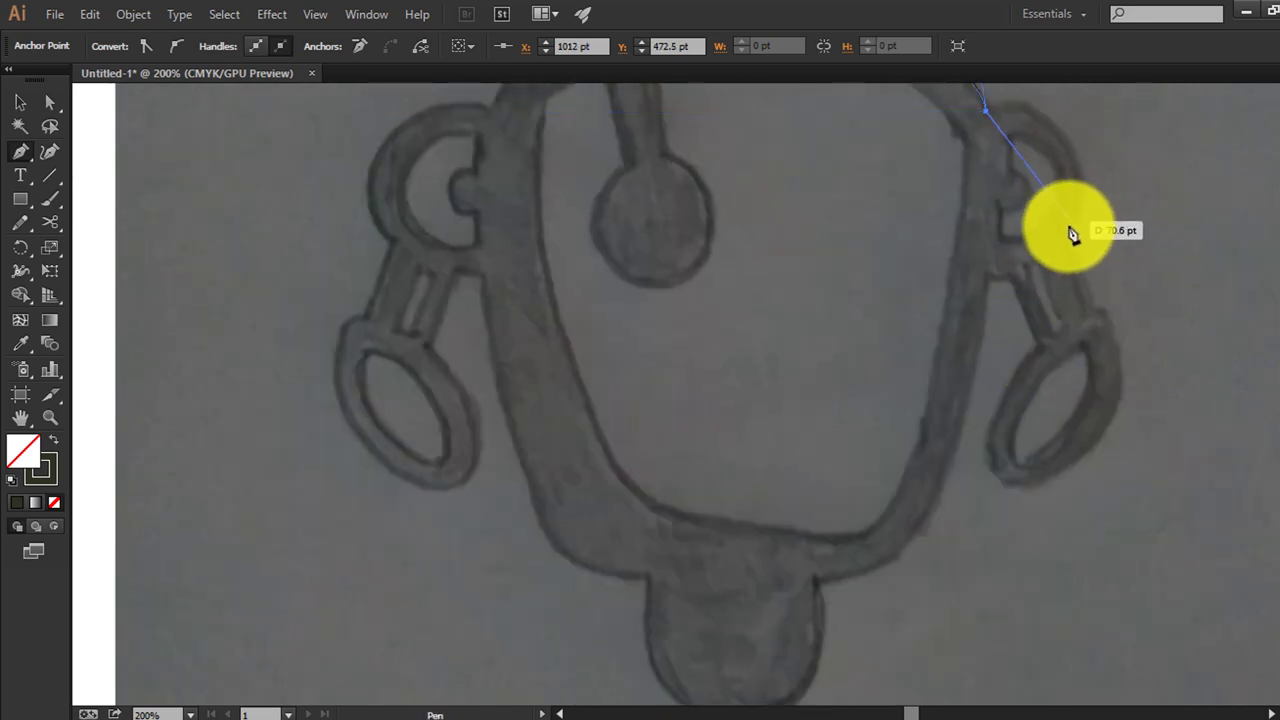
{"action": "left_click_drag", "start_coordinate": [1070, 233], "coordinate": [1024, 287]}
{"action": "left_click_drag", "start_coordinate": [1038, 358], "coordinate": [1022, 353]}
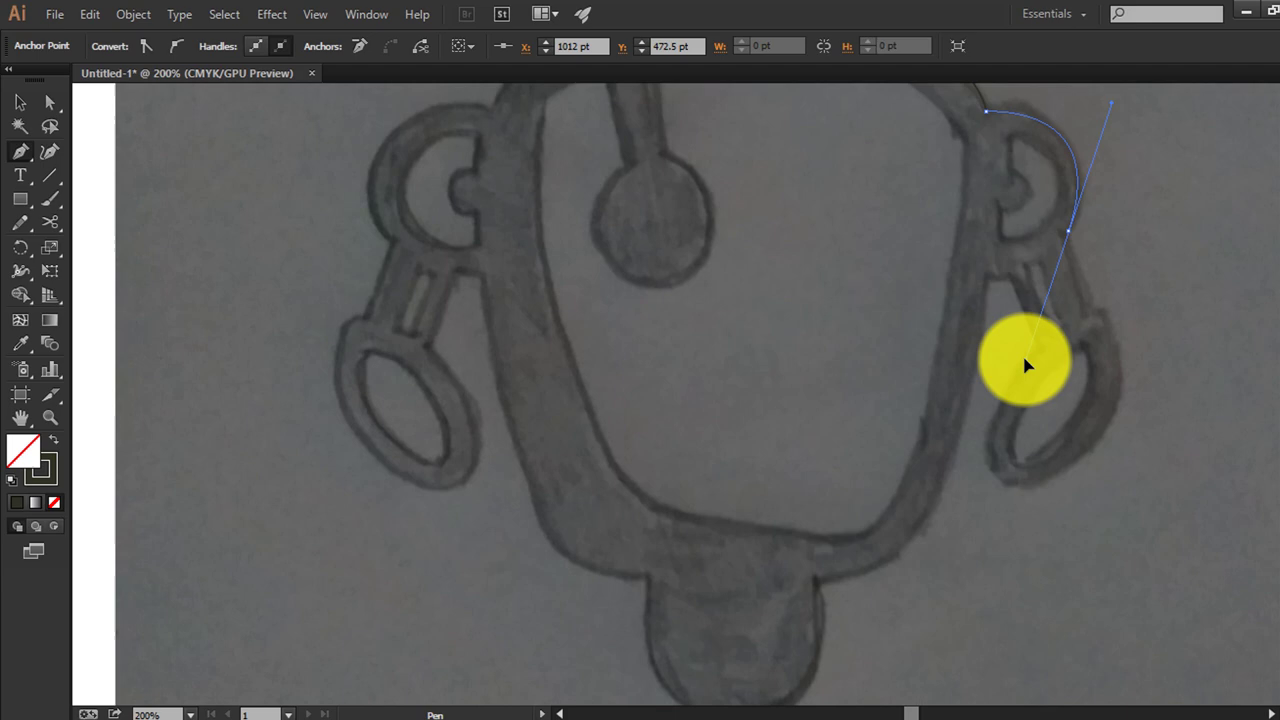
{"action": "left_click", "coordinate": [1067, 230]}
{"action": "scroll", "coordinate": [1090, 314], "scroll_direction": "down", "scroll_amount": 2}
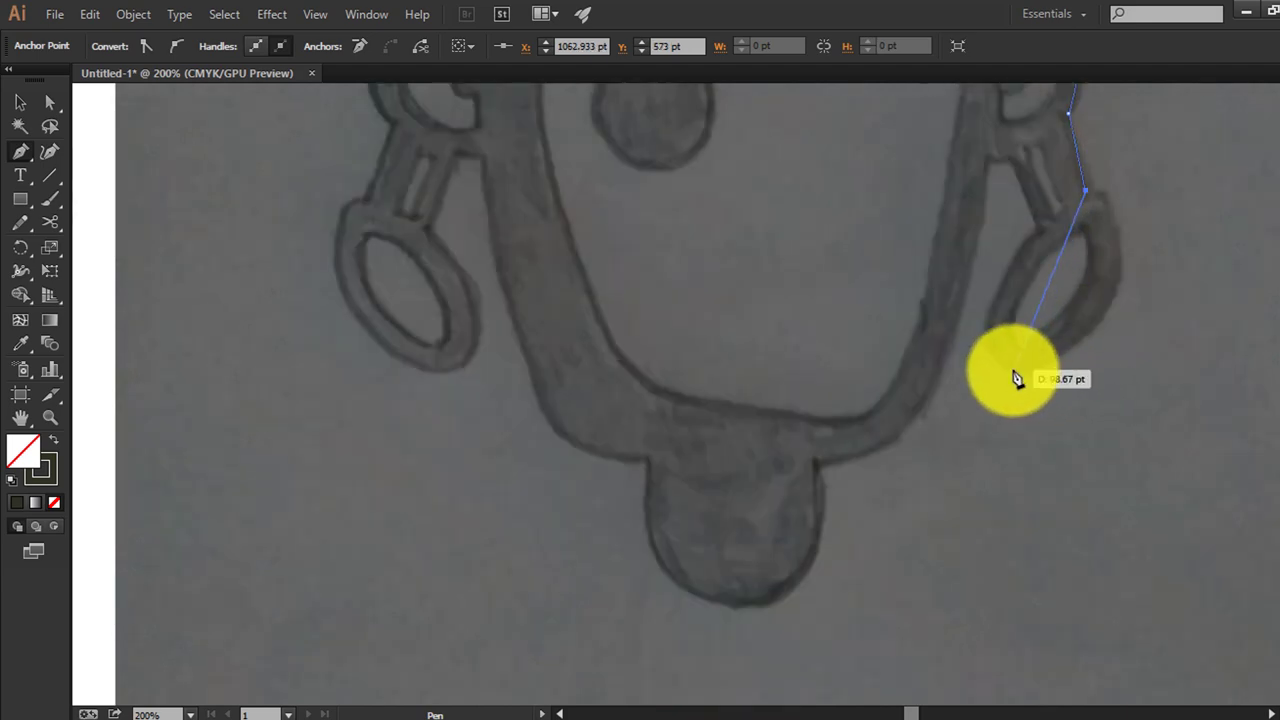
{"action": "left_click_drag", "start_coordinate": [1013, 370], "coordinate": [877, 354]}
{"action": "key", "text": "ctrl+z"}
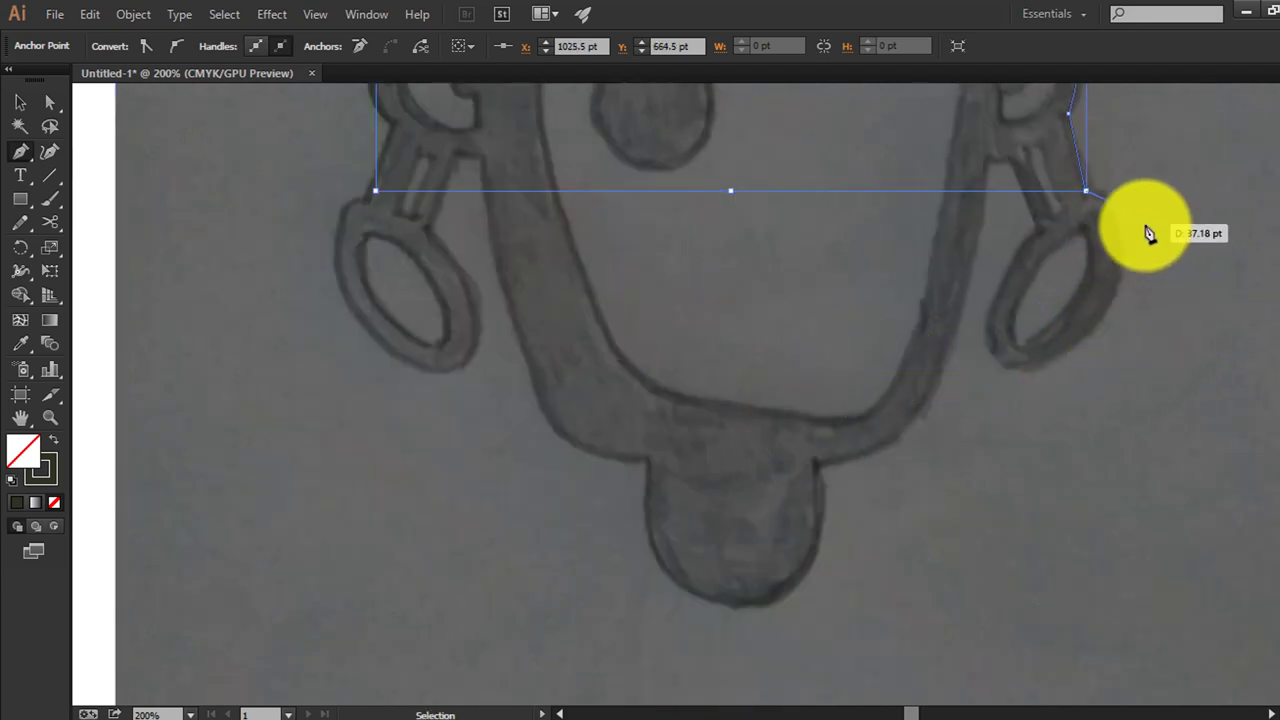
Trace around the right arm and hand back to where the arm meets the body
{"action": "left_click", "coordinate": [1101, 190]}
{"action": "left_click_drag", "start_coordinate": [1019, 368], "coordinate": [866, 390]}
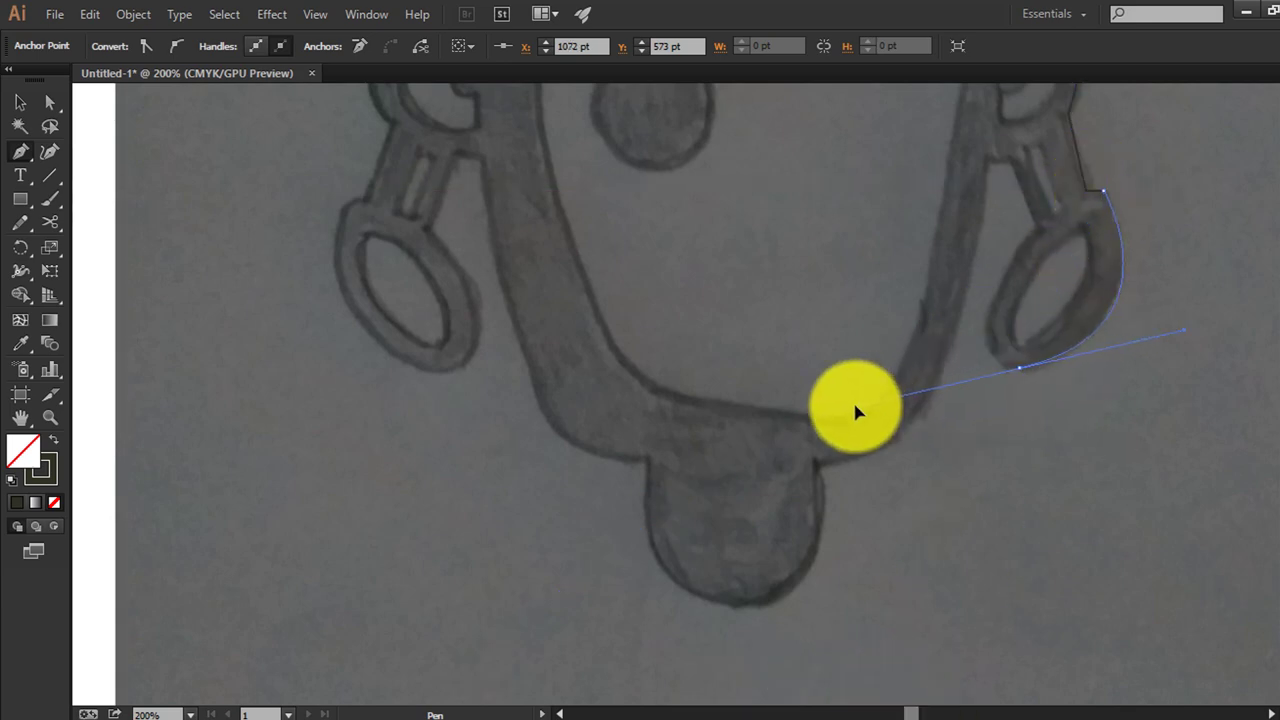
{"action": "left_click", "coordinate": [1019, 368]}
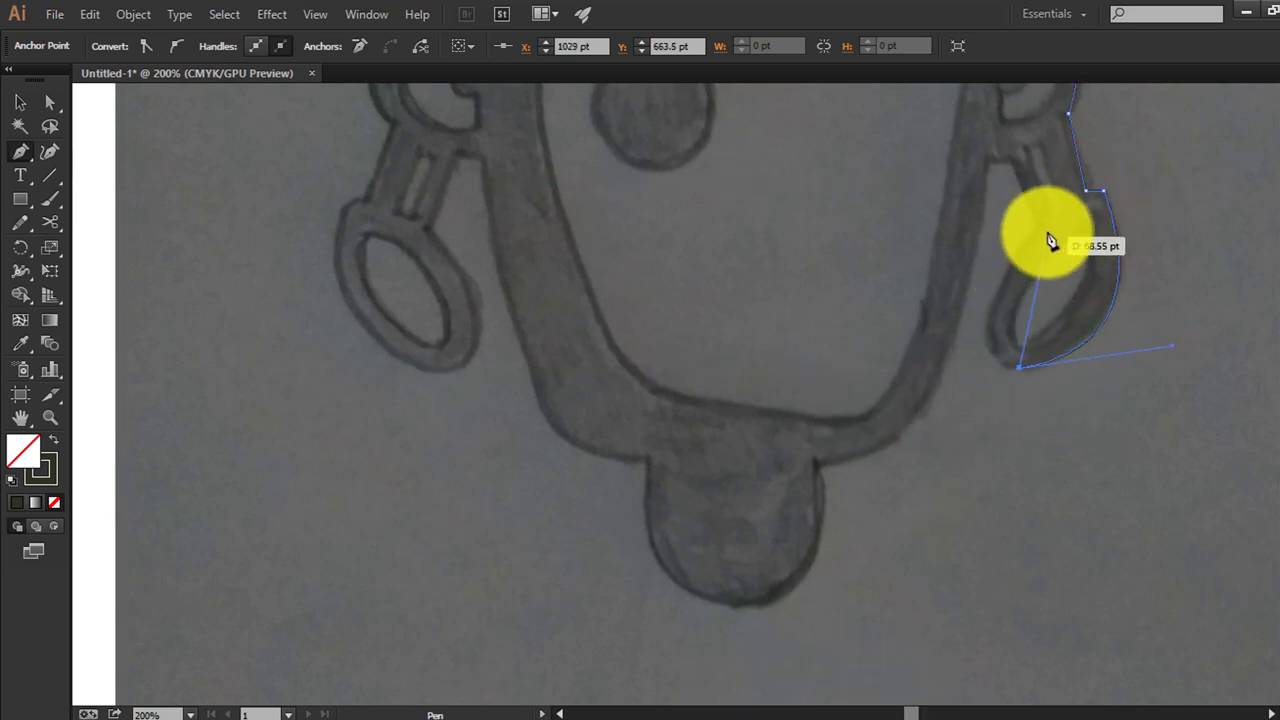
{"action": "left_click_drag", "start_coordinate": [1036, 228], "coordinate": [1064, 182]}
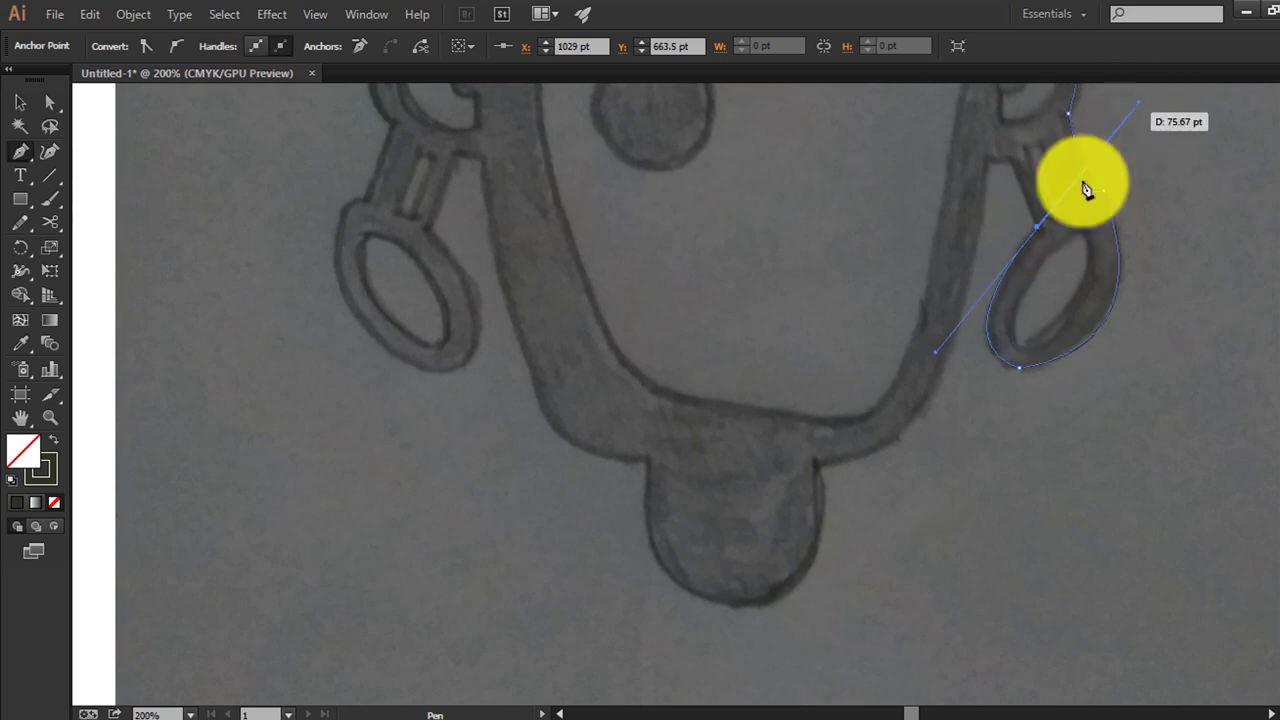
{"action": "scroll", "coordinate": [1086, 186], "scroll_direction": "up", "scroll_amount": 3}
{"action": "left_click", "coordinate": [1036, 321]}
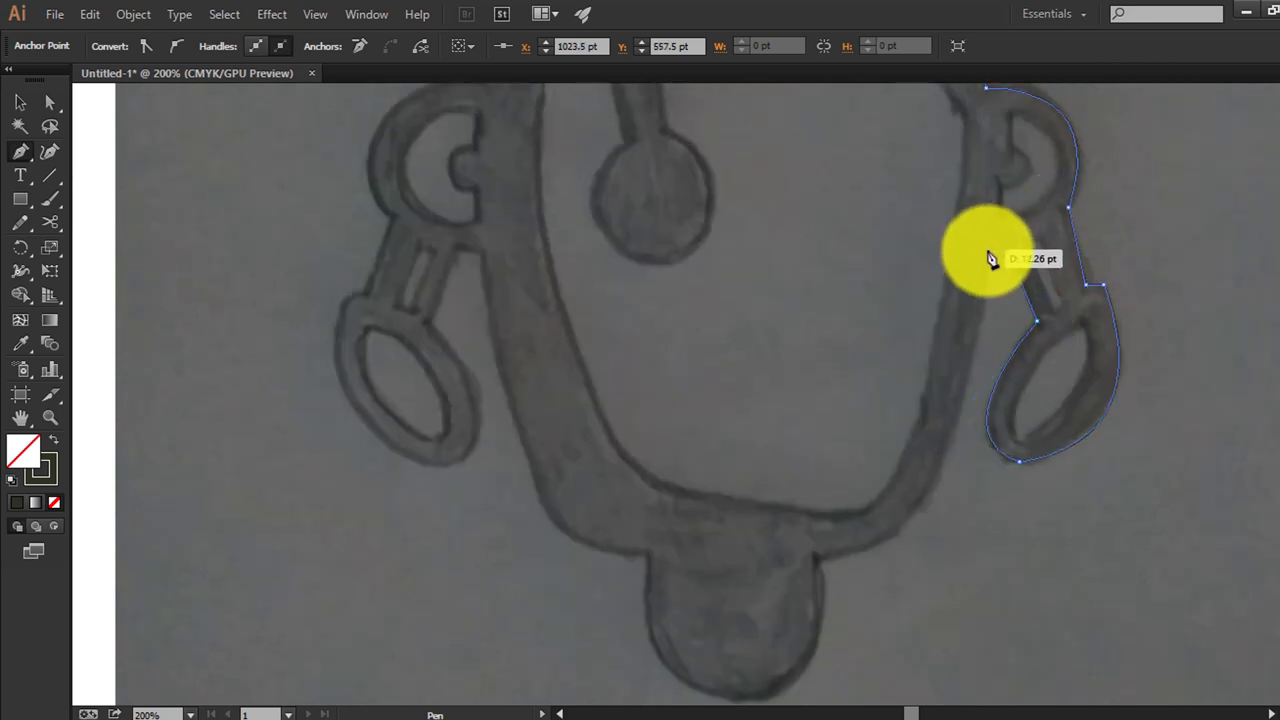
{"action": "left_click", "coordinate": [988, 253]}
Curve the outline along the body's bottom edge and zoom out to see the whole body
{"action": "scroll", "coordinate": [986, 268], "scroll_direction": "down", "scroll_amount": 3}
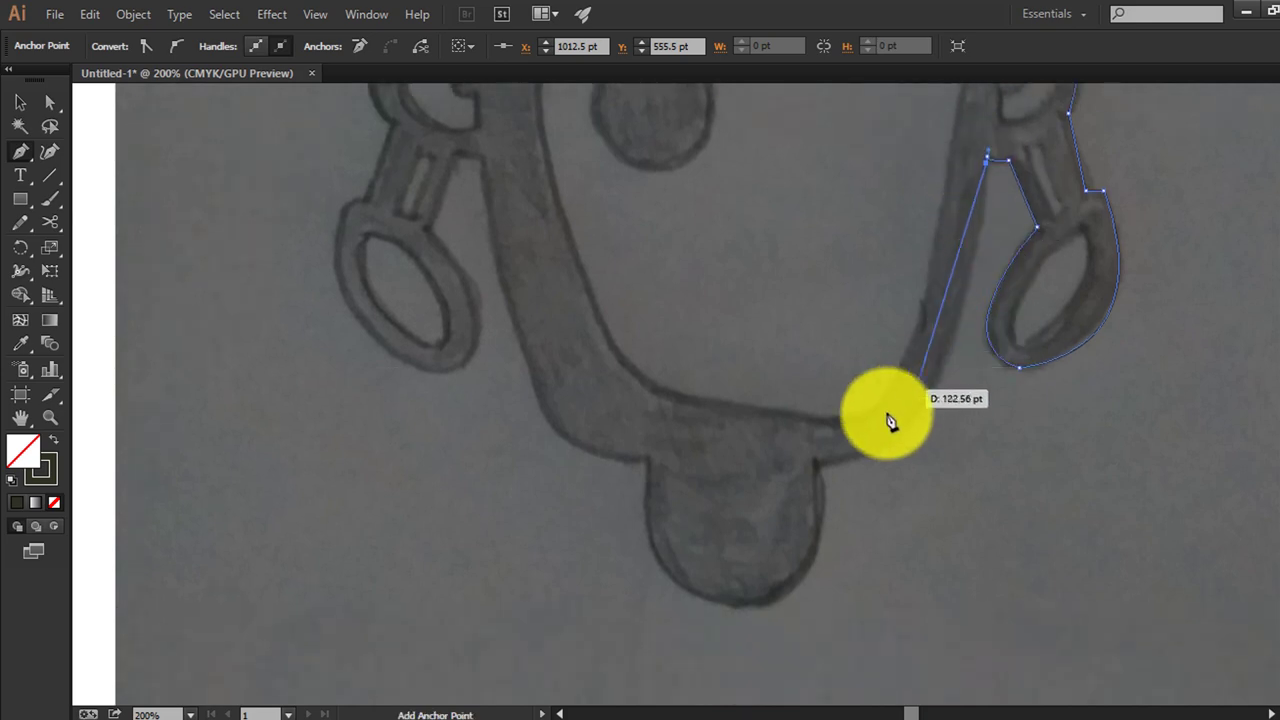
{"action": "left_click_drag", "start_coordinate": [818, 462], "coordinate": [672, 416]}
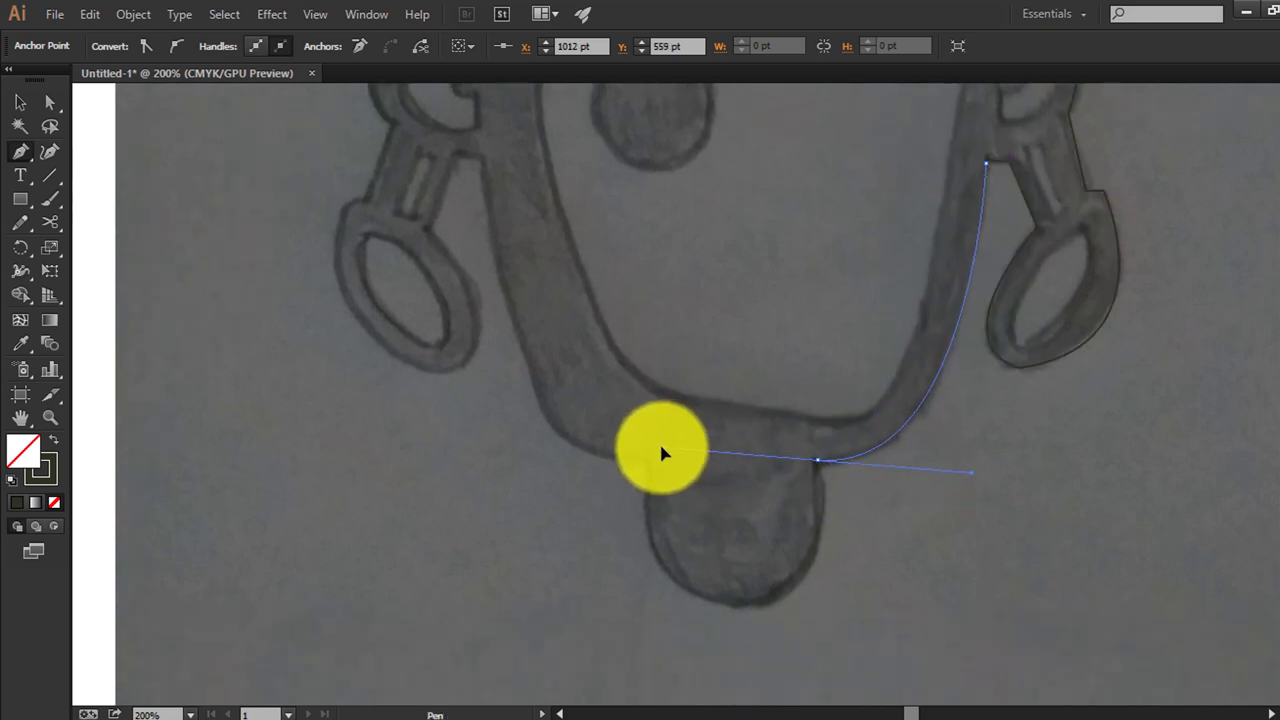
{"action": "mouse_move", "coordinate": [818, 461]}
{"action": "left_mouse_down"}
{"action": "mouse_move", "coordinate": [591, 462]}
{"action": "mouse_move", "coordinate": [580, 451]}
{"action": "left_mouse_up"}
{"action": "scroll", "coordinate": [580, 451], "scroll_direction": "up", "scroll_amount": 3}
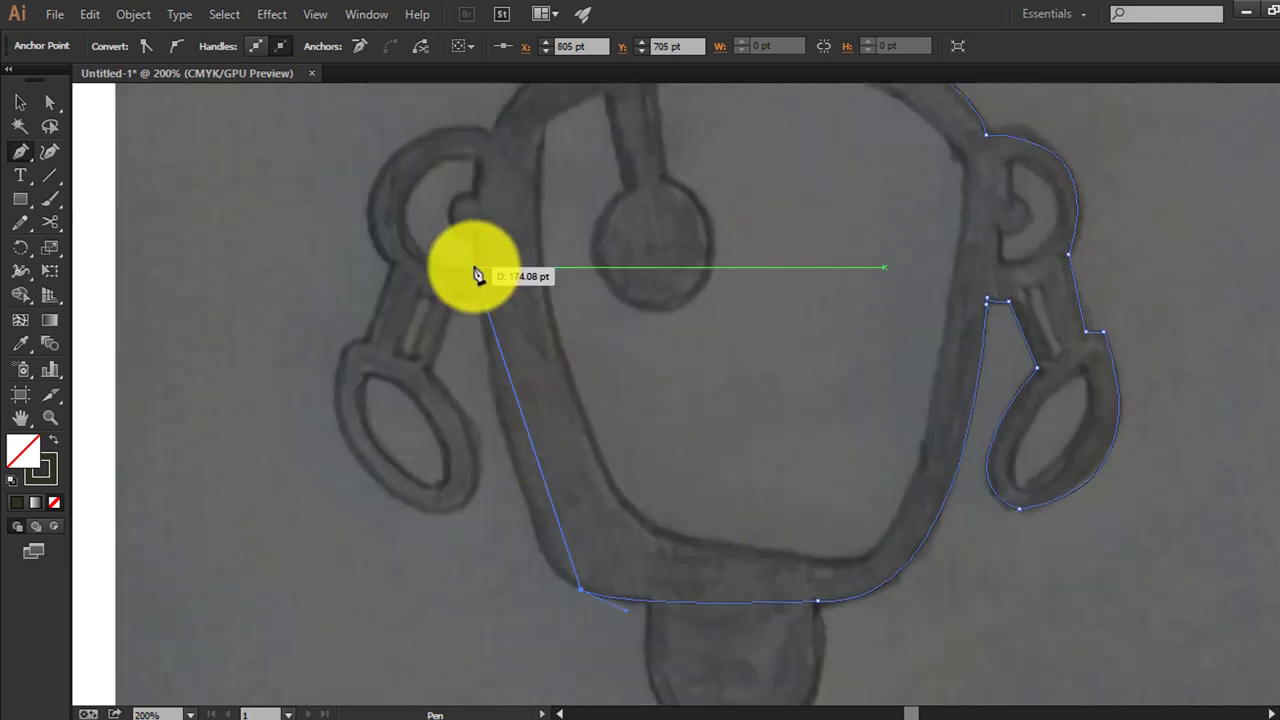
{"action": "left_click_drag", "start_coordinate": [482, 300], "coordinate": [512, 142]}
{"action": "scroll", "coordinate": [400, 164], "scroll_direction": "up", "scroll_amount": 5}
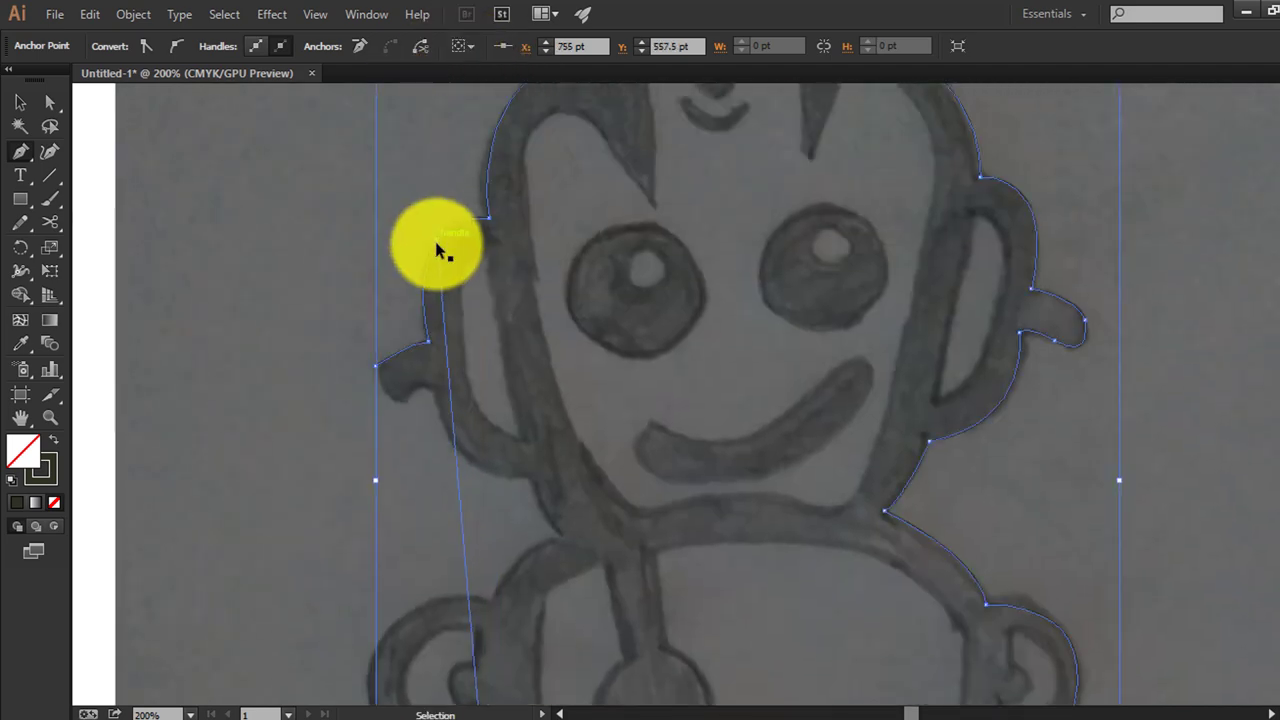
{"action": "key", "text": "ctrl+minus"}
{"action": "scroll", "coordinate": [471, 260], "scroll_direction": "down", "scroll_amount": 5}
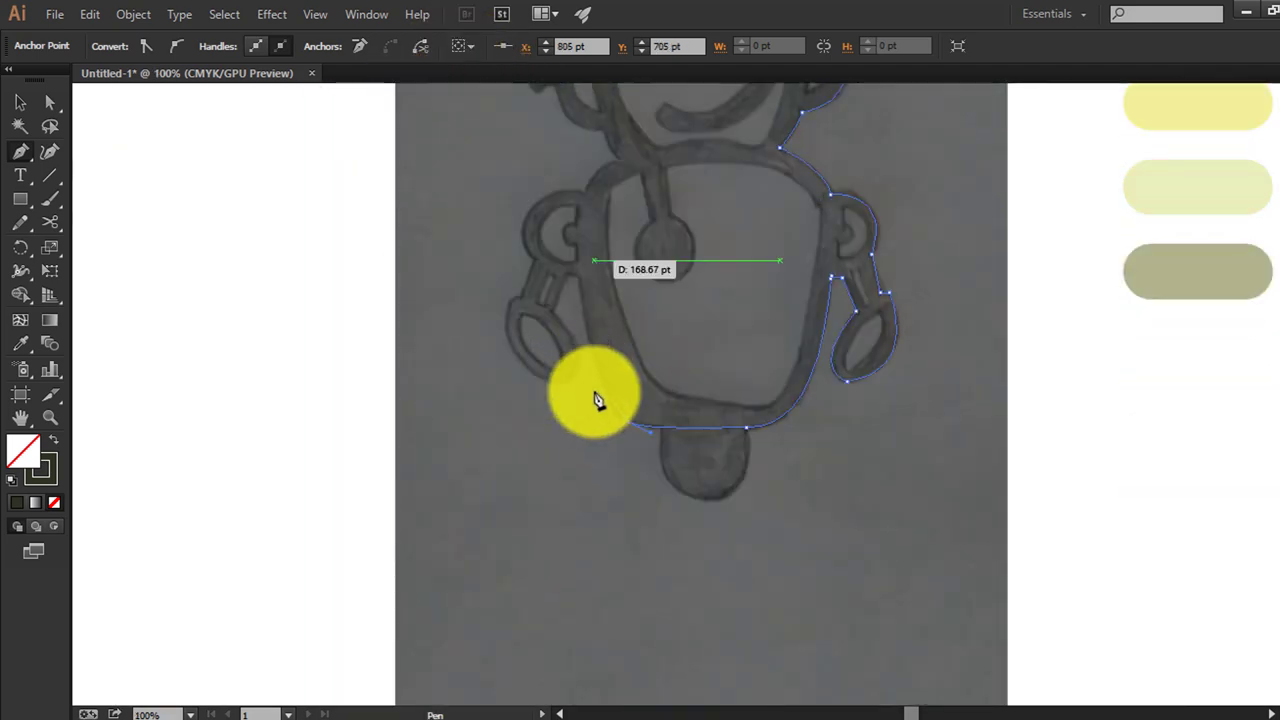
{"action": "left_click_drag", "start_coordinate": [627, 422], "coordinate": [605, 412]}
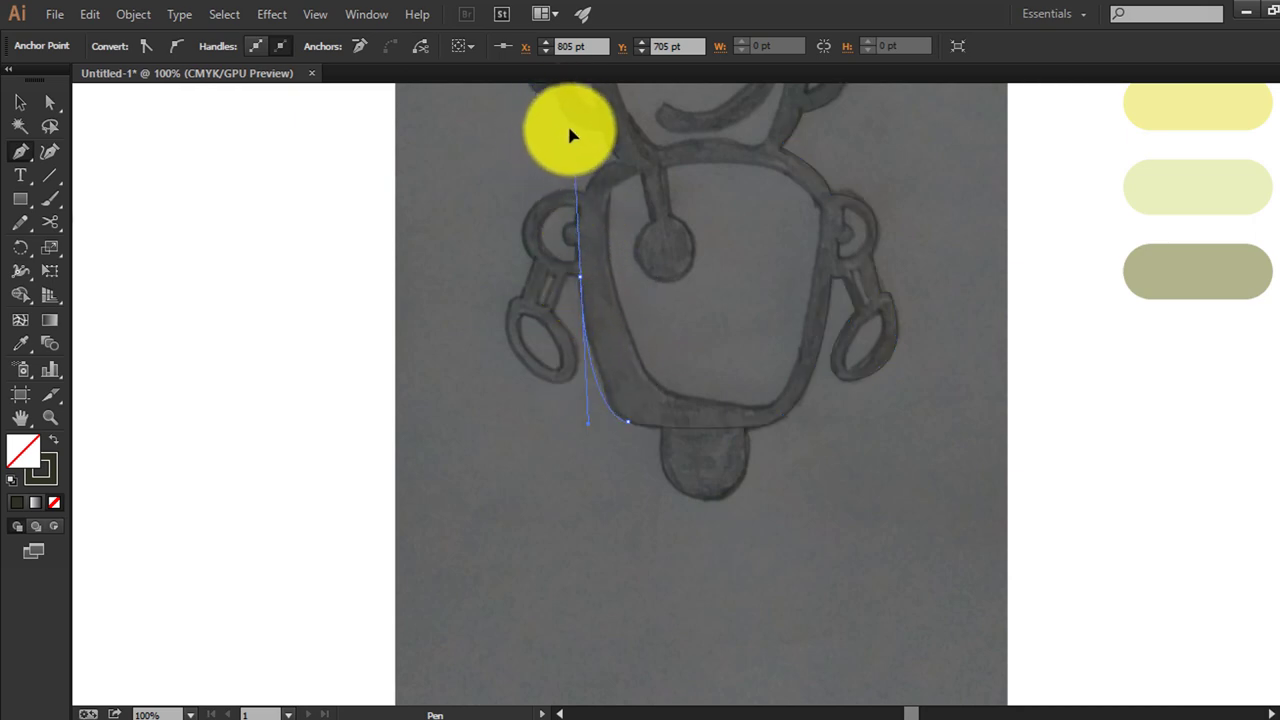
Continue up the body's left side and trace around the left arm's oval hand at 200%
{"action": "mouse_move", "coordinate": [570, 215]}
{"action": "left_mouse_down"}
{"action": "mouse_move", "coordinate": [572, 281]}
{"action": "mouse_move", "coordinate": [724, 410]}
{"action": "mouse_move", "coordinate": [787, 413]}
{"action": "left_mouse_up"}
{"action": "key", "text": "ctrl+plus"}
{"action": "left_click", "coordinate": [763, 391]}
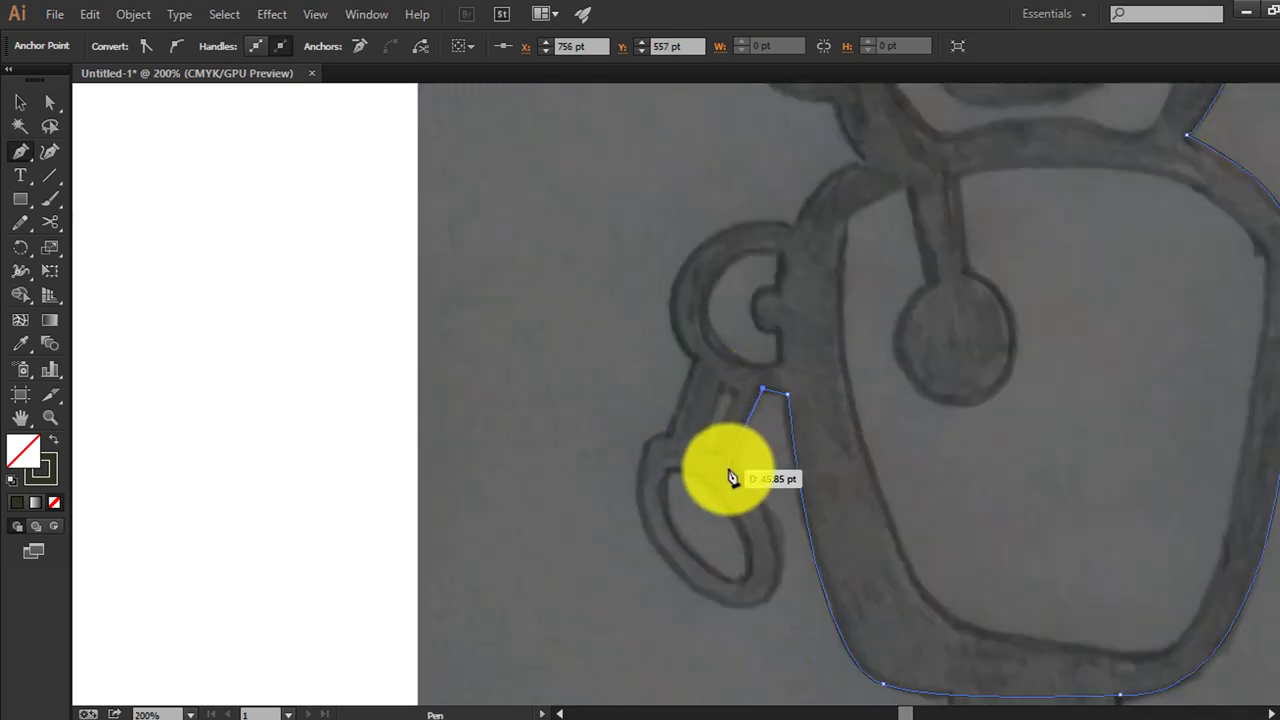
{"action": "left_click", "coordinate": [729, 467]}
{"action": "scroll", "coordinate": [750, 510], "scroll_direction": "down", "scroll_amount": 2}
{"action": "left_click_drag", "start_coordinate": [764, 506], "coordinate": [710, 563]}
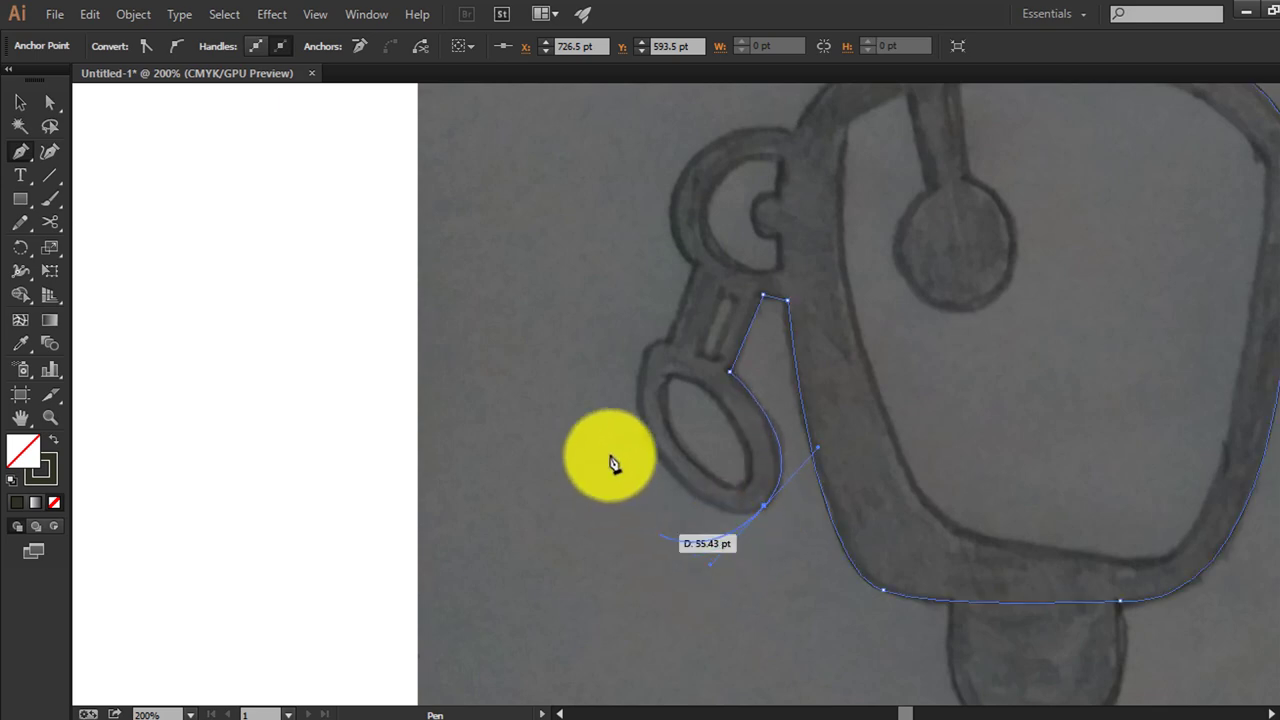
{"action": "left_click_drag", "start_coordinate": [645, 351], "coordinate": [724, 308]}
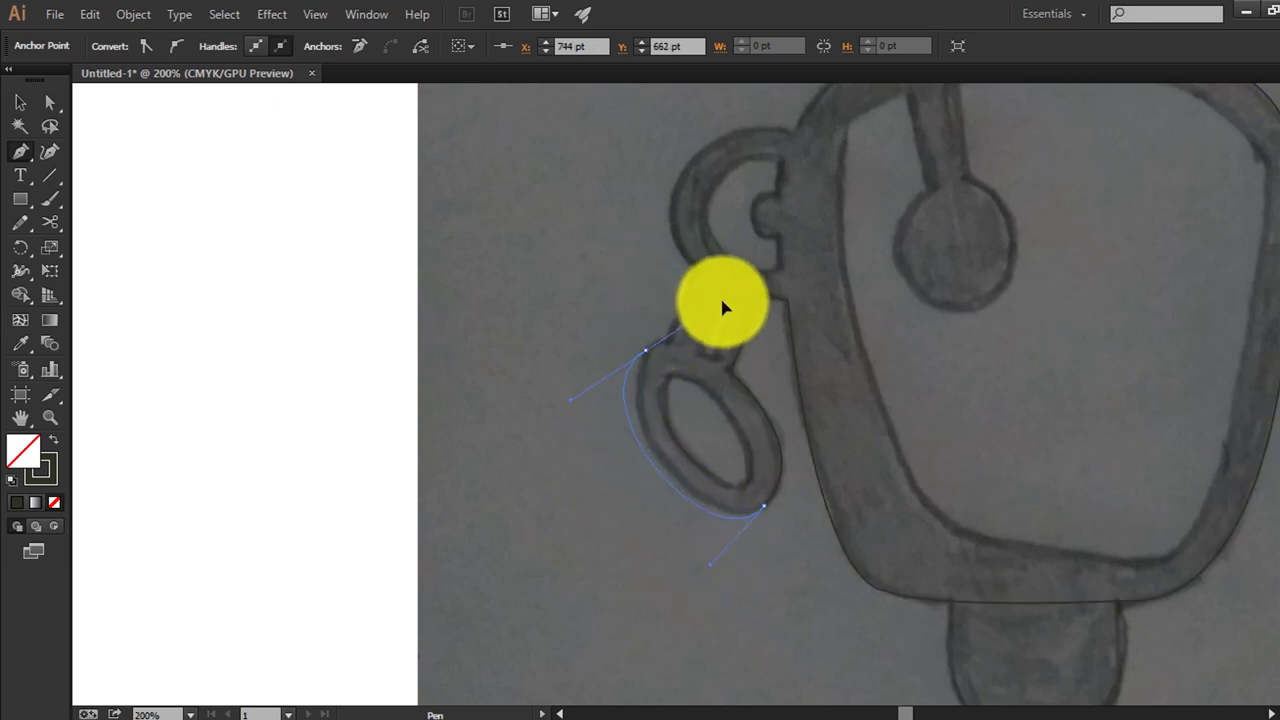
{"action": "left_click", "coordinate": [647, 350]}
Carry the outline up the left arm's outer edge and around the shoulder ring
{"action": "left_click_drag", "start_coordinate": [668, 344], "coordinate": [698, 292]}
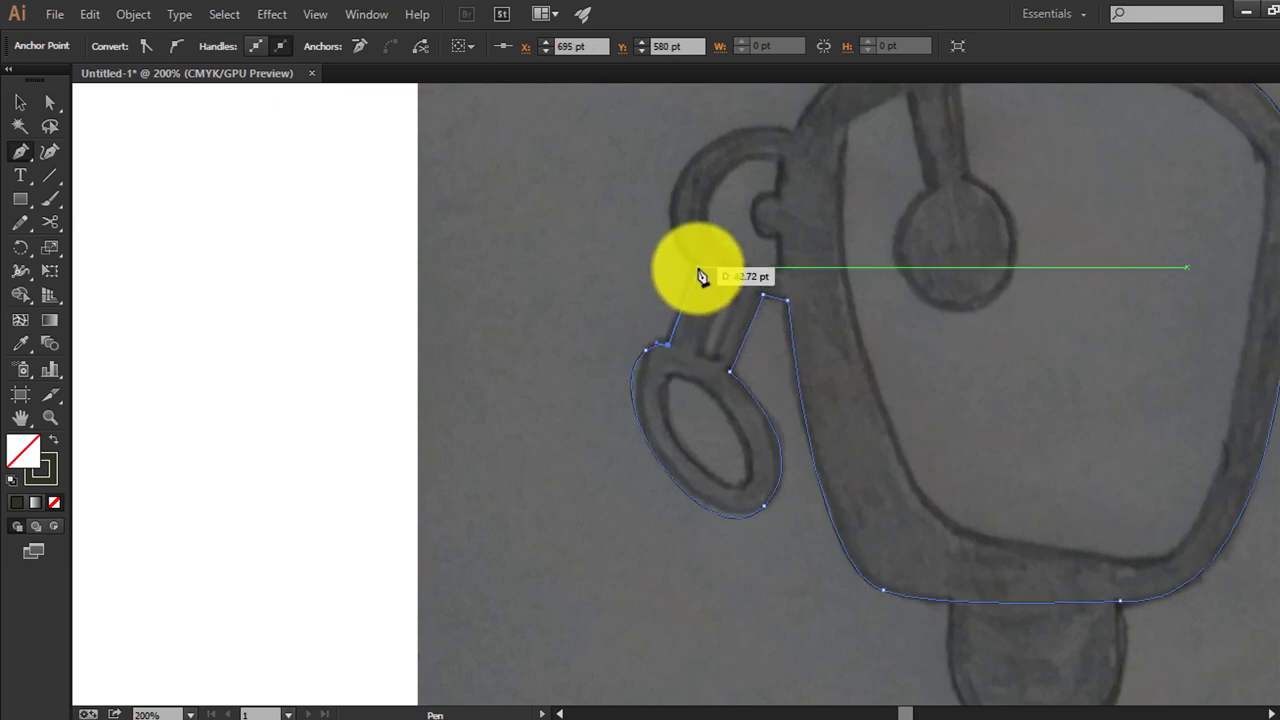
{"action": "scroll", "coordinate": [700, 275], "scroll_direction": "up", "scroll_amount": 2}
{"action": "left_click", "coordinate": [697, 337]}
{"action": "left_click_drag", "start_coordinate": [787, 201], "coordinate": [880, 232]}
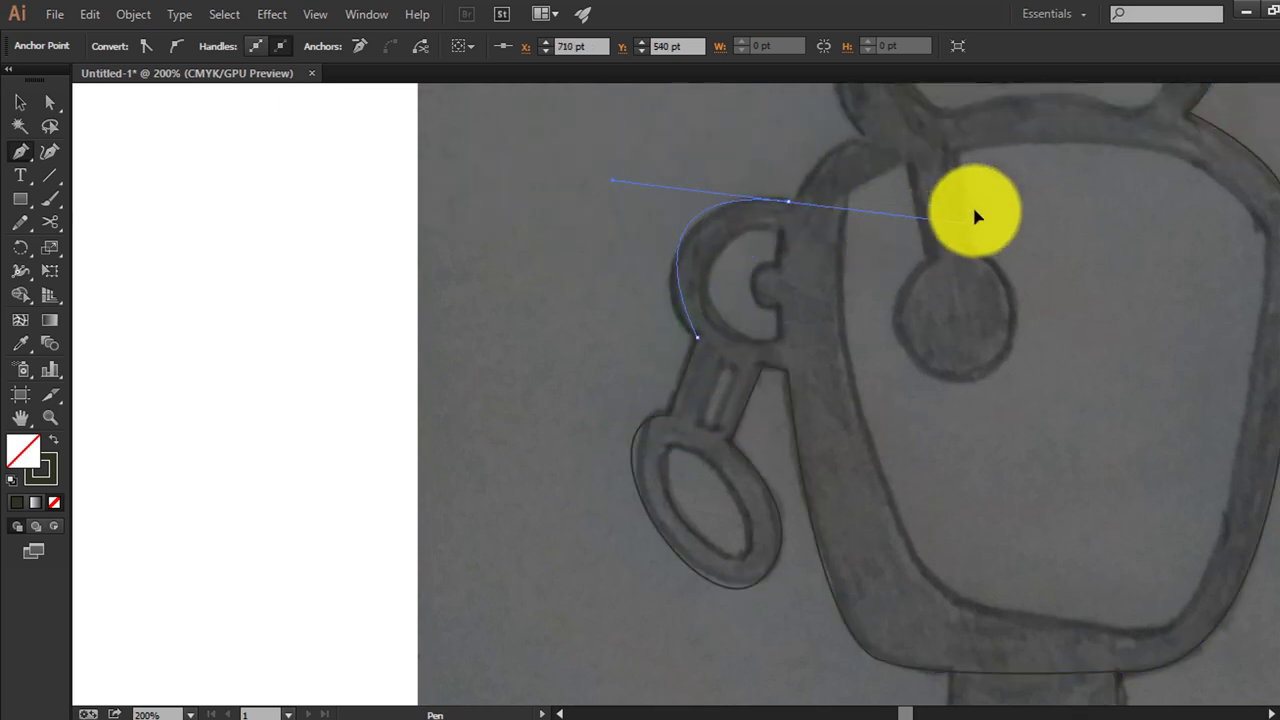
{"action": "key", "text": "ctrl+z"}
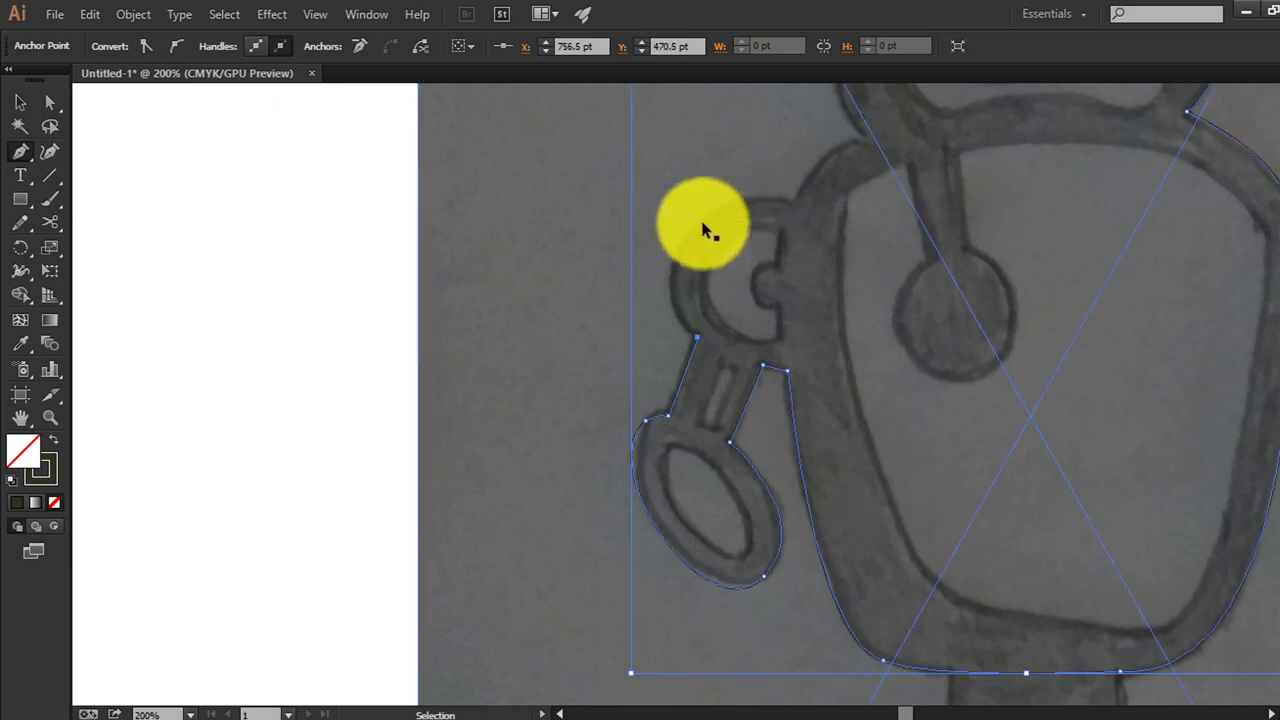
{"action": "mouse_move", "coordinate": [697, 225]}
{"action": "left_mouse_down"}
{"action": "mouse_move", "coordinate": [758, 174]}
{"action": "mouse_move", "coordinate": [795, 215]}
{"action": "left_mouse_up"}
{"action": "left_click", "coordinate": [795, 215], "text": "ctrl"}
{"action": "left_click", "coordinate": [794, 215], "text": "ctrl"}
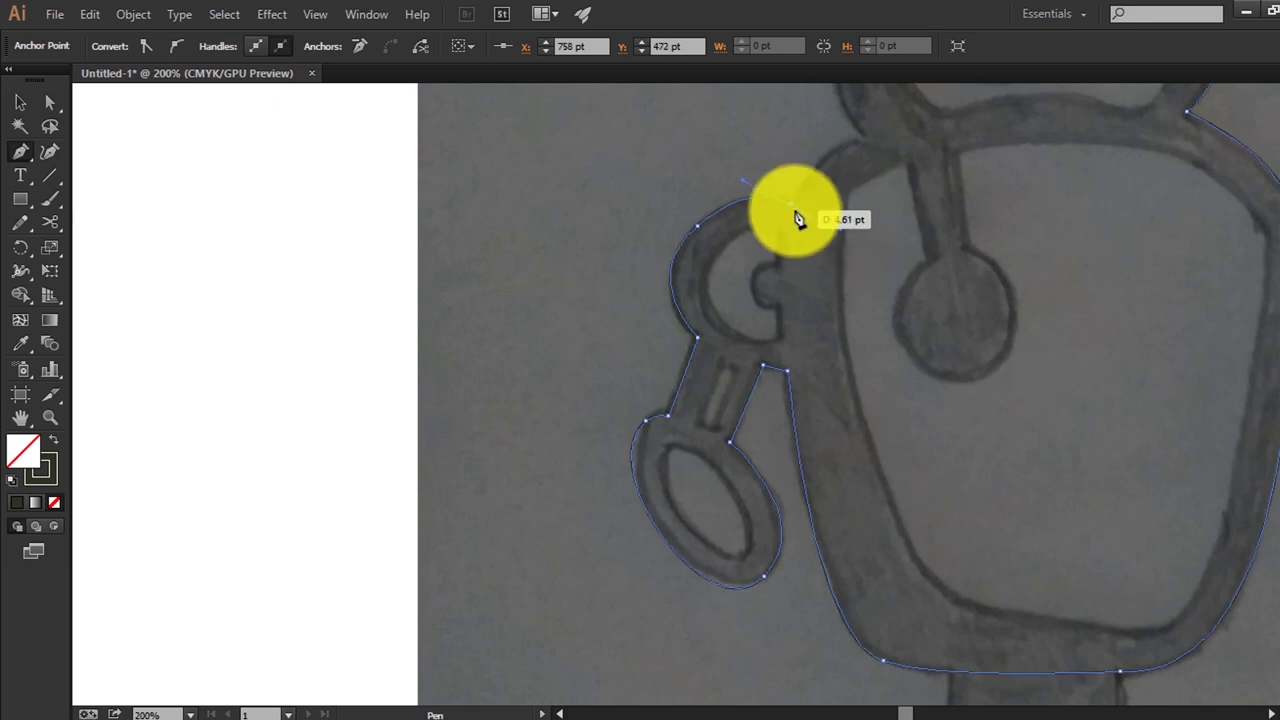
{"action": "mouse_move", "coordinate": [846, 171]}
{"action": "left_mouse_down"}
{"action": "mouse_move", "coordinate": [814, 255]}
{"action": "mouse_move", "coordinate": [850, 245]}
{"action": "mouse_move", "coordinate": [782, 217]}
{"action": "mouse_move", "coordinate": [800, 277]}
{"action": "mouse_move", "coordinate": [668, 85]}
{"action": "mouse_move", "coordinate": [700, 271]}
{"action": "left_mouse_up"}
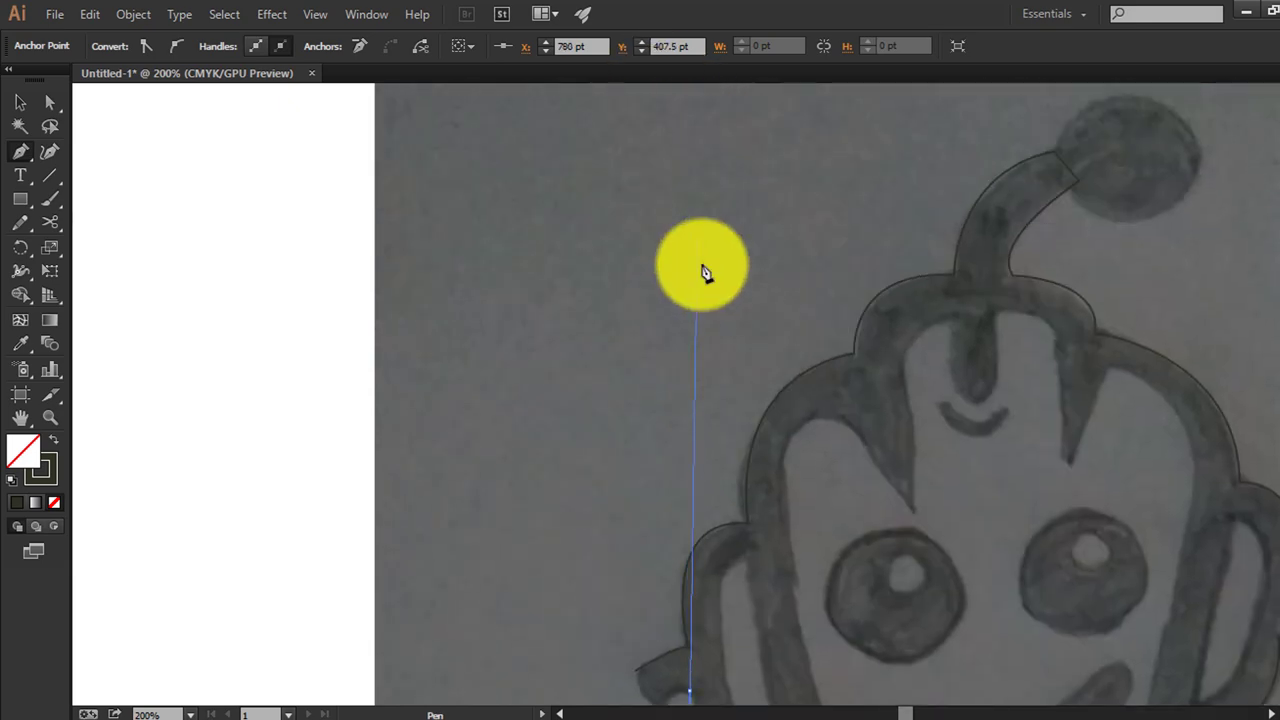
Close the outline up the left neck to the left ear at 150% and reselect the traced path
{"action": "key", "text": "ctrl+minus"}
{"action": "scroll", "coordinate": [700, 380], "scroll_direction": "down", "scroll_amount": 3}
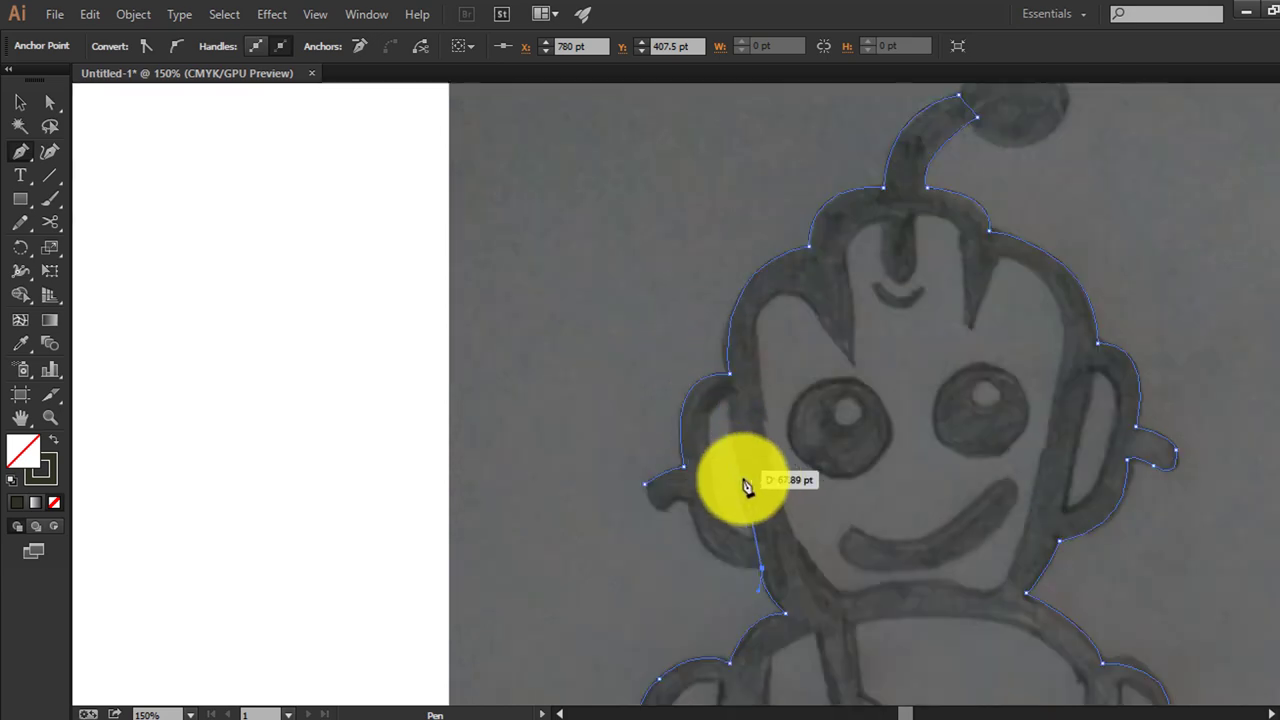
{"action": "left_click_drag", "start_coordinate": [692, 506], "coordinate": [687, 430]}
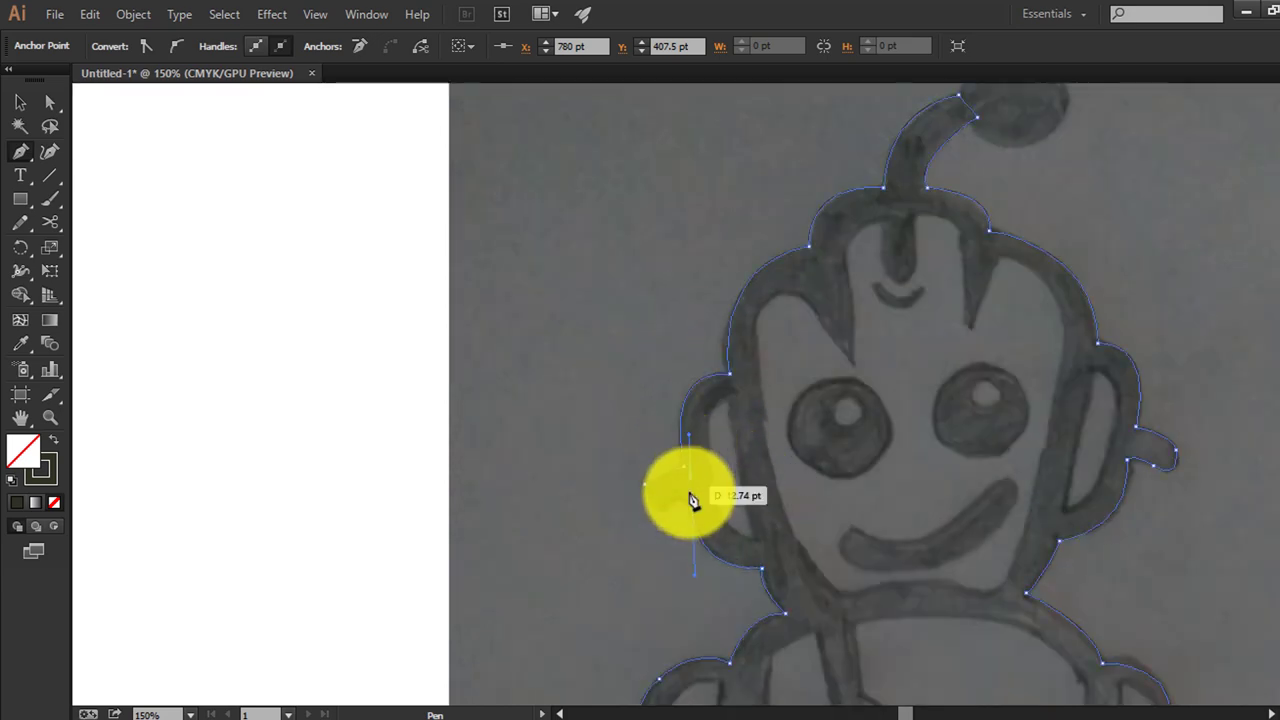
{"action": "left_click_drag", "start_coordinate": [691, 507], "coordinate": [660, 513]}
{"action": "left_click", "coordinate": [655, 511], "text": "ctrl"}
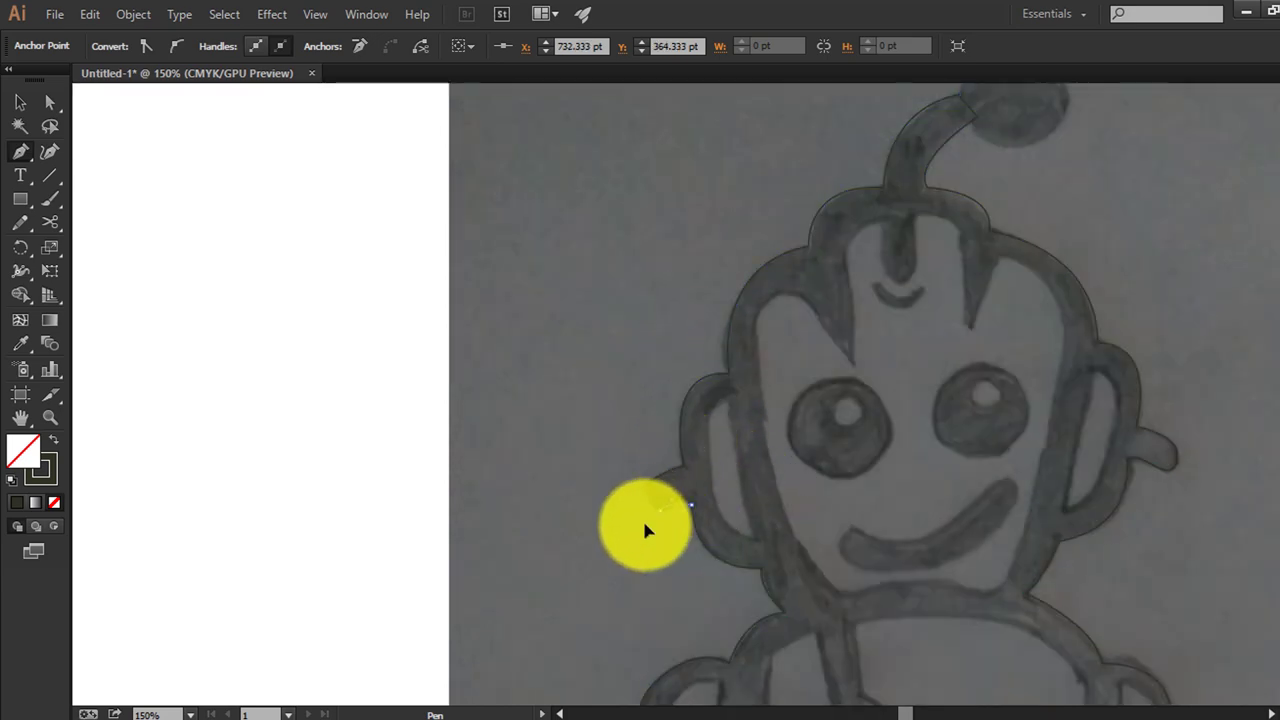
{"action": "left_click", "coordinate": [660, 512], "text": "ctrl"}
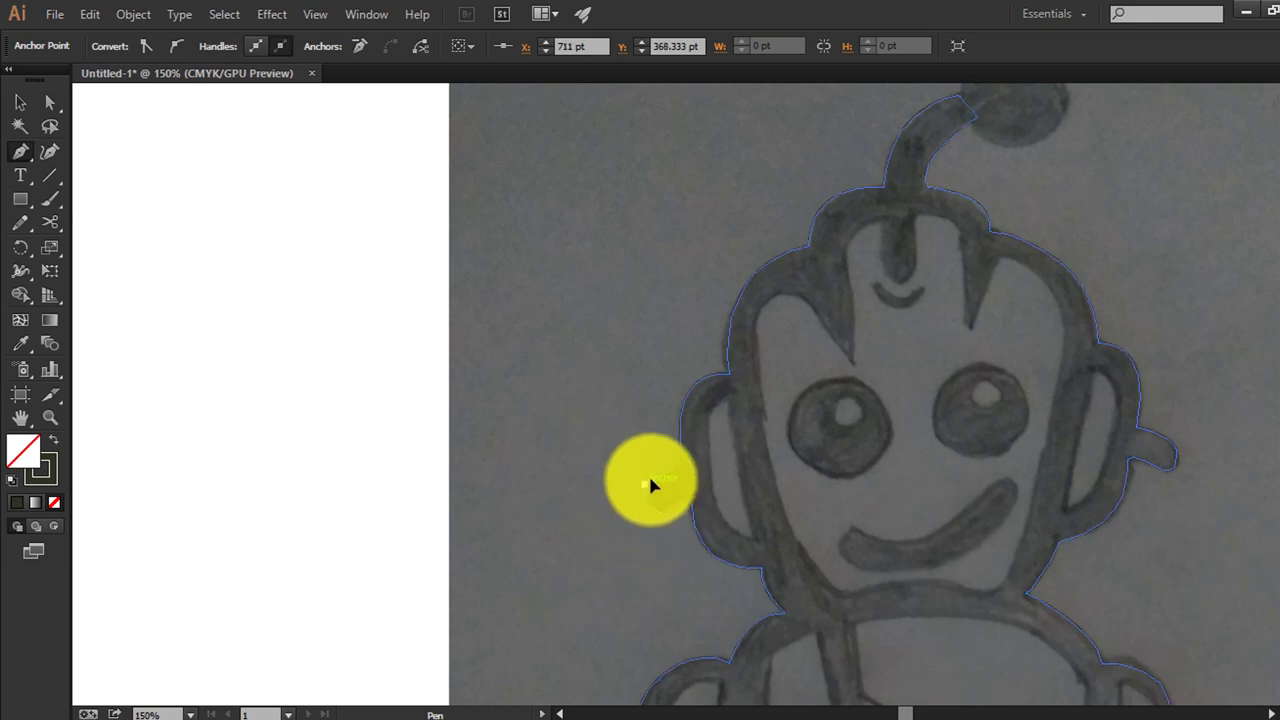
{"action": "left_click", "coordinate": [648, 463], "text": "ctrl"}
{"action": "scroll", "coordinate": [828, 520], "scroll_direction": "down", "scroll_amount": 3}
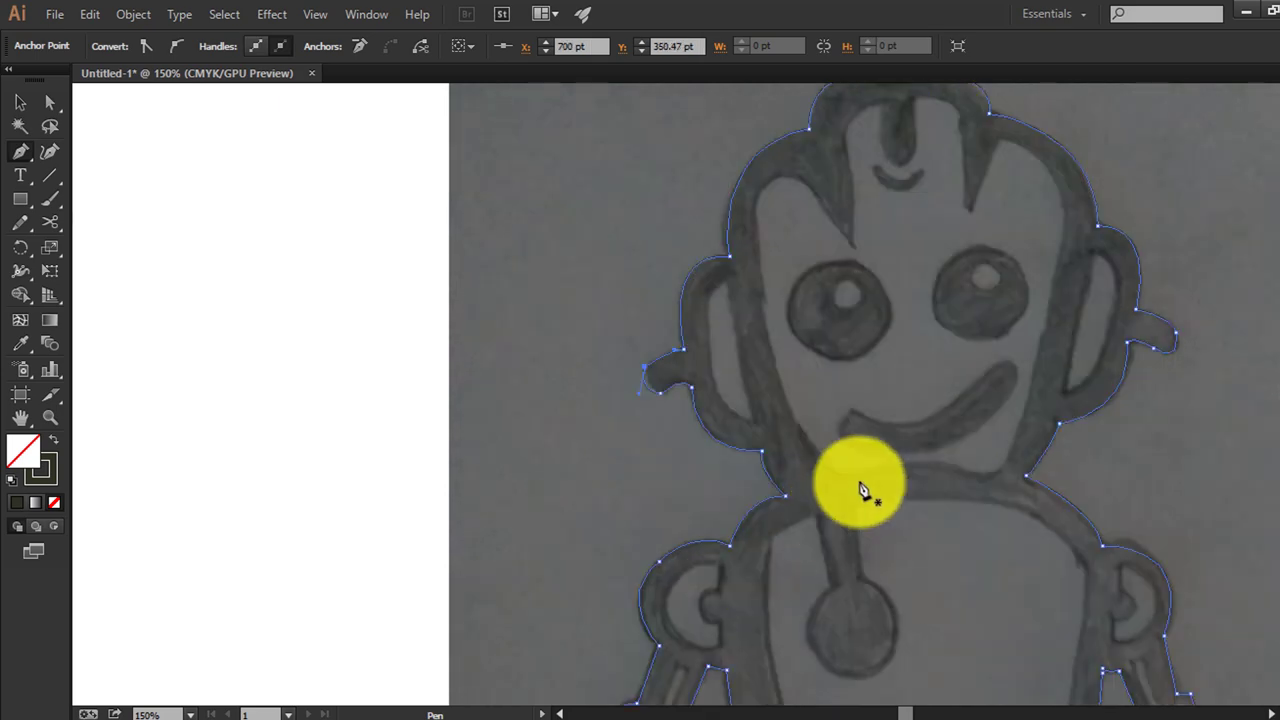
{"action": "scroll", "coordinate": [863, 491], "scroll_direction": "up", "scroll_amount": 2}
{"action": "left_click_drag", "start_coordinate": [10, 205], "coordinate": [105, 220]}
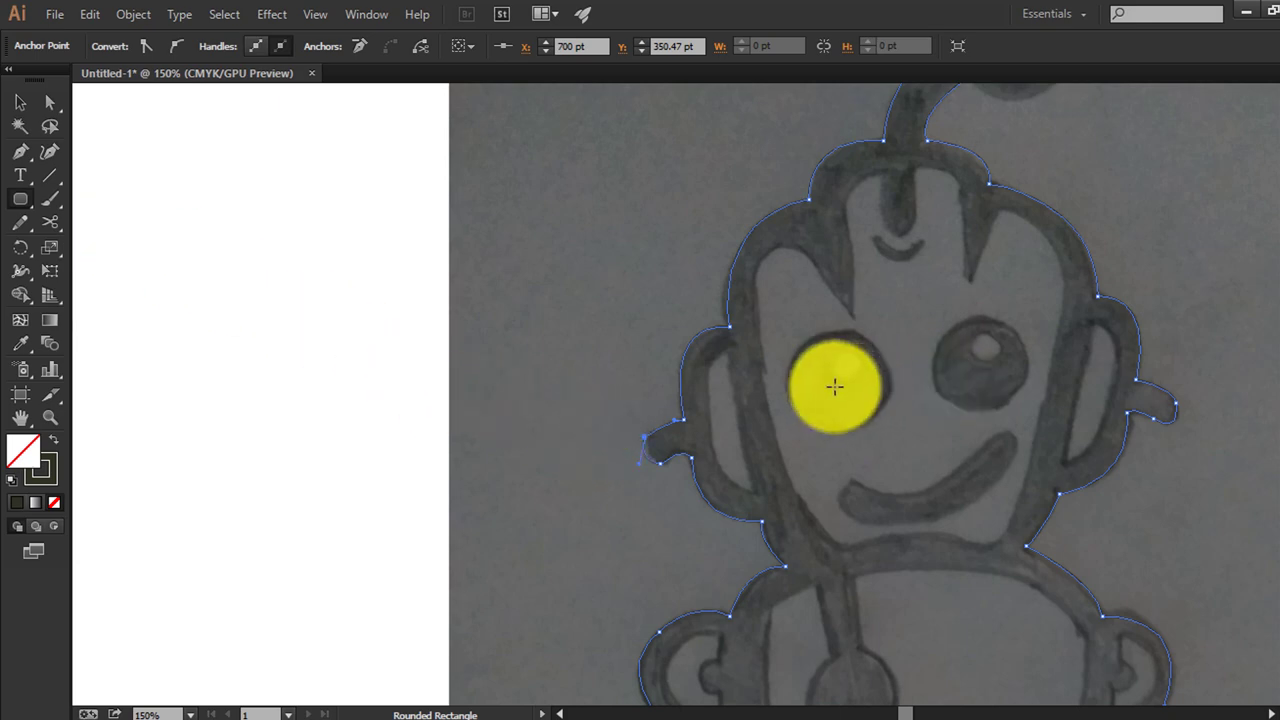
Draw a 59.33 pt circle over the robot's left eye, undoing an accidental rounded rectangle
{"action": "mouse_move", "coordinate": [835, 386]}
{"action": "left_mouse_down"}
{"action": "mouse_move", "coordinate": [857, 426]}
{"action": "mouse_move", "coordinate": [884, 432]}
{"action": "left_mouse_up"}
{"action": "key", "text": "ctrl+z"}
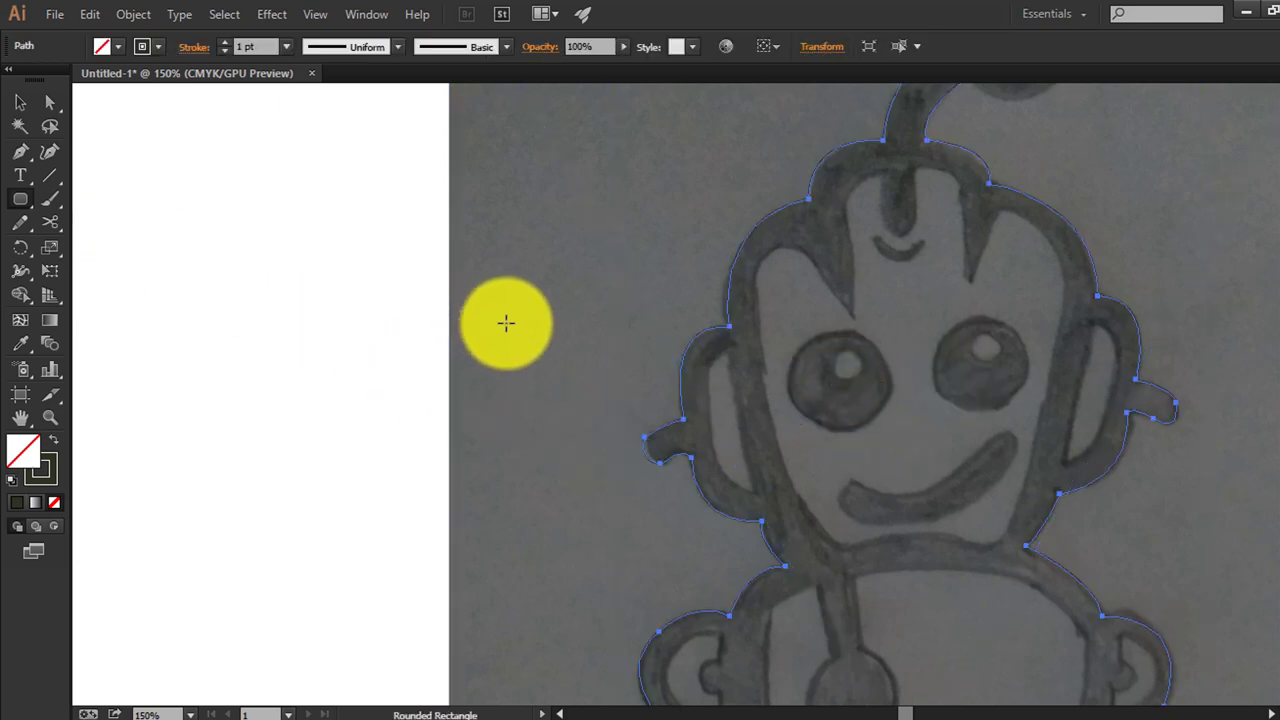
{"action": "key", "text": "m"}
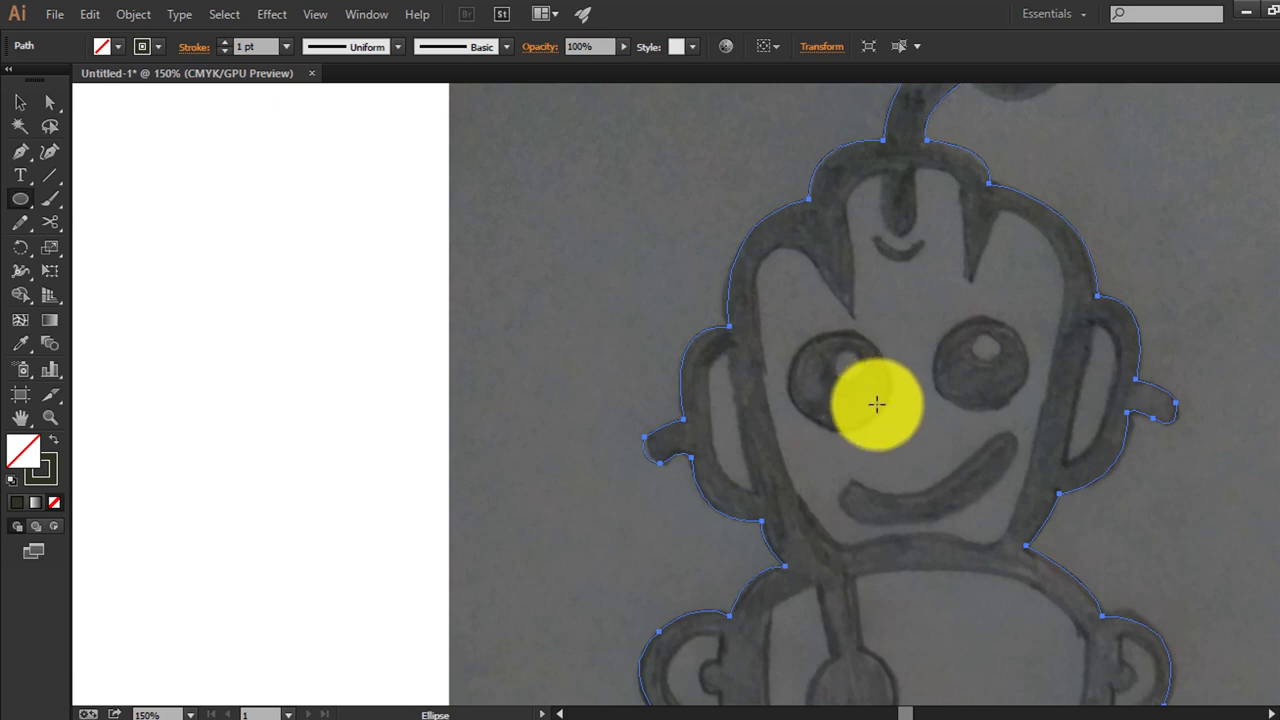
{"action": "left_click_drag", "start_coordinate": [841, 388], "coordinate": [860, 440]}
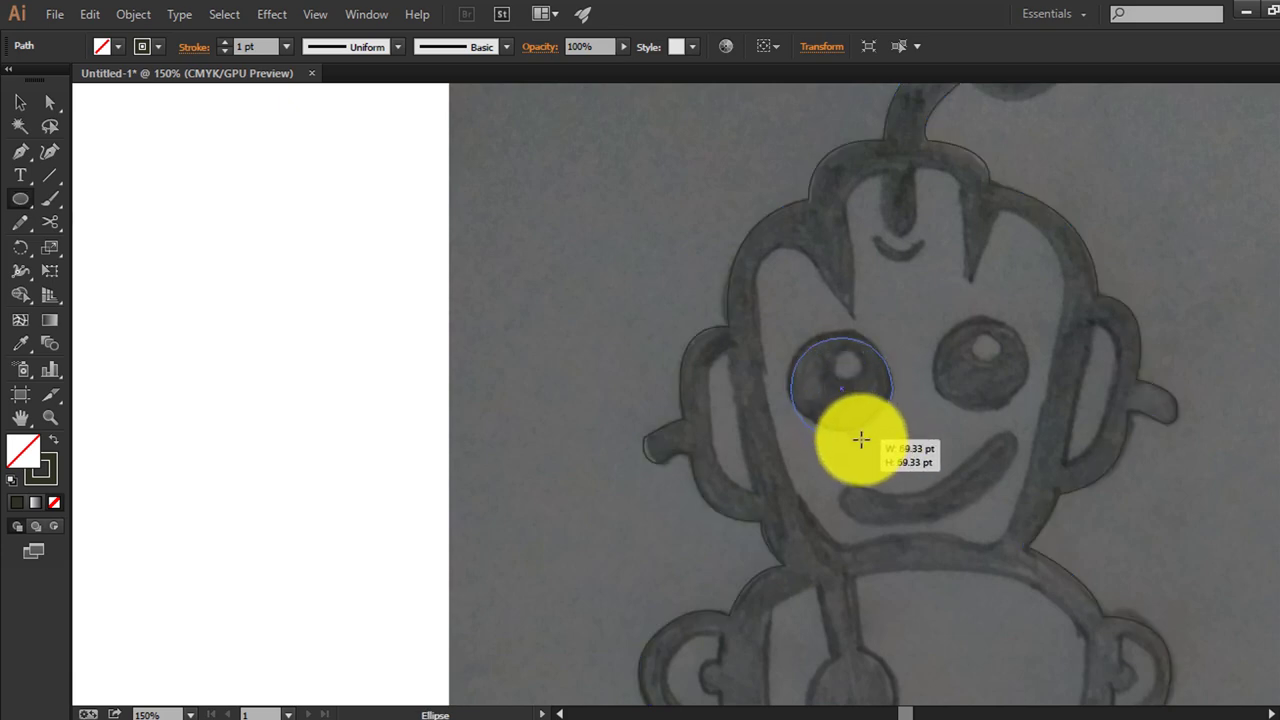
Alt-drag a copy of the eye circle and align it over the right eye
{"action": "left_click", "coordinate": [20, 105]}
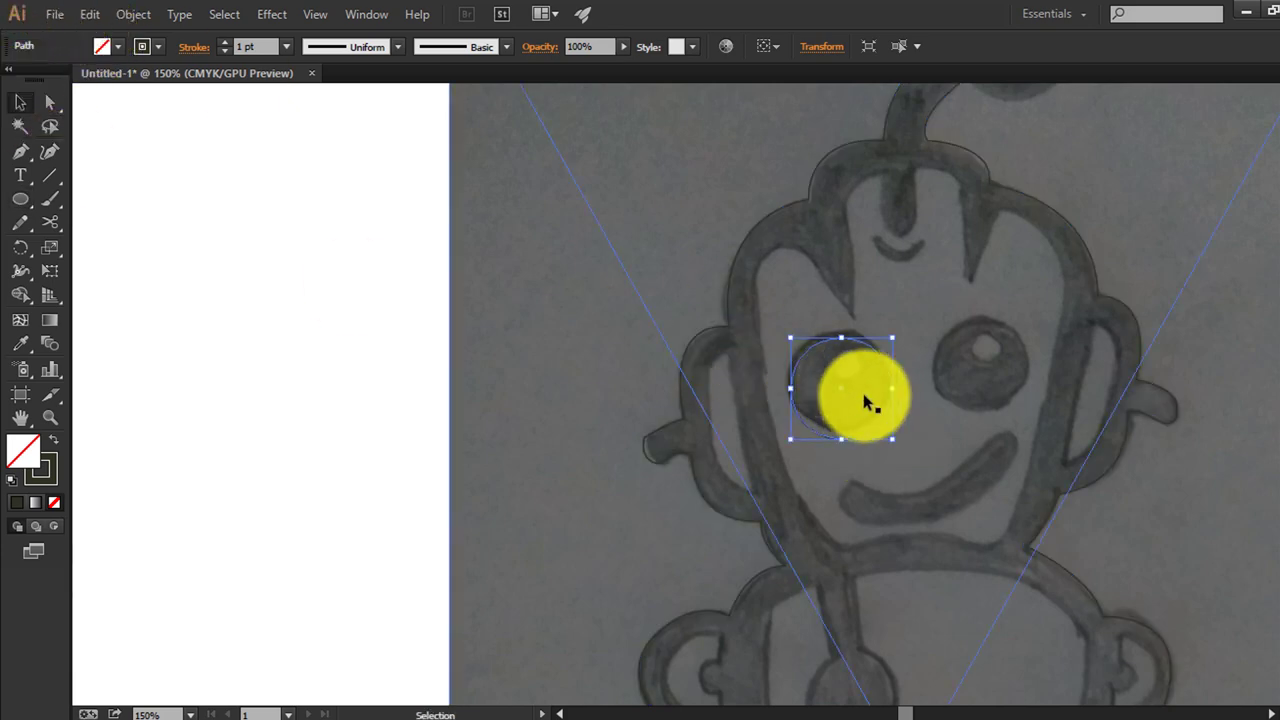
{"action": "left_click_drag", "start_coordinate": [851, 340], "coordinate": [1037, 408]}
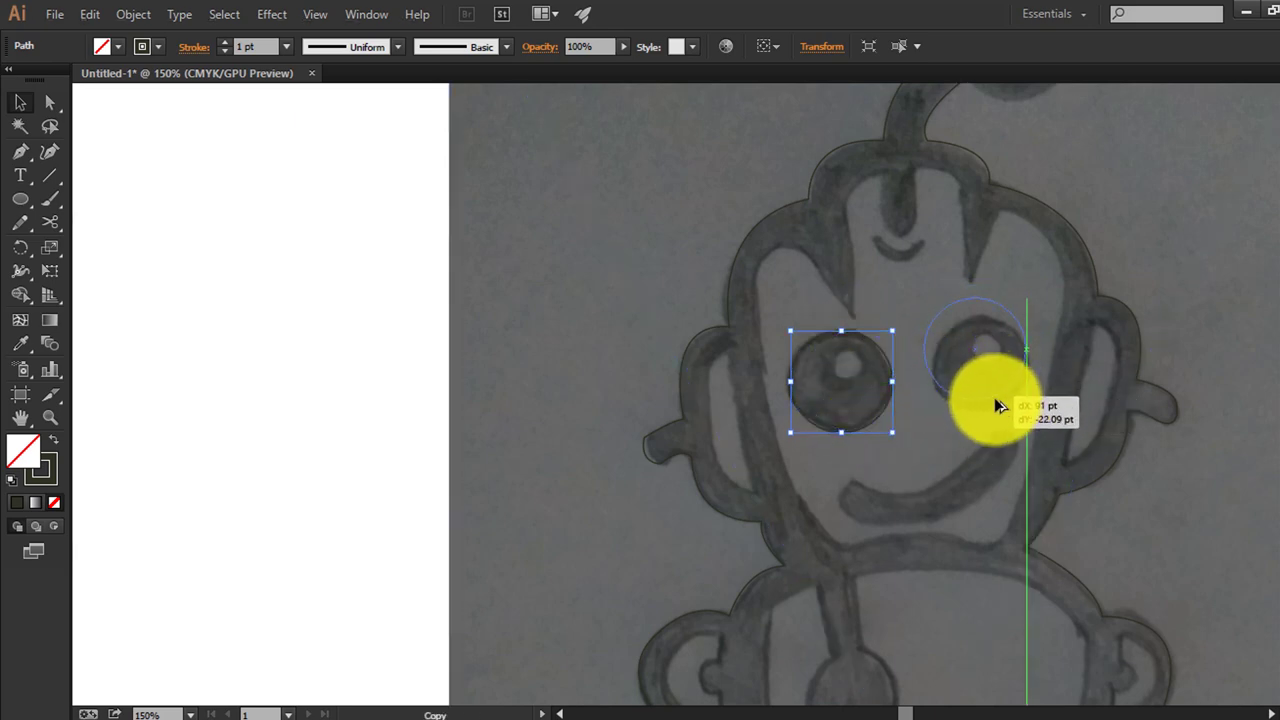
{"action": "left_click_drag", "start_coordinate": [1000, 404], "coordinate": [999, 409]}
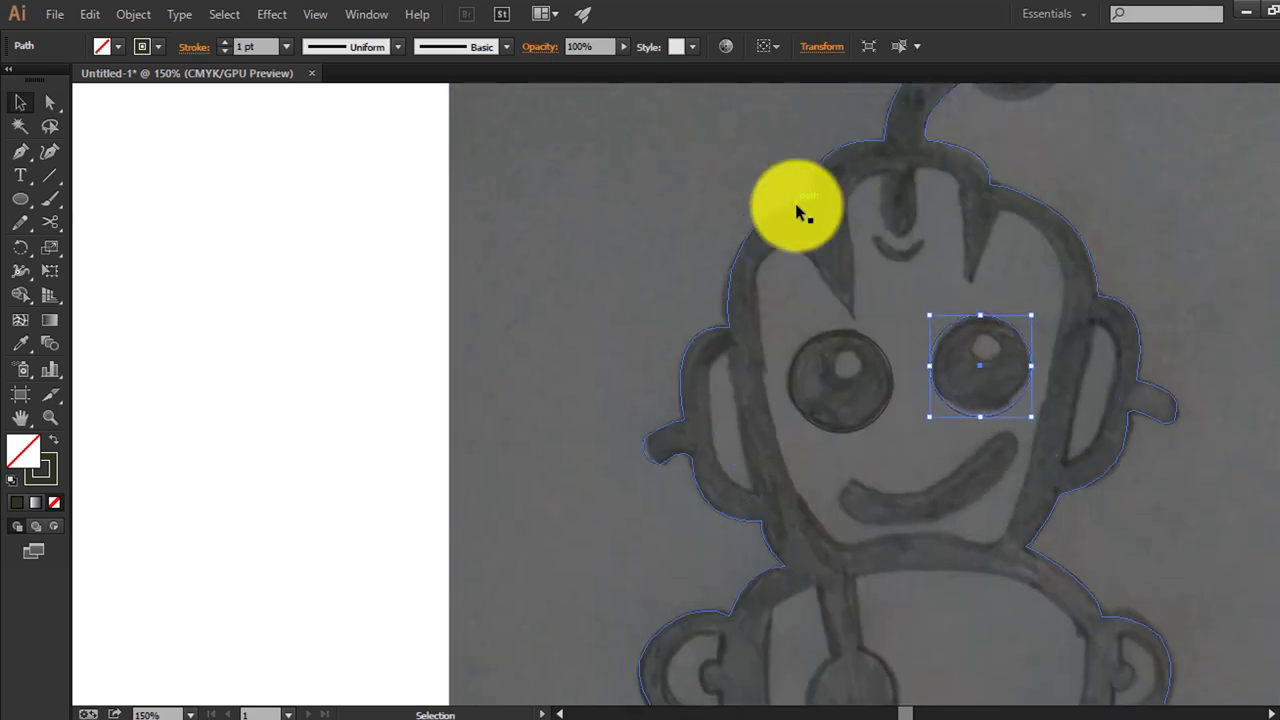
{"action": "scroll", "coordinate": [800, 210], "scroll_direction": "up", "scroll_amount": 2}
{"action": "key", "text": "p"}
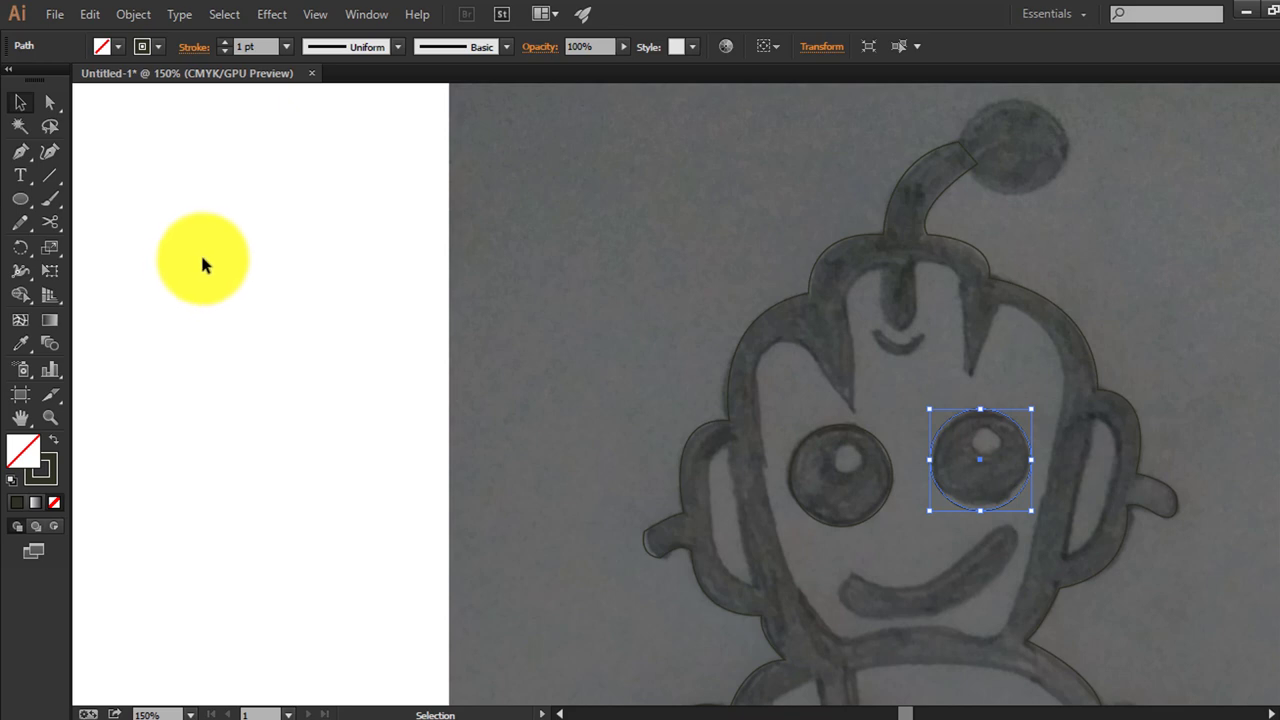
Draw a dark-filled, stroke-free circle and drag a slightly raised copy over it
{"action": "key", "text": "l"}
{"action": "left_click_drag", "start_coordinate": [263, 307], "coordinate": [284, 349]}
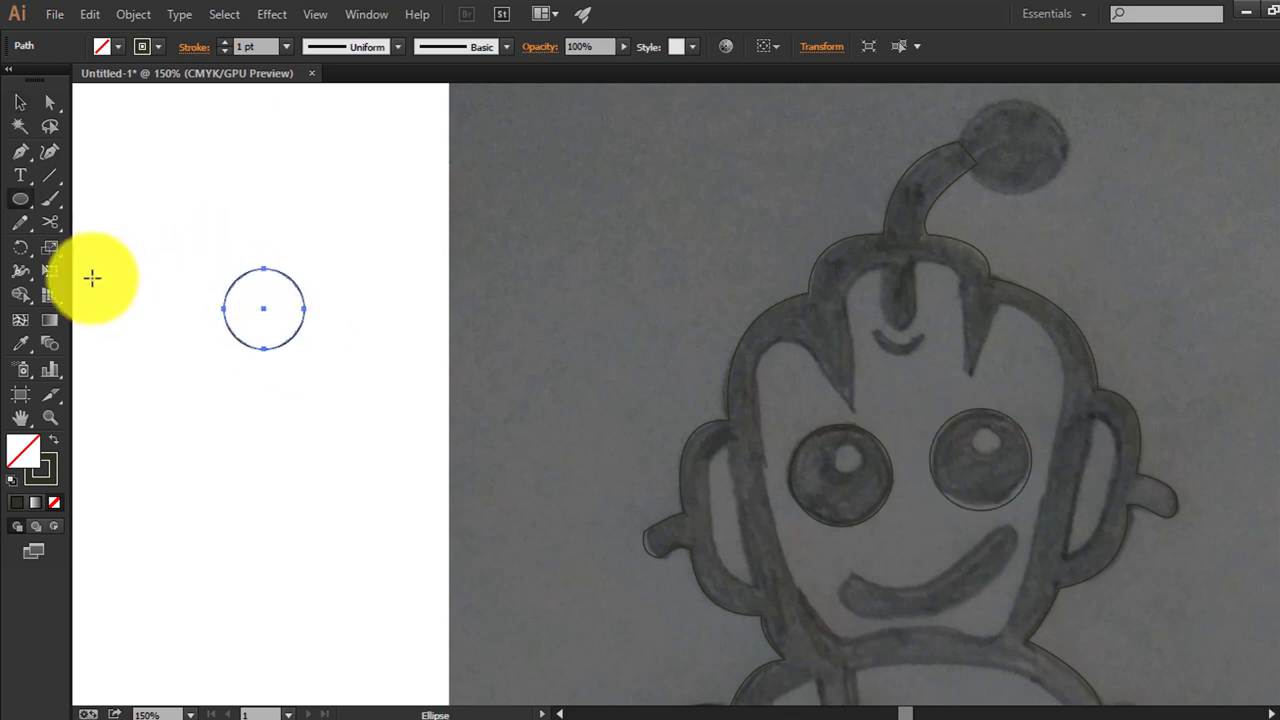
{"action": "left_click", "coordinate": [21, 101]}
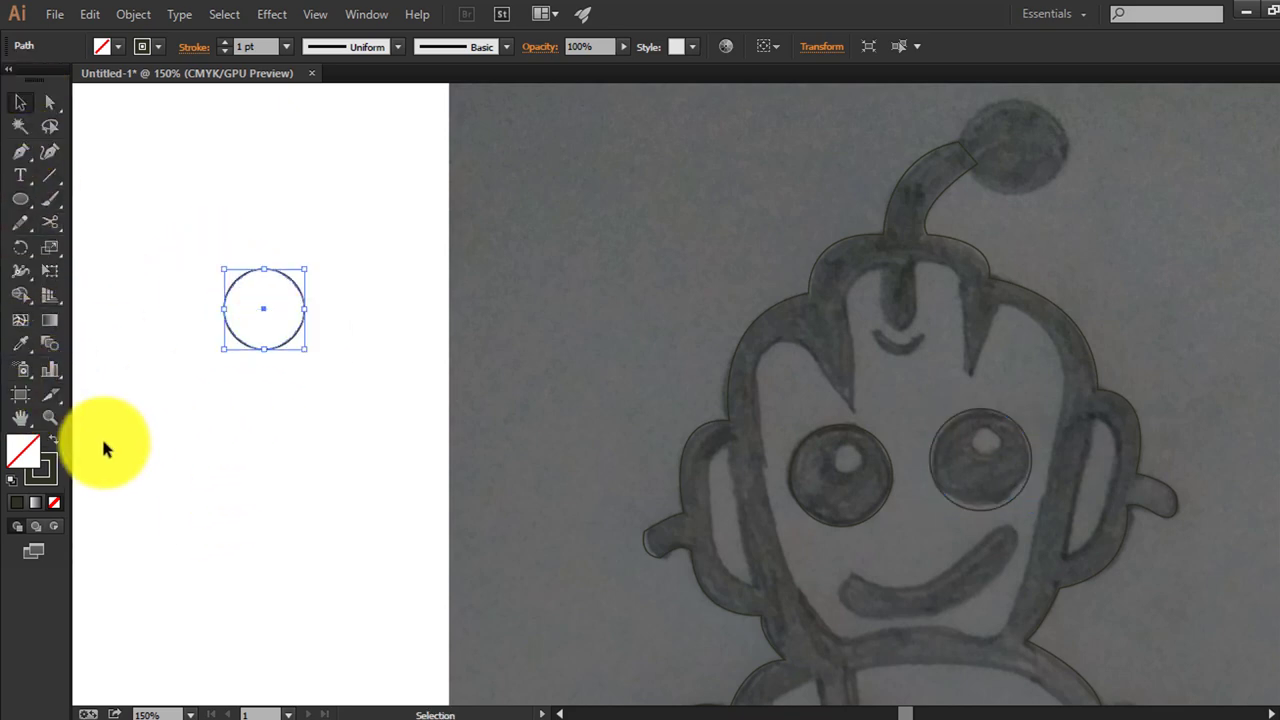
{"action": "left_click", "coordinate": [50, 446]}
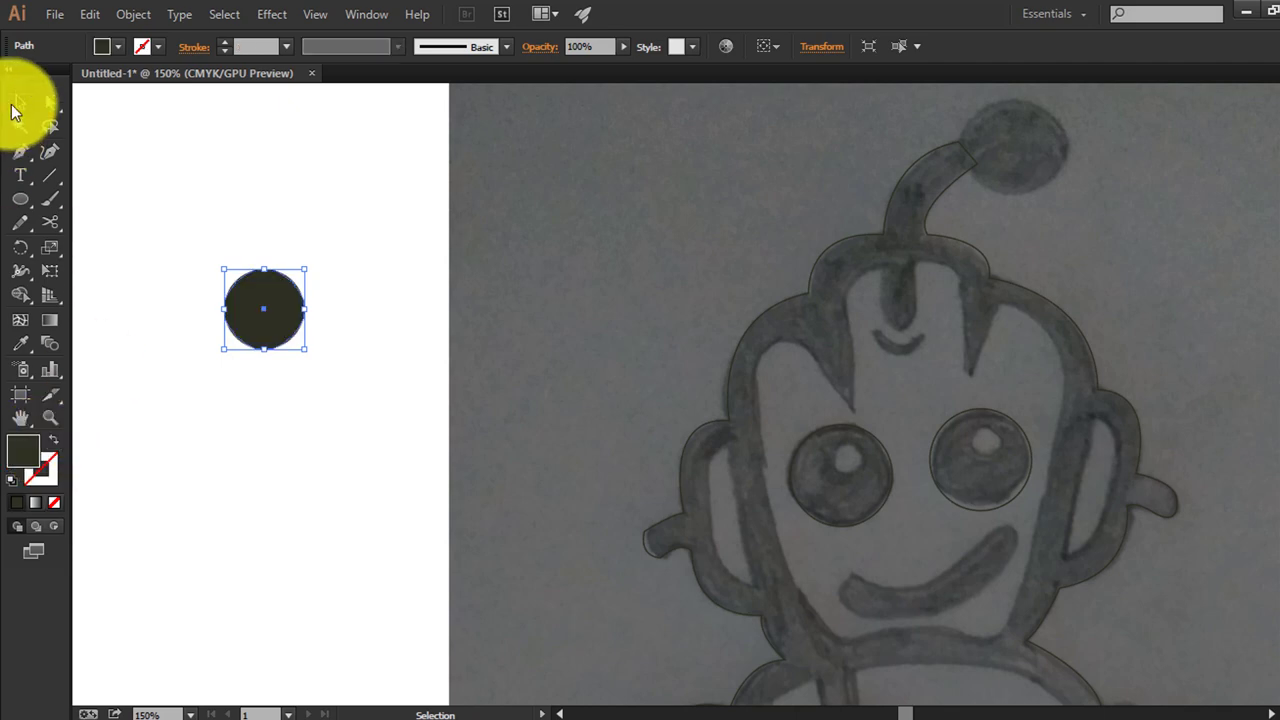
{"action": "left_click", "coordinate": [272, 333], "text": "shift"}
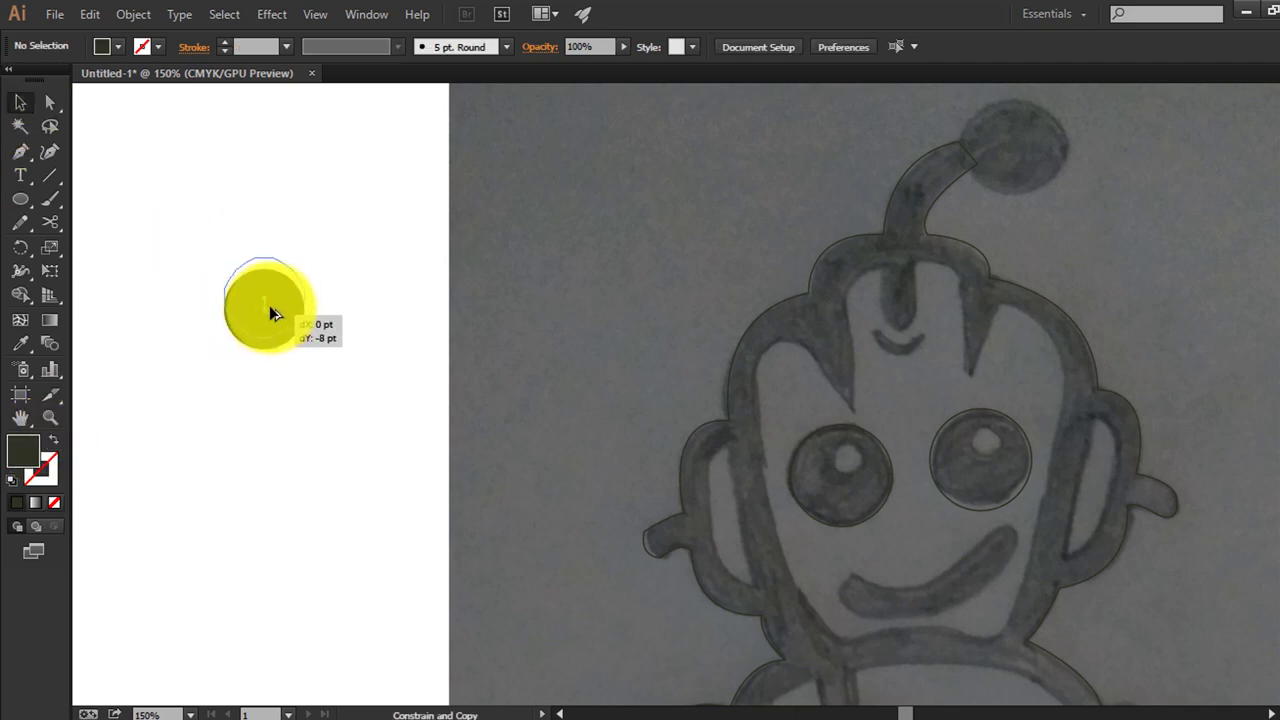
{"action": "left_click_drag", "start_coordinate": [275, 318], "coordinate": [266, 310]}
Subtract the upper circle with Shape Builder to leave a crescent, then shrink it
{"action": "key", "text": "ctrl+a"}
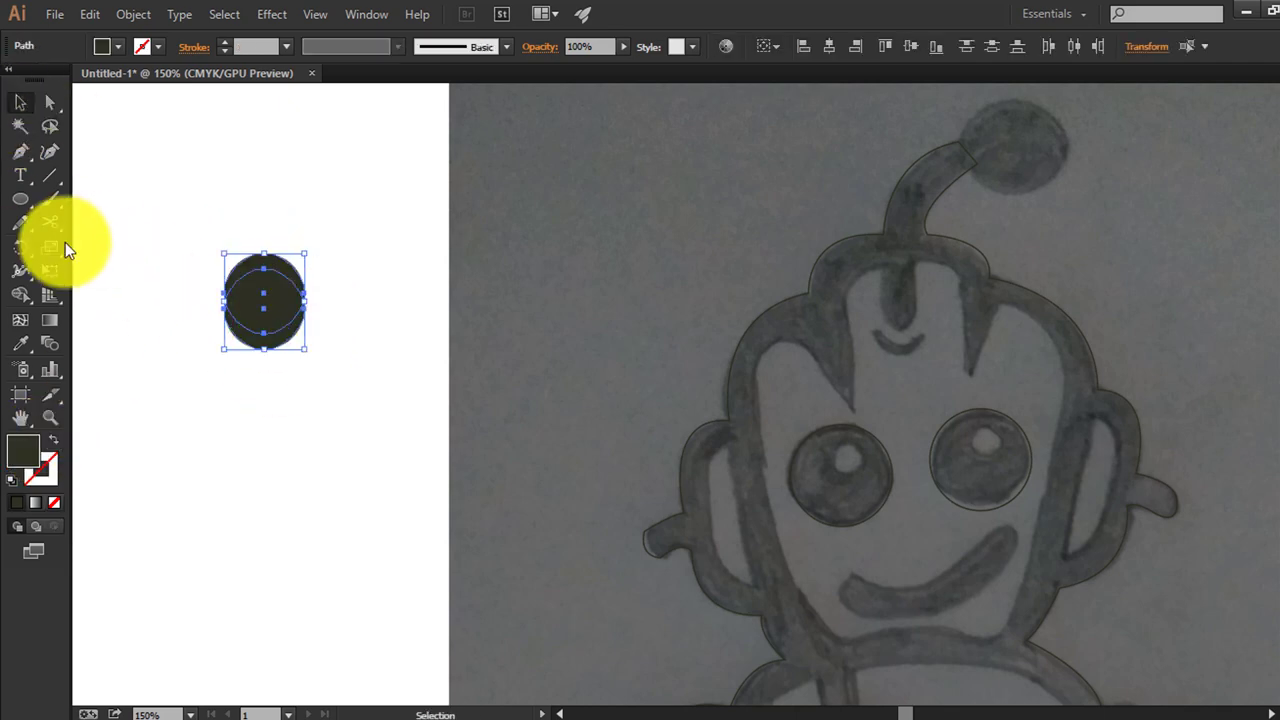
{"action": "left_click", "coordinate": [22, 297]}
{"action": "left_click", "coordinate": [264, 262], "text": "alt"}
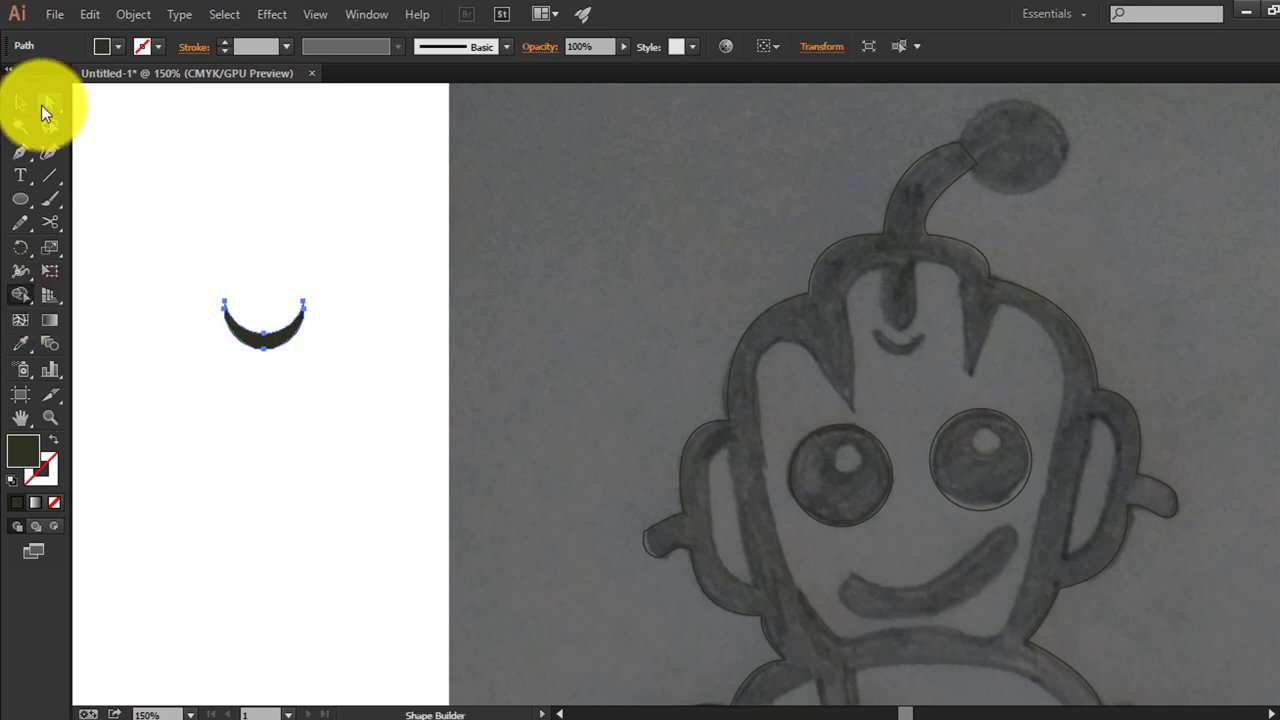
{"action": "left_click", "coordinate": [22, 103]}
{"action": "left_click", "coordinate": [250, 235]}
{"action": "left_click", "coordinate": [288, 338]}
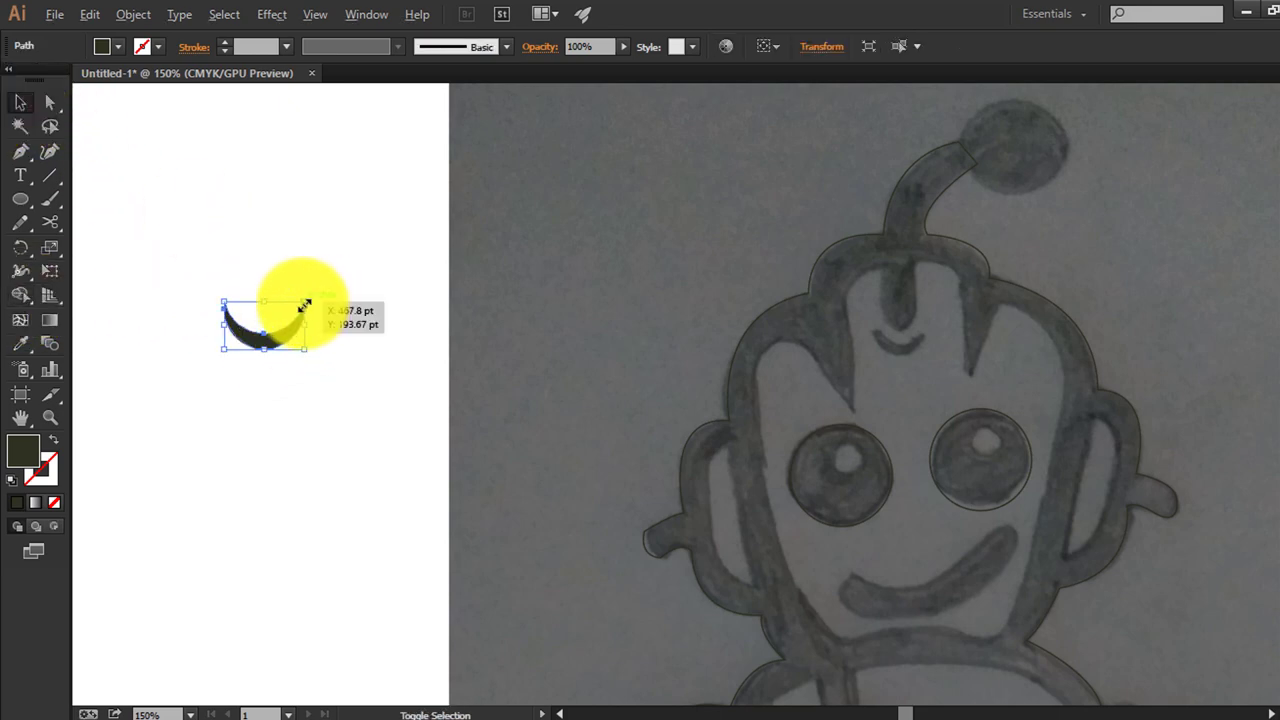
{"action": "mouse_move", "coordinate": [304, 305]}
{"action": "left_mouse_down"}
{"action": "mouse_move", "coordinate": [285, 313]}
{"action": "mouse_move", "coordinate": [888, 370]}
{"action": "mouse_move", "coordinate": [906, 349]}
{"action": "left_mouse_up"}
Move the crescent onto the forehead mark, rotating and nudging it to cup the mark's bottom
{"action": "left_click_drag", "start_coordinate": [914, 411], "coordinate": [910, 379]}
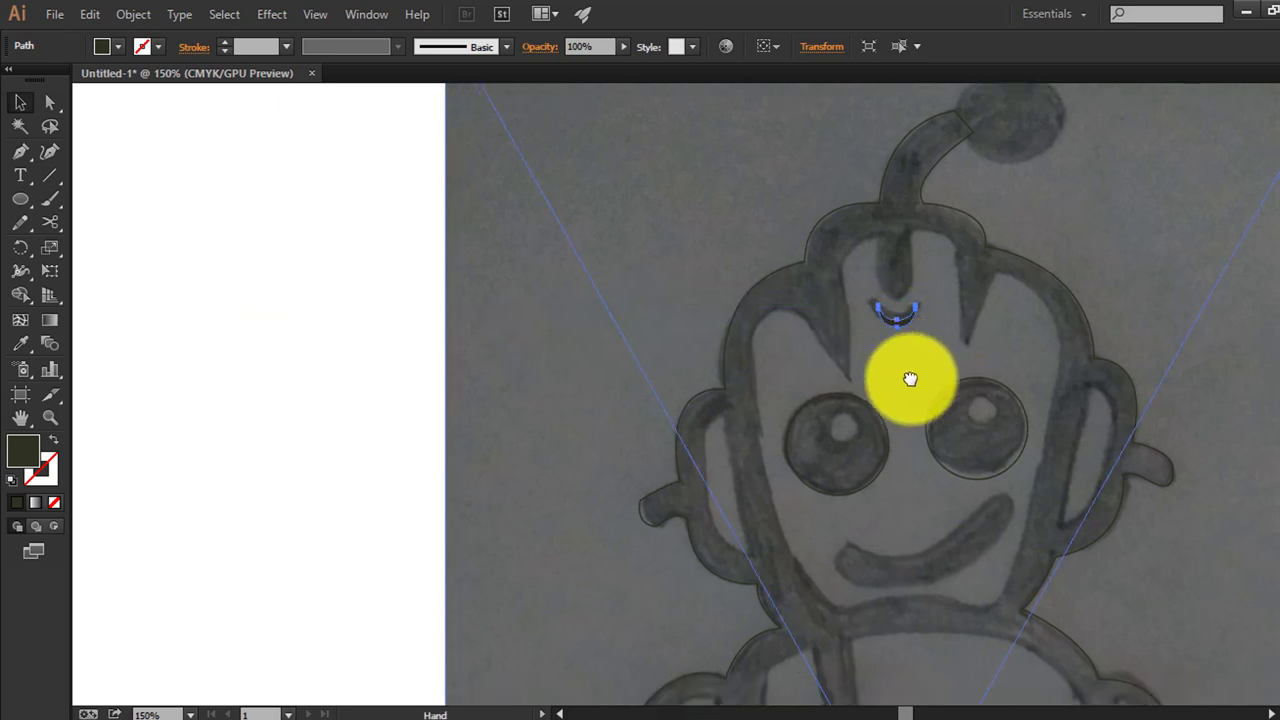
{"action": "left_click", "coordinate": [897, 318]}
{"action": "key", "text": "a"}
{"action": "left_click", "coordinate": [897, 318]}
{"action": "key", "text": "ctrl+plus"}
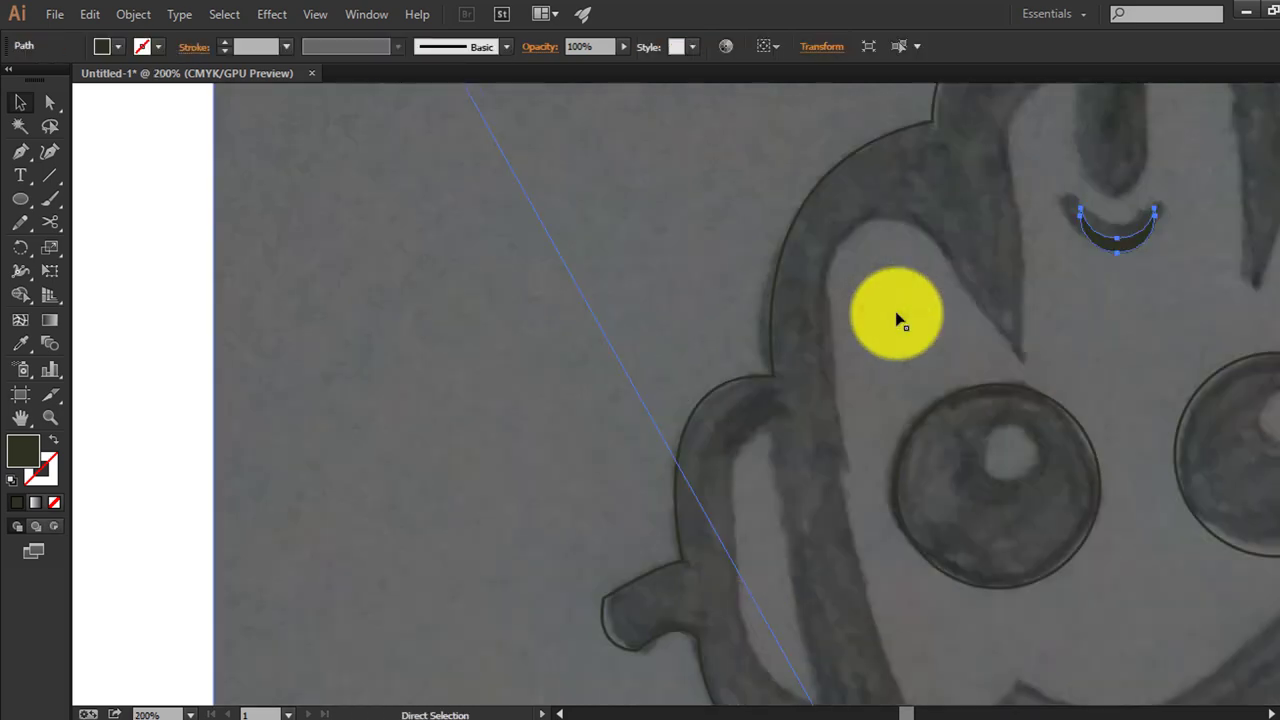
{"action": "scroll", "coordinate": [897, 318], "scroll_direction": "up", "scroll_amount": 2}
{"action": "mouse_move", "coordinate": [1057, 306]}
{"action": "left_mouse_down"}
{"action": "mouse_move", "coordinate": [1073, 289]}
{"action": "mouse_move", "coordinate": [1100, 296]}
{"action": "mouse_move", "coordinate": [1054, 297]}
{"action": "left_mouse_up"}
{"action": "key", "text": "a"}
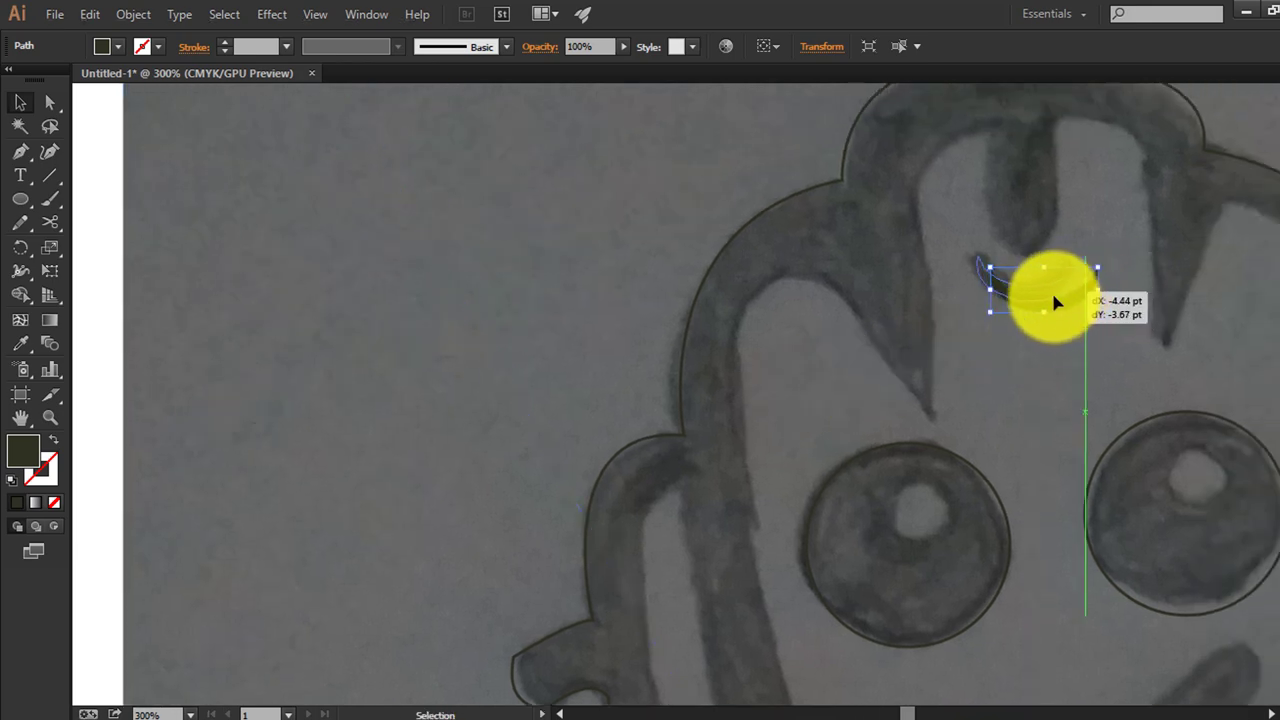
{"action": "key", "text": "ctrl+minus"}
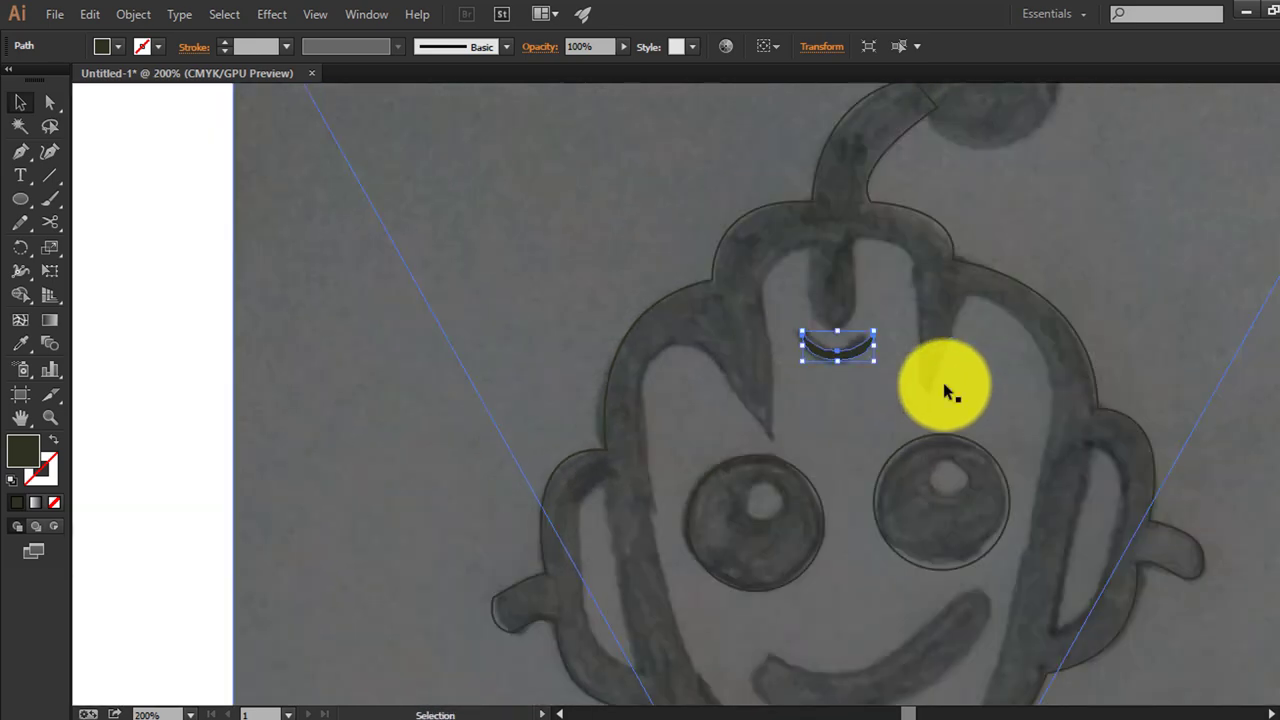
{"action": "scroll", "coordinate": [945, 390], "scroll_direction": "down", "scroll_amount": 4}
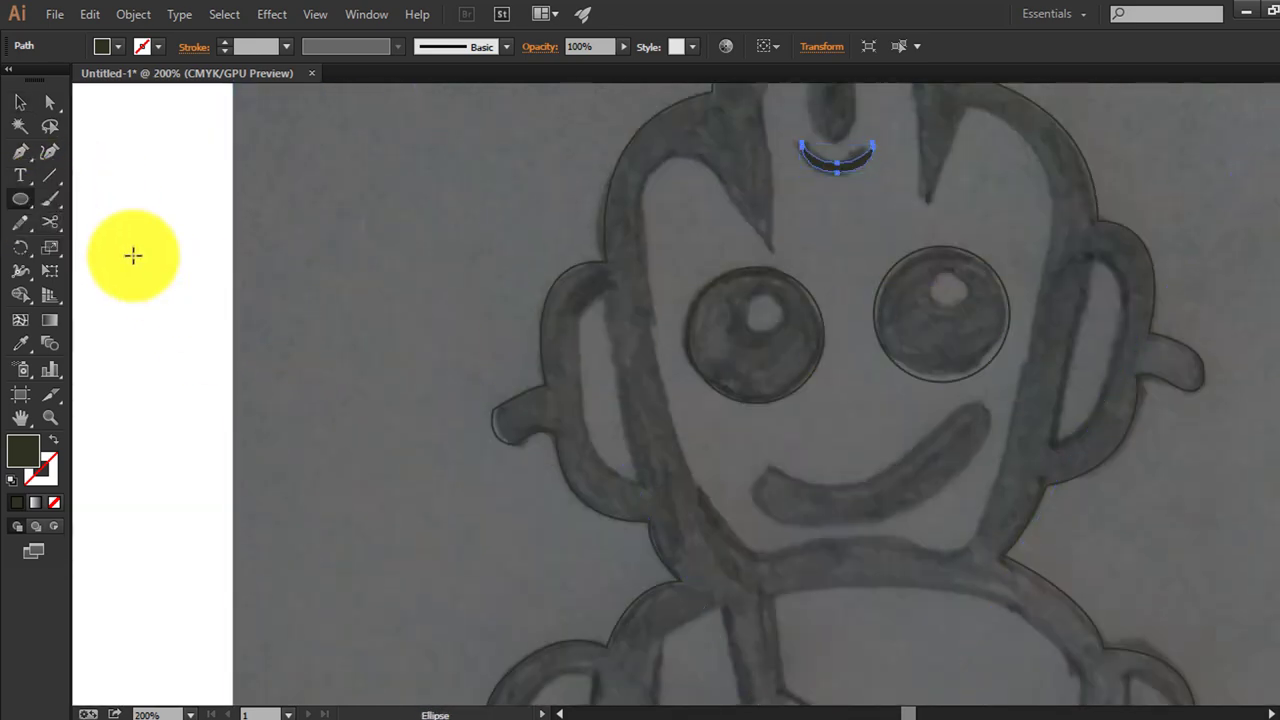
Draw a tall narrow rectangle beside the head and round its ends to 10 pt radius
{"action": "left_click_drag", "start_coordinate": [22, 199], "coordinate": [125, 198]}
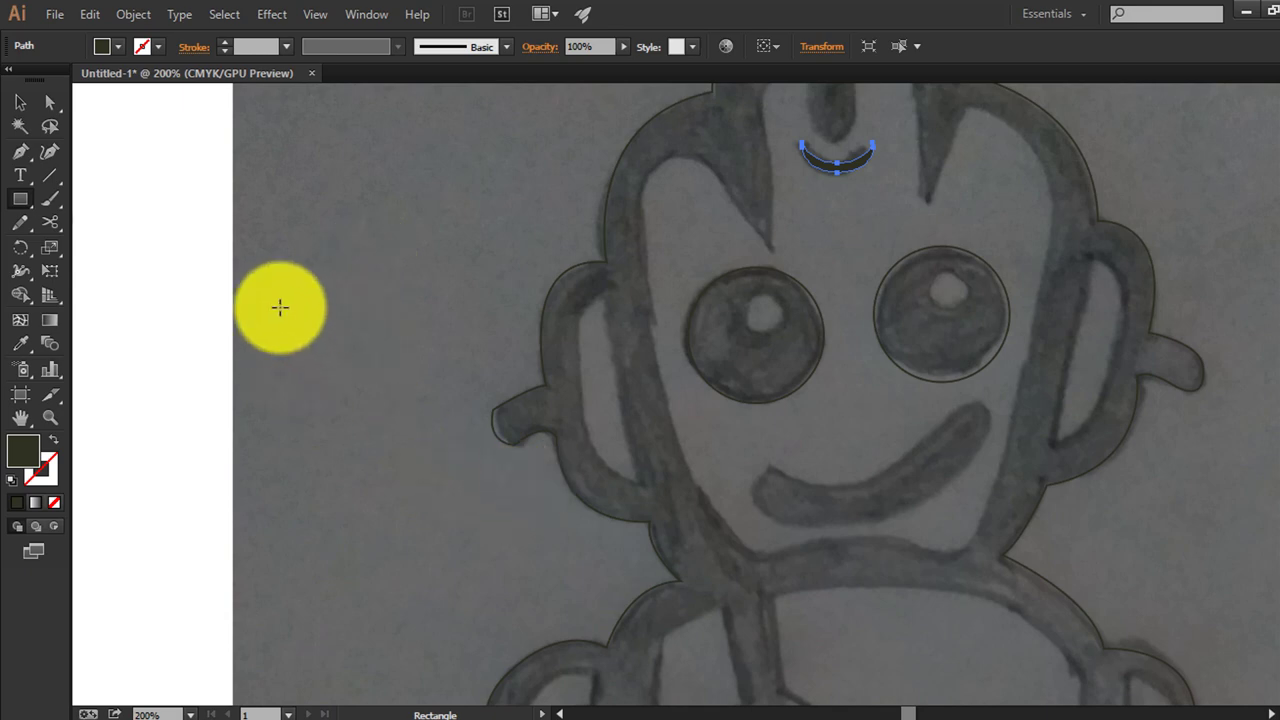
{"action": "left_click_drag", "start_coordinate": [305, 290], "coordinate": [344, 577]}
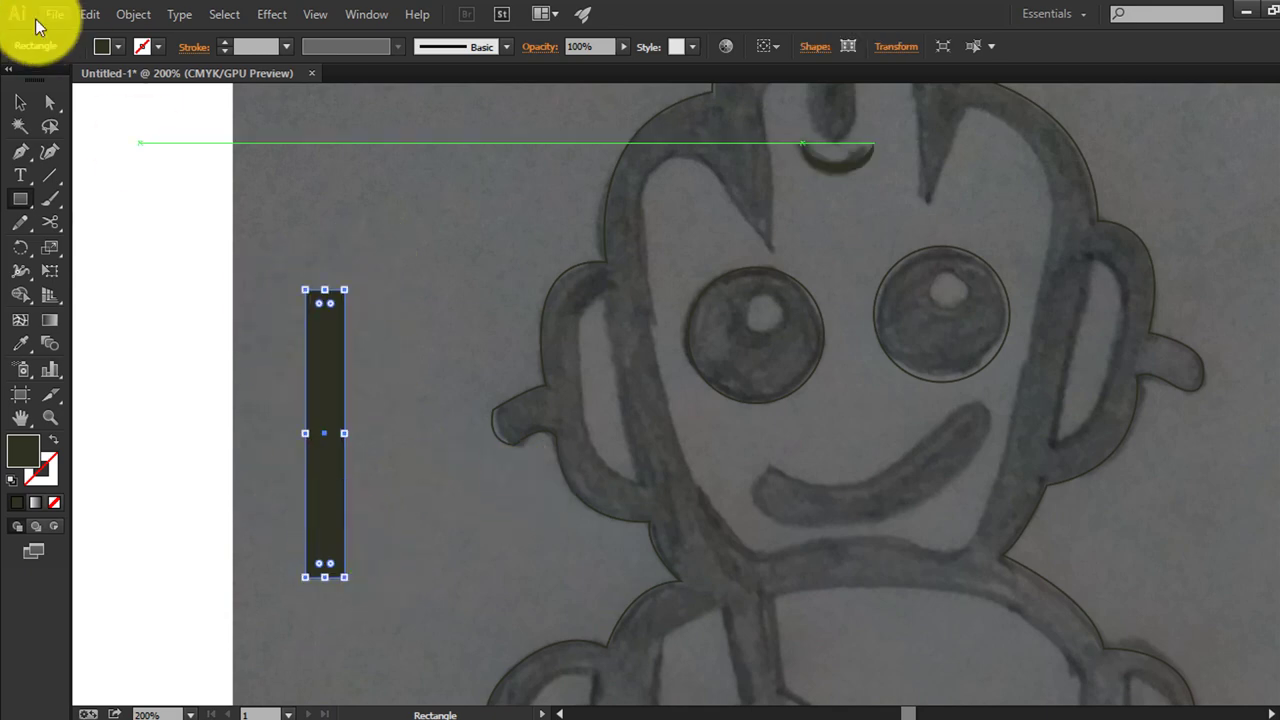
{"action": "left_click", "coordinate": [51, 103]}
{"action": "left_click_drag", "start_coordinate": [321, 311], "coordinate": [317, 403]}
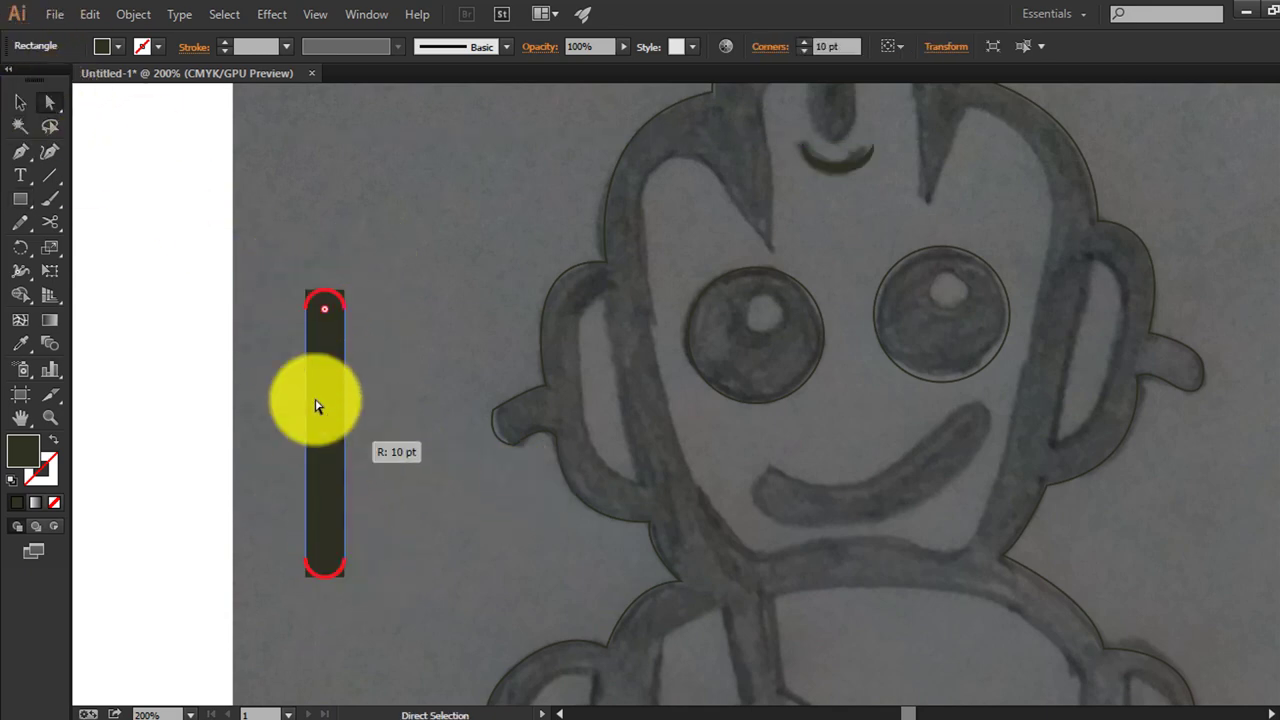
Delete the trial rounded bar and place the first pen point at the mouth's left end
{"action": "left_click", "coordinate": [20, 103]}
{"action": "left_click", "coordinate": [394, 400]}
{"action": "left_click", "coordinate": [338, 430]}
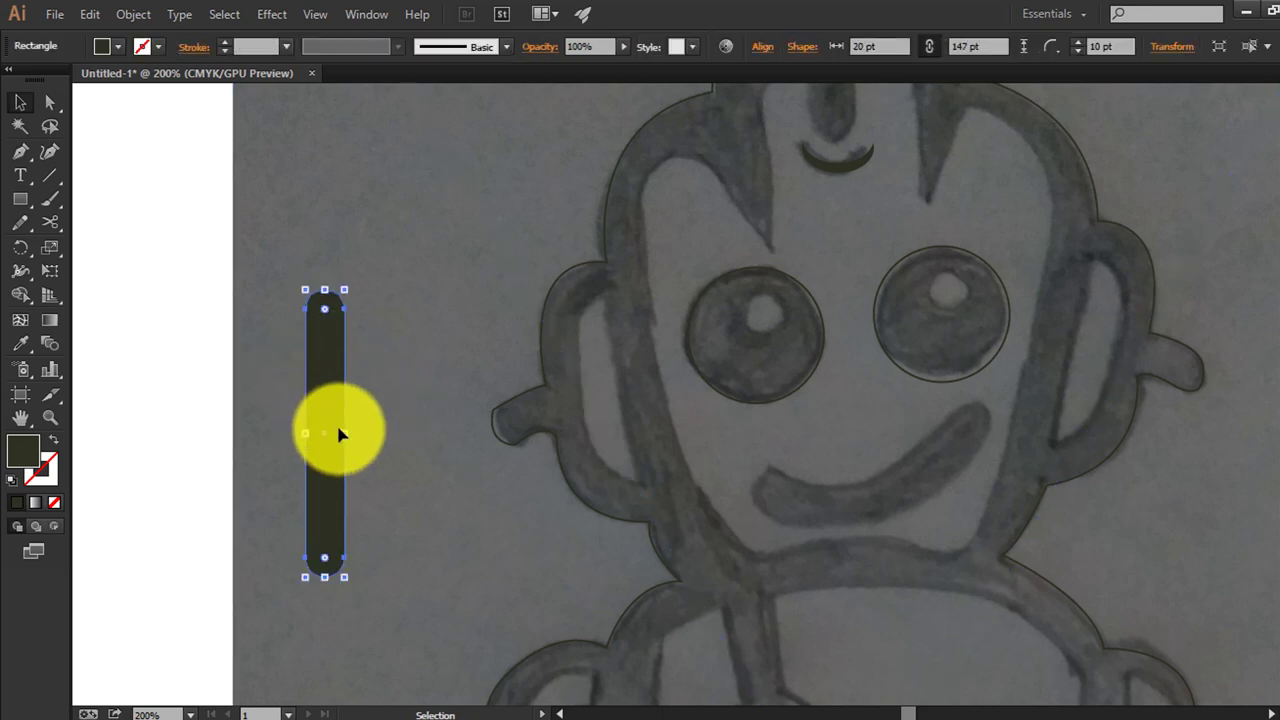
{"action": "key", "text": "Delete"}
{"action": "key", "text": "p"}
{"action": "left_click", "coordinate": [765, 465]}
Trace the curved mouth outline with no fill and close it at the right tip
{"action": "left_click_drag", "start_coordinate": [765, 517], "coordinate": [806, 540]}
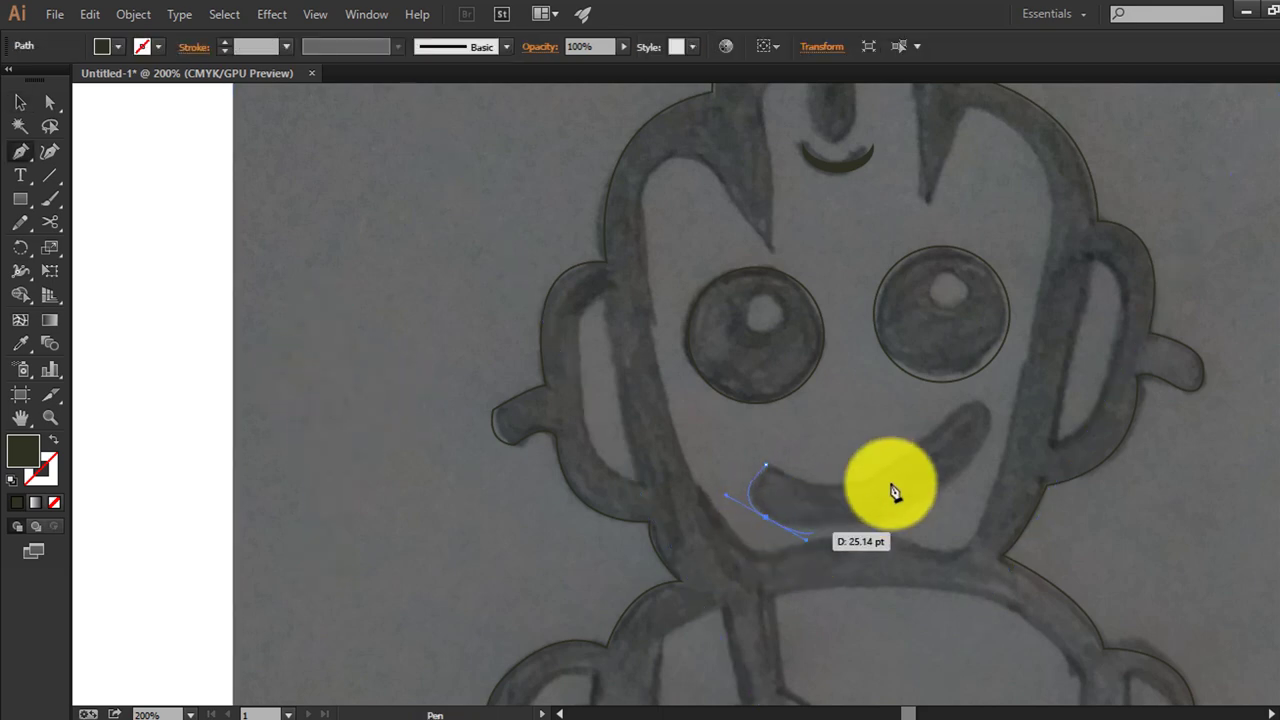
{"action": "left_click", "coordinate": [989, 432]}
{"action": "left_click_drag", "start_coordinate": [1042, 336], "coordinate": [950, 428]}
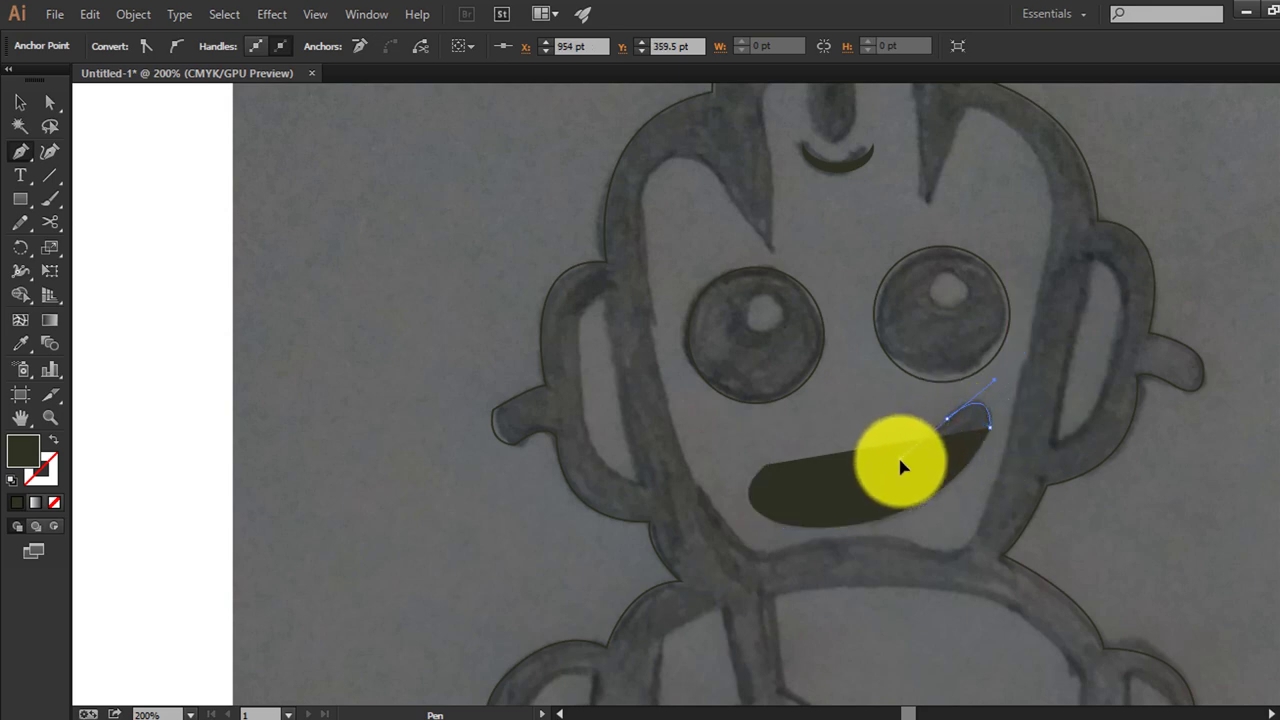
{"action": "left_click_drag", "start_coordinate": [900, 465], "coordinate": [3, 463]}
{"action": "left_click", "coordinate": [56, 440]}
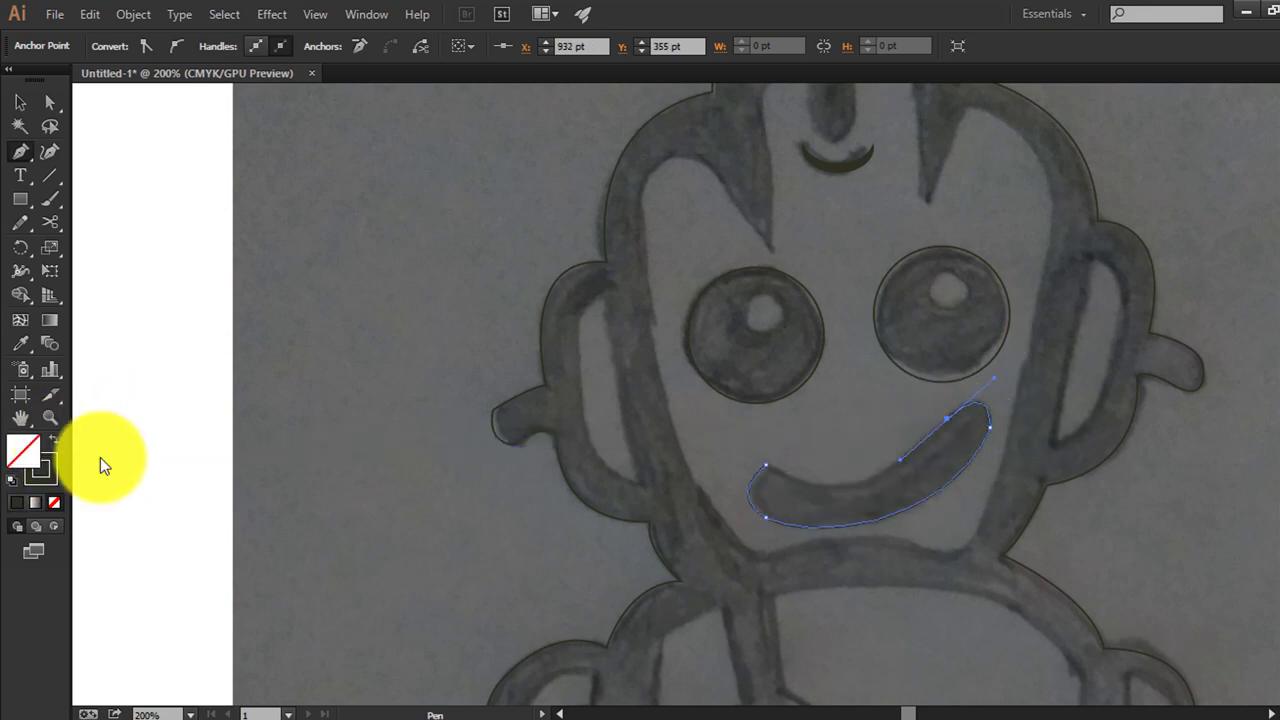
{"action": "mouse_move", "coordinate": [870, 465]}
{"action": "left_mouse_down"}
{"action": "mouse_move", "coordinate": [765, 473]}
{"action": "mouse_move", "coordinate": [697, 418]}
{"action": "left_mouse_up"}
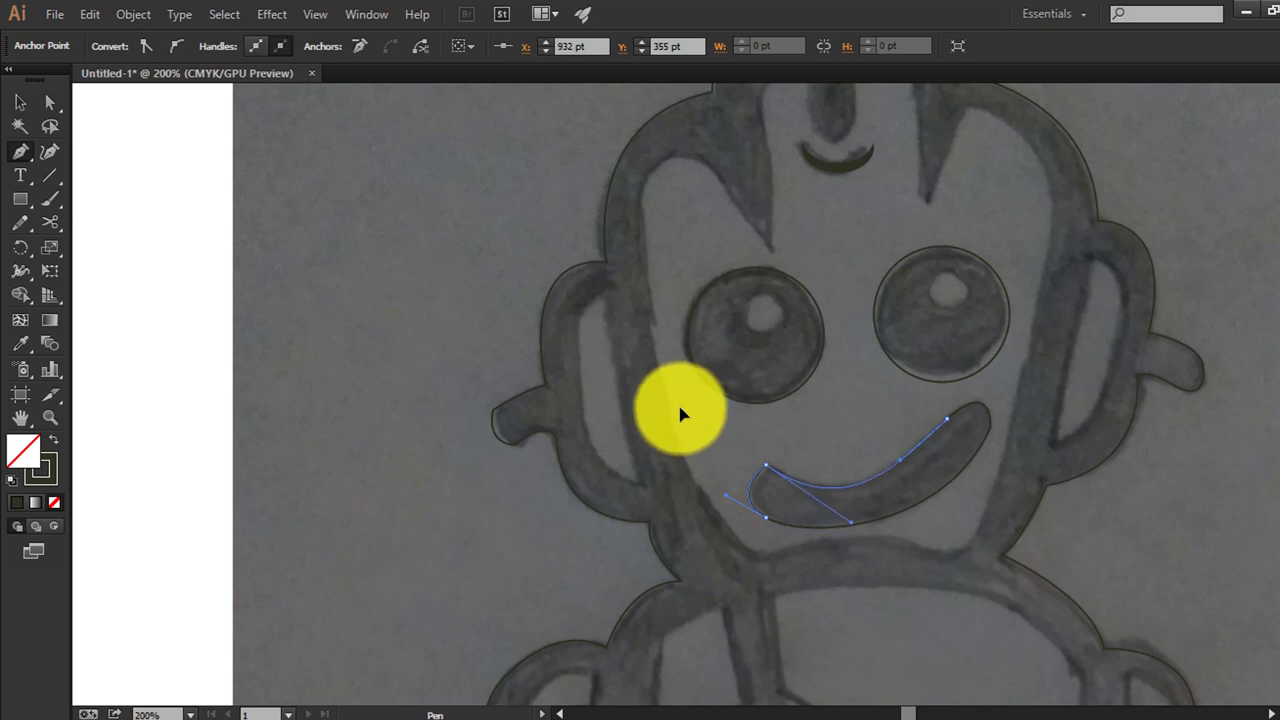
{"action": "left_click", "coordinate": [990, 426]}
Round off the mouth path's left and right ends with the Direct Selection corner widgets
{"action": "scroll", "coordinate": [457, 380], "scroll_direction": "down", "scroll_amount": 1}
{"action": "left_click", "coordinate": [50, 102]}
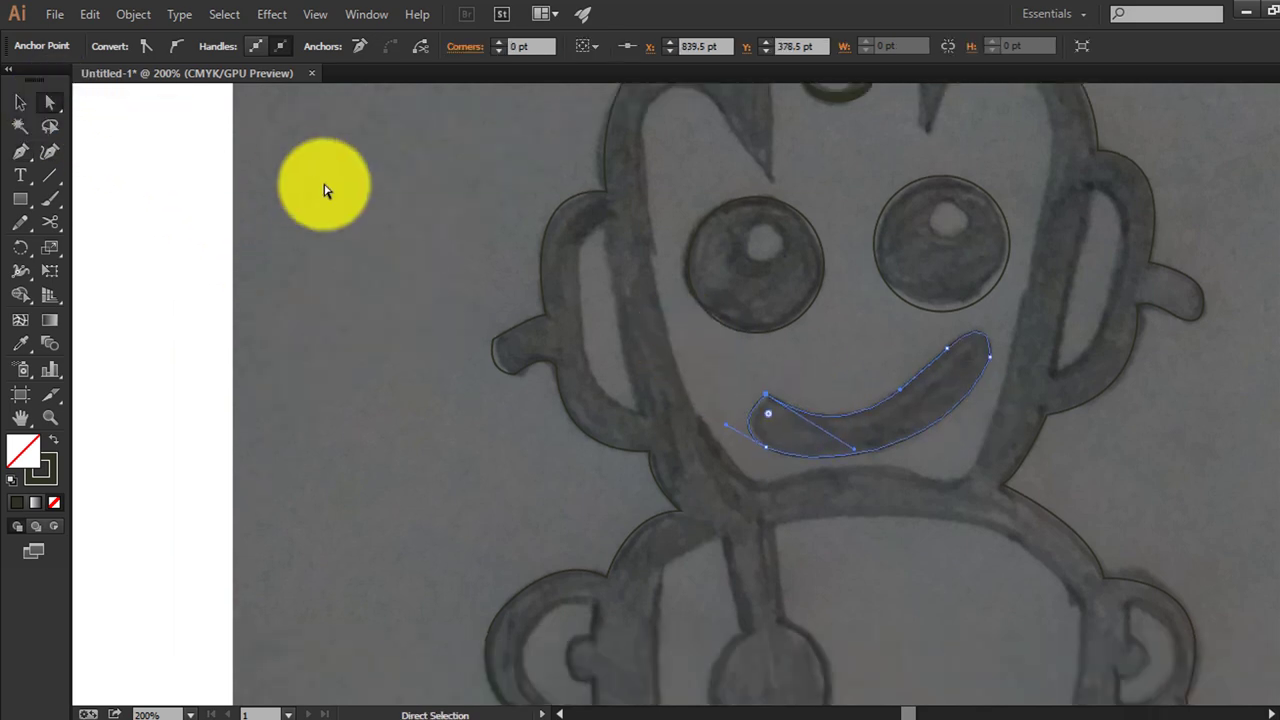
{"action": "left_click", "coordinate": [820, 428]}
{"action": "left_click", "coordinate": [771, 395]}
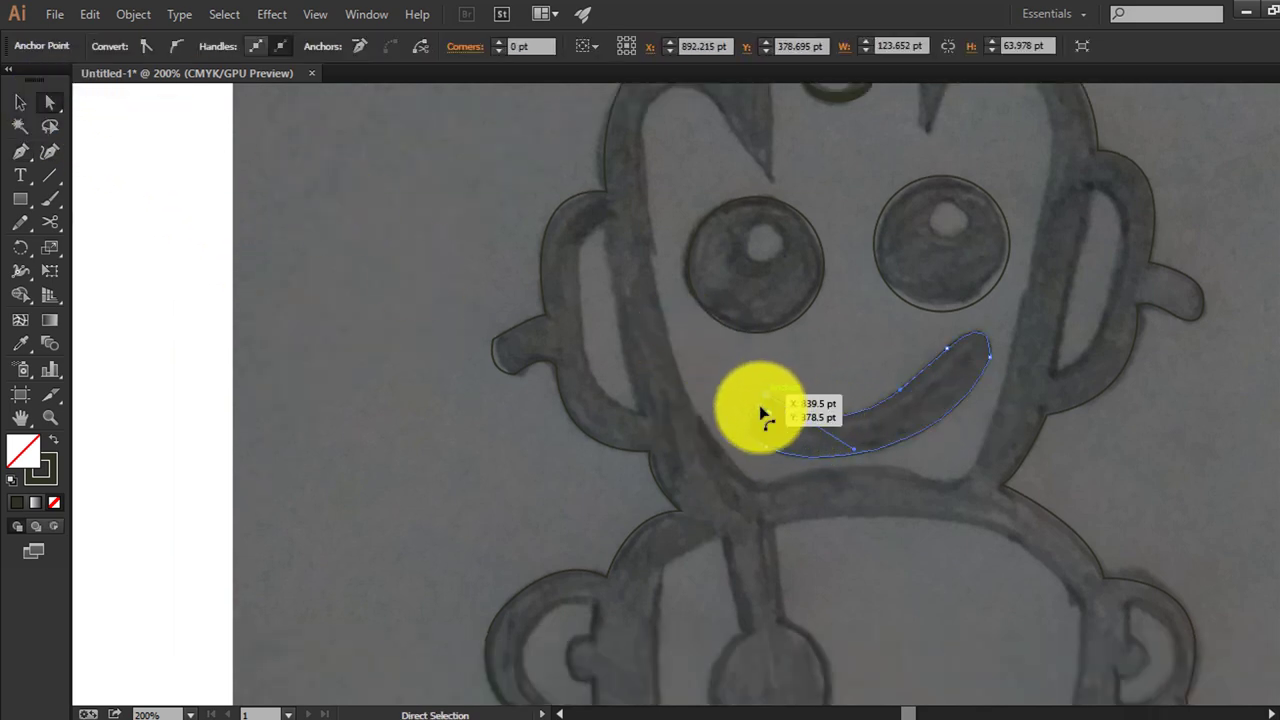
{"action": "left_click_drag", "start_coordinate": [762, 413], "coordinate": [770, 430]}
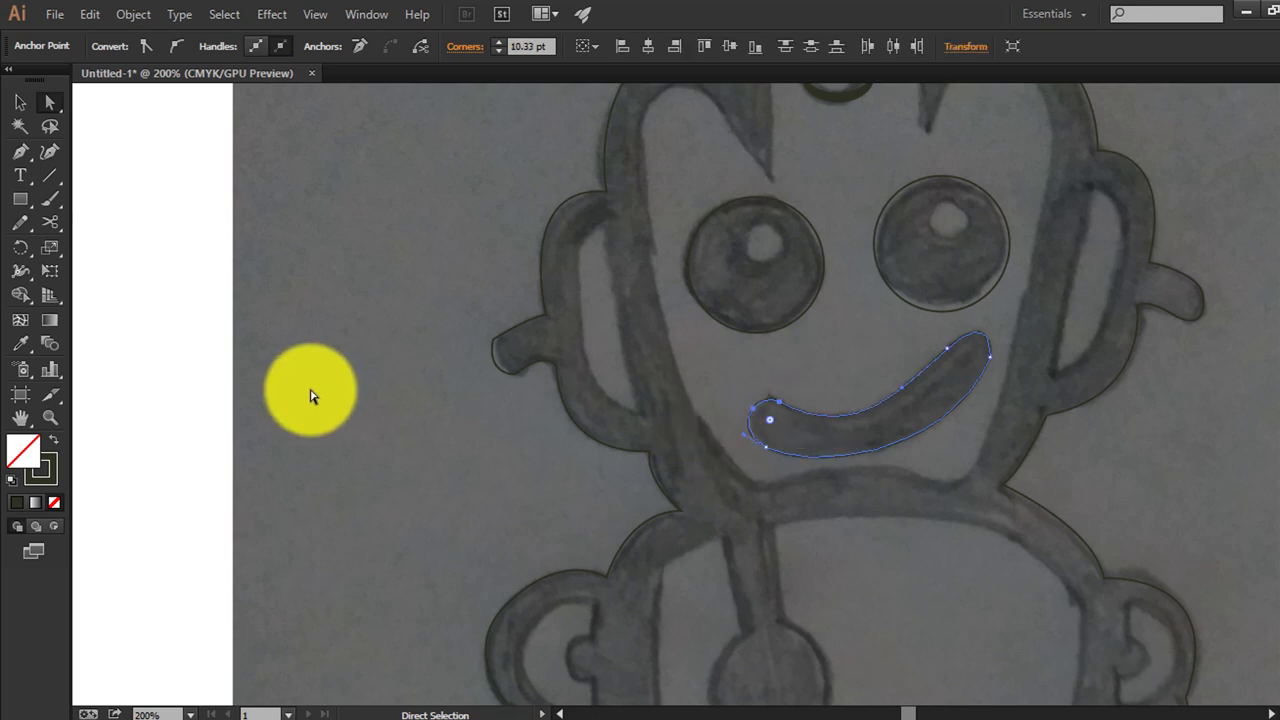
{"action": "left_click", "coordinate": [311, 394]}
{"action": "left_click", "coordinate": [985, 360]}
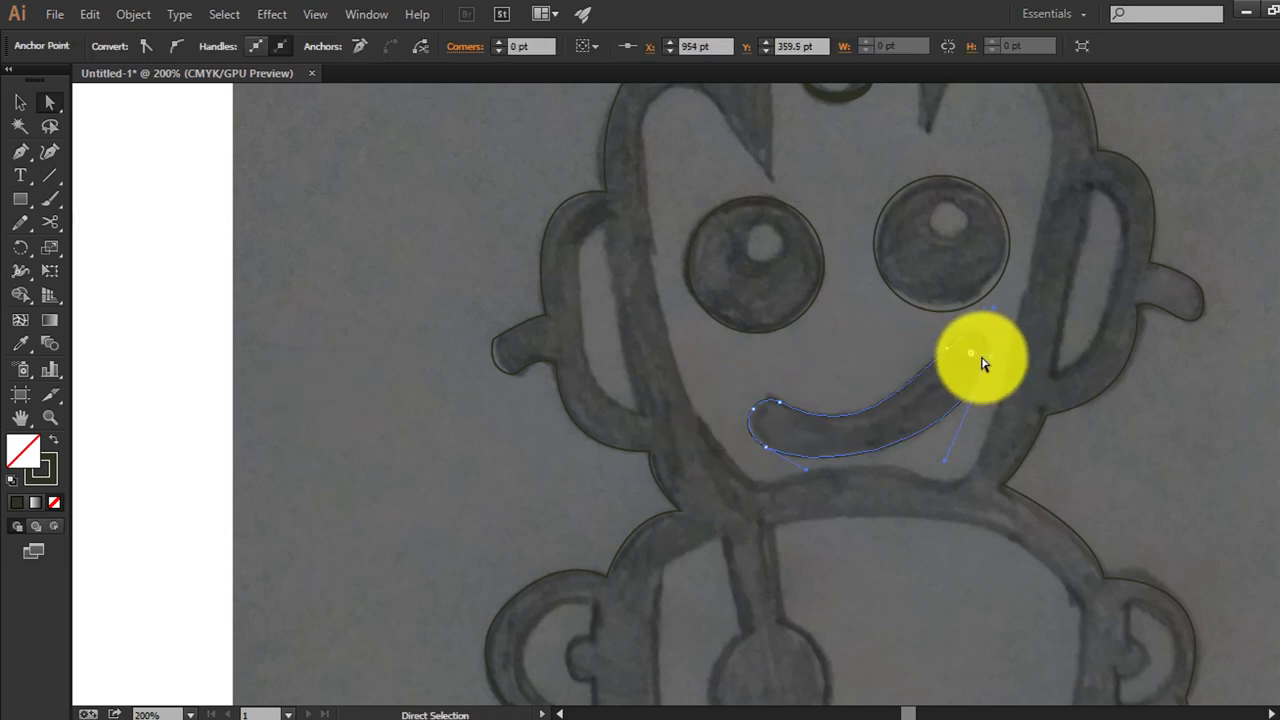
{"action": "left_click_drag", "start_coordinate": [929, 366], "coordinate": [980, 357]}
{"action": "left_click", "coordinate": [1133, 422]}
{"action": "scroll", "coordinate": [1133, 422], "scroll_direction": "down", "scroll_amount": 3}
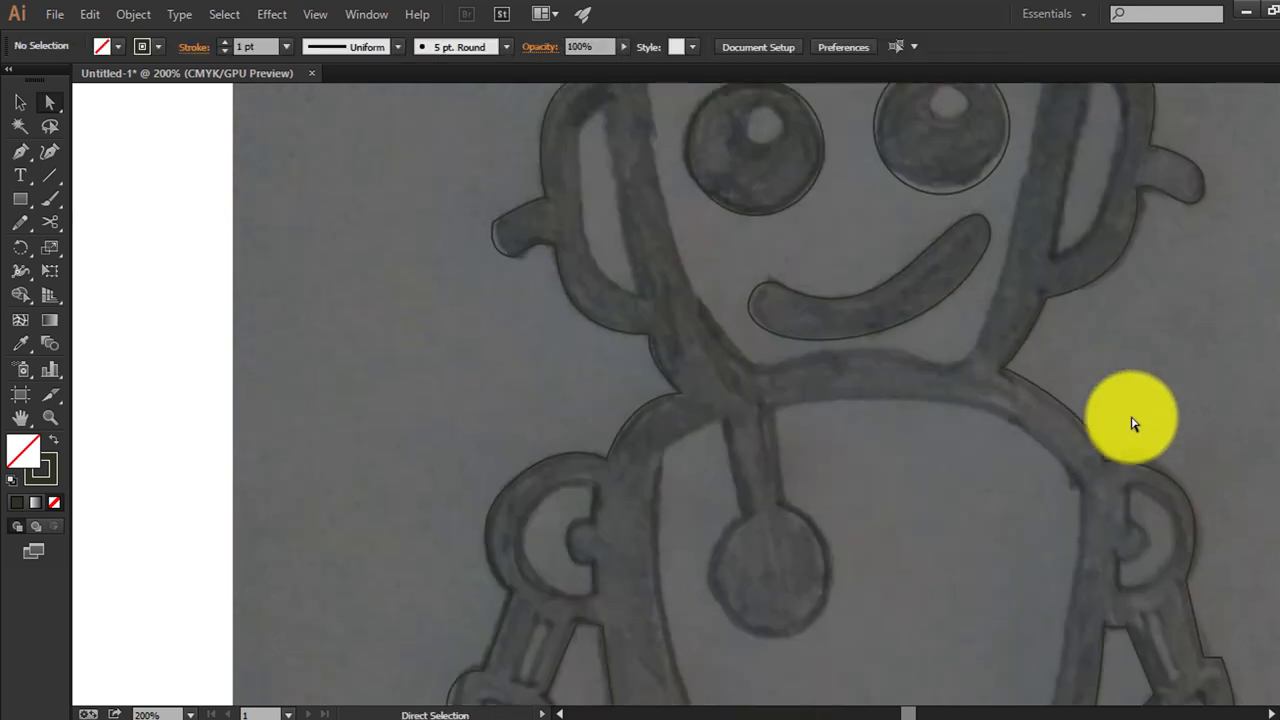
{"action": "scroll", "coordinate": [1133, 422], "scroll_direction": "up", "scroll_amount": 3}
{"action": "scroll", "coordinate": [1133, 422], "scroll_direction": "up", "scroll_amount": 2}
{"action": "scroll", "coordinate": [1131, 420], "scroll_direction": "up", "scroll_amount": 2}
{"action": "scroll", "coordinate": [1131, 420], "scroll_direction": "down", "scroll_amount": 2}
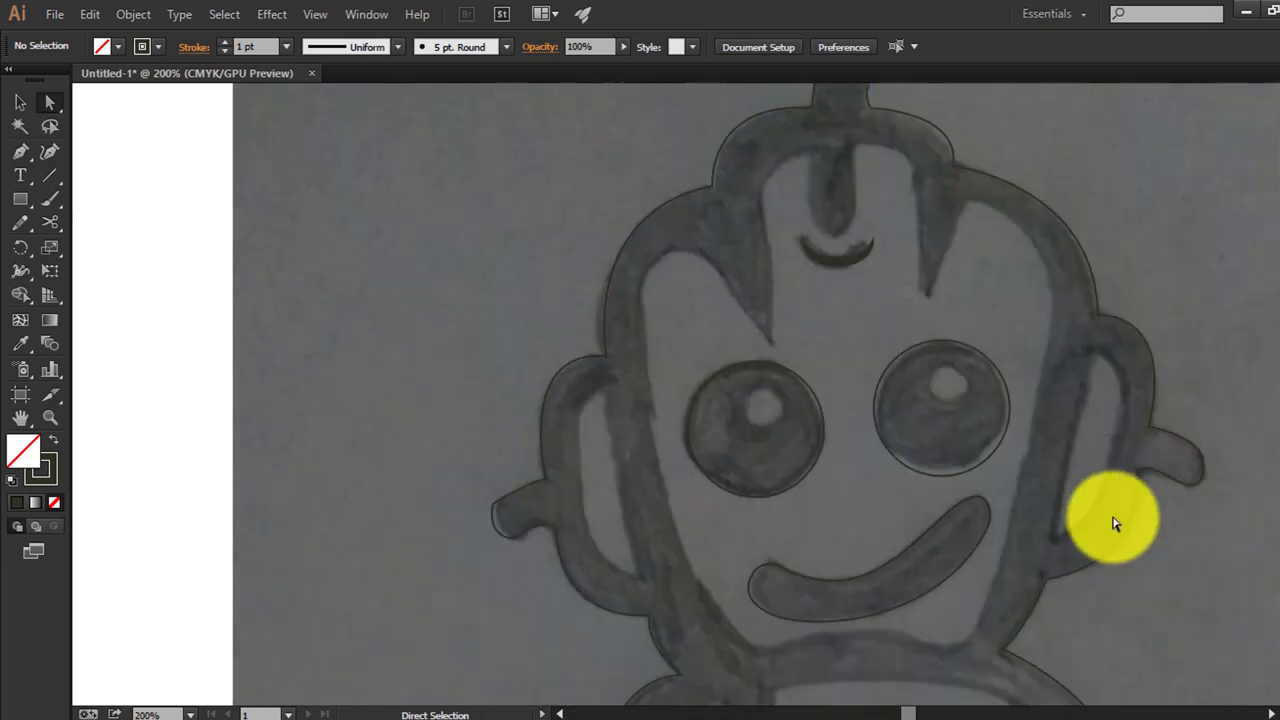
{"action": "scroll", "coordinate": [1114, 514], "scroll_direction": "down", "scroll_amount": 3}
Trace the left side panel of the head, redoing one misplaced curve point
{"action": "key", "text": "p"}
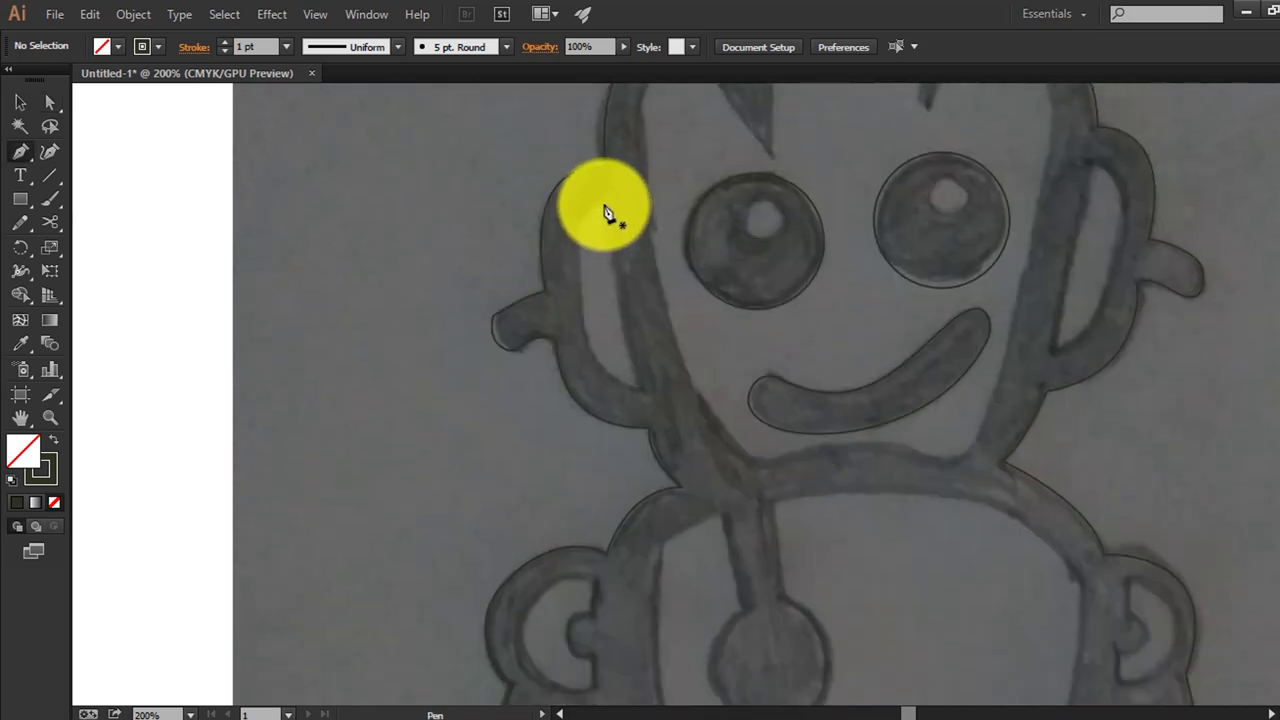
{"action": "left_click", "coordinate": [604, 204]}
{"action": "left_click", "coordinate": [638, 383]}
{"action": "left_click_drag", "start_coordinate": [572, 249], "coordinate": [565, 155]}
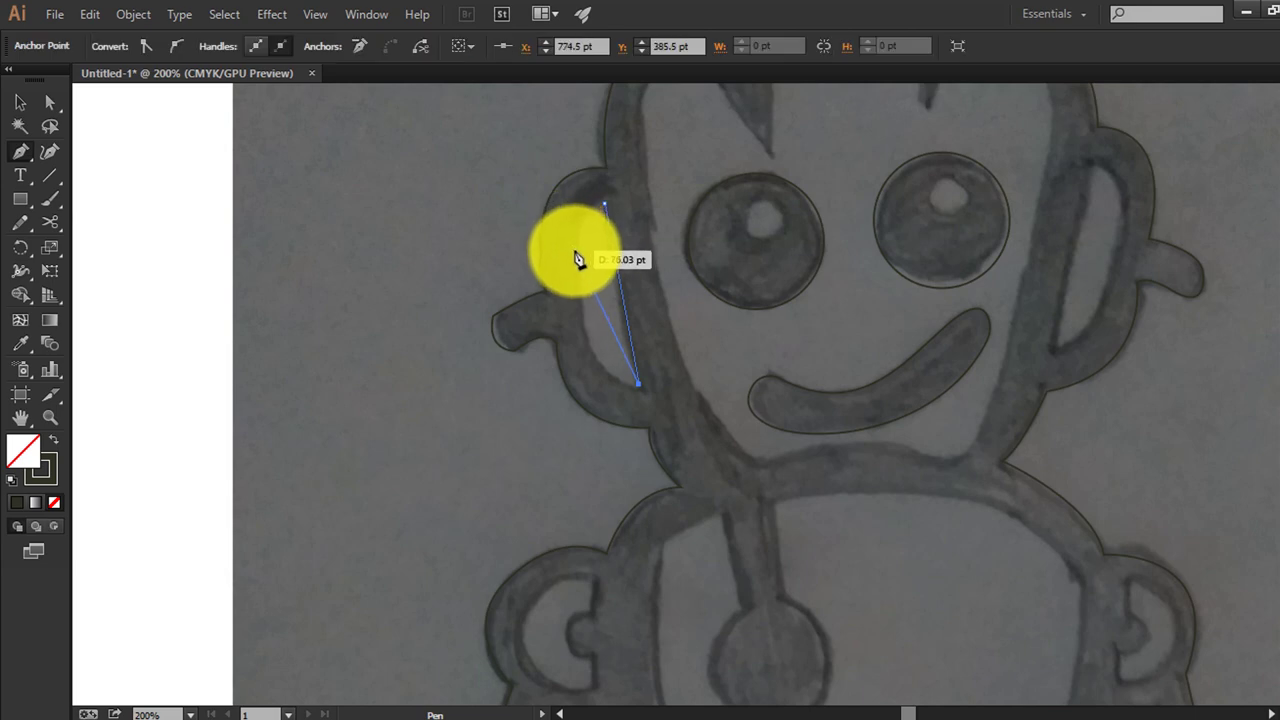
{"action": "key", "text": "ctrl+z"}
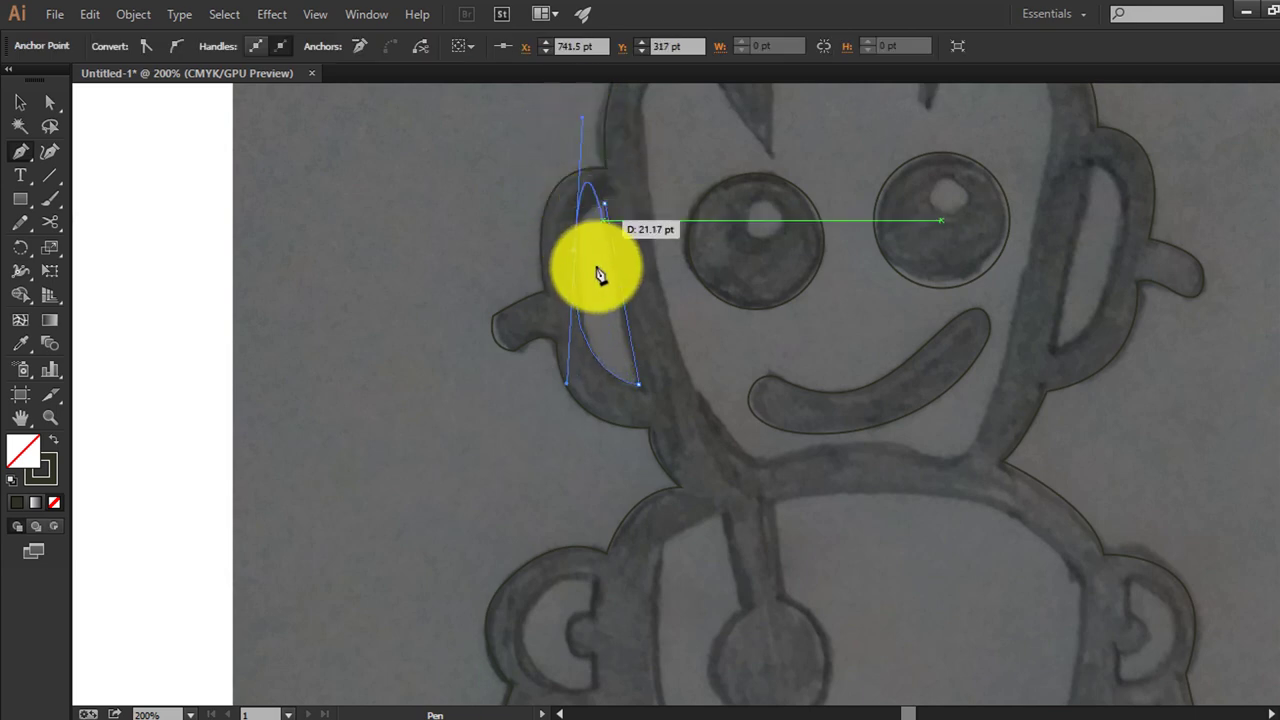
{"action": "left_click_drag", "start_coordinate": [586, 330], "coordinate": [586, 288]}
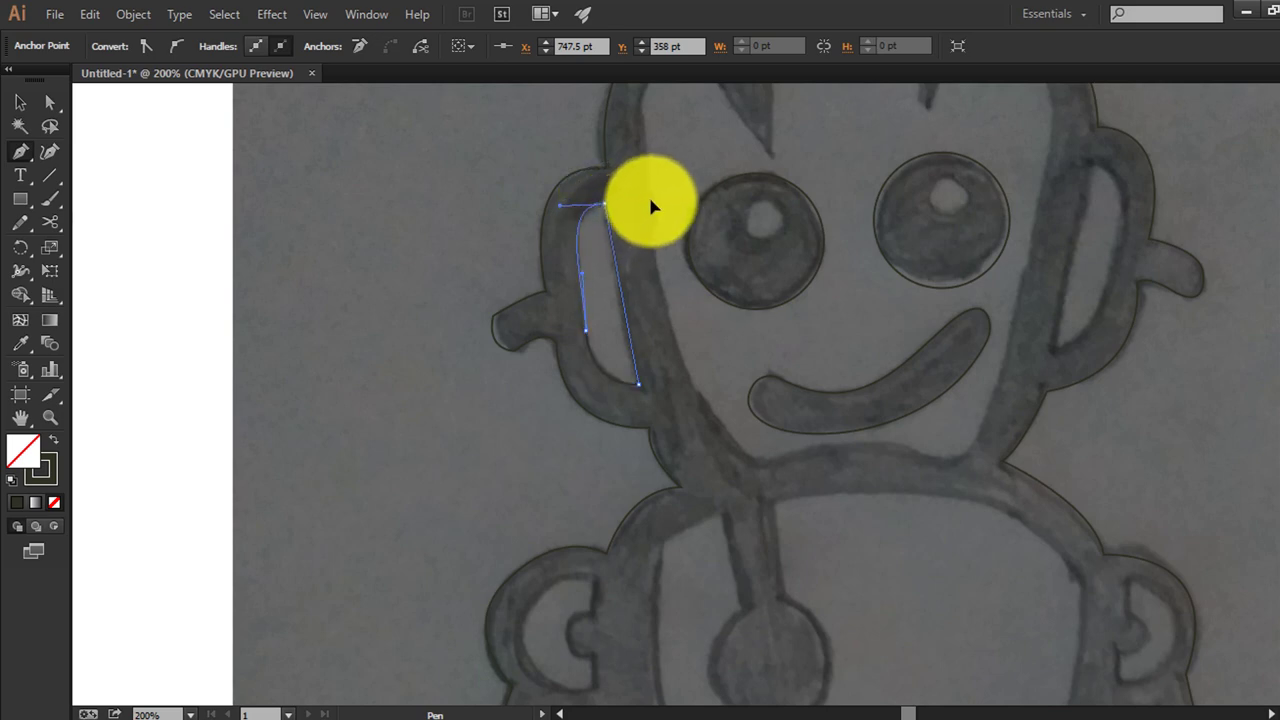
Trace the D-shaped inner right ear outline, curving back to its starting point
{"action": "left_click", "coordinate": [1086, 160]}
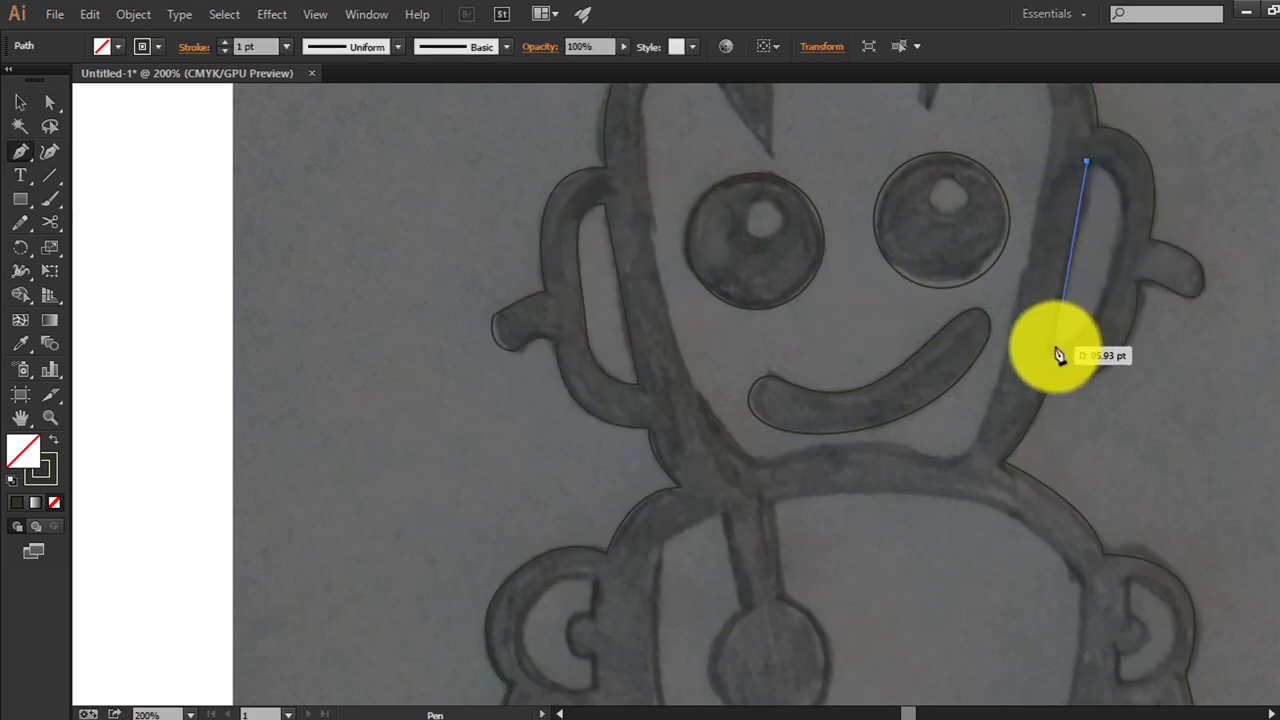
{"action": "left_click_drag", "start_coordinate": [1055, 346], "coordinate": [1127, 246]}
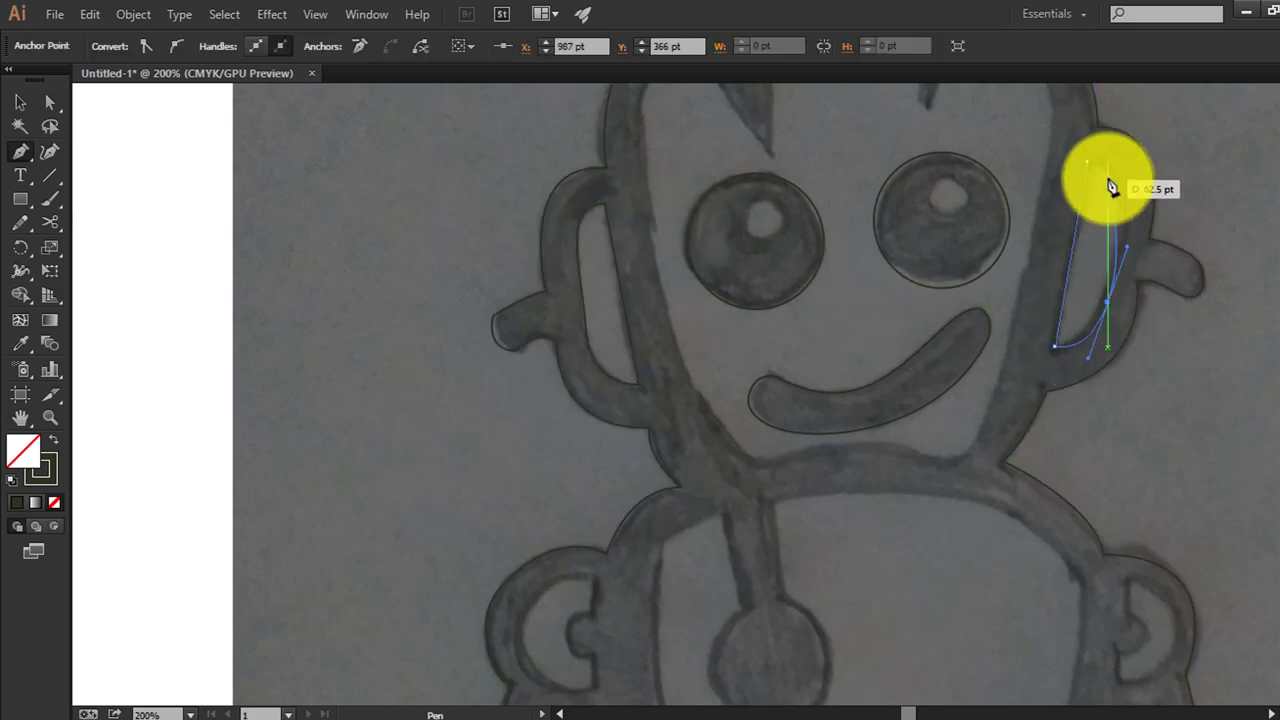
{"action": "left_click_drag", "start_coordinate": [1086, 162], "coordinate": [1062, 167]}
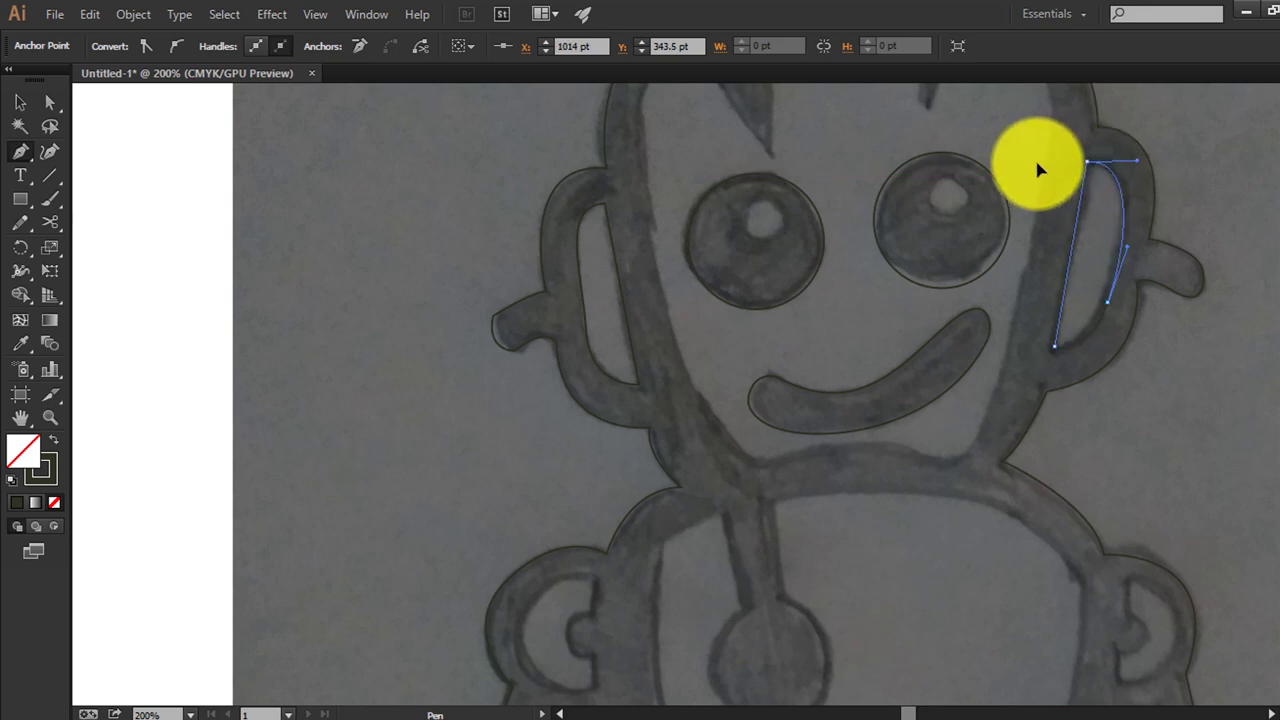
{"action": "scroll", "coordinate": [1037, 165], "scroll_direction": "down", "scroll_amount": 2}
{"action": "scroll", "coordinate": [1057, 206], "scroll_direction": "up", "scroll_amount": 2}
{"action": "scroll", "coordinate": [903, 229], "scroll_direction": "up", "scroll_amount": 3}
{"action": "scroll", "coordinate": [840, 218], "scroll_direction": "down", "scroll_amount": 3}
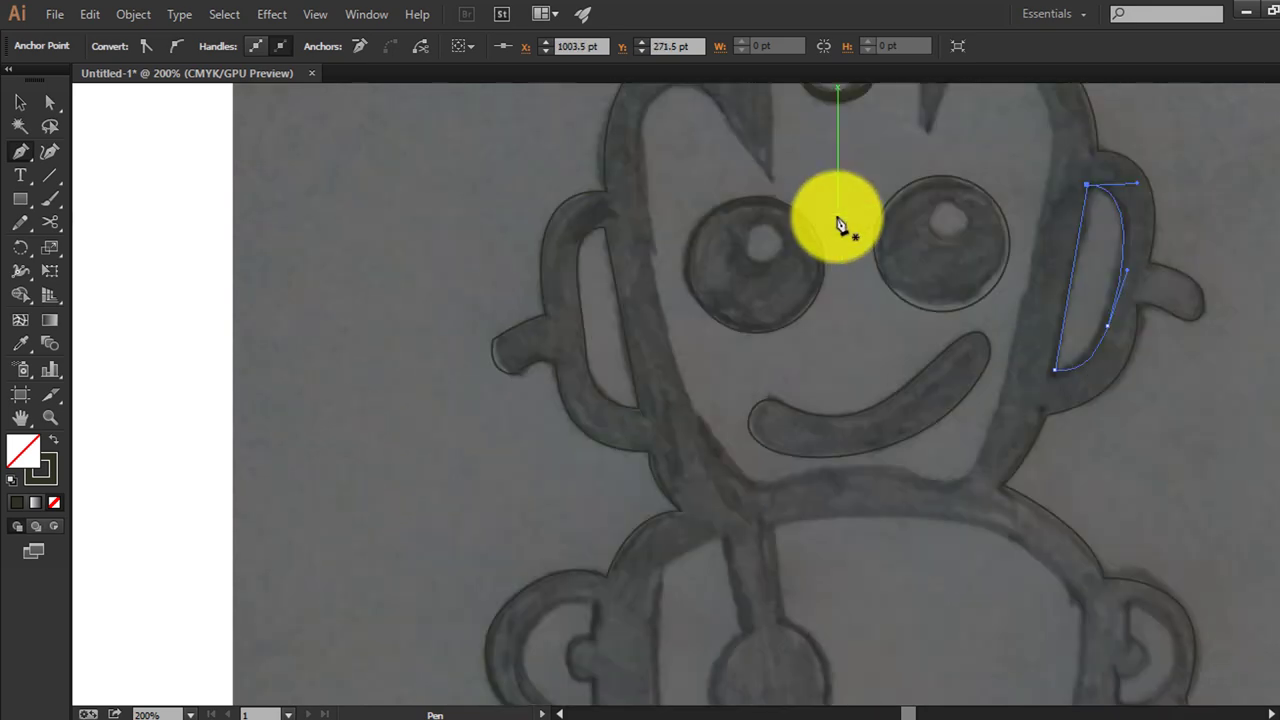
{"action": "scroll", "coordinate": [800, 400], "scroll_direction": "down", "scroll_amount": 1}
{"action": "scroll", "coordinate": [811, 357], "scroll_direction": "up", "scroll_amount": 4}
{"action": "left_click_drag", "start_coordinate": [802, 228], "coordinate": [802, 243]}
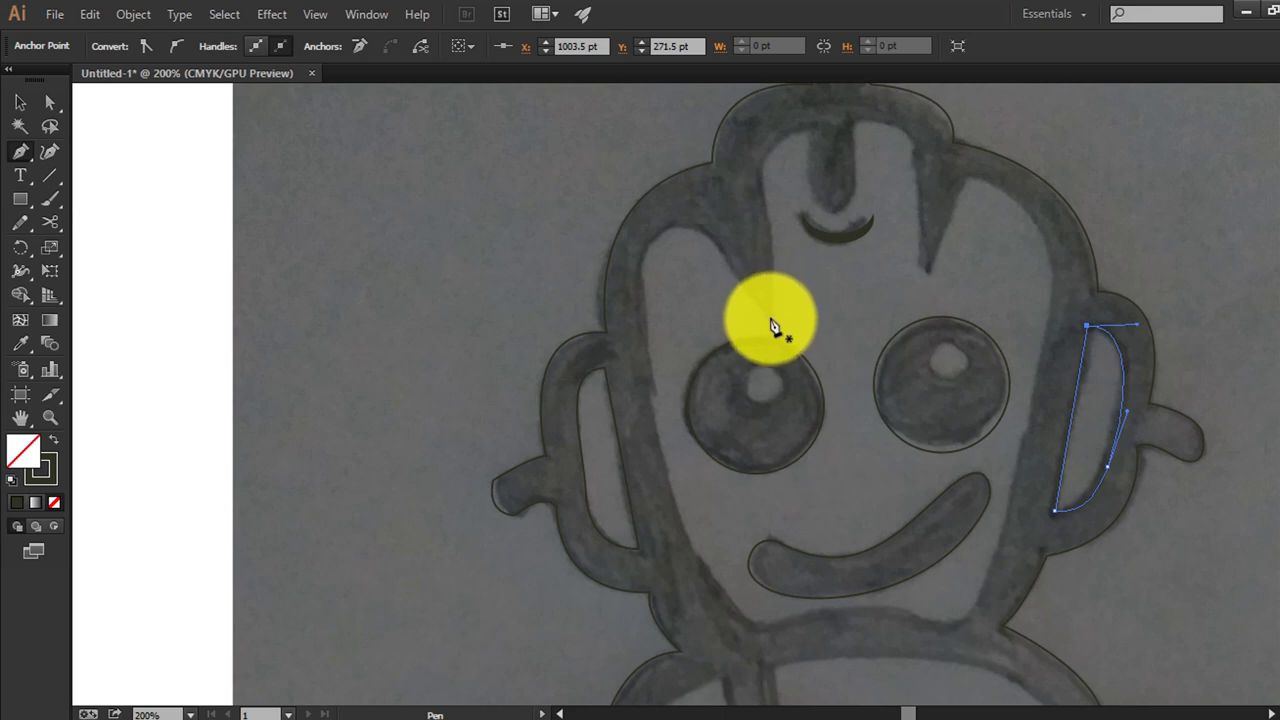
Trace the face outline up and across the spiky hair to the right hair spike
{"action": "left_click", "coordinate": [772, 317]}
{"action": "left_click_drag", "start_coordinate": [766, 180], "coordinate": [803, 168]}
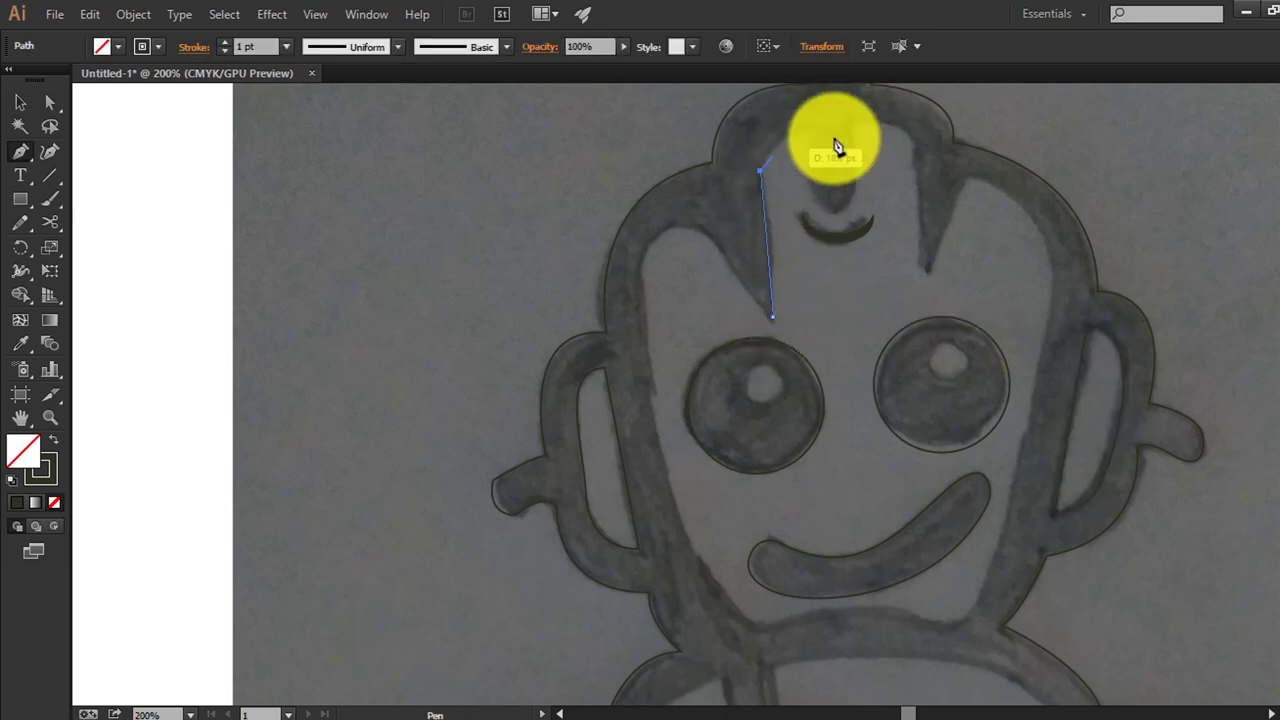
{"action": "mouse_move", "coordinate": [803, 168]}
{"action": "left_mouse_down"}
{"action": "mouse_move", "coordinate": [816, 141]}
{"action": "mouse_move", "coordinate": [836, 143]}
{"action": "left_mouse_up"}
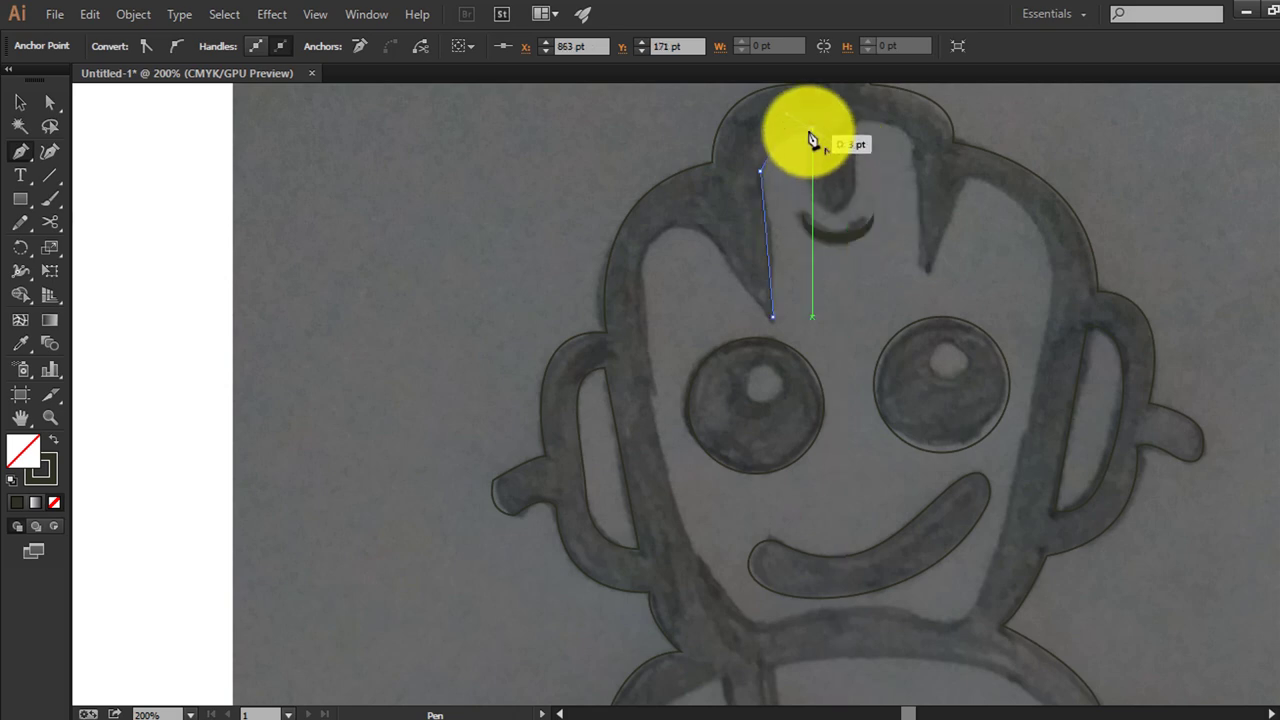
{"action": "left_click_drag", "start_coordinate": [837, 213], "coordinate": [873, 211]}
{"action": "left_click_drag", "start_coordinate": [850, 127], "coordinate": [917, 158]}
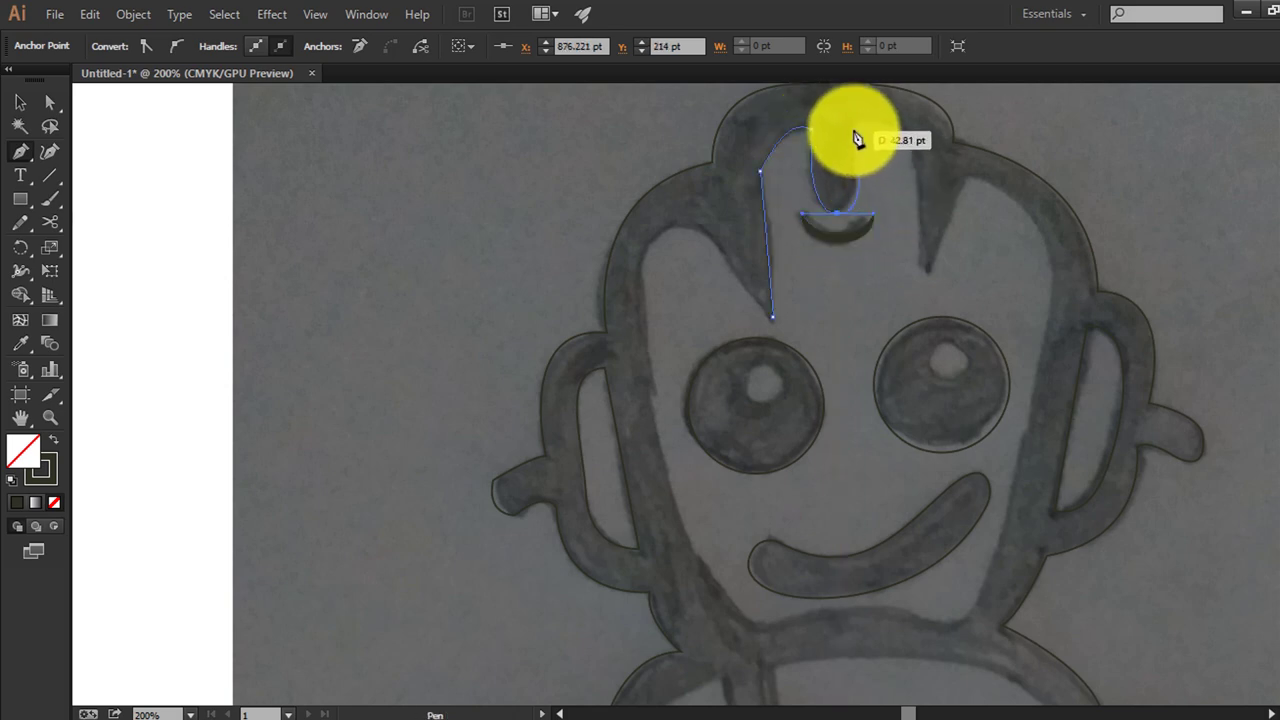
{"action": "left_click", "coordinate": [912, 150]}
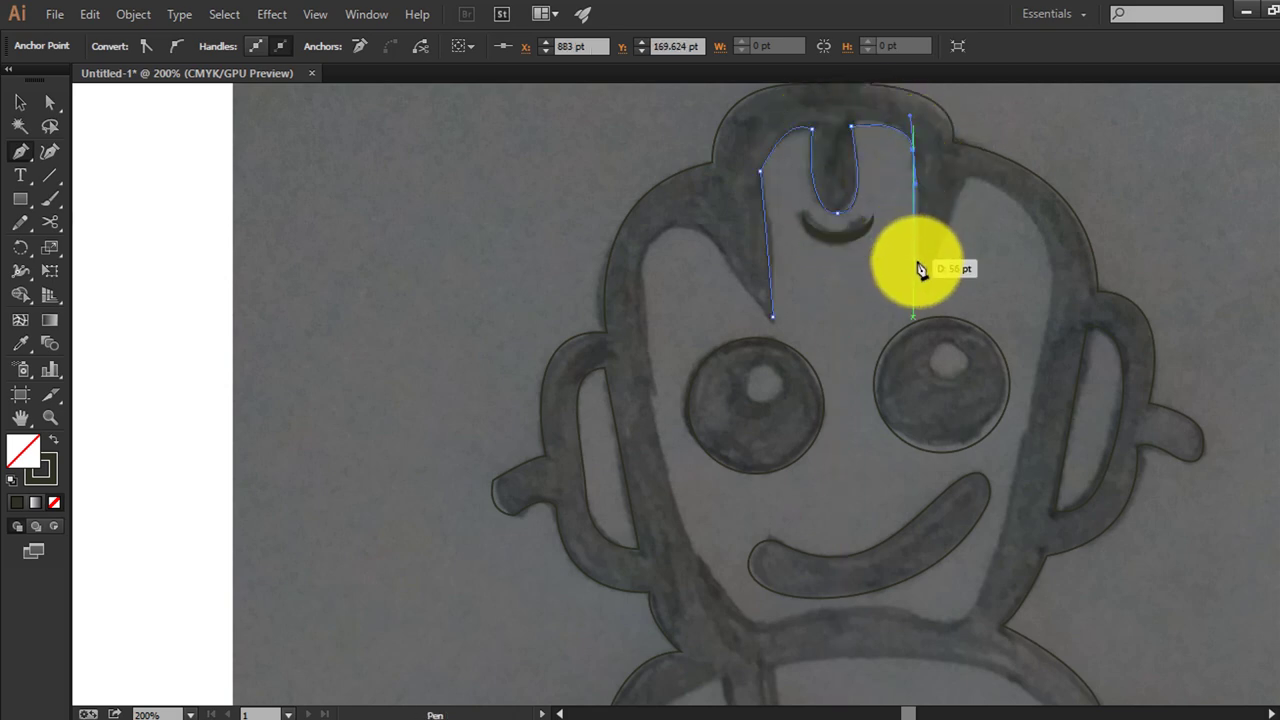
{"action": "left_click_drag", "start_coordinate": [925, 270], "coordinate": [970, 185]}
{"action": "left_click", "coordinate": [1046, 232]}
Continue the outline down the right side and along the chin, undoing one misplaced anchor
{"action": "scroll", "coordinate": [1040, 230], "scroll_direction": "down", "scroll_amount": 3}
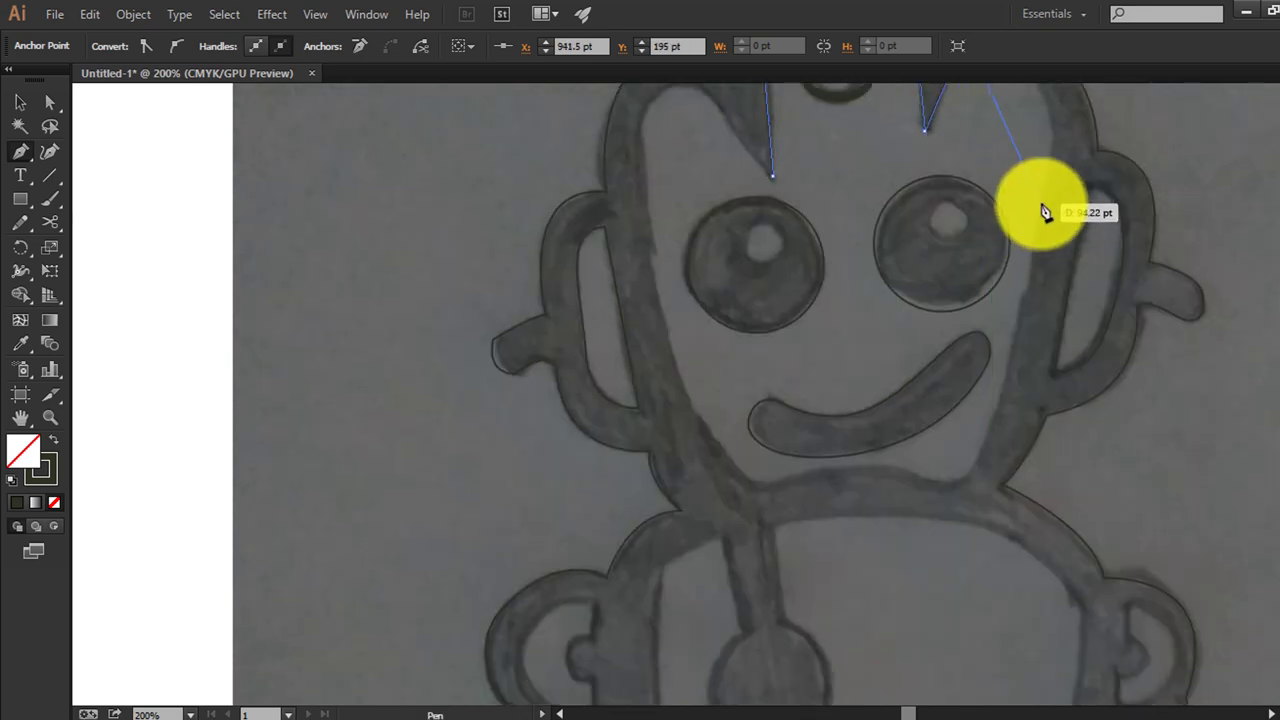
{"action": "left_click", "coordinate": [1040, 202]}
{"action": "key", "text": "ctrl+z"}
{"action": "scroll", "coordinate": [1040, 315], "scroll_direction": "up", "scroll_amount": 3}
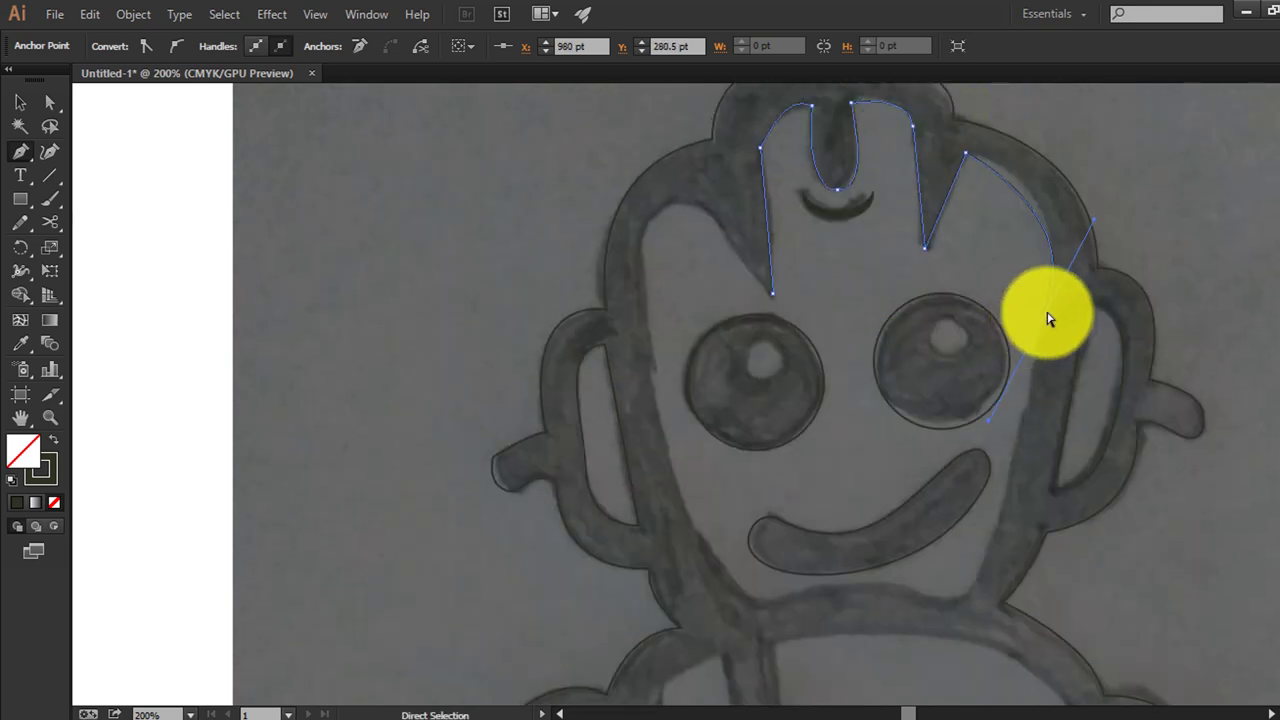
{"action": "left_click_drag", "start_coordinate": [1049, 273], "coordinate": [1038, 383]}
{"action": "scroll", "coordinate": [1036, 380], "scroll_direction": "down", "scroll_amount": 3}
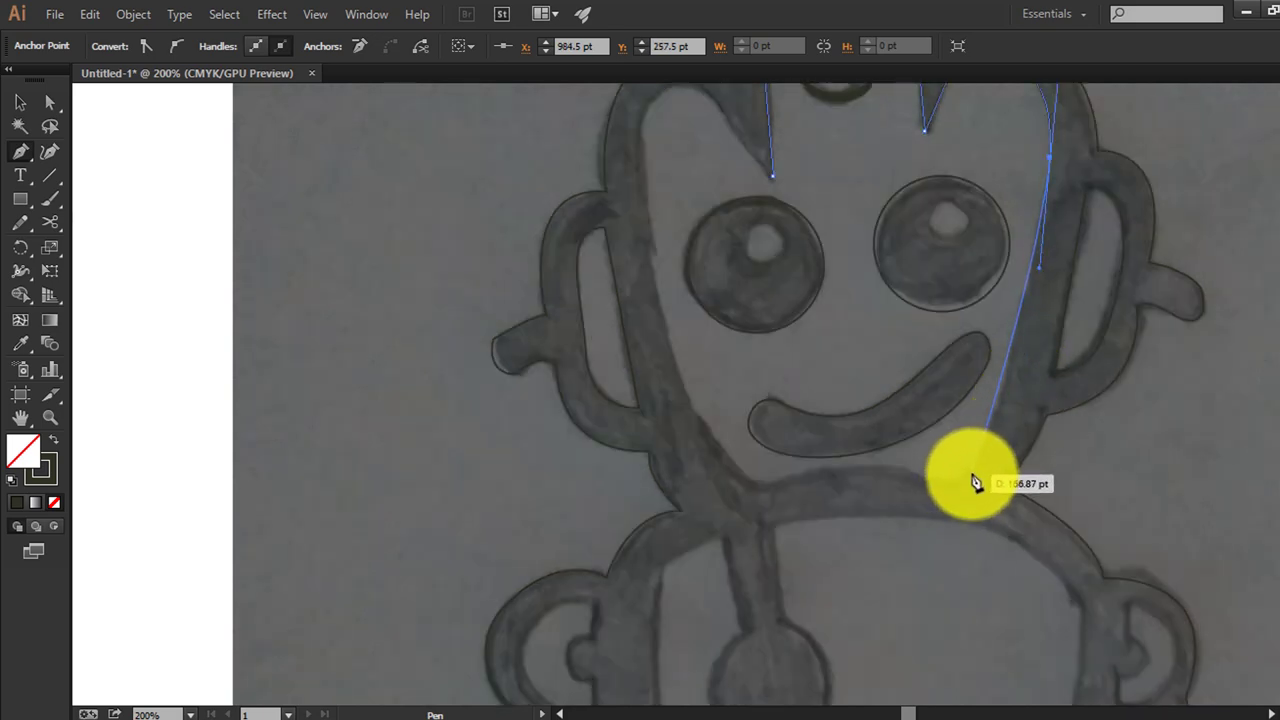
{"action": "mouse_move", "coordinate": [972, 476]}
{"action": "left_mouse_down"}
{"action": "mouse_move", "coordinate": [919, 483]}
{"action": "mouse_move", "coordinate": [880, 448]}
{"action": "left_mouse_up"}
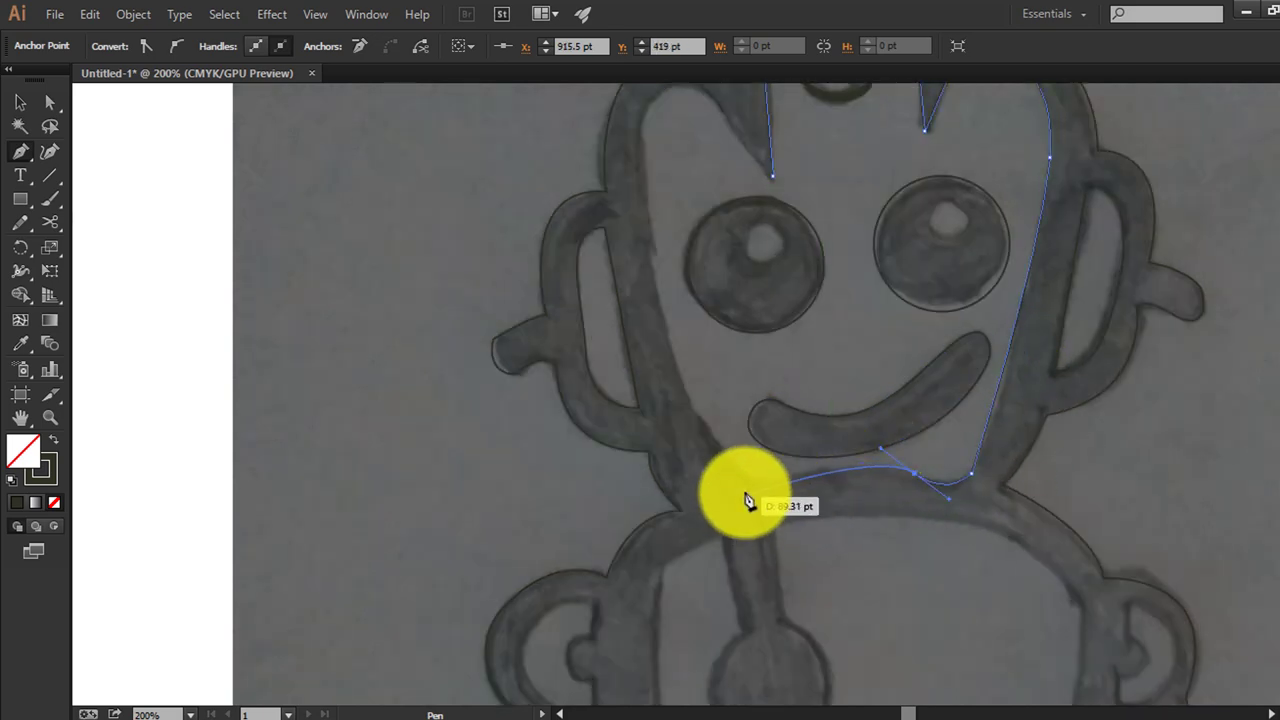
{"action": "left_click", "coordinate": [760, 470], "text": "ctrl"}
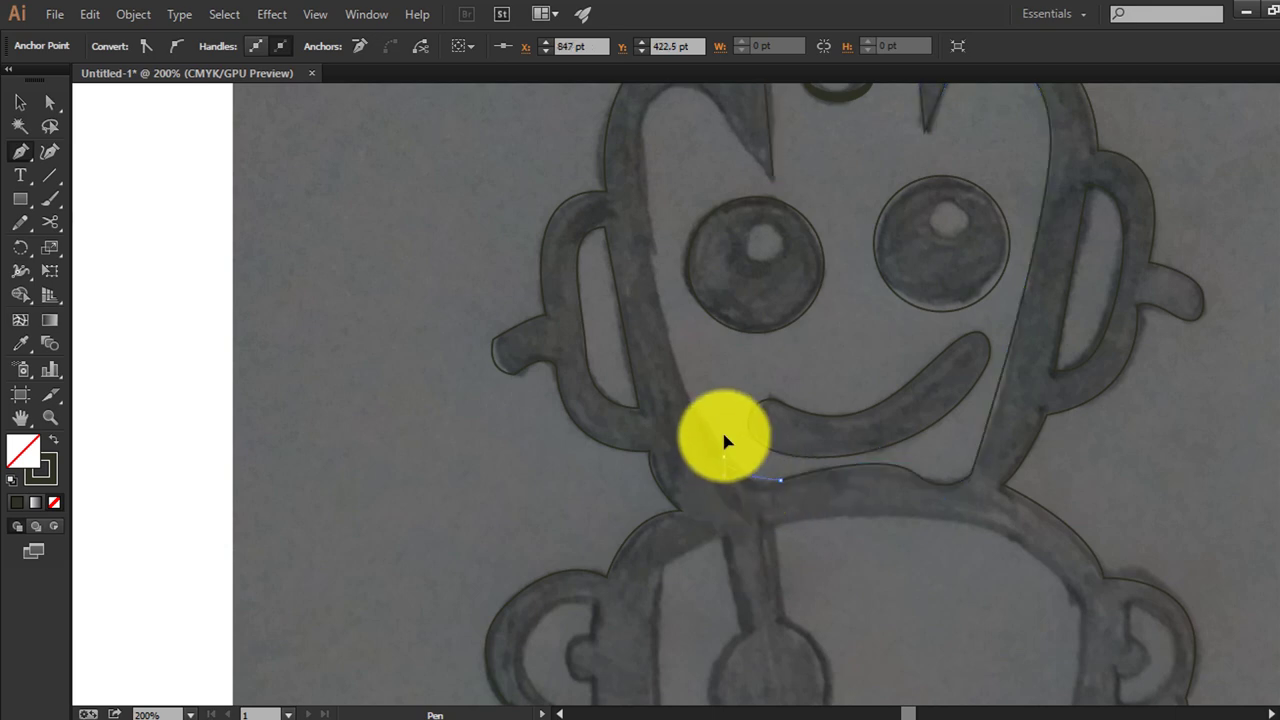
{"action": "left_click", "coordinate": [721, 427]}
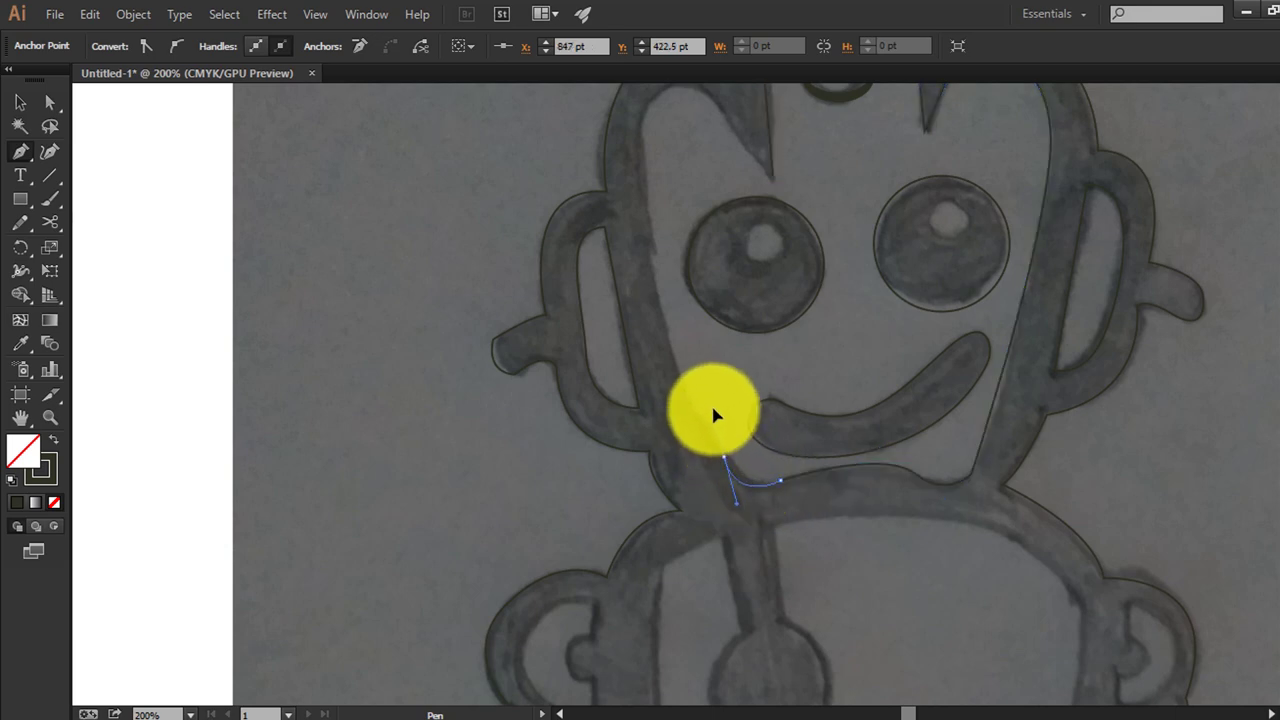
Add a corner point up the left side of the face and close the outline
{"action": "scroll", "coordinate": [645, 193], "scroll_direction": "up", "scroll_amount": 2}
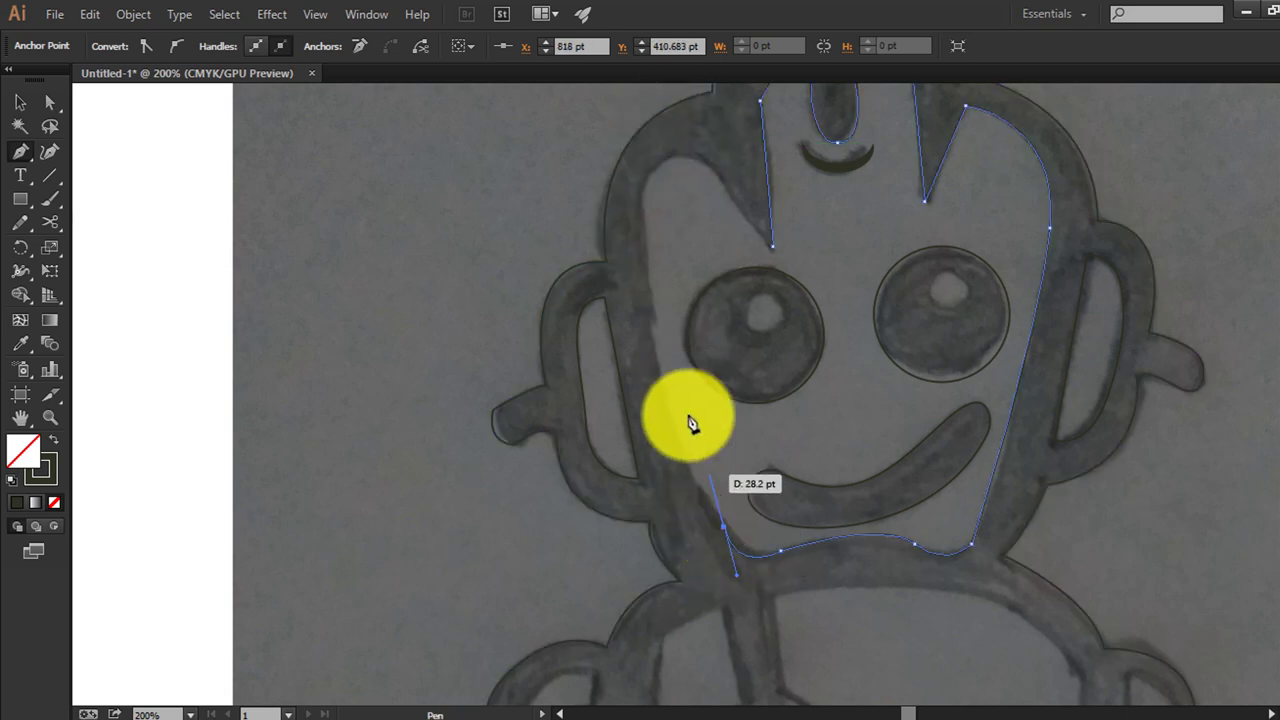
{"action": "scroll", "coordinate": [645, 120], "scroll_direction": "up", "scroll_amount": 3}
{"action": "scroll", "coordinate": [635, 200], "scroll_direction": "up", "scroll_amount": 3}
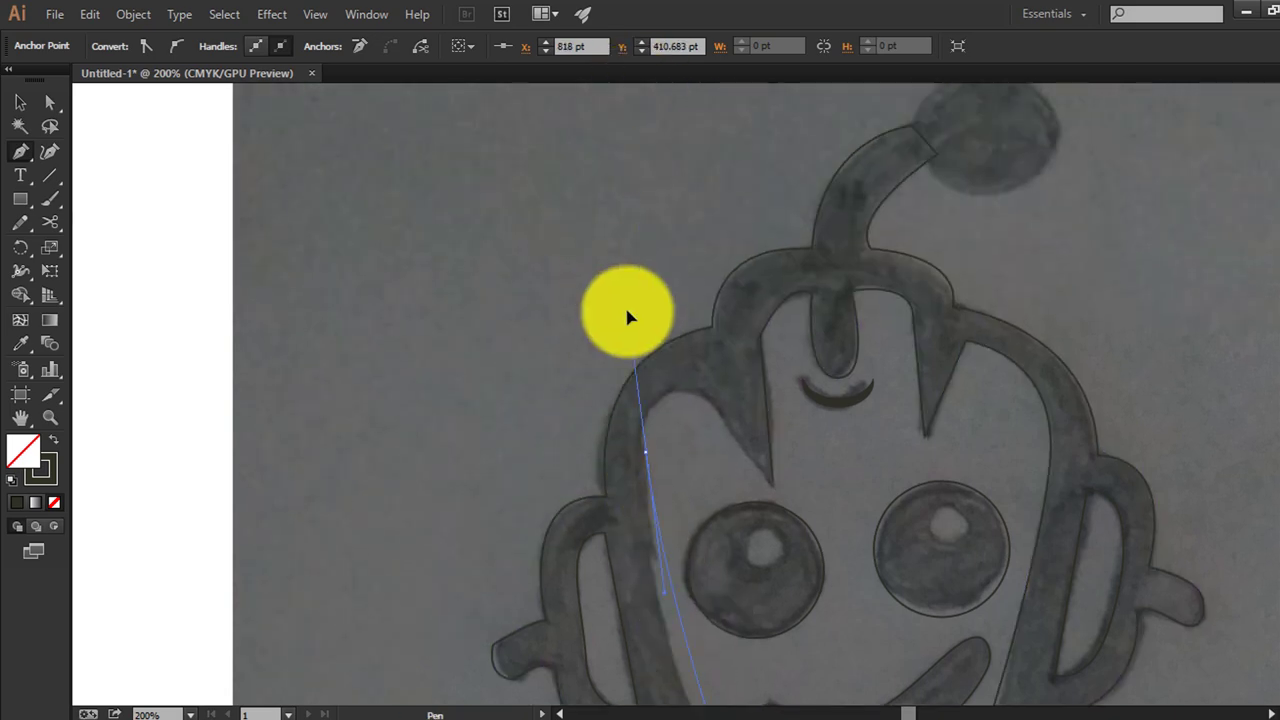
{"action": "key", "text": "ctrl+minus"}
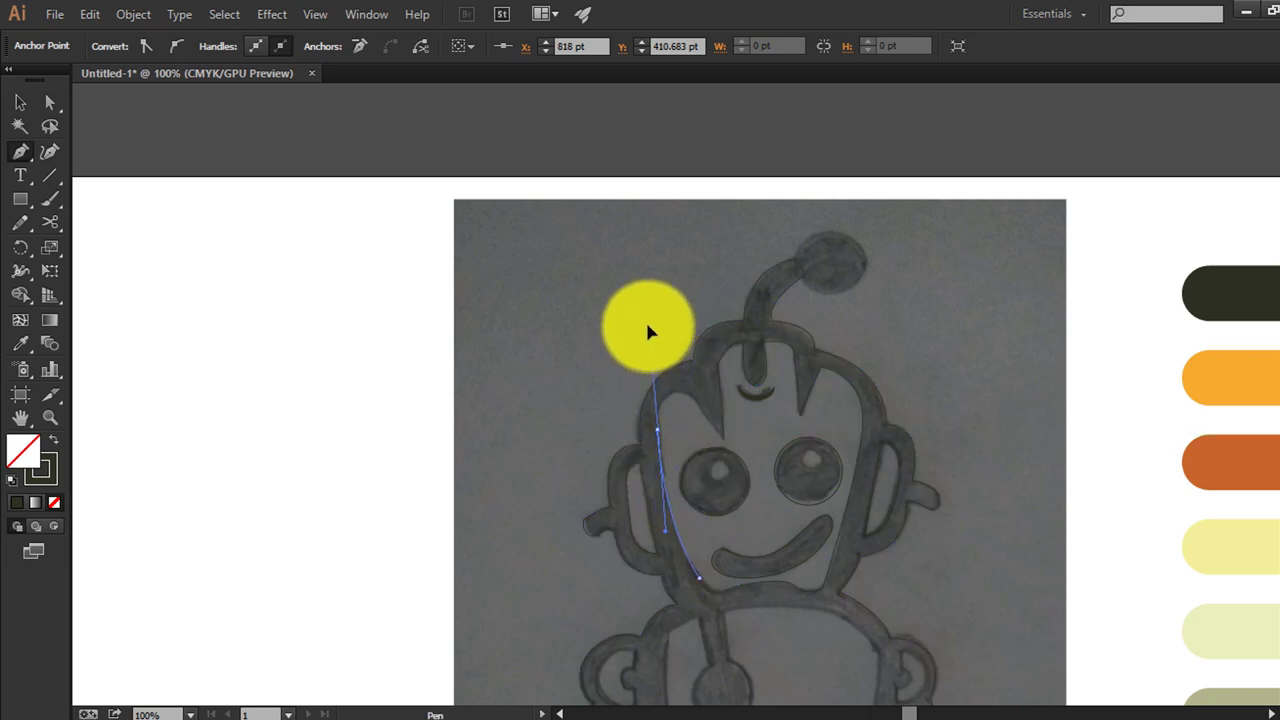
{"action": "left_click", "coordinate": [657, 430]}
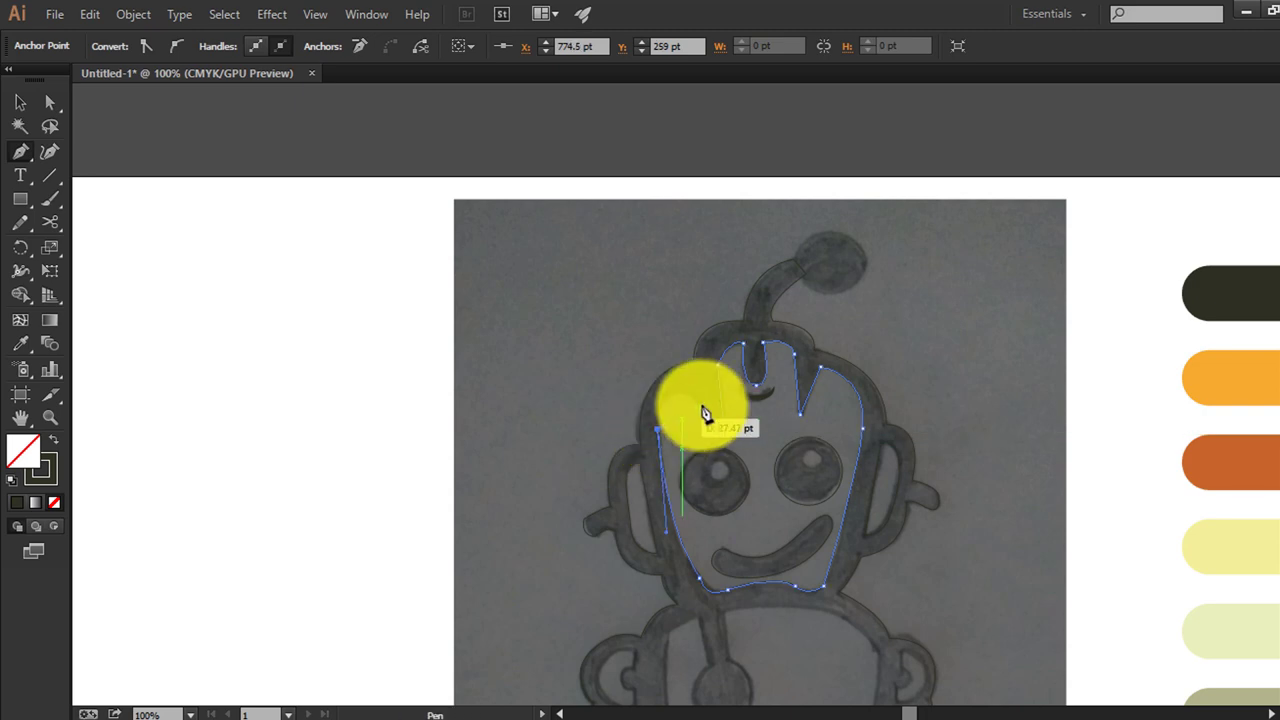
{"action": "left_click", "coordinate": [698, 402]}
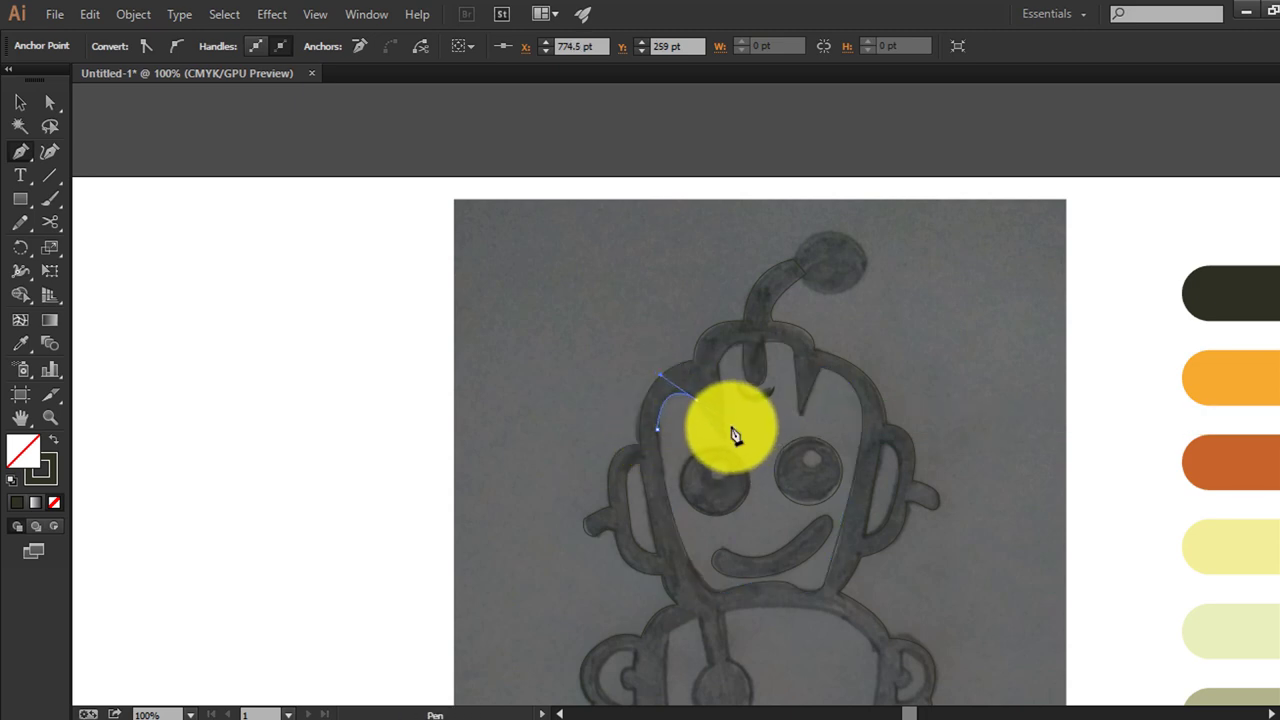
{"action": "left_click", "coordinate": [724, 439]}
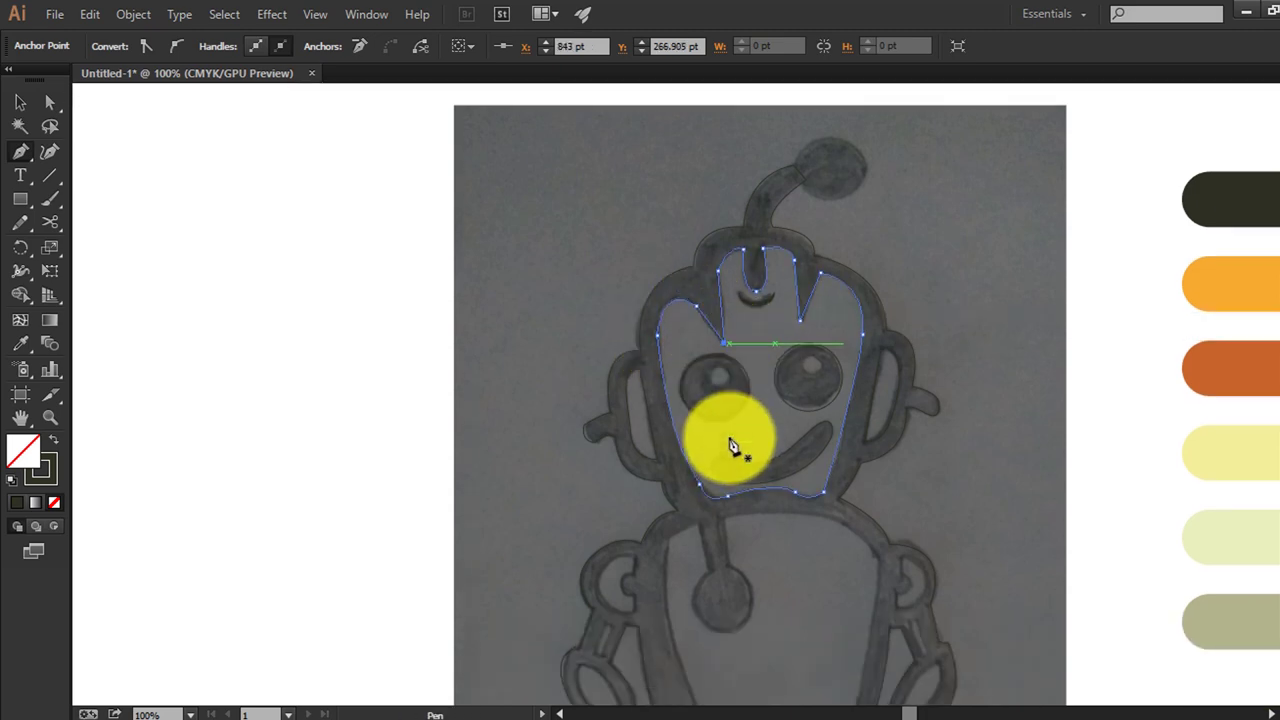
{"action": "scroll", "coordinate": [734, 443], "scroll_direction": "down", "scroll_amount": 10}
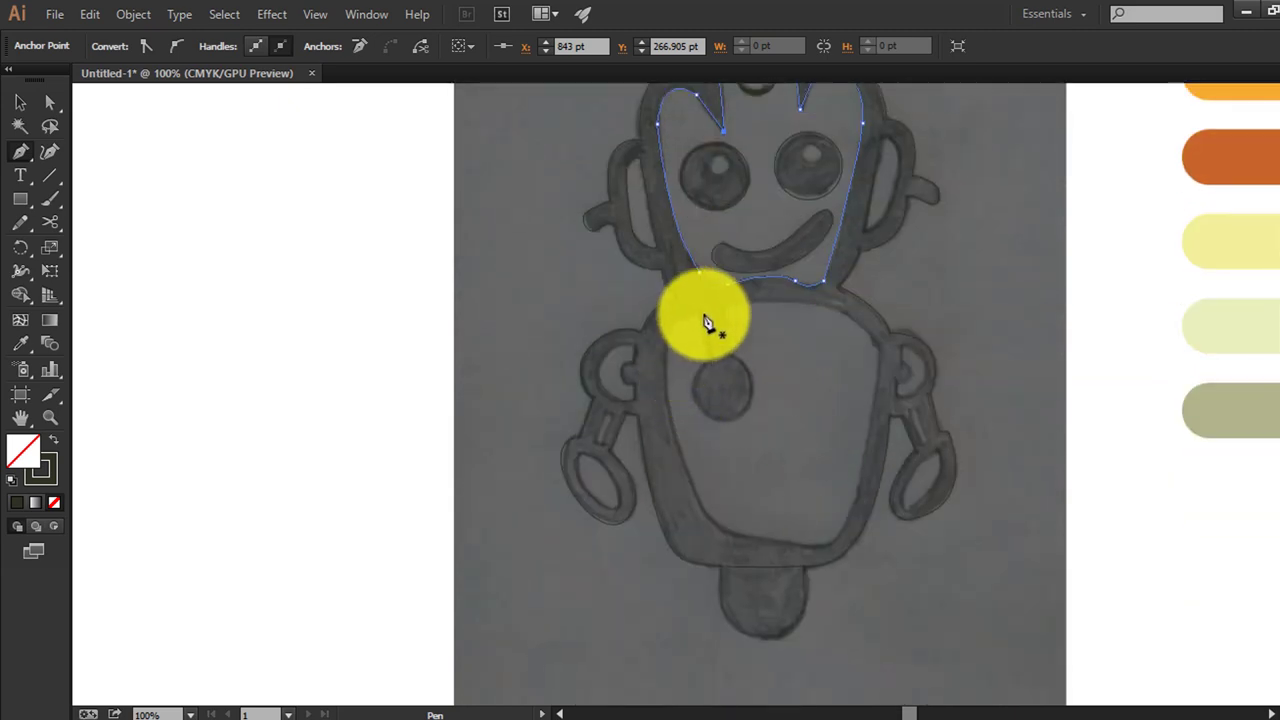
Trace the torso panel from the neck stem past the chest button, closing at the start
{"action": "left_click", "coordinate": [701, 313]}
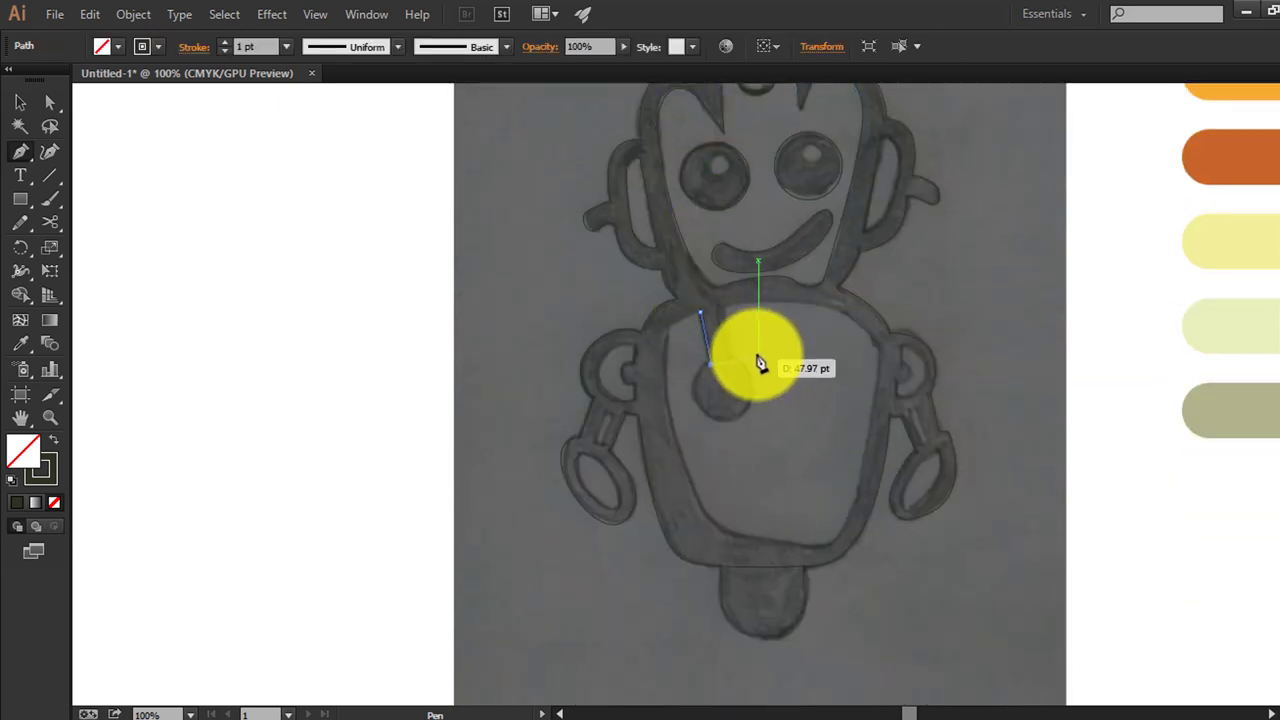
{"action": "left_click", "coordinate": [735, 356]}
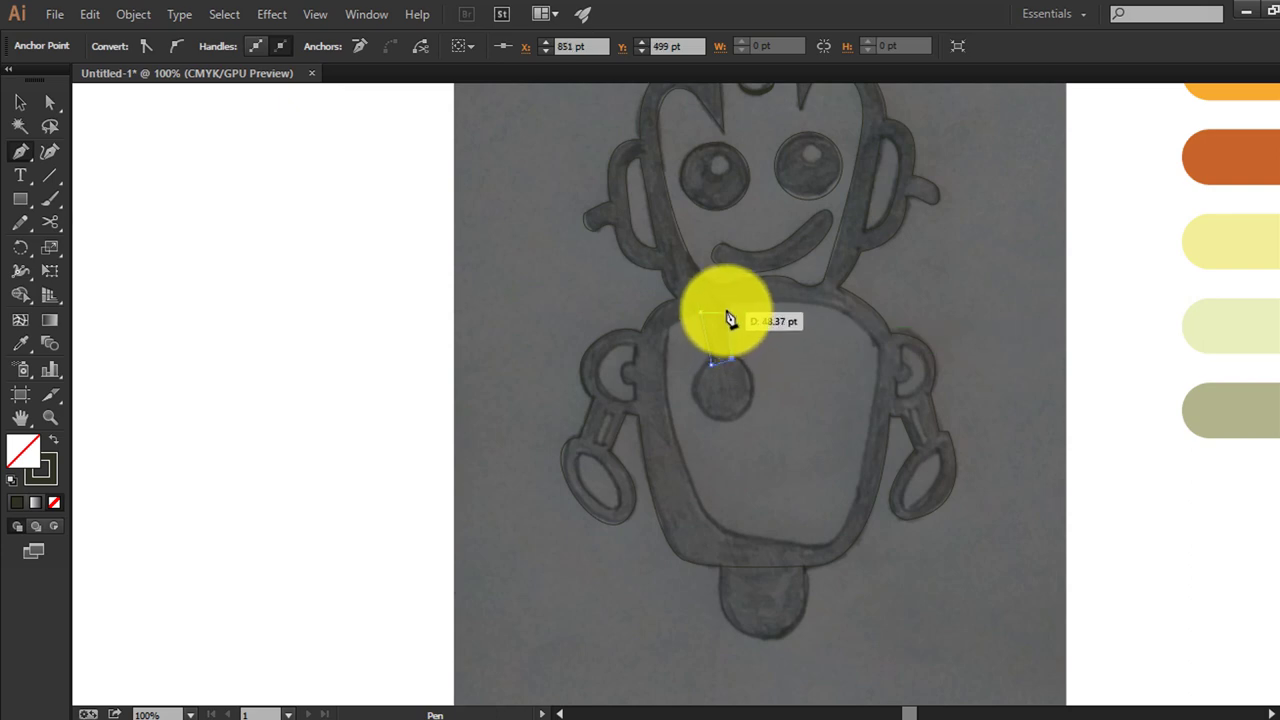
{"action": "left_click", "coordinate": [880, 383], "text": "ctrl"}
{"action": "left_click_drag", "start_coordinate": [880, 352], "coordinate": [913, 422]}
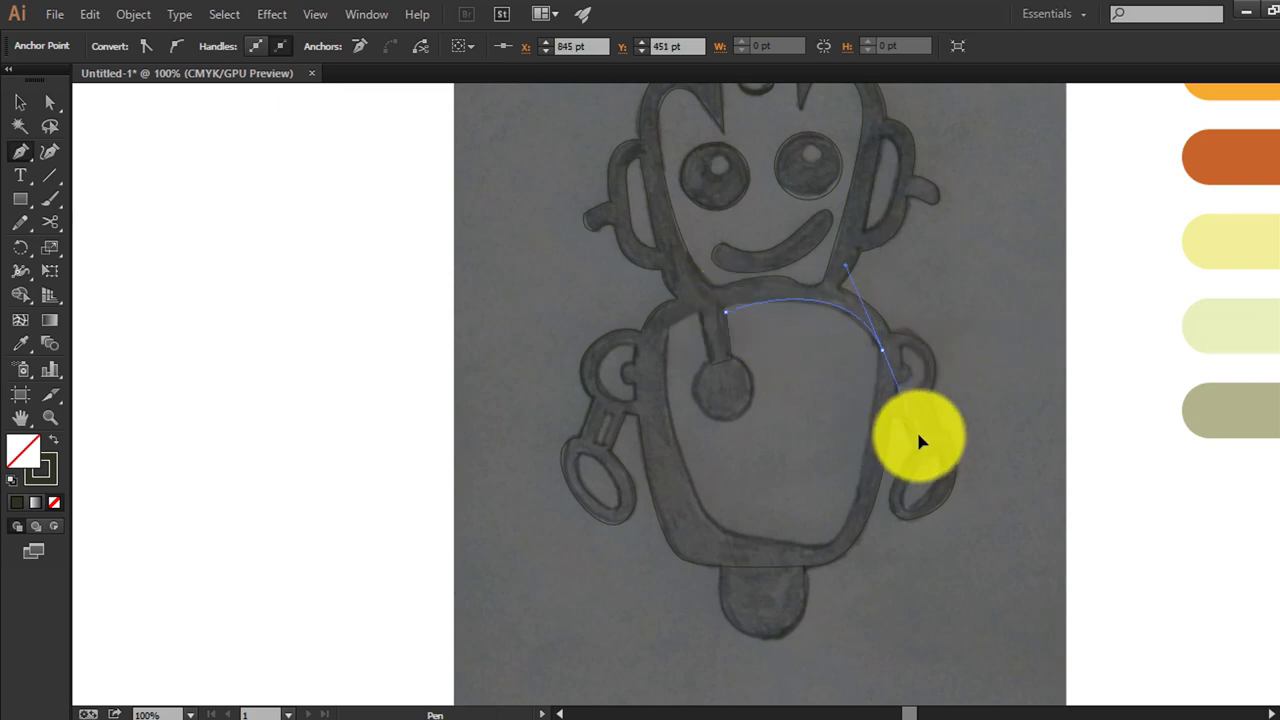
{"action": "left_click", "coordinate": [880, 350]}
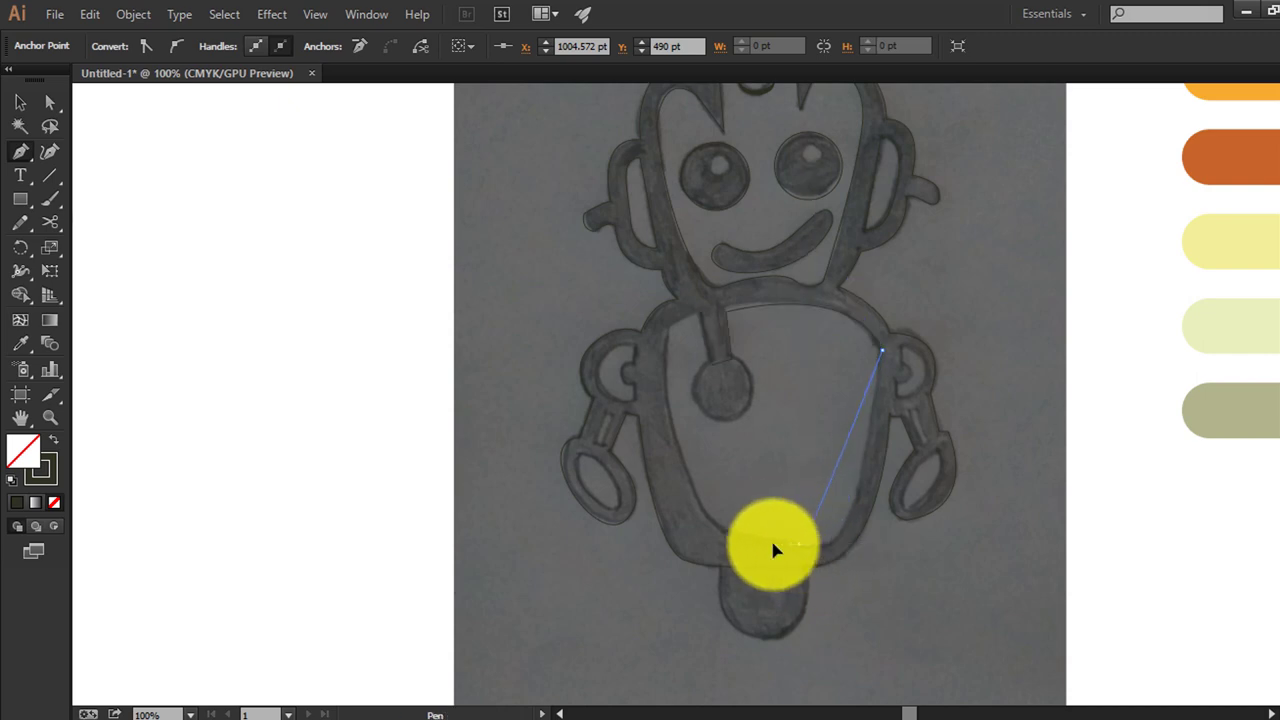
{"action": "left_click_drag", "start_coordinate": [773, 549], "coordinate": [726, 505]}
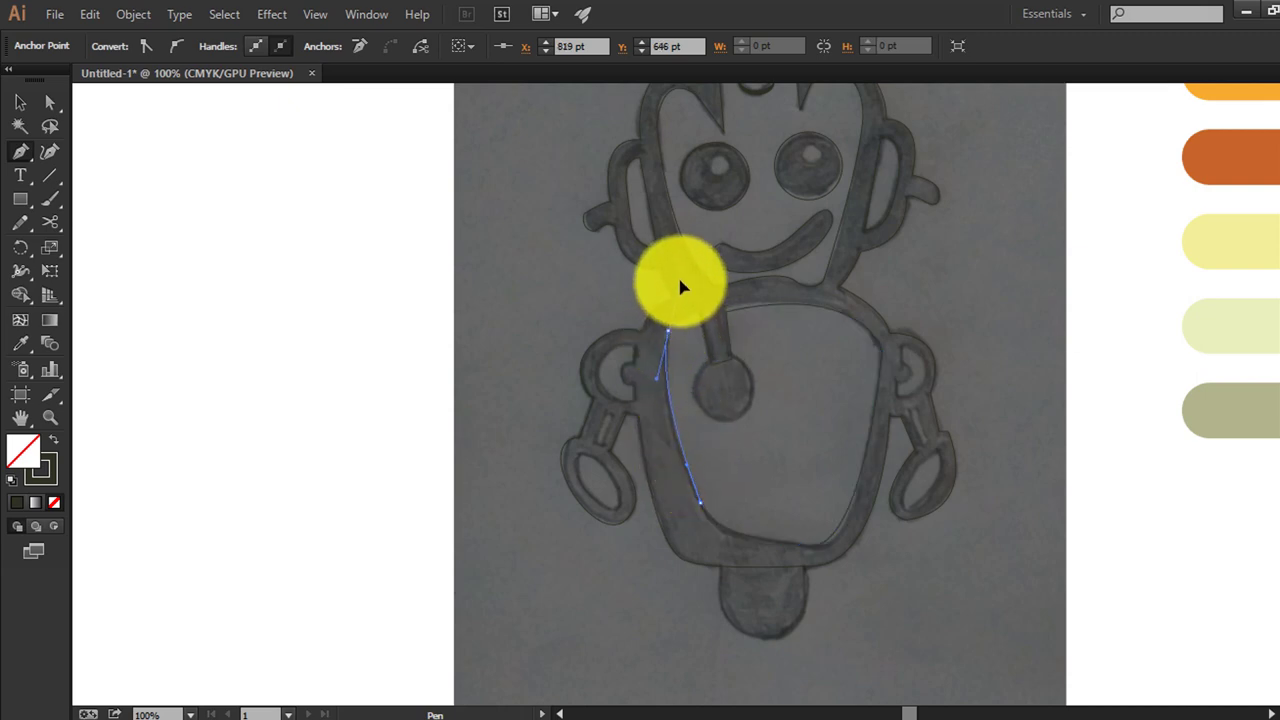
{"action": "mouse_move", "coordinate": [668, 333]}
{"action": "left_mouse_down"}
{"action": "mouse_move", "coordinate": [708, 324]}
{"action": "mouse_move", "coordinate": [712, 309]}
{"action": "left_mouse_up"}
{"action": "scroll", "coordinate": [728, 414], "scroll_direction": "down", "scroll_amount": 3}
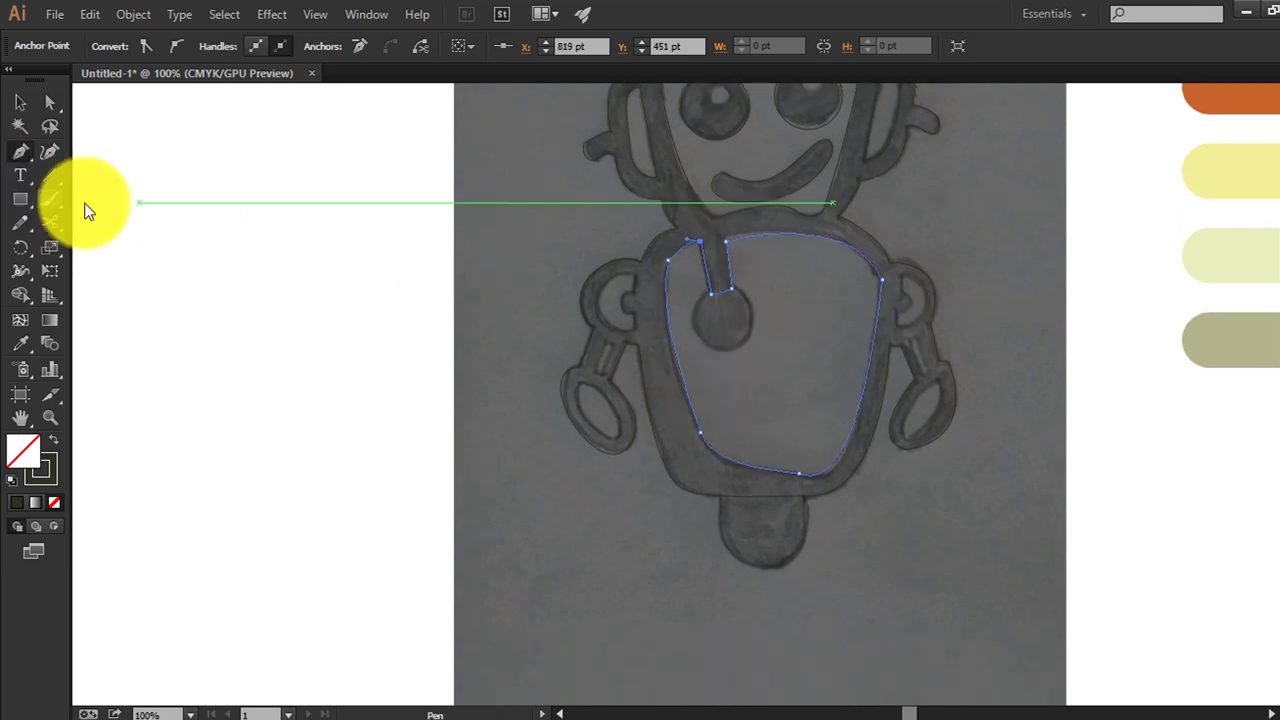
Draw a circle with the Ellipse tool over the round chest button
{"action": "key", "text": "l"}
{"action": "left_click_drag", "start_coordinate": [723, 317], "coordinate": [749, 354]}
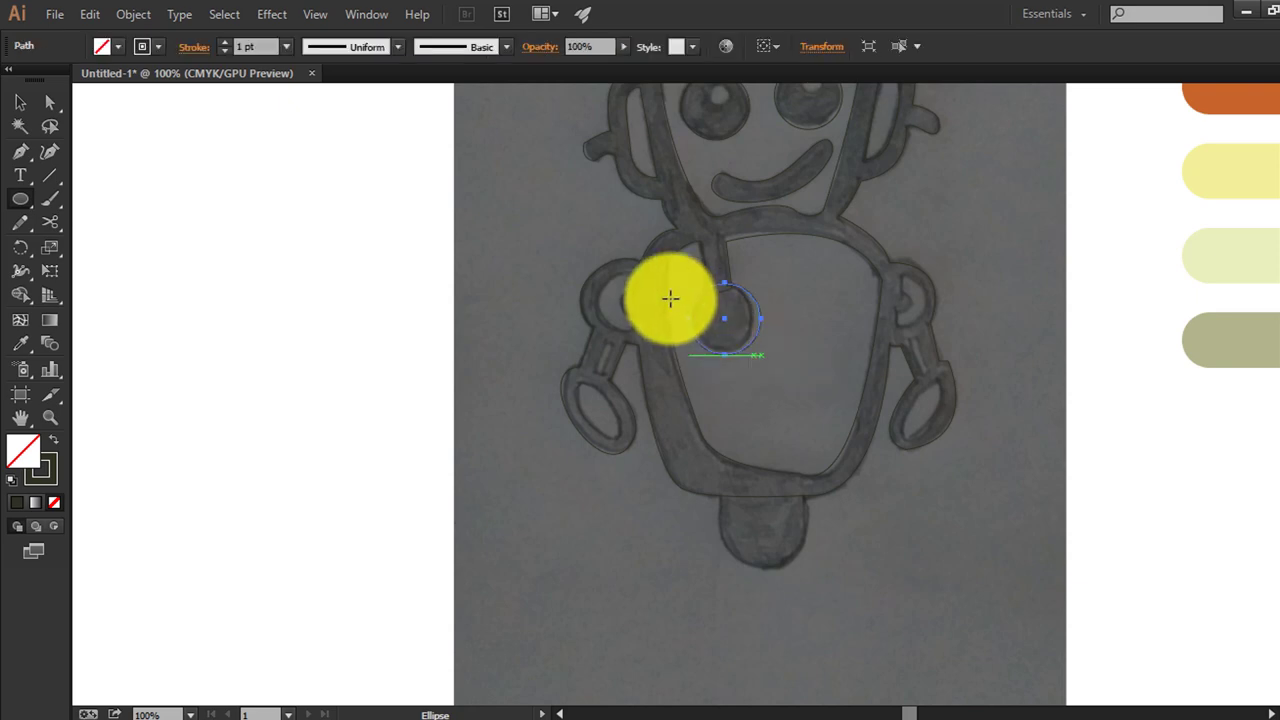
{"action": "scroll", "coordinate": [620, 309], "scroll_direction": "down", "scroll_amount": 1}
{"action": "scroll", "coordinate": [734, 329], "scroll_direction": "up", "scroll_amount": 2}
Begin a pen path curving around the left hand's opening
{"action": "key", "text": "p"}
{"action": "scroll", "coordinate": [714, 391], "scroll_direction": "up", "scroll_amount": 1}
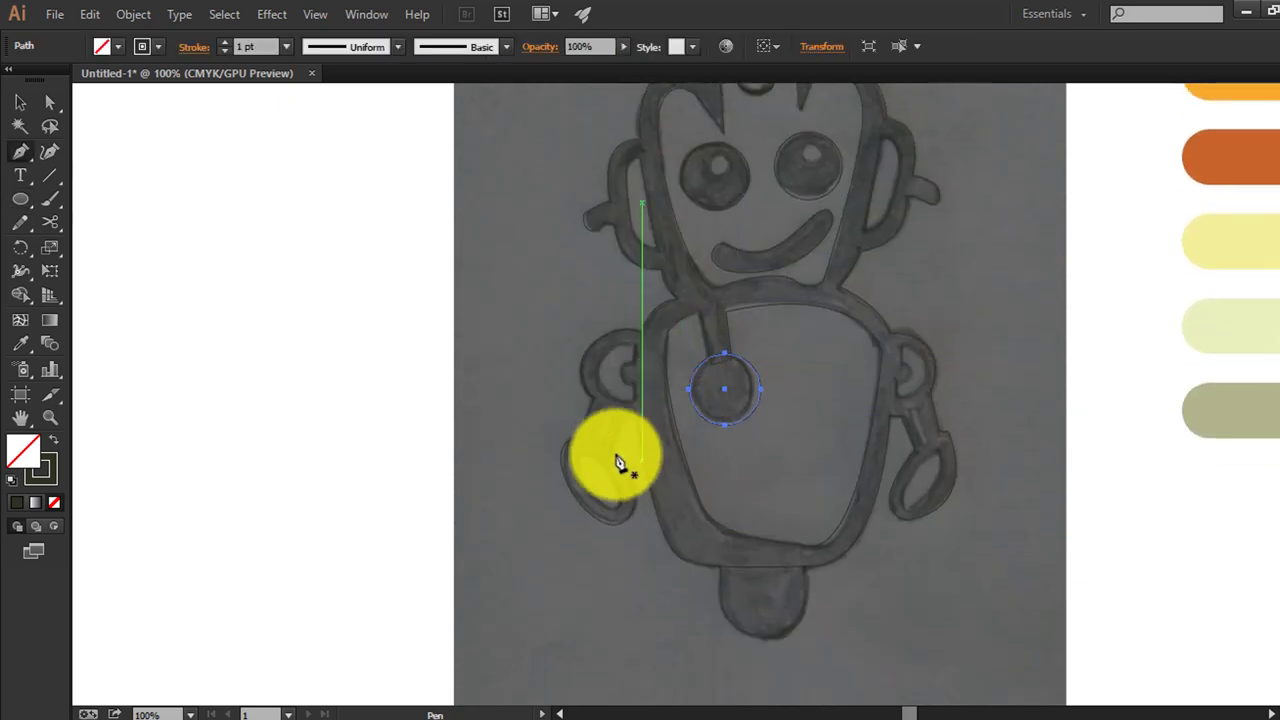
{"action": "left_click", "coordinate": [580, 456]}
{"action": "mouse_move", "coordinate": [622, 500]}
{"action": "left_mouse_down"}
{"action": "mouse_move", "coordinate": [608, 529]}
{"action": "mouse_move", "coordinate": [588, 451]}
{"action": "mouse_move", "coordinate": [594, 404]}
{"action": "left_mouse_up"}
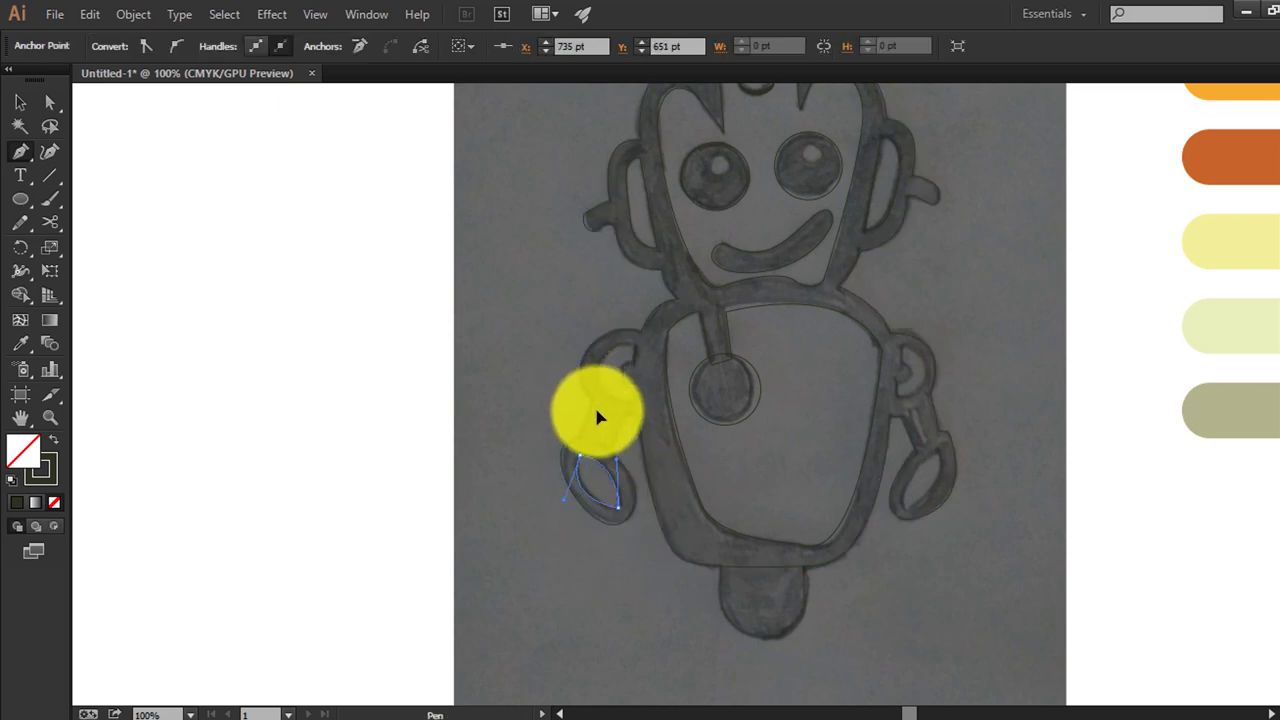
Move the traced hand-opening shape over onto the right hand and deselect it
{"action": "left_click", "coordinate": [22, 101]}
{"action": "mouse_move", "coordinate": [610, 502]}
{"action": "left_mouse_down"}
{"action": "mouse_move", "coordinate": [915, 544]}
{"action": "mouse_move", "coordinate": [986, 537]}
{"action": "mouse_move", "coordinate": [920, 469]}
{"action": "mouse_move", "coordinate": [950, 447]}
{"action": "left_mouse_up"}
{"action": "left_click", "coordinate": [961, 496]}
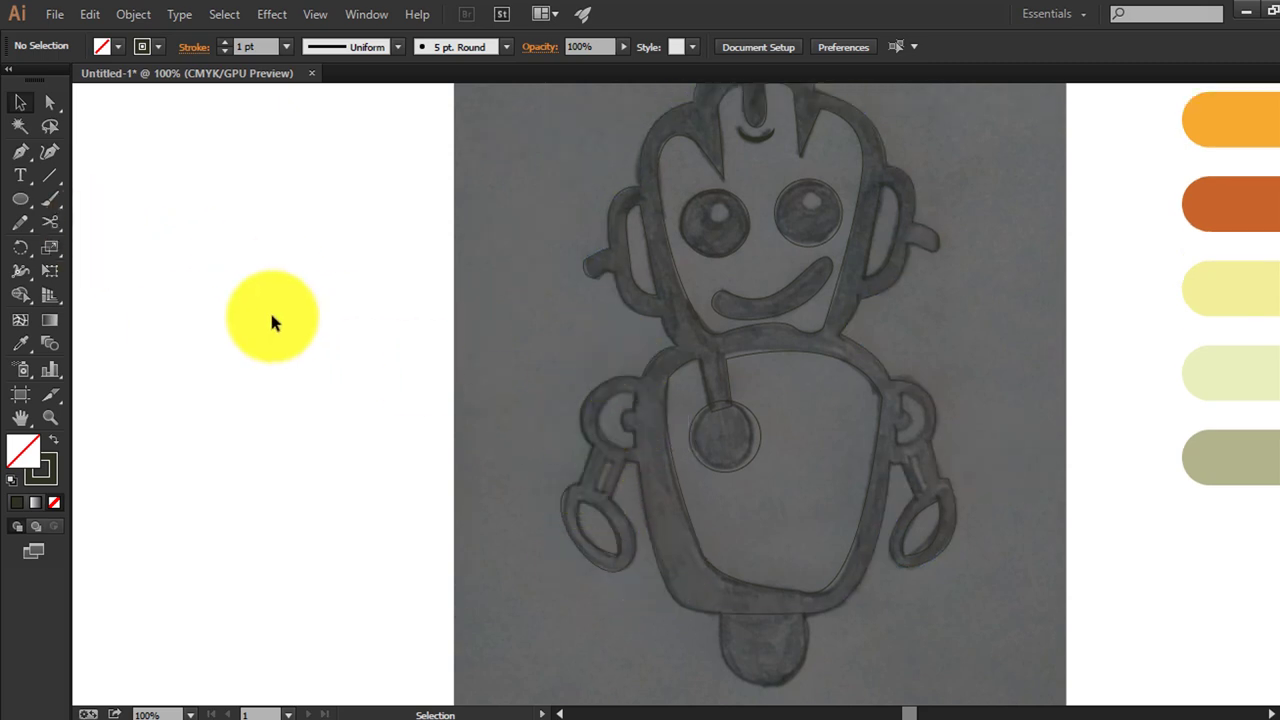
Draw a small dark-filled circle and place it on the robot's left shoulder joint
{"action": "key", "text": "l"}
{"action": "left_click_drag", "start_coordinate": [307, 391], "coordinate": [391, 473]}
{"action": "left_click", "coordinate": [20, 102]}
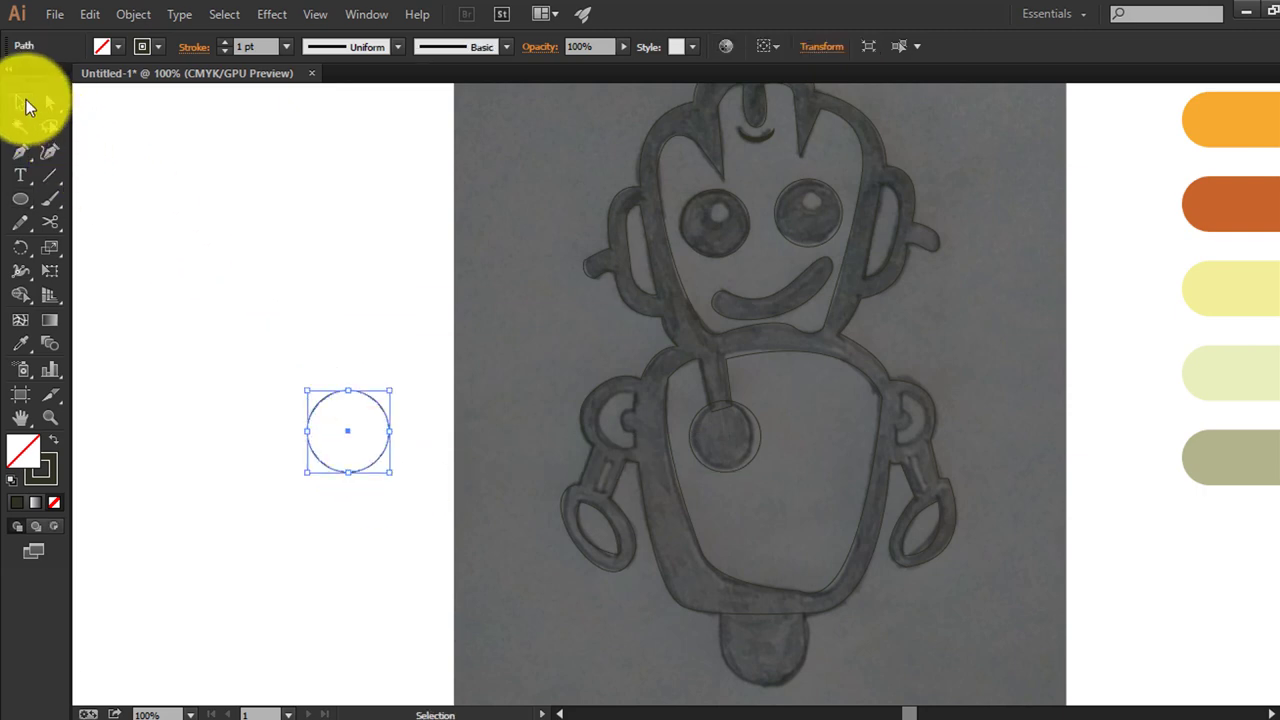
{"action": "left_click", "coordinate": [55, 441]}
{"action": "mouse_move", "coordinate": [350, 460]}
{"action": "left_mouse_down"}
{"action": "mouse_move", "coordinate": [627, 443]}
{"action": "mouse_move", "coordinate": [664, 406]}
{"action": "mouse_move", "coordinate": [632, 438]}
{"action": "mouse_move", "coordinate": [601, 434]}
{"action": "left_mouse_up"}
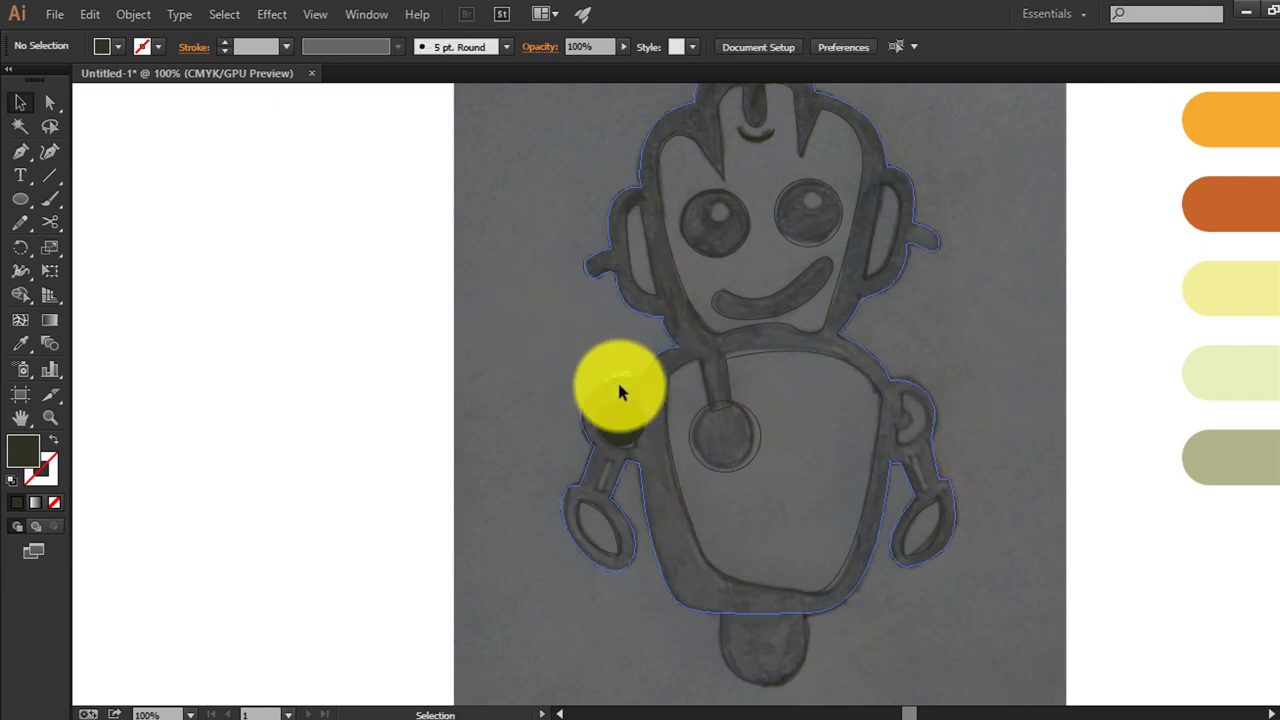
{"action": "left_click", "coordinate": [656, 424]}
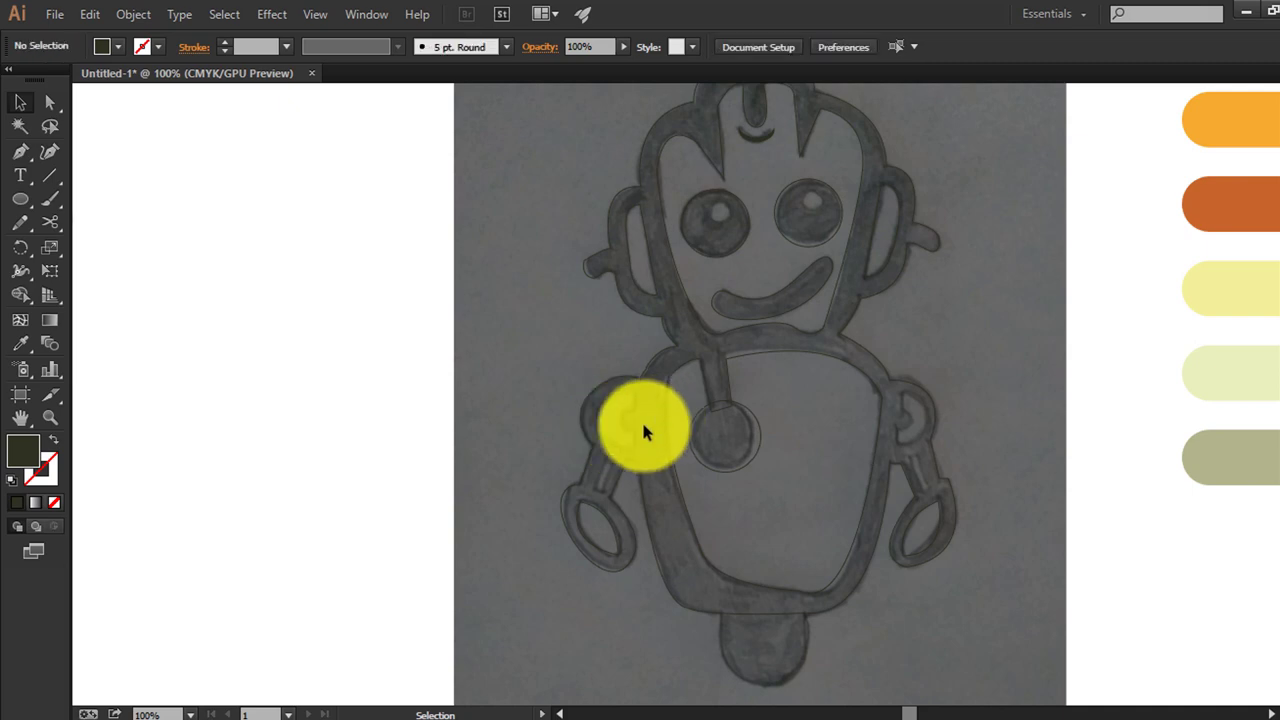
{"action": "key", "text": "p"}
{"action": "key", "text": "ctrl+plus"}
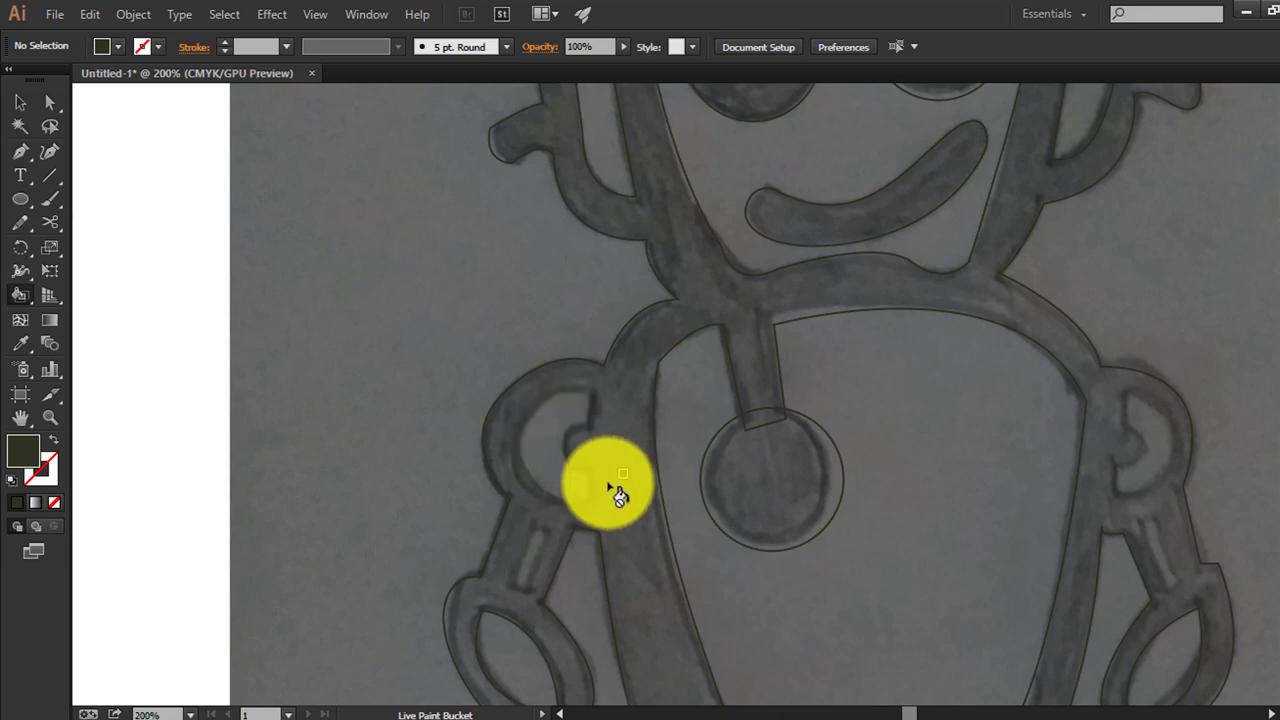
Start a no-fill pen path at the left shoulder loop, undoing two stray steps
{"action": "key", "text": "p"}
{"action": "scroll", "coordinate": [686, 471], "scroll_direction": "down", "scroll_amount": 1}
{"action": "left_click", "coordinate": [592, 378]}
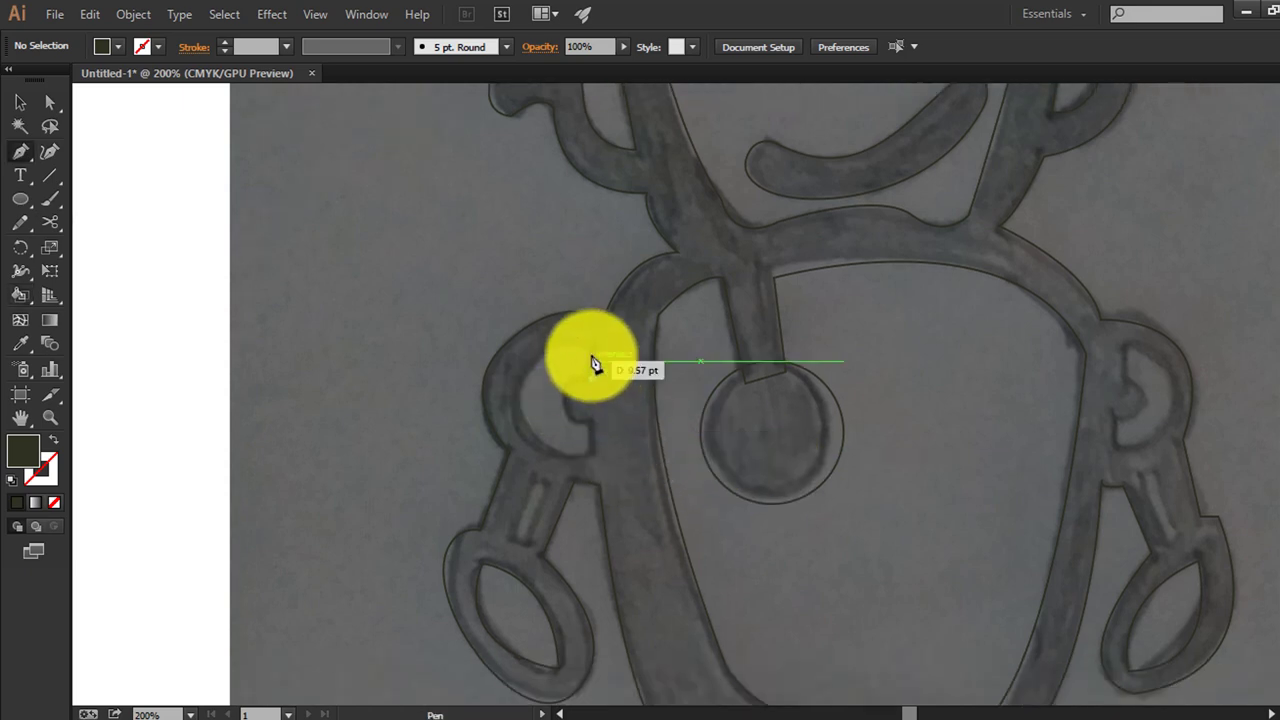
{"action": "mouse_move", "coordinate": [596, 343]}
{"action": "left_mouse_down"}
{"action": "mouse_move", "coordinate": [538, 430]}
{"action": "mouse_move", "coordinate": [547, 474]}
{"action": "left_mouse_up"}
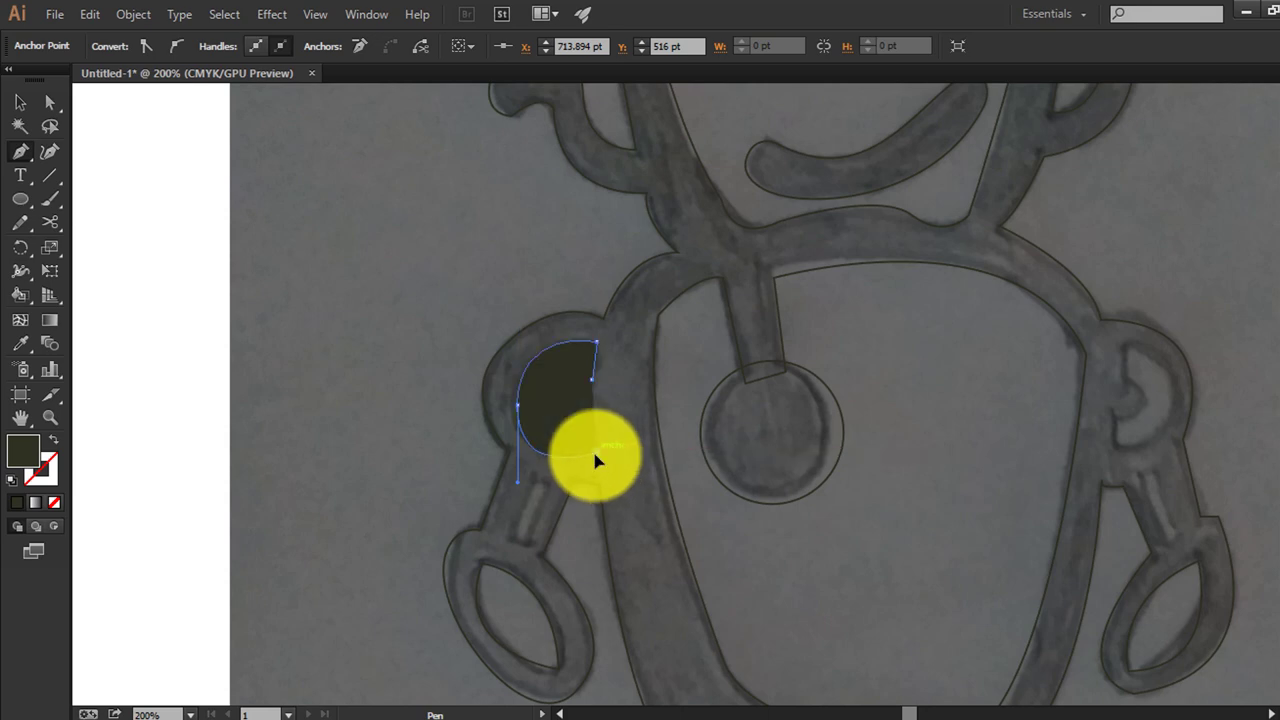
{"action": "mouse_move", "coordinate": [596, 453]}
{"action": "left_mouse_down"}
{"action": "mouse_move", "coordinate": [105, 428]}
{"action": "mouse_move", "coordinate": [585, 435]}
{"action": "mouse_move", "coordinate": [590, 388]}
{"action": "left_mouse_up"}
{"action": "key", "text": "shift+x"}
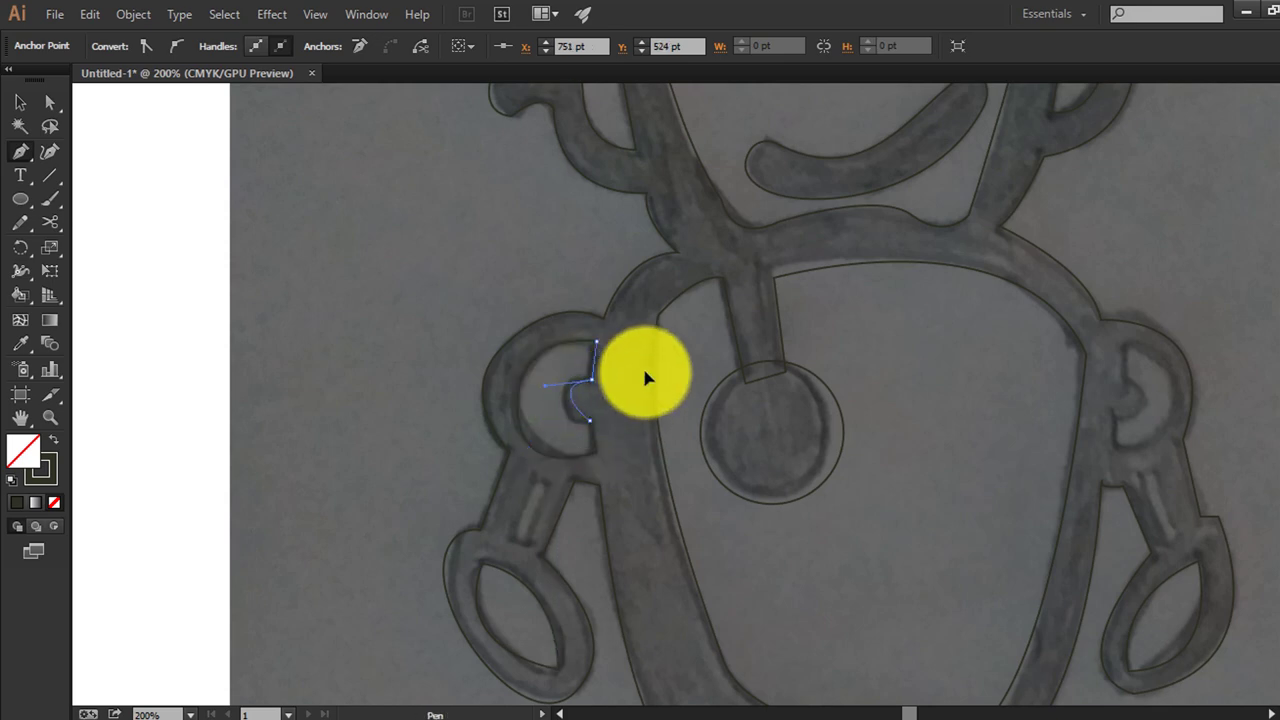
{"action": "key", "text": "ctrl+z"}
{"action": "key", "text": "ctrl+z"}
{"action": "key", "text": "ctrl+z"}
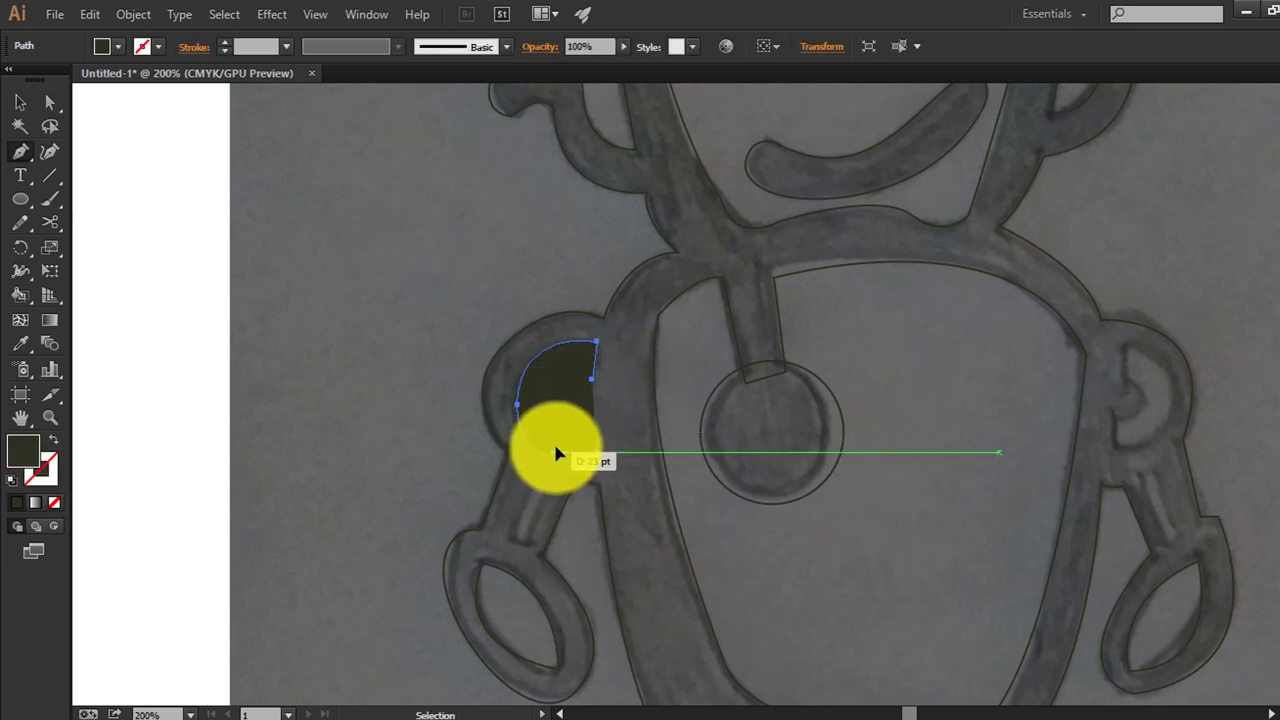
{"action": "key", "text": "ctrl+z"}
{"action": "key", "text": "ctrl+z"}
{"action": "key", "text": "ctrl+z"}
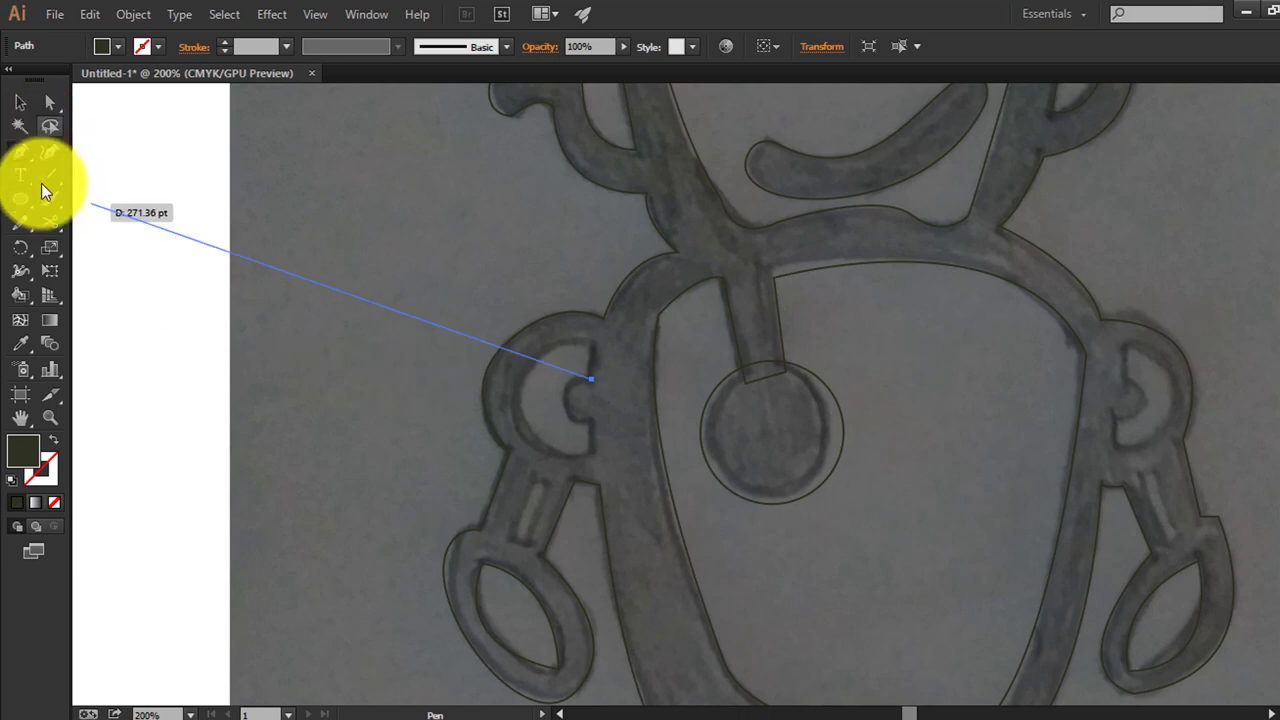
{"action": "left_click", "coordinate": [54, 440]}
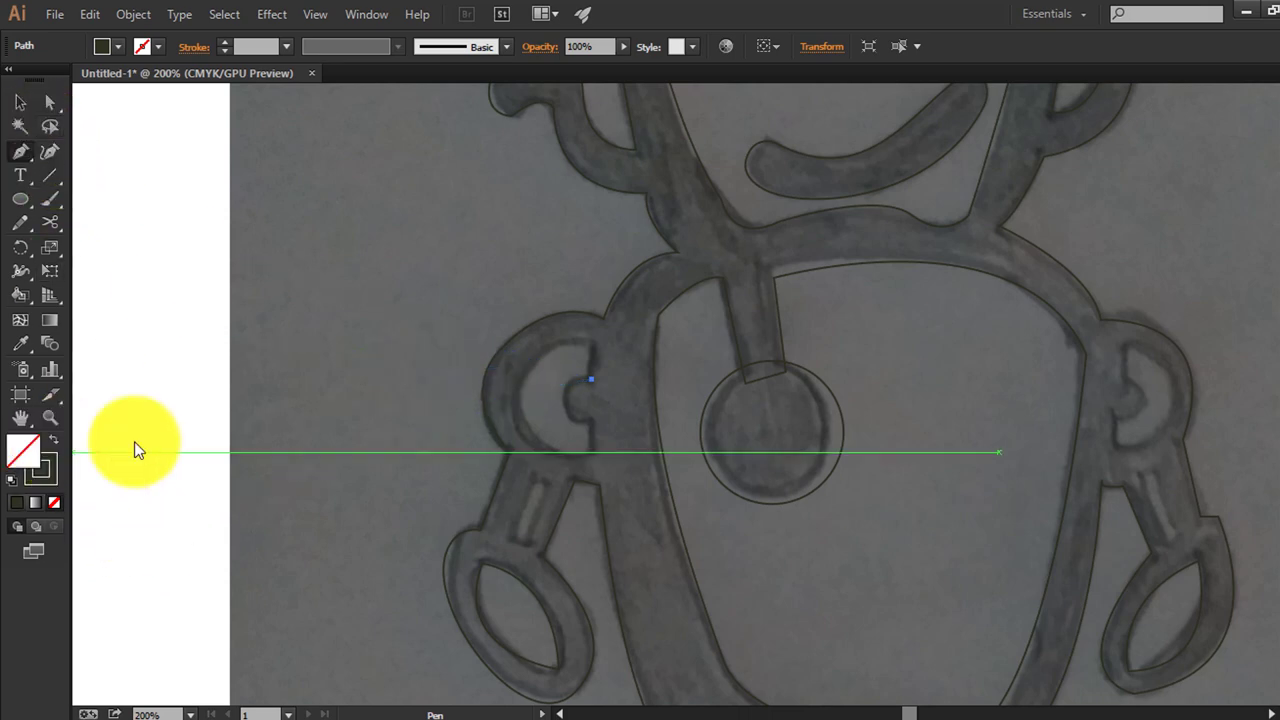
Complete the crescent along the loop's inner arc and drag a copy to the right shoulder loop
{"action": "left_click", "coordinate": [592, 346]}
{"action": "left_click_drag", "start_coordinate": [522, 371], "coordinate": [502, 412]}
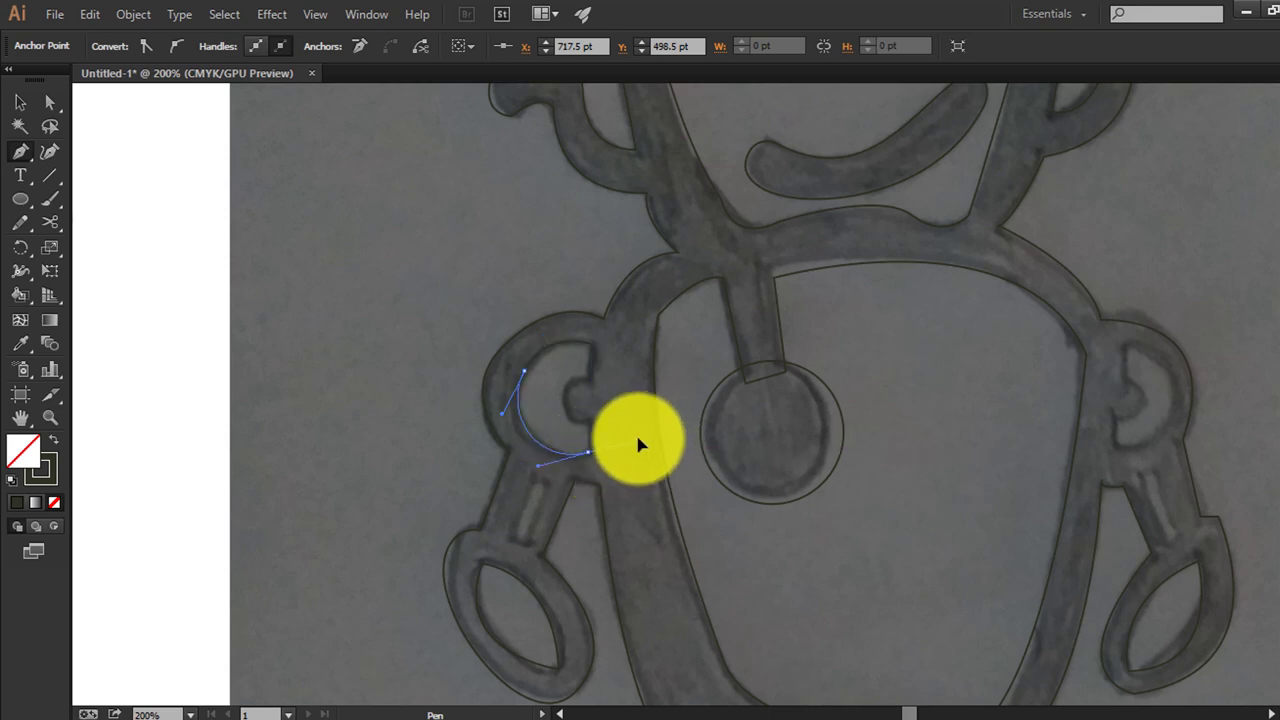
{"action": "mouse_move", "coordinate": [632, 455]}
{"action": "left_mouse_down"}
{"action": "mouse_move", "coordinate": [588, 458]}
{"action": "mouse_move", "coordinate": [570, 405]}
{"action": "left_mouse_up"}
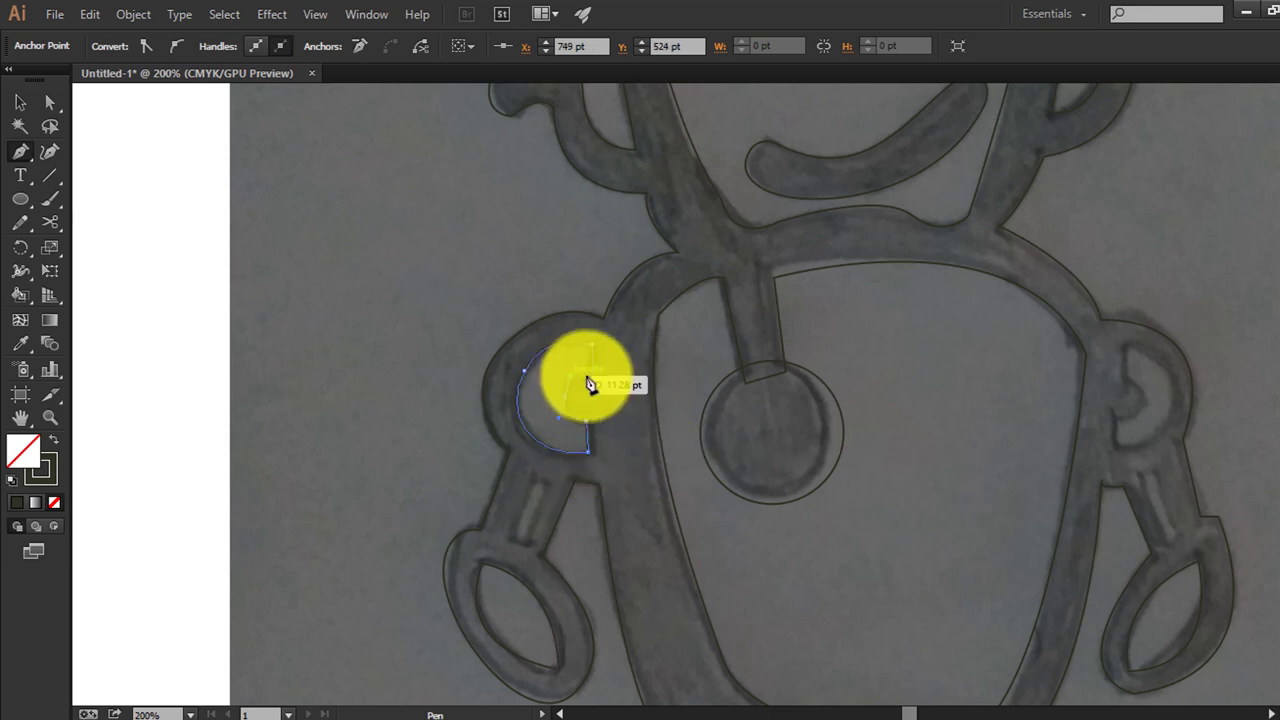
{"action": "left_click_drag", "start_coordinate": [592, 385], "coordinate": [595, 380]}
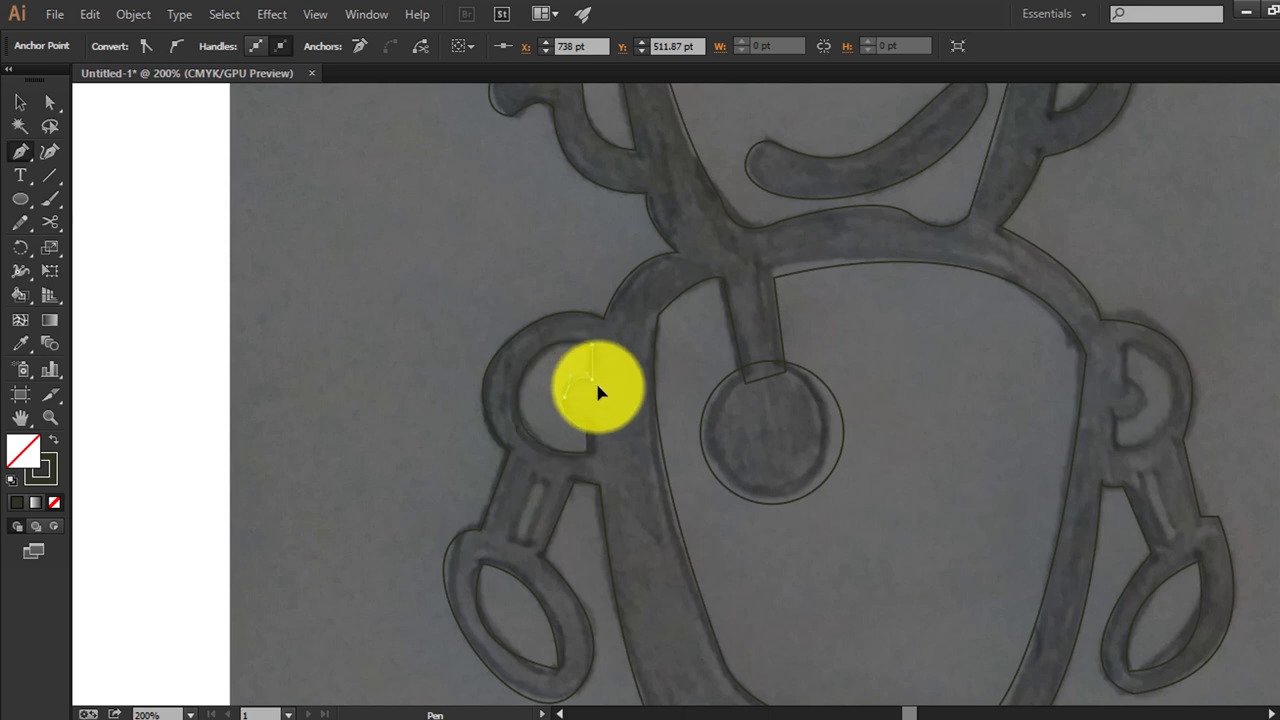
{"action": "left_click", "coordinate": [20, 102]}
{"action": "left_click", "coordinate": [503, 430]}
{"action": "left_click_drag", "start_coordinate": [503, 430], "coordinate": [1174, 469]}
Reflect the copied crescent vertically via Transform > Reflect
{"action": "right_click", "coordinate": [1180, 471]}
{"action": "mouse_move", "coordinate": [1191, 405]}
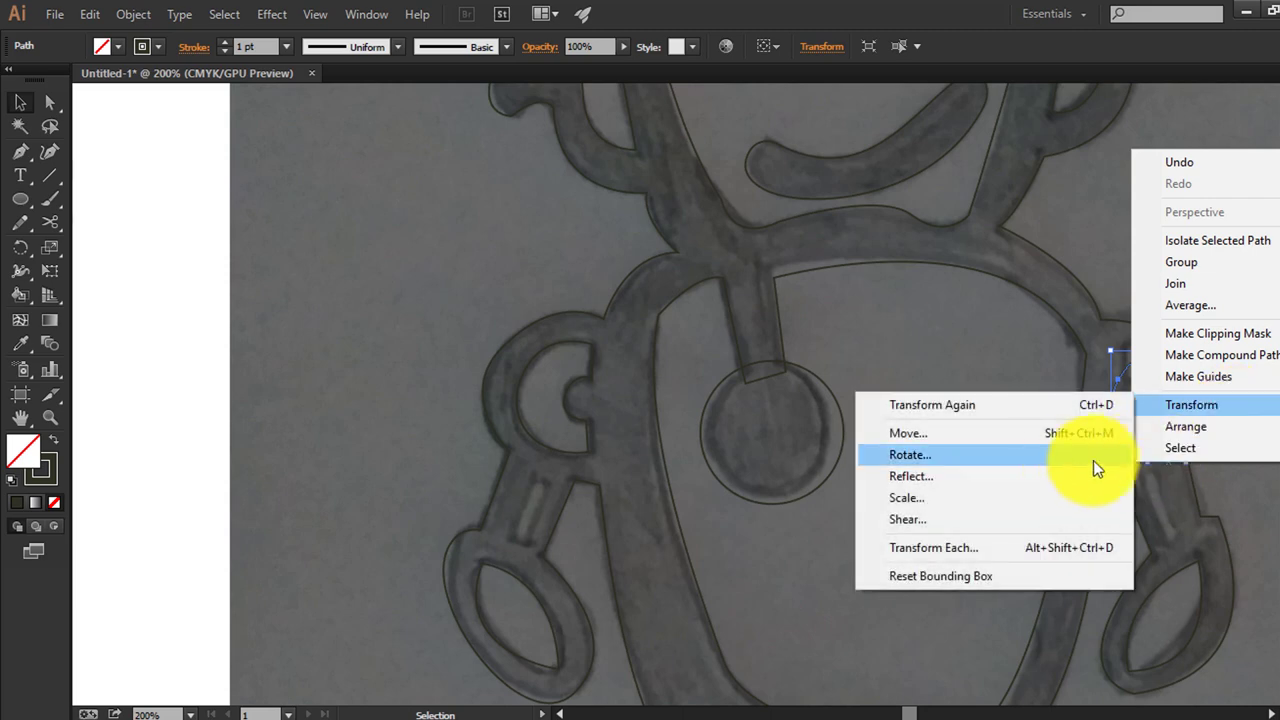
{"action": "left_click", "coordinate": [1043, 490]}
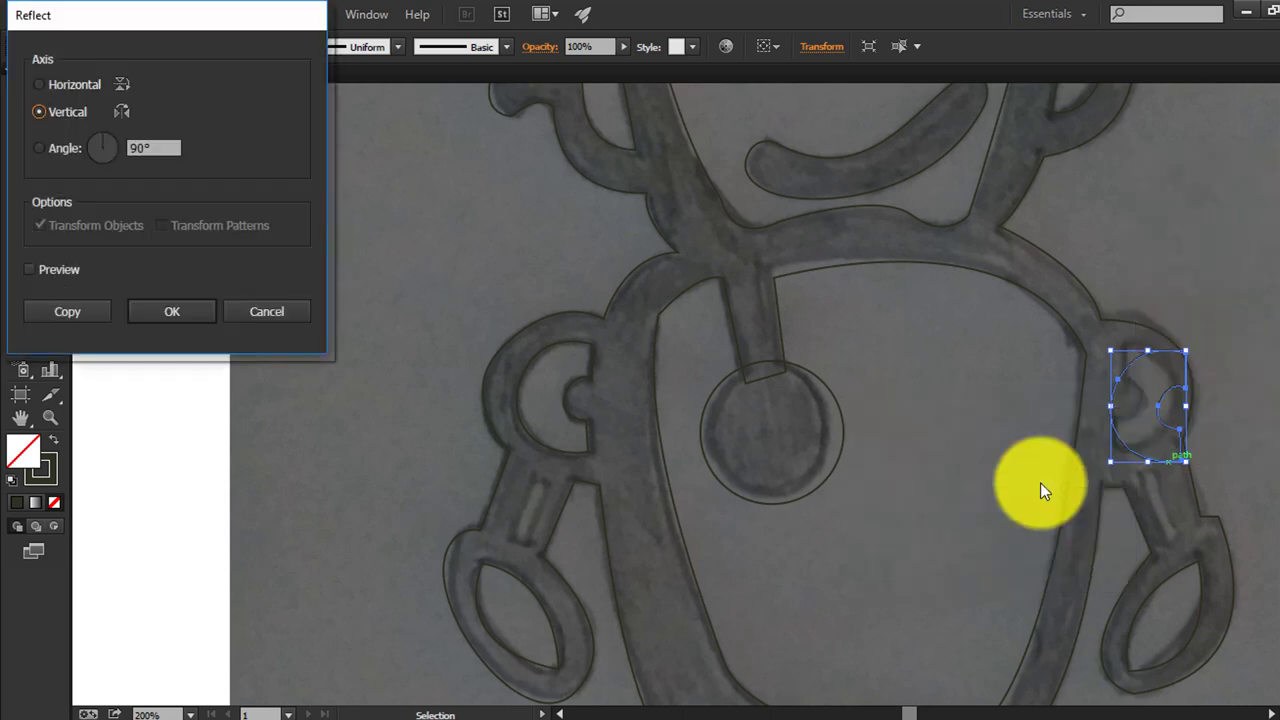
{"action": "key", "text": "Return"}
{"action": "left_click", "coordinate": [1175, 393]}
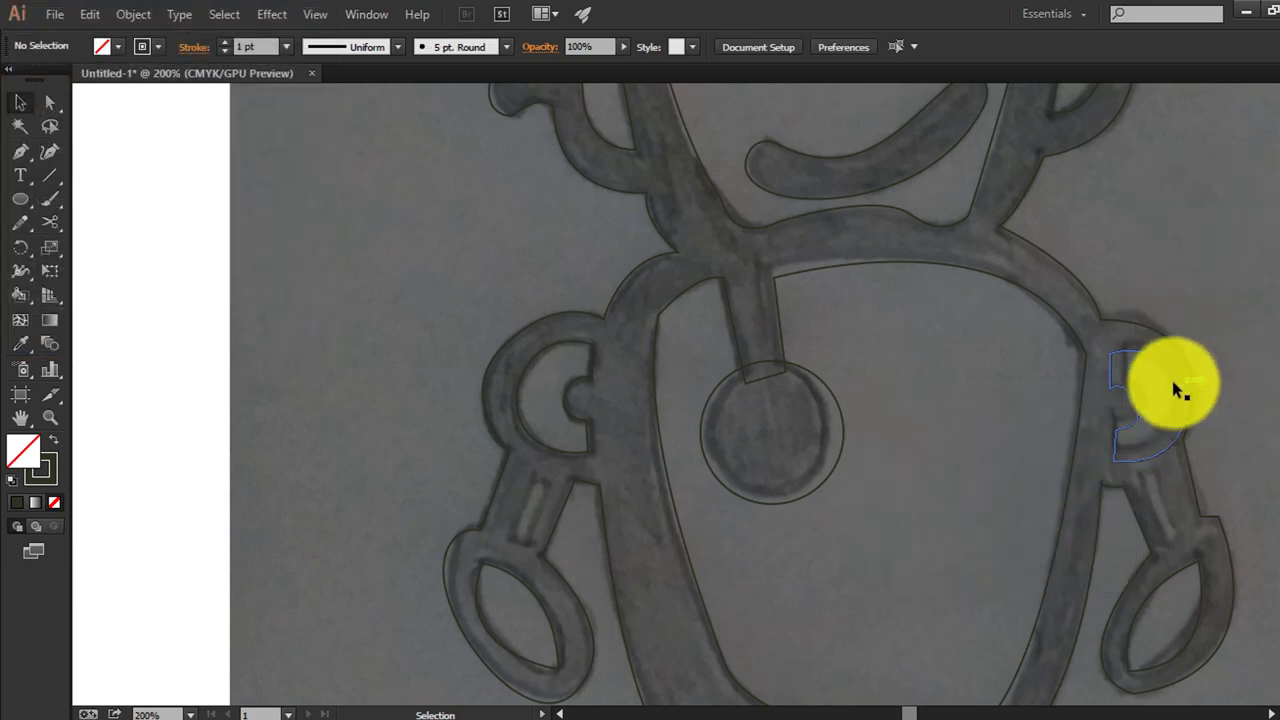
{"action": "left_click", "coordinate": [1182, 372]}
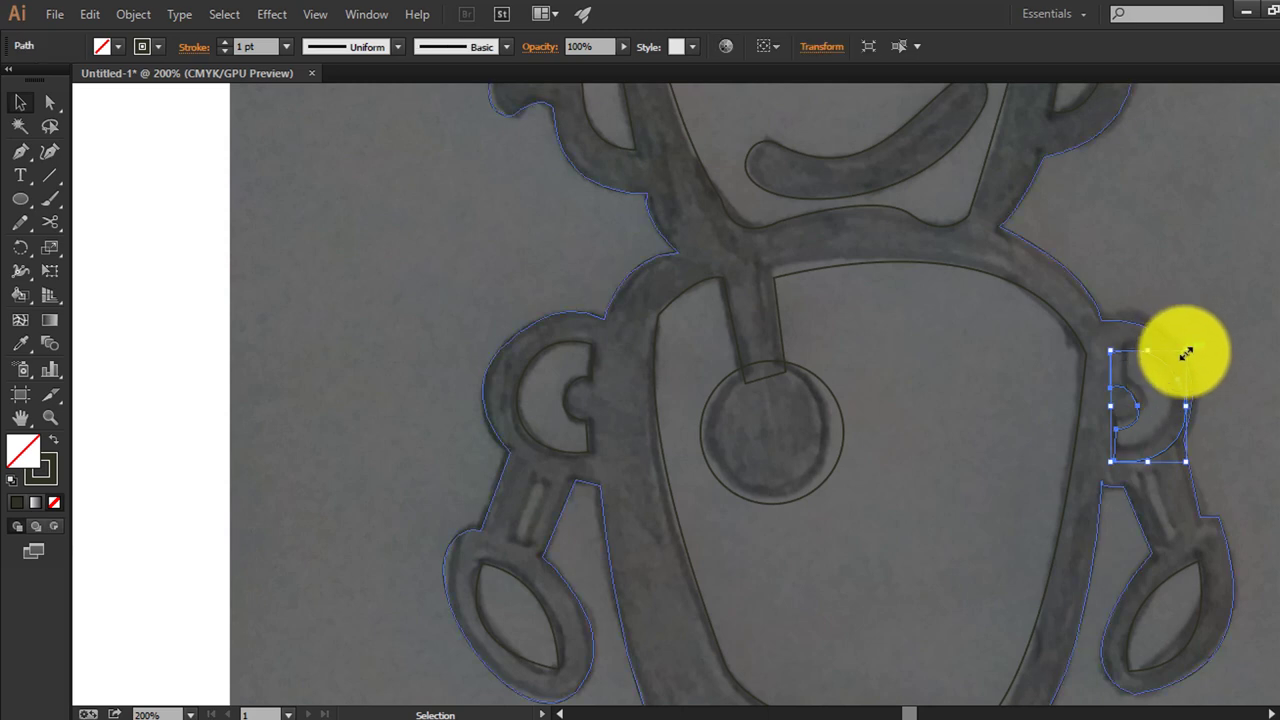
Rotate, raise and stretch the mirrored copy to about 47.5 pt tall to fit the right loop
{"action": "left_click_drag", "start_coordinate": [1186, 349], "coordinate": [1171, 360]}
{"action": "left_click", "coordinate": [1175, 390]}
{"action": "left_click", "coordinate": [1136, 362]}
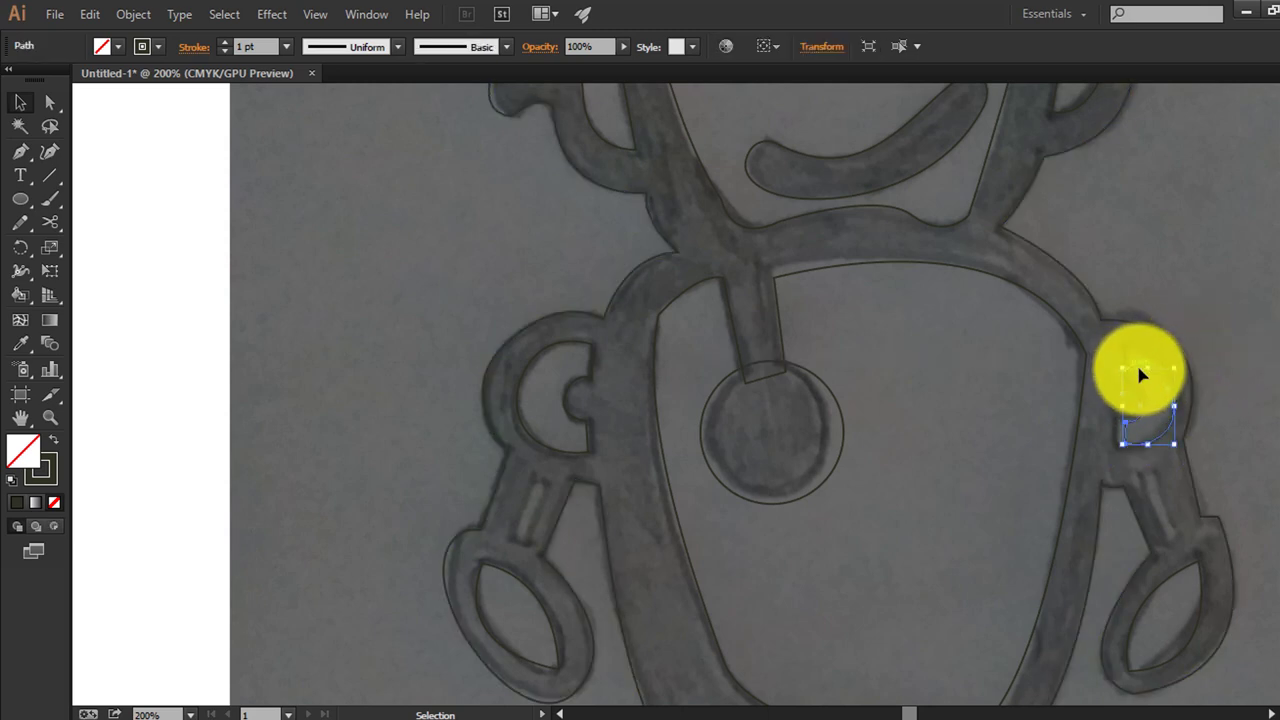
{"action": "left_click_drag", "start_coordinate": [1140, 356], "coordinate": [1145, 330]}
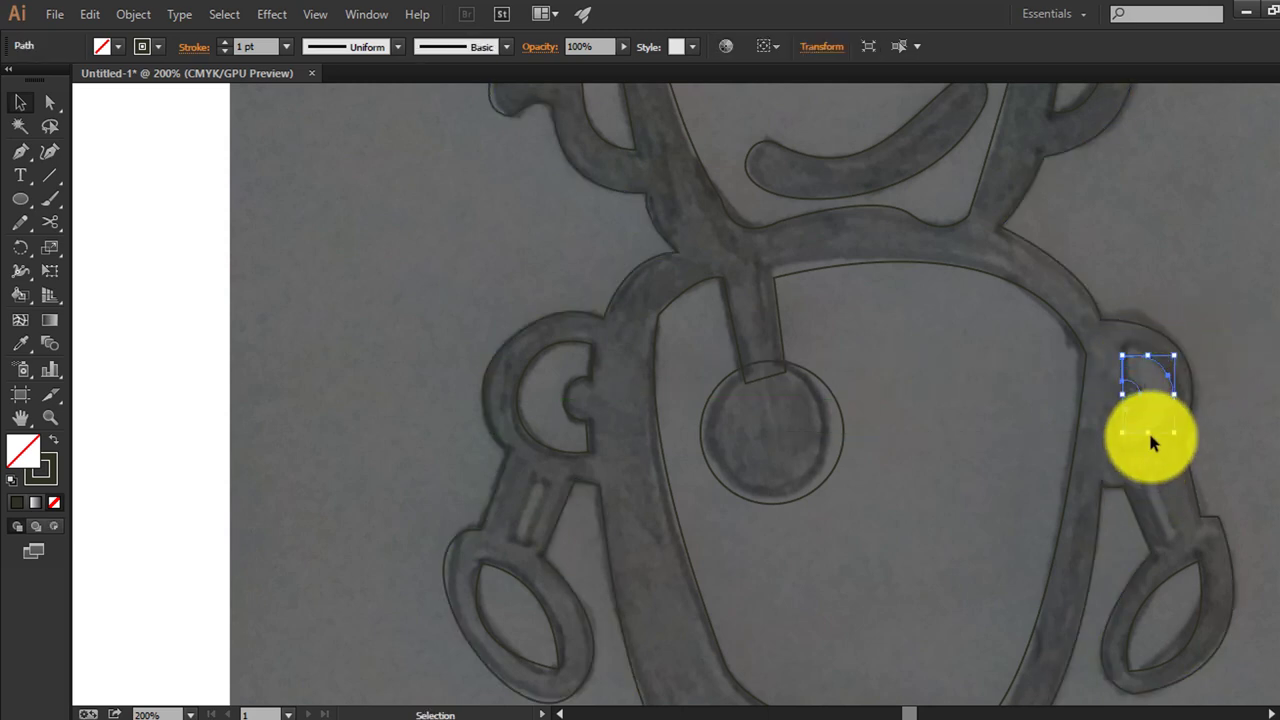
{"action": "mouse_move", "coordinate": [1150, 437]}
{"action": "left_mouse_down"}
{"action": "mouse_move", "coordinate": [1128, 430]}
{"action": "mouse_move", "coordinate": [1114, 402]}
{"action": "left_mouse_up"}
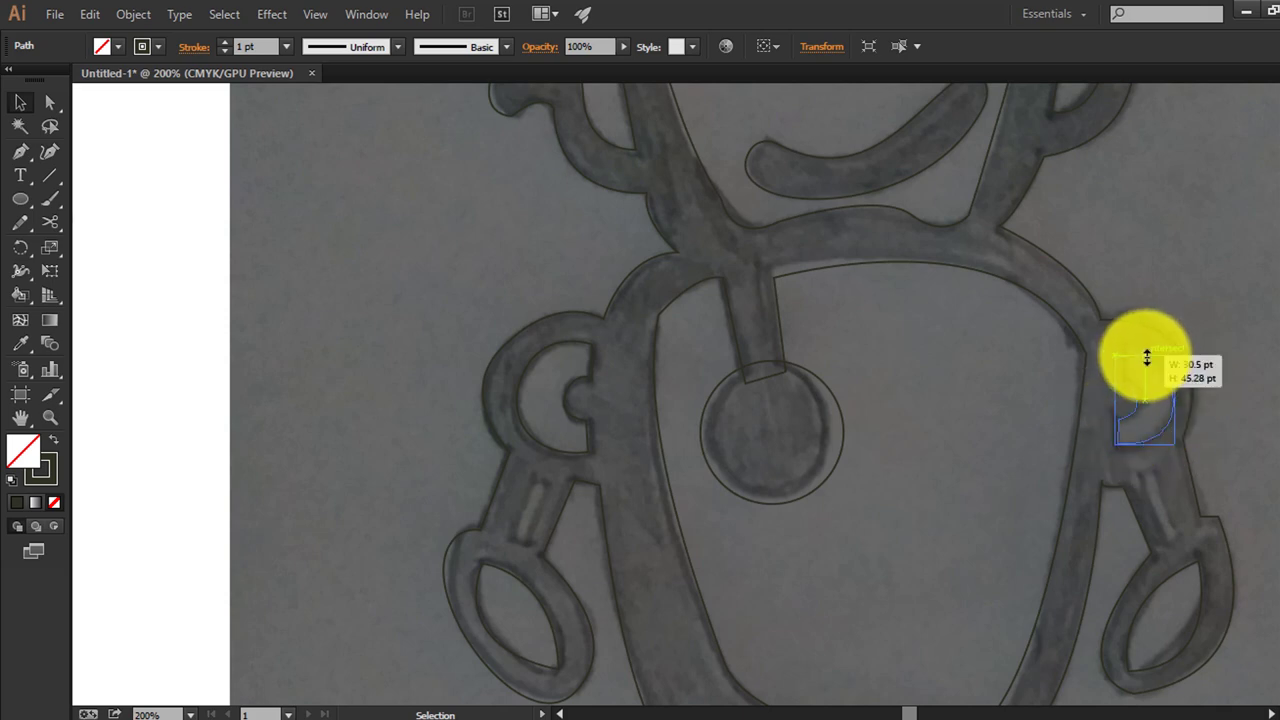
{"action": "left_click_drag", "start_coordinate": [1147, 352], "coordinate": [1114, 352]}
Reshape the inner curve of the copied crescent by moving one of its anchors
{"action": "left_click", "coordinate": [52, 100]}
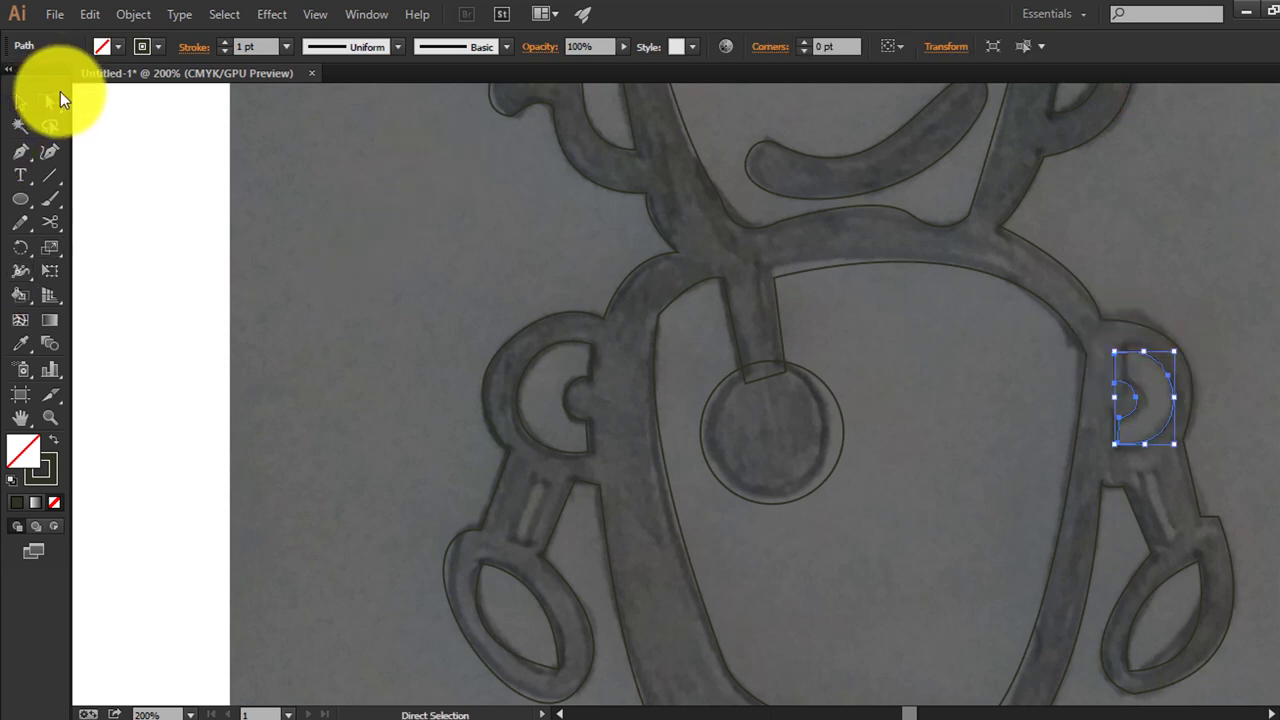
{"action": "left_click", "coordinate": [391, 227]}
{"action": "left_click", "coordinate": [1115, 362]}
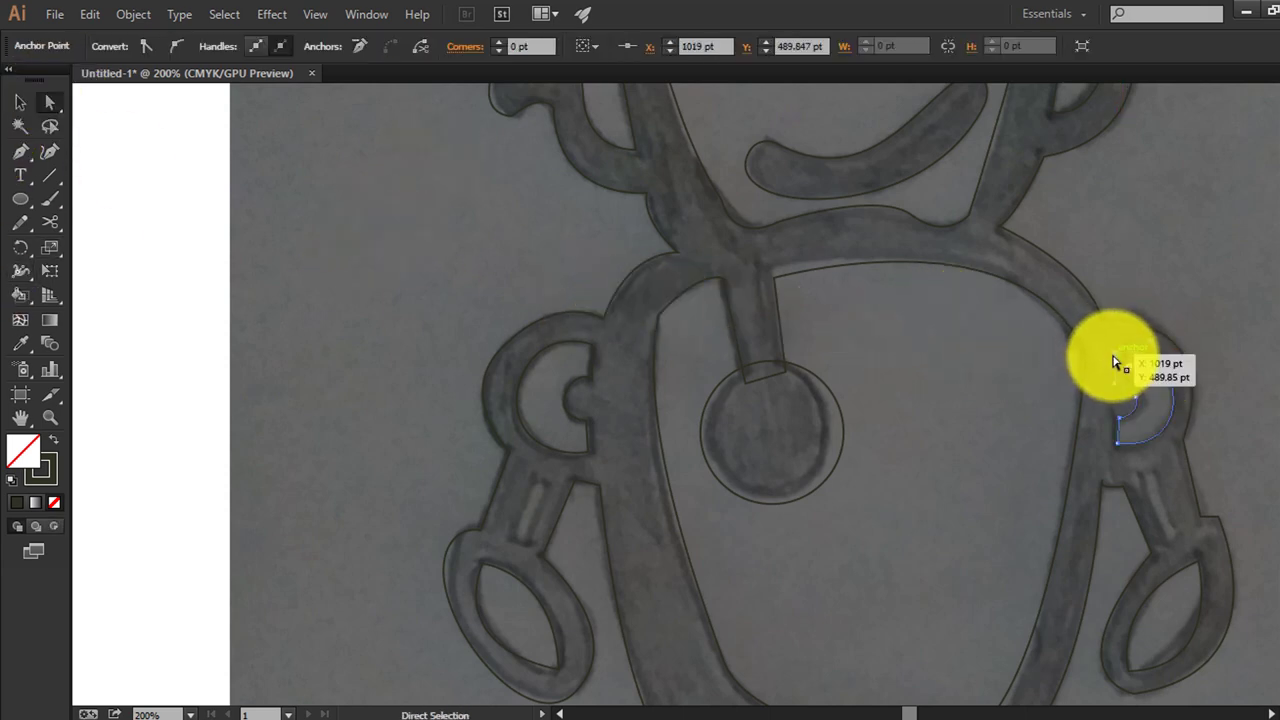
{"action": "mouse_move", "coordinate": [1115, 362]}
{"action": "left_mouse_down"}
{"action": "mouse_move", "coordinate": [1131, 385]}
{"action": "mouse_move", "coordinate": [1124, 377]}
{"action": "left_mouse_up"}
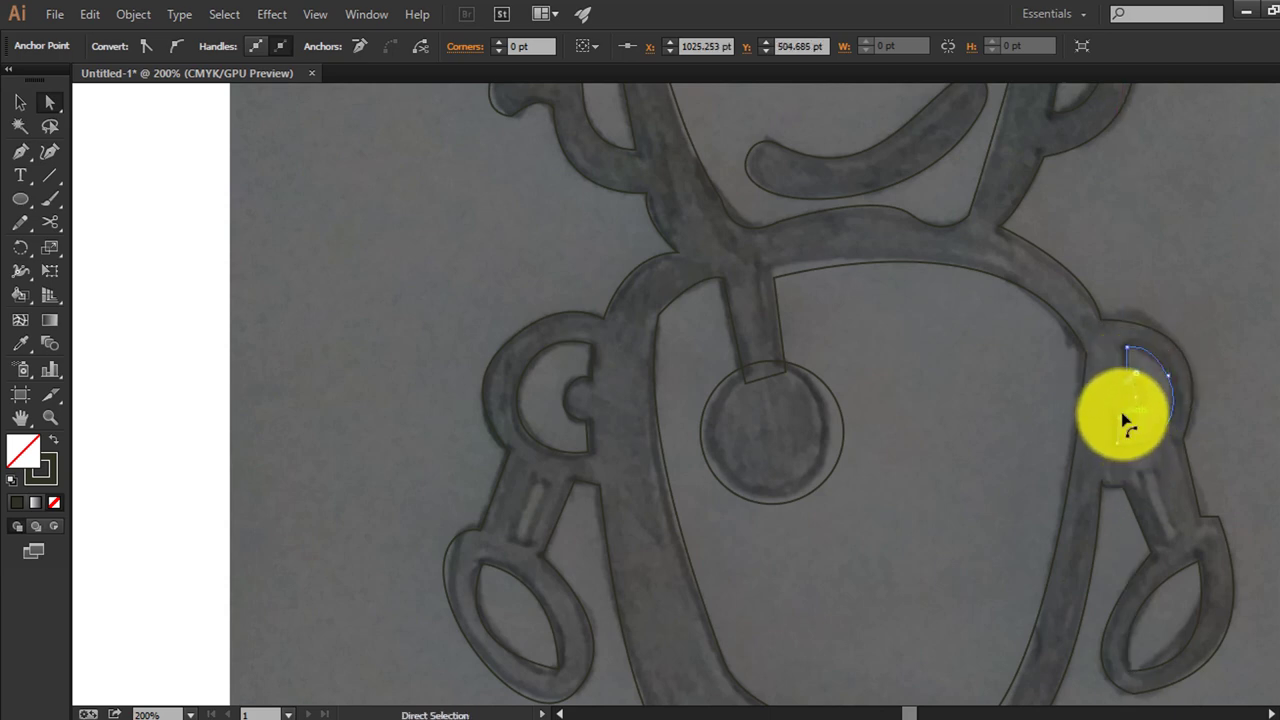
{"action": "left_click", "coordinate": [1255, 343]}
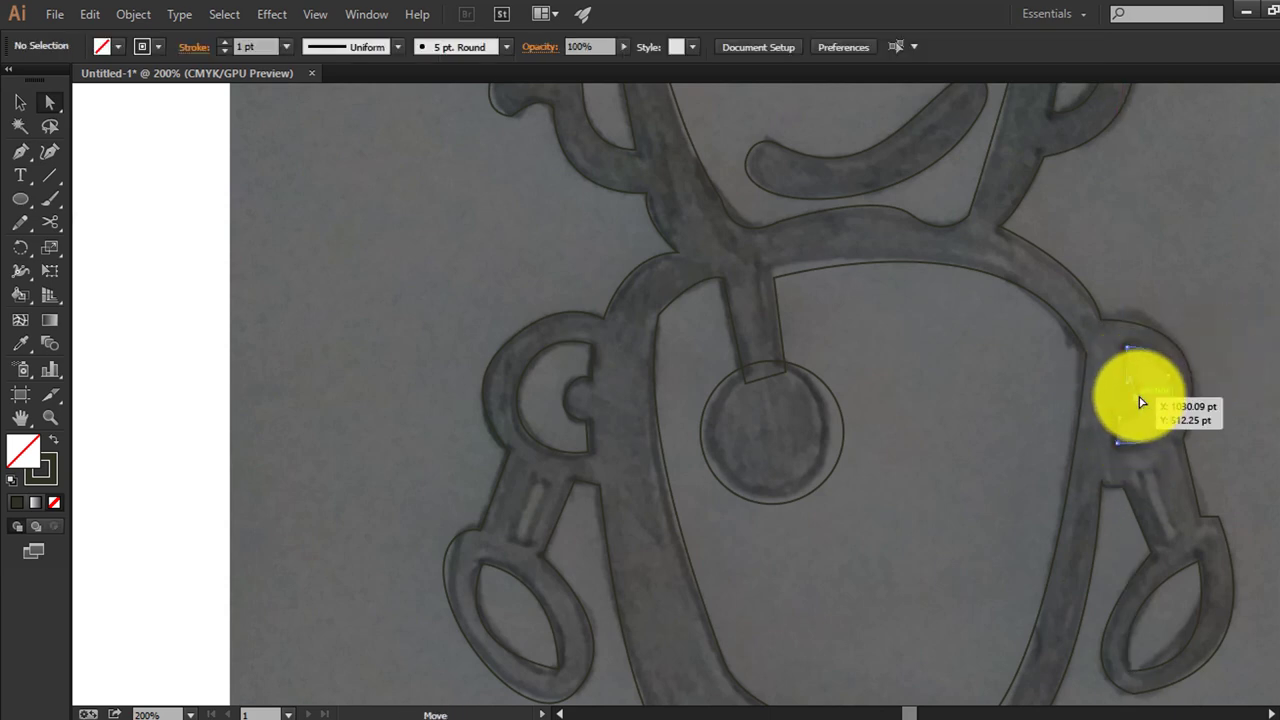
{"action": "left_click", "coordinate": [1140, 402]}
Zoom in on the right shoulder loop, try reshaping the D path, then delete it
{"action": "key", "text": "ctrl+plus"}
{"action": "left_click_drag", "start_coordinate": [874, 423], "coordinate": [571, 367]}
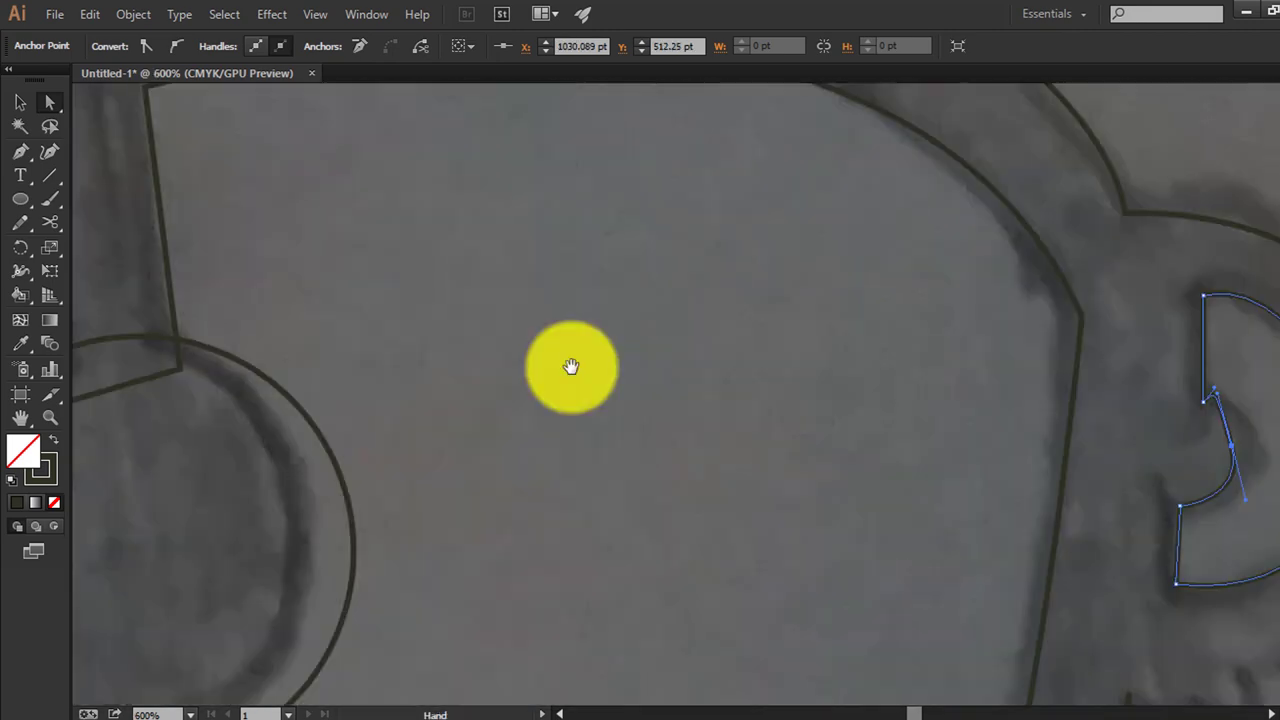
{"action": "left_click_drag", "start_coordinate": [1006, 403], "coordinate": [620, 386]}
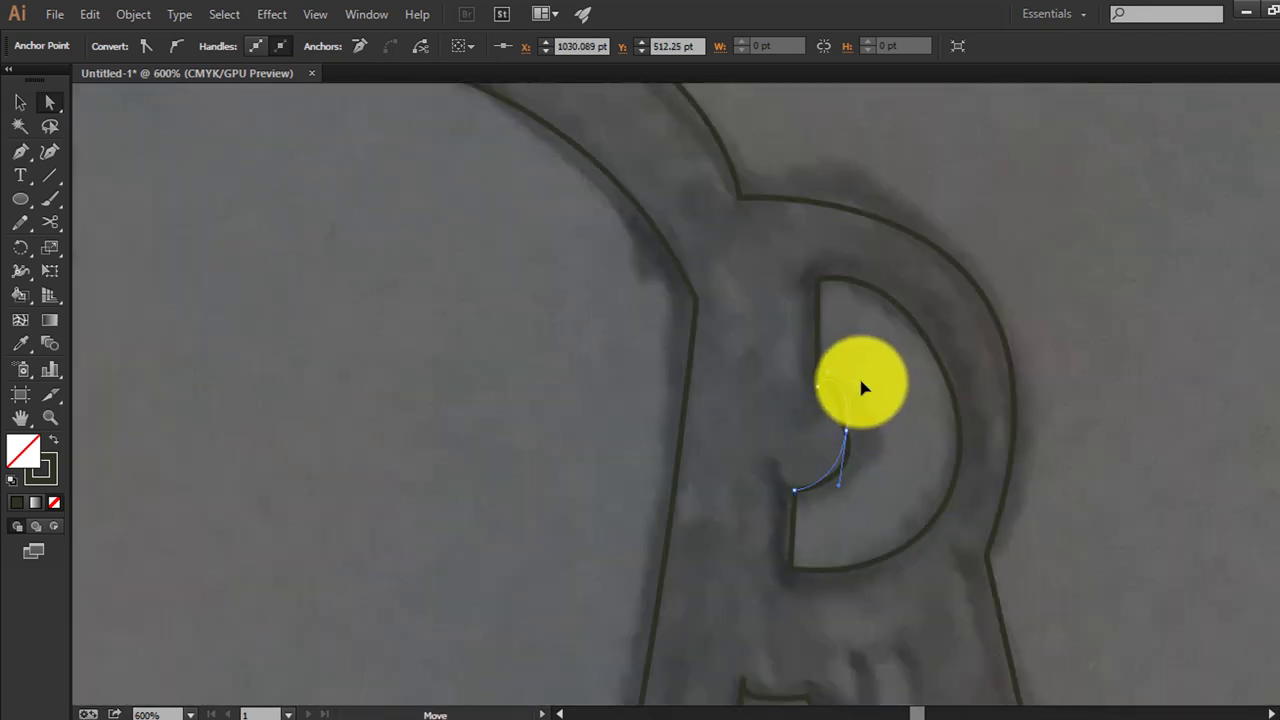
{"action": "left_click_drag", "start_coordinate": [861, 382], "coordinate": [843, 393]}
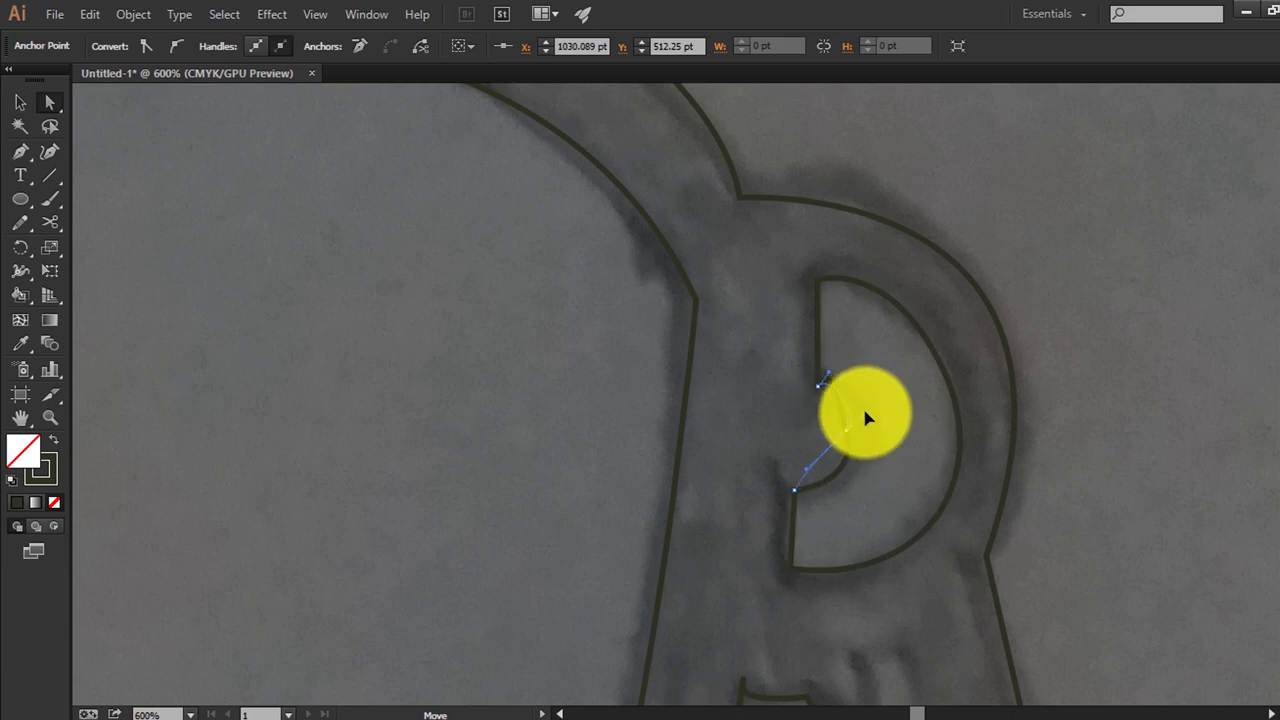
{"action": "key", "text": "ctrl"}
{"action": "left_click_drag", "start_coordinate": [843, 415], "coordinate": [846, 417]}
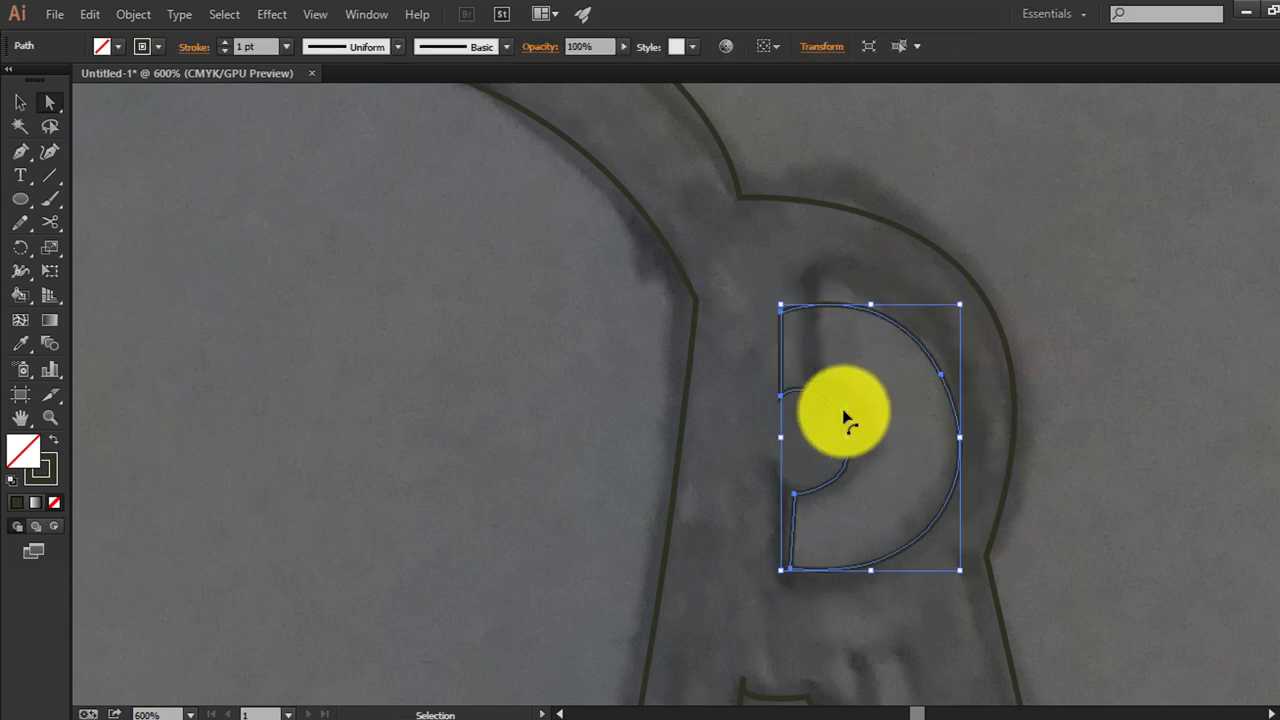
{"action": "left_click", "coordinate": [20, 102]}
{"action": "left_click", "coordinate": [309, 281]}
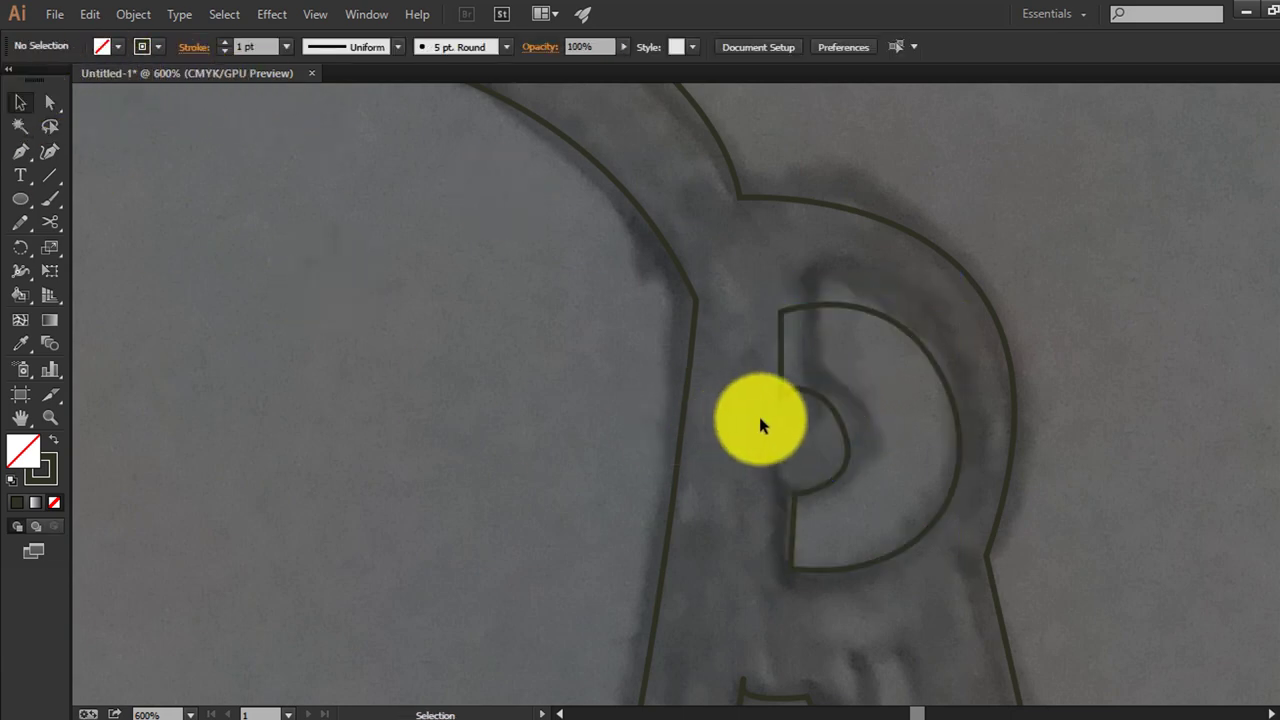
{"action": "double_click", "coordinate": [827, 395]}
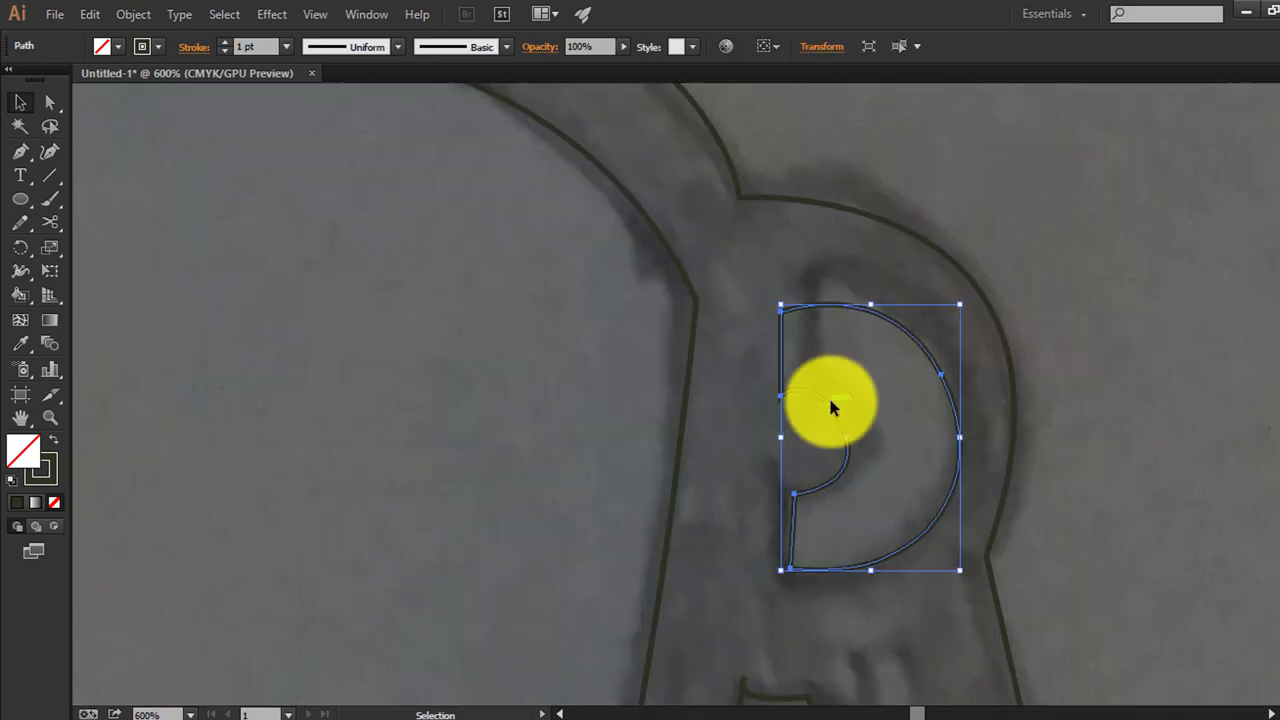
{"action": "key", "text": "Delete"}
Pen-trace a closed D-shaped outline around the right shoulder joint, then fit the artboard
{"action": "key", "text": "p"}
{"action": "left_click", "coordinate": [803, 372]}
{"action": "left_click", "coordinate": [815, 262]}
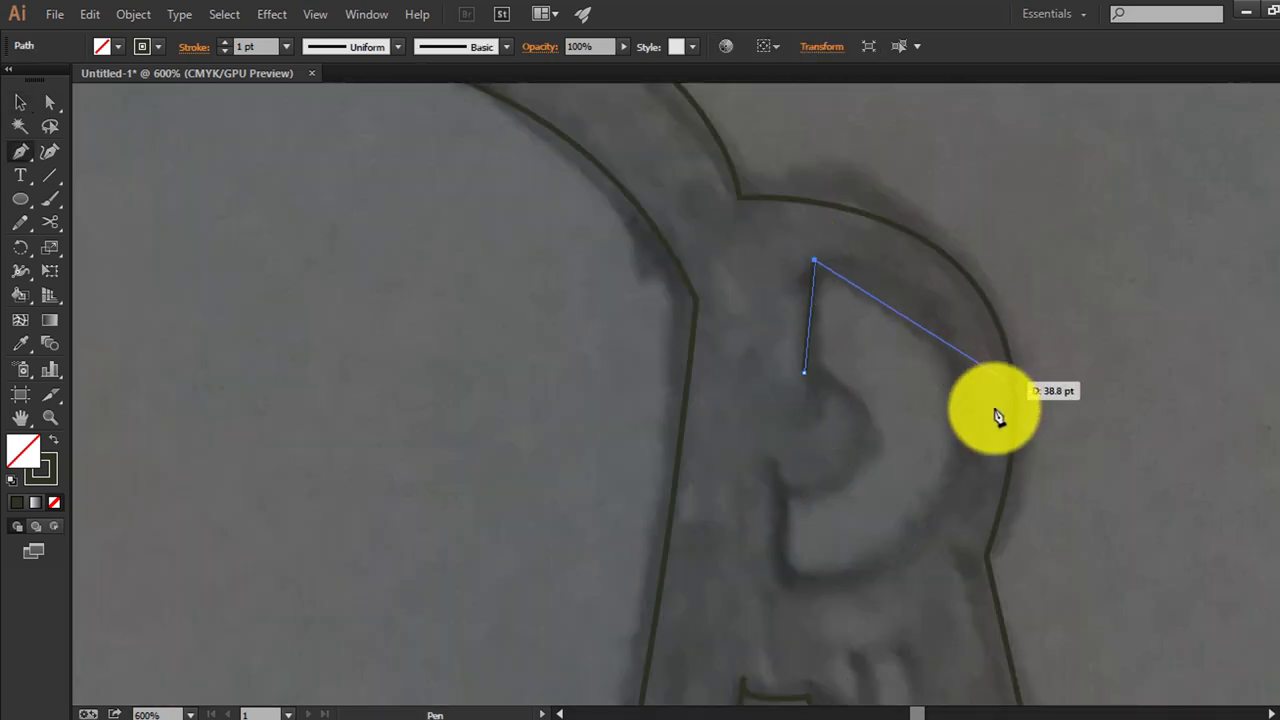
{"action": "left_click_drag", "start_coordinate": [966, 461], "coordinate": [931, 647]}
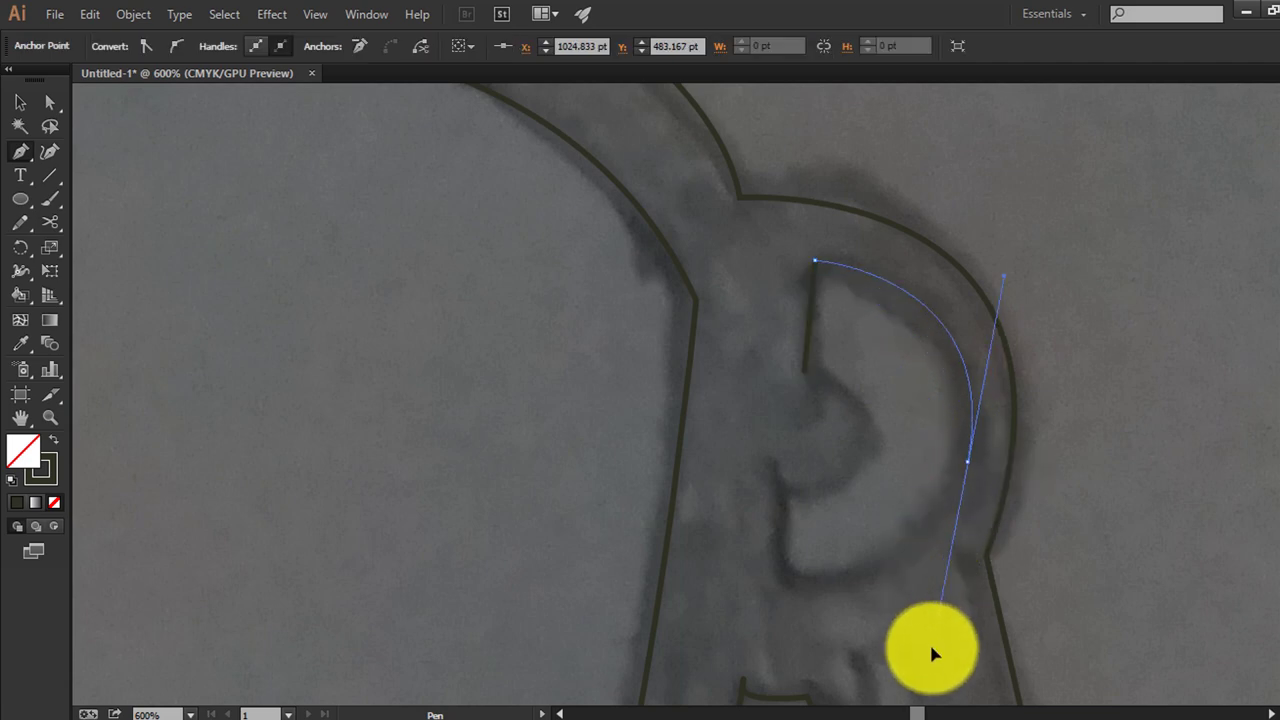
{"action": "left_click", "coordinate": [785, 580]}
{"action": "left_click", "coordinate": [785, 485]}
{"action": "left_click", "coordinate": [870, 440], "text": "ctrl"}
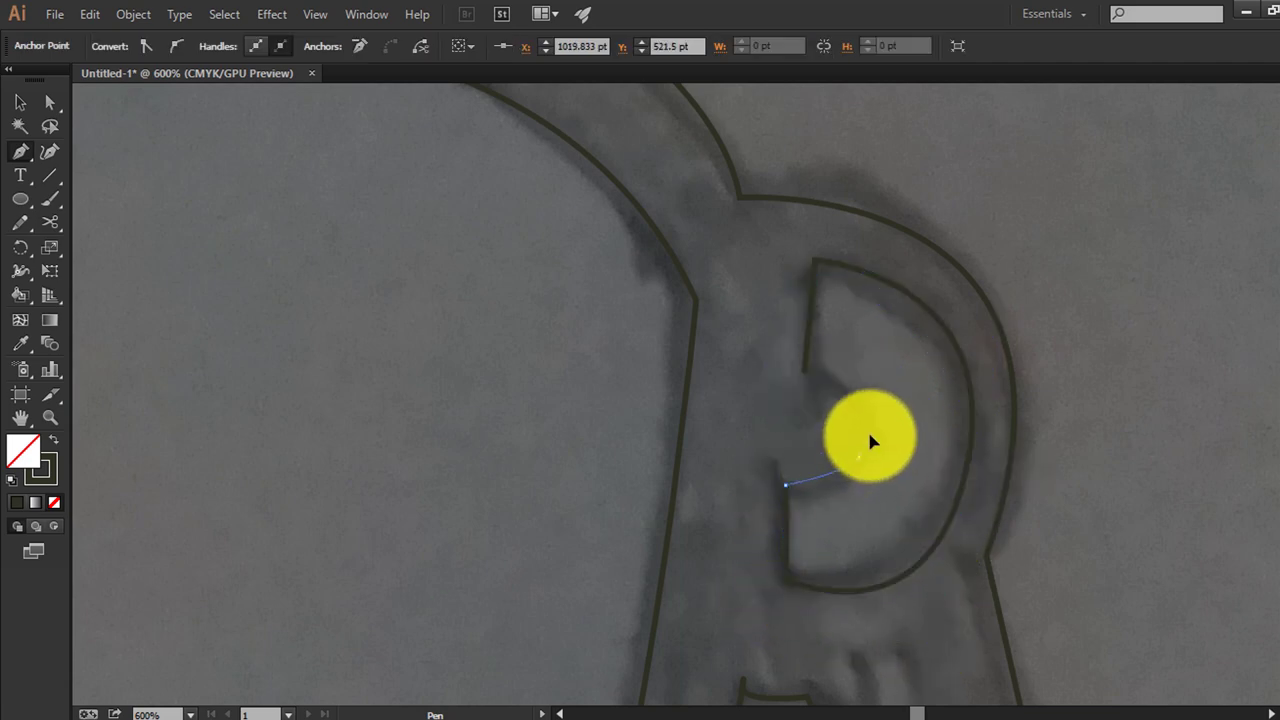
{"action": "left_click_drag", "start_coordinate": [840, 395], "coordinate": [795, 378]}
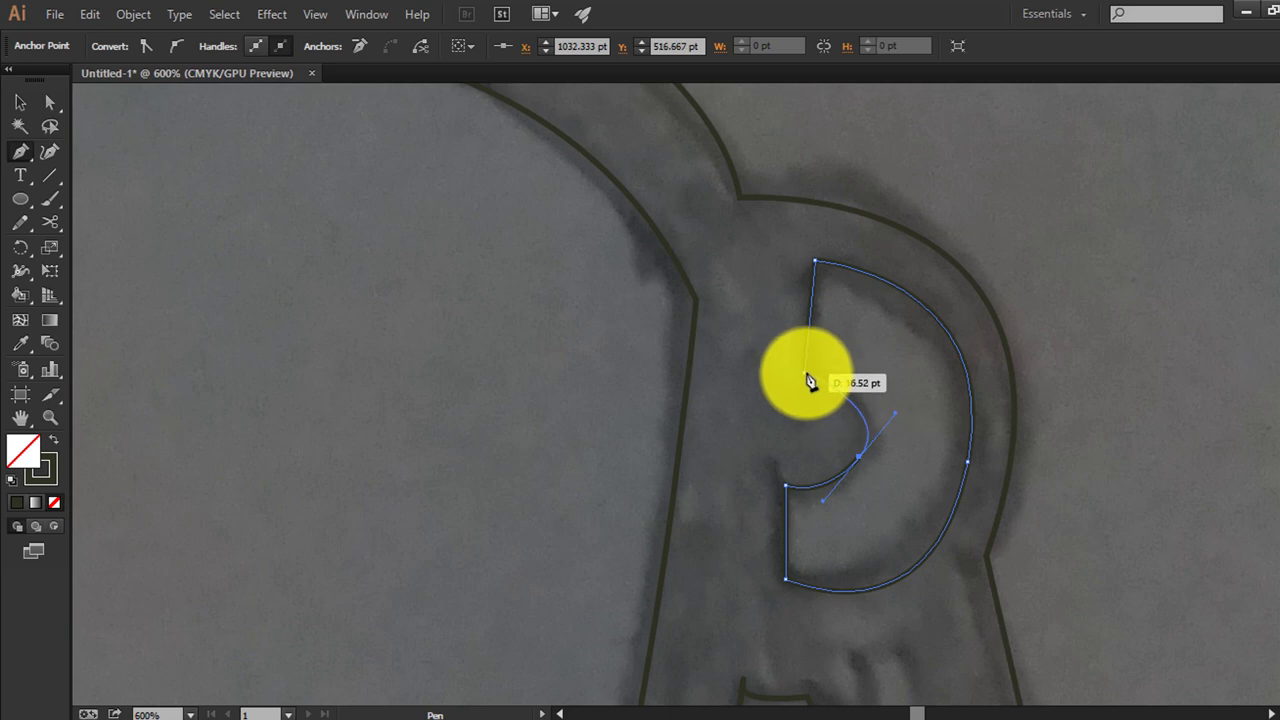
{"action": "left_click", "coordinate": [868, 491], "text": "ctrl"}
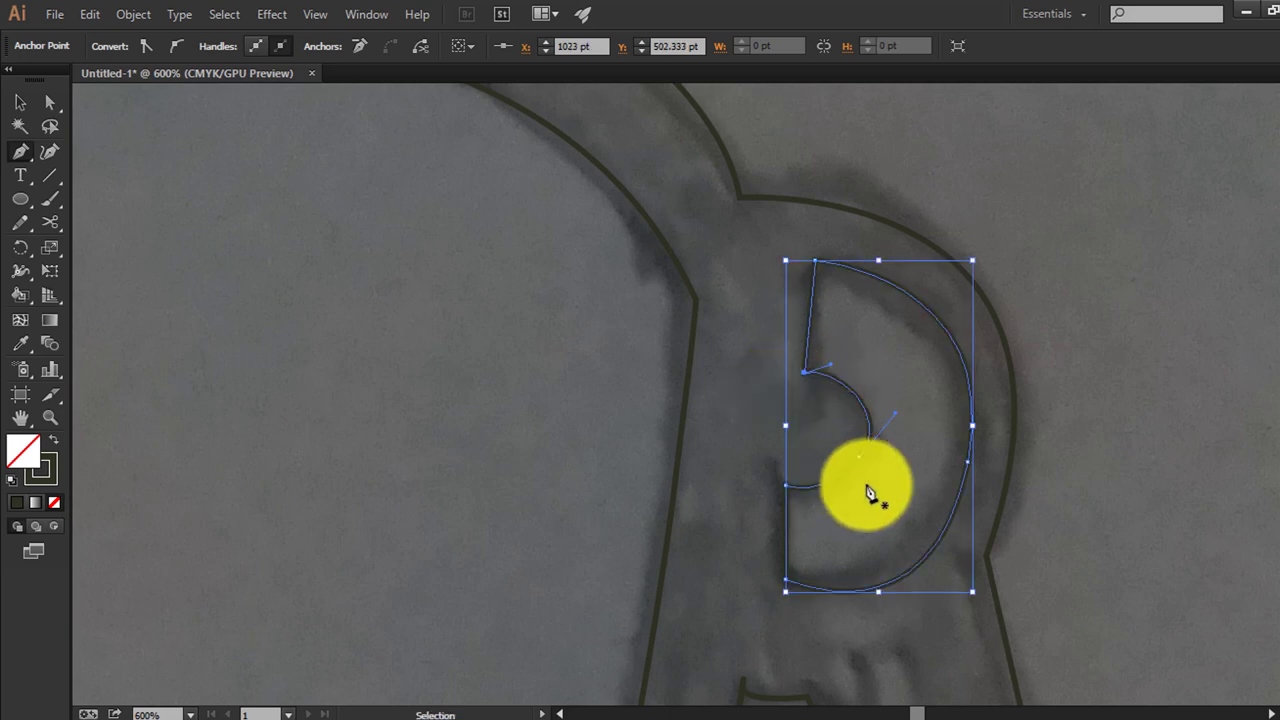
{"action": "key", "text": "ctrl+0"}
Draw a small rectangle under the robot's body for its base
{"action": "left_click", "coordinate": [20, 102]}
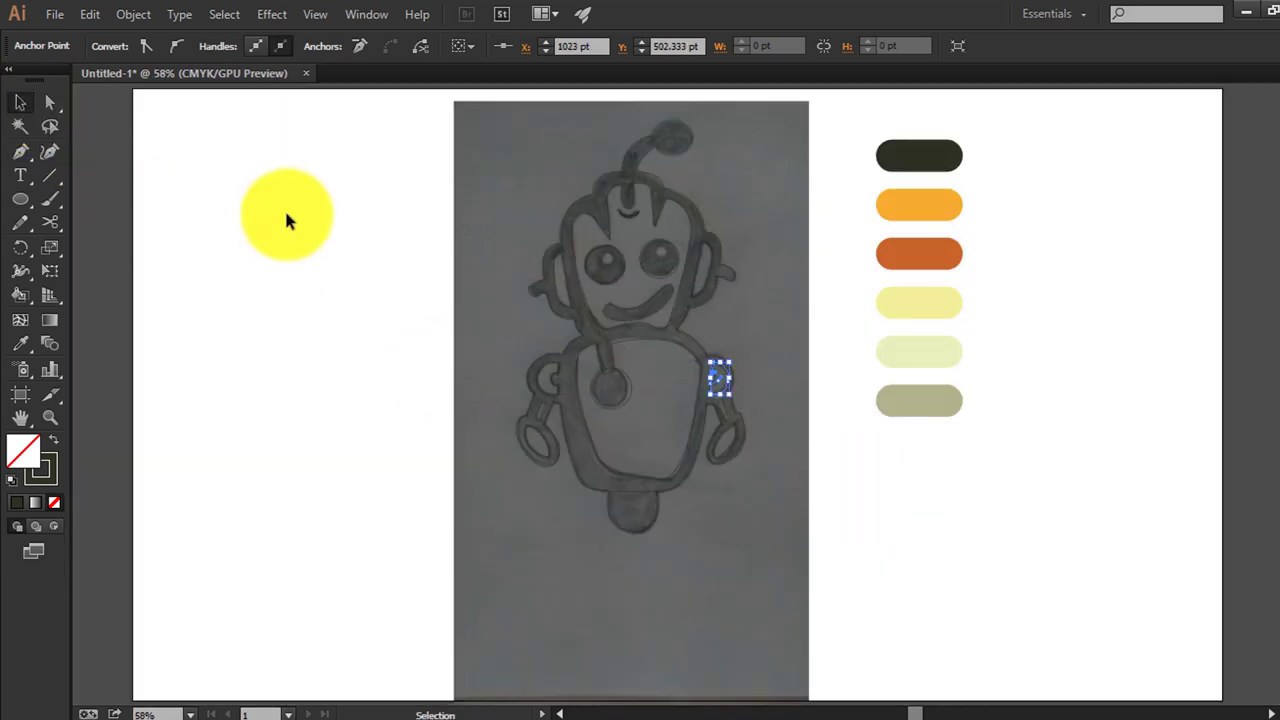
{"action": "left_click", "coordinate": [286, 217]}
{"action": "left_click_drag", "start_coordinate": [440, 157], "coordinate": [753, 550]}
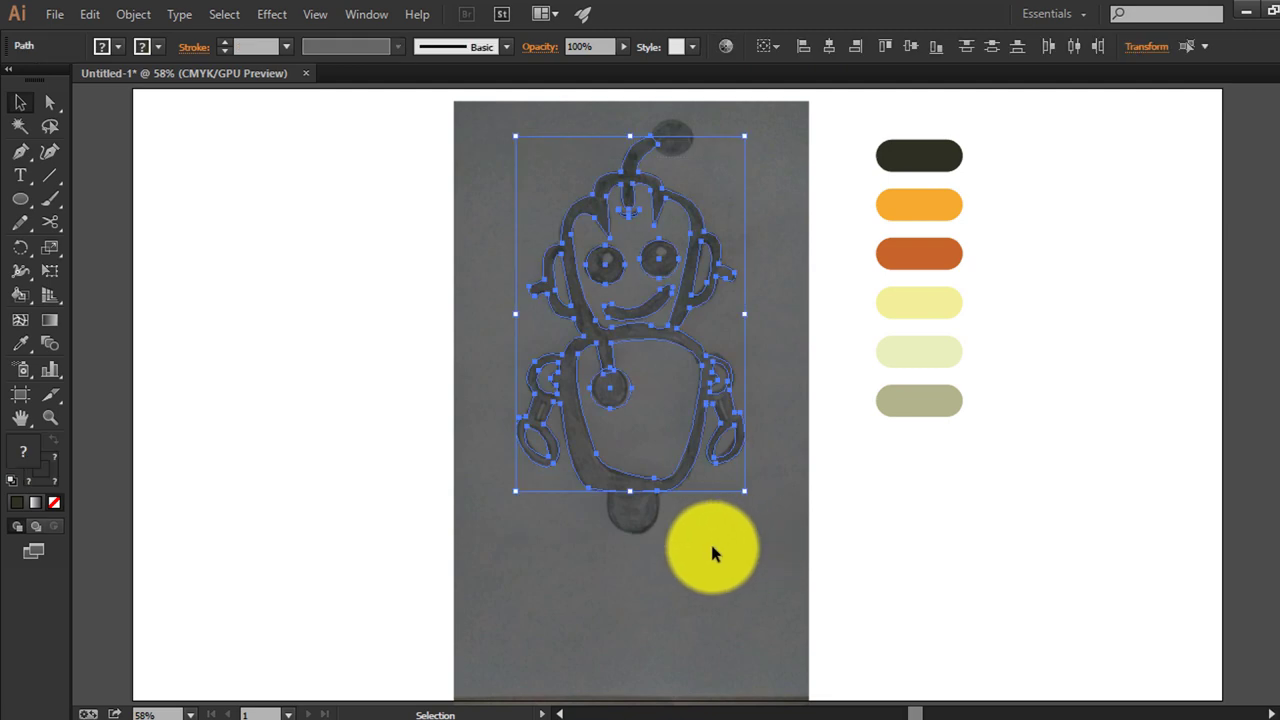
{"action": "left_click", "coordinate": [710, 545]}
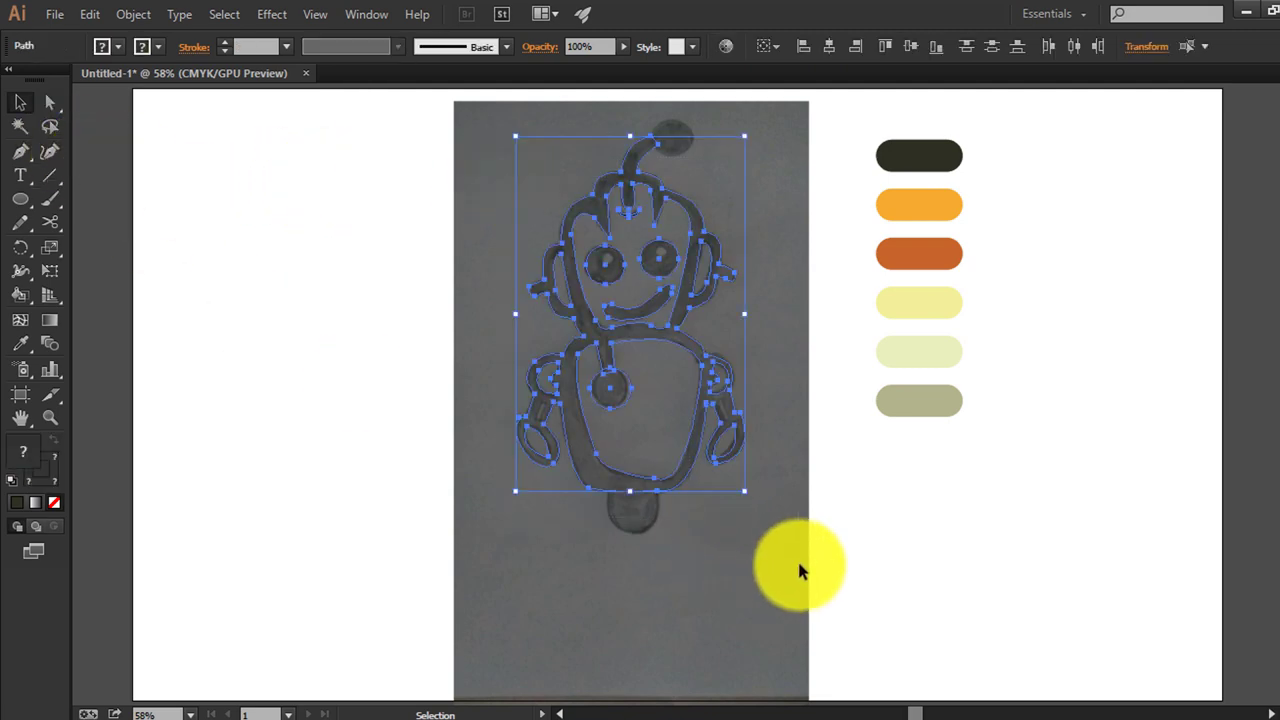
{"action": "left_click_drag", "start_coordinate": [20, 198], "coordinate": [77, 220]}
{"action": "left_click", "coordinate": [100, 199]}
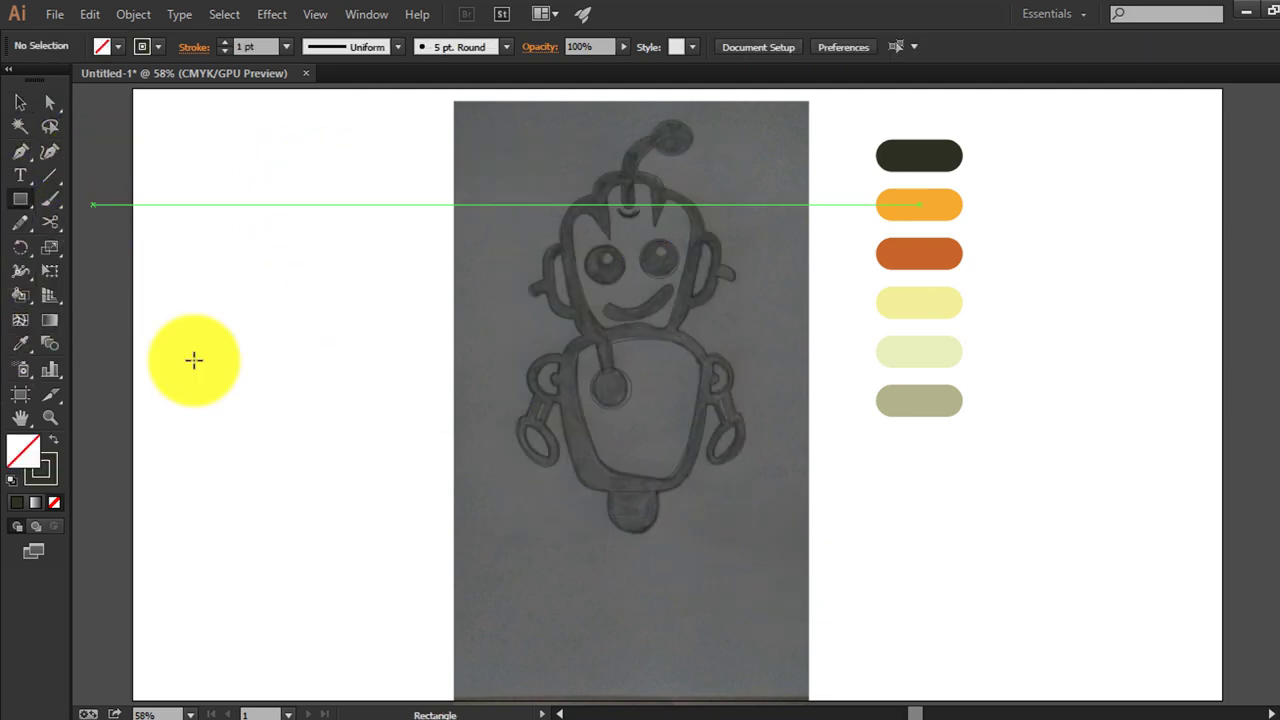
{"action": "mouse_move", "coordinate": [459, 507]}
{"action": "left_mouse_down"}
{"action": "mouse_move", "coordinate": [527, 580]}
{"action": "mouse_move", "coordinate": [508, 581]}
{"action": "mouse_move", "coordinate": [515, 570]}
{"action": "left_mouse_up"}
{"action": "left_click", "coordinate": [20, 105]}
Round the rectangle's bottom corners, then centre and stretch it beneath the robot's body
{"action": "left_click", "coordinate": [47, 103]}
{"action": "left_click", "coordinate": [340, 475]}
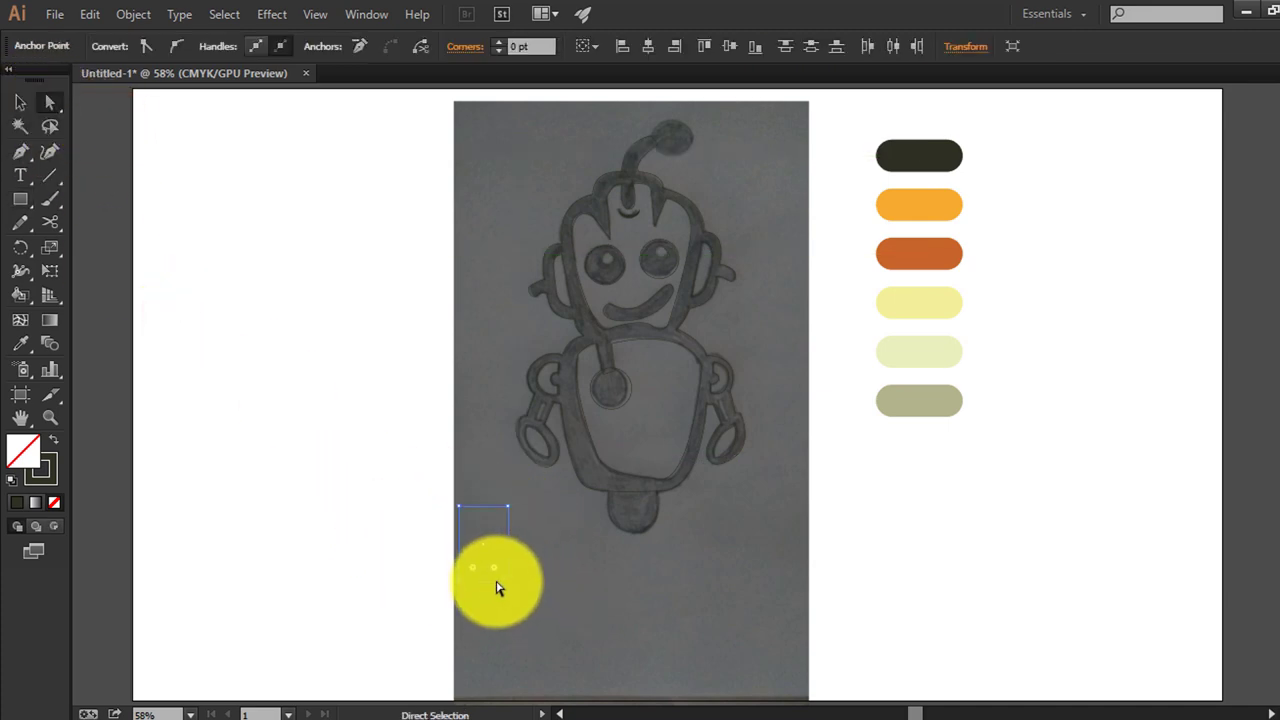
{"action": "left_click", "coordinate": [286, 323]}
{"action": "mouse_move", "coordinate": [462, 535]}
{"action": "left_mouse_down"}
{"action": "mouse_move", "coordinate": [628, 514]}
{"action": "mouse_move", "coordinate": [632, 537]}
{"action": "left_mouse_up"}
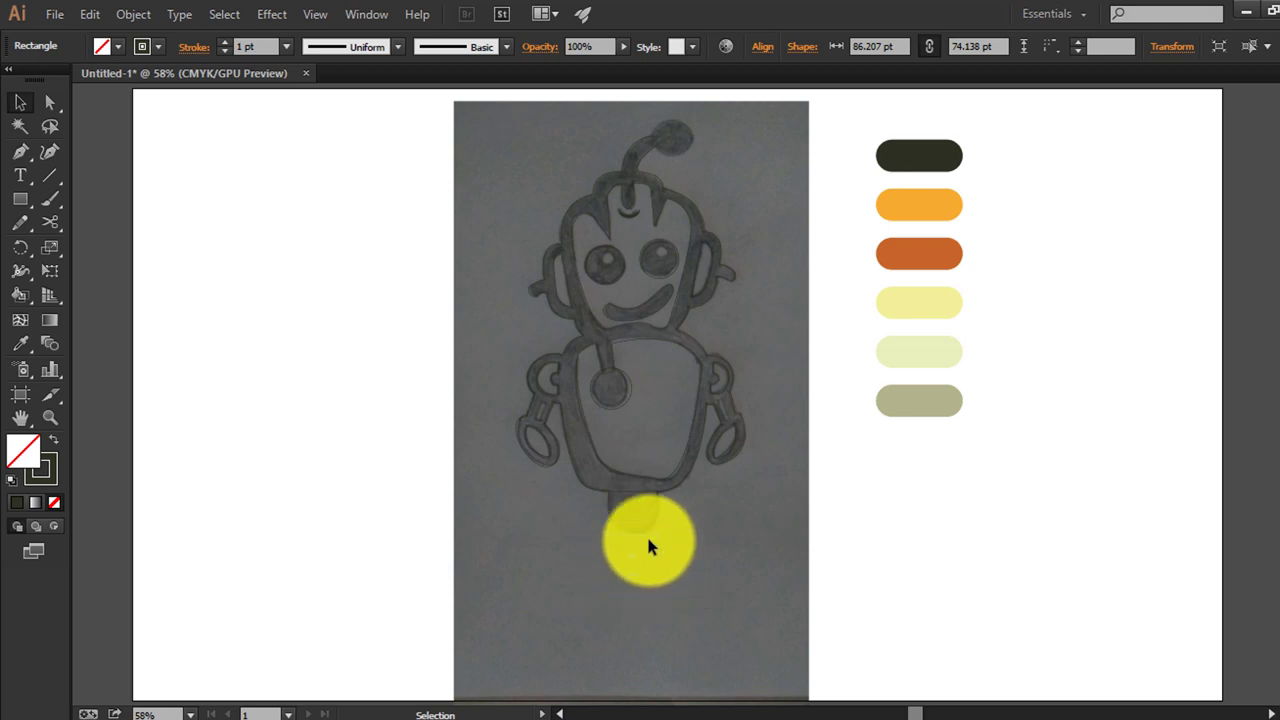
{"action": "left_click", "coordinate": [648, 545]}
{"action": "left_click_drag", "start_coordinate": [632, 535], "coordinate": [632, 485]}
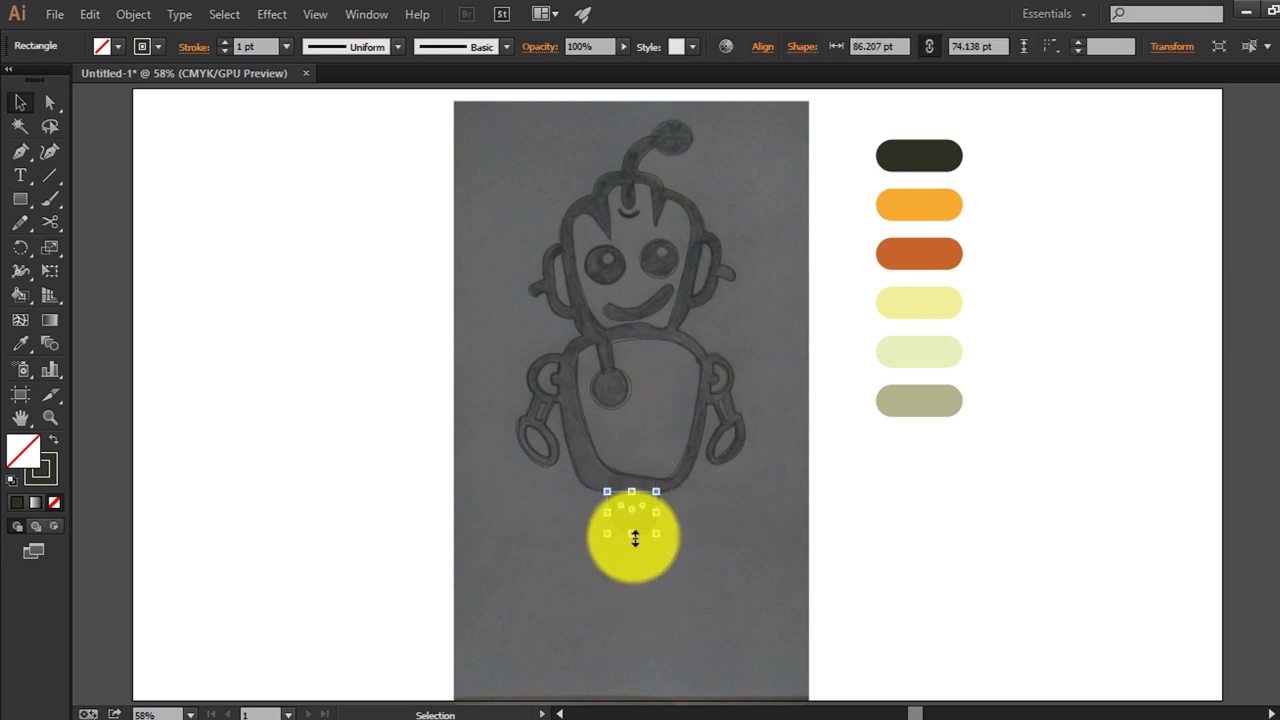
{"action": "left_click_drag", "start_coordinate": [634, 538], "coordinate": [630, 542]}
{"action": "left_click", "coordinate": [741, 520]}
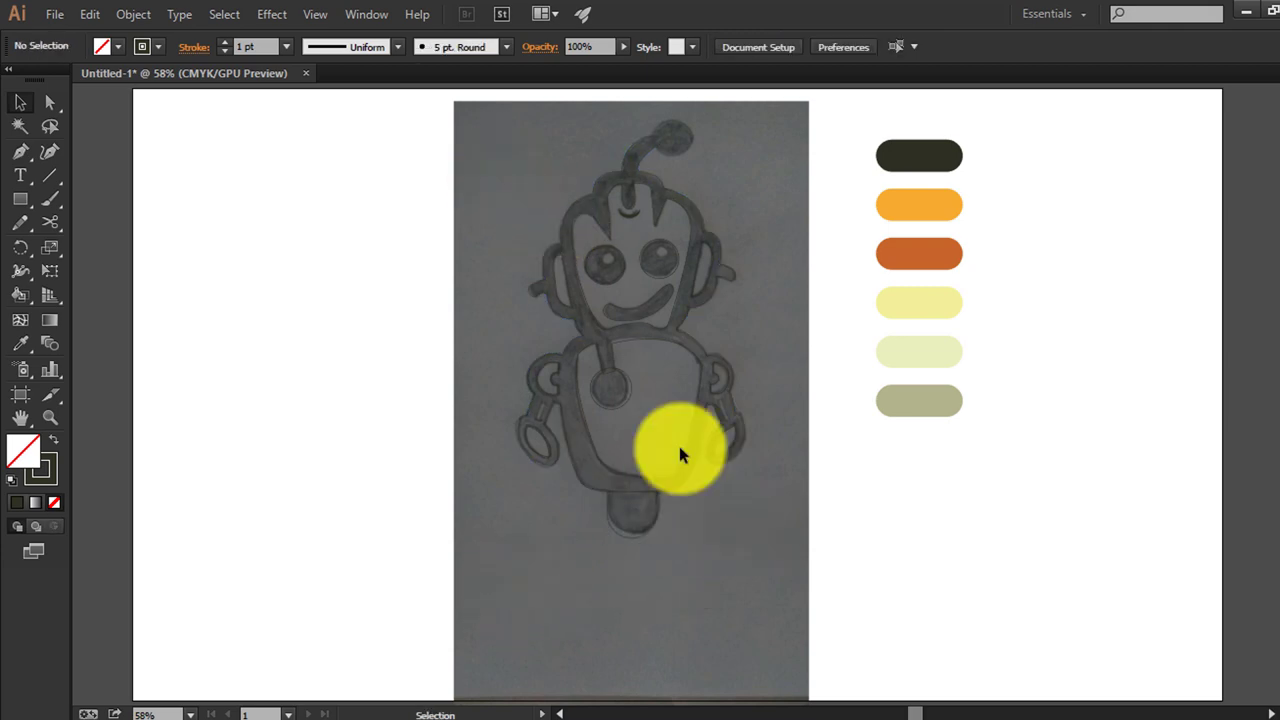
Select the traced robot paths
{"action": "key", "text": "ctrl+a"}
{"action": "left_click", "coordinate": [813, 153]}
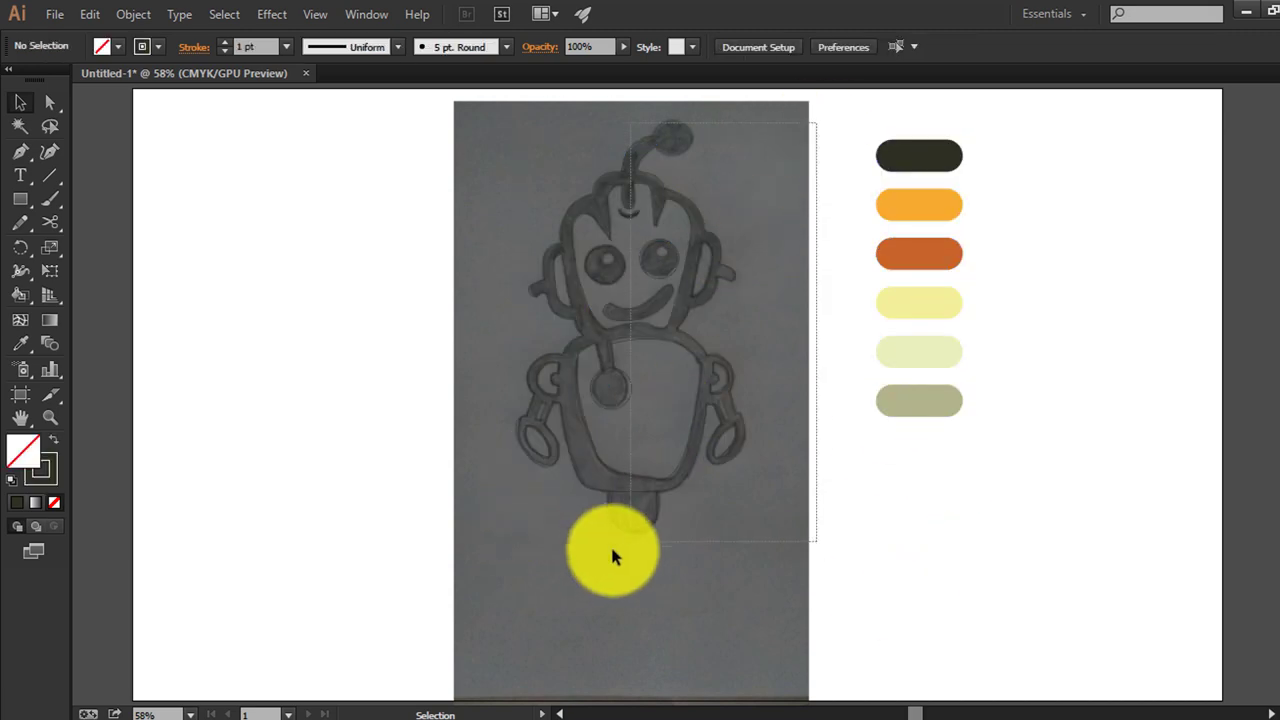
{"action": "left_click", "coordinate": [565, 557]}
Fill the selected robot paths with the dark palette colour
{"action": "key", "text": "i"}
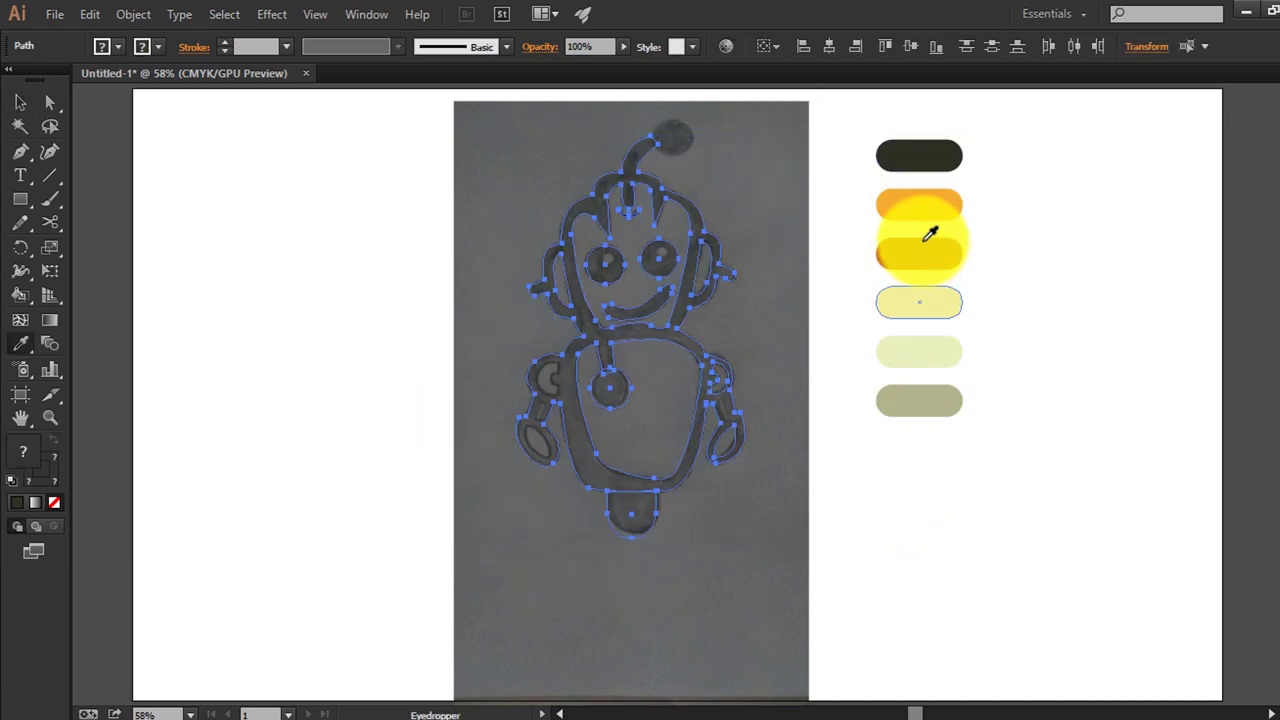
{"action": "left_click", "coordinate": [924, 152]}
{"action": "left_click", "coordinate": [20, 102]}
{"action": "left_click", "coordinate": [346, 197]}
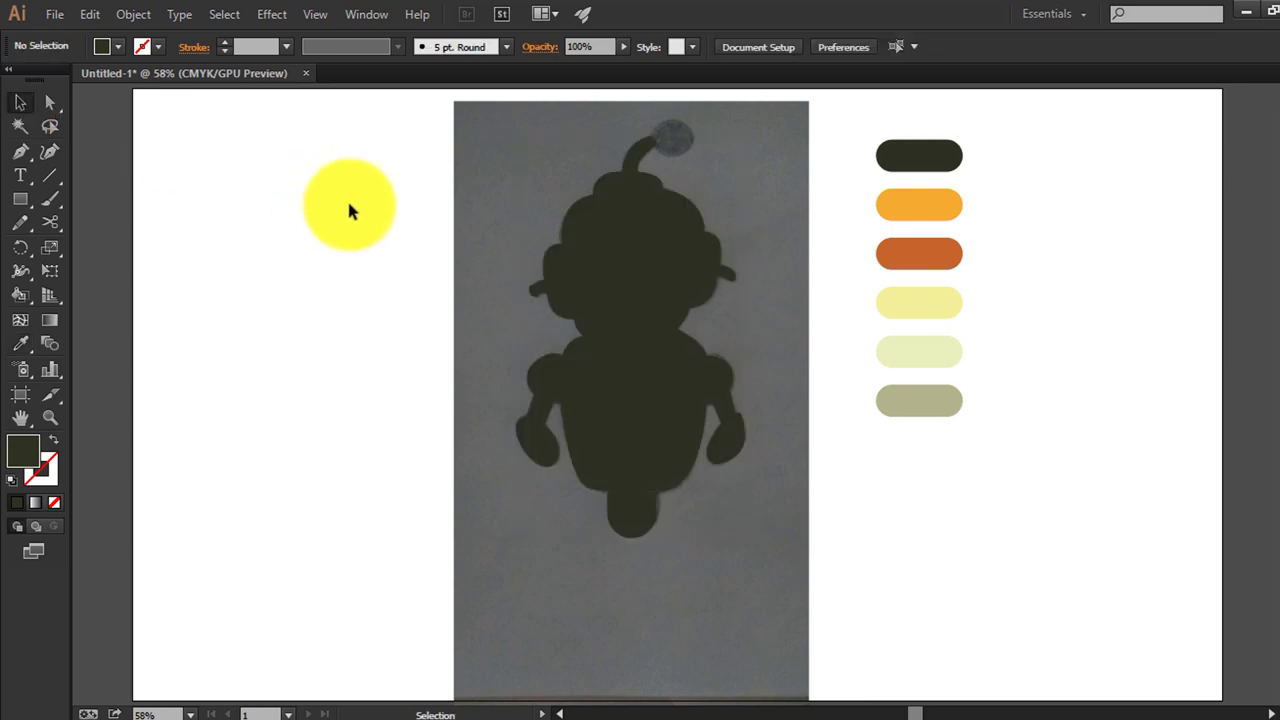
Fill the head's face panel with the orange palette colour
{"action": "left_click", "coordinate": [628, 262]}
{"action": "key", "text": "i"}
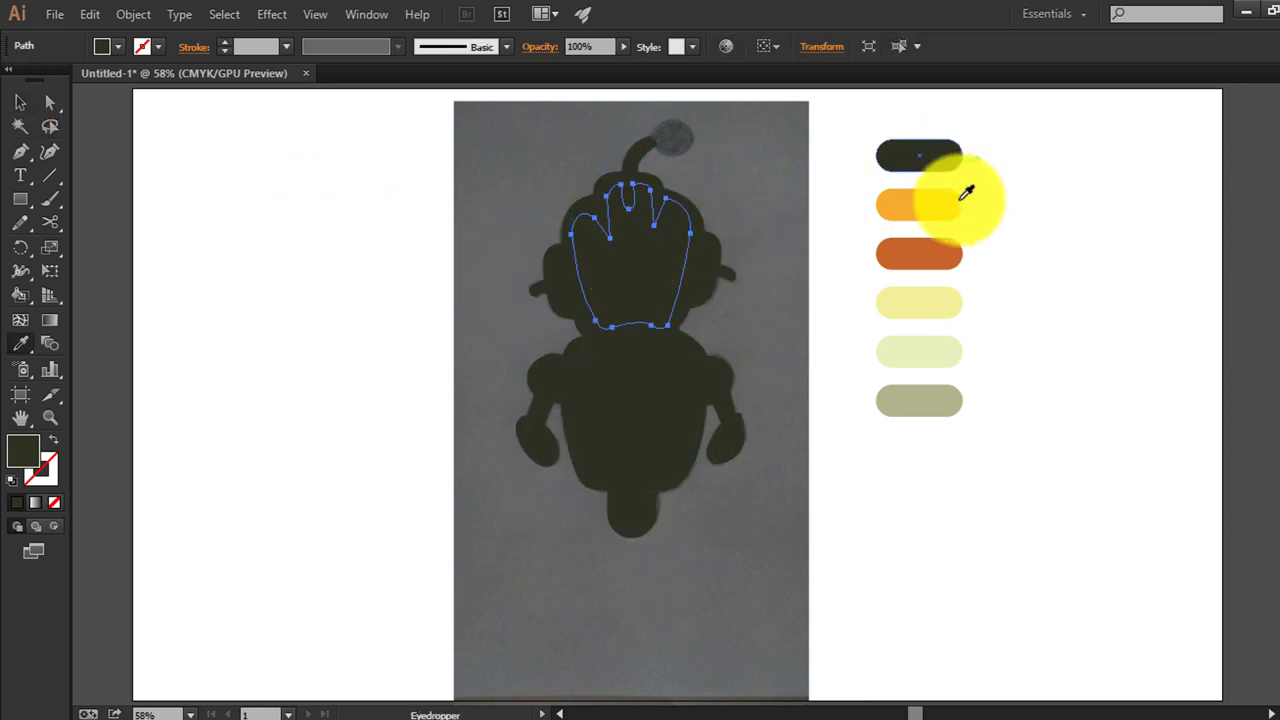
{"action": "left_click", "coordinate": [930, 205]}
{"action": "key", "text": "v"}
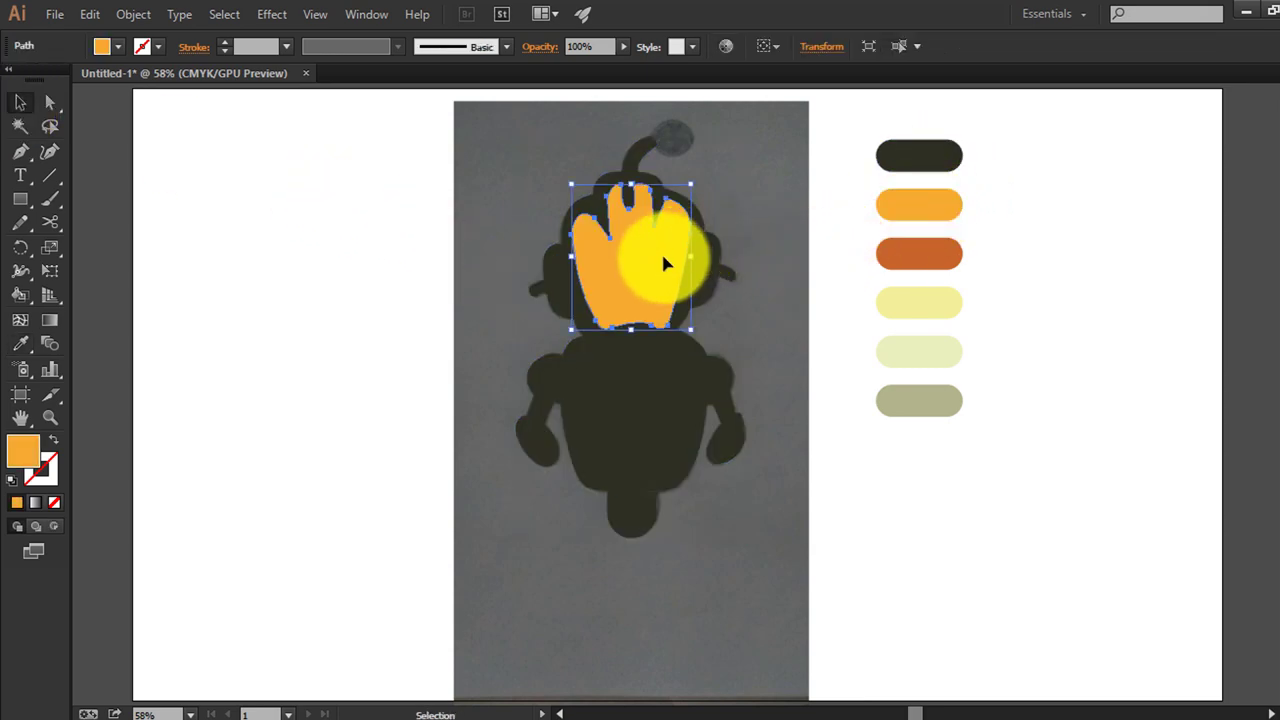
{"action": "left_click", "coordinate": [706, 262]}
{"action": "left_click", "coordinate": [615, 264]}
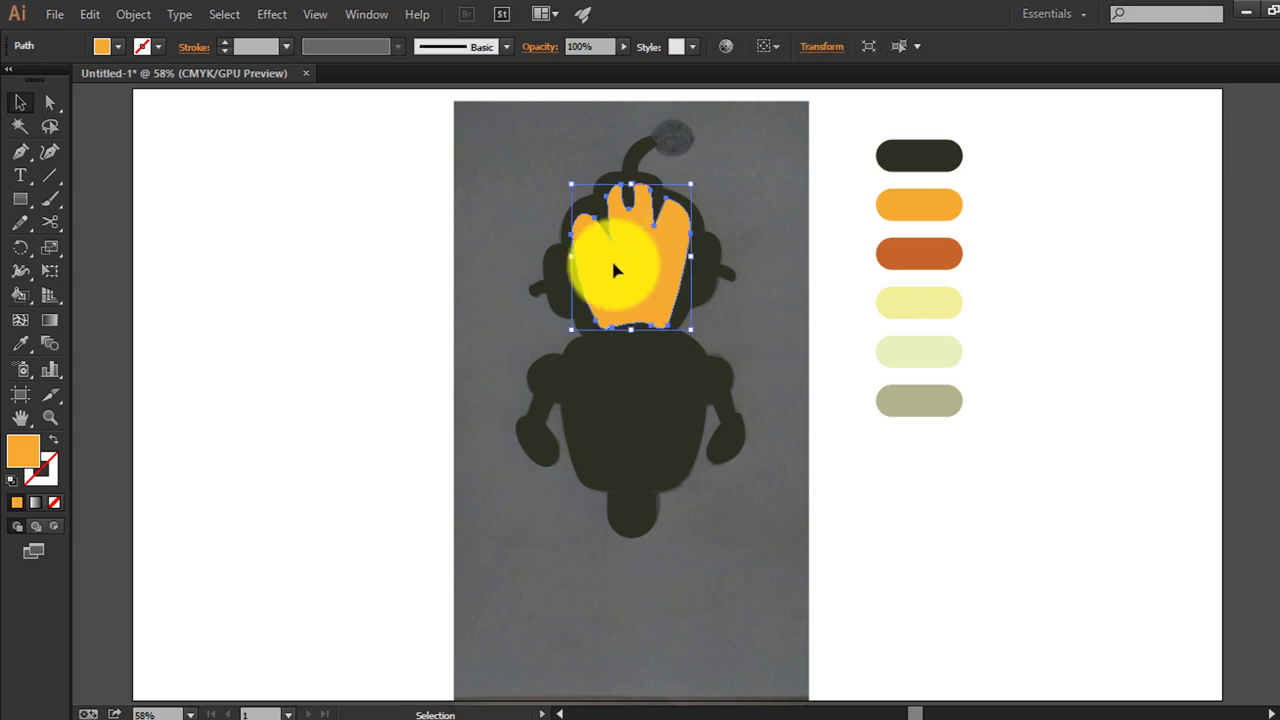
Inspect the face panel's anchors, then select the left ear and dark body paths
{"action": "left_click", "coordinate": [700, 340]}
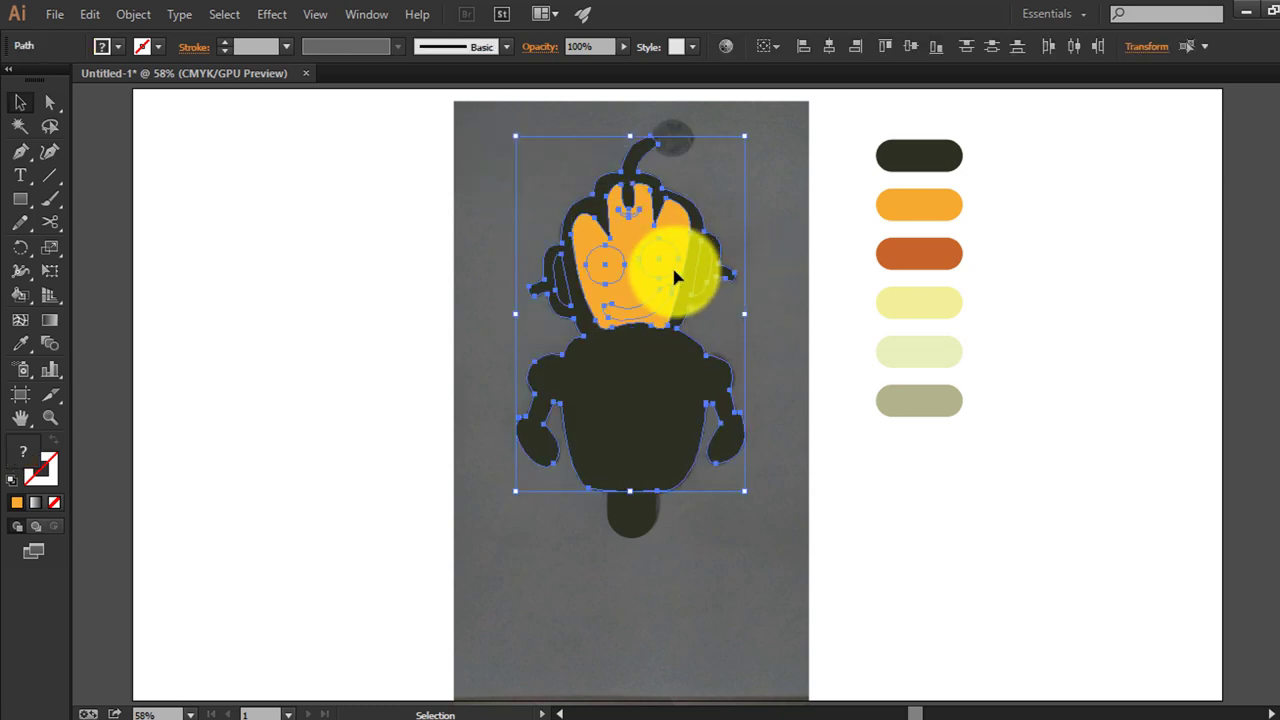
{"action": "left_click", "coordinate": [761, 230]}
{"action": "left_click", "coordinate": [666, 254]}
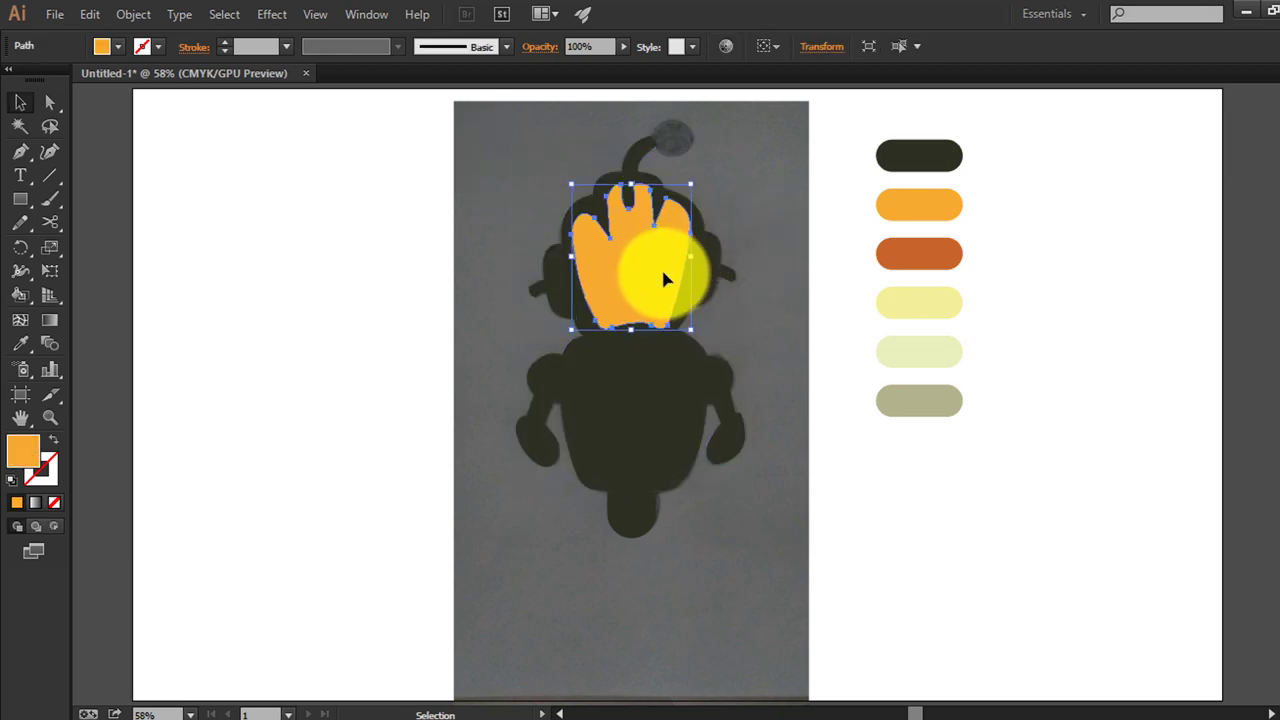
{"action": "key", "text": "a"}
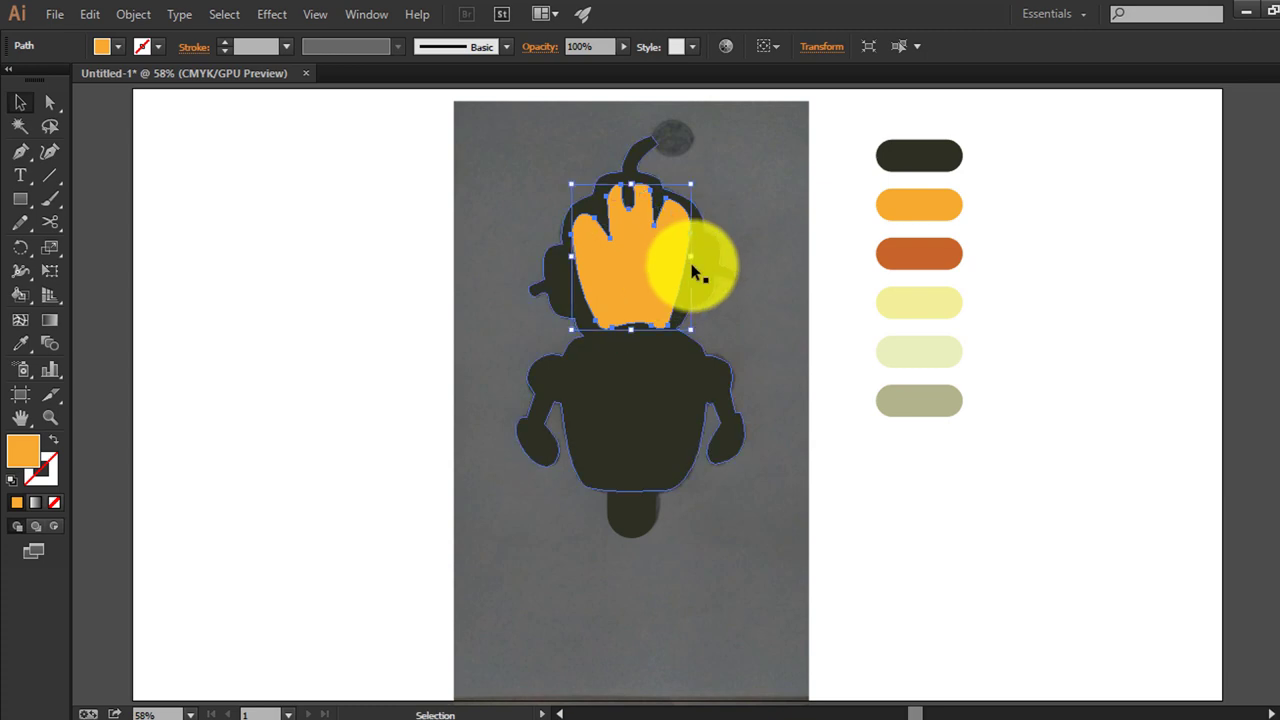
{"action": "left_click", "coordinate": [751, 280]}
{"action": "left_click", "coordinate": [620, 245]}
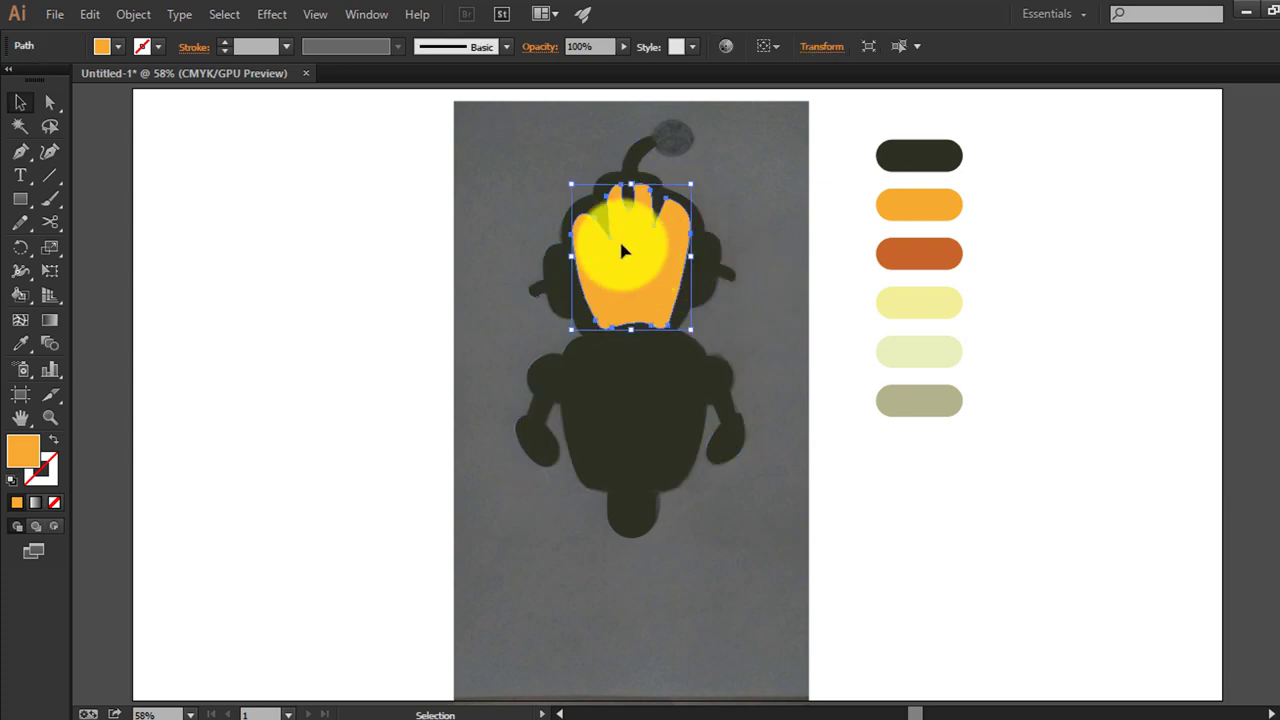
{"action": "key", "text": "ctrl+shift+a"}
{"action": "key", "text": "a"}
{"action": "left_click", "coordinate": [563, 286]}
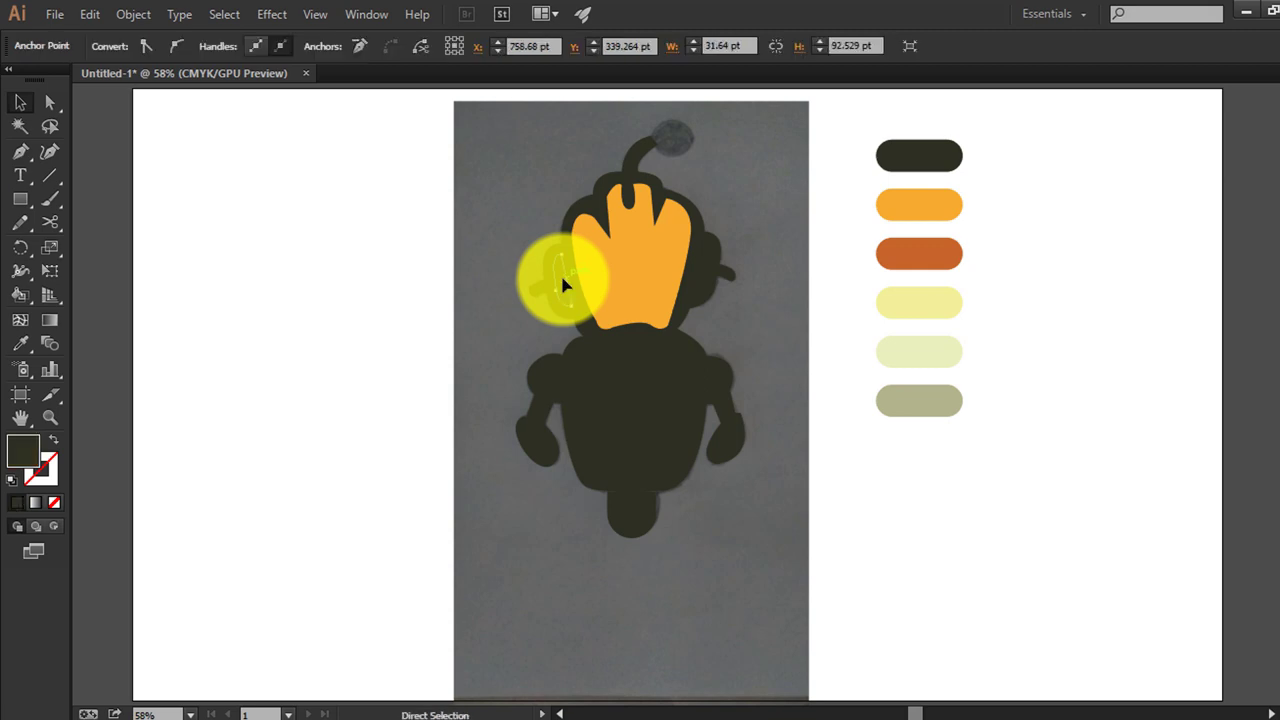
{"action": "key", "text": "v"}
{"action": "left_click", "coordinate": [576, 340]}
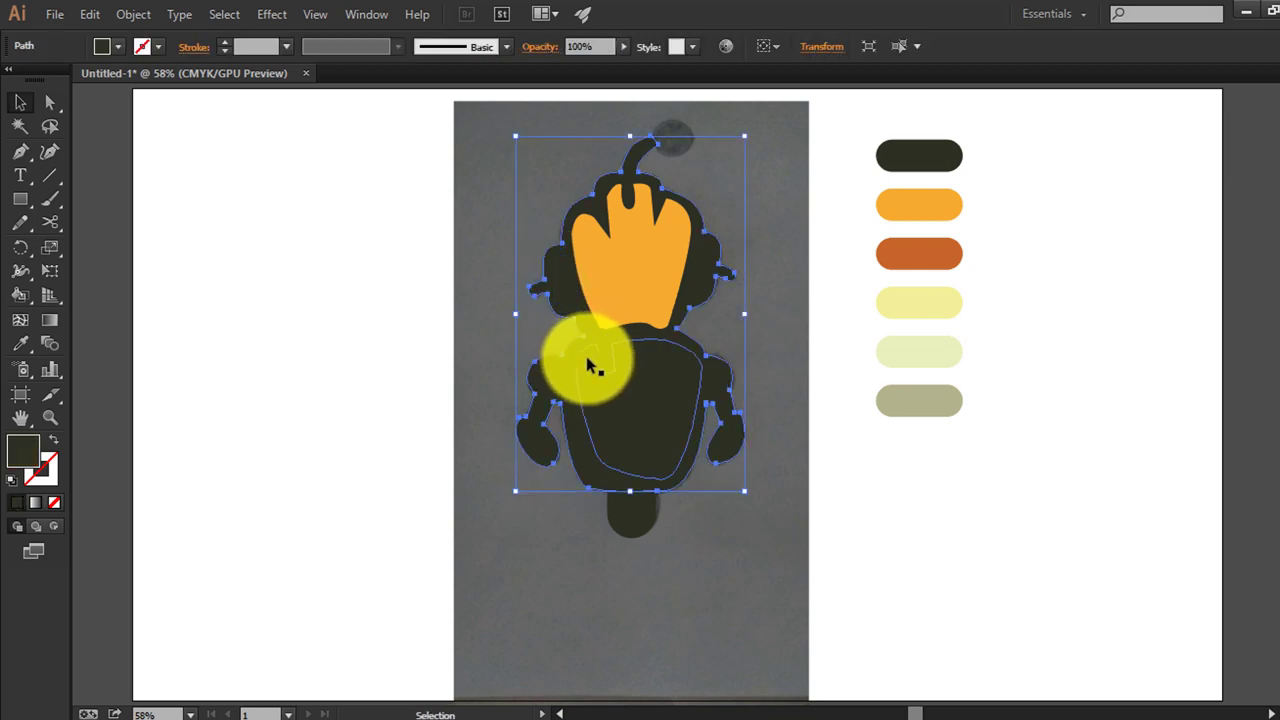
Fill the face's eyes and mouth with the dark palette colour
{"action": "left_click", "coordinate": [397, 314]}
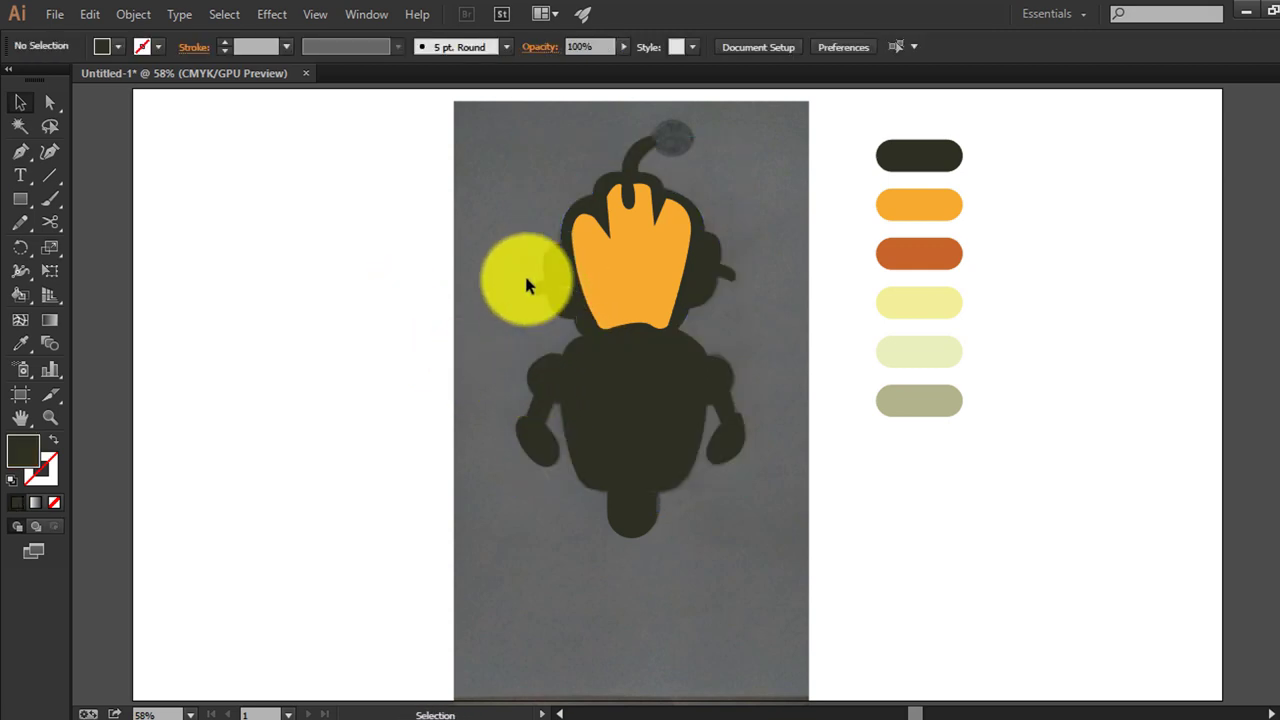
{"action": "left_click", "coordinate": [729, 256]}
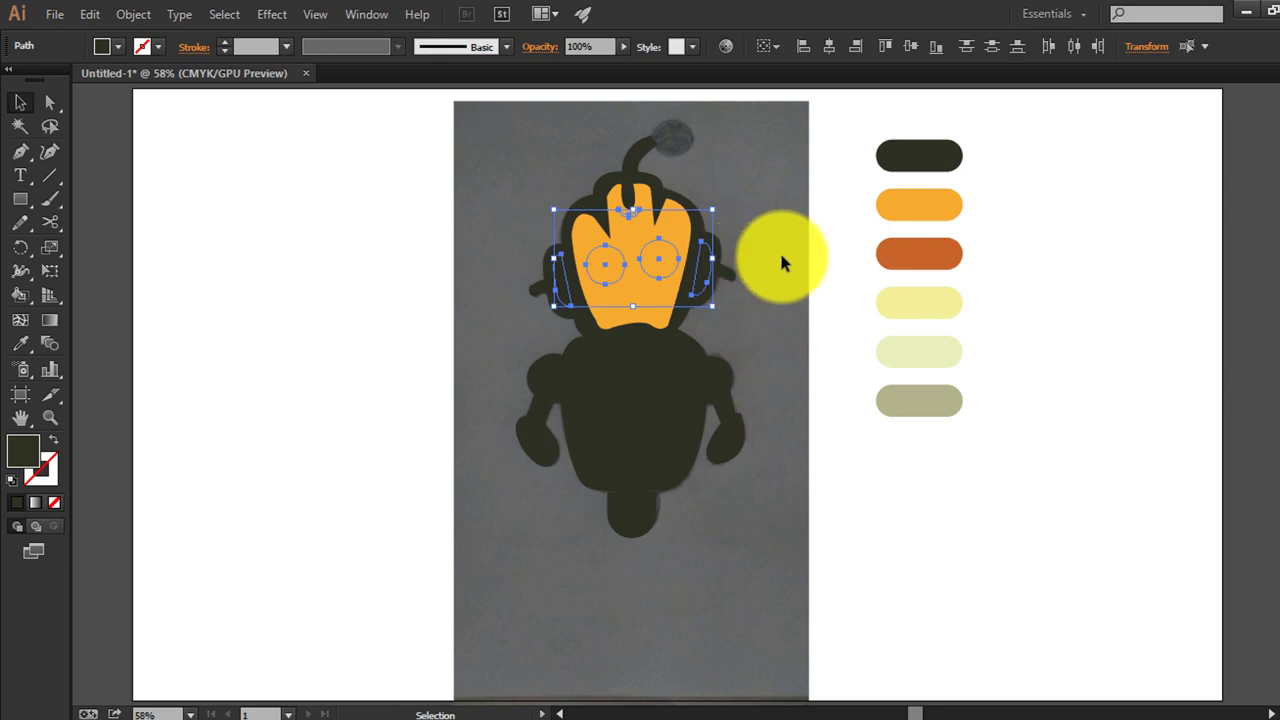
{"action": "key", "text": "i"}
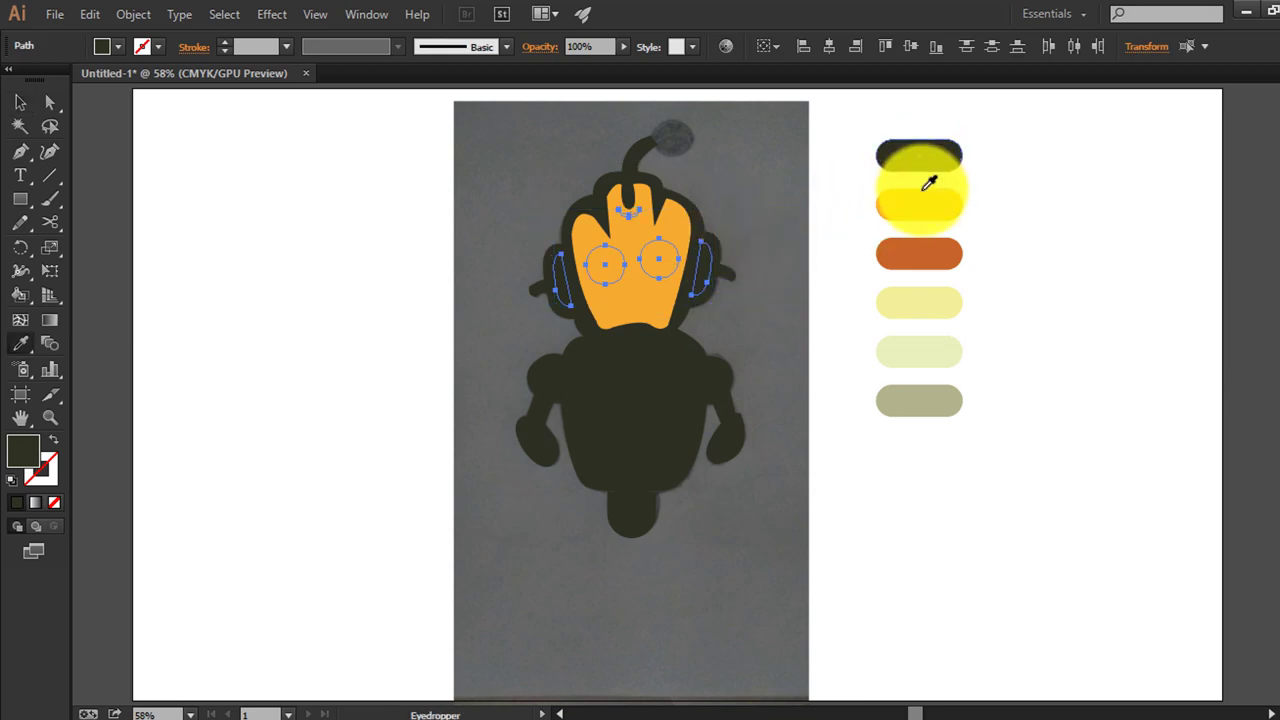
{"action": "left_click", "coordinate": [938, 148]}
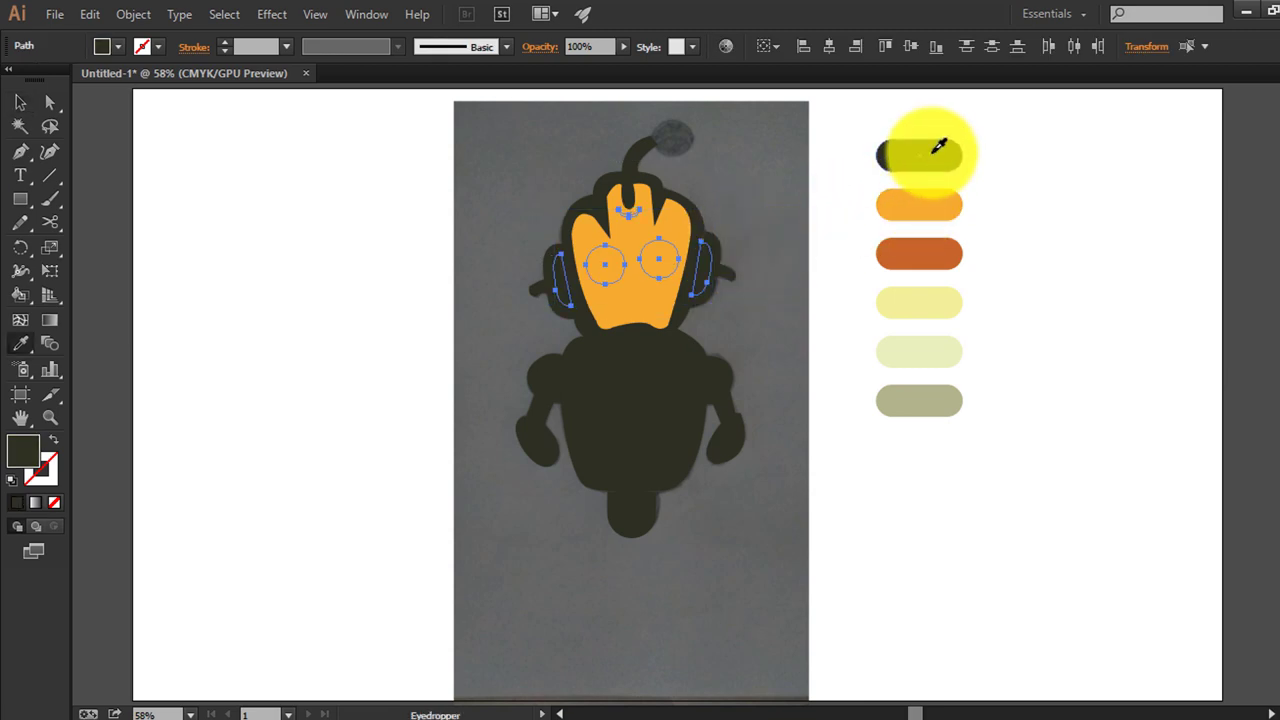
{"action": "key", "text": "v"}
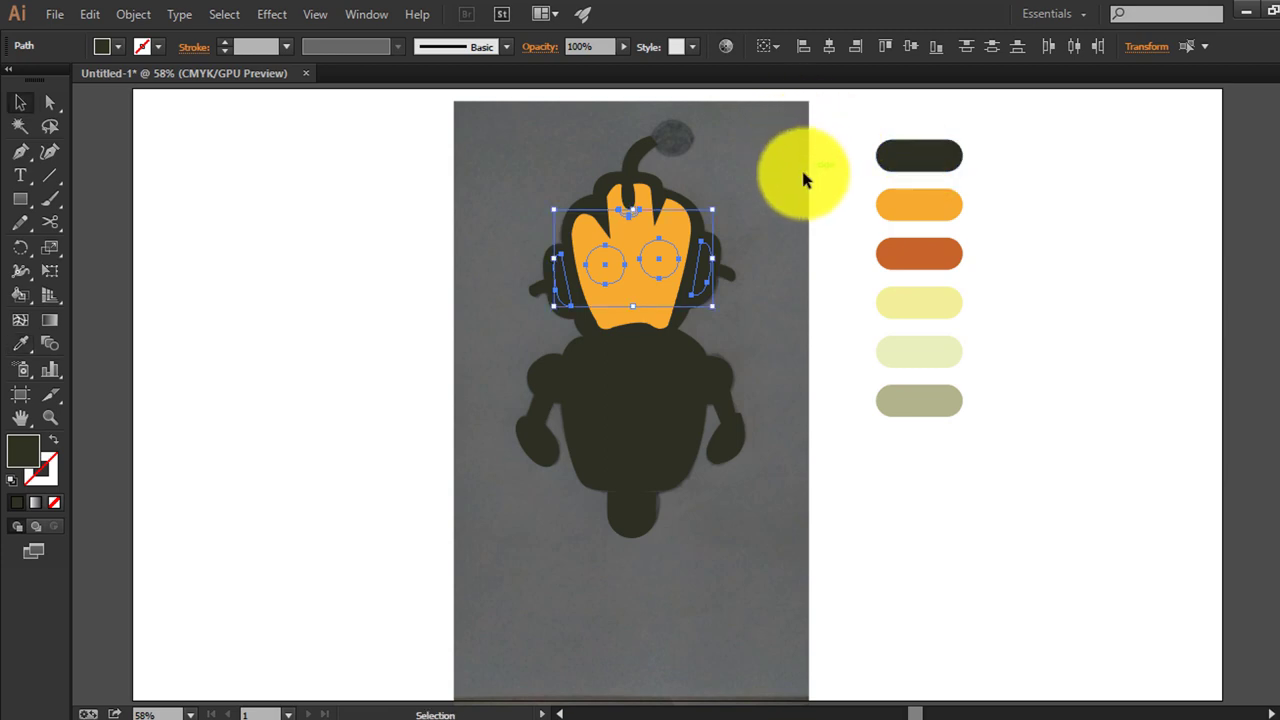
{"action": "left_click", "coordinate": [740, 197]}
Bring the small curved head mark to the front and select the right ear
{"action": "left_click", "coordinate": [629, 223]}
{"action": "key", "text": "i"}
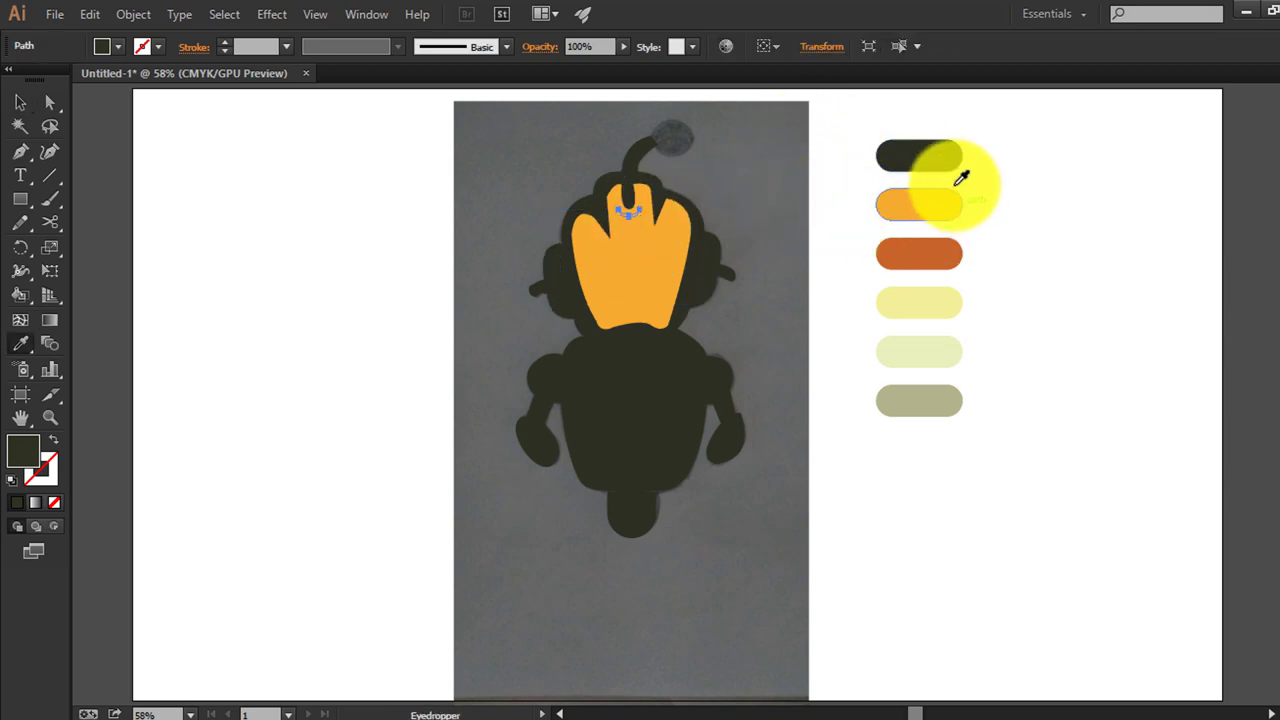
{"action": "right_click", "coordinate": [633, 218]}
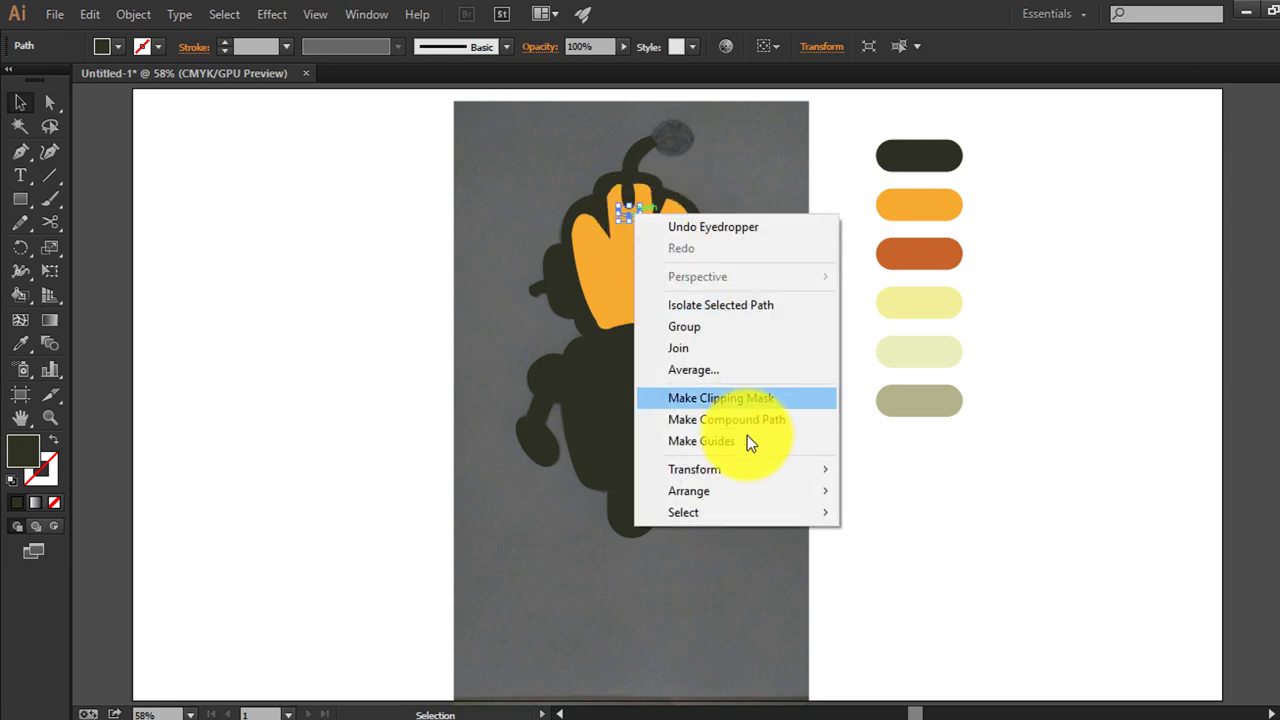
{"action": "left_click", "coordinate": [866, 491]}
{"action": "left_click", "coordinate": [779, 459]}
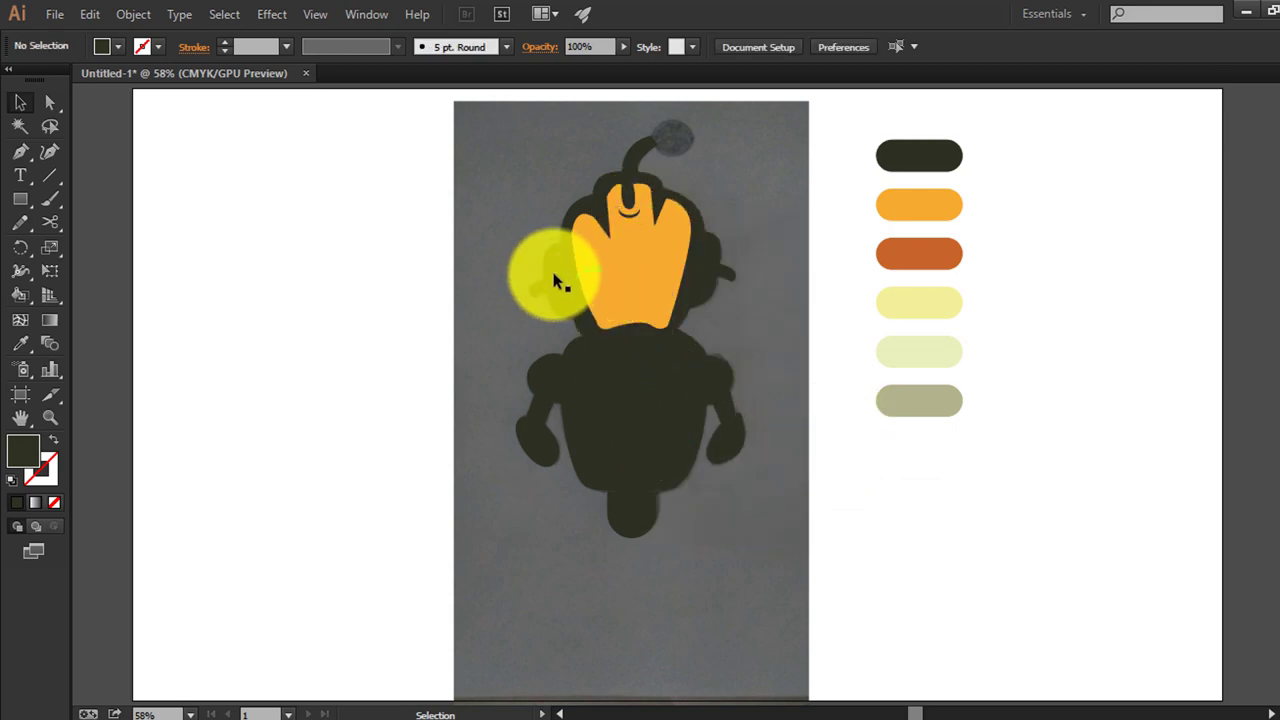
{"action": "left_click", "coordinate": [700, 272], "text": "shift"}
Fill both ears and the body panel with the palette orange
{"action": "key", "text": "i"}
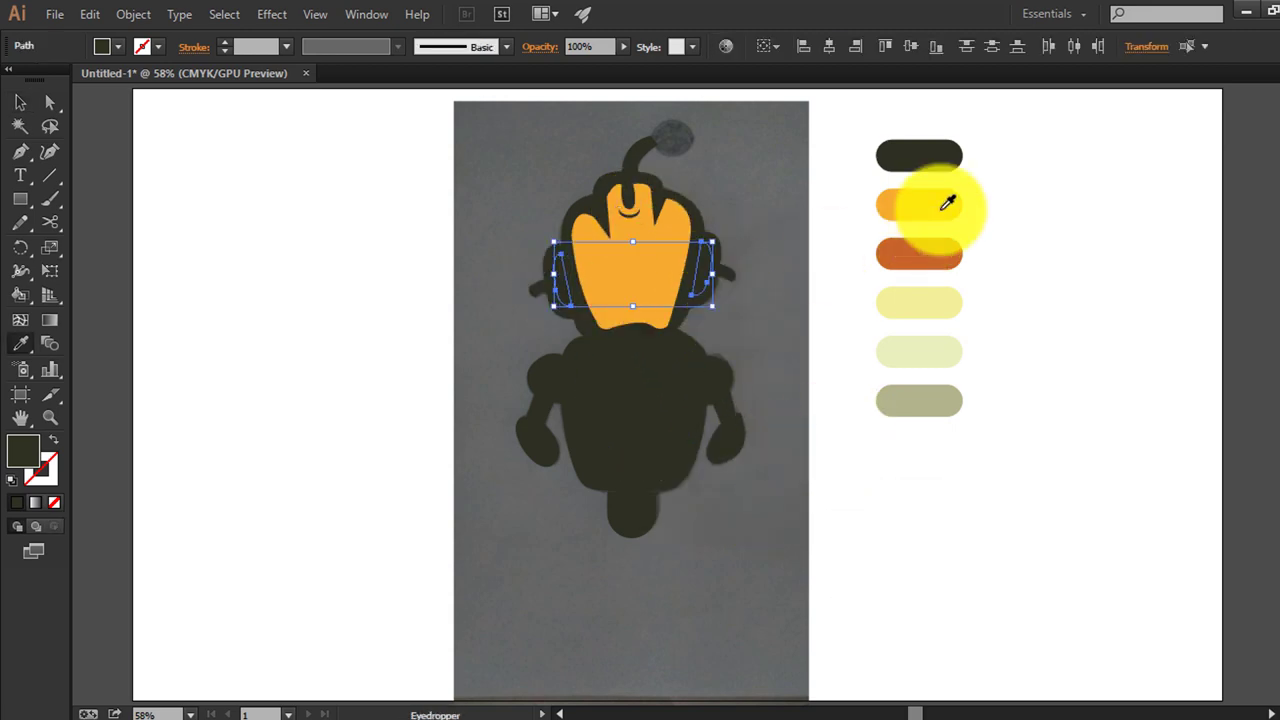
{"action": "left_click", "coordinate": [942, 210]}
{"action": "left_click", "coordinate": [665, 363], "text": "ctrl"}
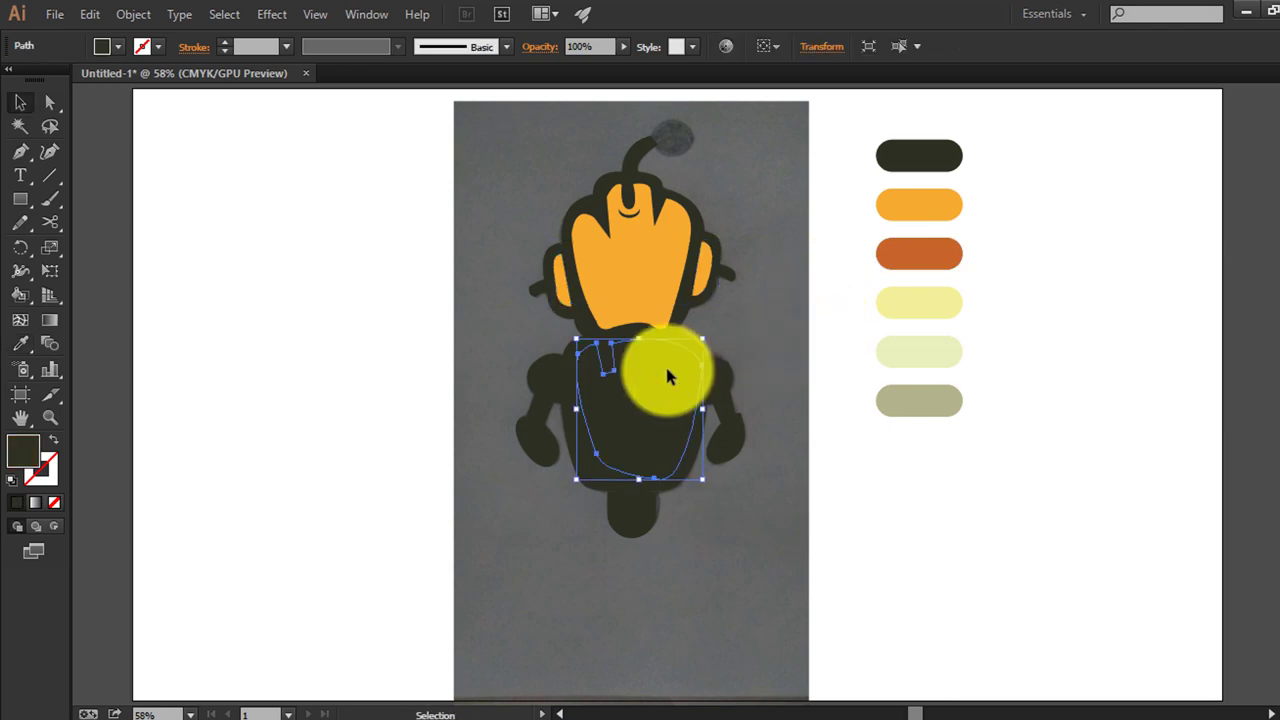
{"action": "left_click", "coordinate": [947, 204]}
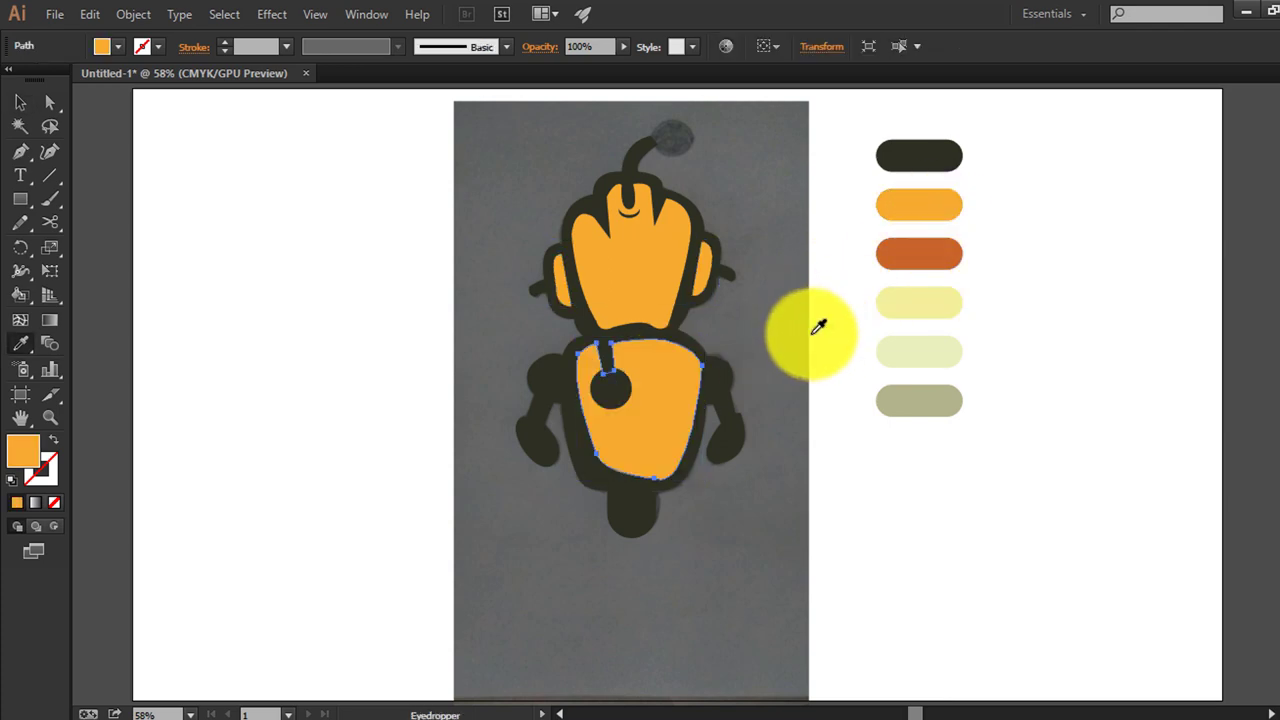
{"action": "left_click", "coordinate": [838, 410], "text": "ctrl"}
Fill both hands with the palette orange
{"action": "left_click", "coordinate": [722, 436]}
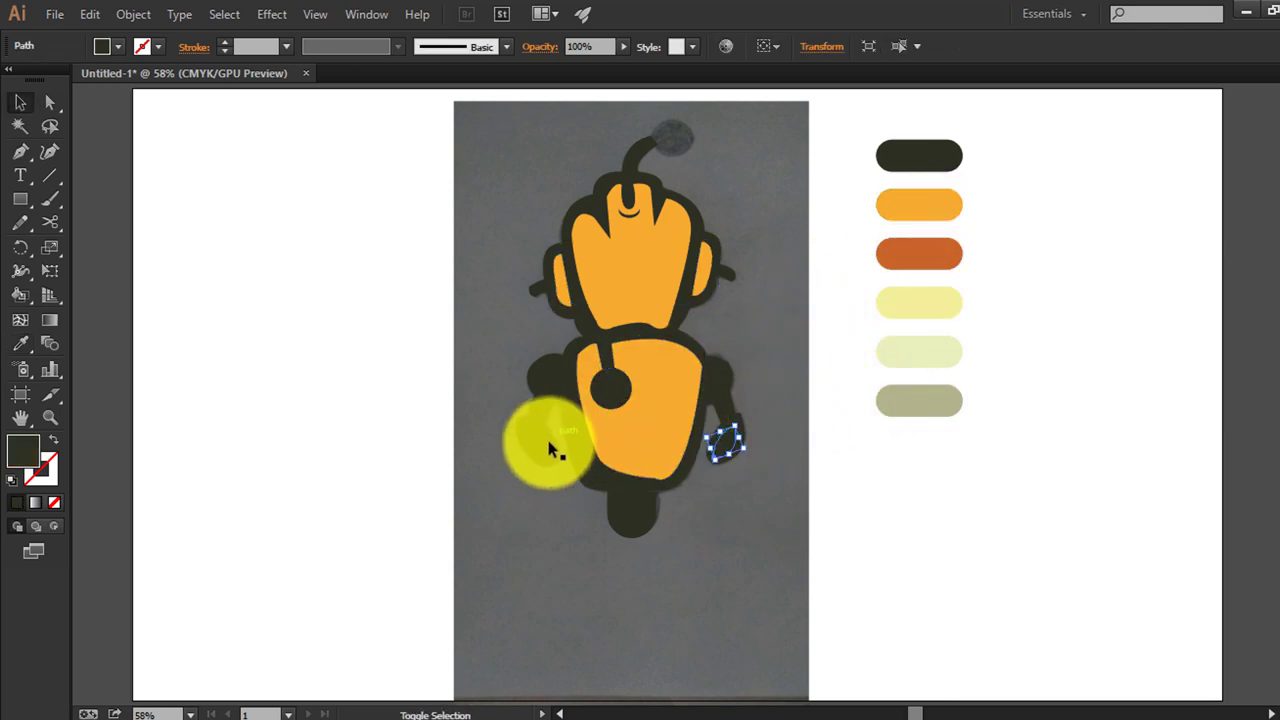
{"action": "left_click", "coordinate": [533, 440], "text": "shift"}
{"action": "left_click", "coordinate": [703, 371]}
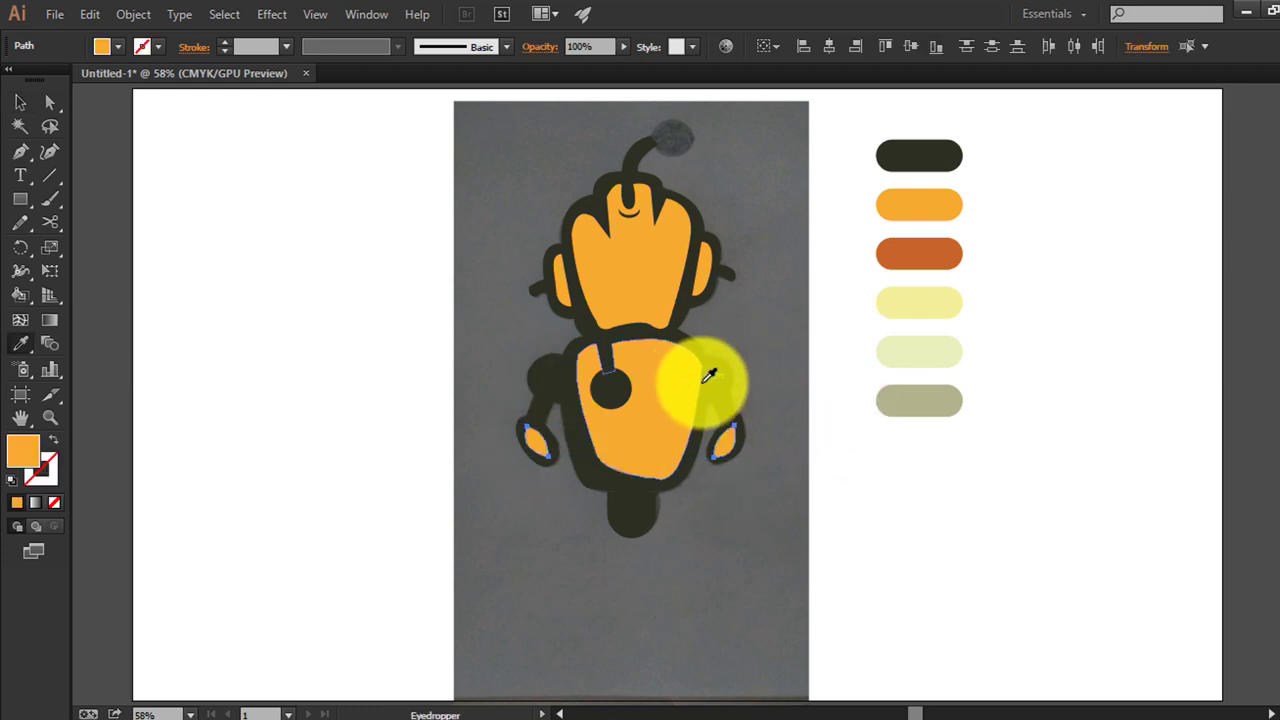
{"action": "left_click", "coordinate": [548, 388], "text": "ctrl"}
Fill both shoulder loops with the palette orange, then select the left eye
{"action": "left_click", "coordinate": [548, 388]}
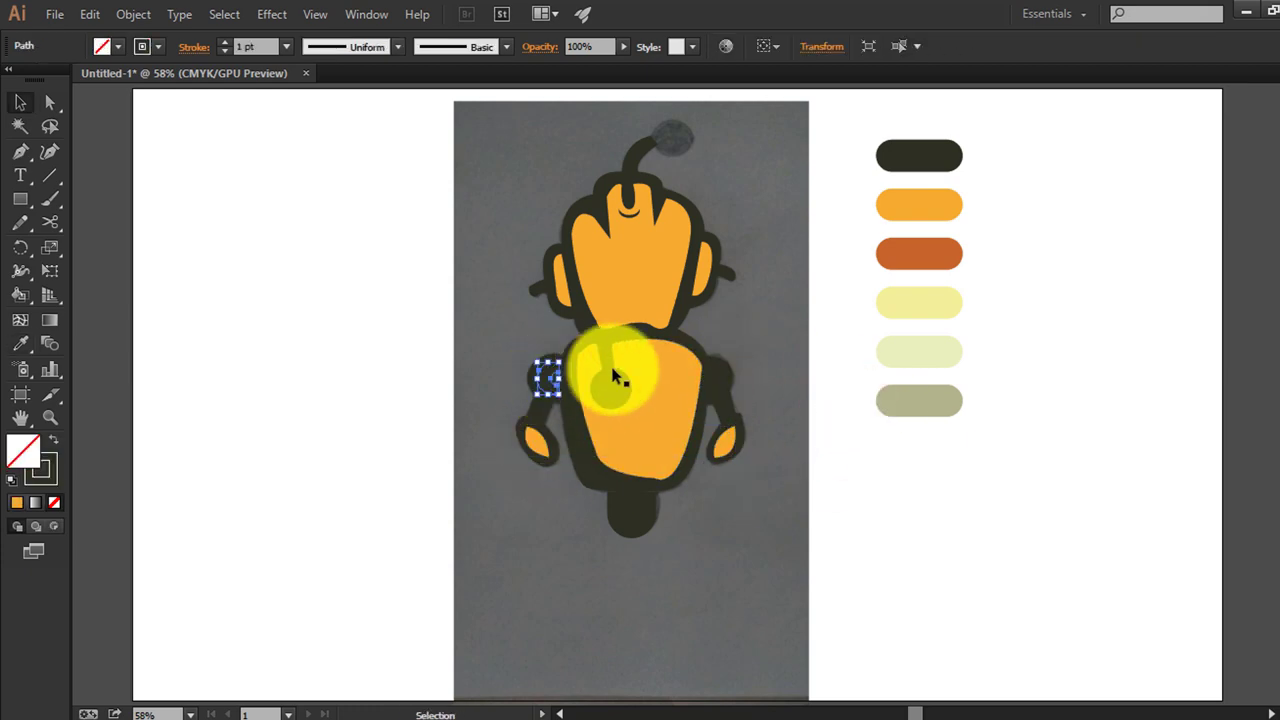
{"action": "left_click", "coordinate": [722, 375], "text": "shift"}
{"action": "key", "text": "i"}
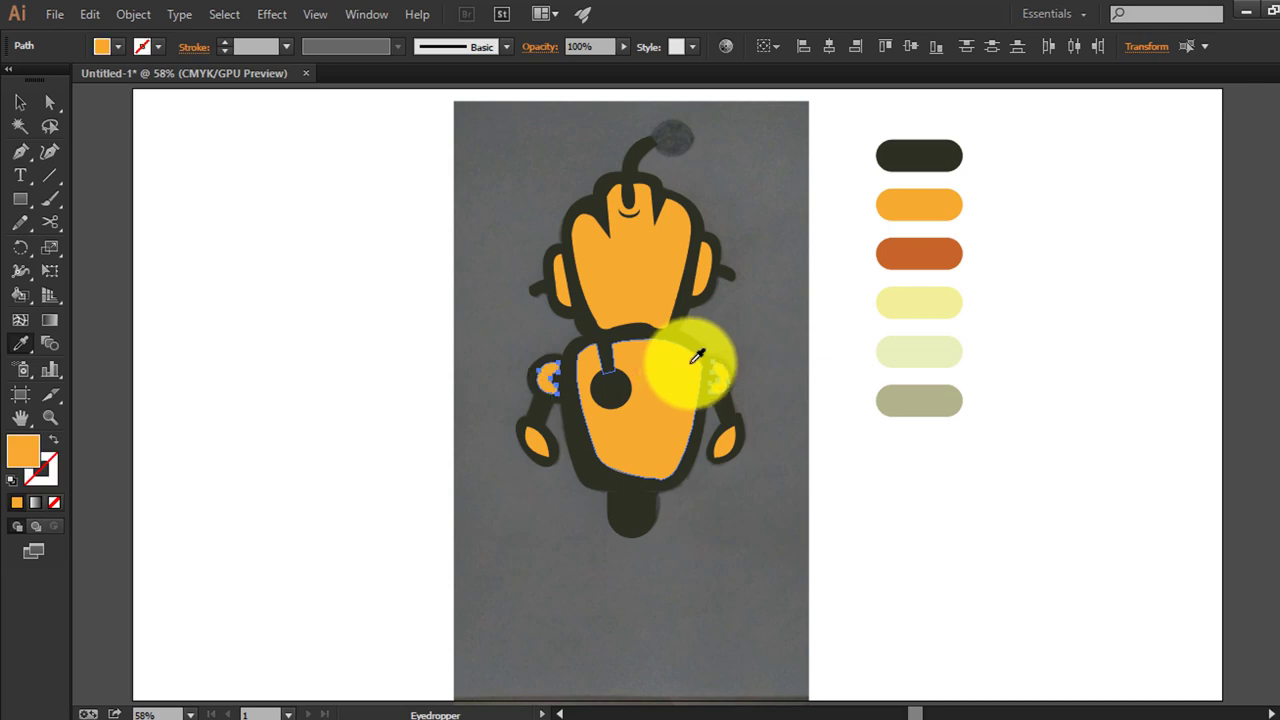
{"action": "key", "text": "v"}
{"action": "left_click", "coordinate": [788, 385]}
{"action": "left_click", "coordinate": [636, 495]}
{"action": "key", "text": "ctrl+shift+a"}
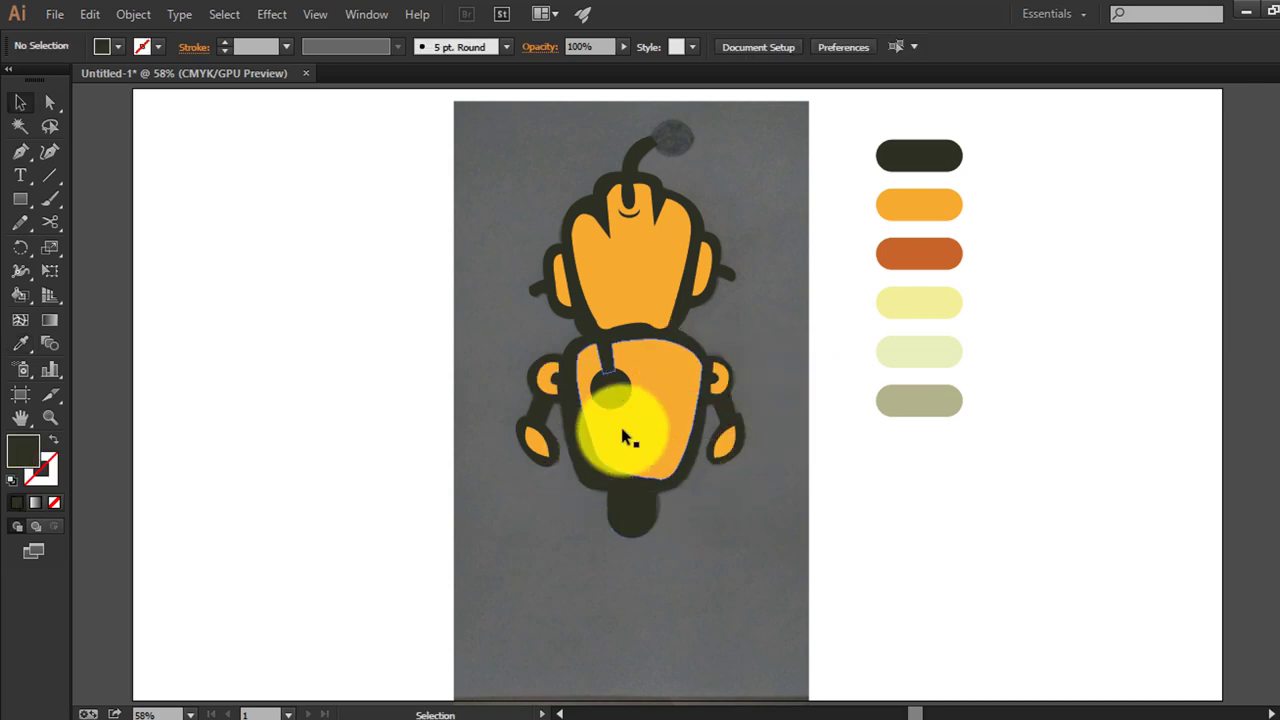
{"action": "left_click", "coordinate": [622, 436]}
{"action": "left_click", "coordinate": [612, 266]}
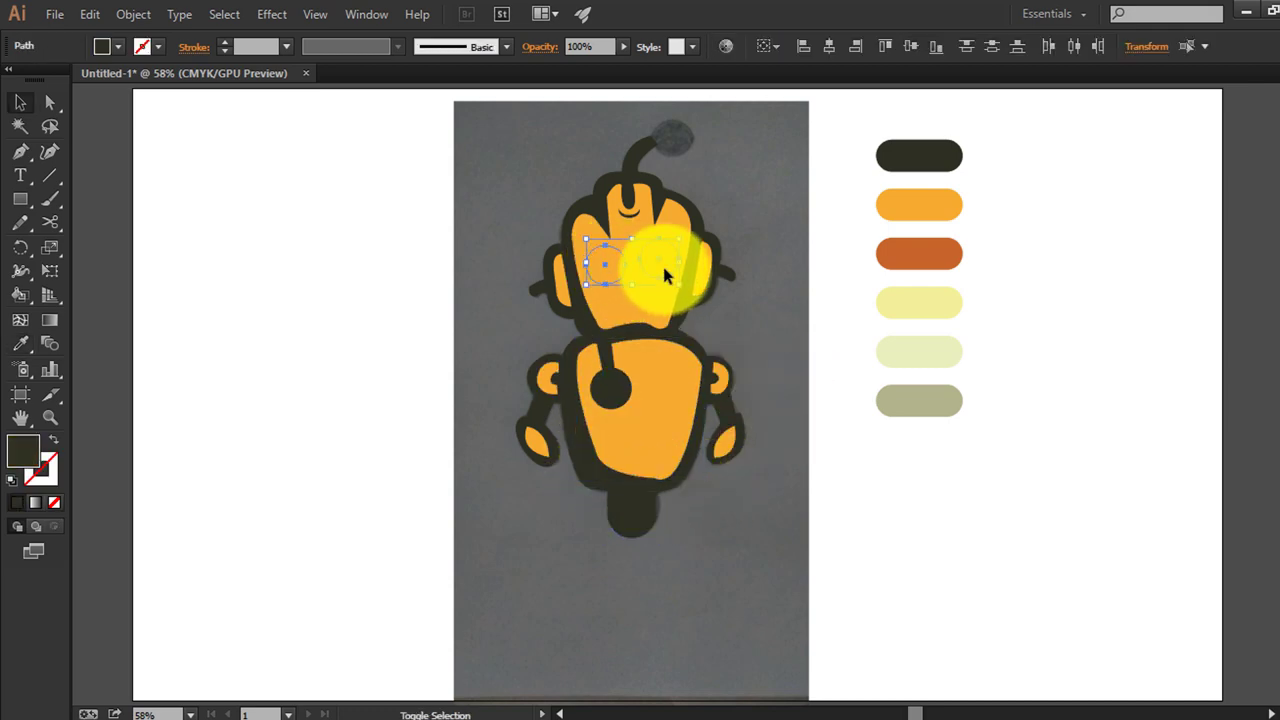
Colour both eyes dark and bring them in front of the head
{"action": "left_click", "coordinate": [664, 272], "text": "shift"}
{"action": "key", "text": "i"}
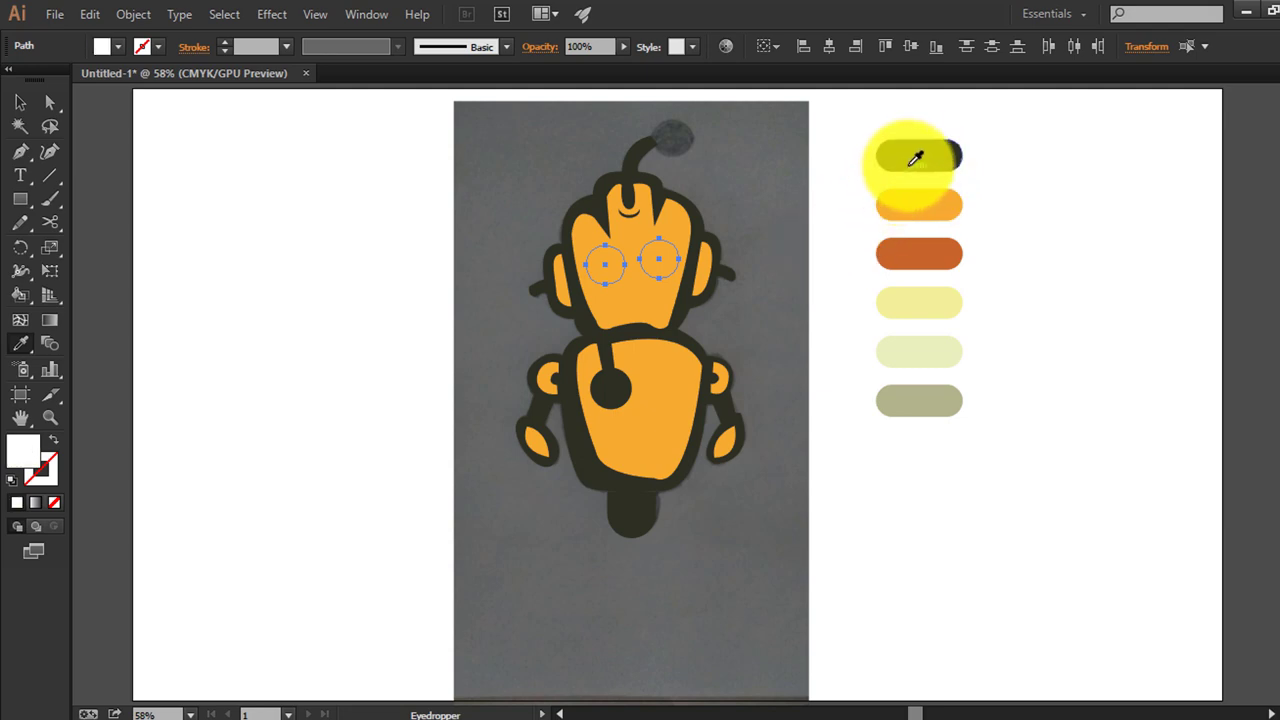
{"action": "key", "text": "v"}
{"action": "right_click", "coordinate": [673, 278]}
{"action": "mouse_move", "coordinate": [760, 528]}
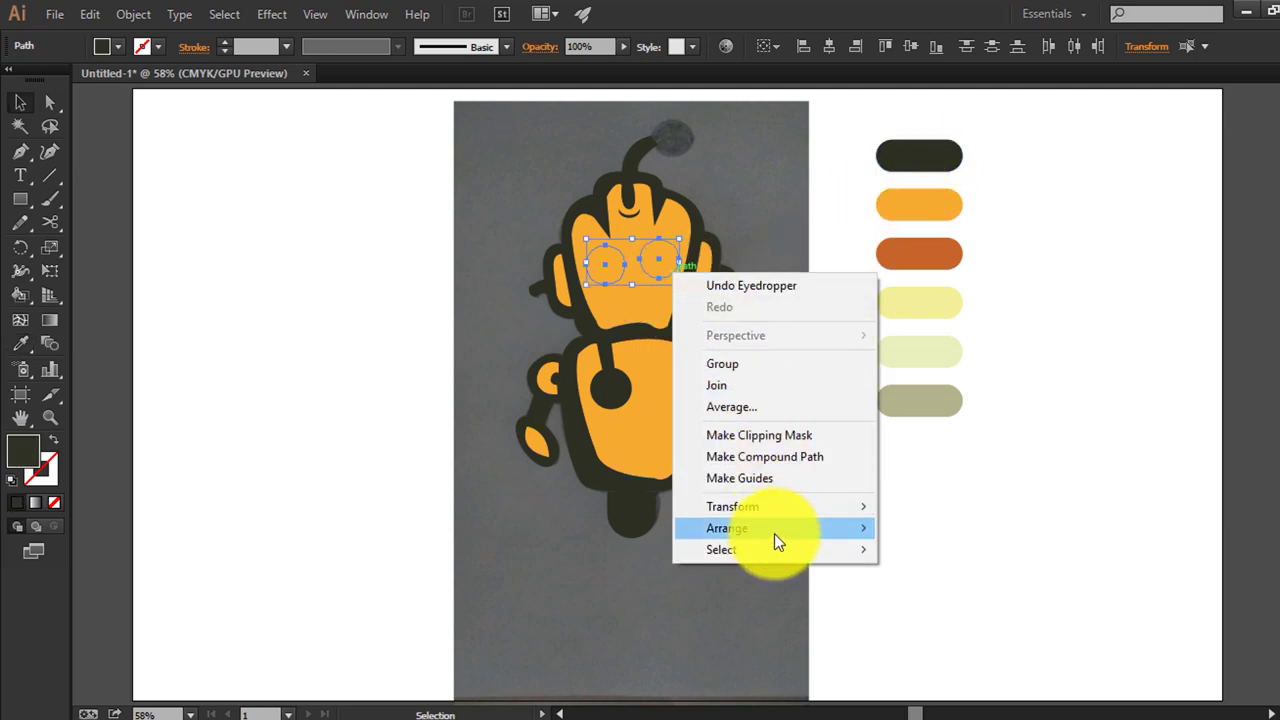
{"action": "left_click", "coordinate": [940, 528]}
Fill the mouth curve with the dark palette colour and bring it to the front
{"action": "left_click", "coordinate": [632, 310]}
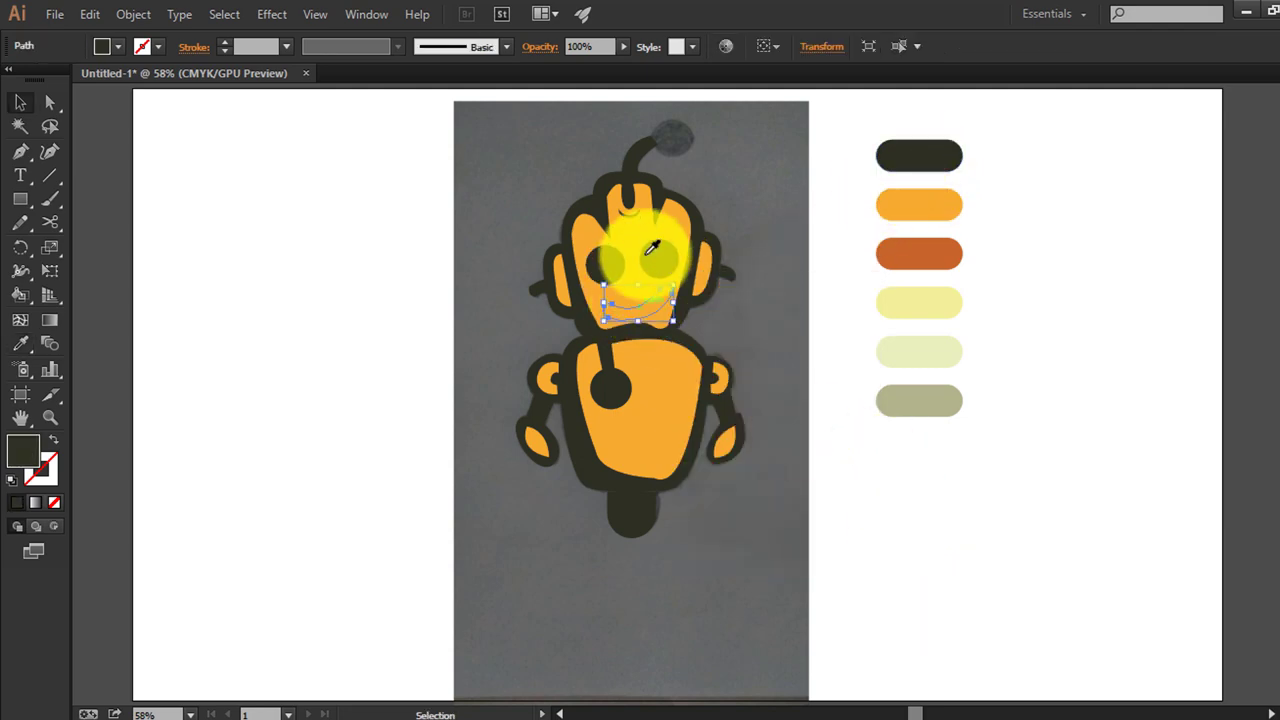
{"action": "key", "text": "i"}
{"action": "left_click", "coordinate": [910, 152]}
{"action": "key", "text": "v"}
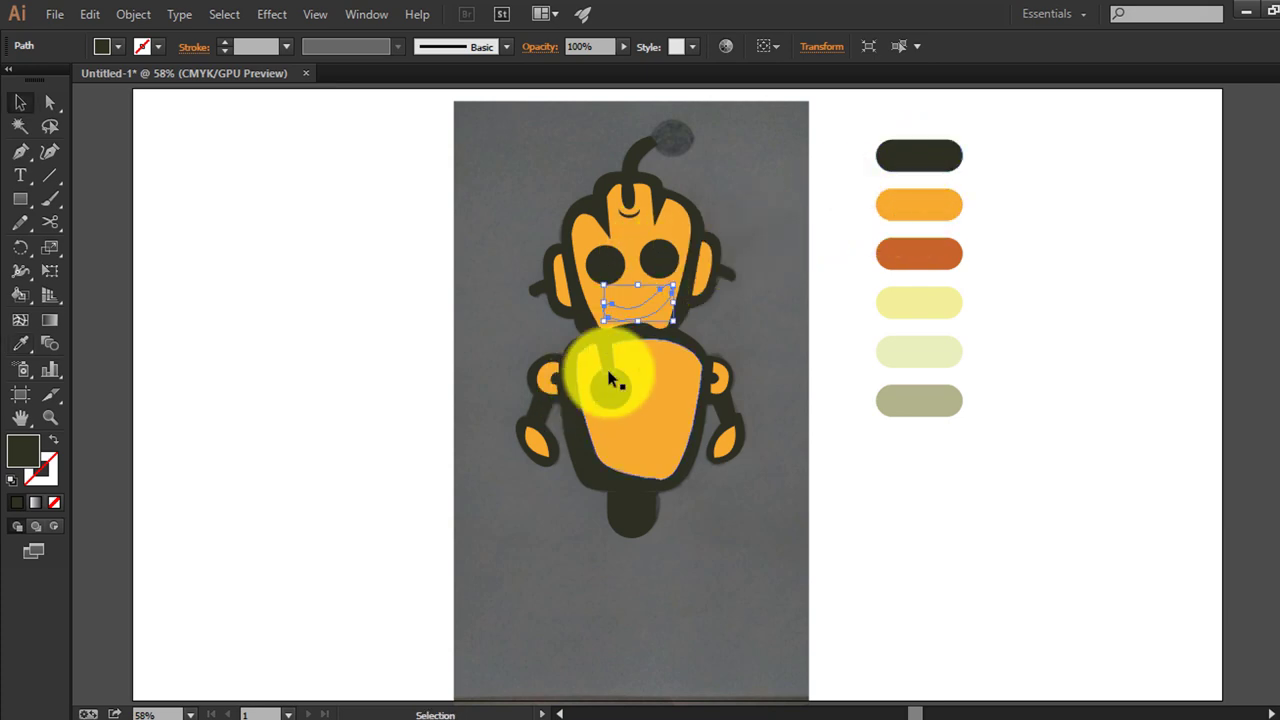
{"action": "right_click", "coordinate": [641, 317]}
{"action": "left_click", "coordinate": [967, 582]}
{"action": "left_click", "coordinate": [877, 463]}
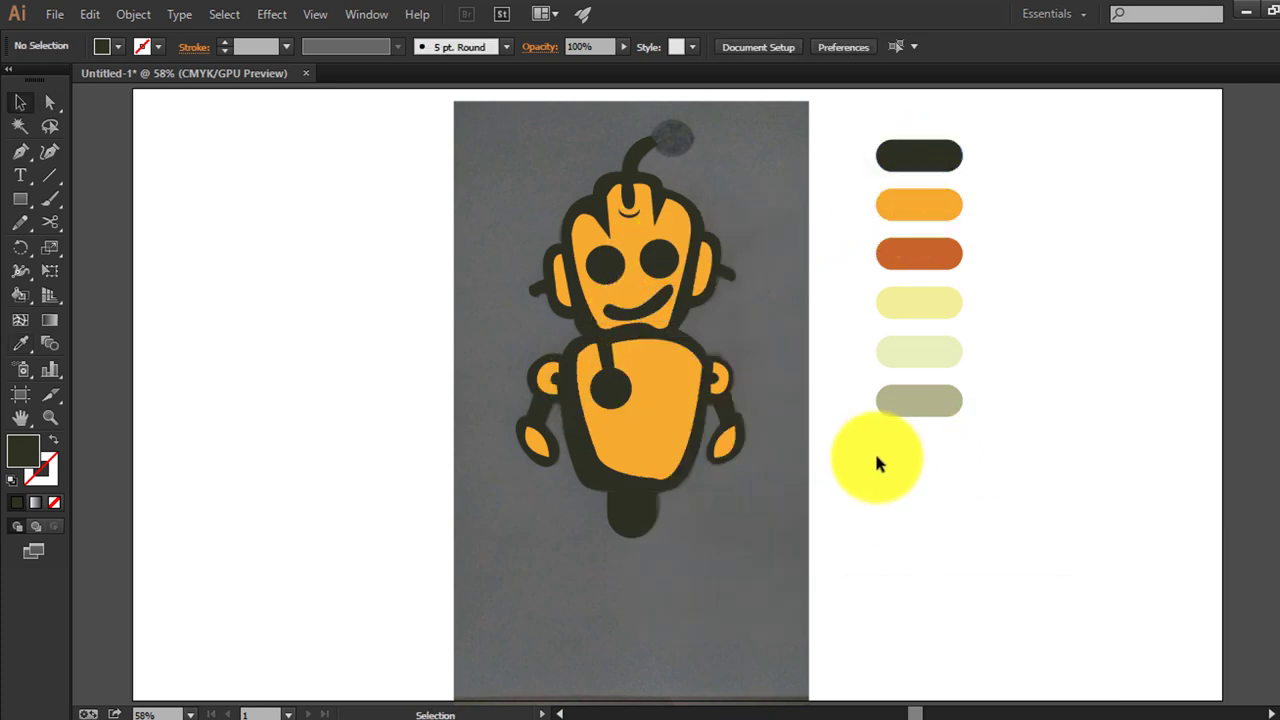
Copy the body's small dark circle up onto the antenna tip
{"action": "left_click", "coordinate": [660, 405]}
{"action": "left_click", "coordinate": [663, 143]}
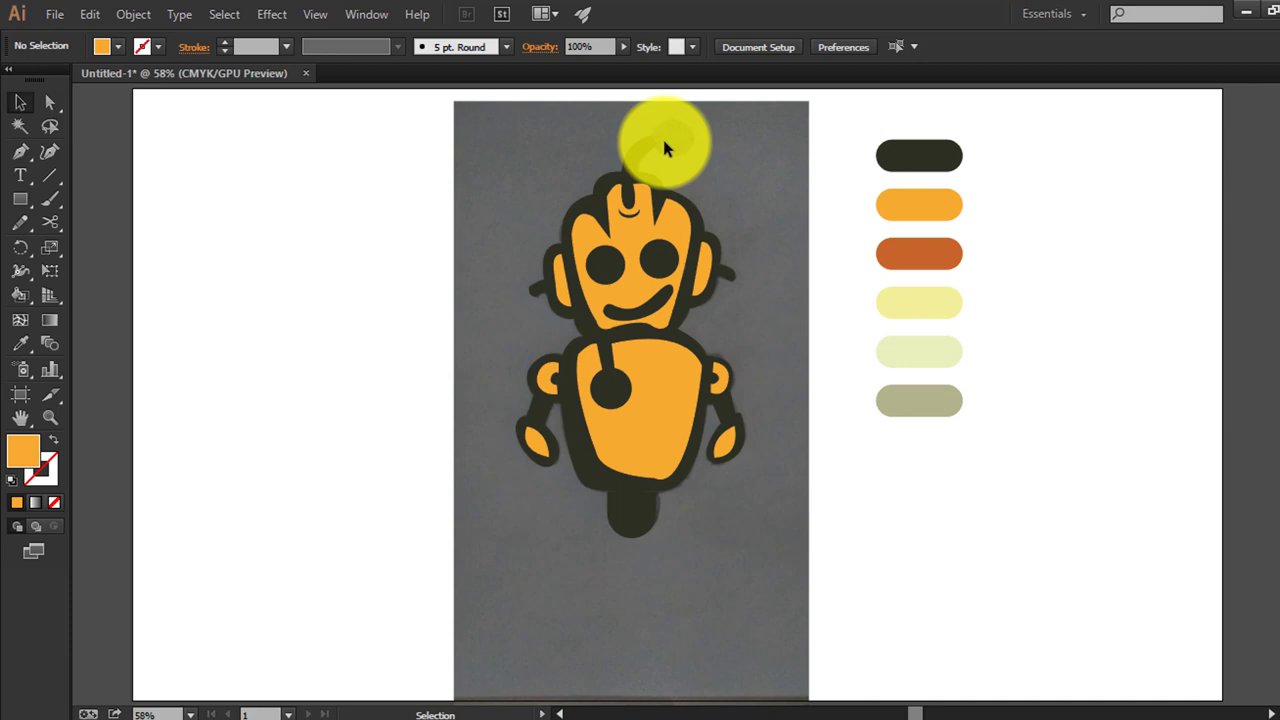
{"action": "left_click", "coordinate": [622, 390]}
{"action": "left_click_drag", "start_coordinate": [630, 400], "coordinate": [699, 146]}
Place a copy of the orange body panel to the right of the artboard
{"action": "left_click", "coordinate": [756, 197]}
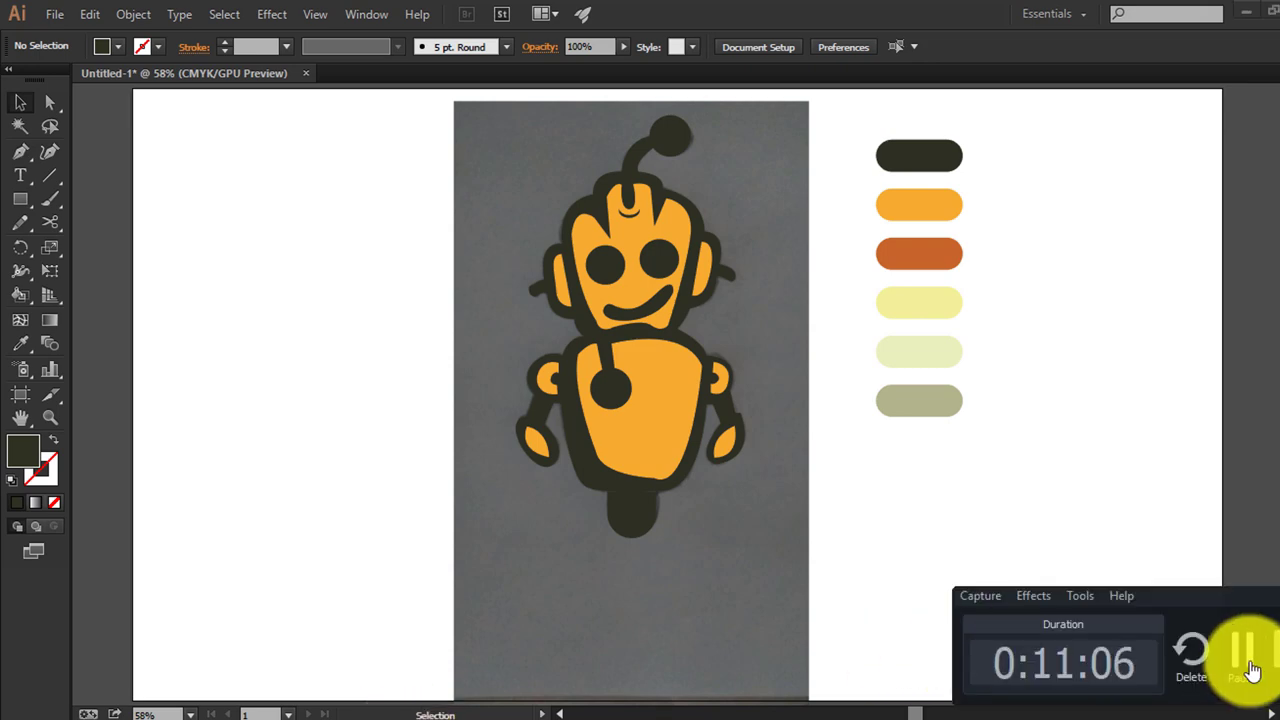
{"action": "left_click", "coordinate": [1103, 519]}
{"action": "key", "text": "ctrl+plus"}
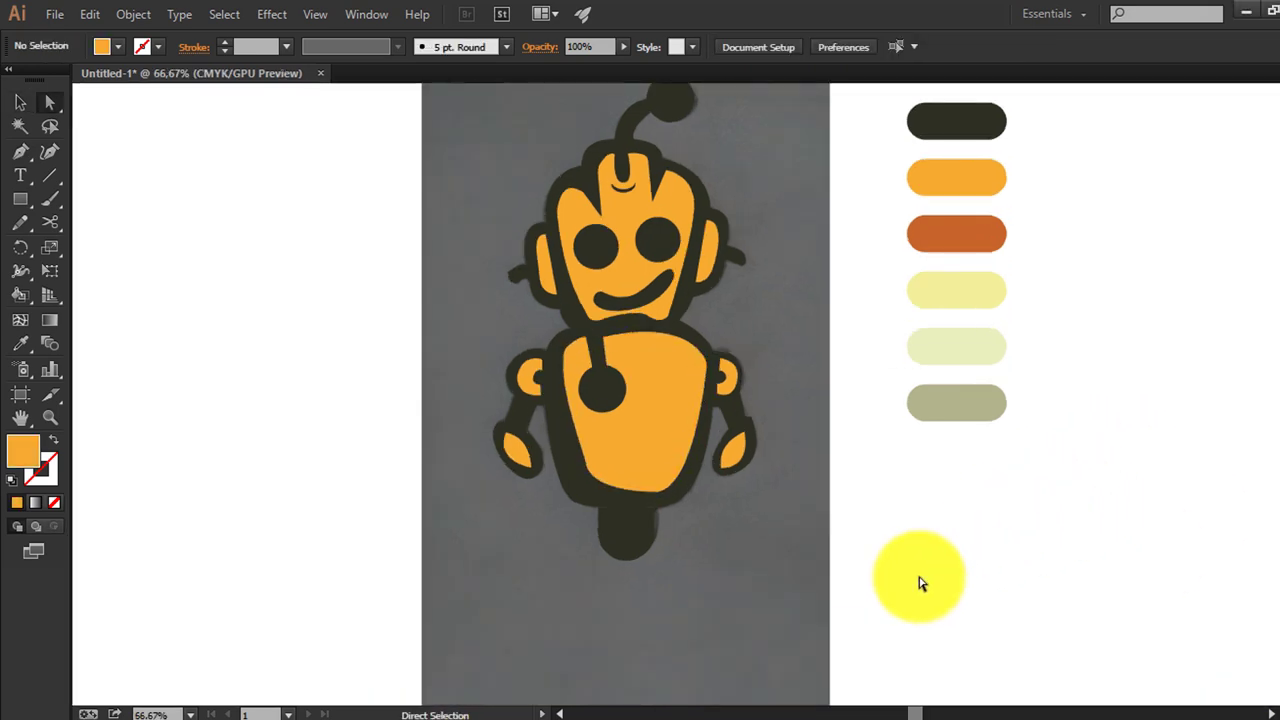
{"action": "left_click", "coordinate": [643, 423]}
{"action": "mouse_move", "coordinate": [691, 463]}
{"action": "left_mouse_down"}
{"action": "mouse_move", "coordinate": [1053, 568]}
{"action": "mouse_move", "coordinate": [1213, 500]}
{"action": "left_mouse_up"}
{"action": "key", "text": "p"}
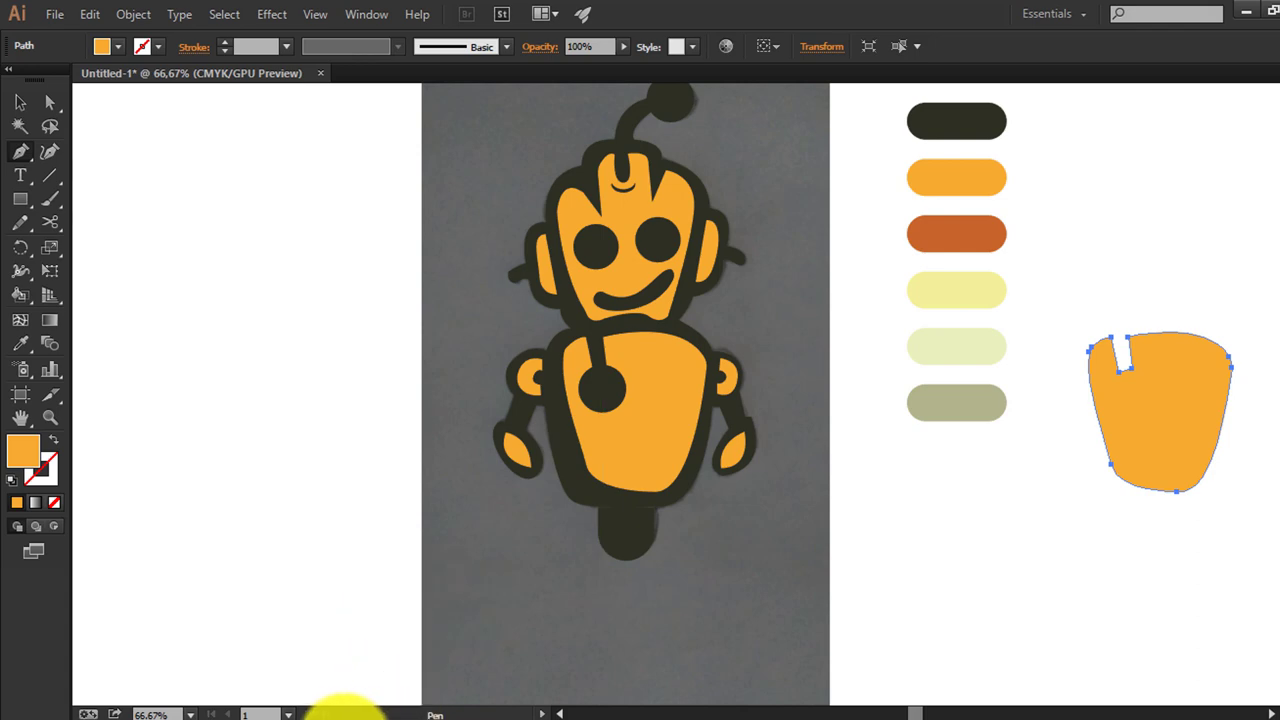
Try several curved paths from the panel's top-left notch, undoing each attempt
{"action": "left_click", "coordinate": [1249, 563], "text": "ctrl"}
{"action": "left_click", "coordinate": [1158, 437], "text": "ctrl"}
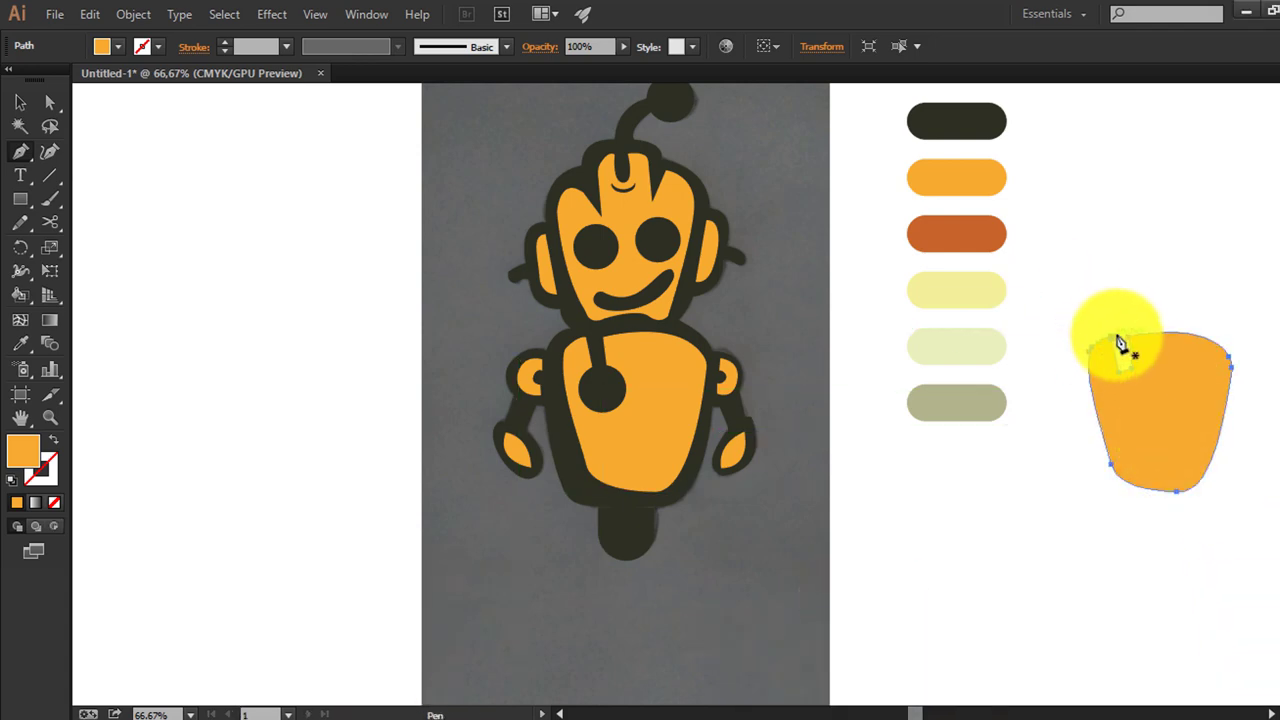
{"action": "left_click", "coordinate": [1112, 305], "text": "ctrl"}
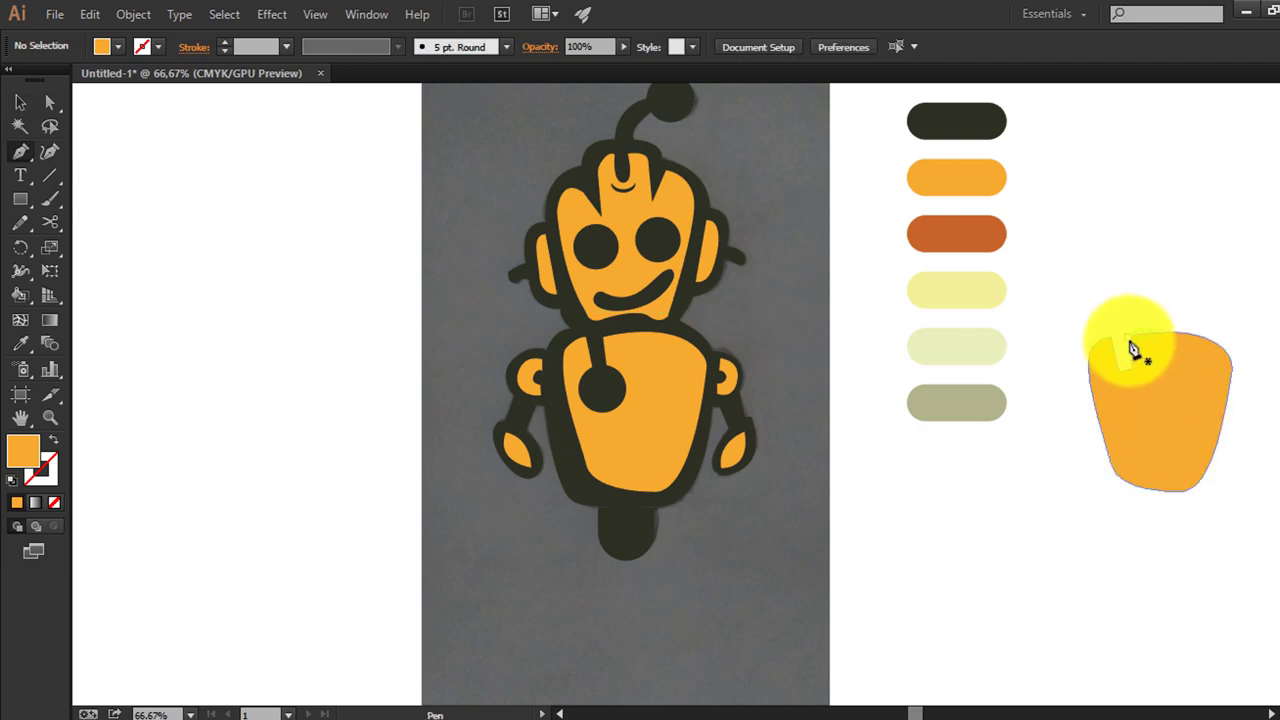
{"action": "left_click", "coordinate": [1128, 339]}
{"action": "left_click_drag", "start_coordinate": [1212, 451], "coordinate": [1211, 552]}
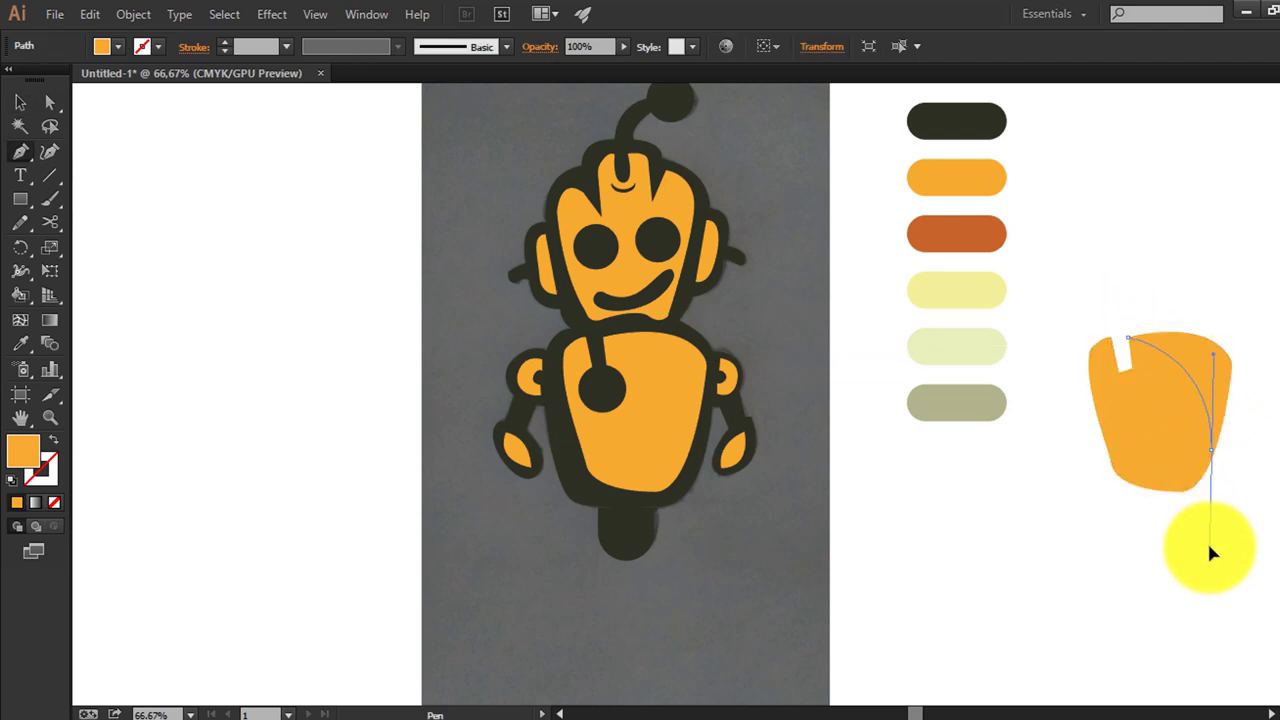
{"action": "key", "text": "ctrl+z"}
{"action": "left_click_drag", "start_coordinate": [1231, 462], "coordinate": [1243, 556]}
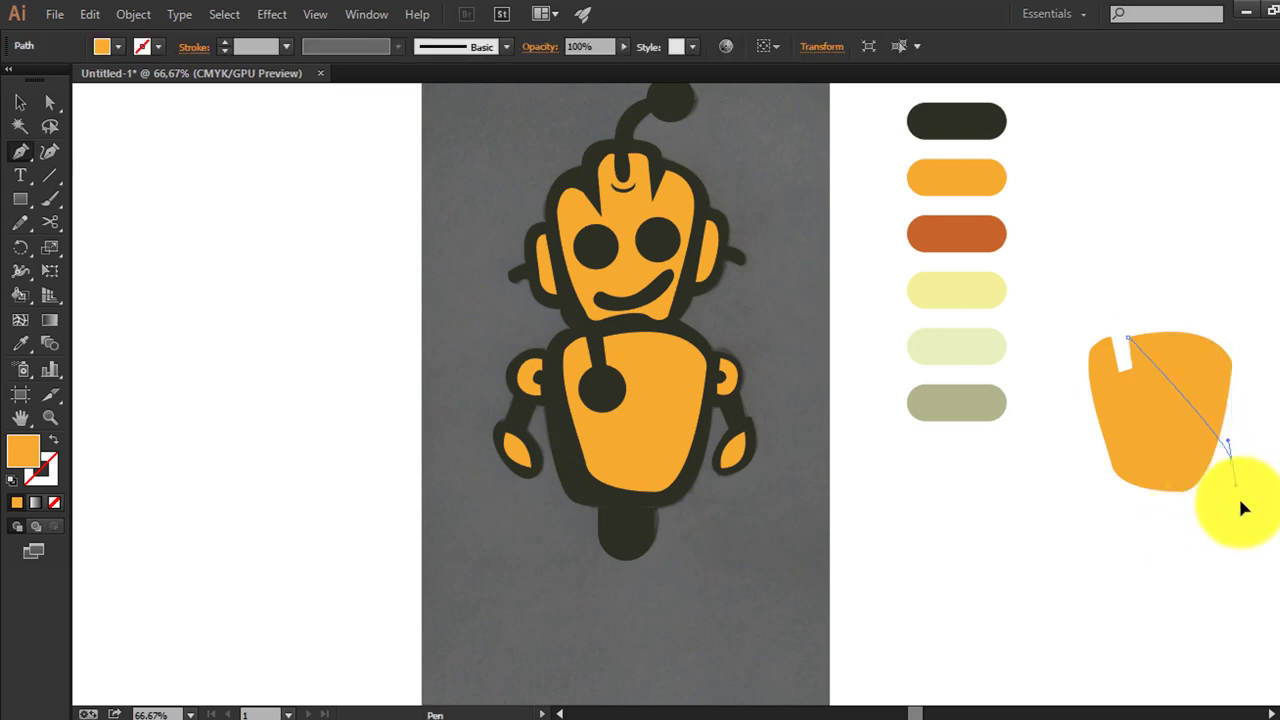
{"action": "key", "text": "ctrl+z"}
{"action": "left_click_drag", "start_coordinate": [1231, 501], "coordinate": [1213, 540]}
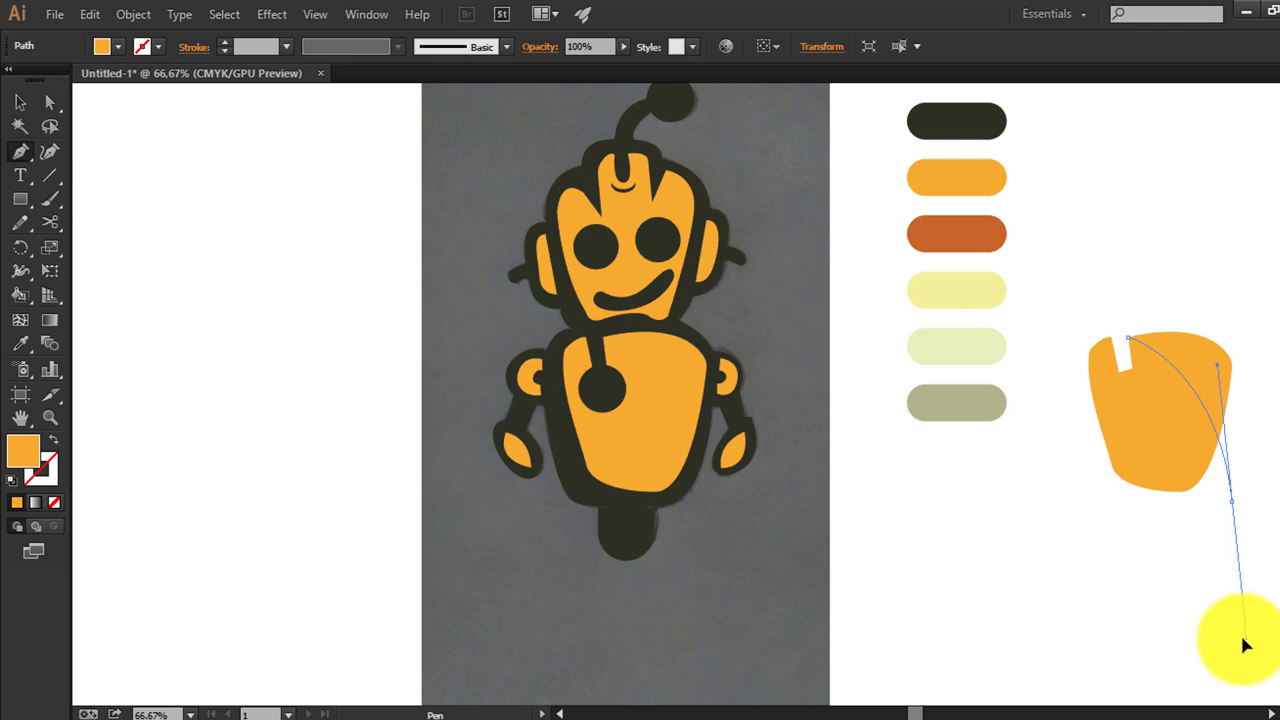
{"action": "key", "text": "ctrl+z"}
{"action": "mouse_move", "coordinate": [1203, 458]}
{"action": "left_mouse_down"}
{"action": "mouse_move", "coordinate": [1200, 492]}
{"action": "mouse_move", "coordinate": [1223, 471]}
{"action": "mouse_move", "coordinate": [1190, 533]}
{"action": "mouse_move", "coordinate": [1206, 531]}
{"action": "left_mouse_up"}
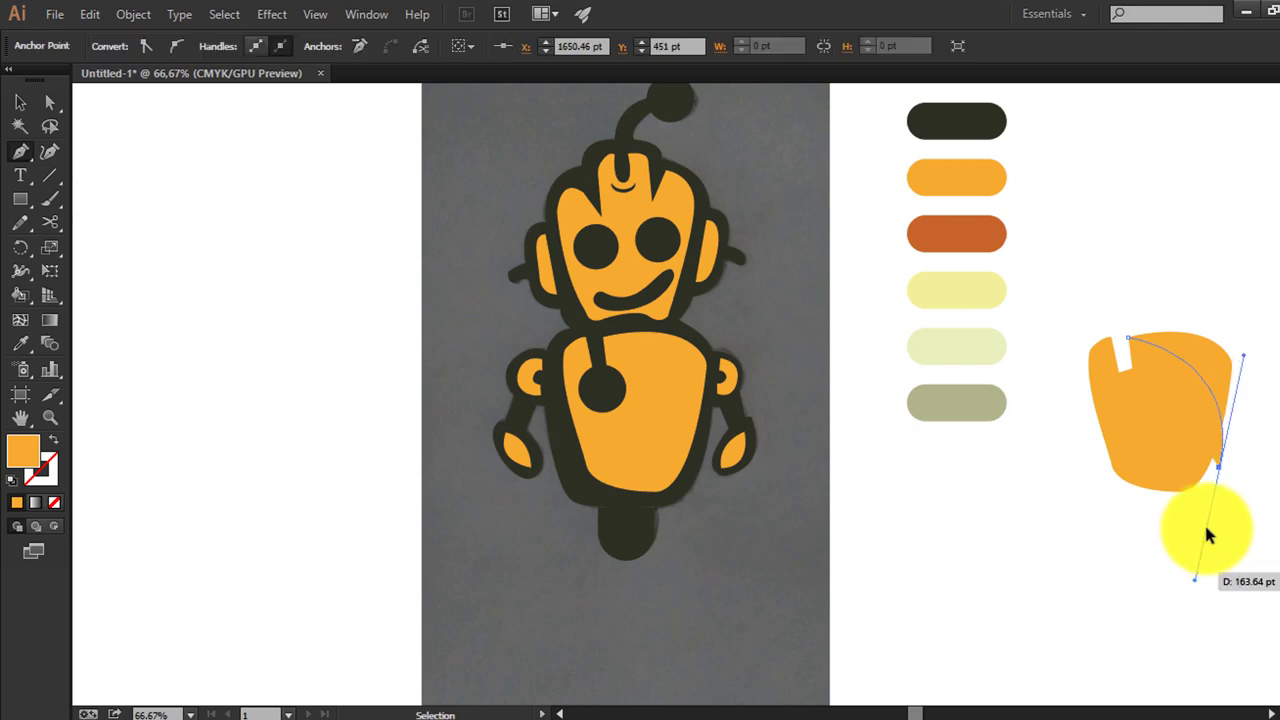
{"action": "key", "text": "ctrl+z"}
{"action": "key", "text": "ctrl+z"}
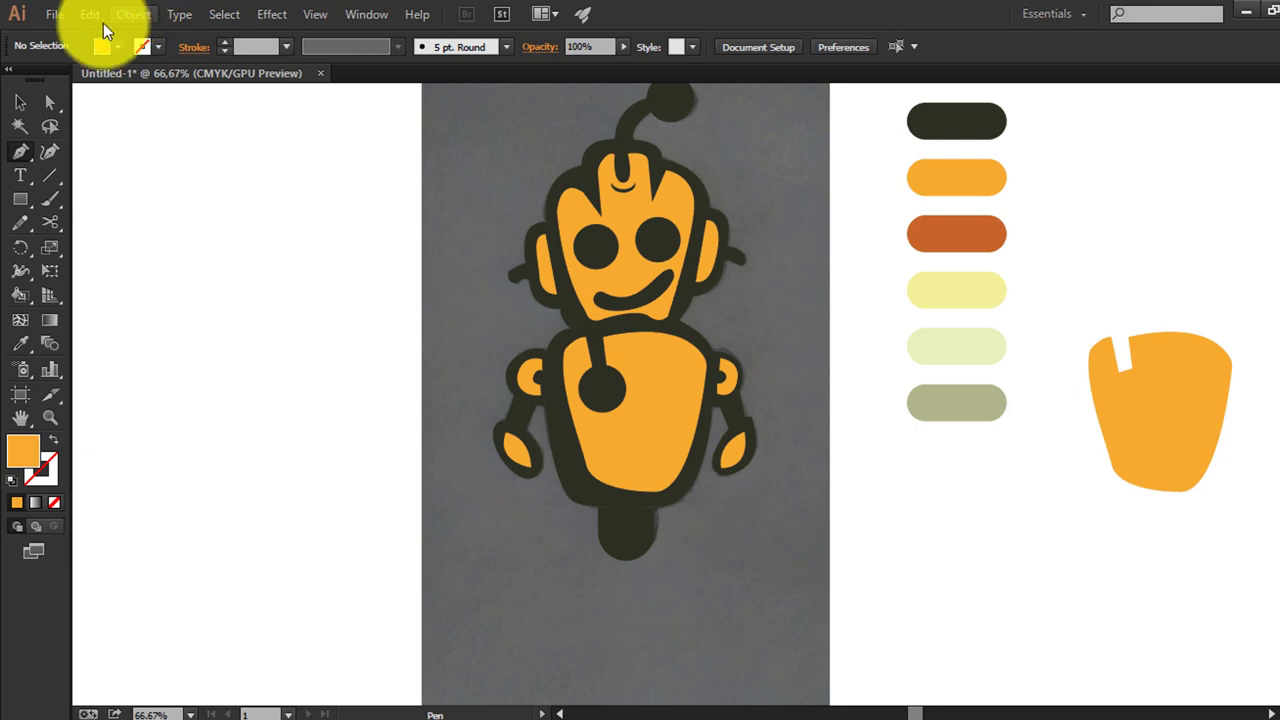
Draw a curve from the top-left notch to the lower right, swapping its fill and stroke
{"action": "left_click", "coordinate": [1120, 345]}
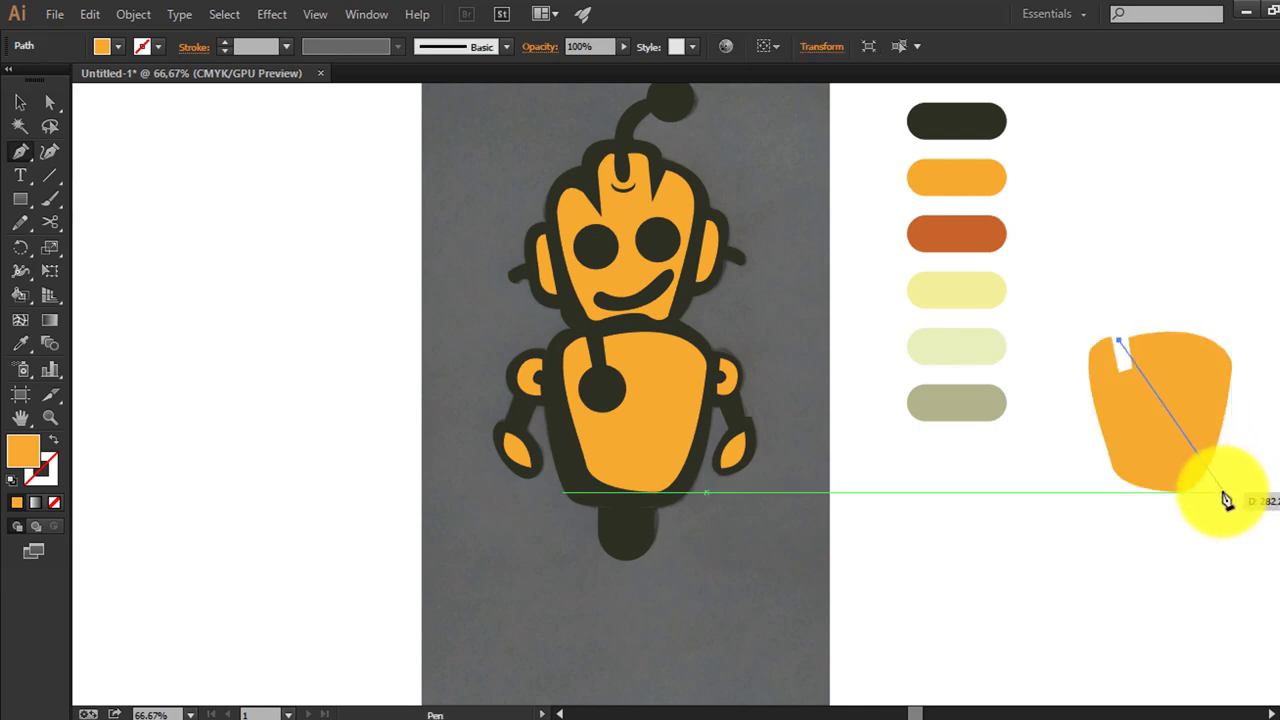
{"action": "left_click_drag", "start_coordinate": [1205, 497], "coordinate": [1188, 607]}
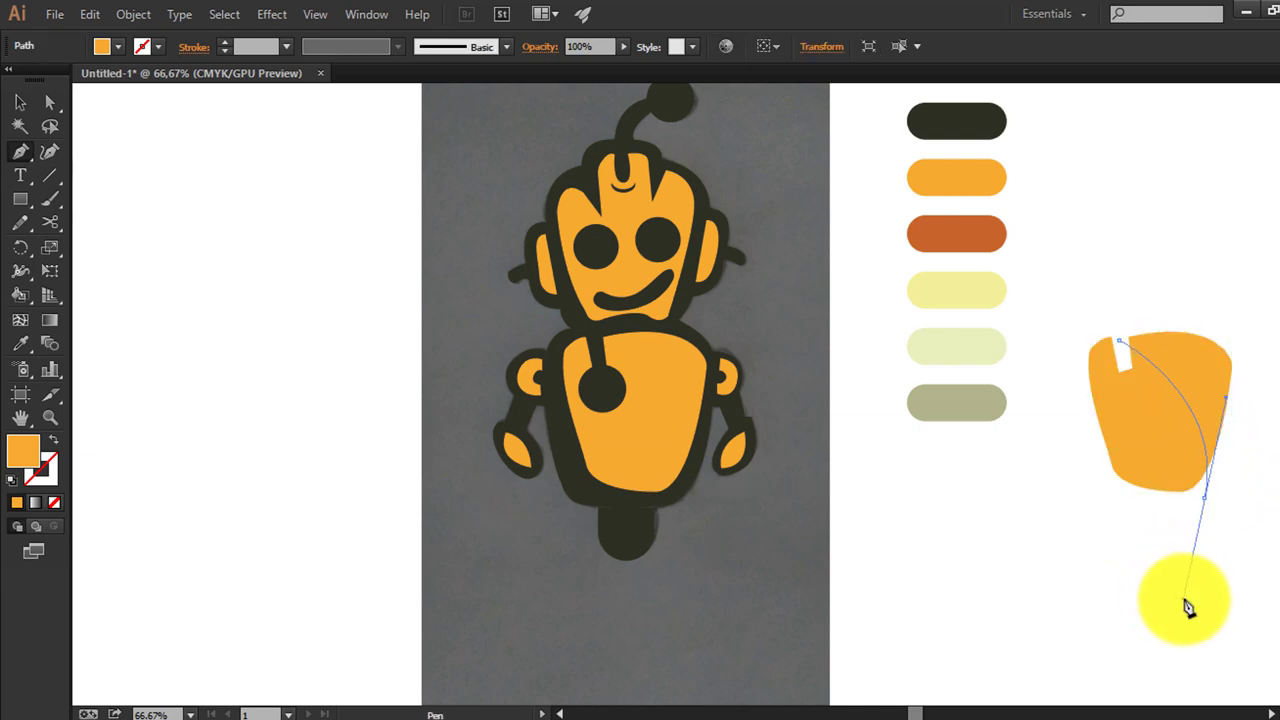
{"action": "left_click", "coordinate": [53, 440]}
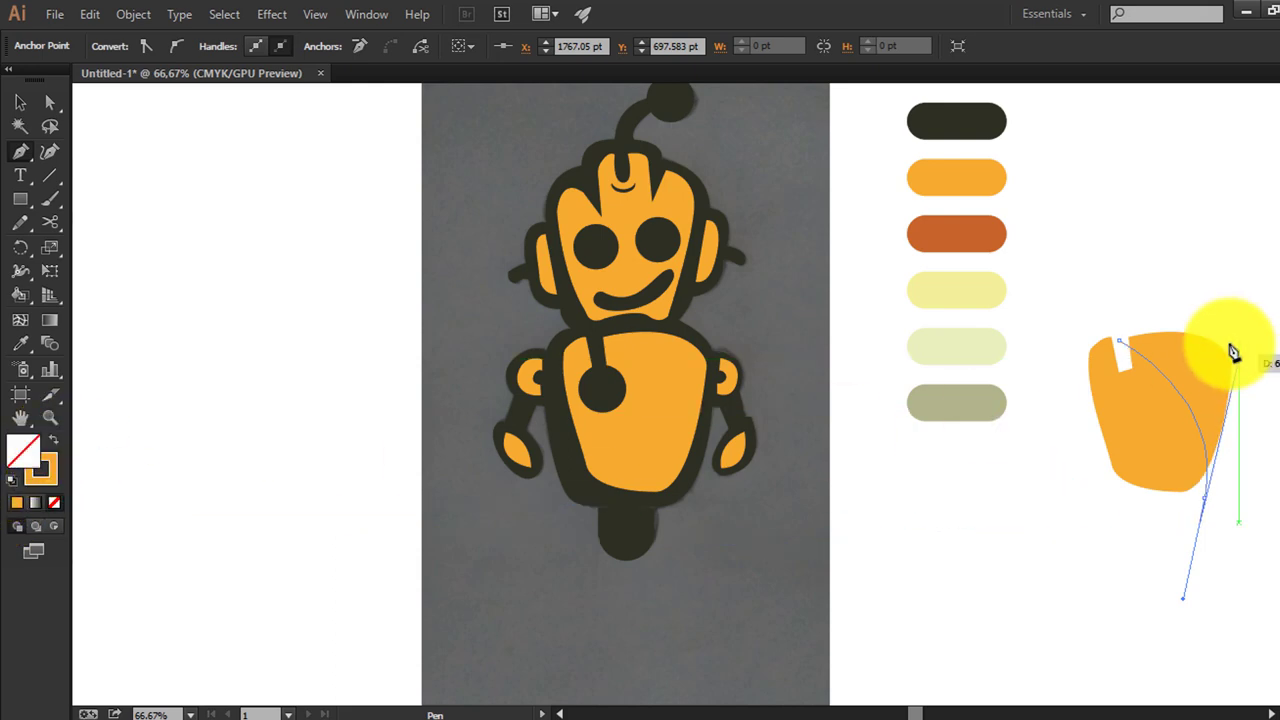
{"action": "key", "text": "ctrl"}
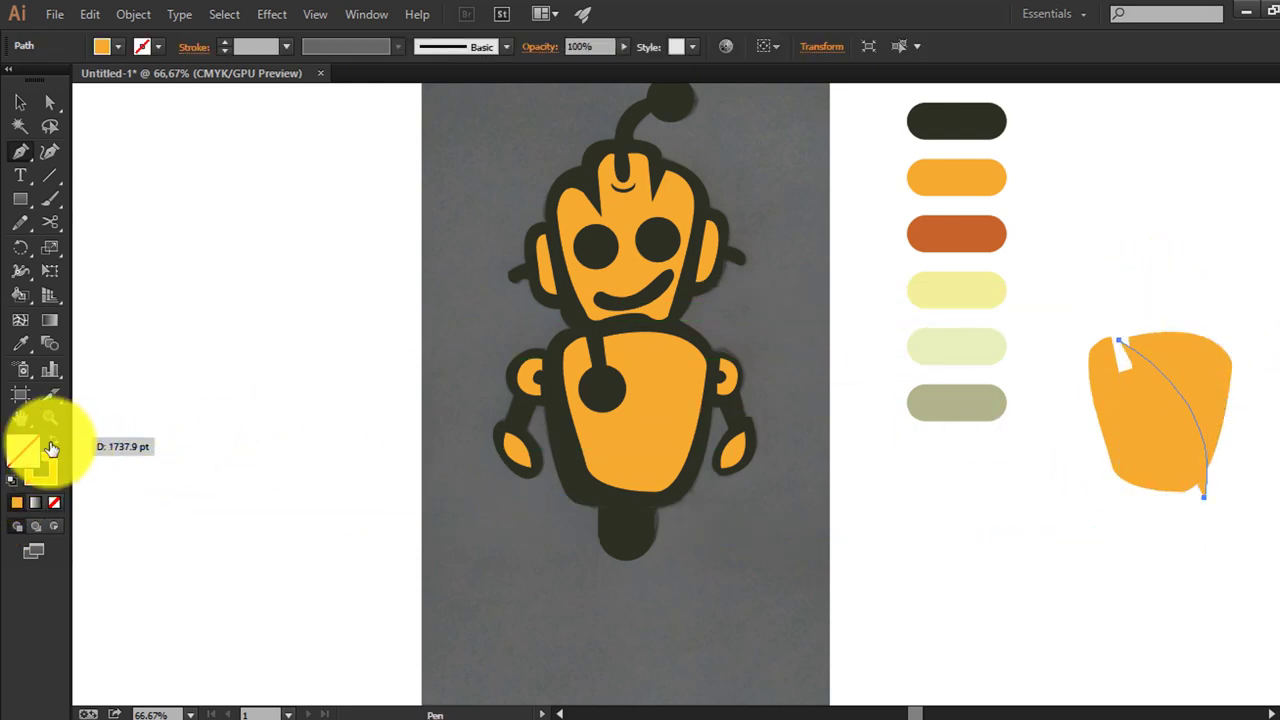
{"action": "key", "text": "v"}
{"action": "left_click_drag", "start_coordinate": [1174, 264], "coordinate": [1108, 505]}
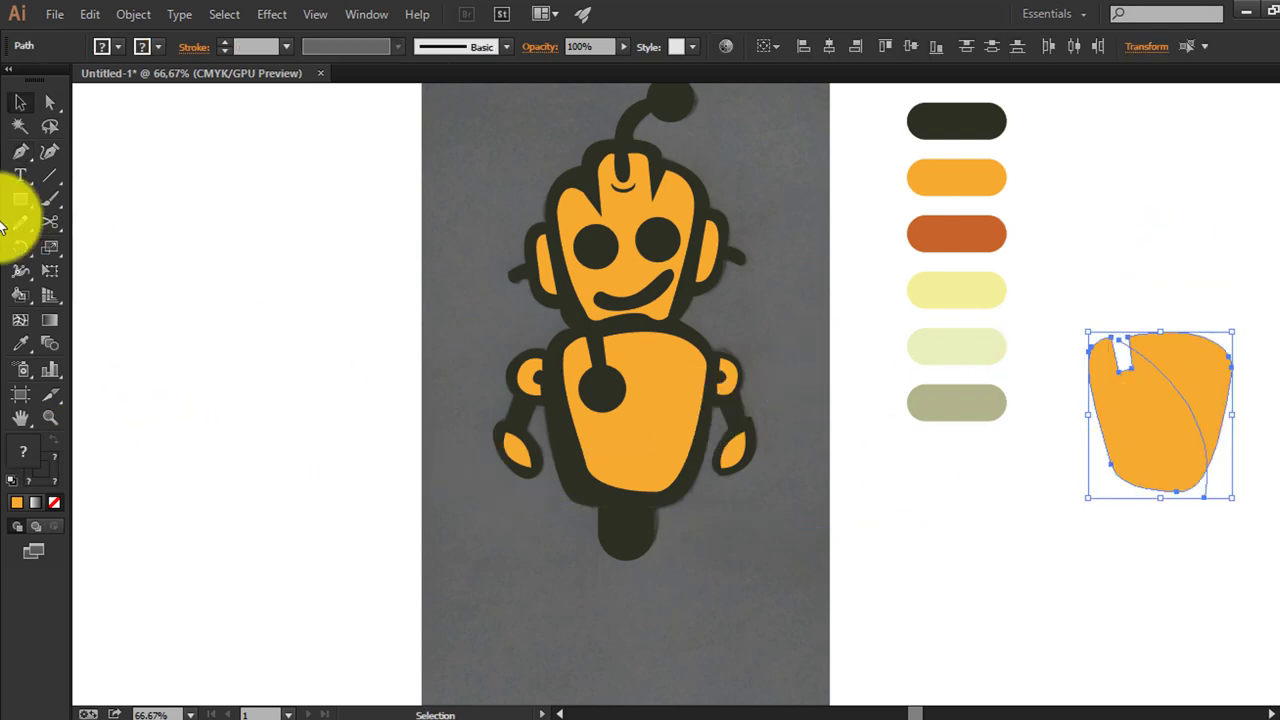
Delete the left region of the orange shape with Shape Builder, keeping the right crescent
{"action": "left_click", "coordinate": [21, 293]}
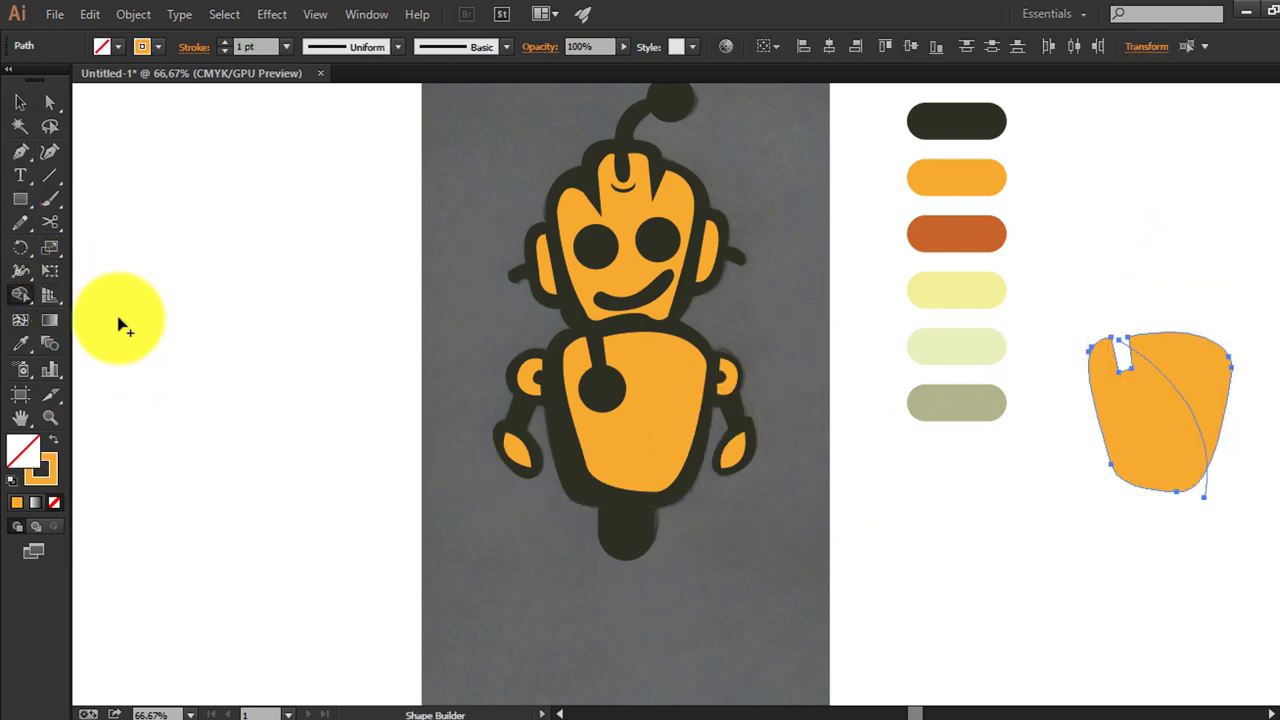
{"action": "left_click", "coordinate": [1140, 462], "text": "alt"}
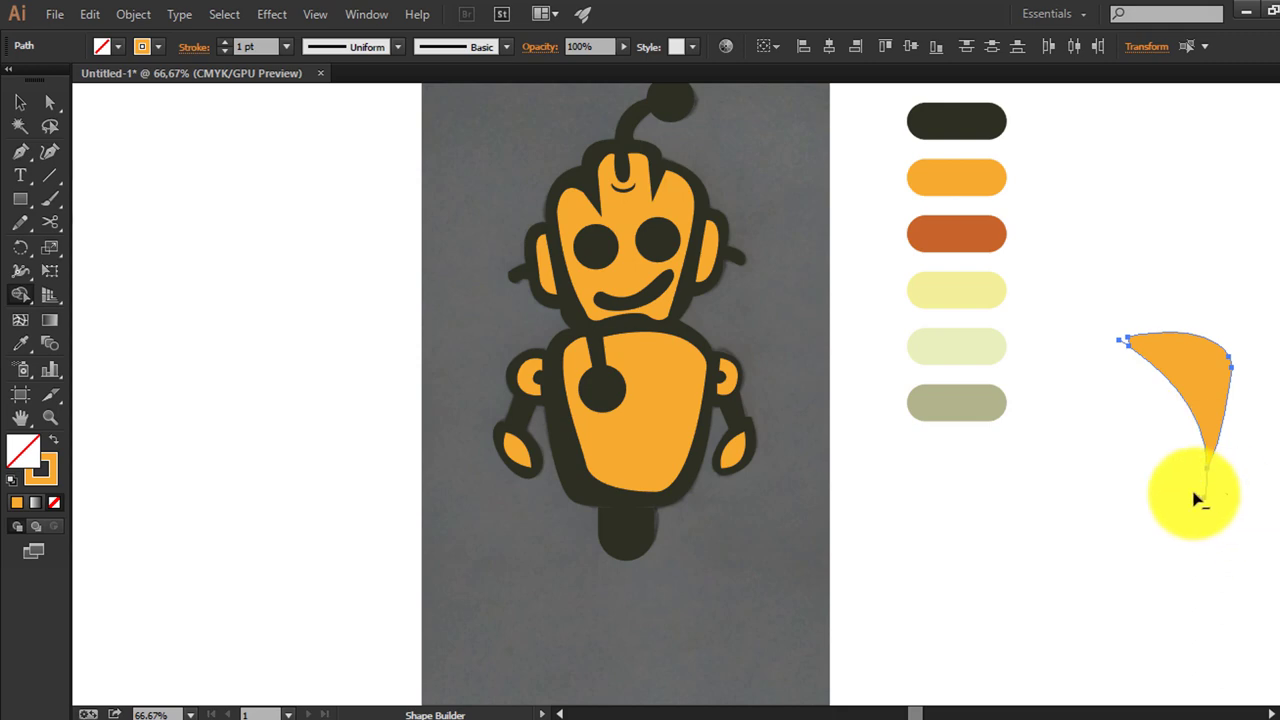
{"action": "left_click", "coordinate": [20, 102]}
{"action": "left_click", "coordinate": [1198, 388]}
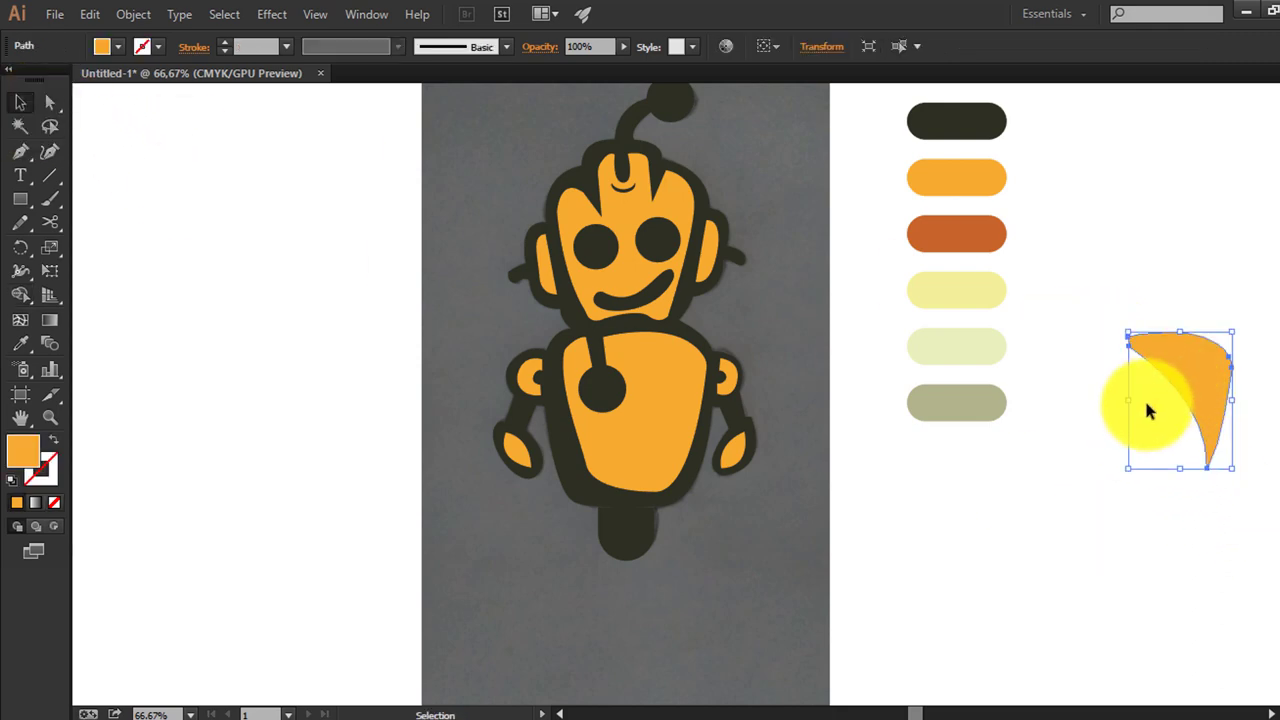
{"action": "left_click", "coordinate": [1144, 397]}
{"action": "left_click", "coordinate": [1171, 371]}
Delete the thin stray tail path left beside the crescent
{"action": "left_click", "coordinate": [1110, 362], "text": "shift"}
{"action": "left_click", "coordinate": [1155, 365]}
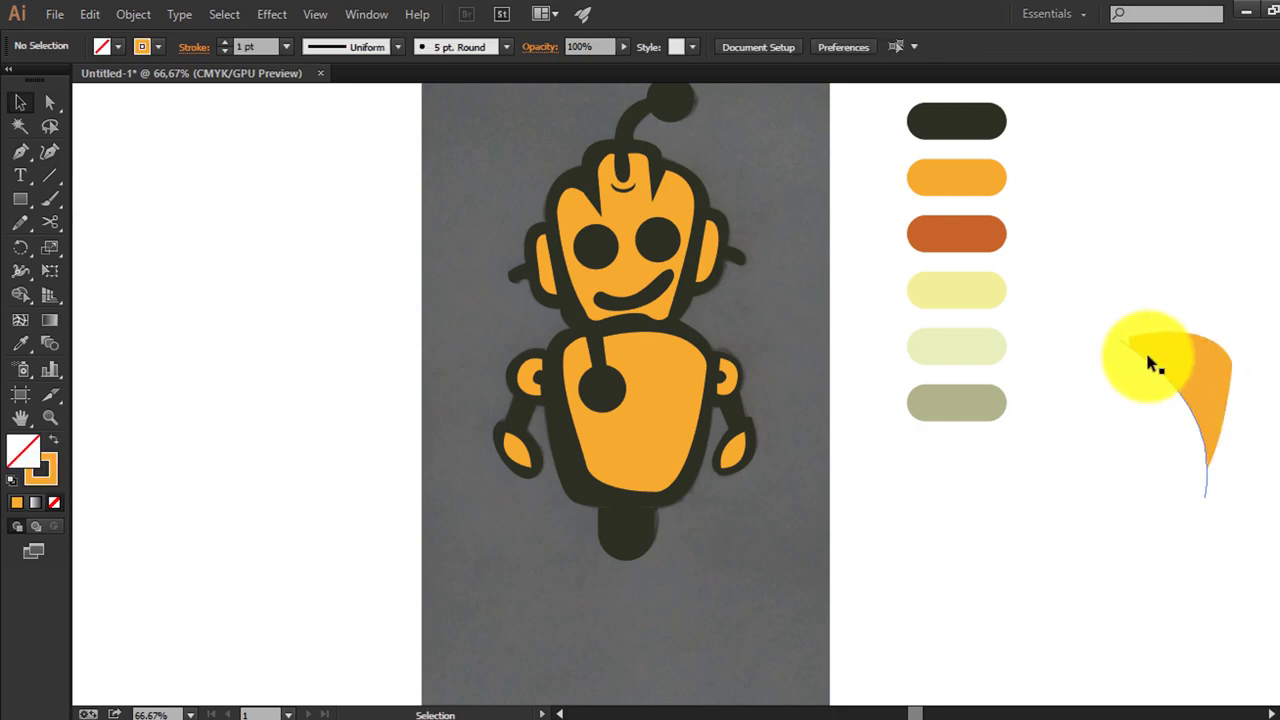
{"action": "left_click", "coordinate": [1126, 352]}
{"action": "key", "text": "Delete"}
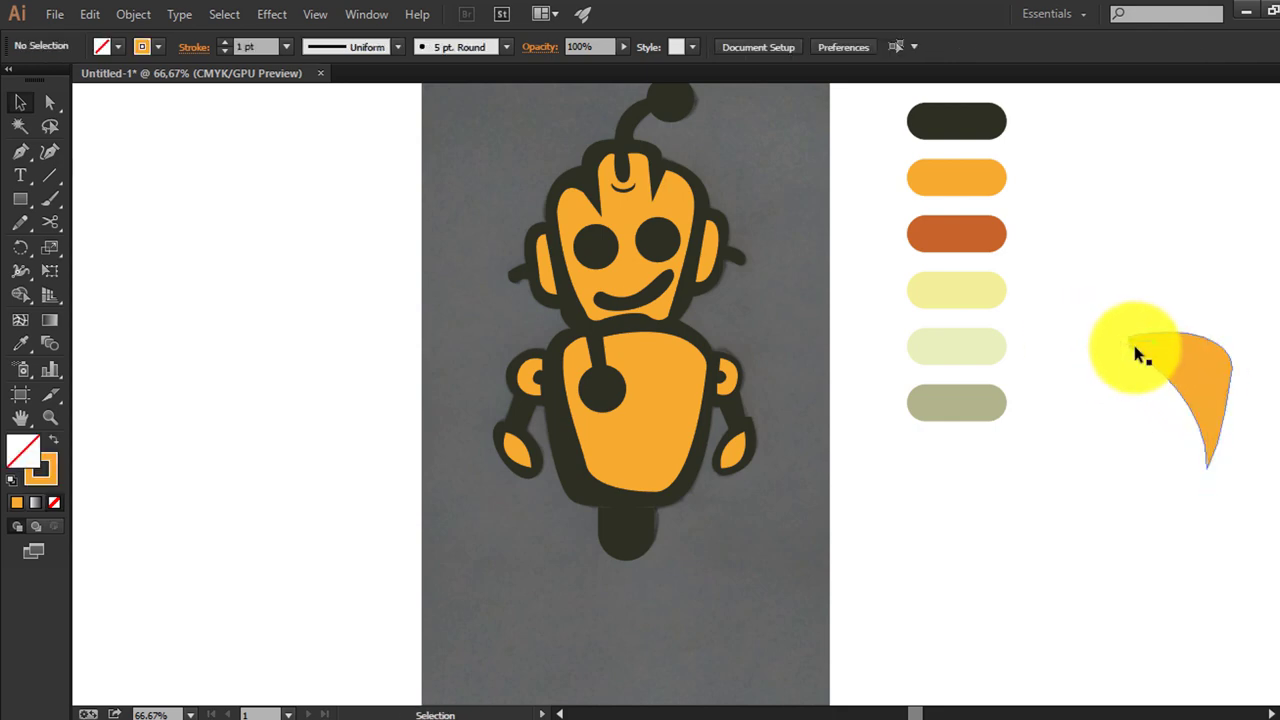
{"action": "left_click", "coordinate": [1128, 356]}
Select the crescent's left anchor point with Direct Selection, zooming in on it
{"action": "left_click", "coordinate": [52, 102]}
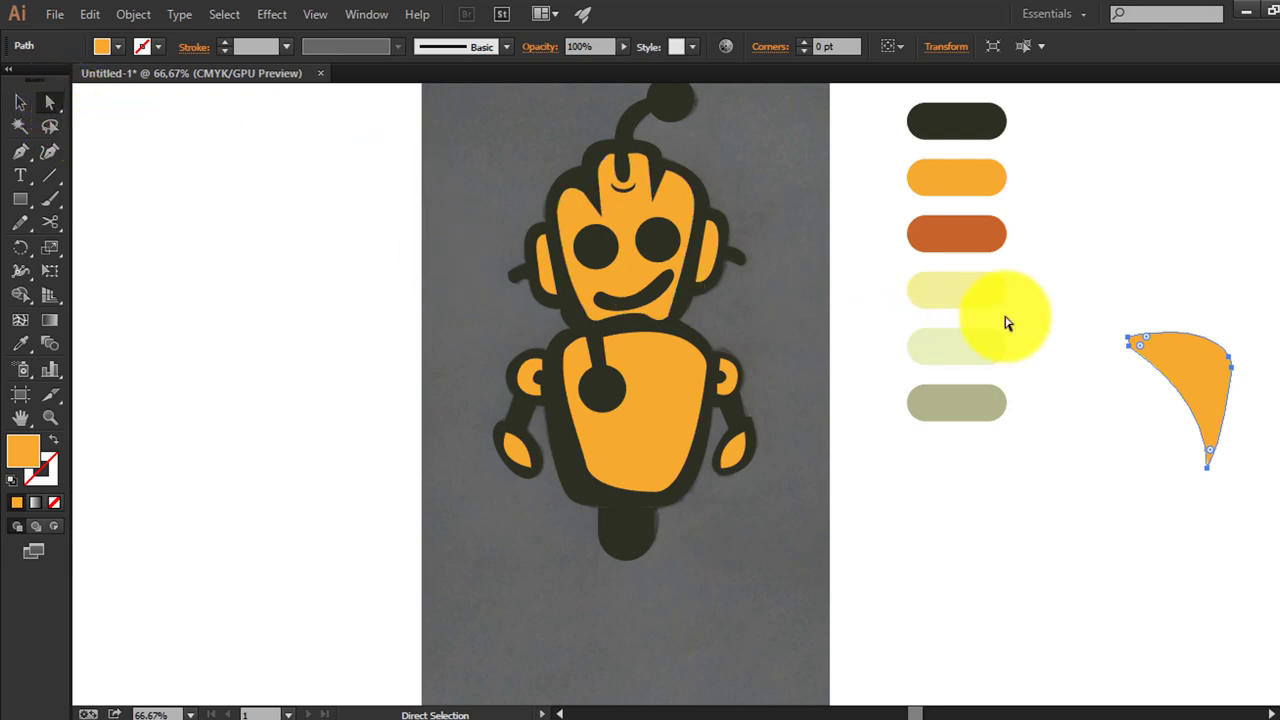
{"action": "left_click", "coordinate": [1130, 352]}
{"action": "left_click", "coordinate": [1130, 350]}
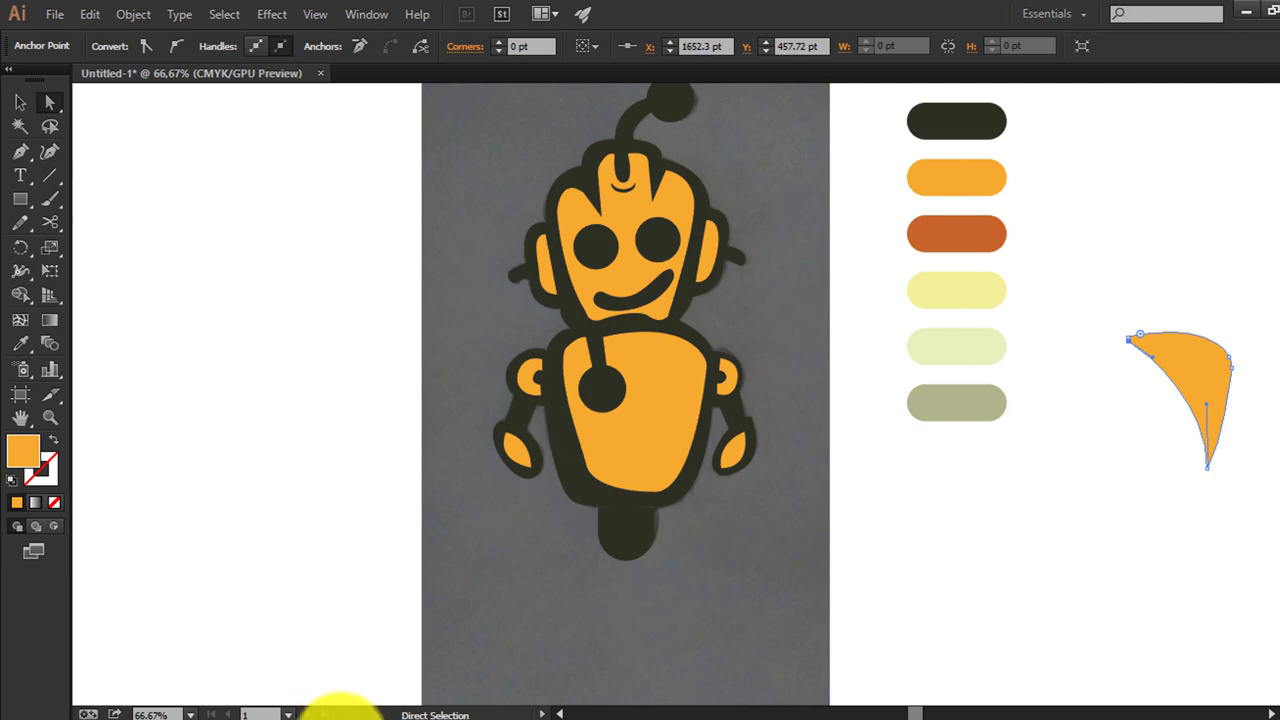
{"action": "left_click", "coordinate": [640, 705]}
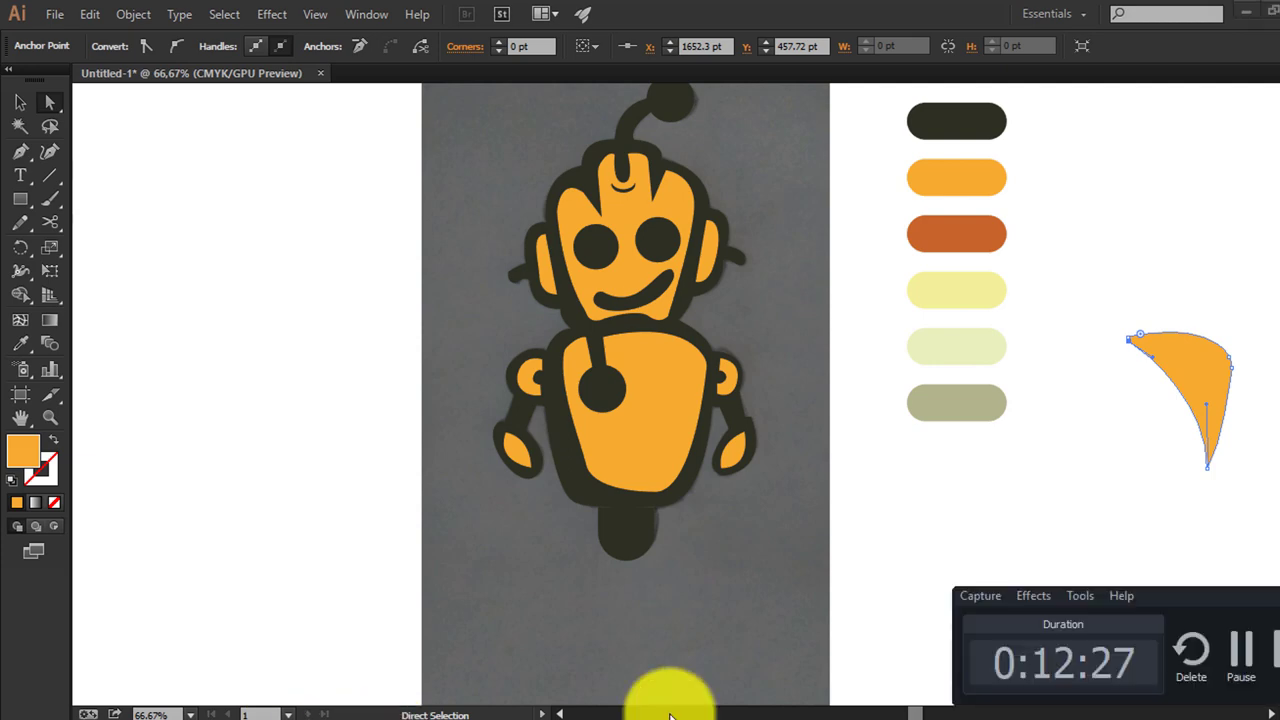
{"action": "left_click", "coordinate": [1126, 354]}
{"action": "left_click", "coordinate": [1128, 358]}
{"action": "key", "text": "ctrl+plus"}
{"action": "key", "text": "ctrl+plus"}
{"action": "key", "text": "ctrl+plus"}
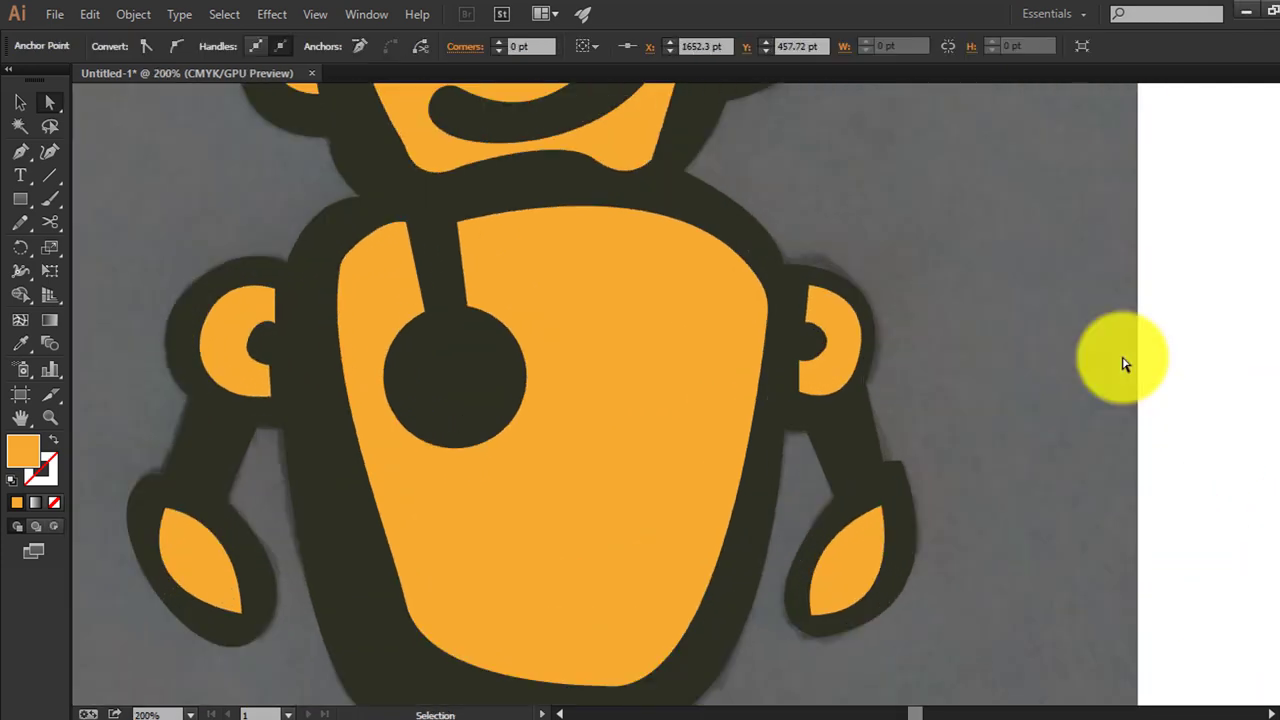
{"action": "left_click_drag", "start_coordinate": [877, 457], "coordinate": [471, 334]}
{"action": "left_click_drag", "start_coordinate": [1180, 420], "coordinate": [732, 388]}
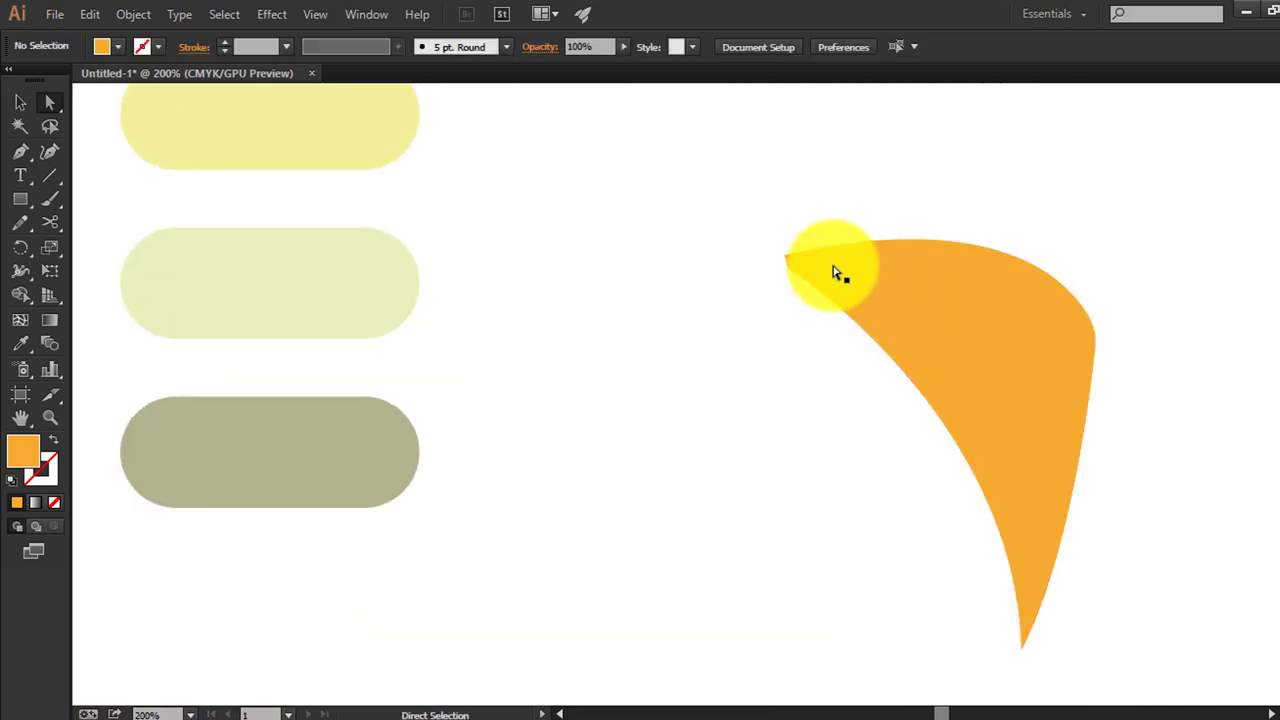
Nudge the top-left anchor left and up and reshape it into a sharper point
{"action": "left_click", "coordinate": [787, 270]}
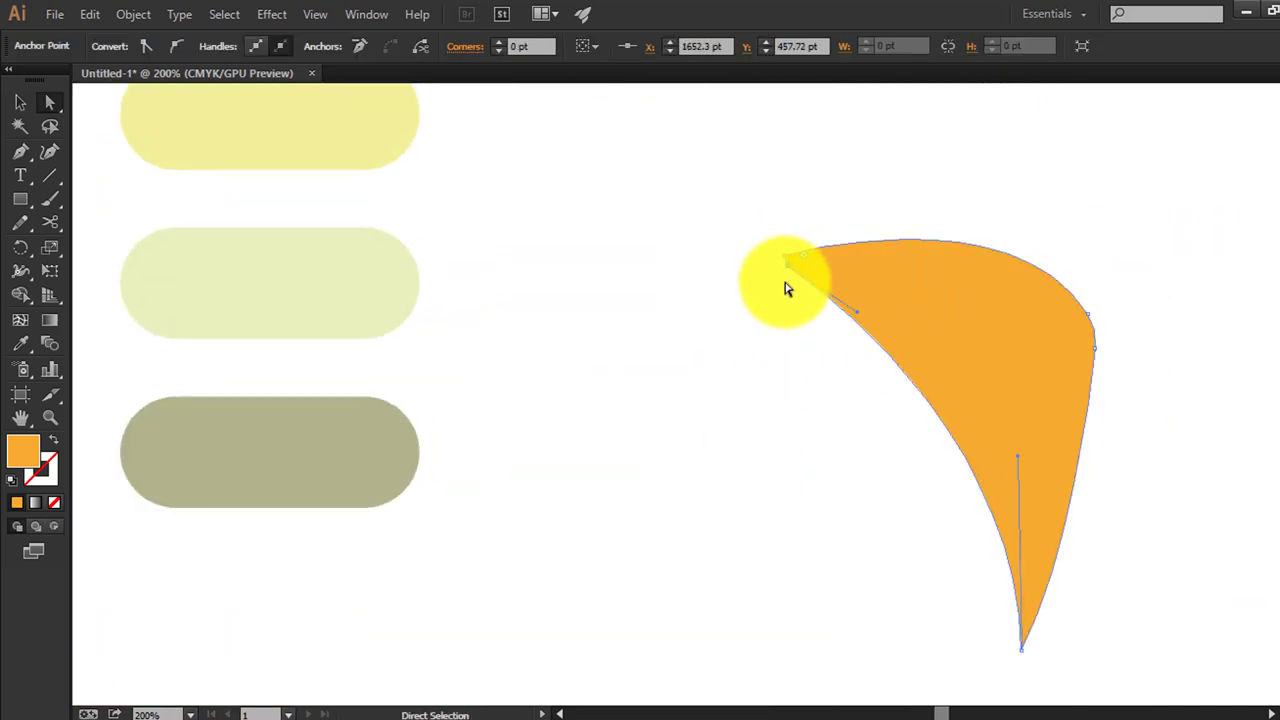
{"action": "key", "text": "Left"}
{"action": "key", "text": "Left"}
{"action": "key", "text": "Left"}
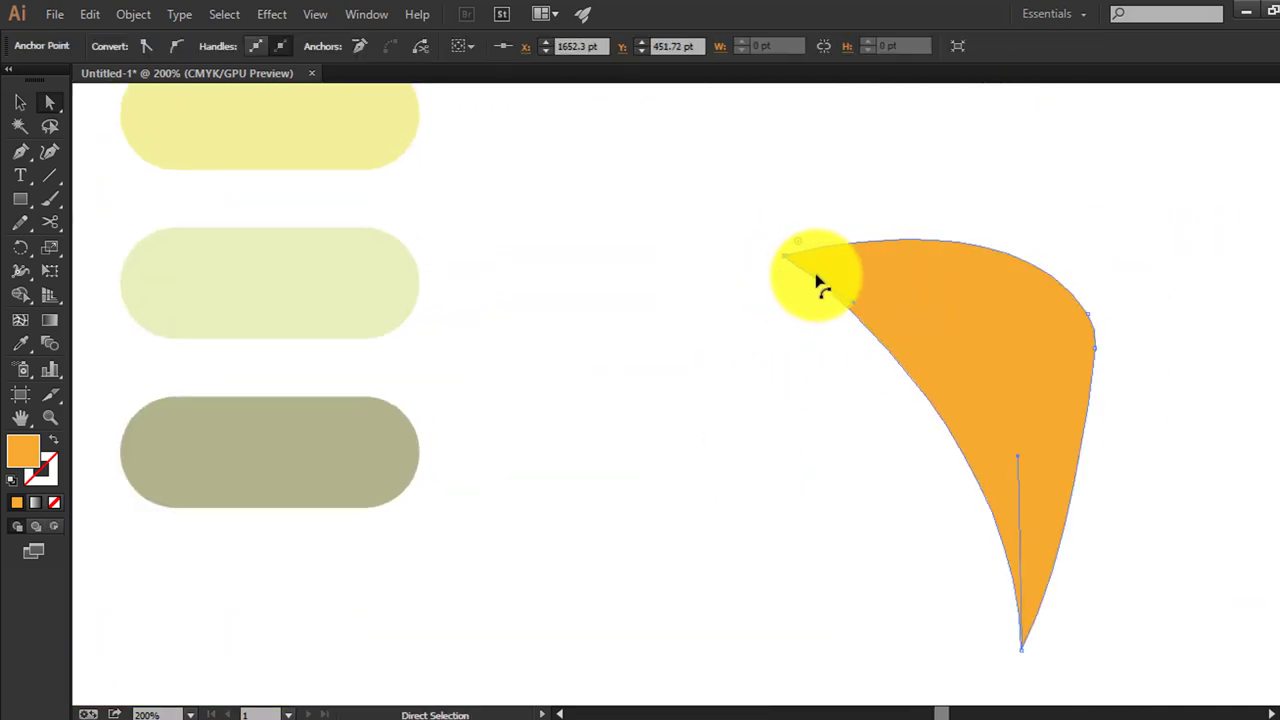
{"action": "key", "text": "Left"}
{"action": "key", "text": "Left"}
{"action": "key", "text": "Up"}
{"action": "left_click", "coordinate": [804, 263]}
{"action": "left_click", "coordinate": [795, 263]}
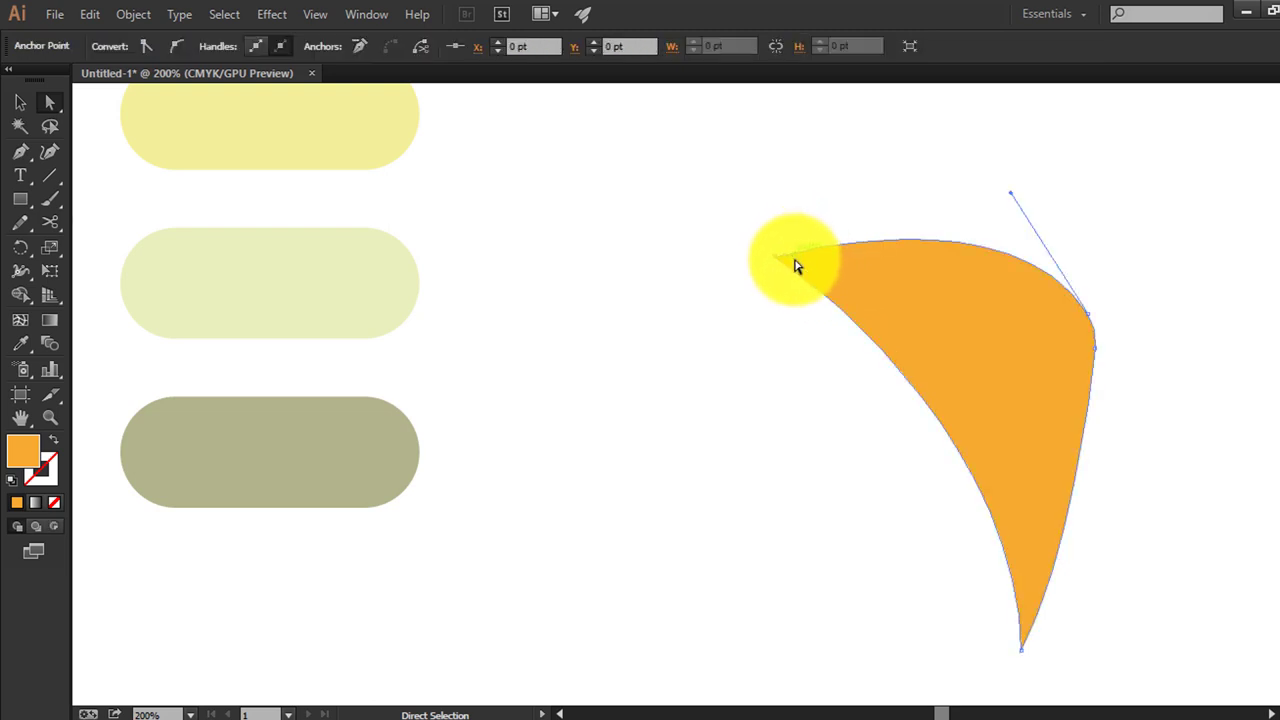
{"action": "left_click_drag", "start_coordinate": [790, 263], "coordinate": [810, 246]}
{"action": "left_click", "coordinate": [810, 246]}
Fill the crescent with the pale-yellow palette swatch using the Eyedropper
{"action": "left_click", "coordinate": [863, 314]}
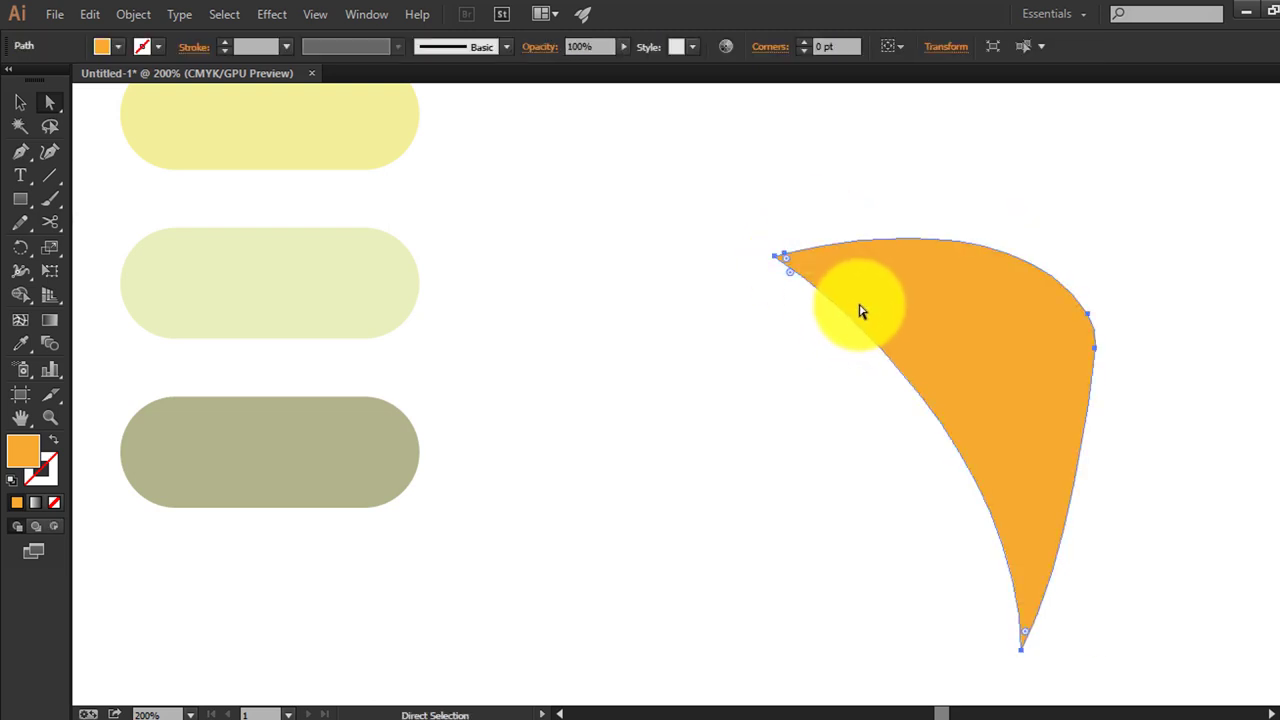
{"action": "key", "text": "i"}
{"action": "left_click", "coordinate": [664, 196]}
{"action": "left_click", "coordinate": [664, 196]}
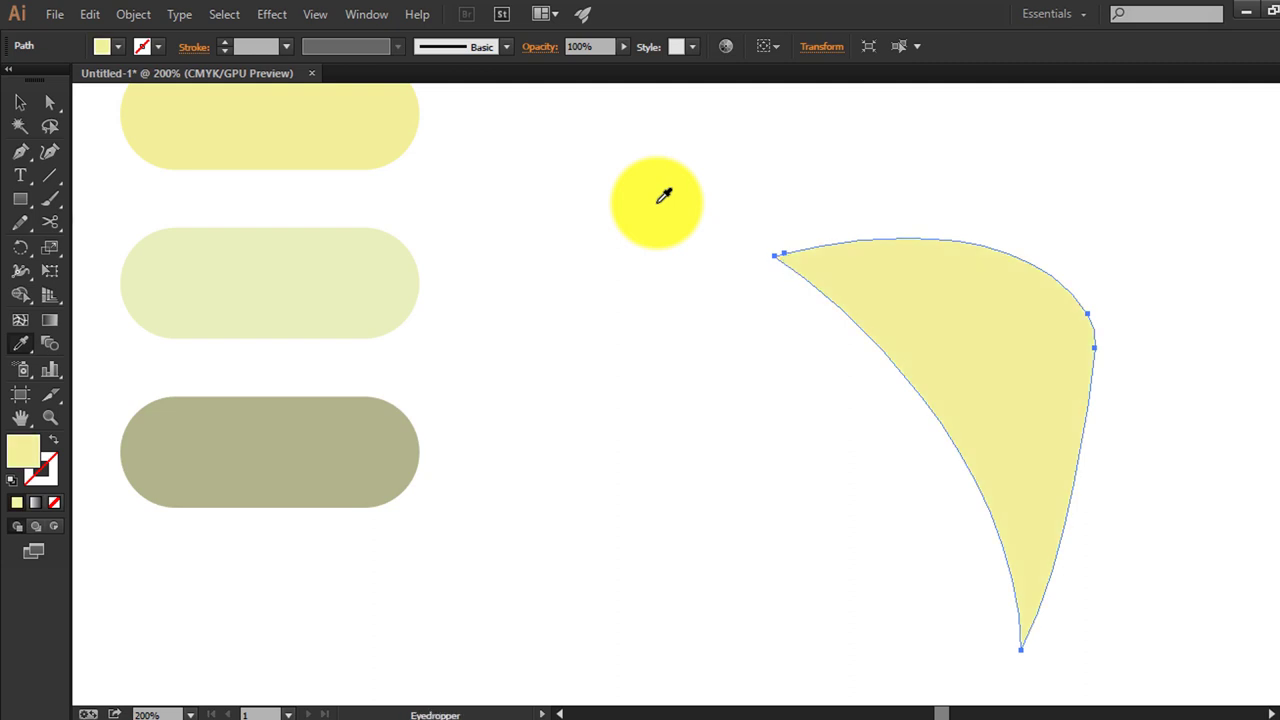
{"action": "key", "text": "ctrl+0"}
Move the pale-yellow crescent onto the robot's orange body
{"action": "key", "text": "v"}
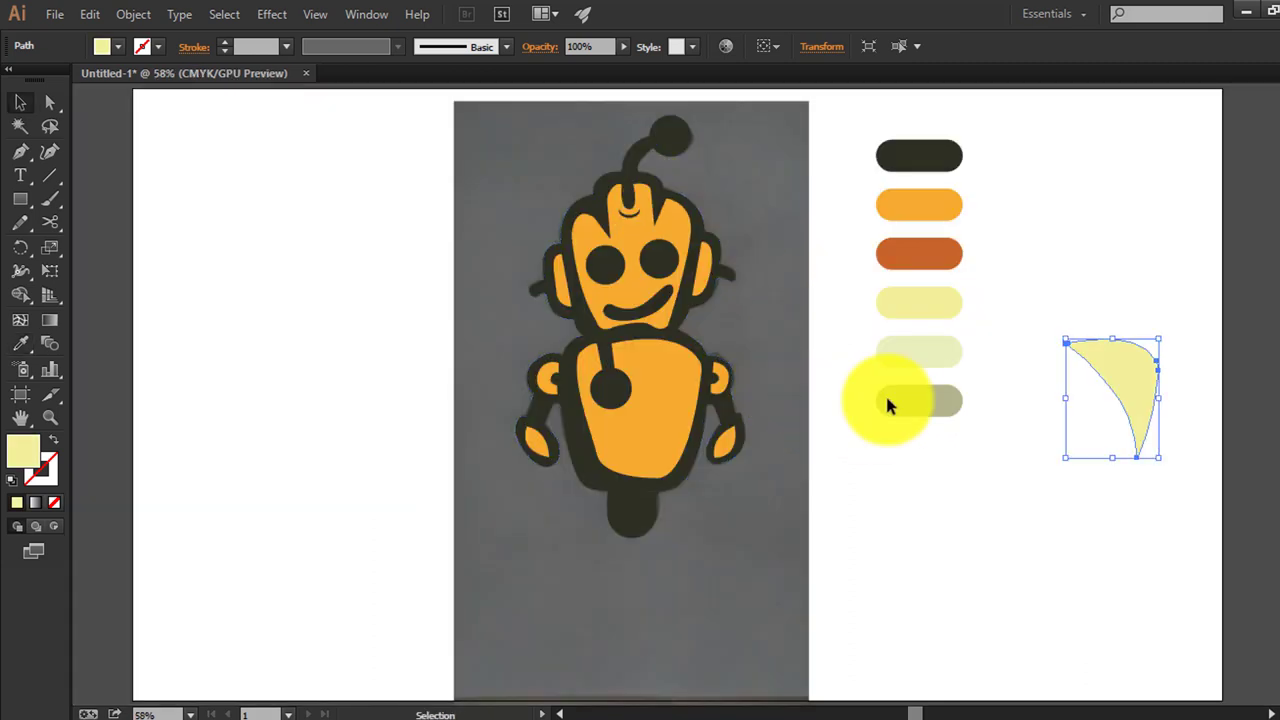
{"action": "left_click", "coordinate": [1029, 440]}
{"action": "left_click", "coordinate": [1148, 401]}
{"action": "left_click_drag", "start_coordinate": [1148, 401], "coordinate": [695, 407]}
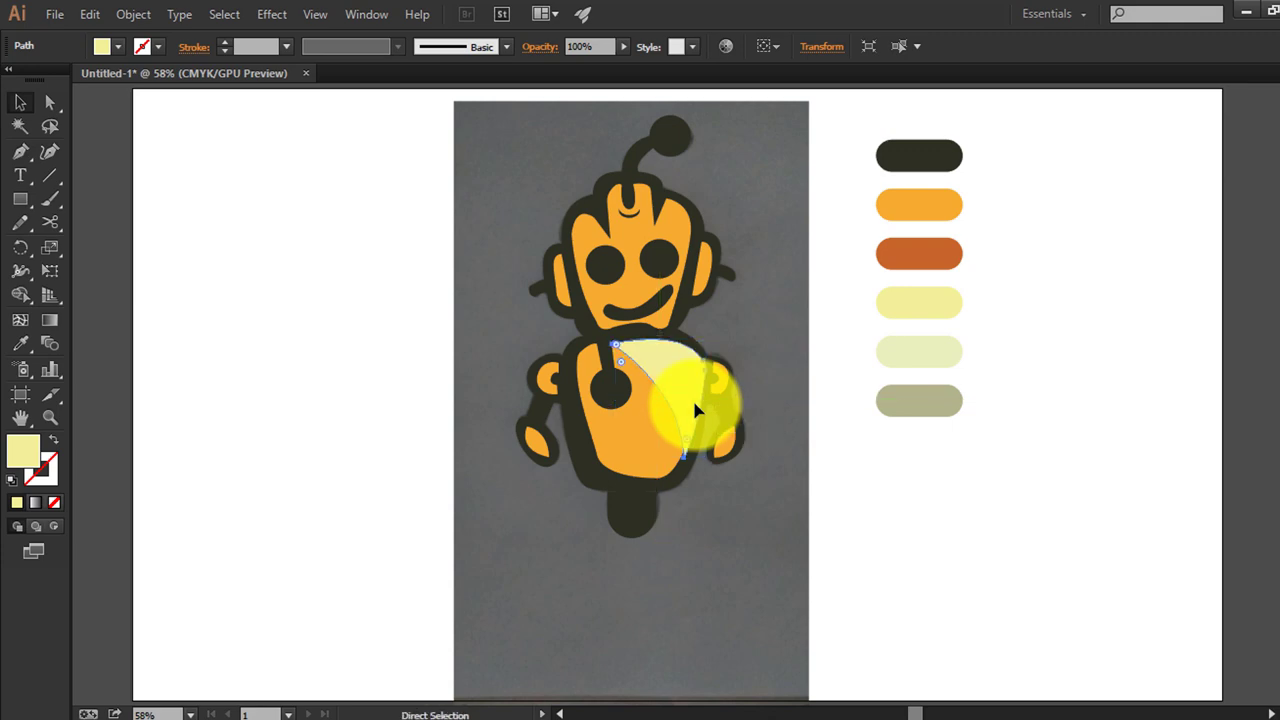
{"action": "scroll", "coordinate": [695, 410], "scroll_direction": "up", "scroll_amount": 2}
{"action": "scroll", "coordinate": [695, 410], "scroll_direction": "up", "scroll_amount": 1}
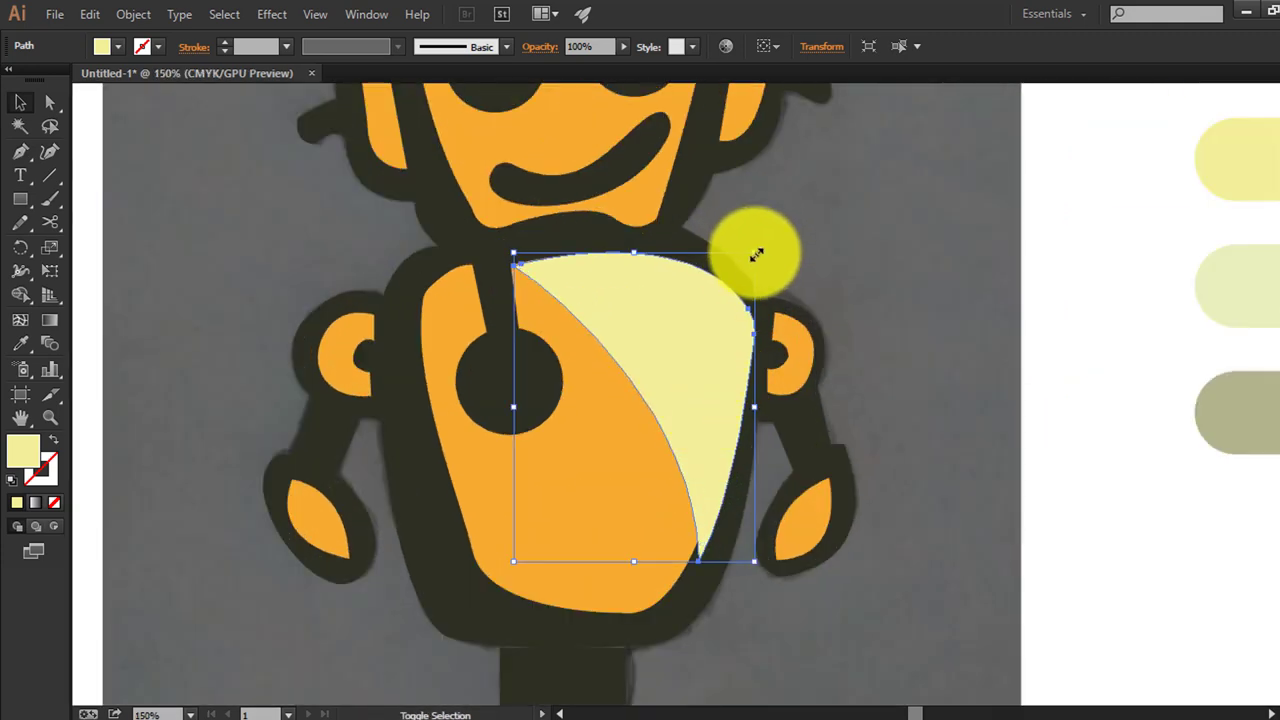
Resize and shift the crescent to fit inside the body's upper right as a highlight
{"action": "left_click_drag", "start_coordinate": [754, 254], "coordinate": [744, 258]}
{"action": "left_click", "coordinate": [699, 336]}
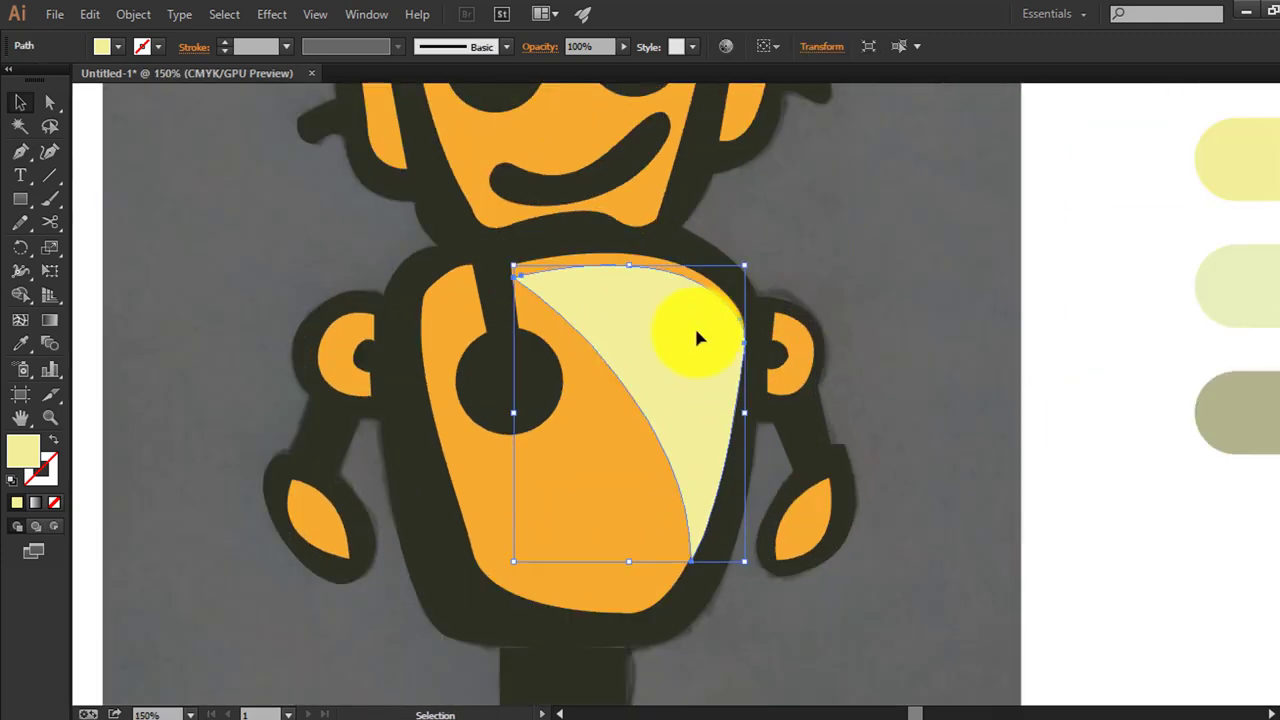
{"action": "left_click_drag", "start_coordinate": [676, 345], "coordinate": [672, 345]}
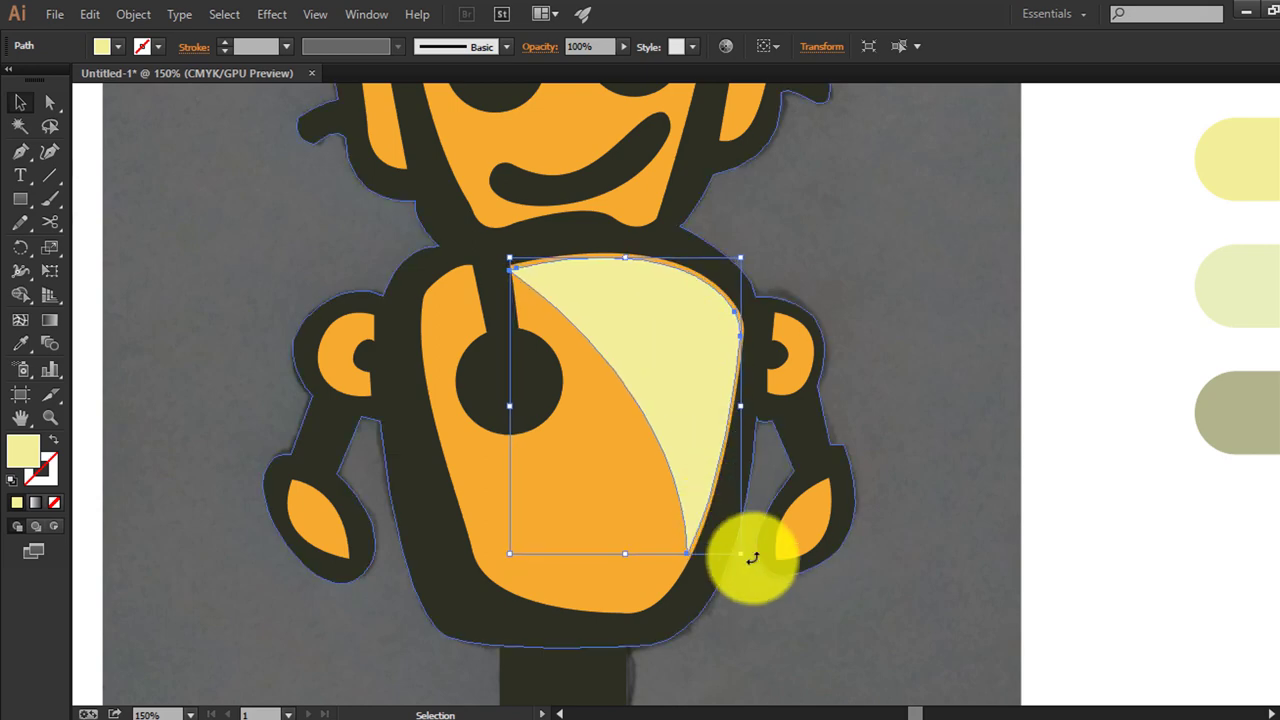
{"action": "left_click_drag", "start_coordinate": [741, 558], "coordinate": [737, 555]}
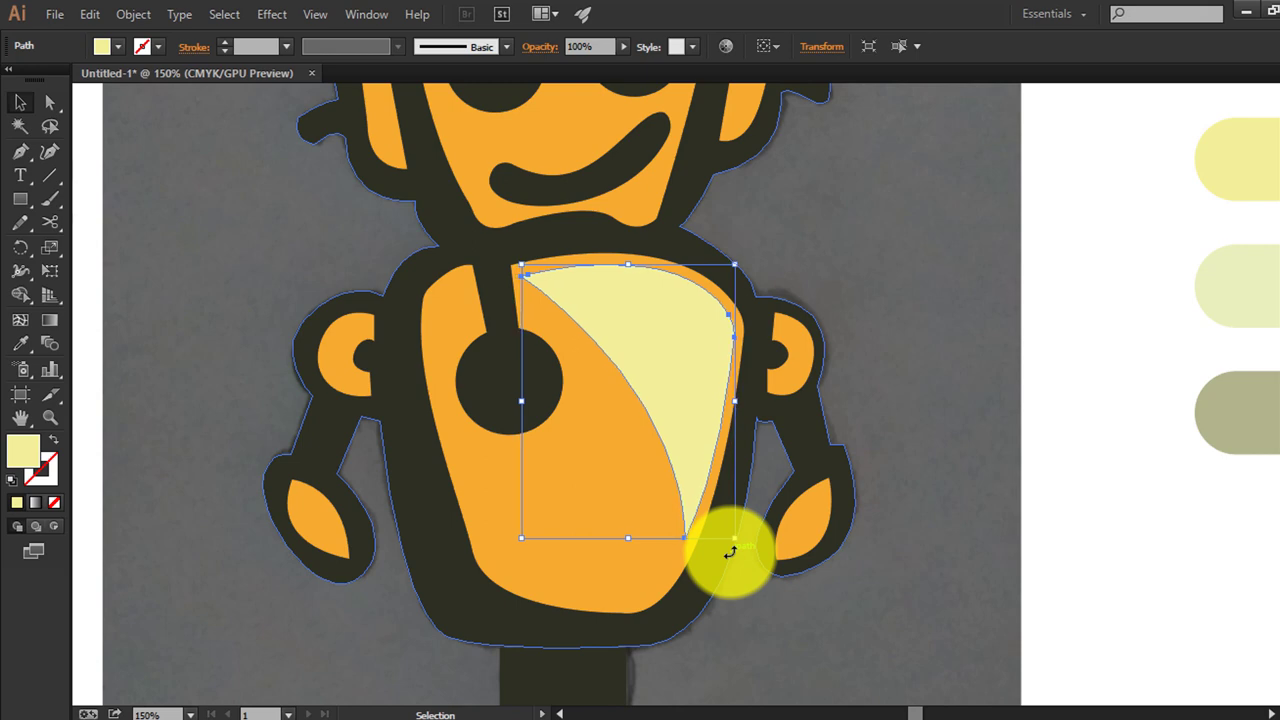
{"action": "left_click", "coordinate": [963, 535]}
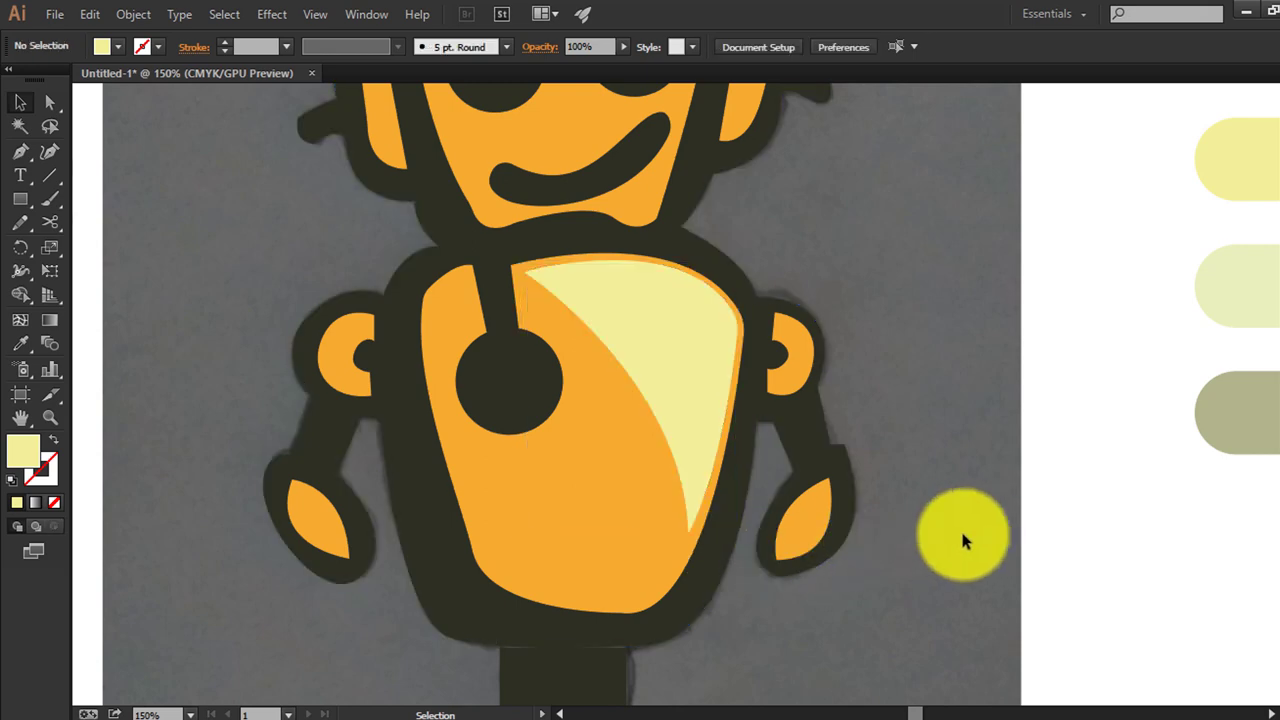
{"action": "left_click", "coordinate": [706, 425]}
{"action": "left_click", "coordinate": [976, 425]}
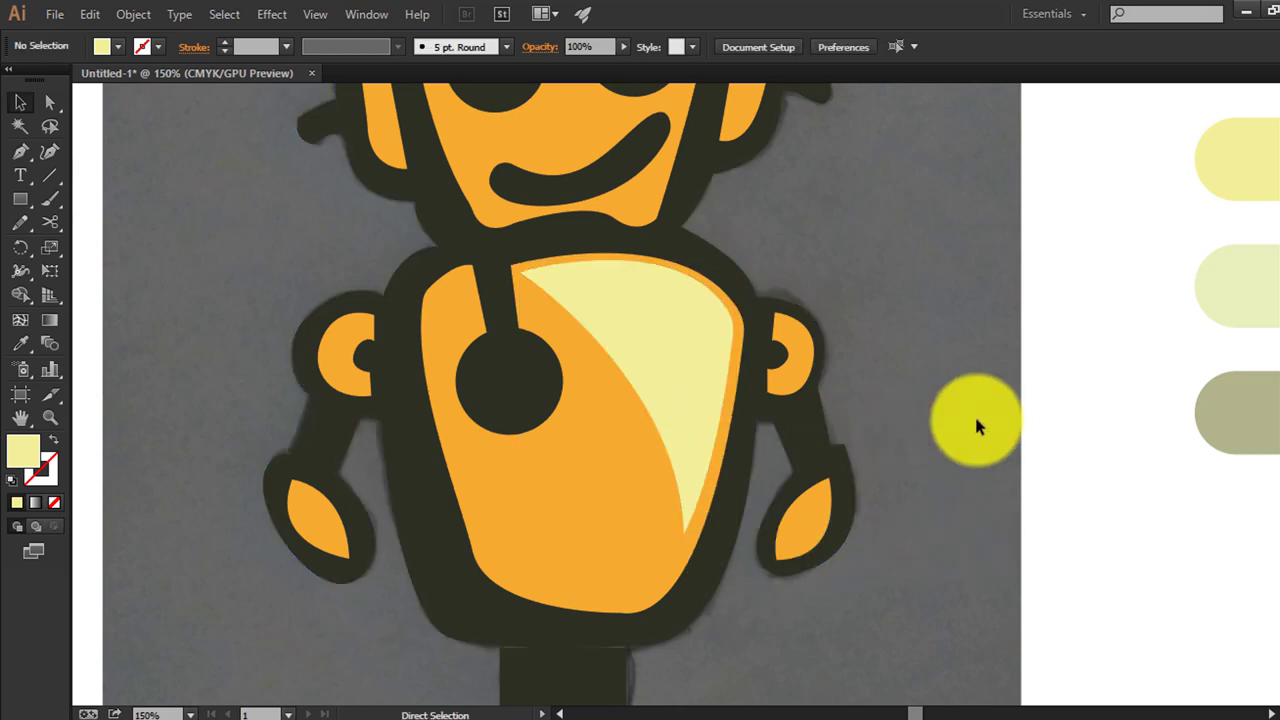
{"action": "key", "text": "ctrl+0"}
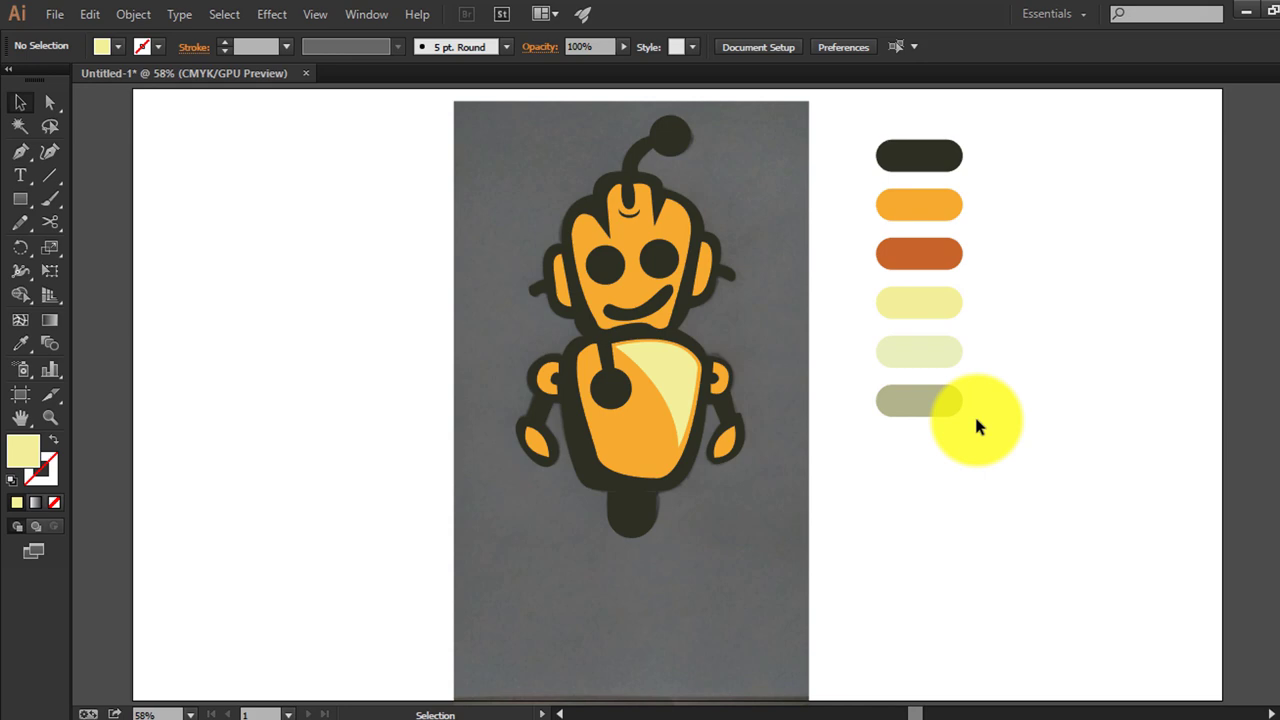
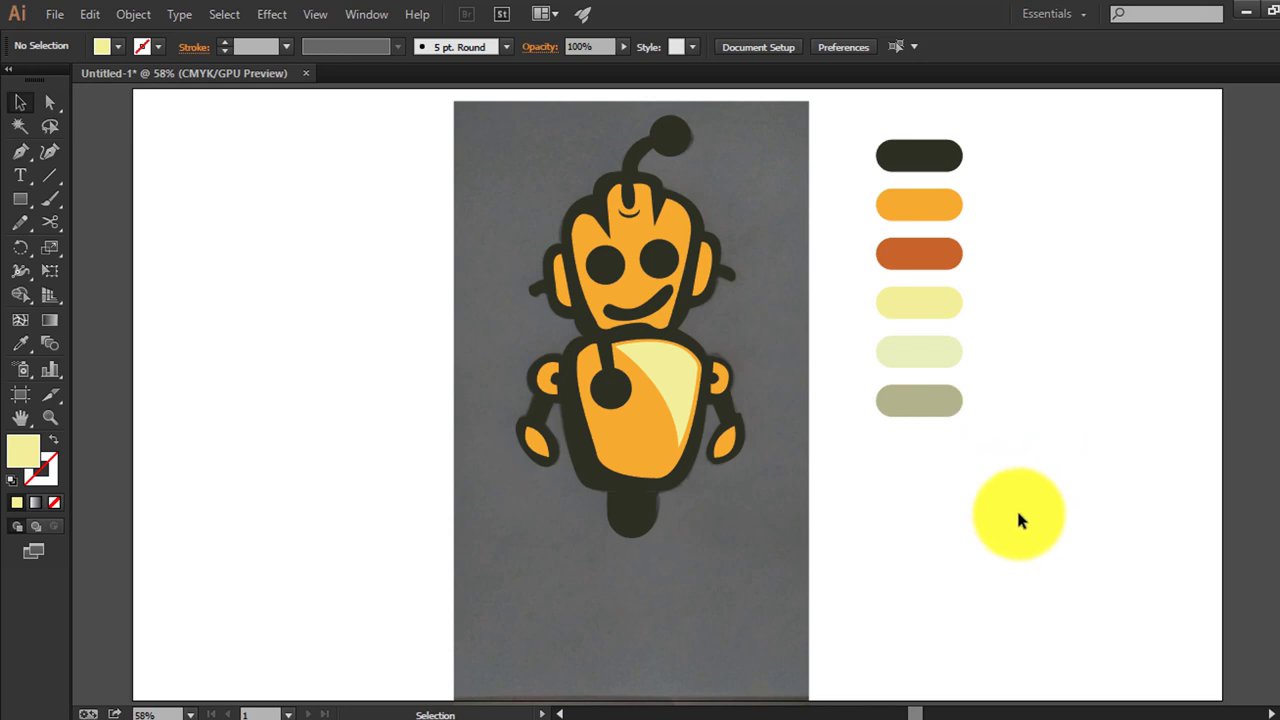
Copy the head shape to the right and draw an unfilled orange Pen curve across it
{"action": "mouse_move", "coordinate": [650, 286]}
{"action": "left_mouse_down"}
{"action": "mouse_move", "coordinate": [1052, 328]}
{"action": "mouse_move", "coordinate": [1083, 314]}
{"action": "left_mouse_up"}
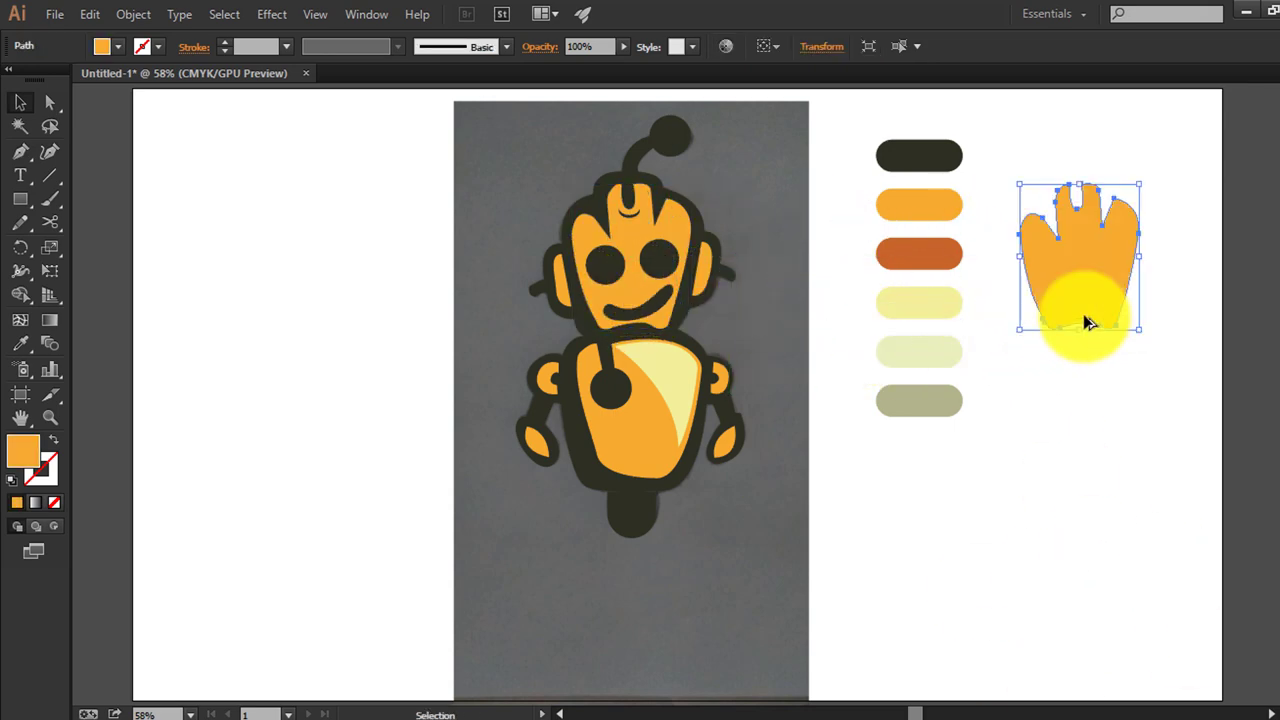
{"action": "key", "text": "p"}
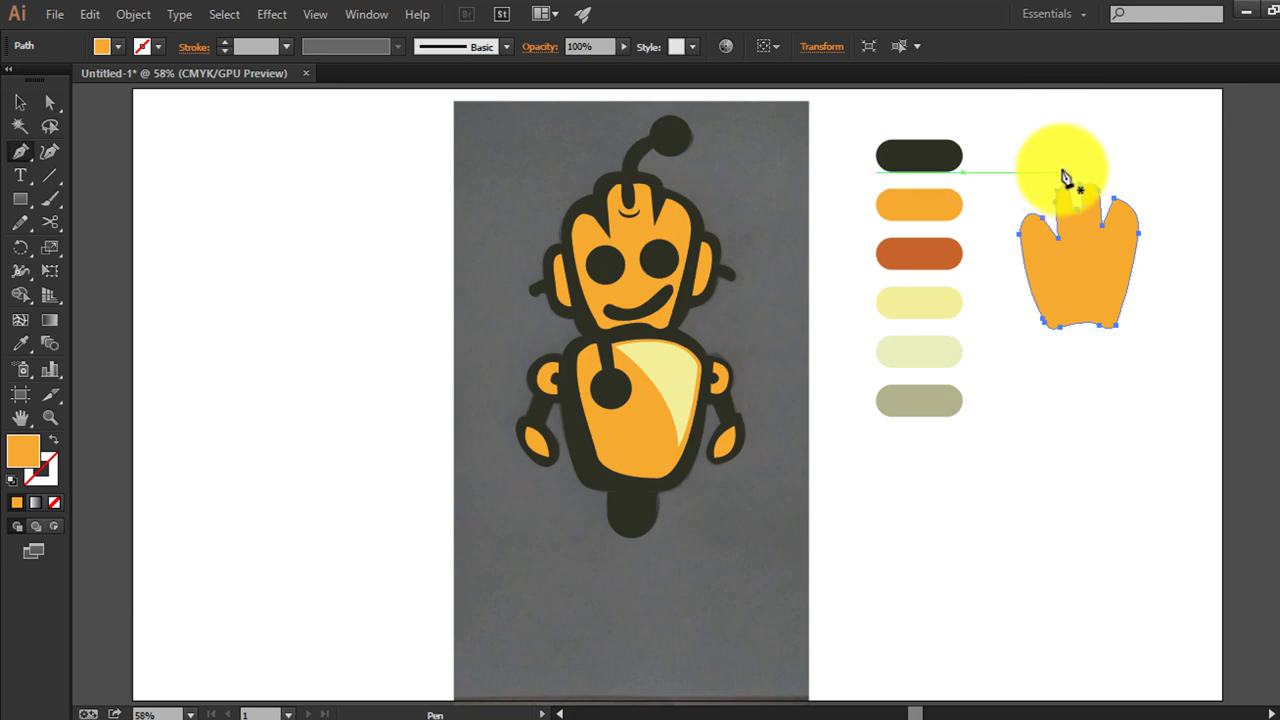
{"action": "left_click", "coordinate": [1057, 166]}
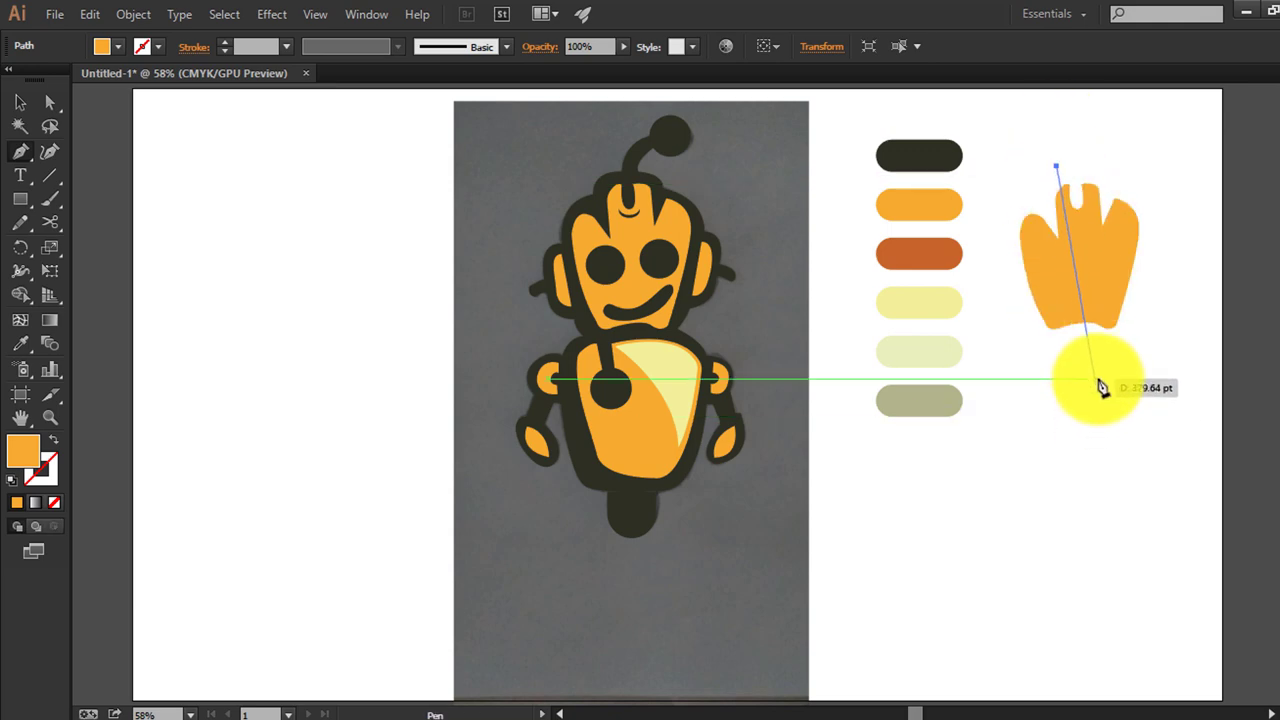
{"action": "left_click_drag", "start_coordinate": [1101, 366], "coordinate": [1134, 409]}
{"action": "key", "text": "v"}
{"action": "left_click", "coordinate": [1100, 337]}
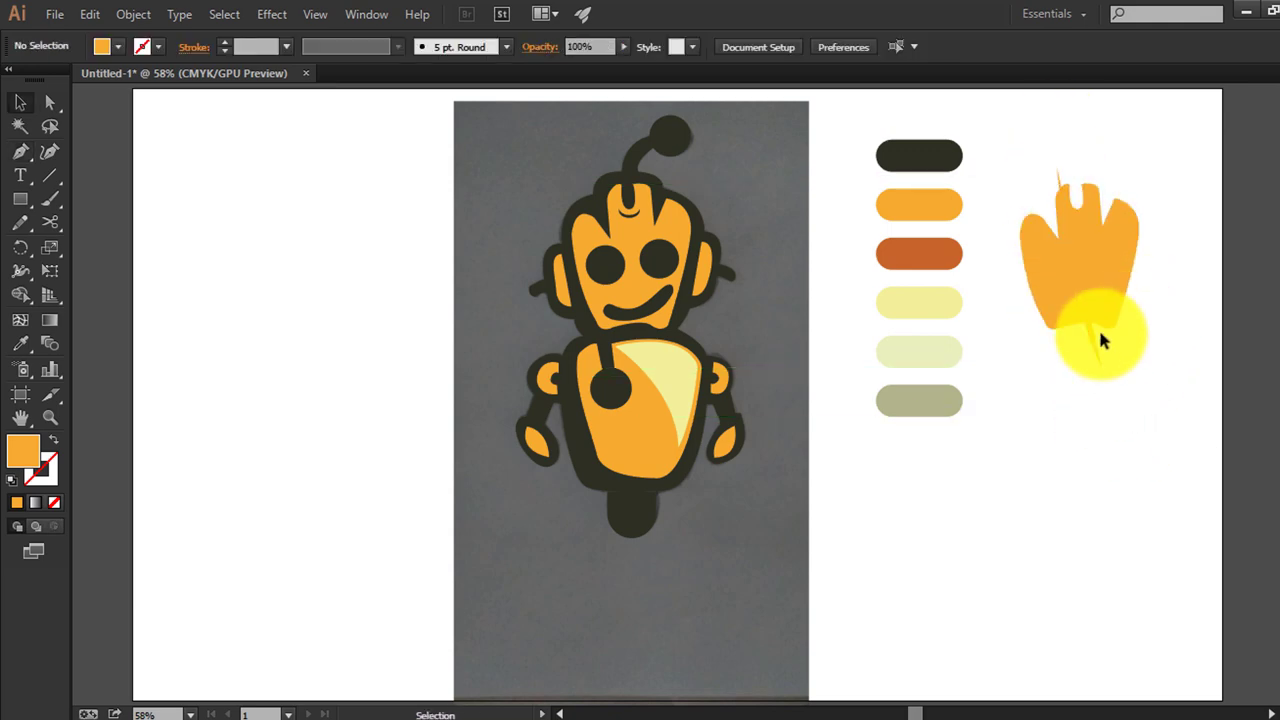
{"action": "left_click", "coordinate": [1099, 346]}
{"action": "left_click", "coordinate": [53, 440]}
{"action": "left_click", "coordinate": [749, 533]}
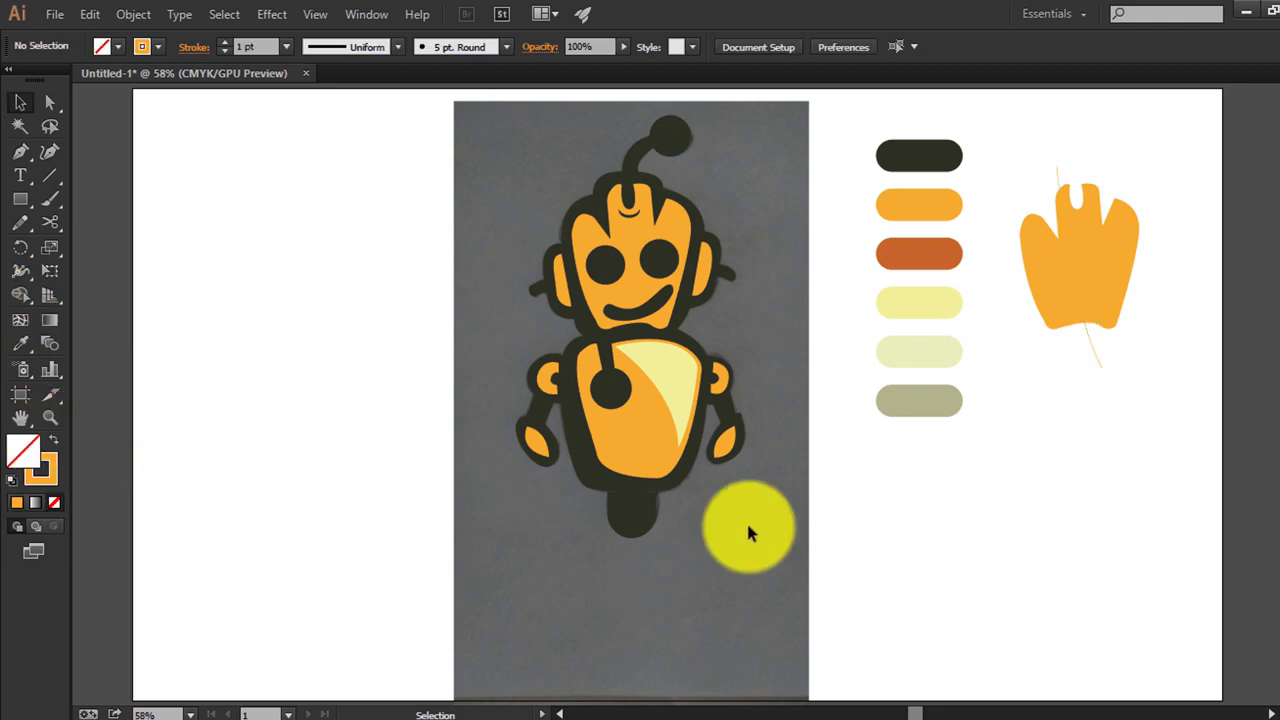
Copy the body shape to the right and draw an unfilled curve down past it
{"action": "left_click_drag", "start_coordinate": [644, 448], "coordinate": [1108, 568]}
{"action": "key", "text": "o"}
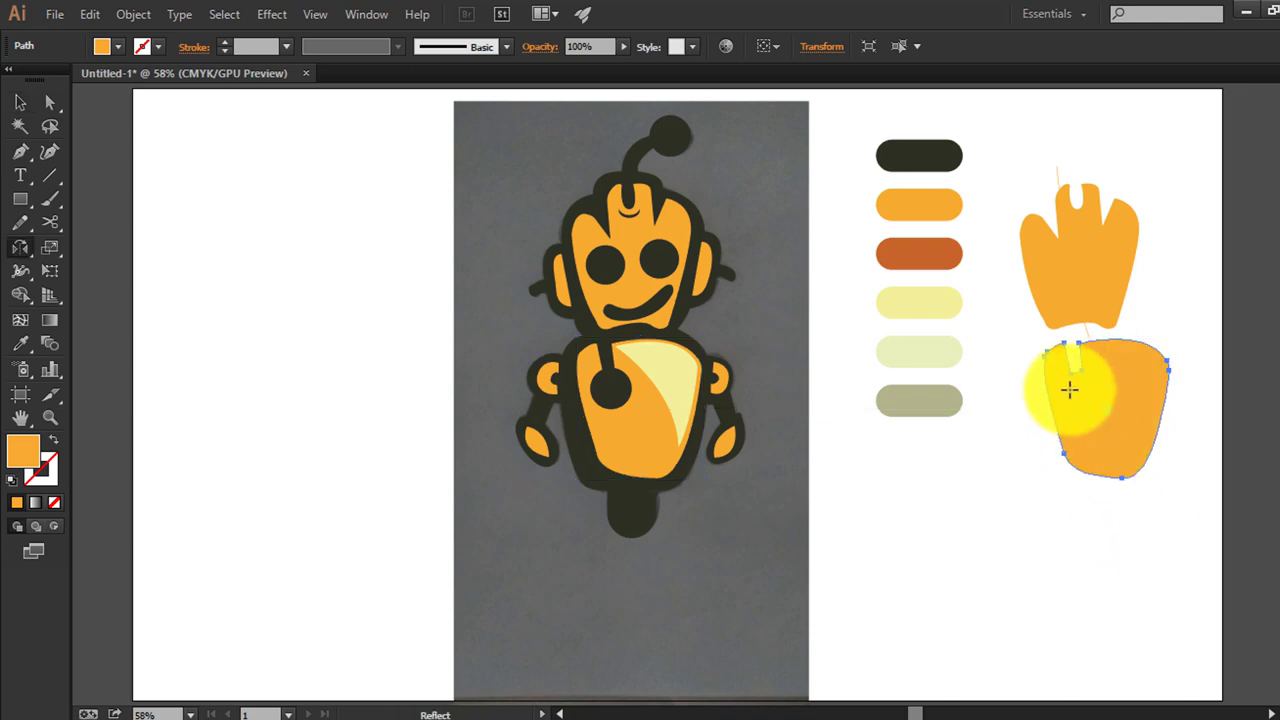
{"action": "key", "text": "Delete"}
{"action": "key", "text": "p"}
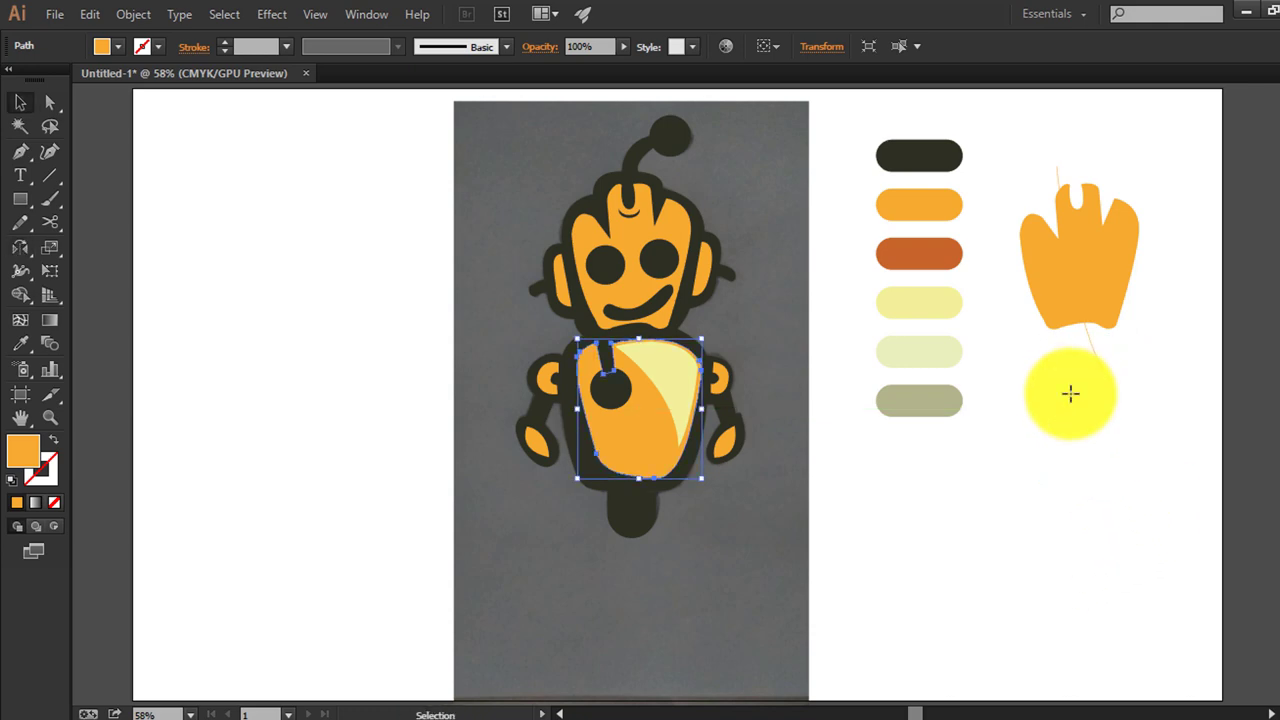
{"action": "key", "text": "ctrl+z"}
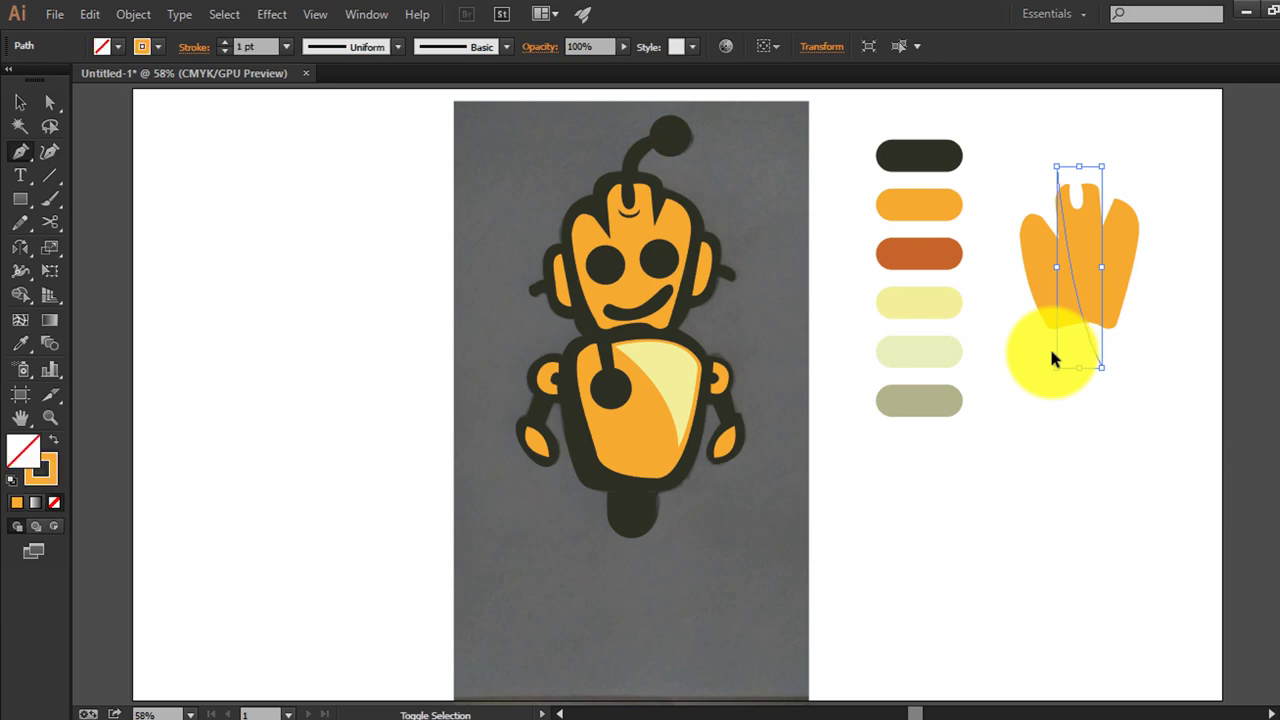
{"action": "key", "text": "ctrl+z"}
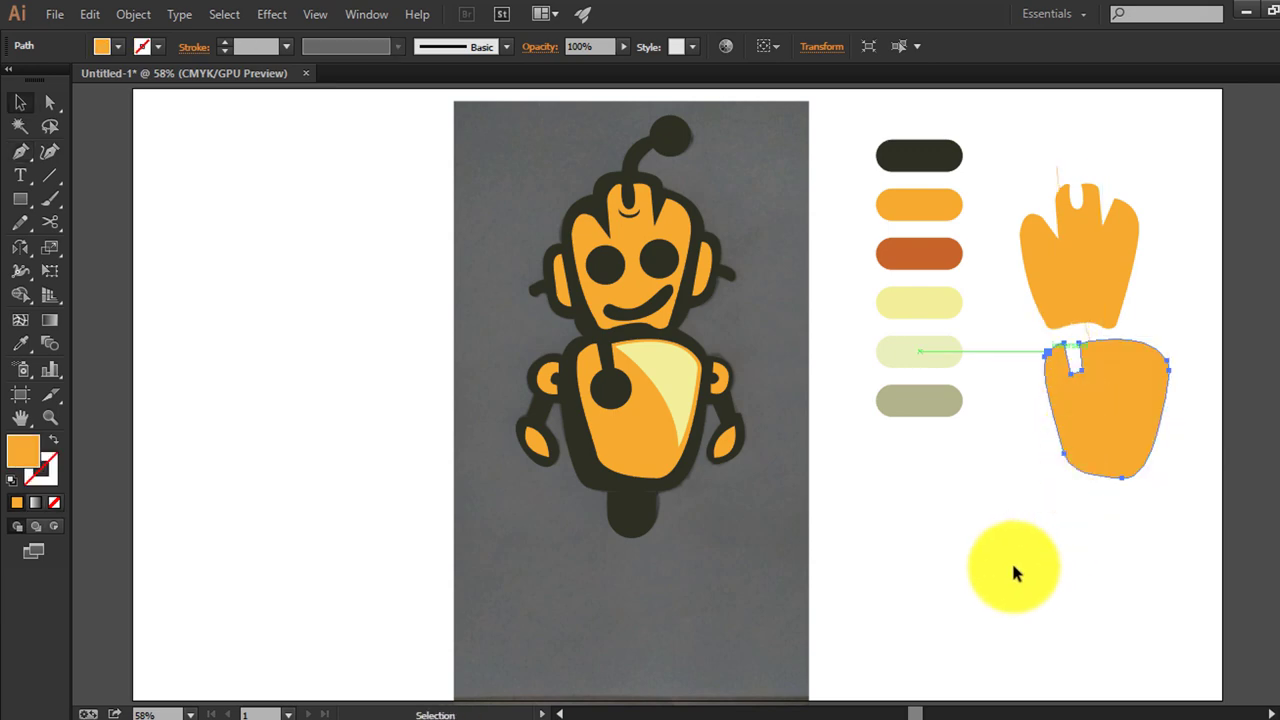
{"action": "left_click", "coordinate": [1012, 565], "text": "ctrl"}
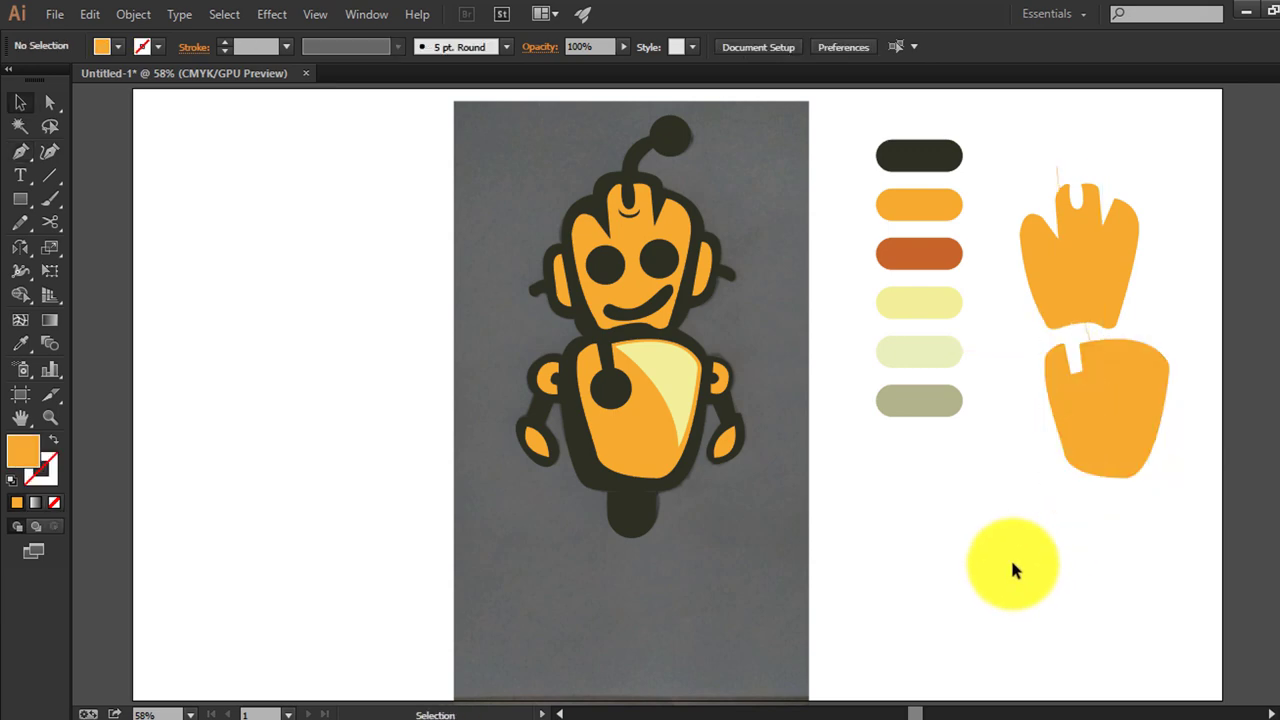
{"action": "left_click", "coordinate": [1080, 371]}
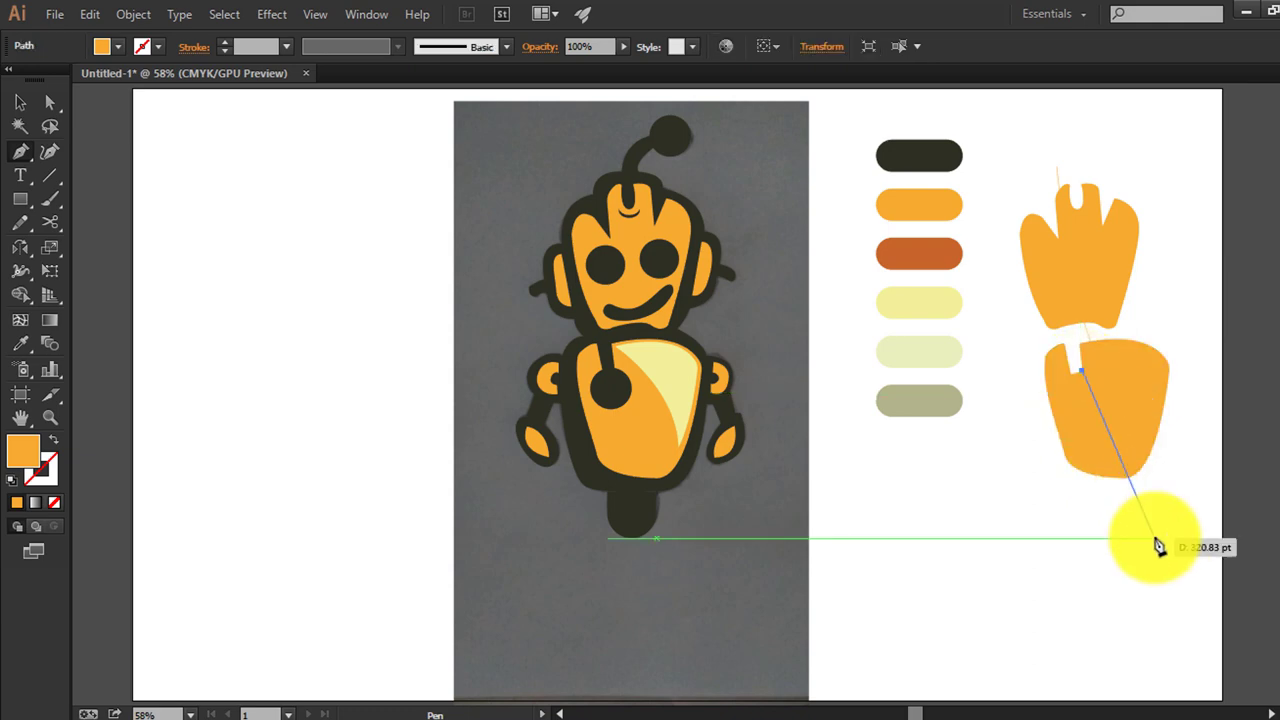
{"action": "left_click_drag", "start_coordinate": [1246, 612], "coordinate": [1240, 610]}
{"action": "key", "text": "v"}
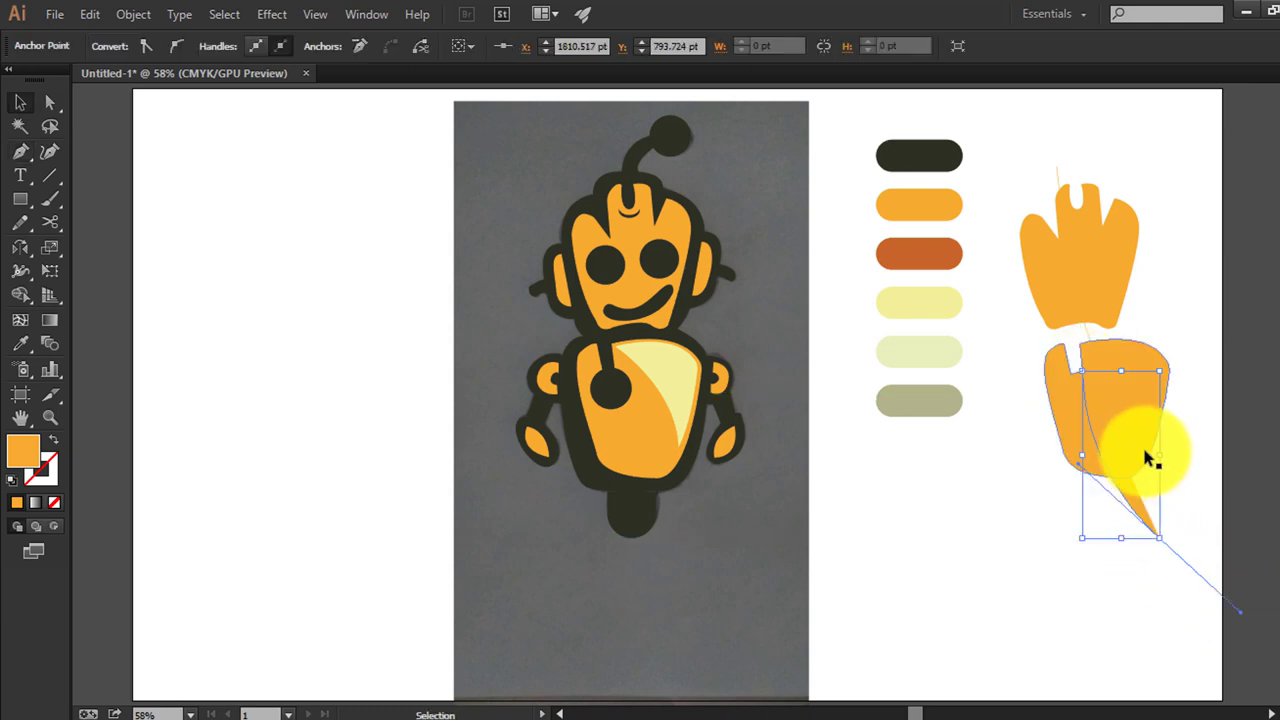
{"action": "left_click", "coordinate": [1258, 570]}
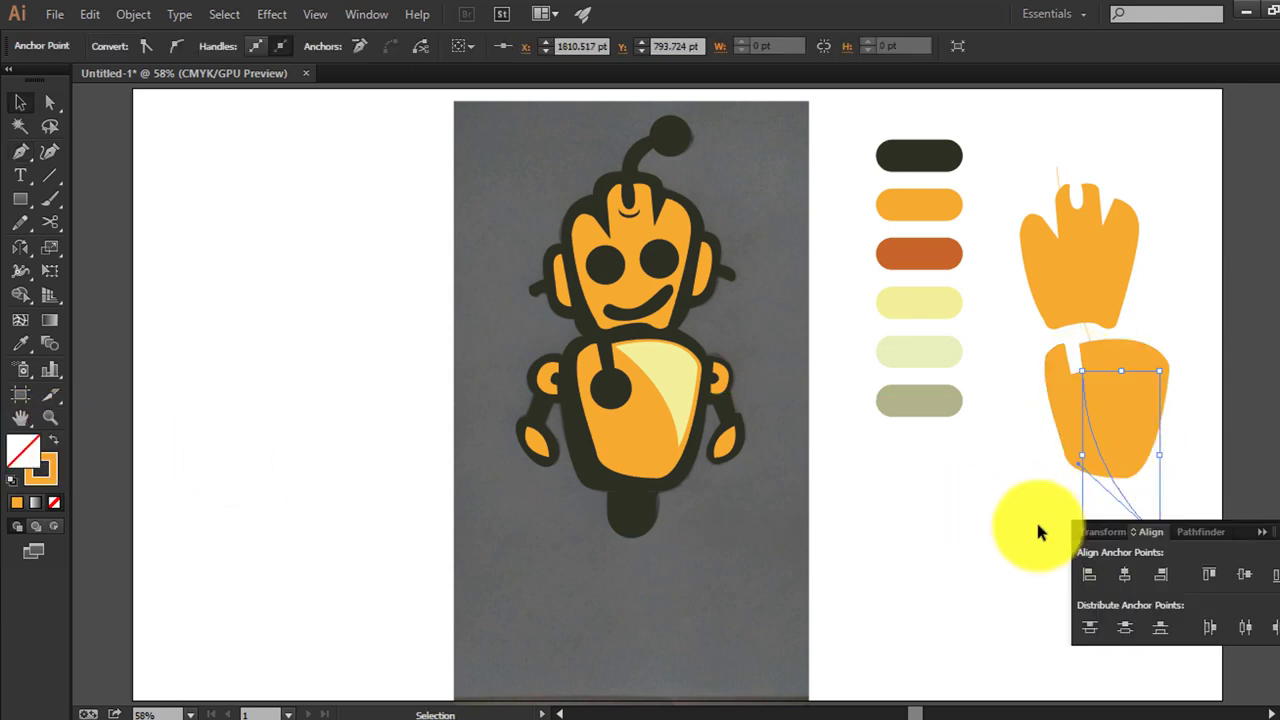
{"action": "key", "text": "Delete"}
Trim the copies with Shape Builder, removing regions right of the curves to leave thin slivers
{"action": "left_click", "coordinate": [1139, 508]}
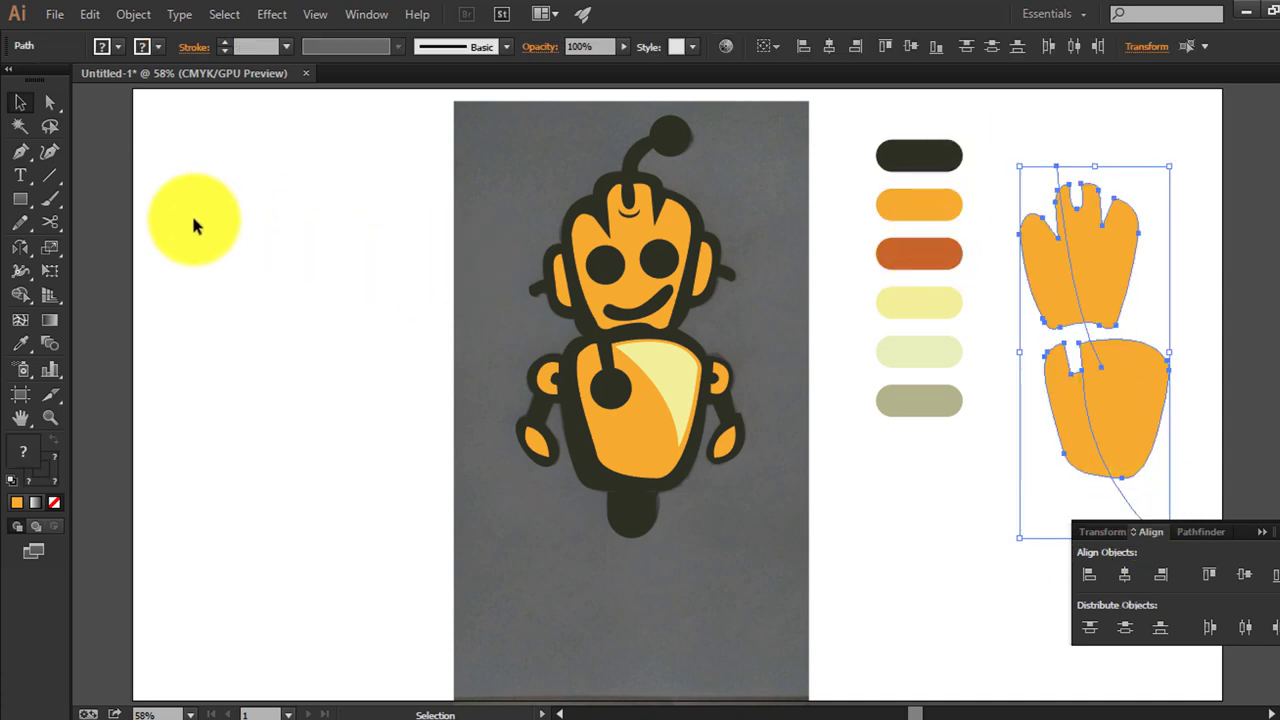
{"action": "left_click", "coordinate": [20, 296]}
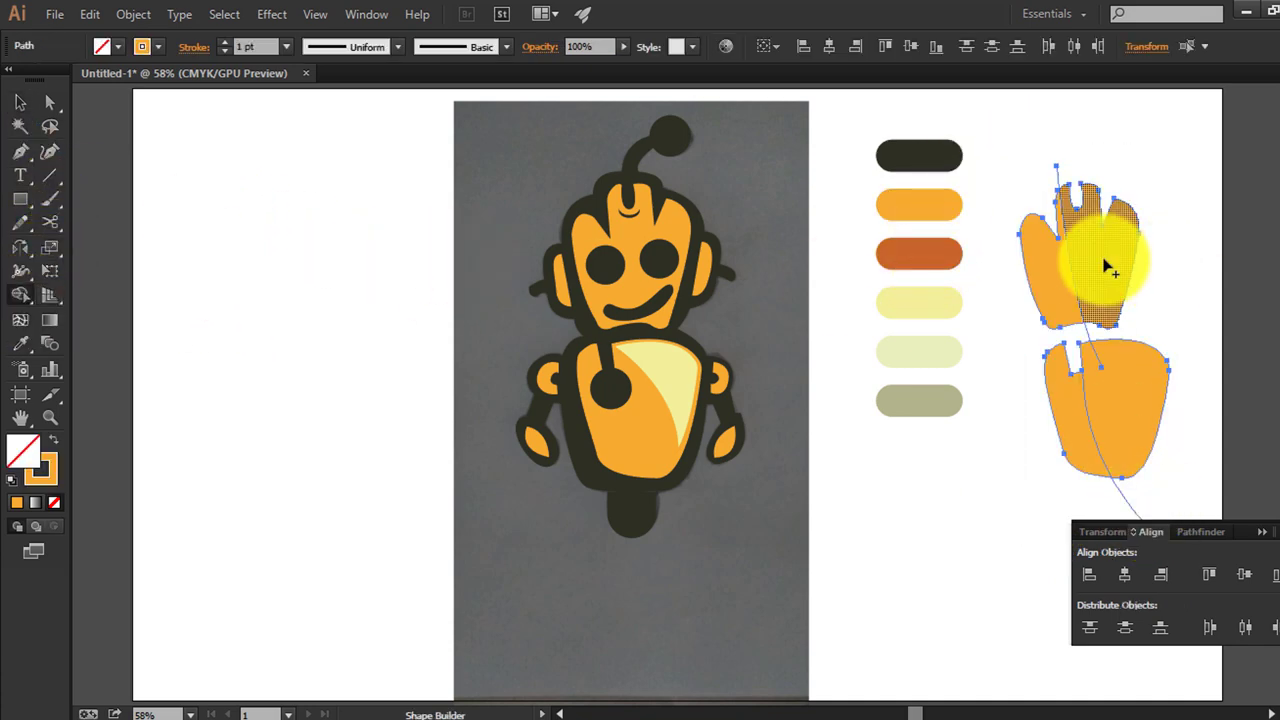
{"action": "key", "text": "super"}
{"action": "key", "text": "super"}
{"action": "left_click_drag", "start_coordinate": [1104, 268], "coordinate": [1123, 386]}
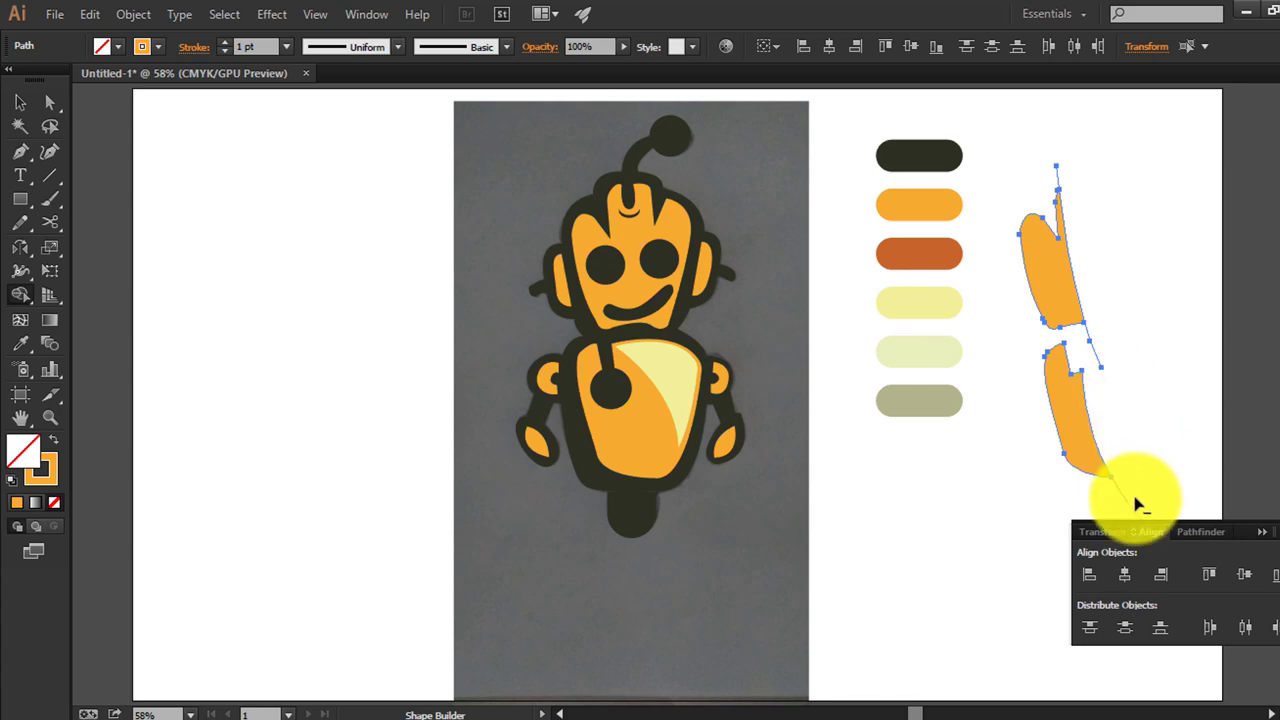
{"action": "left_click", "coordinate": [1094, 345], "text": "alt"}
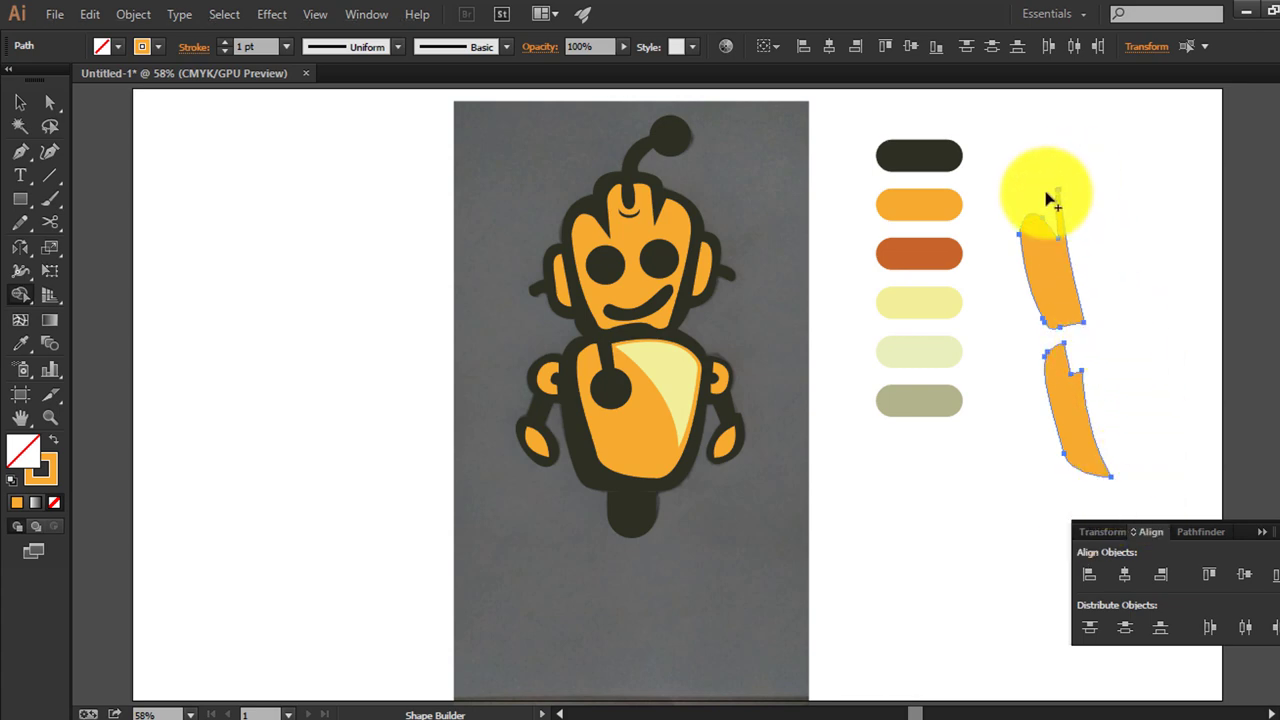
{"action": "key", "text": "v"}
Sample the dark orange swatch onto the slivers, undoing an accidental white fill
{"action": "key", "text": "i"}
{"action": "left_click", "coordinate": [919, 249]}
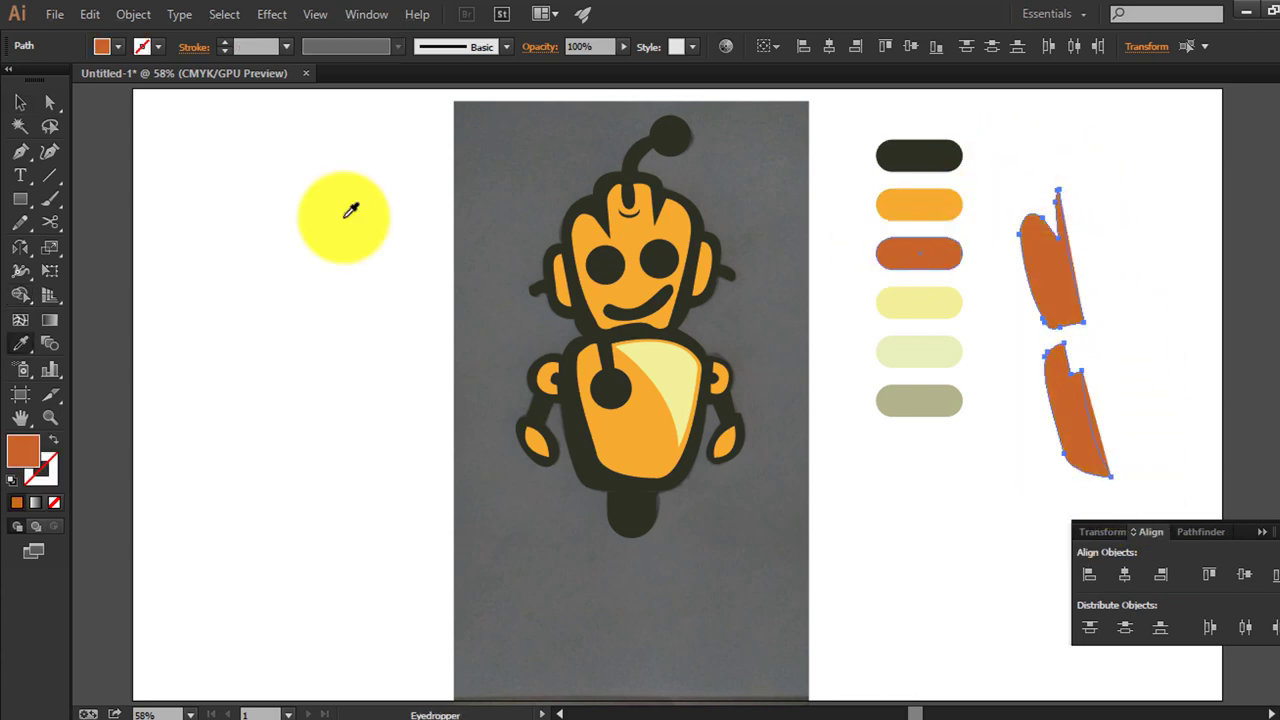
{"action": "left_click", "coordinate": [1098, 225]}
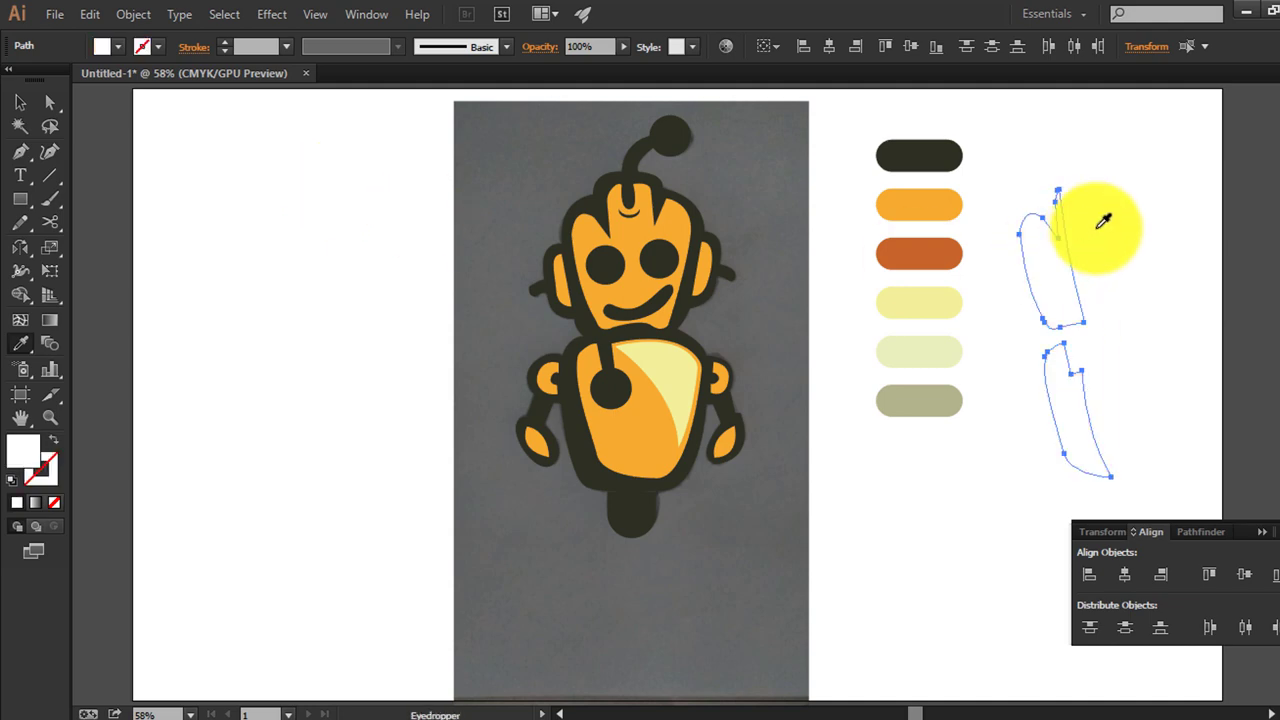
{"action": "key", "text": "ctrl+z"}
{"action": "key", "text": "ctrl+z"}
{"action": "key", "text": "v"}
Nudge both slivers slightly left and delete the leftover curved guide line
{"action": "left_click", "coordinate": [1132, 200]}
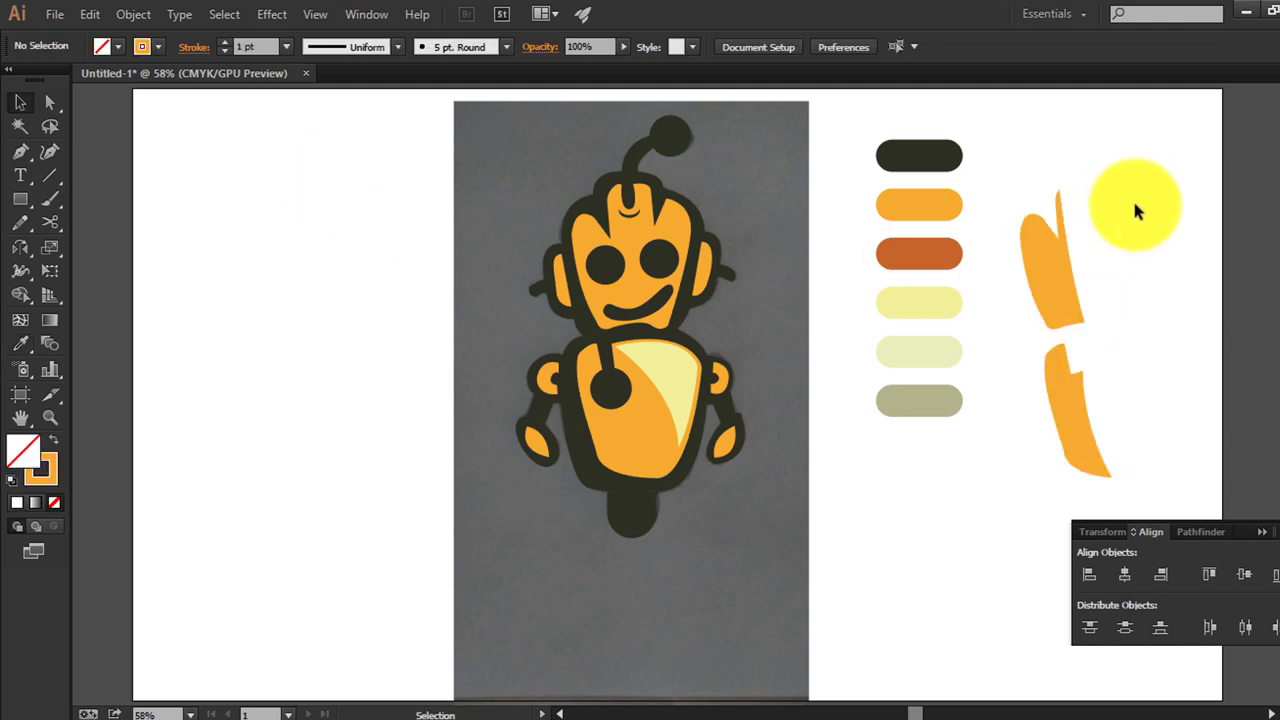
{"action": "left_click_drag", "start_coordinate": [1049, 259], "coordinate": [1027, 265]}
{"action": "left_click_drag", "start_coordinate": [1066, 404], "coordinate": [1049, 392]}
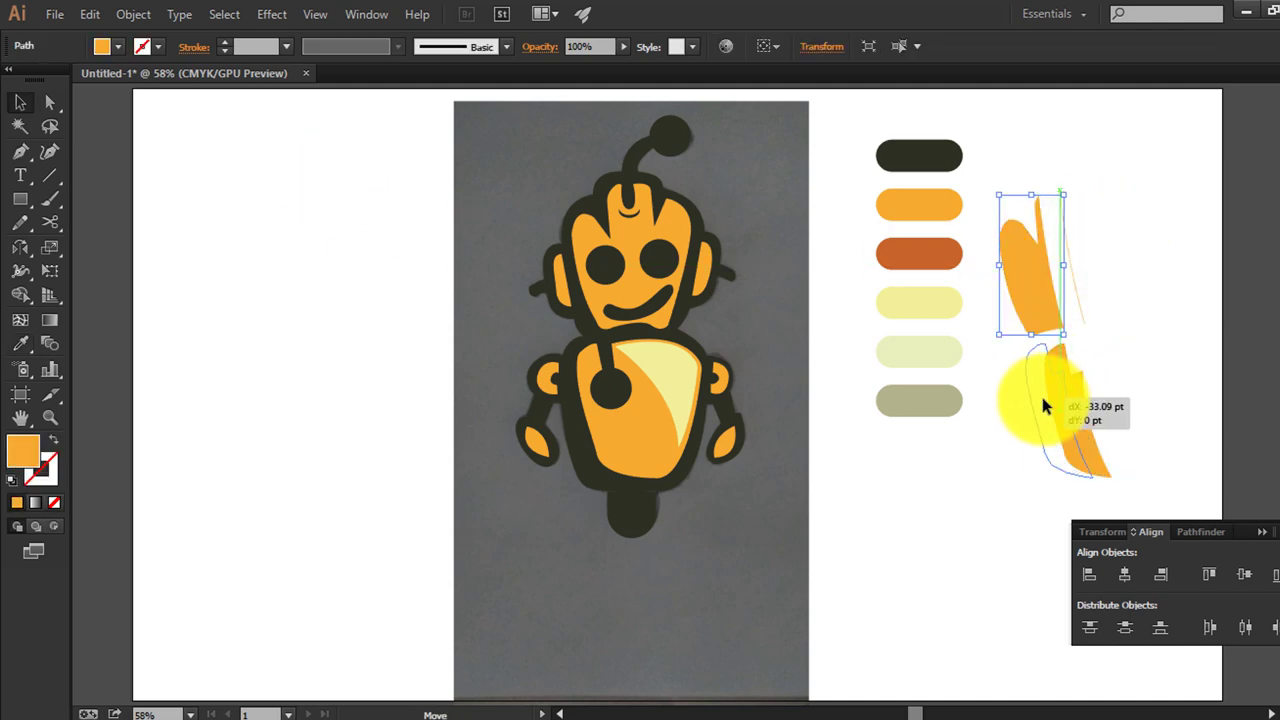
{"action": "left_click", "coordinate": [1145, 266]}
{"action": "left_click_drag", "start_coordinate": [1143, 243], "coordinate": [1078, 364]}
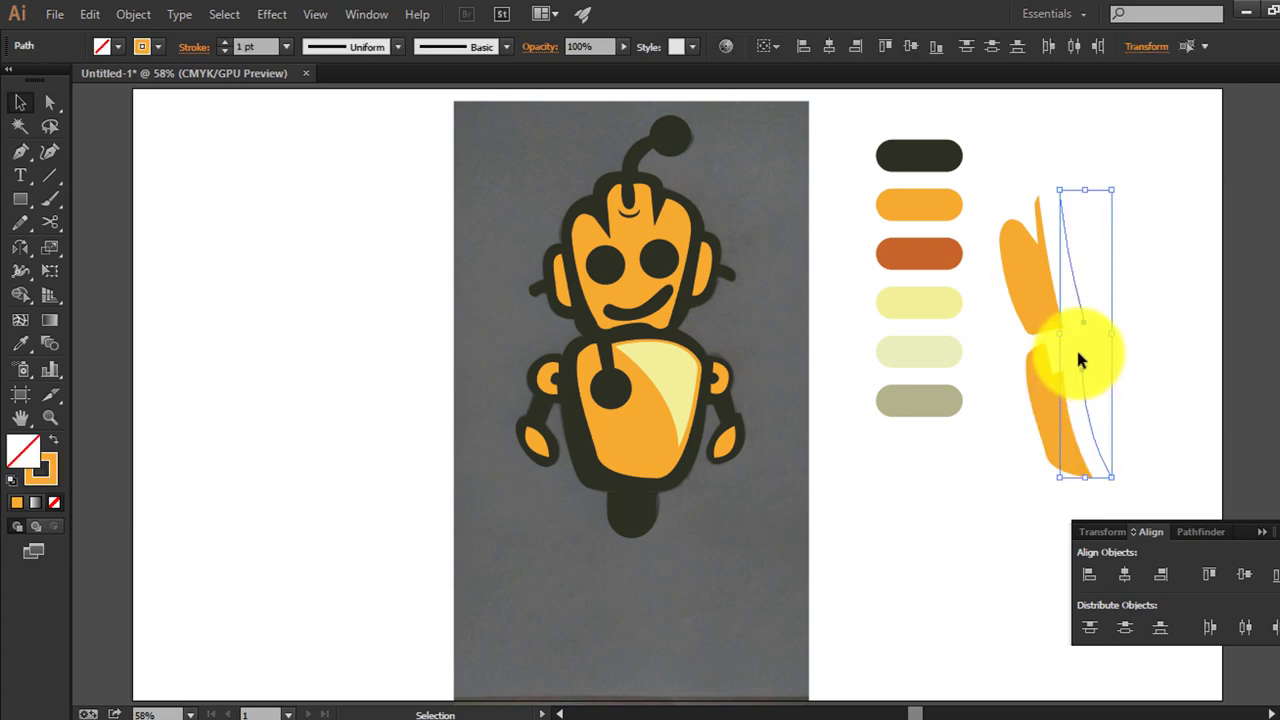
{"action": "key", "text": "Delete"}
Fill both slivers with the dark orange swatch using the Eyedropper
{"action": "left_click_drag", "start_coordinate": [1116, 198], "coordinate": [1035, 392]}
{"action": "key", "text": "i"}
{"action": "left_click", "coordinate": [932, 265]}
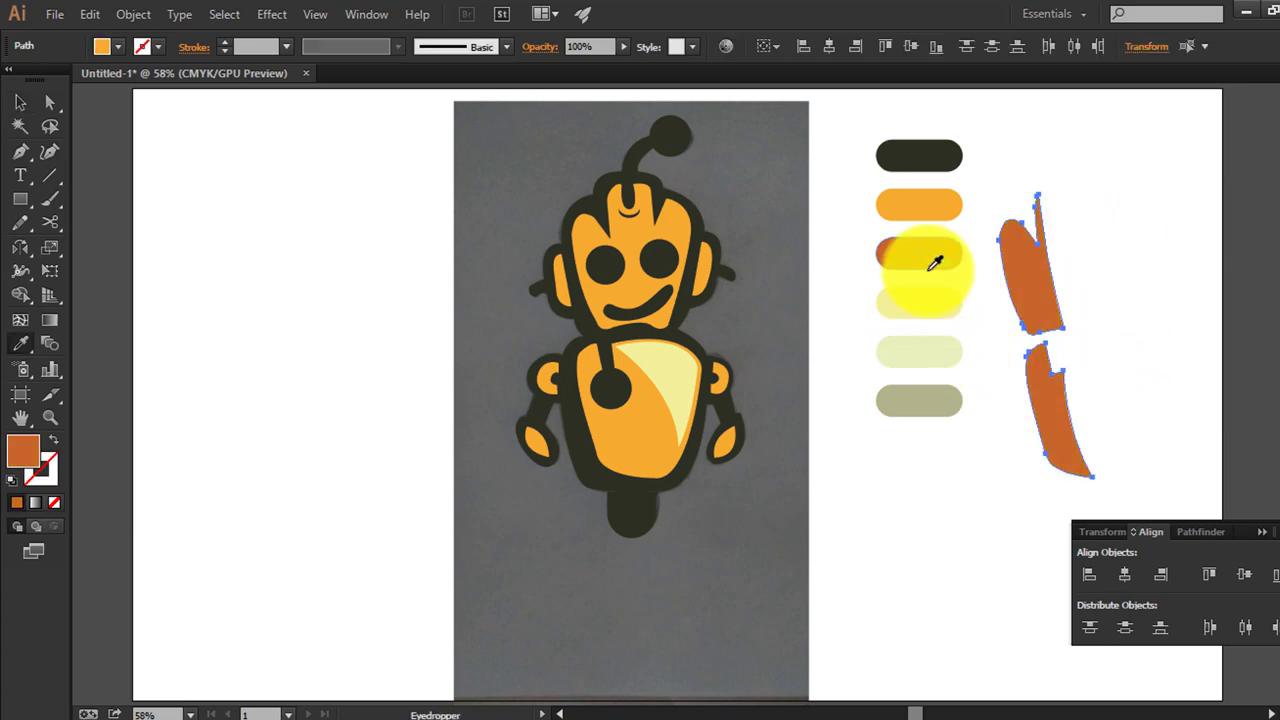
{"action": "key", "text": "v"}
{"action": "left_click", "coordinate": [1120, 227]}
{"action": "left_click", "coordinate": [1042, 419]}
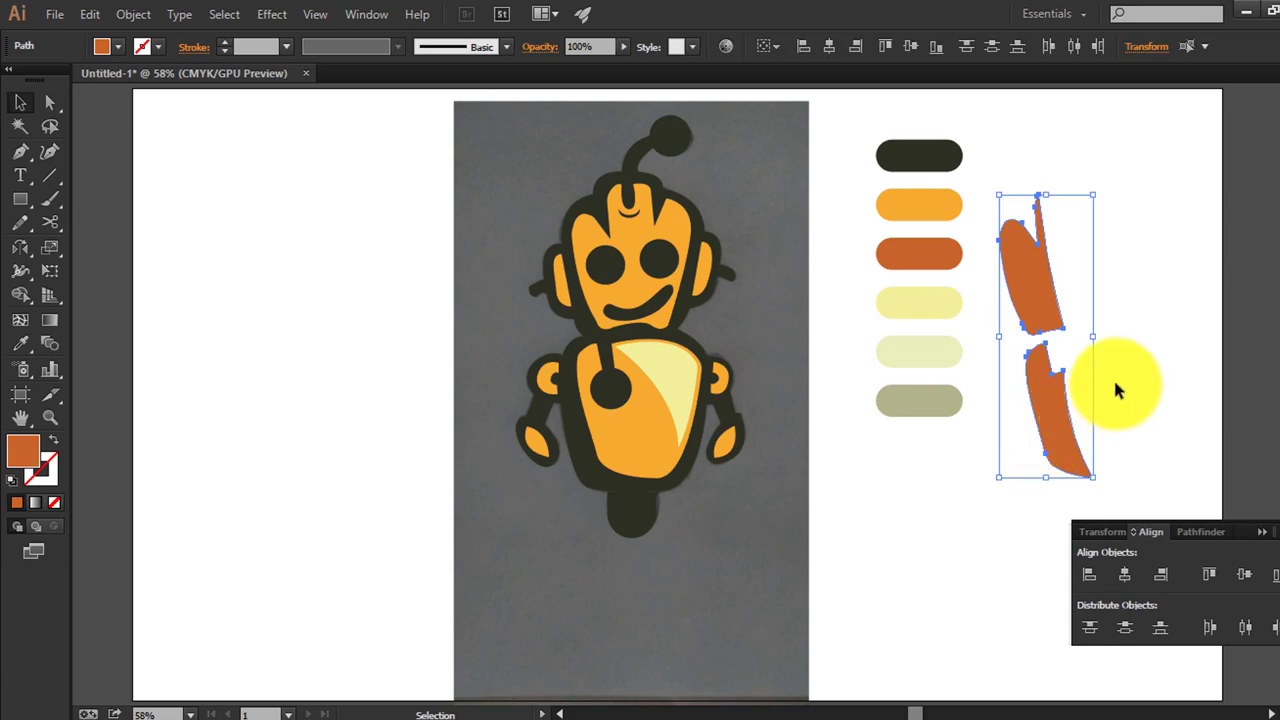
{"action": "left_click", "coordinate": [1114, 389]}
Place the slivers along the left edges of the robot's body and head
{"action": "left_click_drag", "start_coordinate": [1048, 420], "coordinate": [604, 418]}
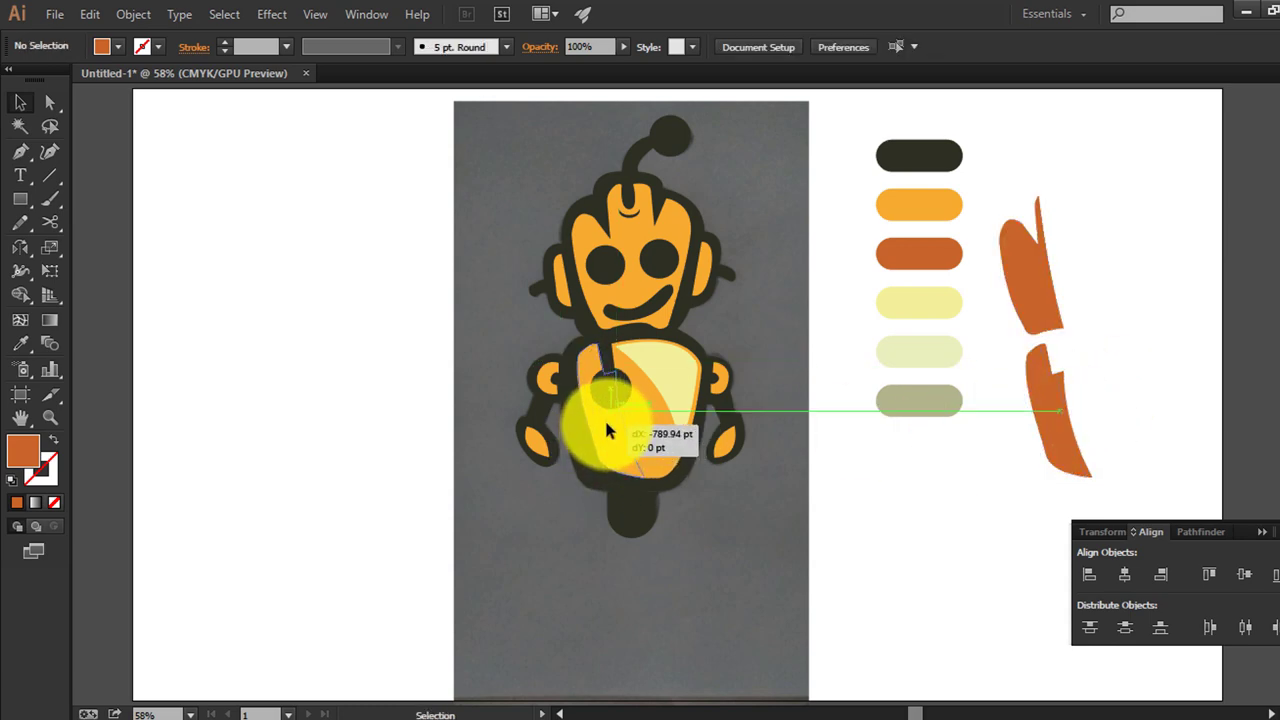
{"action": "left_click_drag", "start_coordinate": [1030, 265], "coordinate": [602, 280]}
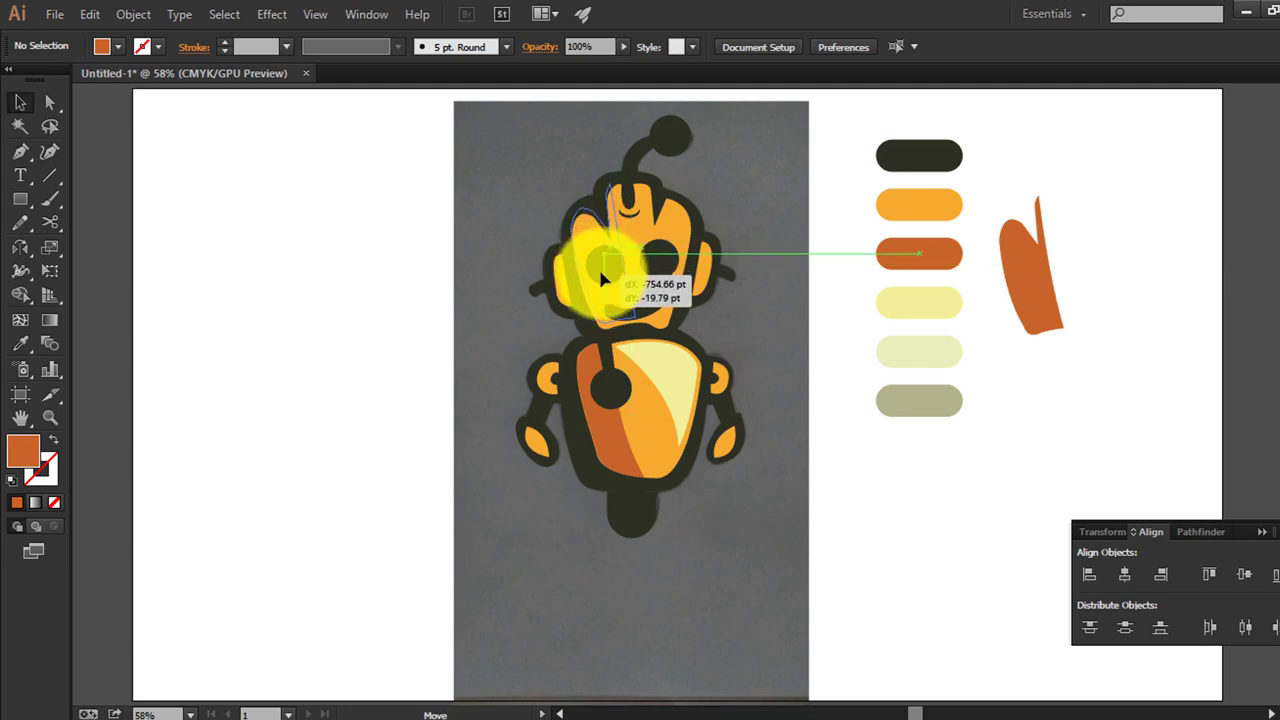
{"action": "left_click_drag", "start_coordinate": [602, 286], "coordinate": [602, 284]}
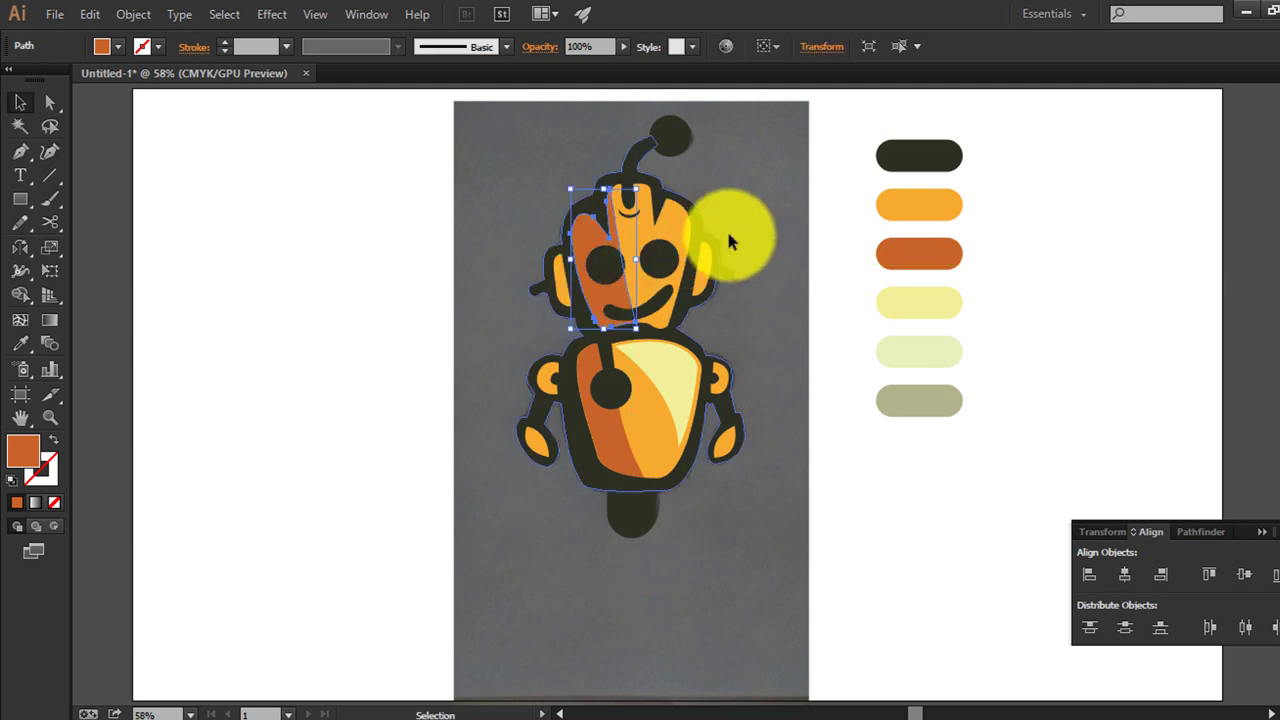
{"action": "left_click", "coordinate": [850, 300]}
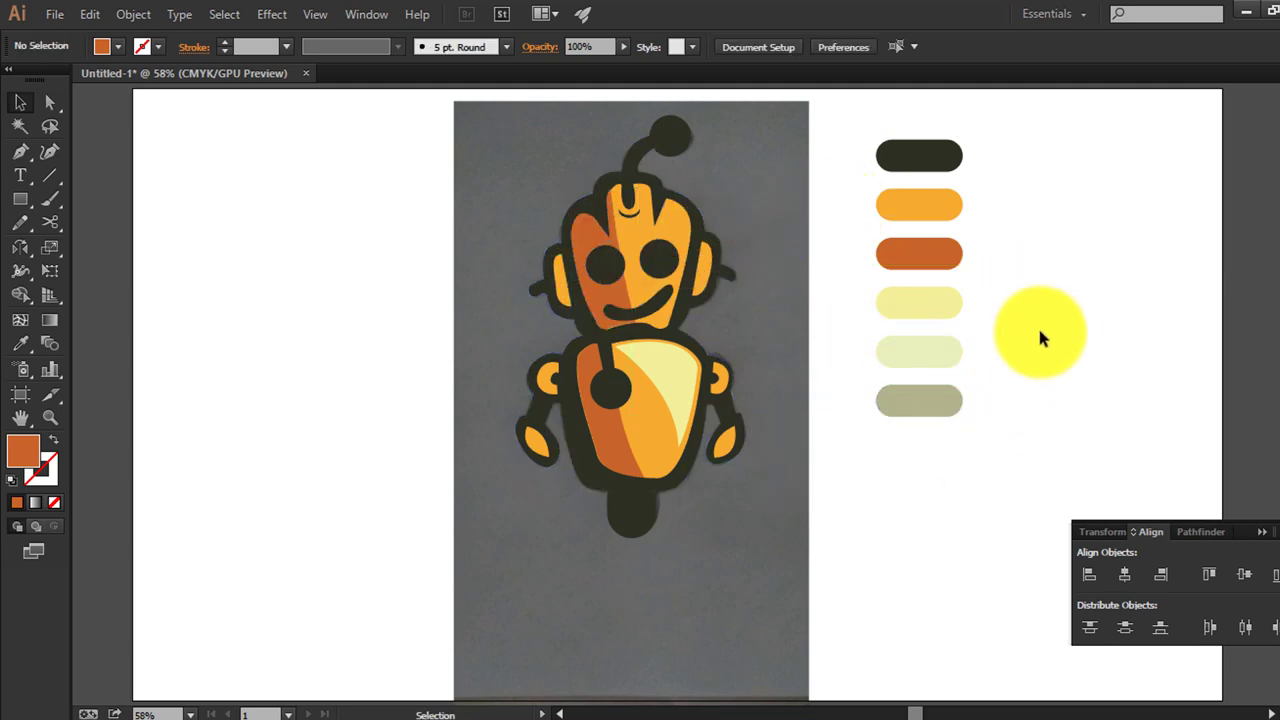
Delete the grey reference photo and marquee-select the robot artwork to check it
{"action": "left_click", "coordinate": [740, 595]}
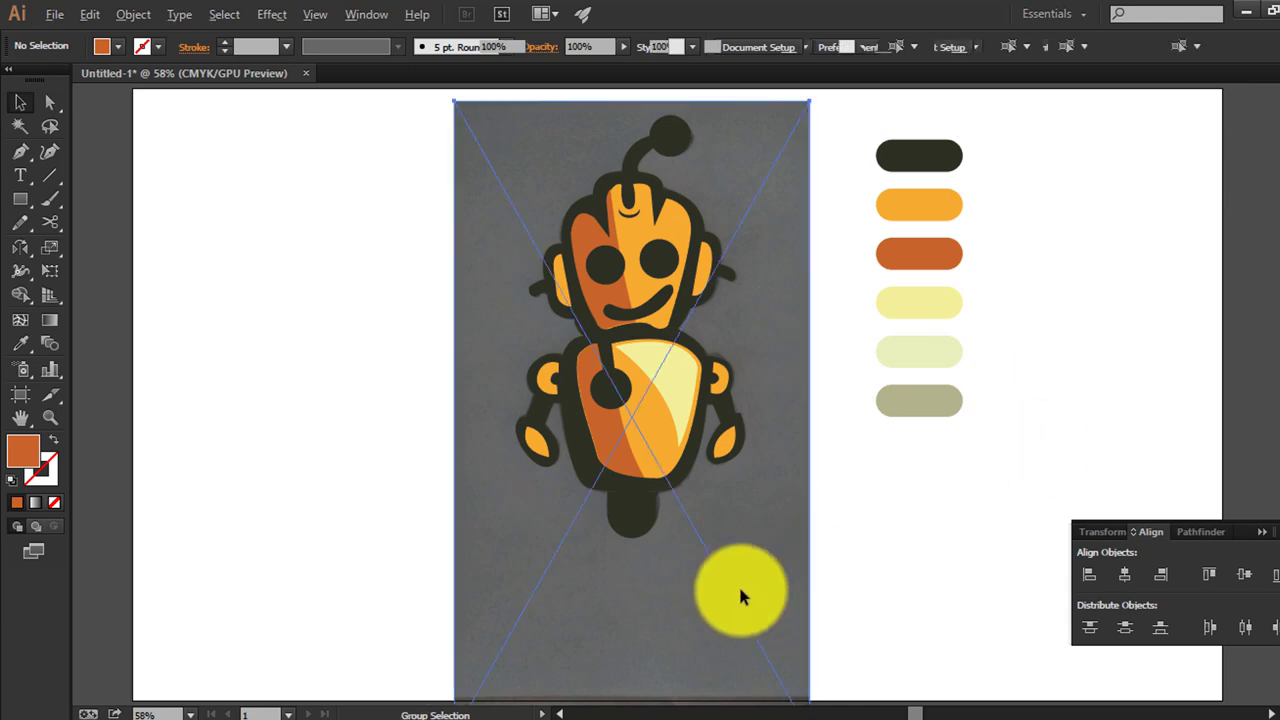
{"action": "key", "text": "Delete"}
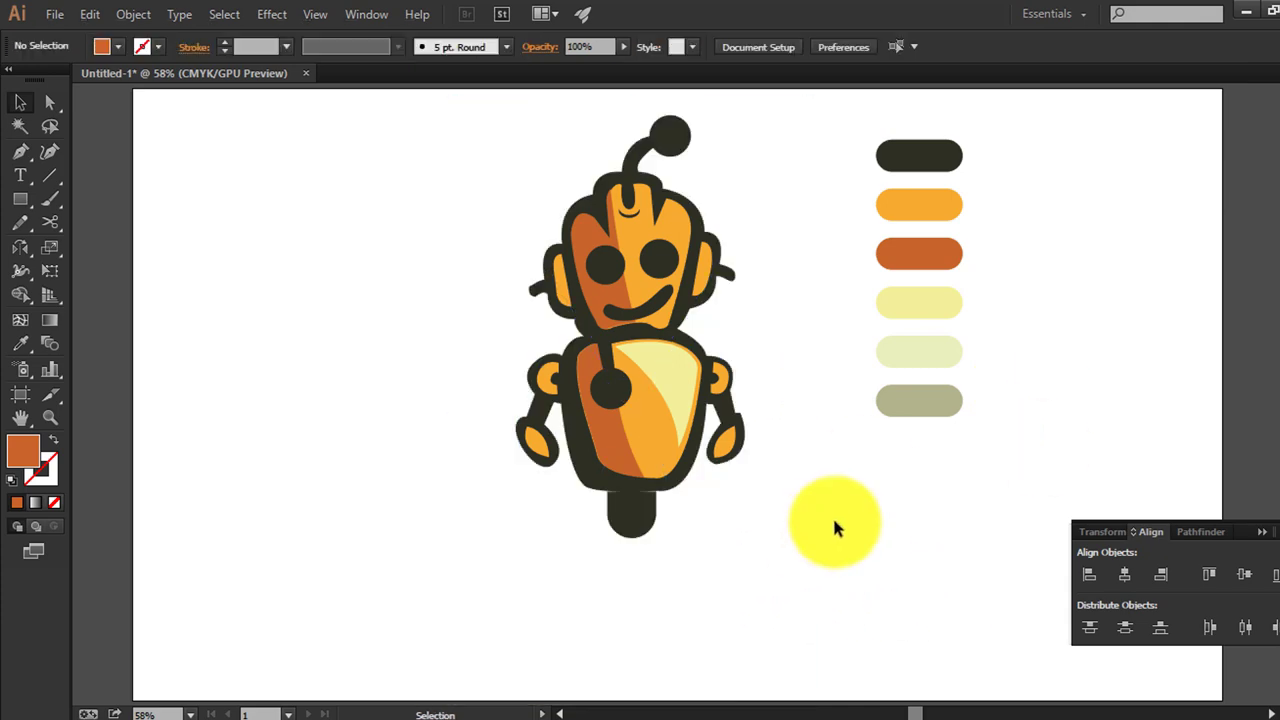
{"action": "left_click", "coordinate": [633, 506]}
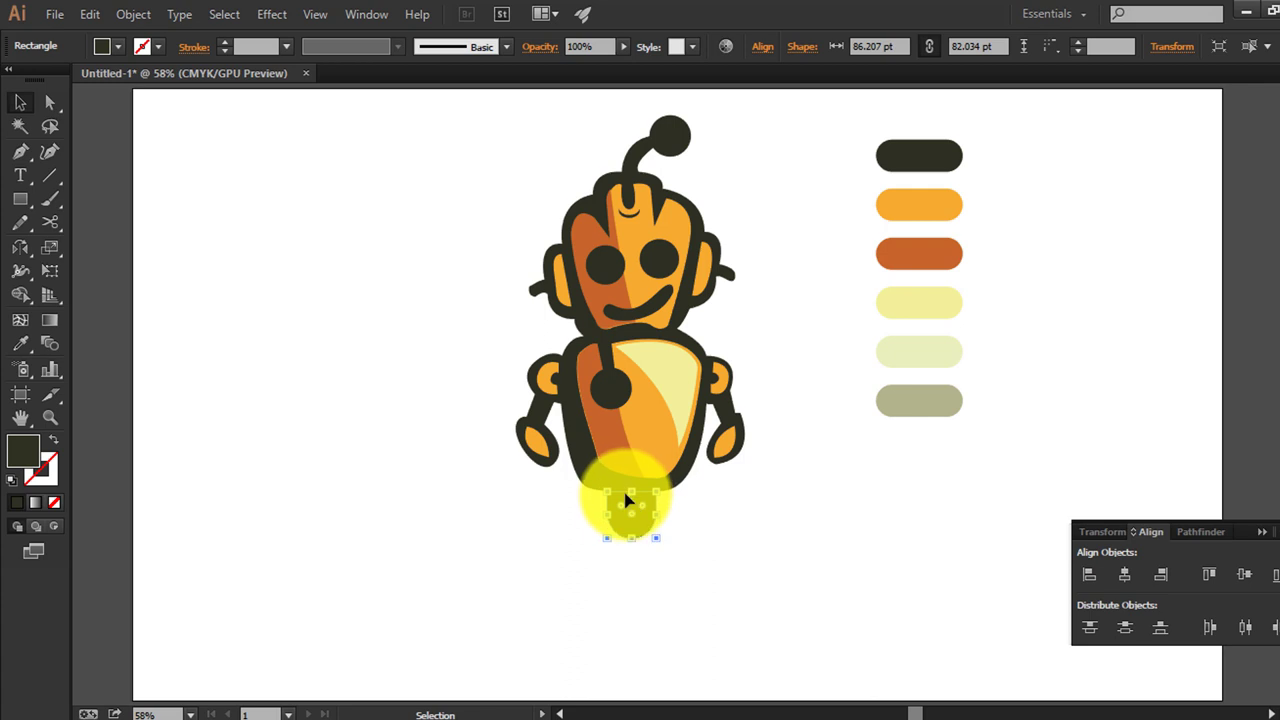
{"action": "left_click", "coordinate": [884, 600]}
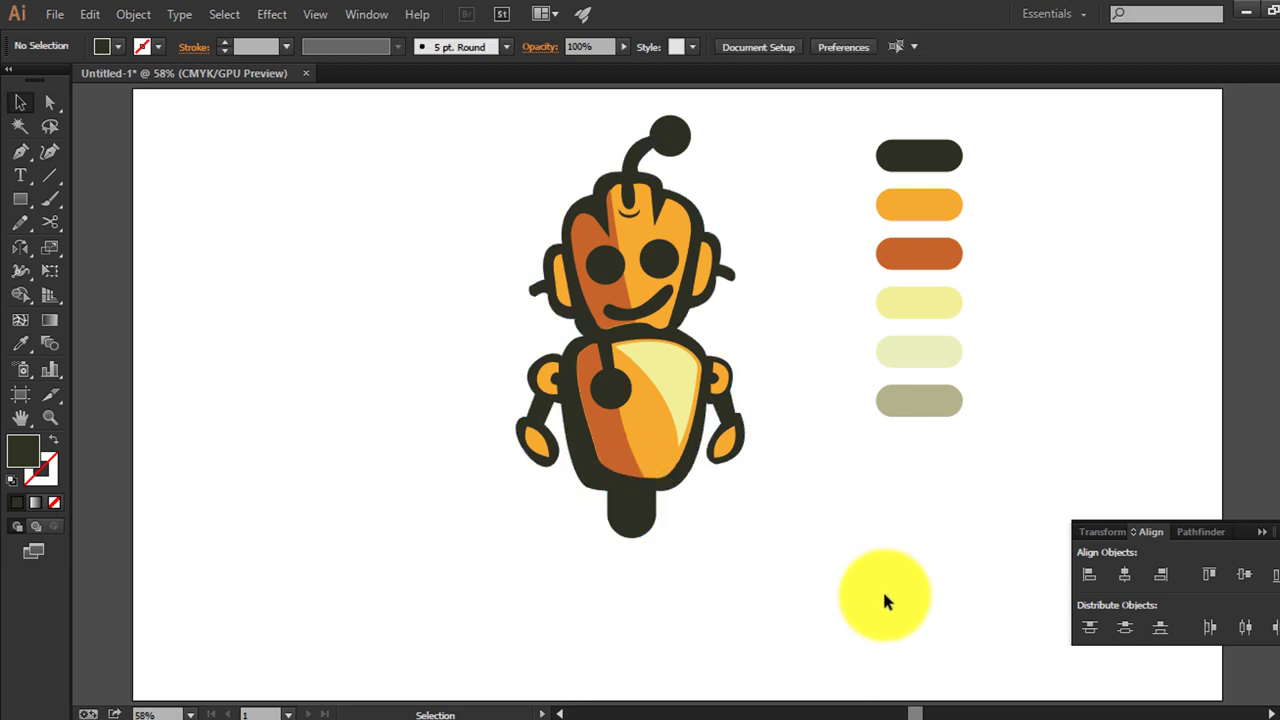
{"action": "left_click_drag", "start_coordinate": [480, 186], "coordinate": [799, 585]}
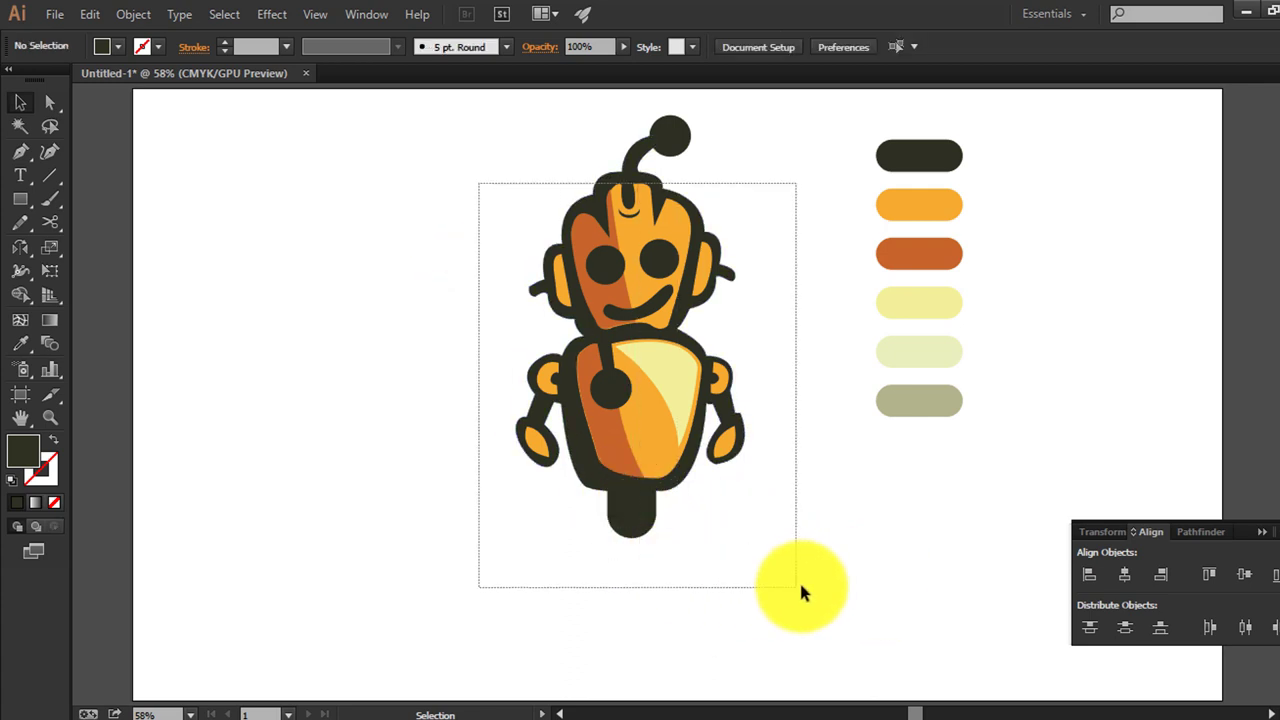
Draw a thin rectangle and fill it with the grey-green swatch colour
{"action": "left_click", "coordinate": [746, 506]}
{"action": "key", "text": "ctrl+plus"}
{"action": "key", "text": "ctrl+plus"}
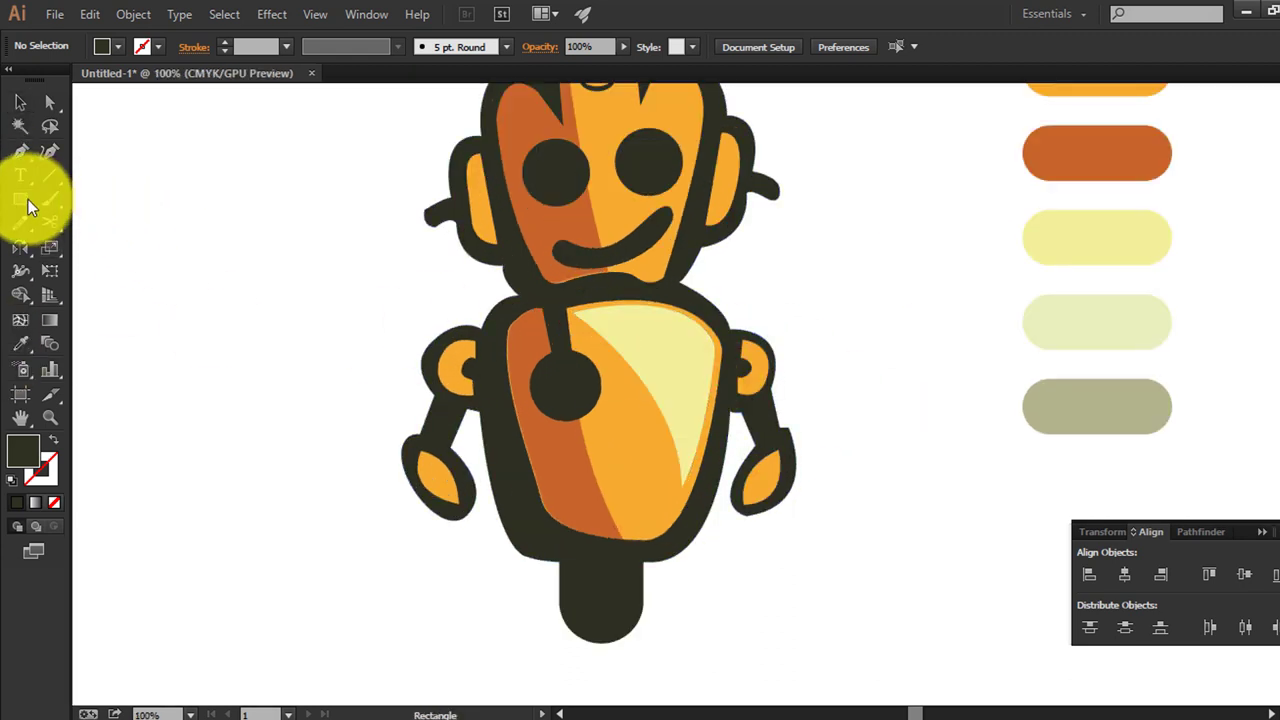
{"action": "mouse_move", "coordinate": [272, 395]}
{"action": "left_mouse_down"}
{"action": "mouse_move", "coordinate": [277, 435]}
{"action": "mouse_move", "coordinate": [470, 410]}
{"action": "left_mouse_up"}
{"action": "key", "text": "i"}
{"action": "left_click", "coordinate": [1143, 423]}
{"action": "left_click", "coordinate": [24, 104]}
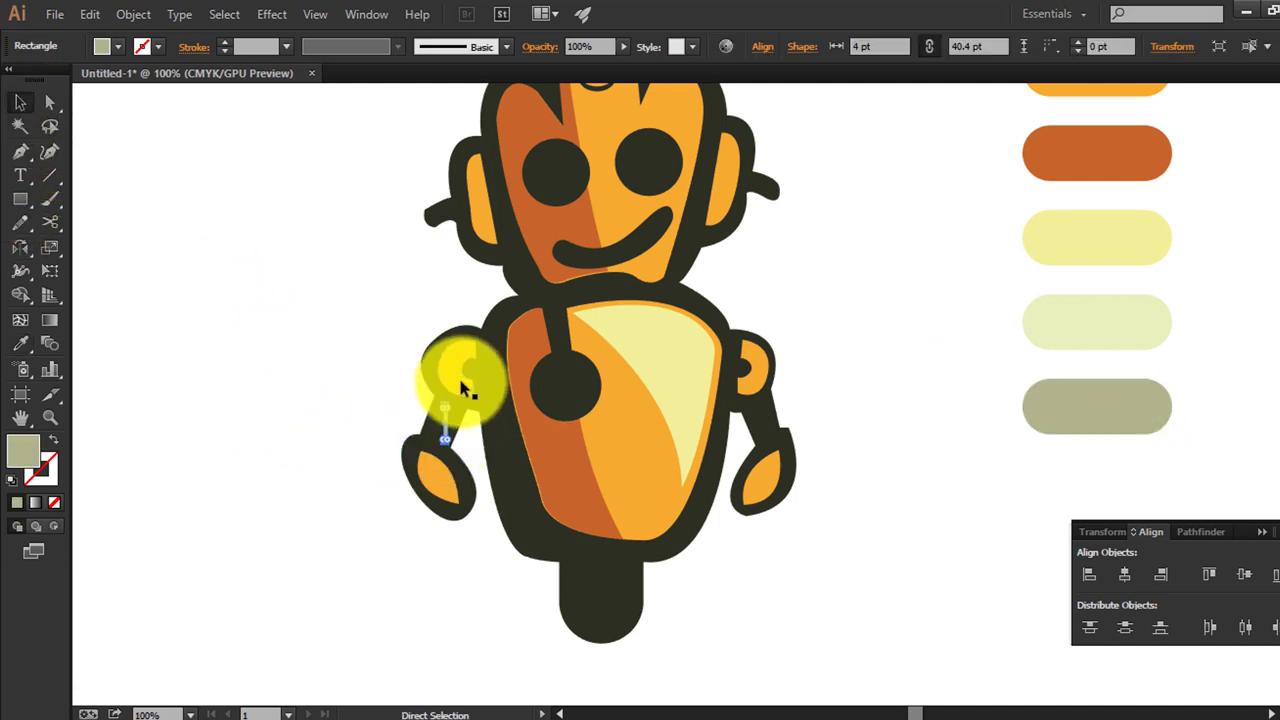
Rotate the strip along the left arm and widen it slightly
{"action": "key", "text": "ctrl+plus"}
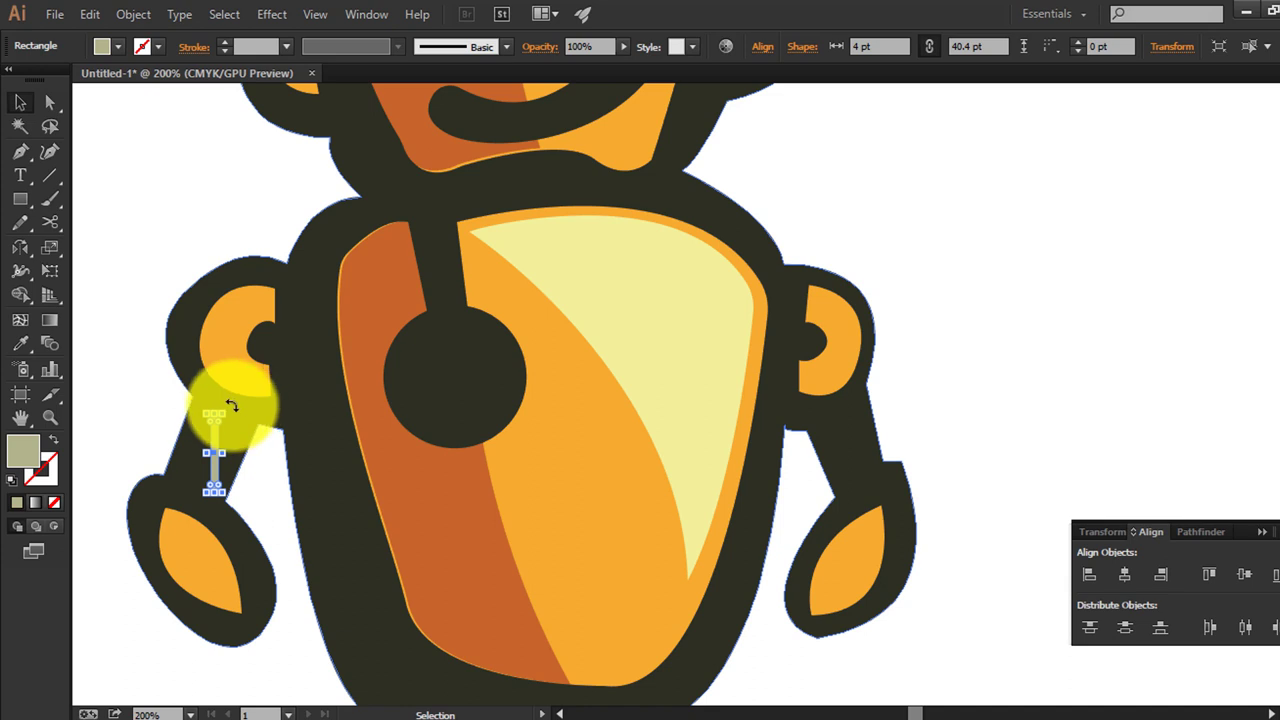
{"action": "left_click_drag", "start_coordinate": [231, 405], "coordinate": [249, 411]}
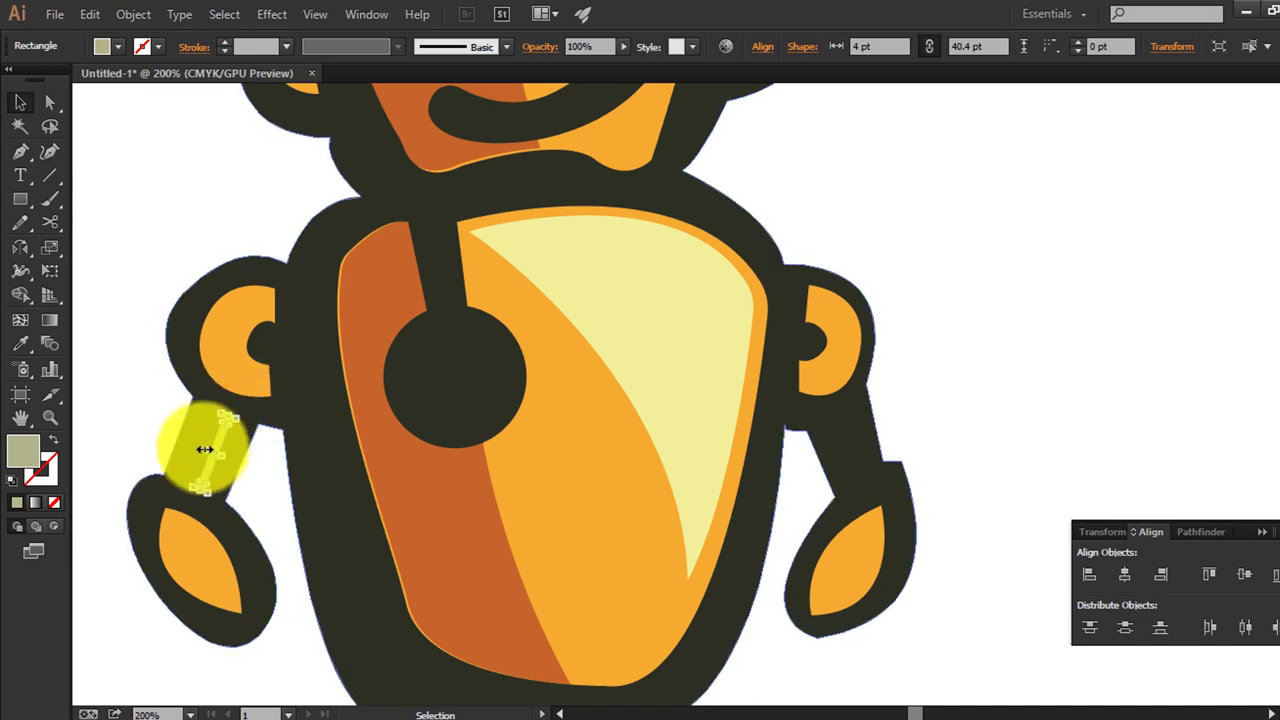
{"action": "left_click_drag", "start_coordinate": [203, 449], "coordinate": [196, 444]}
{"action": "left_click", "coordinate": [112, 376]}
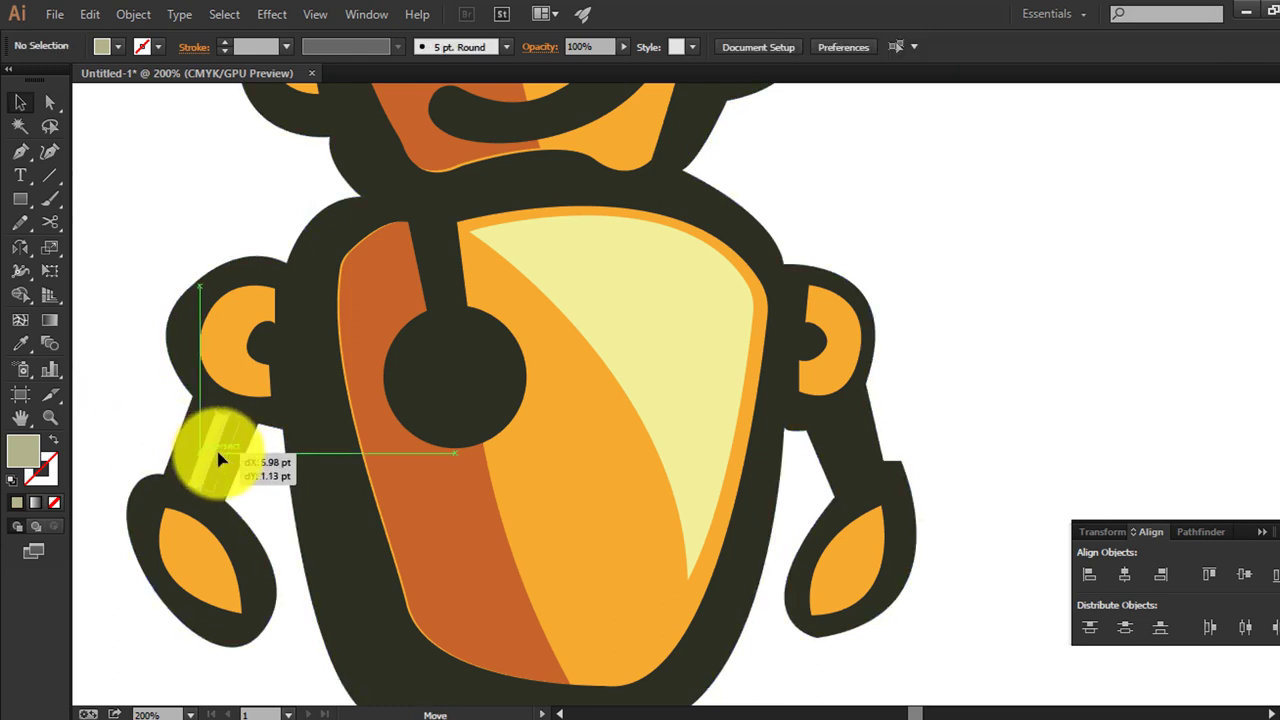
{"action": "left_click", "coordinate": [220, 446]}
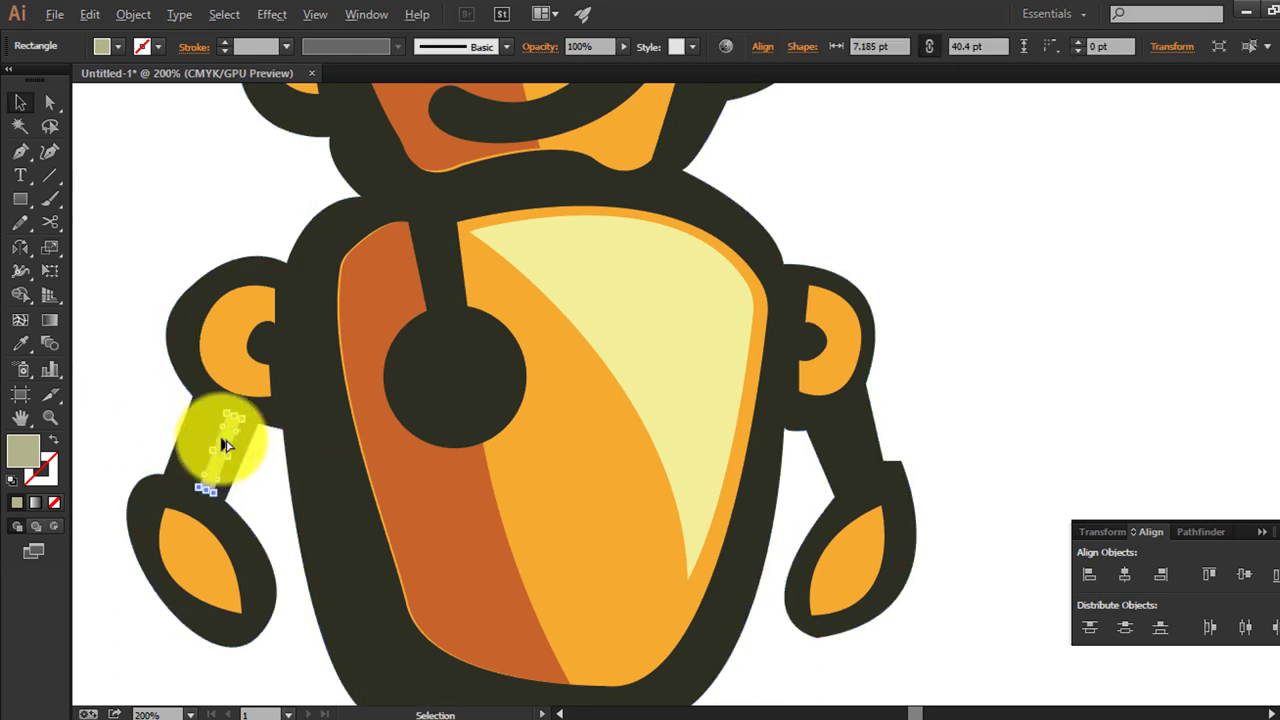
Alt-drag a copy of the strip to the right arm and reflect it
{"action": "mouse_move", "coordinate": [216, 449]}
{"action": "left_mouse_down"}
{"action": "mouse_move", "coordinate": [797, 497]}
{"action": "mouse_move", "coordinate": [832, 455]}
{"action": "left_mouse_up"}
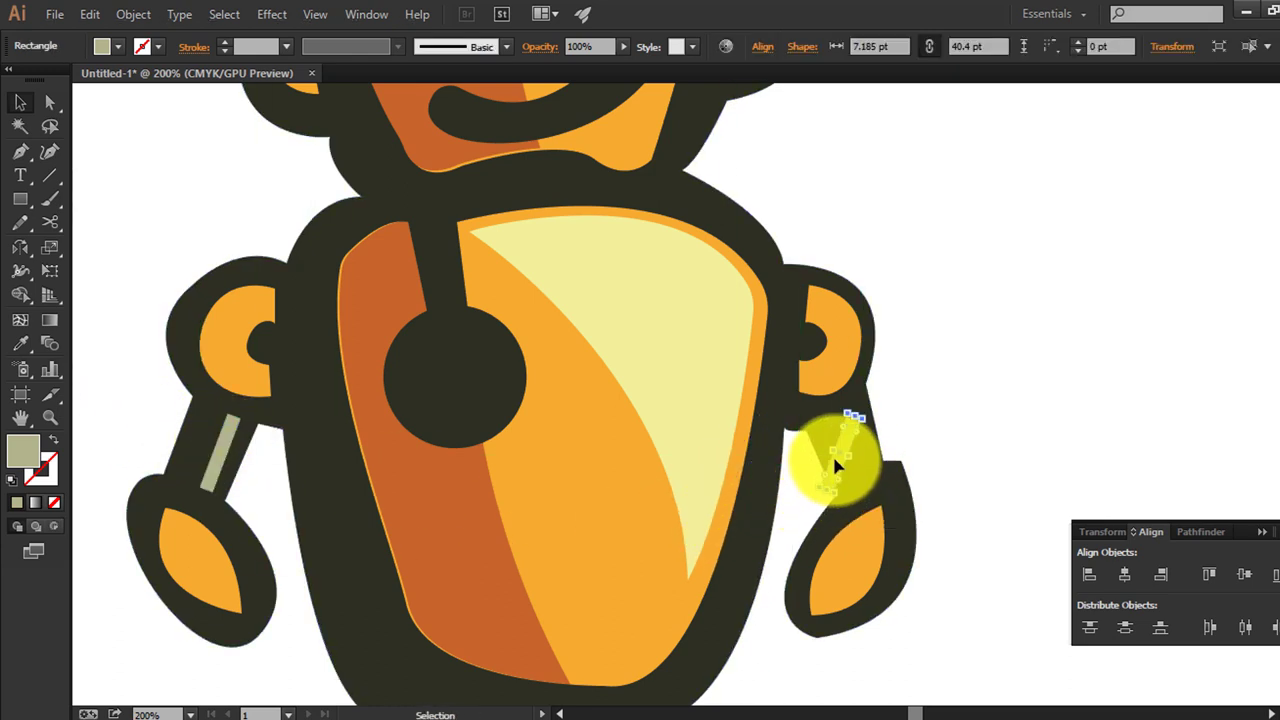
{"action": "right_click", "coordinate": [834, 458]}
{"action": "mouse_move", "coordinate": [937, 401]}
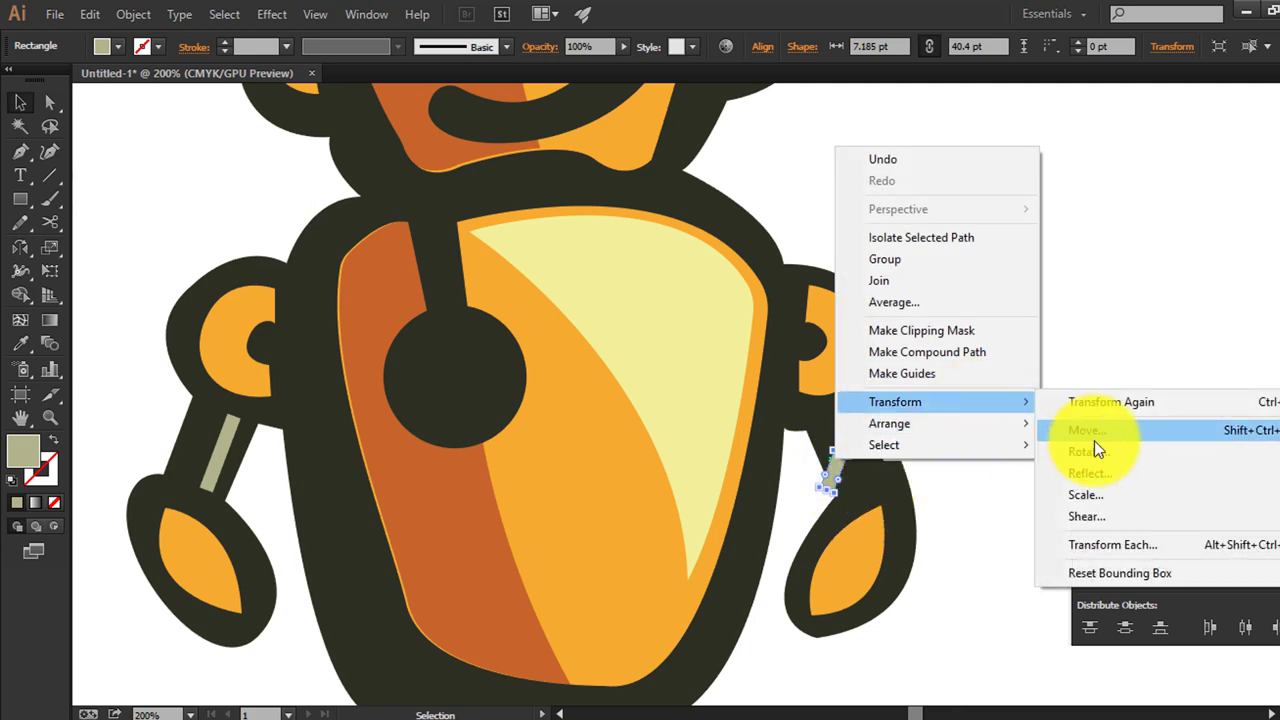
{"action": "left_click", "coordinate": [1099, 460]}
{"action": "key", "text": "Return"}
{"action": "left_click", "coordinate": [1056, 316]}
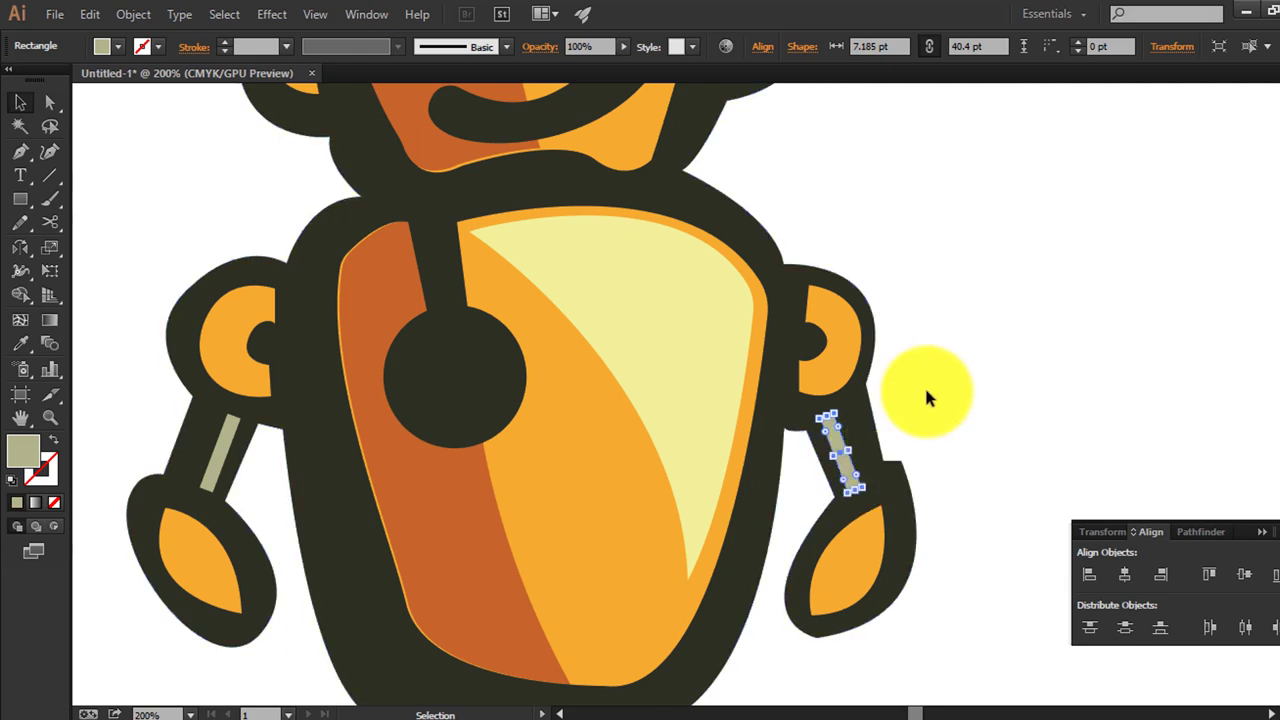
Check the right arm's strip and the orange body shape by selecting them in turn
{"action": "left_click", "coordinate": [933, 376]}
{"action": "left_click", "coordinate": [832, 448]}
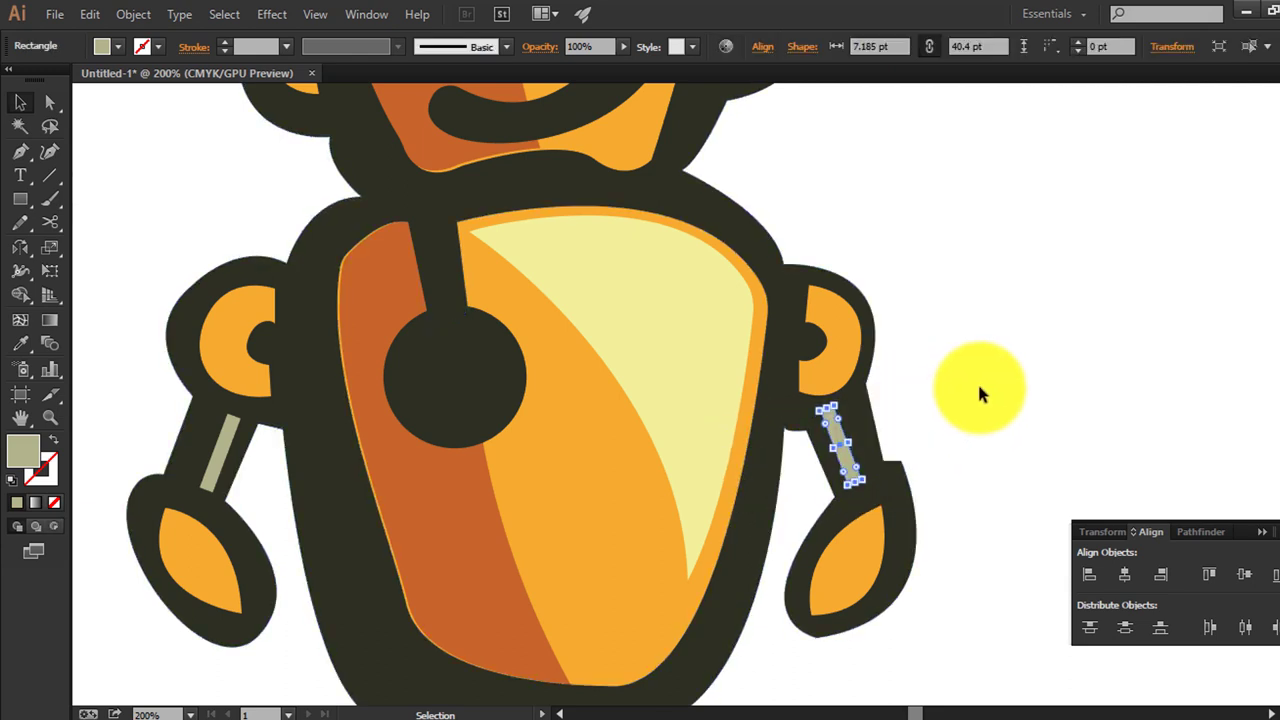
{"action": "left_click", "coordinate": [977, 381]}
{"action": "left_click", "coordinate": [473, 510]}
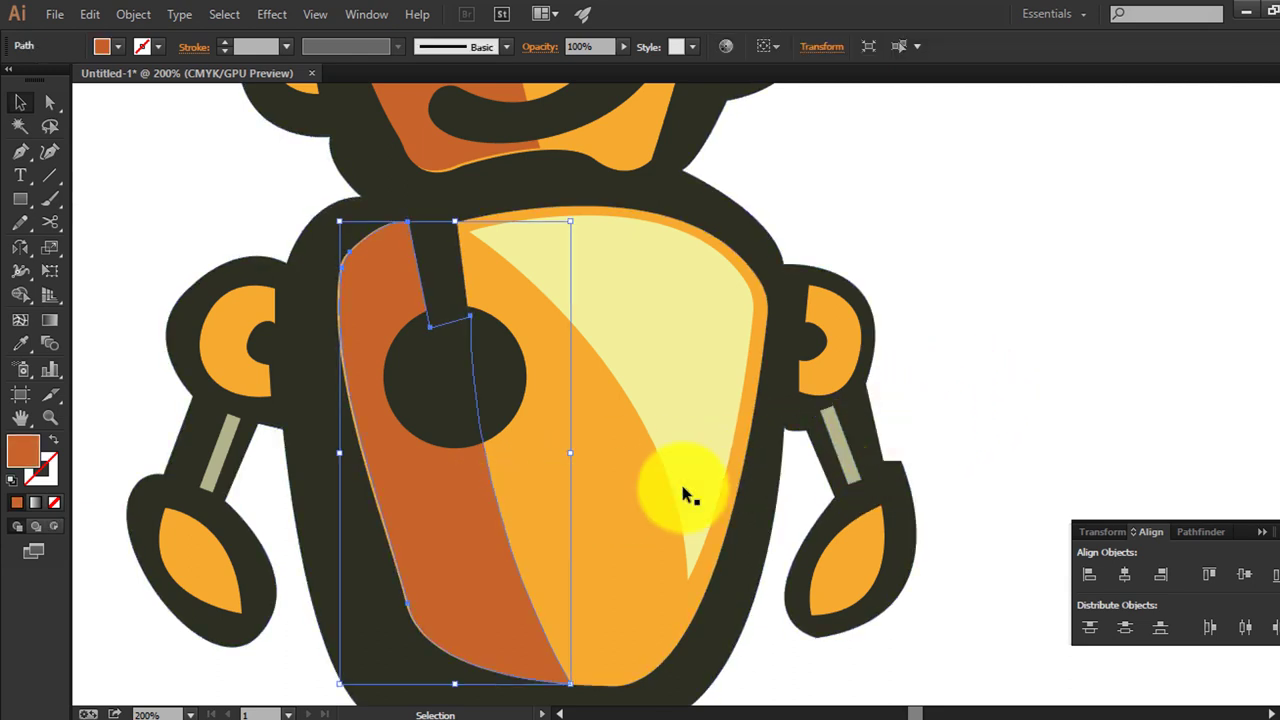
{"action": "left_click", "coordinate": [1019, 400]}
{"action": "left_click", "coordinate": [405, 515]}
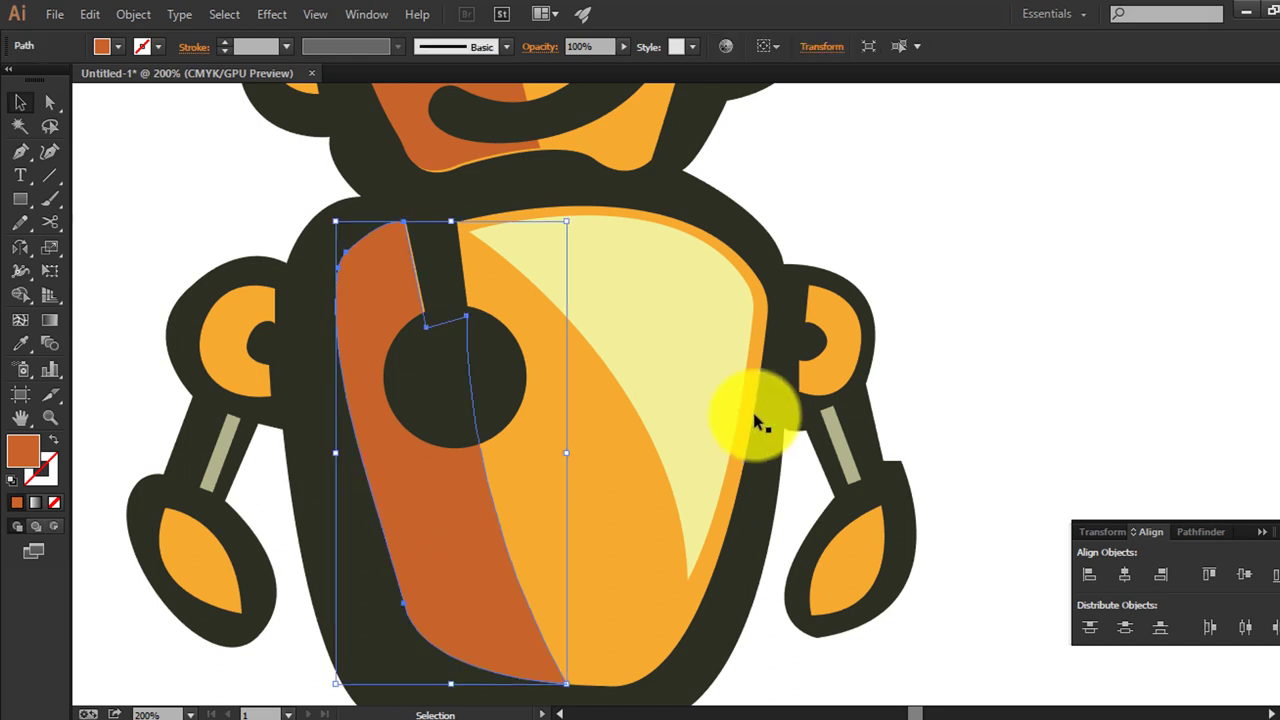
{"action": "left_click", "coordinate": [1021, 242]}
Duplicate an eye circle, fill it pale yellow, shrink it and place it on the right eye
{"action": "key", "text": "ctrl+0"}
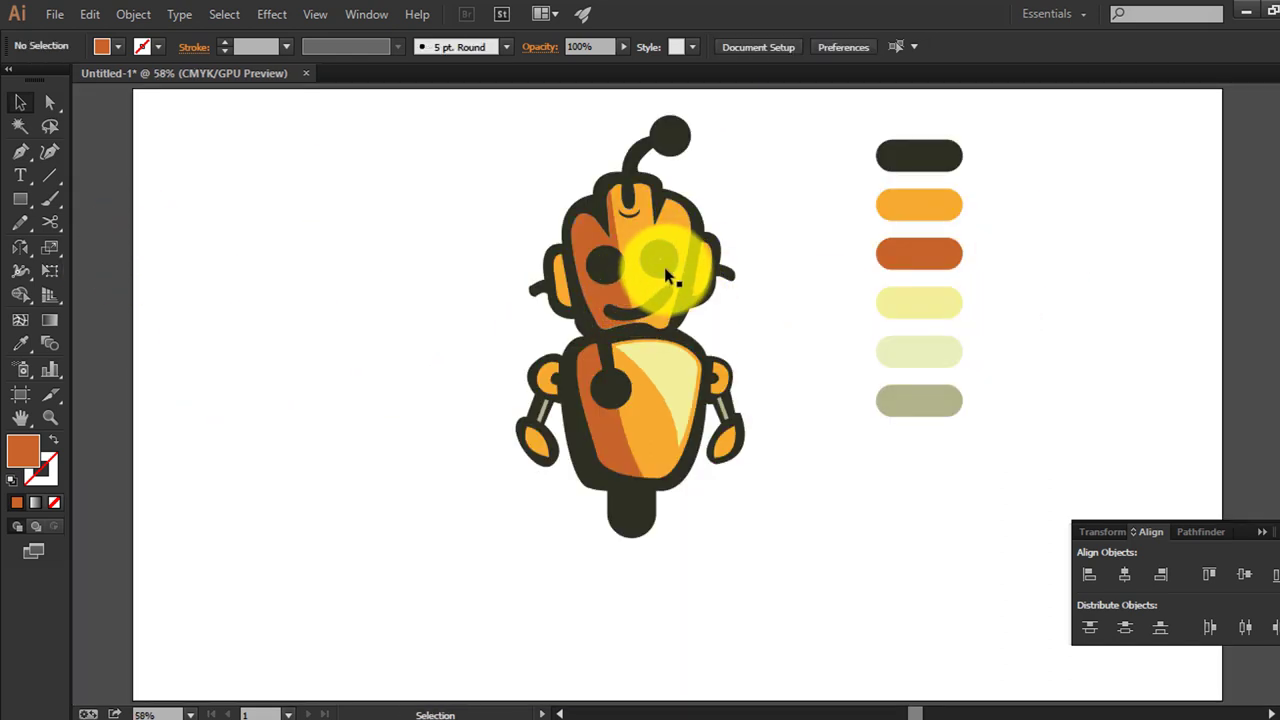
{"action": "left_click_drag", "start_coordinate": [663, 275], "coordinate": [438, 300]}
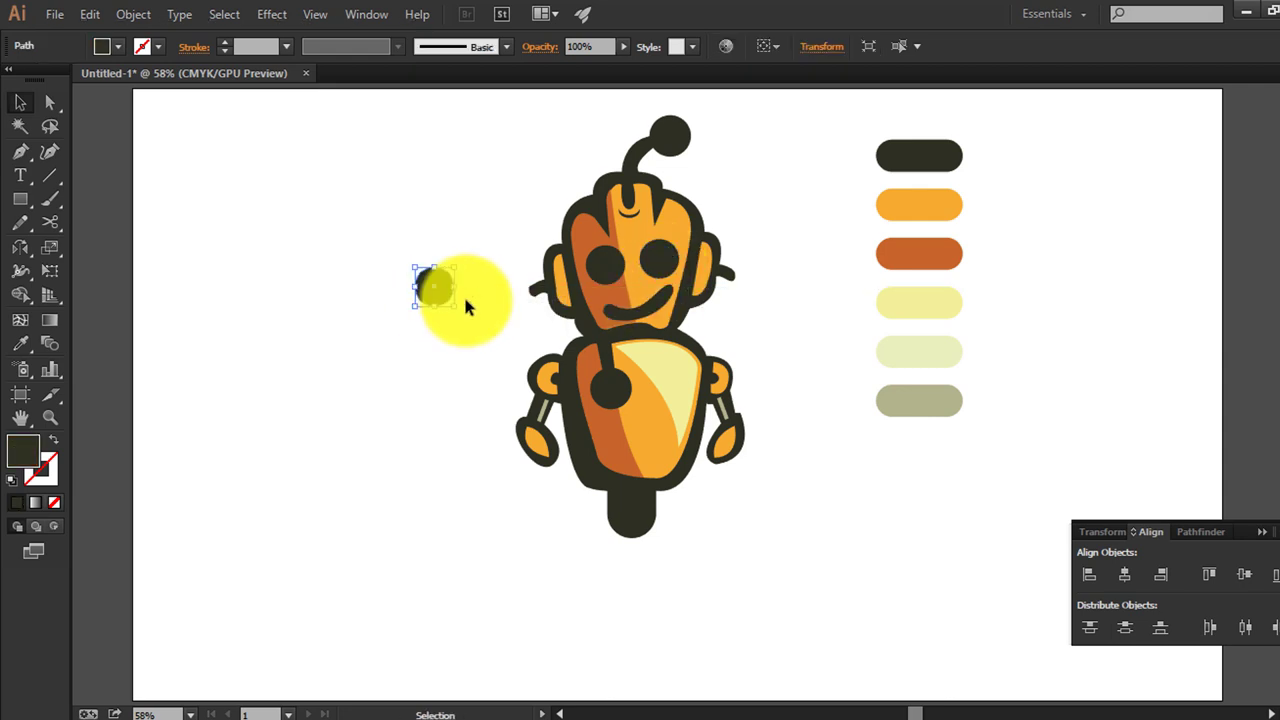
{"action": "key", "text": "i"}
{"action": "left_click", "coordinate": [919, 300]}
{"action": "left_click", "coordinate": [20, 102]}
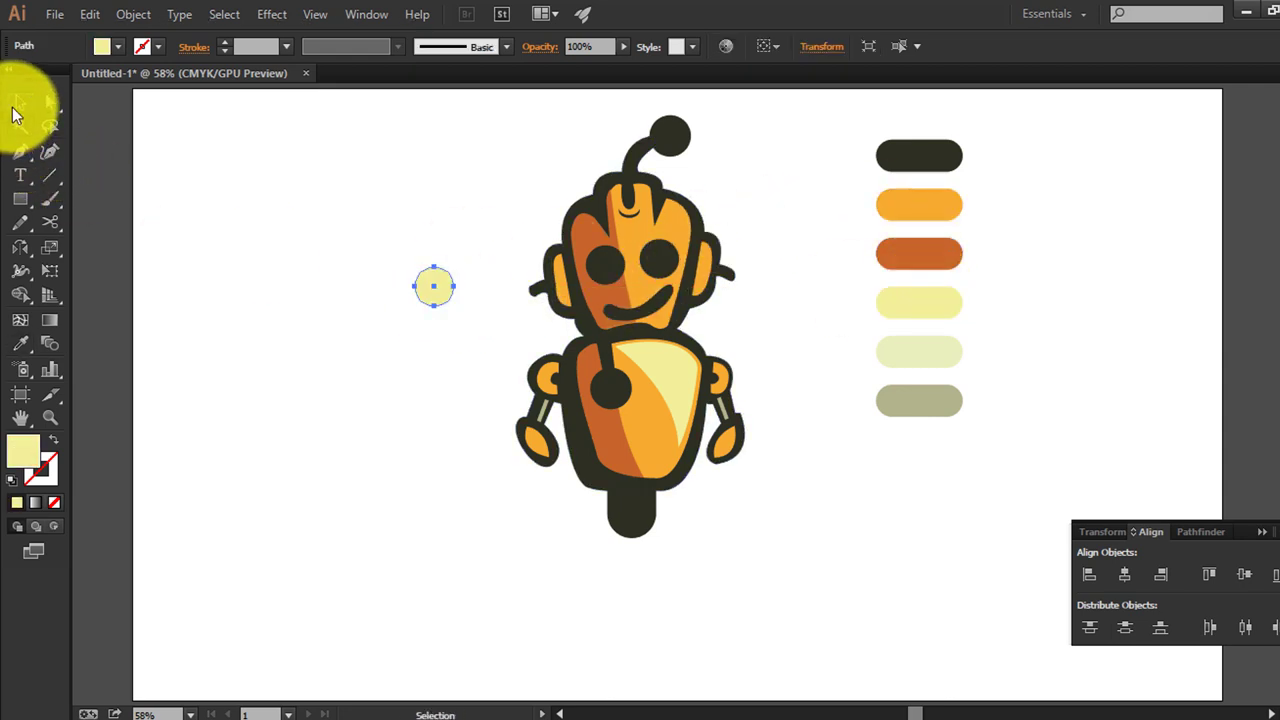
{"action": "left_click", "coordinate": [452, 332]}
{"action": "left_click", "coordinate": [448, 291]}
{"action": "mouse_move", "coordinate": [457, 304]}
{"action": "left_mouse_down"}
{"action": "mouse_move", "coordinate": [440, 296]}
{"action": "mouse_move", "coordinate": [662, 262]}
{"action": "left_mouse_up"}
{"action": "left_click", "coordinate": [465, 299]}
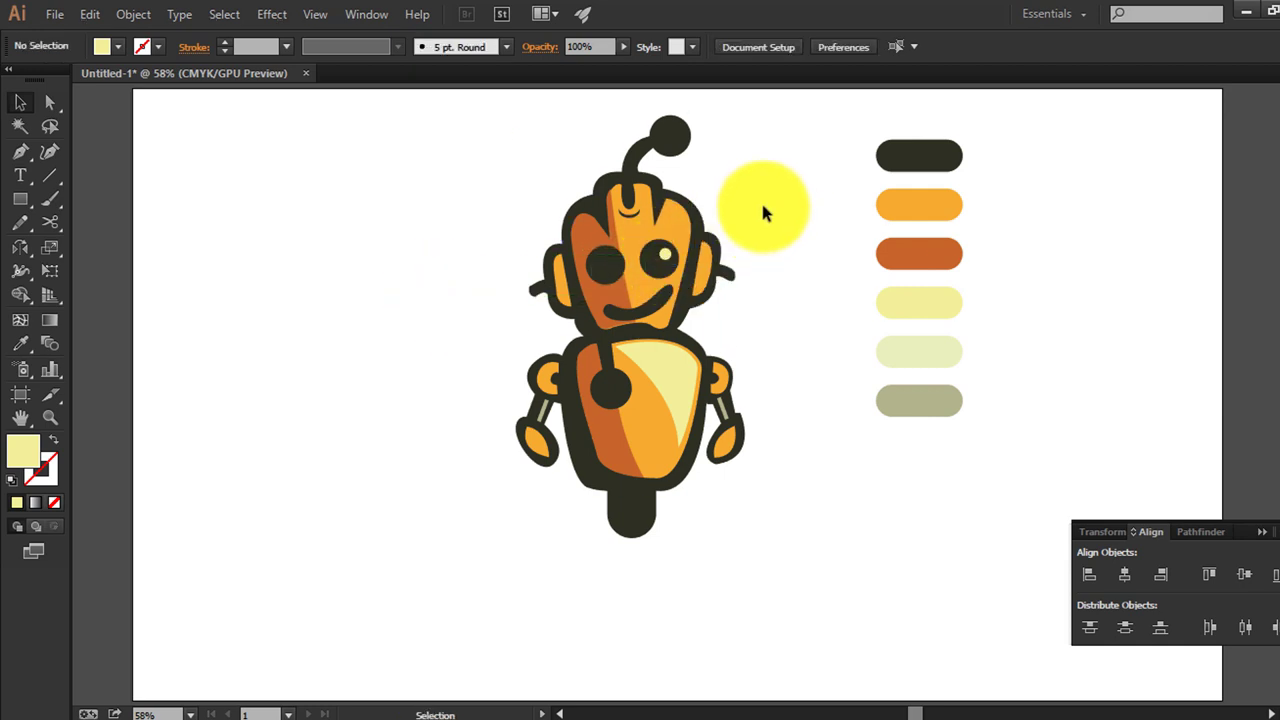
Alt-drag a copy of the highlight dot onto the left eye
{"action": "key", "text": "ctrl+1"}
{"action": "left_click_drag", "start_coordinate": [785, 329], "coordinate": [846, 386]}
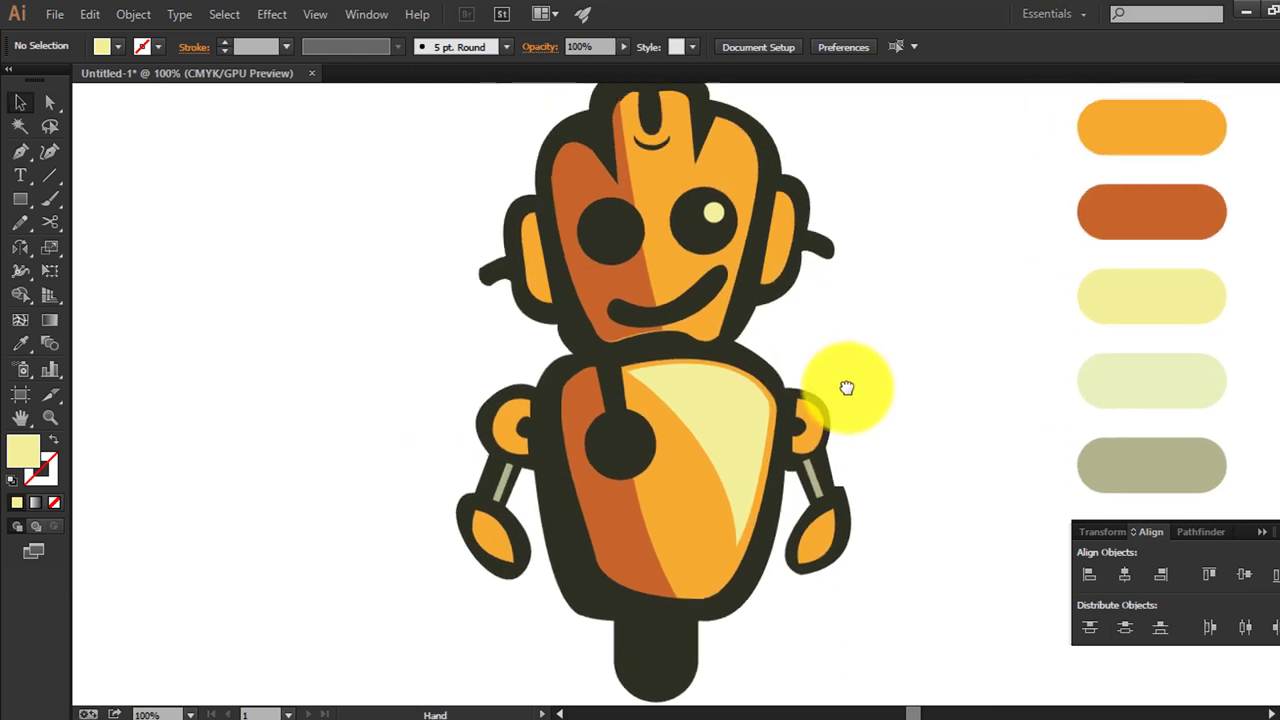
{"action": "left_click_drag", "start_coordinate": [721, 227], "coordinate": [627, 236]}
{"action": "key", "text": "ctrl+z"}
{"action": "key", "text": "ctrl+shift+z"}
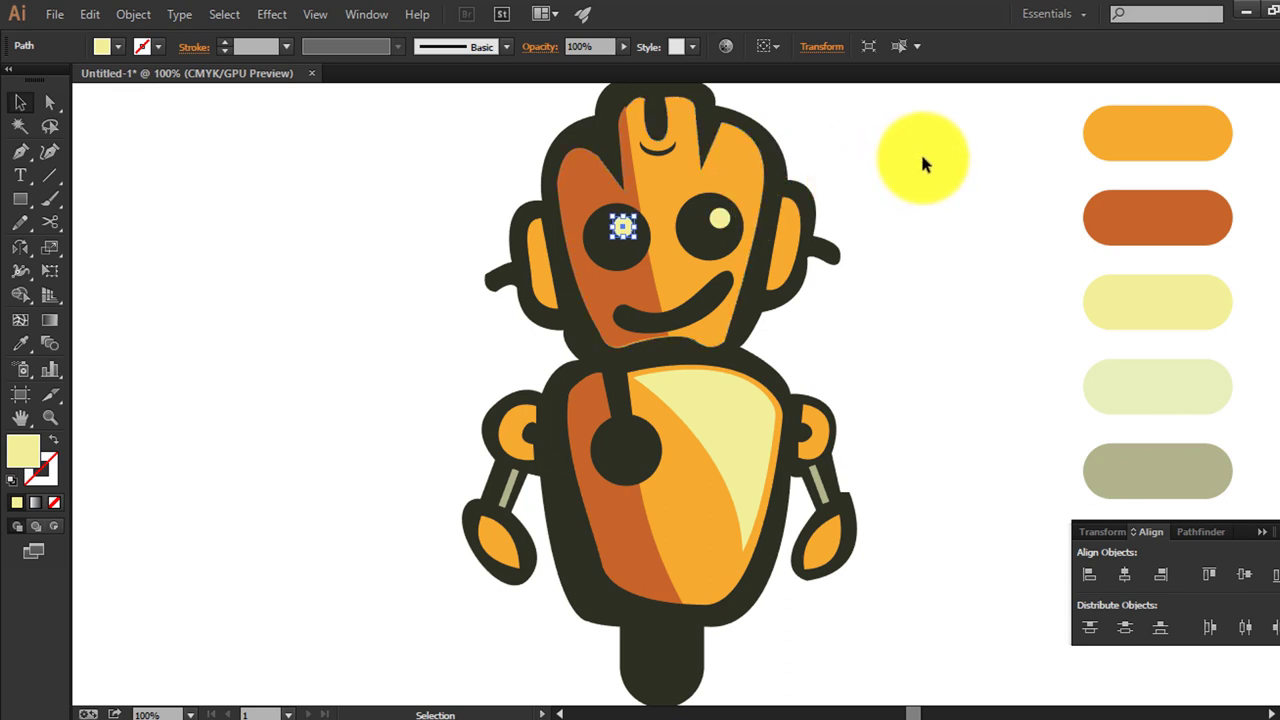
Inspect both eye highlights by selecting and deselecting them
{"action": "left_click", "coordinate": [922, 158]}
{"action": "left_click", "coordinate": [720, 216]}
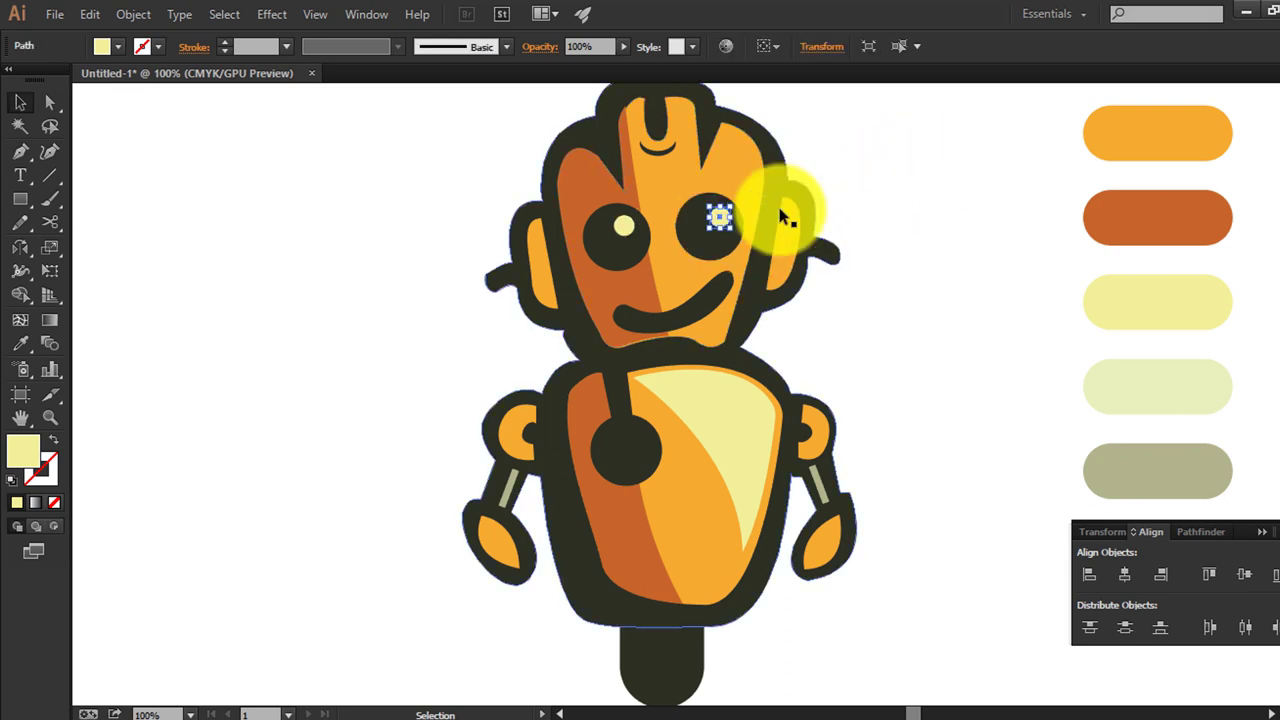
{"action": "left_click", "coordinate": [903, 175]}
{"action": "left_click", "coordinate": [717, 215]}
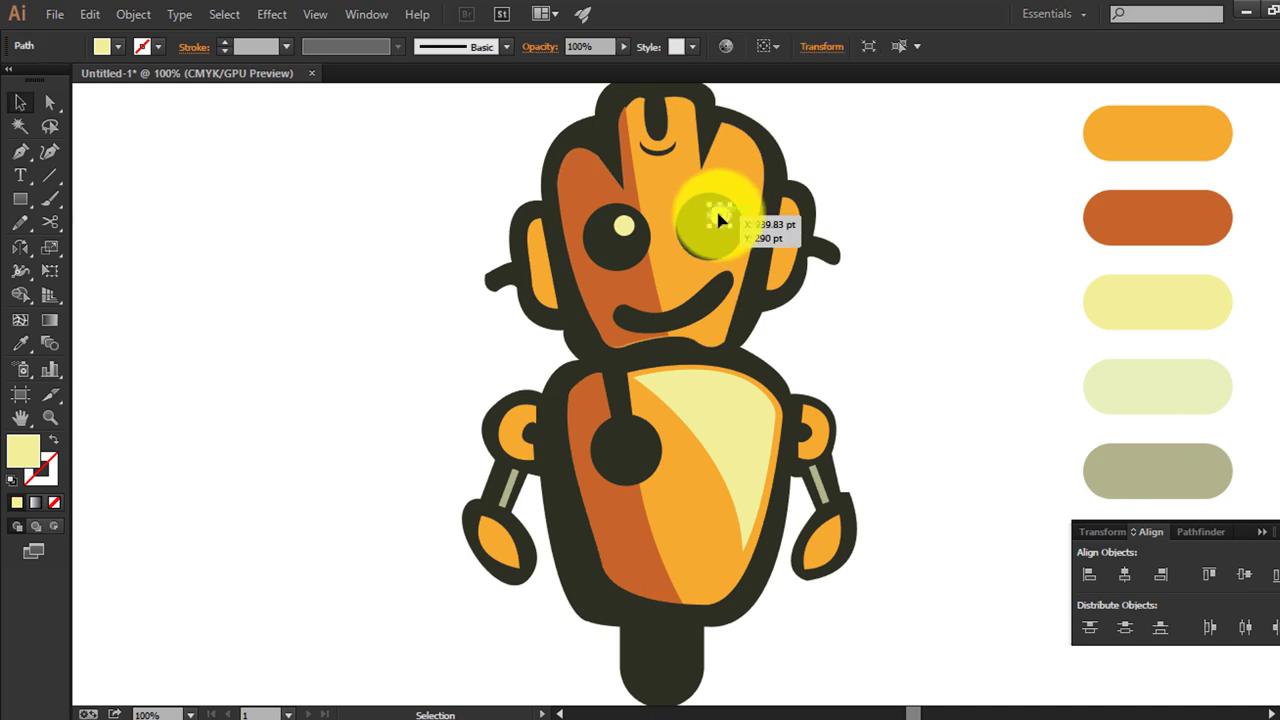
{"action": "left_click", "coordinate": [923, 209]}
{"action": "left_click", "coordinate": [720, 216]}
{"action": "left_click", "coordinate": [870, 204]}
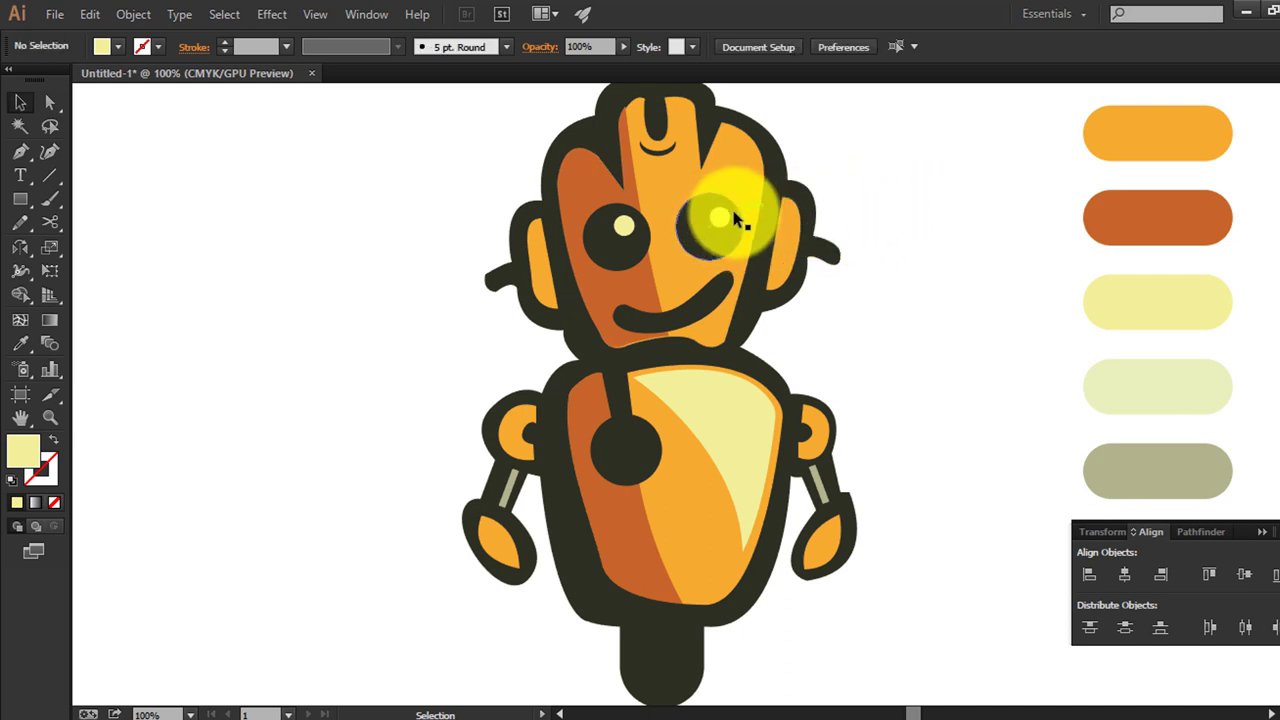
{"action": "left_click", "coordinate": [720, 216]}
{"action": "left_click", "coordinate": [862, 200]}
{"action": "left_click", "coordinate": [623, 228]}
{"action": "left_click", "coordinate": [920, 172]}
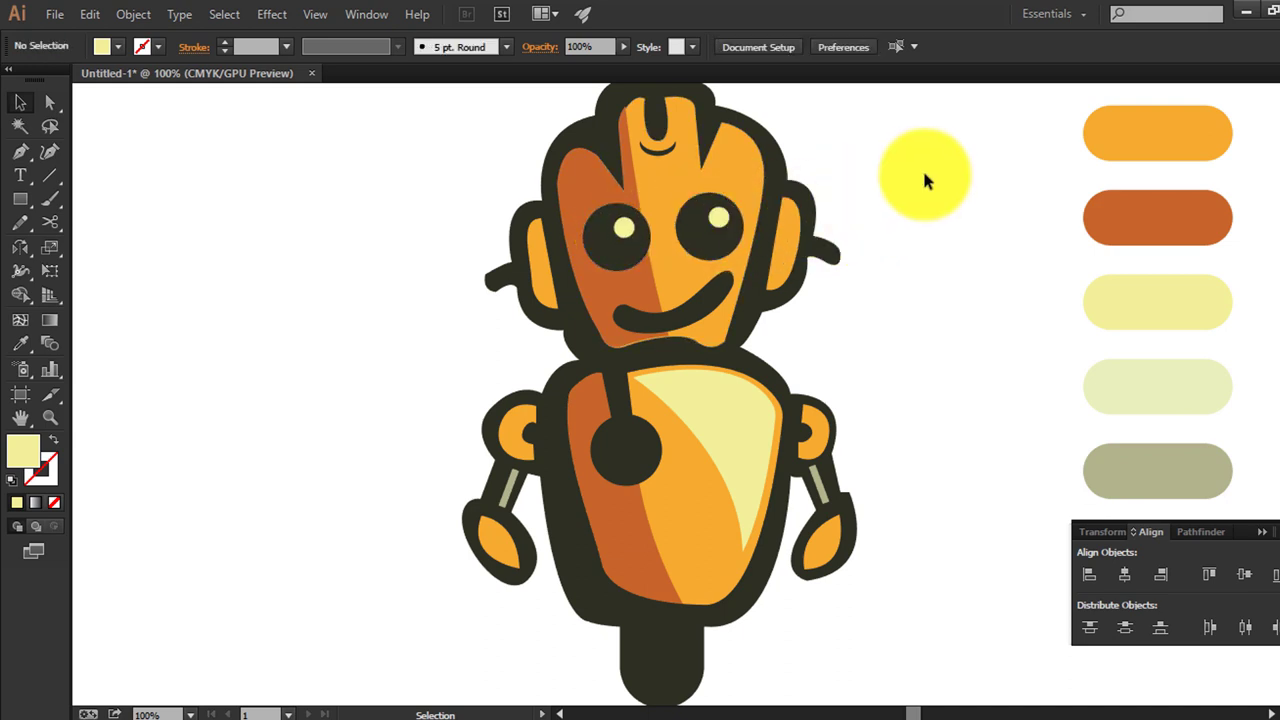
{"action": "scroll", "coordinate": [640, 250], "scroll_direction": "up", "scroll_amount": 1}
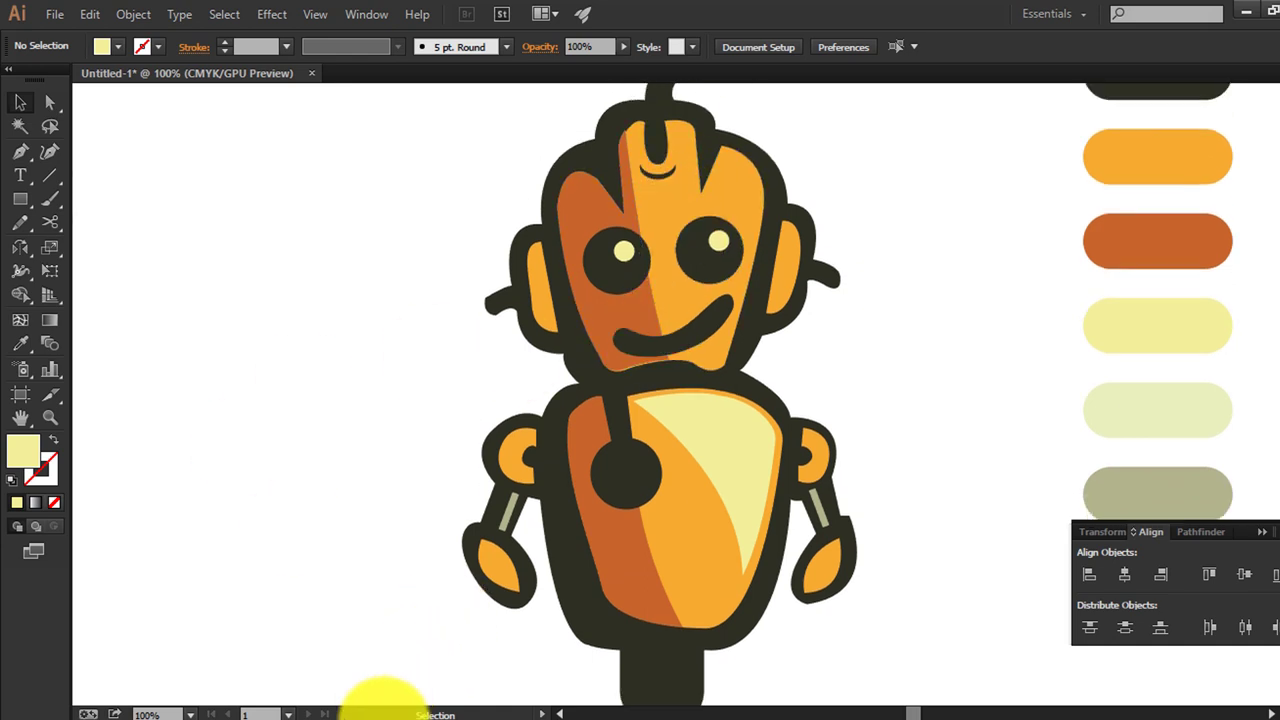
Recolour the robot's left hand dark orange with the Eyedropper
{"action": "scroll", "coordinate": [1009, 367], "scroll_direction": "down", "scroll_amount": 1}
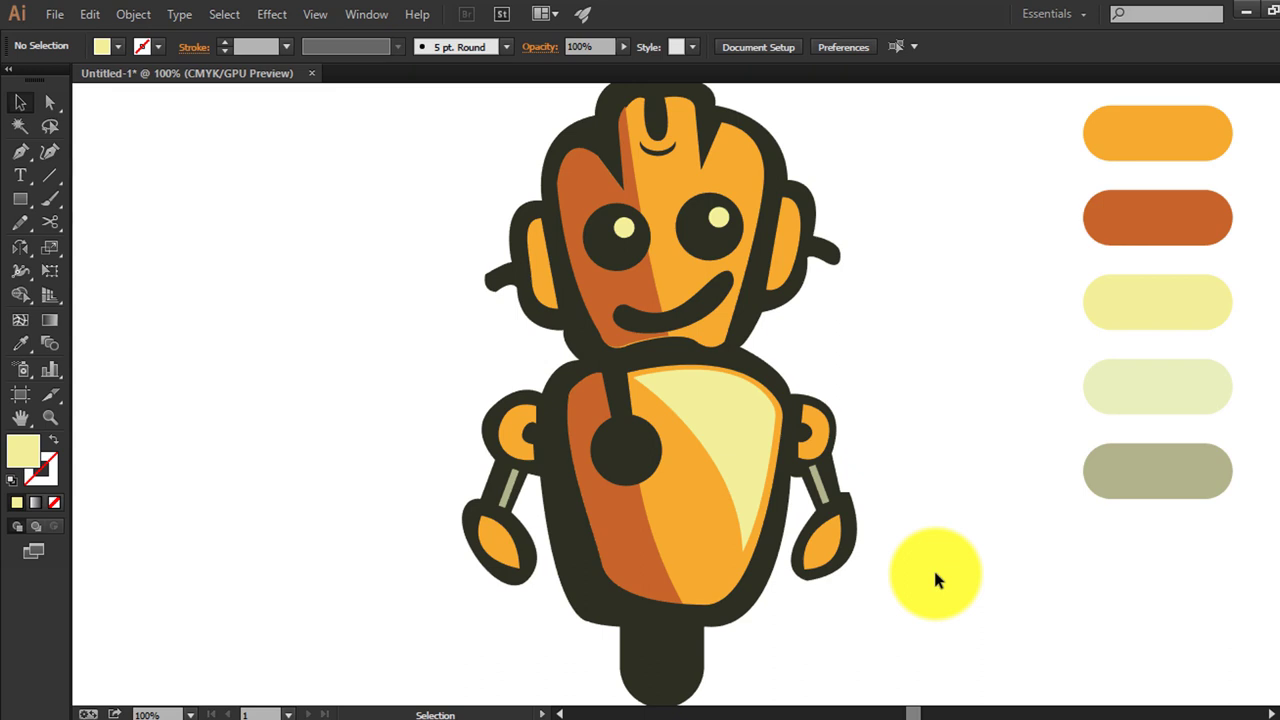
{"action": "scroll", "coordinate": [760, 620], "scroll_direction": "up", "scroll_amount": 1}
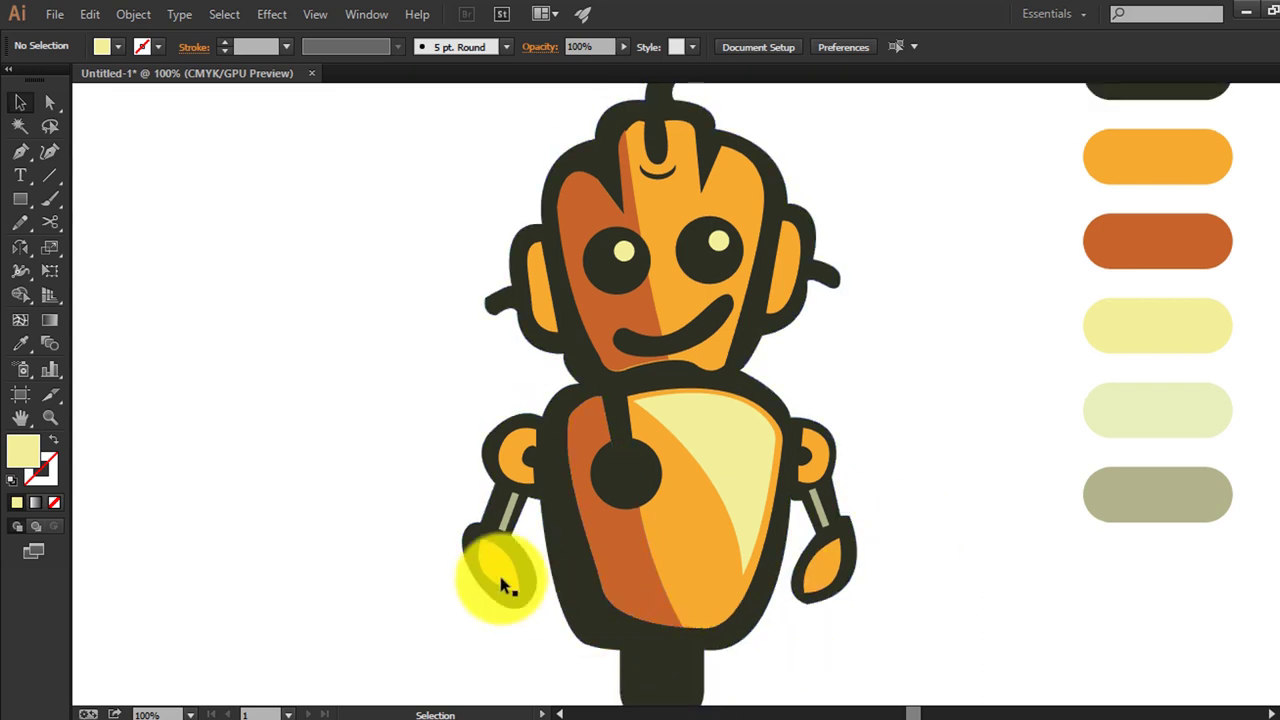
{"action": "left_click", "coordinate": [500, 583]}
{"action": "key", "text": "i"}
{"action": "left_click", "coordinate": [655, 586]}
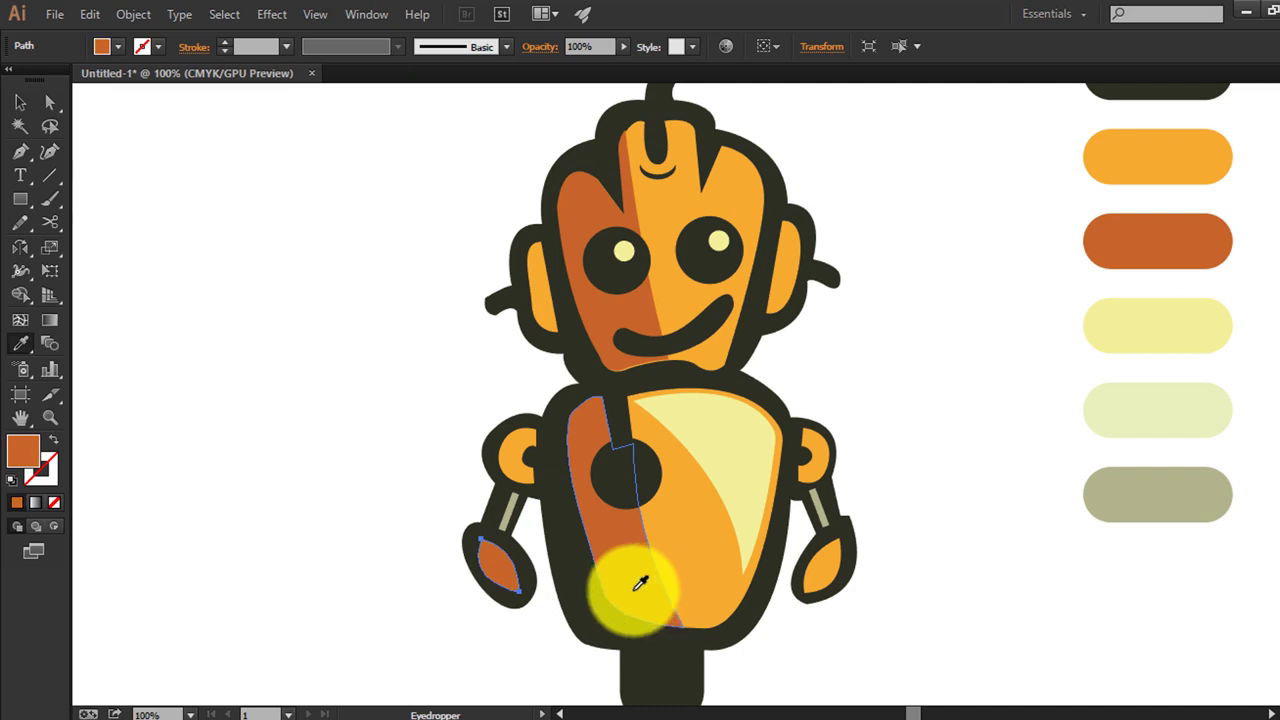
{"action": "key", "text": "v"}
{"action": "left_click", "coordinate": [880, 585]}
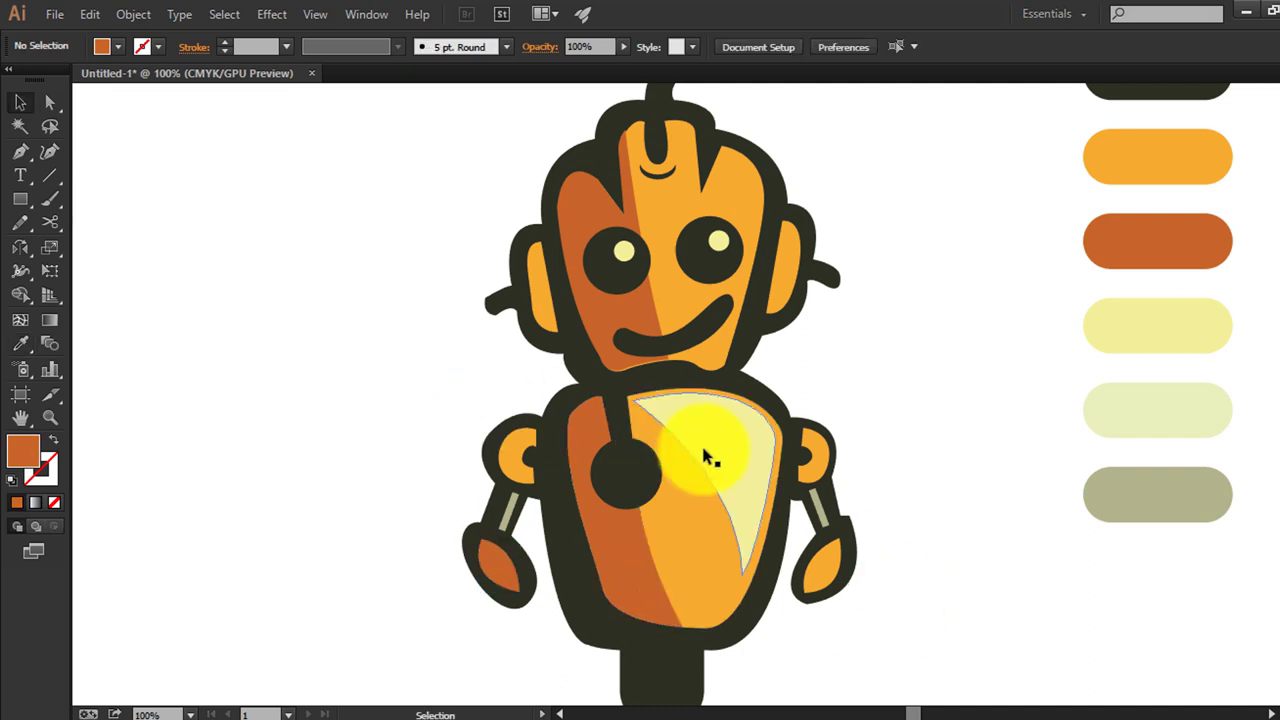
Recolour the left shoulder joint dark orange
{"action": "scroll", "coordinate": [620, 480], "scroll_direction": "up", "scroll_amount": 1}
{"action": "left_click", "coordinate": [522, 478]}
{"action": "key", "text": "i"}
{"action": "left_click", "coordinate": [646, 543]}
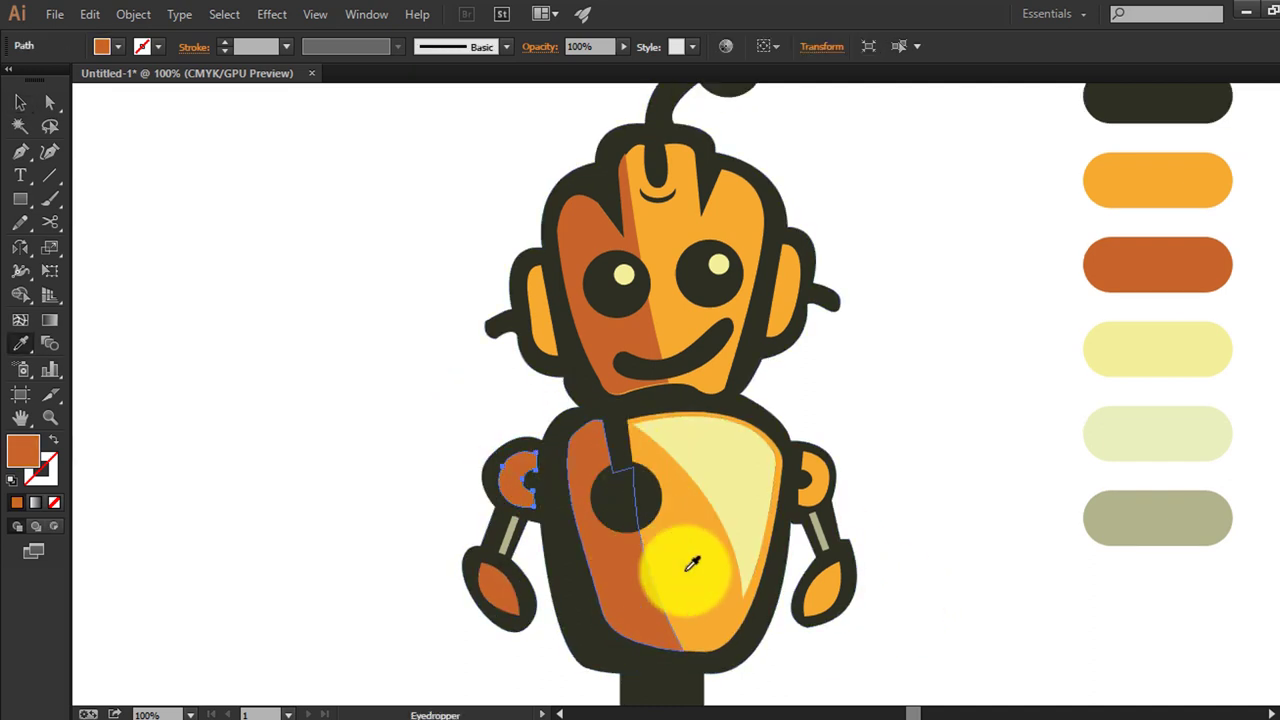
{"action": "key", "text": "v"}
{"action": "left_click", "coordinate": [866, 514]}
Recolour the left ear dark orange
{"action": "scroll", "coordinate": [866, 514], "scroll_direction": "up", "scroll_amount": 1}
{"action": "left_click", "coordinate": [563, 368]}
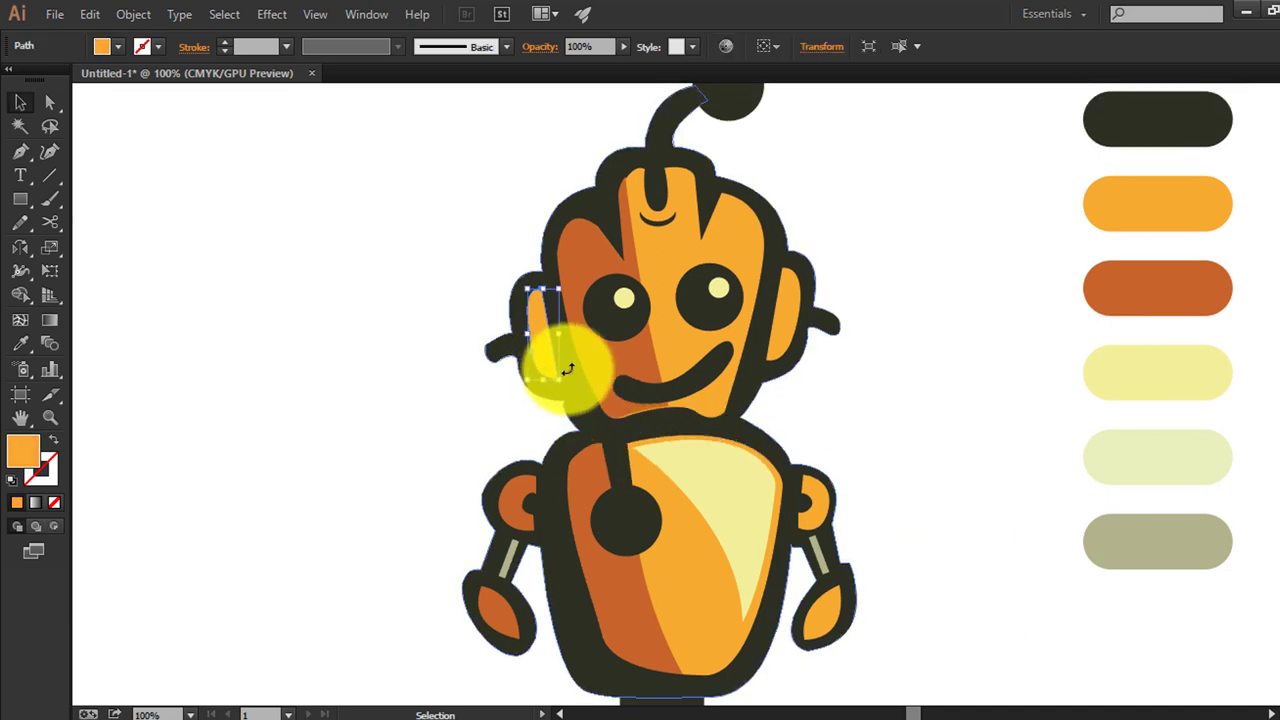
{"action": "key", "text": "i"}
{"action": "left_click", "coordinate": [620, 365]}
{"action": "key", "text": "v"}
{"action": "left_click", "coordinate": [871, 366]}
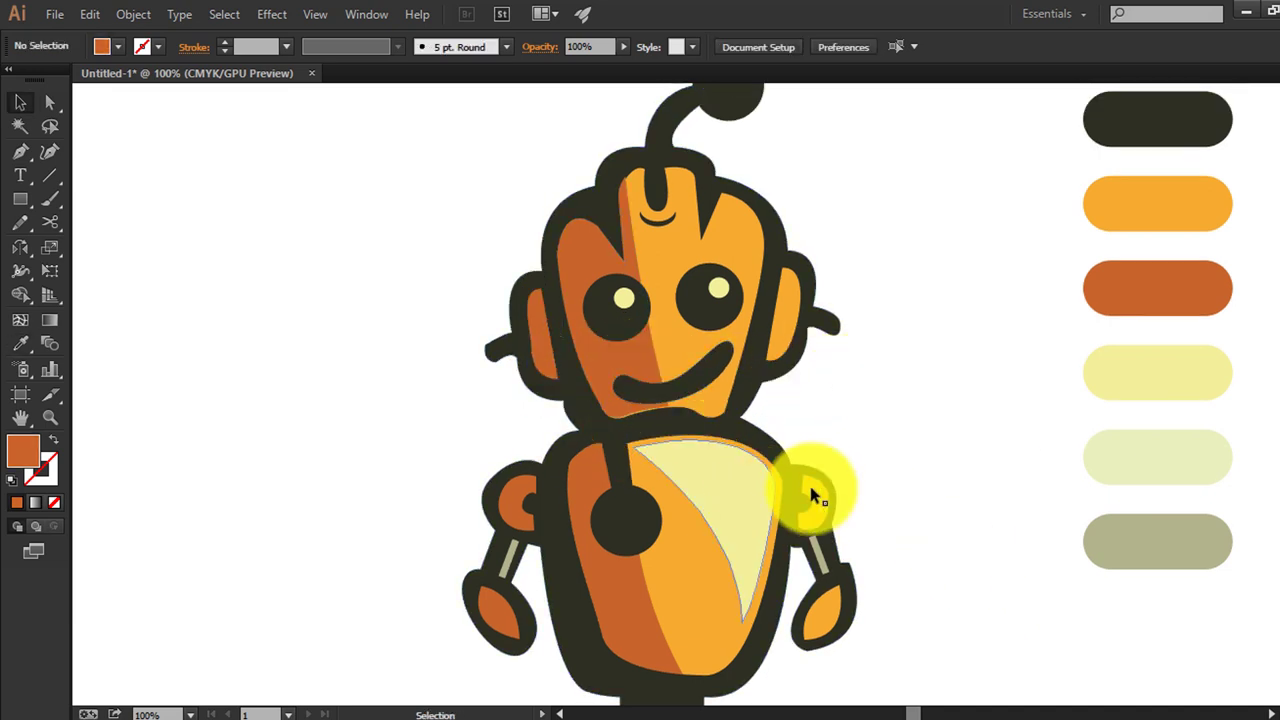
{"action": "scroll", "coordinate": [815, 490], "scroll_direction": "down", "scroll_amount": 1}
{"action": "scroll", "coordinate": [815, 490], "scroll_direction": "up", "scroll_amount": 1}
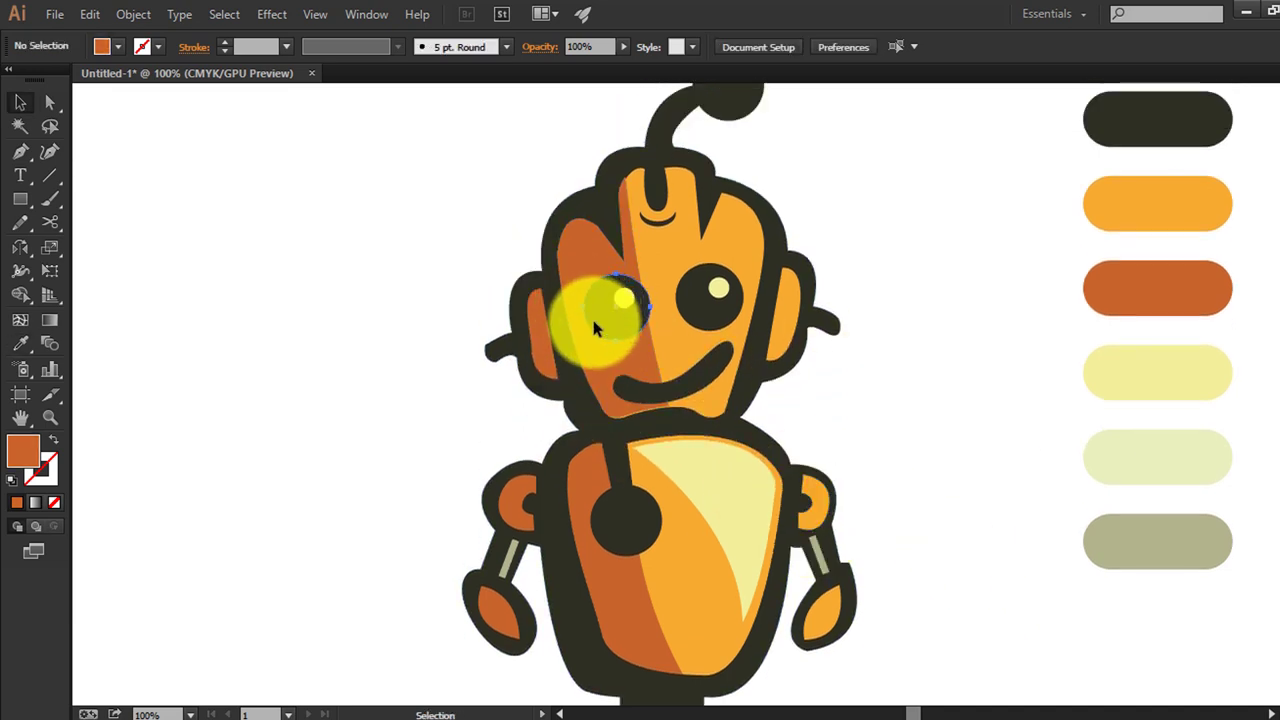
Duplicate the eye circle beside the head and cut it into a crescent with Shape Builder
{"action": "left_click_drag", "start_coordinate": [593, 328], "coordinate": [416, 322]}
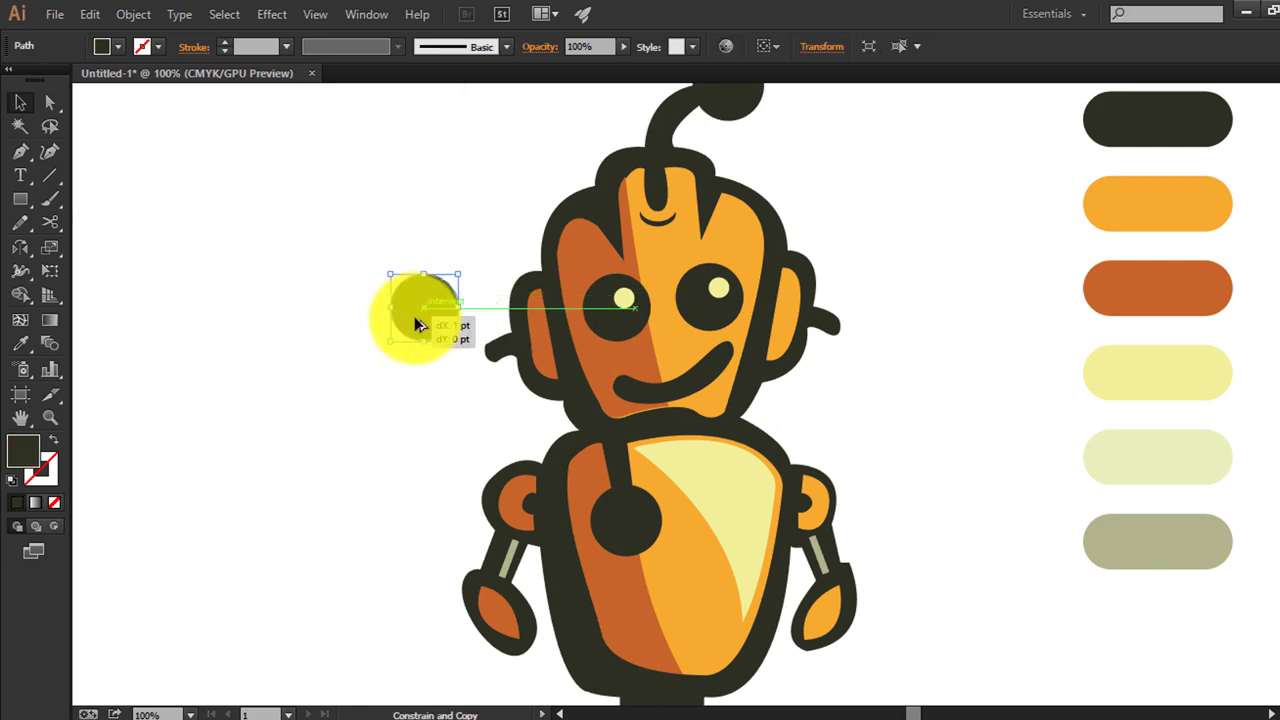
{"action": "left_click_drag", "start_coordinate": [416, 318], "coordinate": [421, 322]}
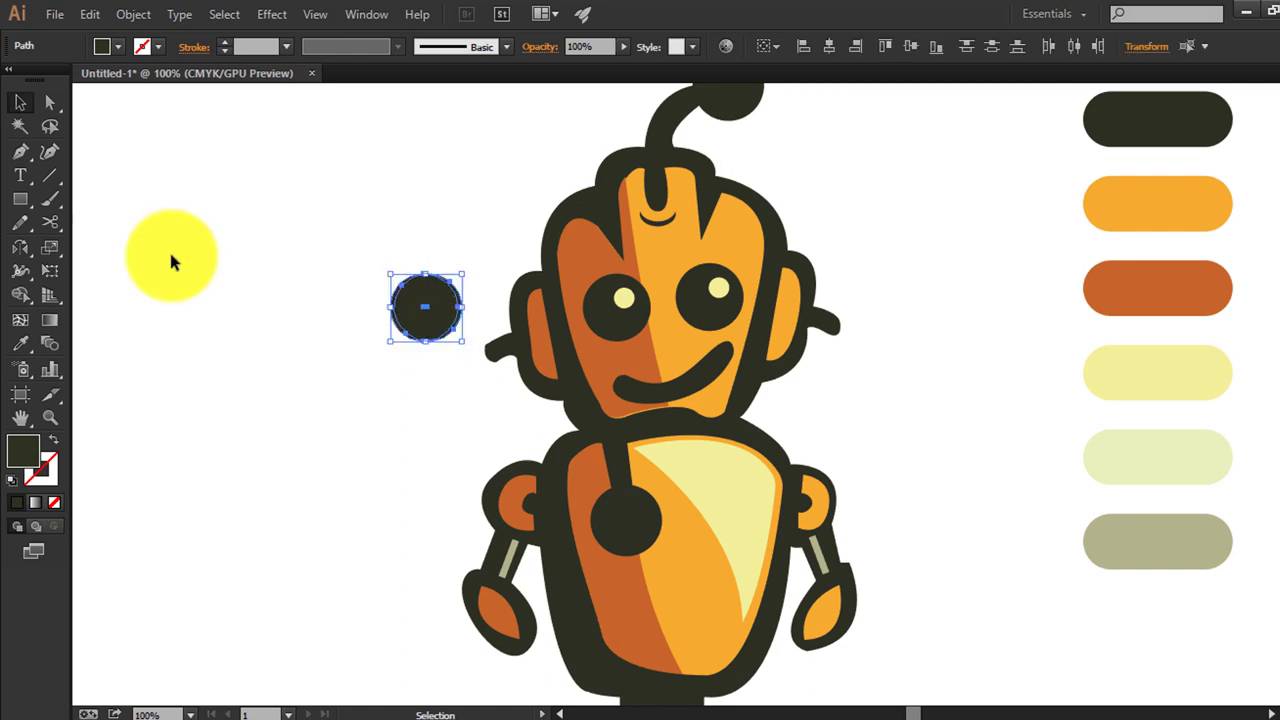
{"action": "left_click", "coordinate": [20, 295]}
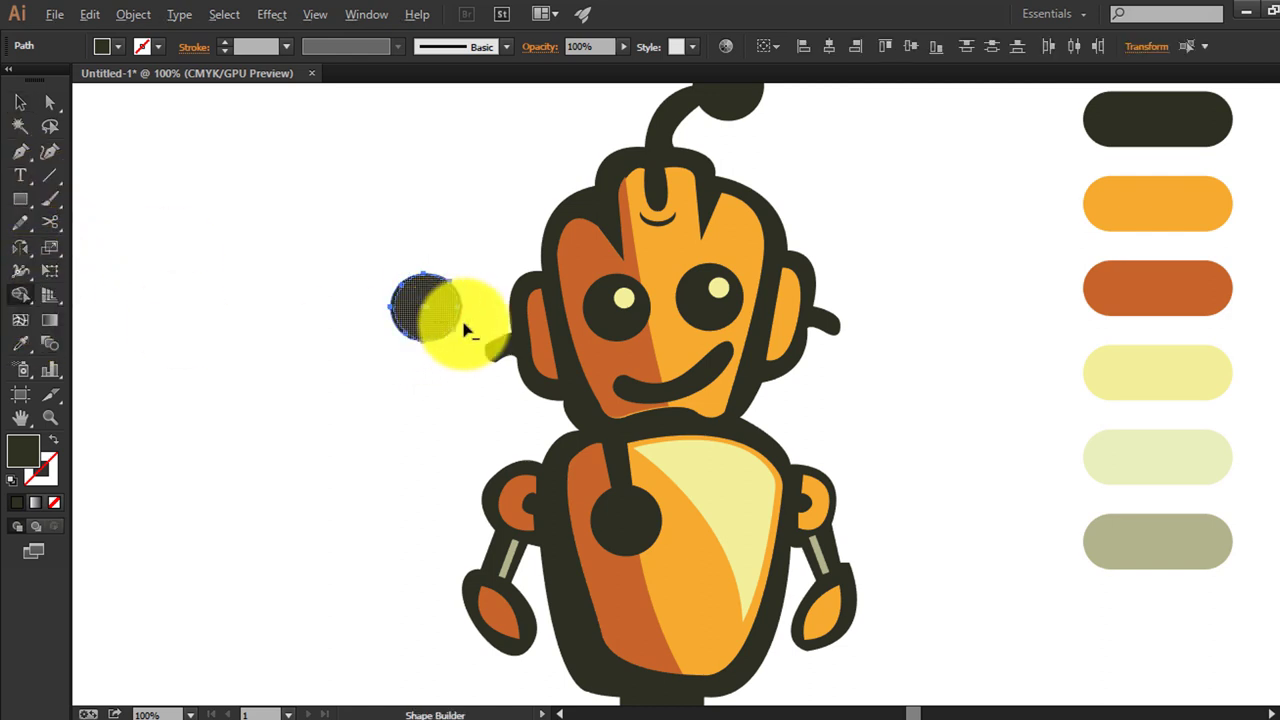
{"action": "left_click", "coordinate": [465, 330], "text": "alt"}
{"action": "key", "text": "v"}
{"action": "left_click", "coordinate": [405, 307]}
{"action": "left_click", "coordinate": [398, 310]}
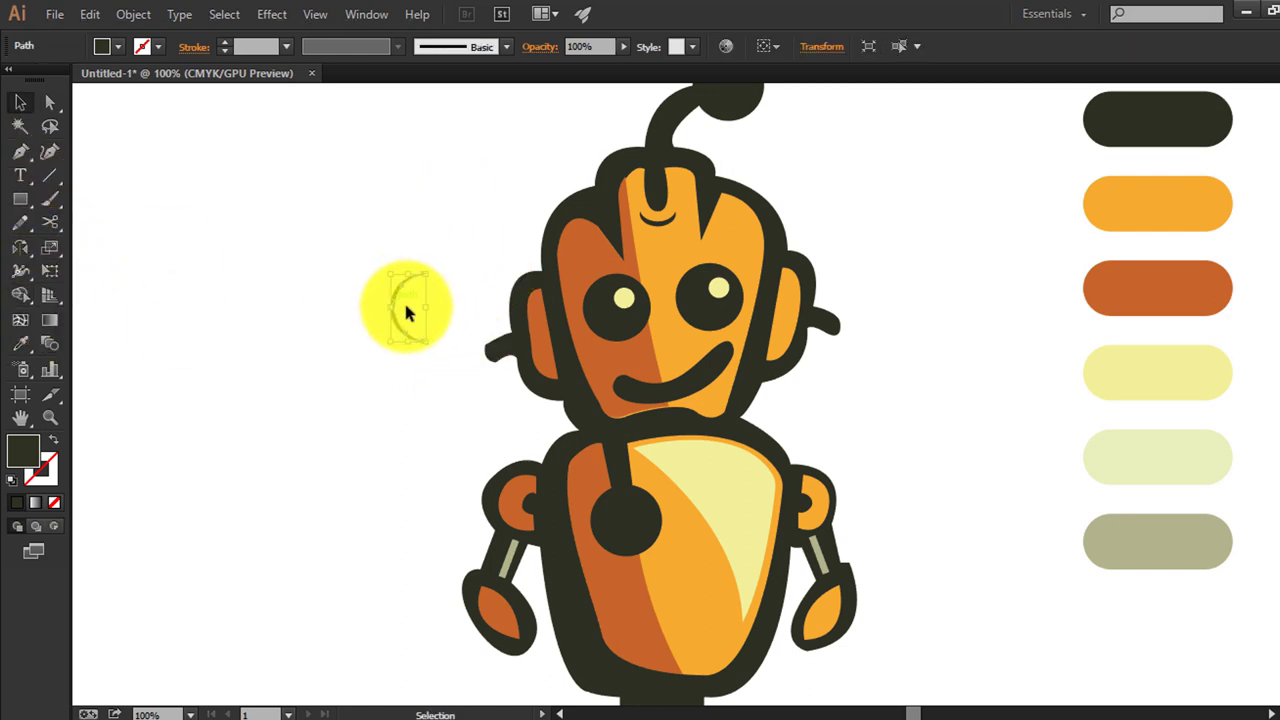
Fill the crescent with the pale yellow swatch and place it on the left eye's edge
{"action": "key", "text": "i"}
{"action": "left_click", "coordinate": [1157, 372]}
{"action": "left_click", "coordinate": [42, 128]}
{"action": "left_click", "coordinate": [351, 300]}
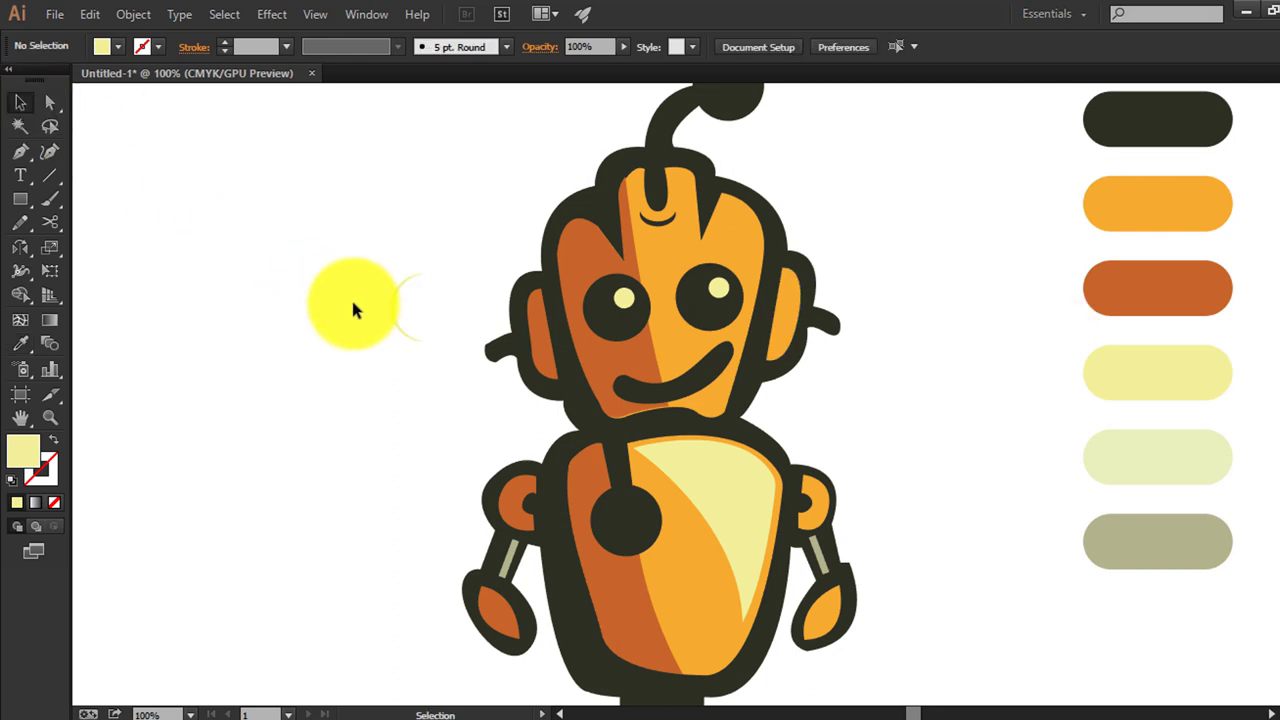
{"action": "left_click_drag", "start_coordinate": [390, 311], "coordinate": [578, 325]}
{"action": "left_click", "coordinate": [381, 320]}
{"action": "left_click", "coordinate": [582, 328]}
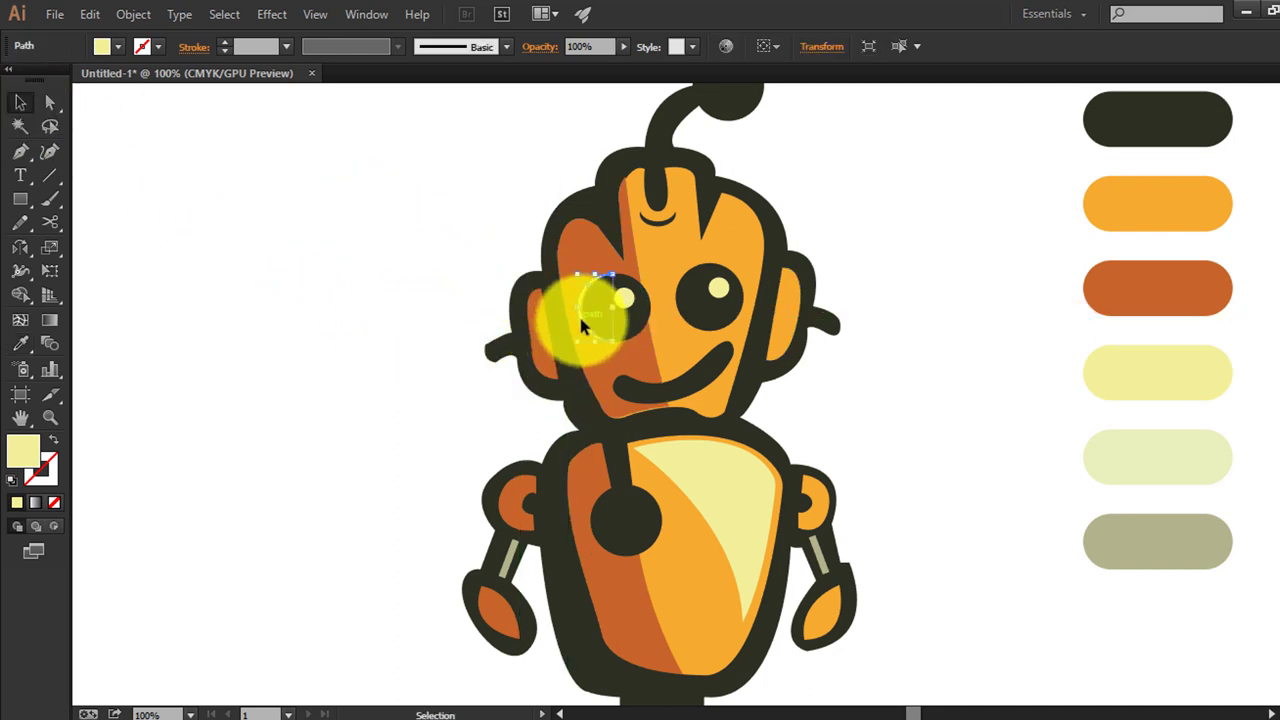
{"action": "left_click", "coordinate": [890, 260]}
Copy the crescent onto the right eye, bring it to front, and nudge it into place
{"action": "scroll", "coordinate": [861, 345], "scroll_direction": "up", "scroll_amount": 1}
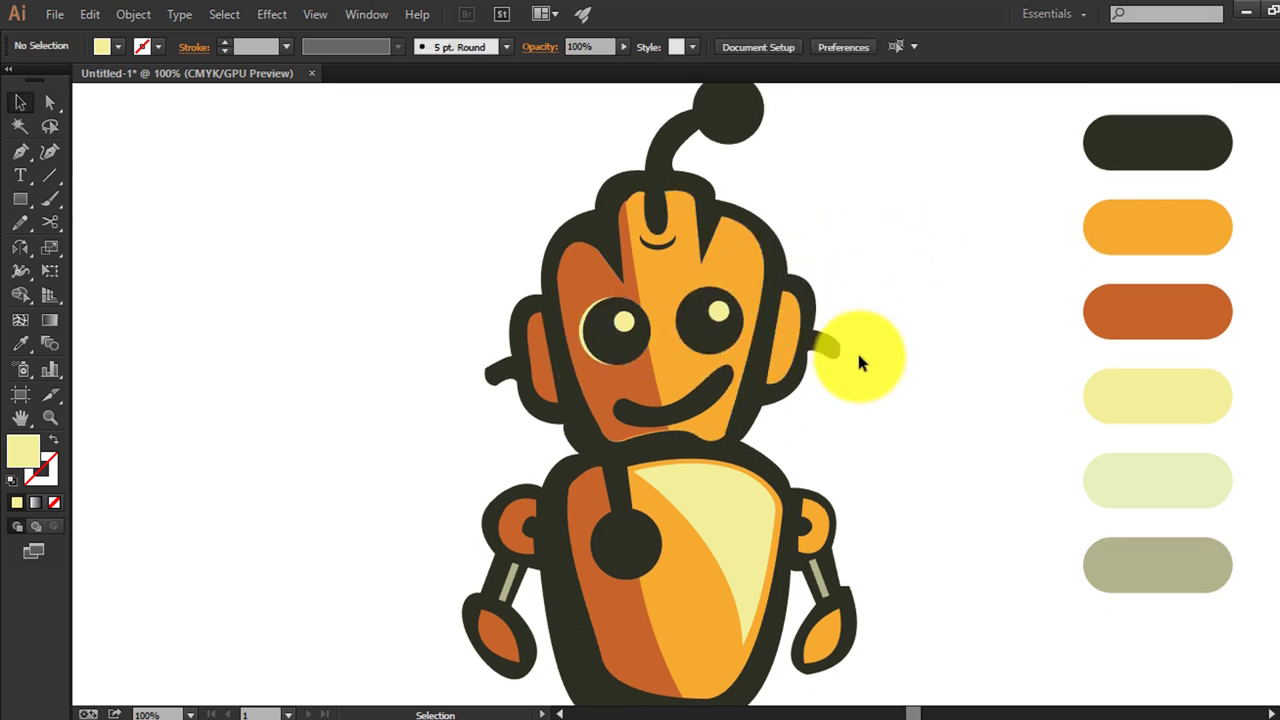
{"action": "scroll", "coordinate": [856, 349], "scroll_direction": "down", "scroll_amount": 1}
{"action": "mouse_move", "coordinate": [600, 340]}
{"action": "left_mouse_down"}
{"action": "mouse_move", "coordinate": [688, 330]}
{"action": "mouse_move", "coordinate": [684, 314]}
{"action": "left_mouse_up"}
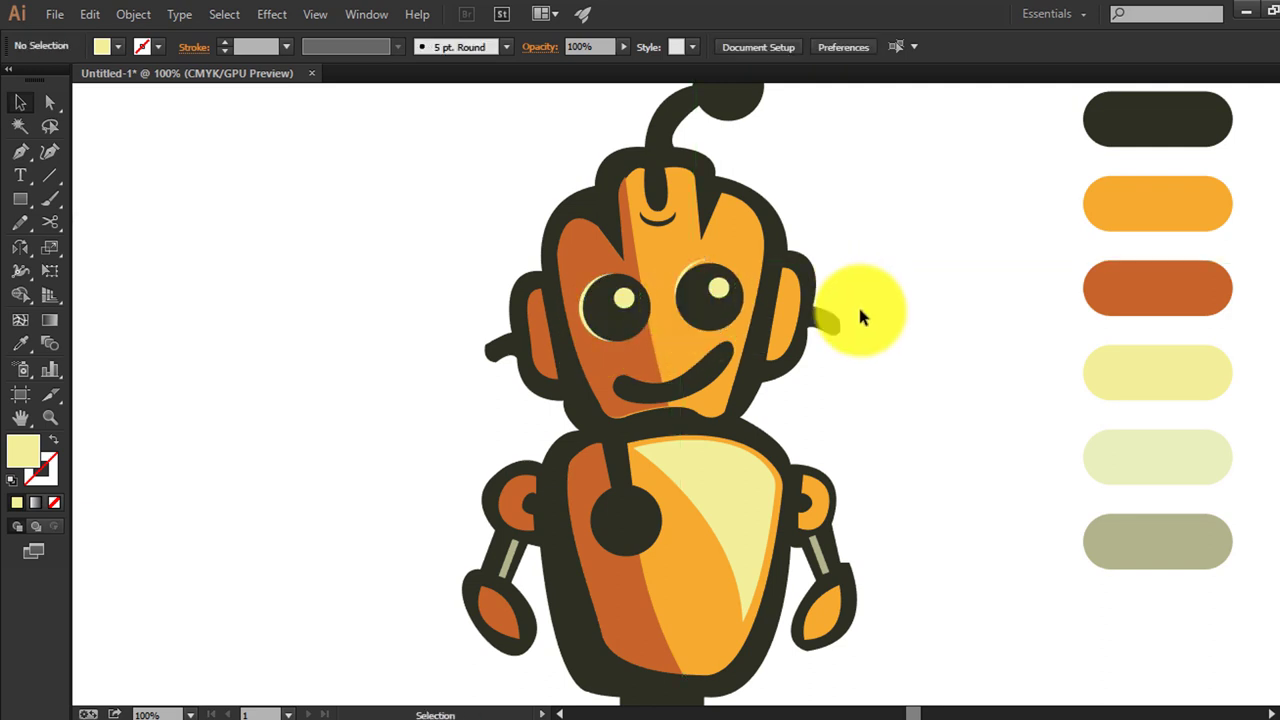
{"action": "right_click", "coordinate": [689, 272]}
{"action": "left_click", "coordinate": [926, 542]}
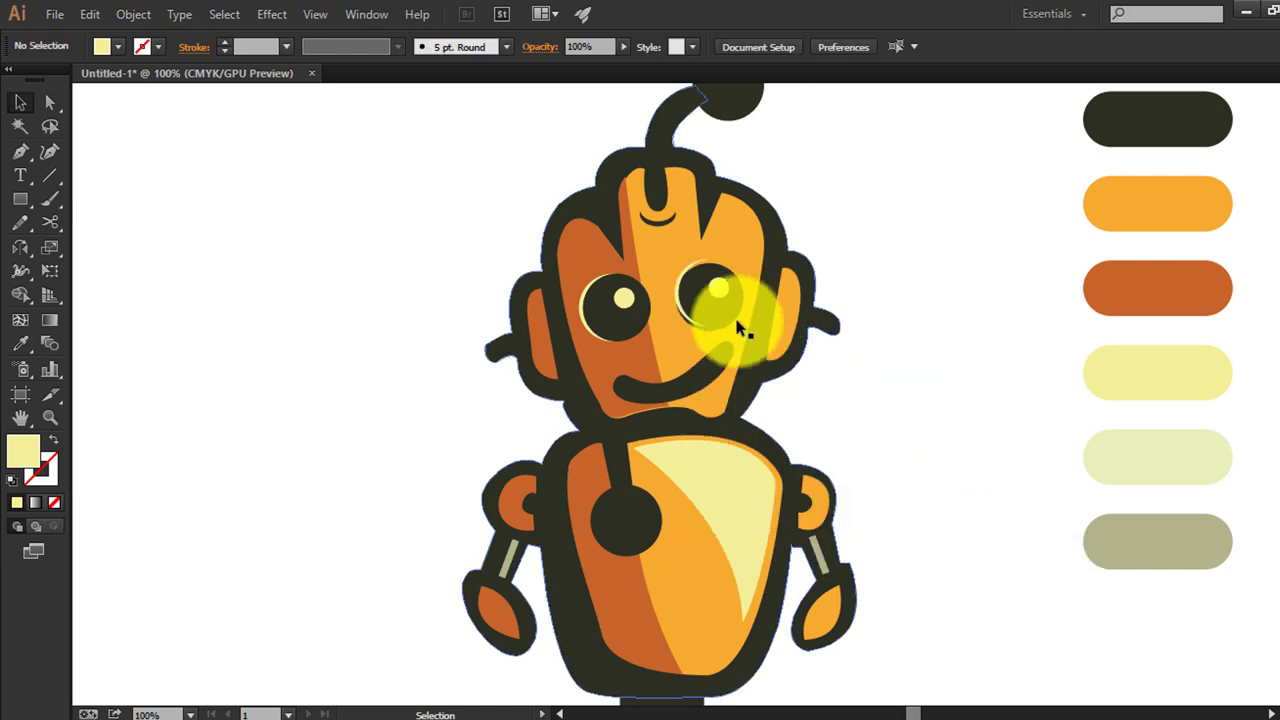
{"action": "left_click_drag", "start_coordinate": [691, 318], "coordinate": [712, 334]}
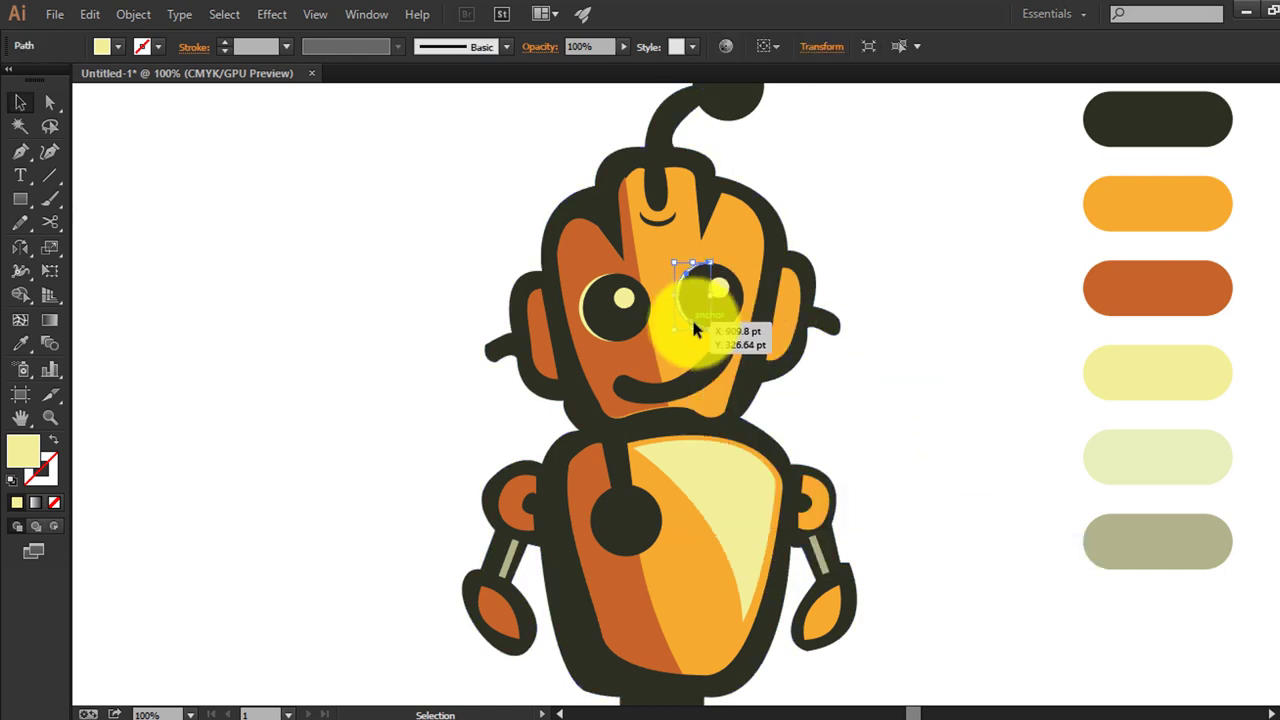
{"action": "left_click", "coordinate": [917, 333]}
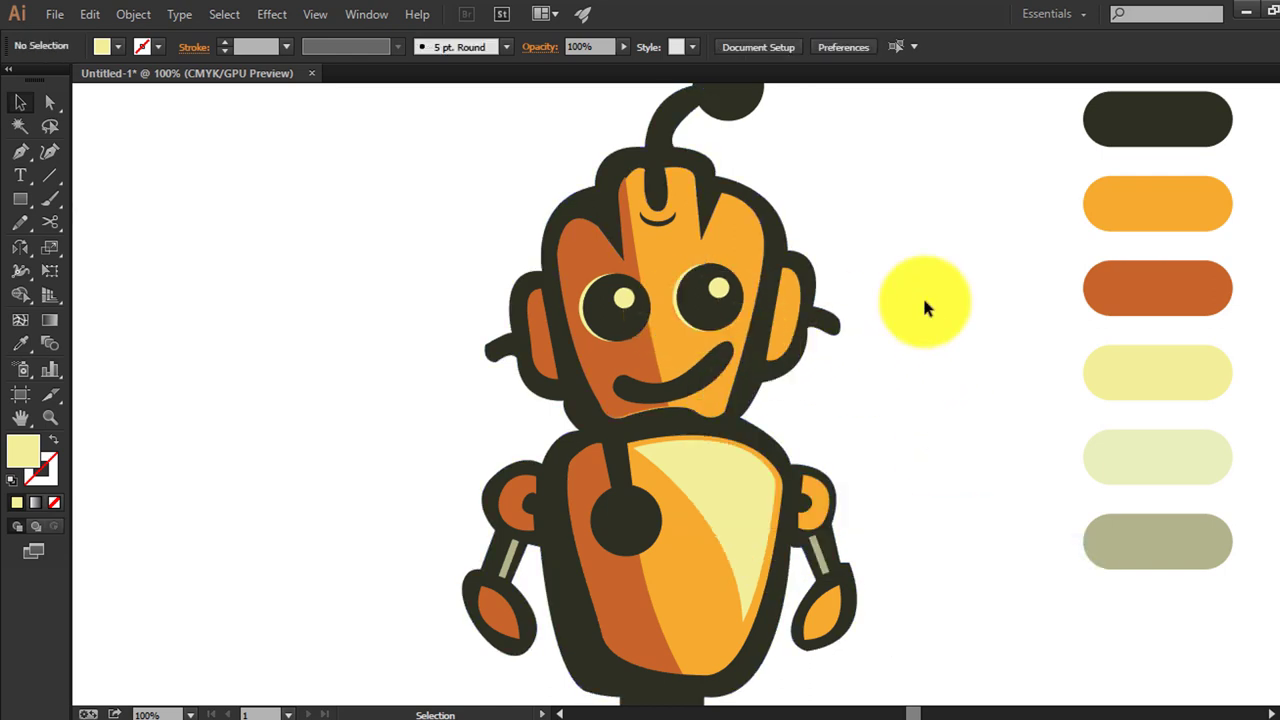
{"action": "scroll", "coordinate": [978, 397], "scroll_direction": "up", "scroll_amount": 1}
{"action": "scroll", "coordinate": [980, 398], "scroll_direction": "down", "scroll_amount": 1}
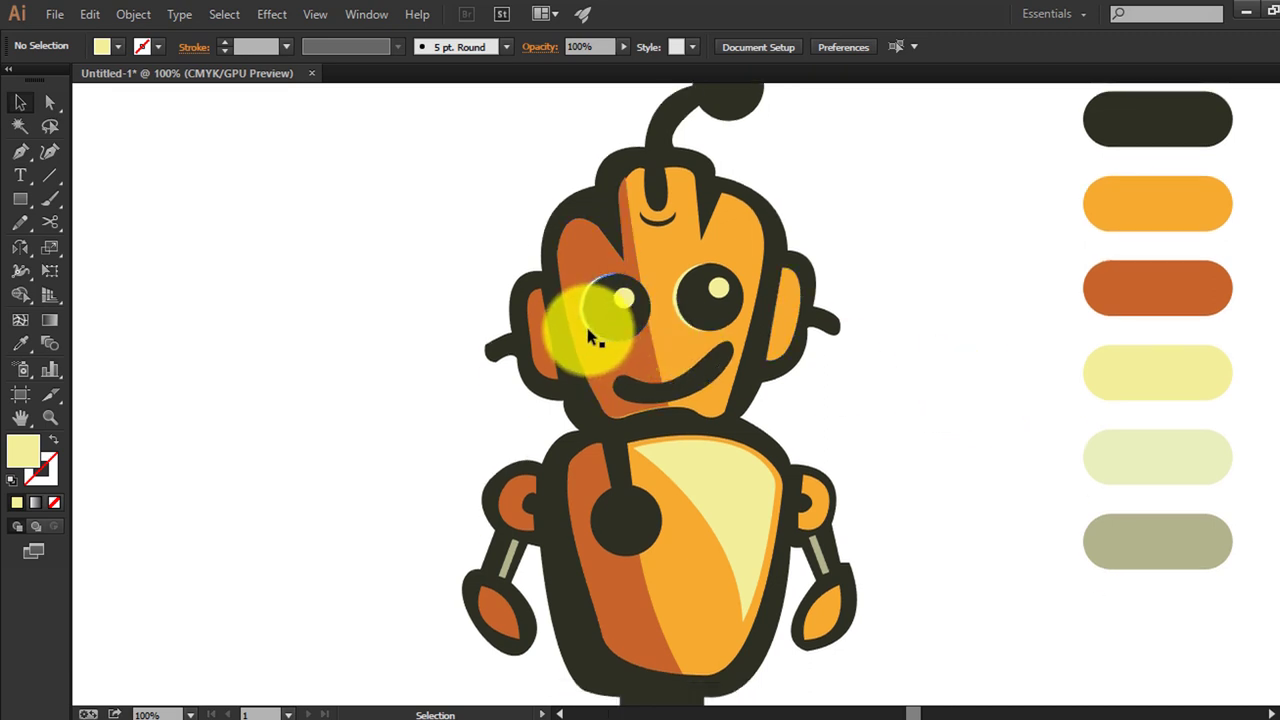
{"action": "mouse_move", "coordinate": [588, 336]}
{"action": "left_mouse_down"}
{"action": "mouse_move", "coordinate": [595, 347]}
{"action": "mouse_move", "coordinate": [884, 351]}
{"action": "left_mouse_up"}
Recolor the detached crescent dark orange by sampling the face colour
{"action": "key", "text": "i"}
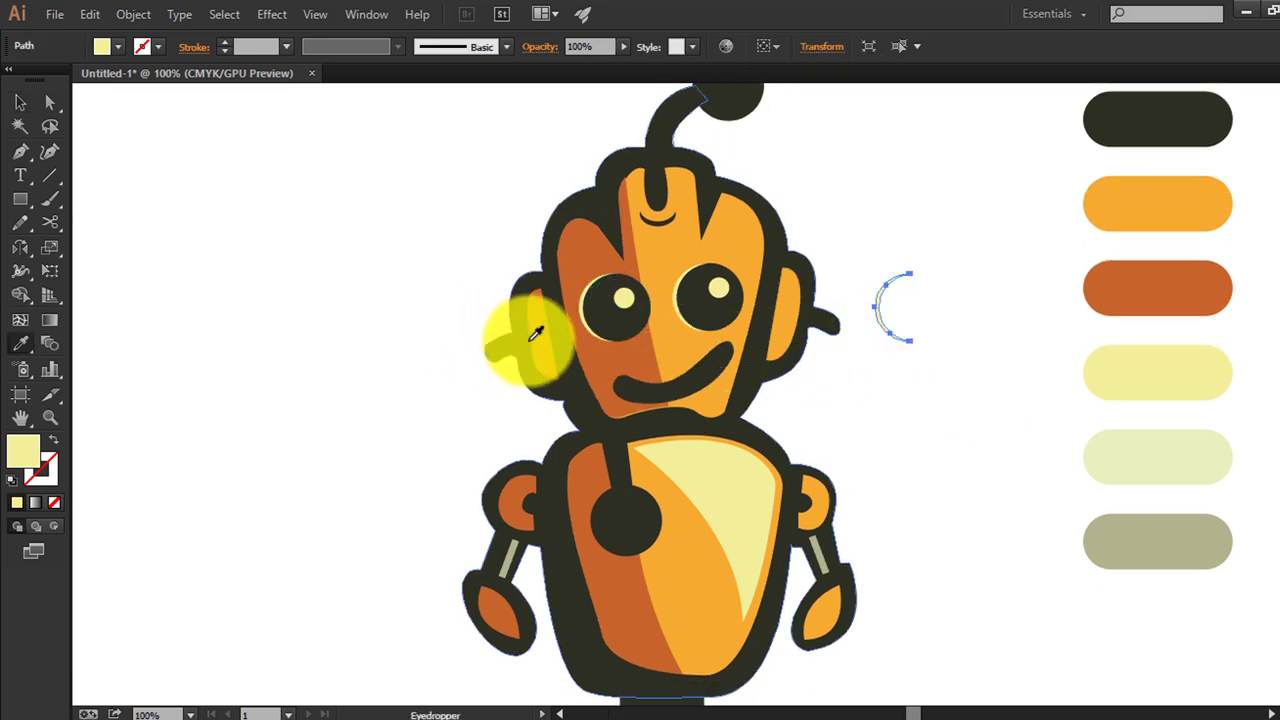
{"action": "left_click", "coordinate": [557, 336]}
{"action": "key", "text": "v"}
{"action": "left_click", "coordinate": [850, 416]}
{"action": "left_click", "coordinate": [600, 366]}
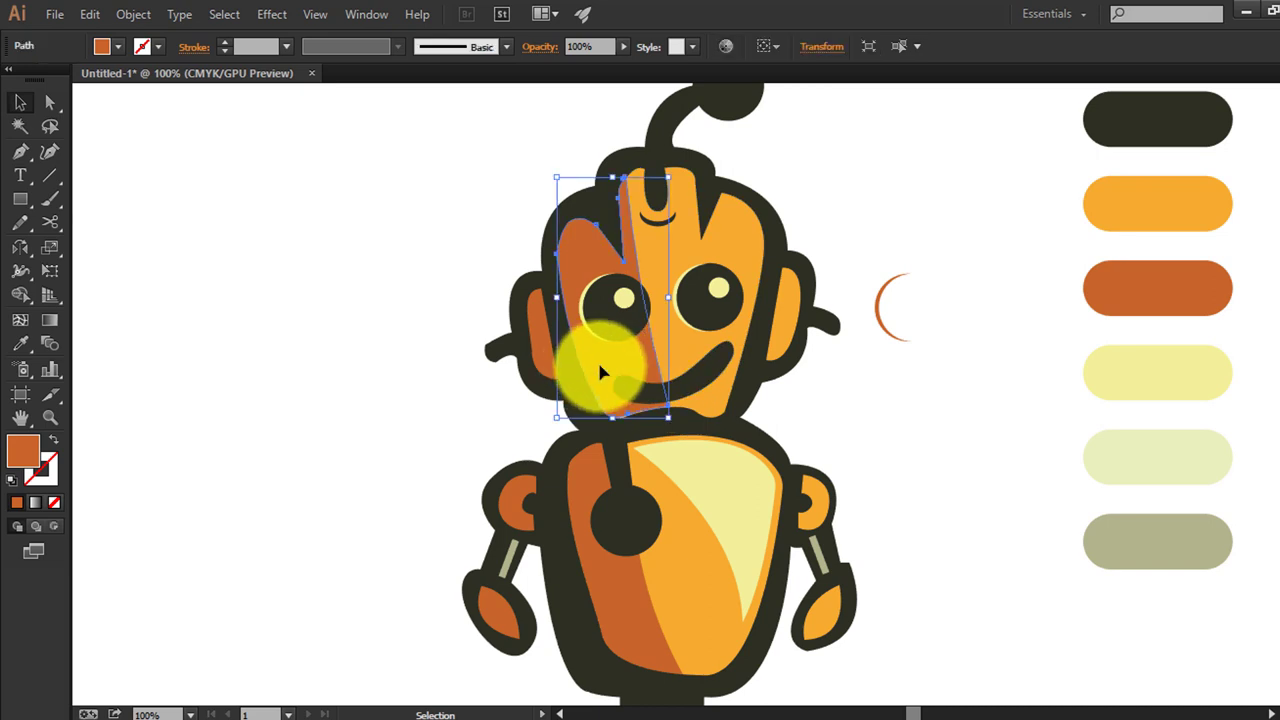
{"action": "left_click", "coordinate": [840, 415]}
{"action": "left_click", "coordinate": [877, 318]}
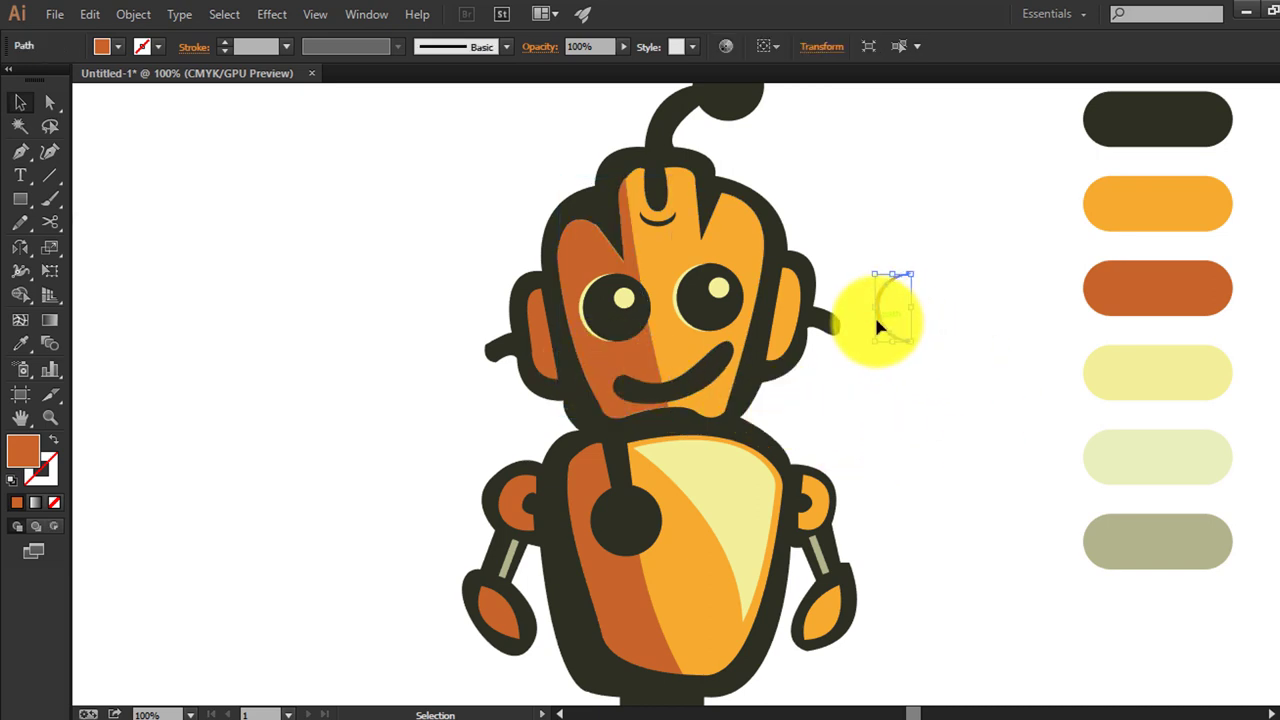
Rotate the orange crescent to face the other way and place it on the right eye's edge
{"action": "right_click", "coordinate": [877, 322]}
{"action": "left_click", "coordinate": [917, 268]}
{"action": "left_click", "coordinate": [900, 276]}
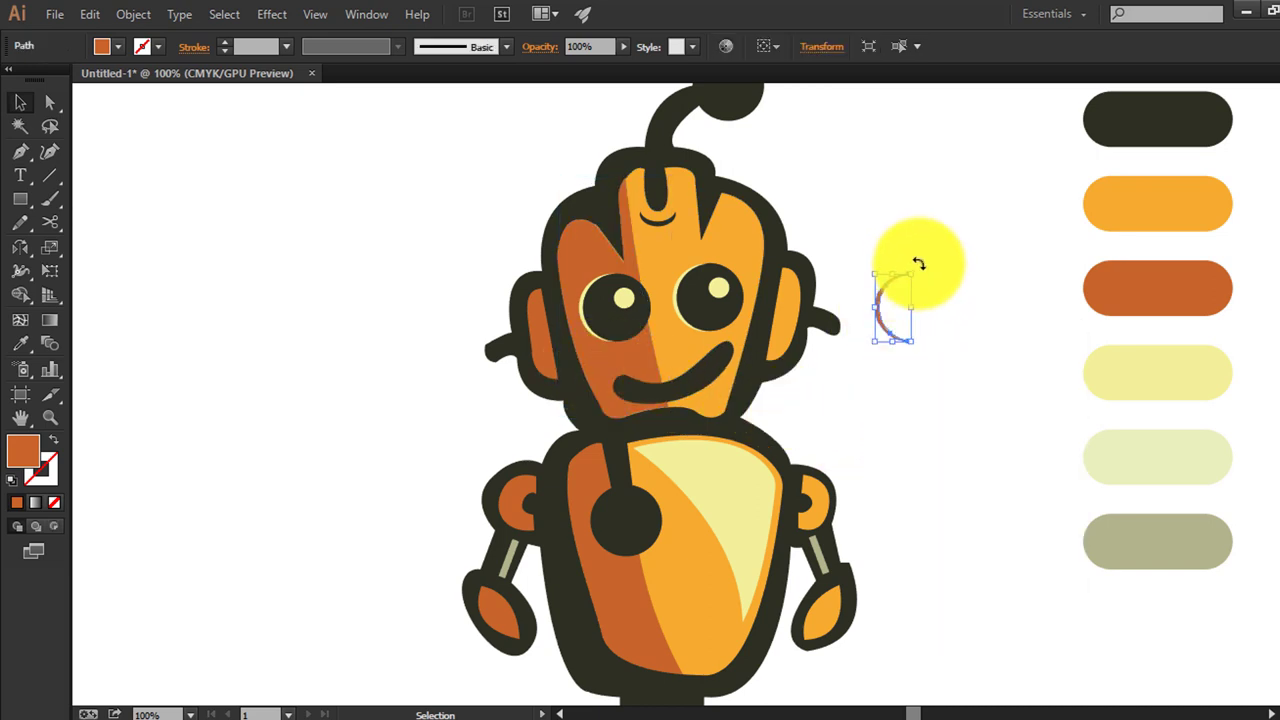
{"action": "mouse_move", "coordinate": [916, 262]}
{"action": "left_mouse_down"}
{"action": "mouse_move", "coordinate": [950, 517]}
{"action": "mouse_move", "coordinate": [871, 371]}
{"action": "left_mouse_up"}
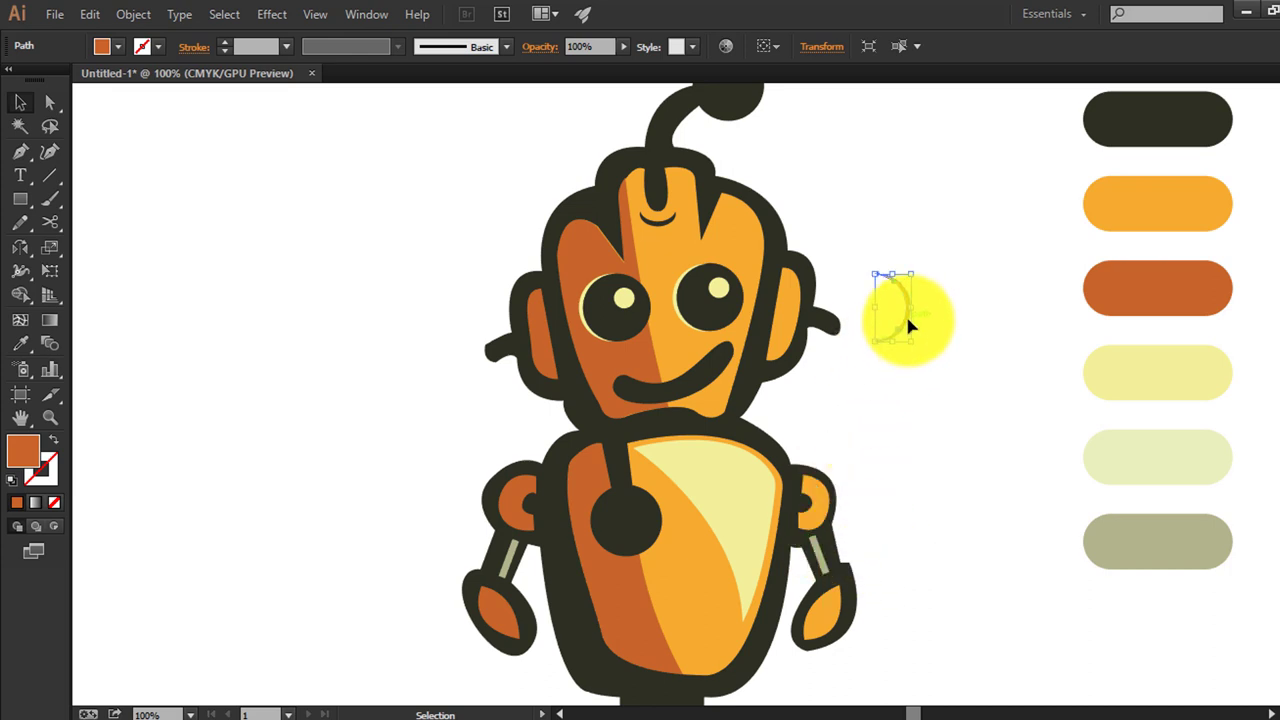
{"action": "left_click_drag", "start_coordinate": [906, 316], "coordinate": [747, 311]}
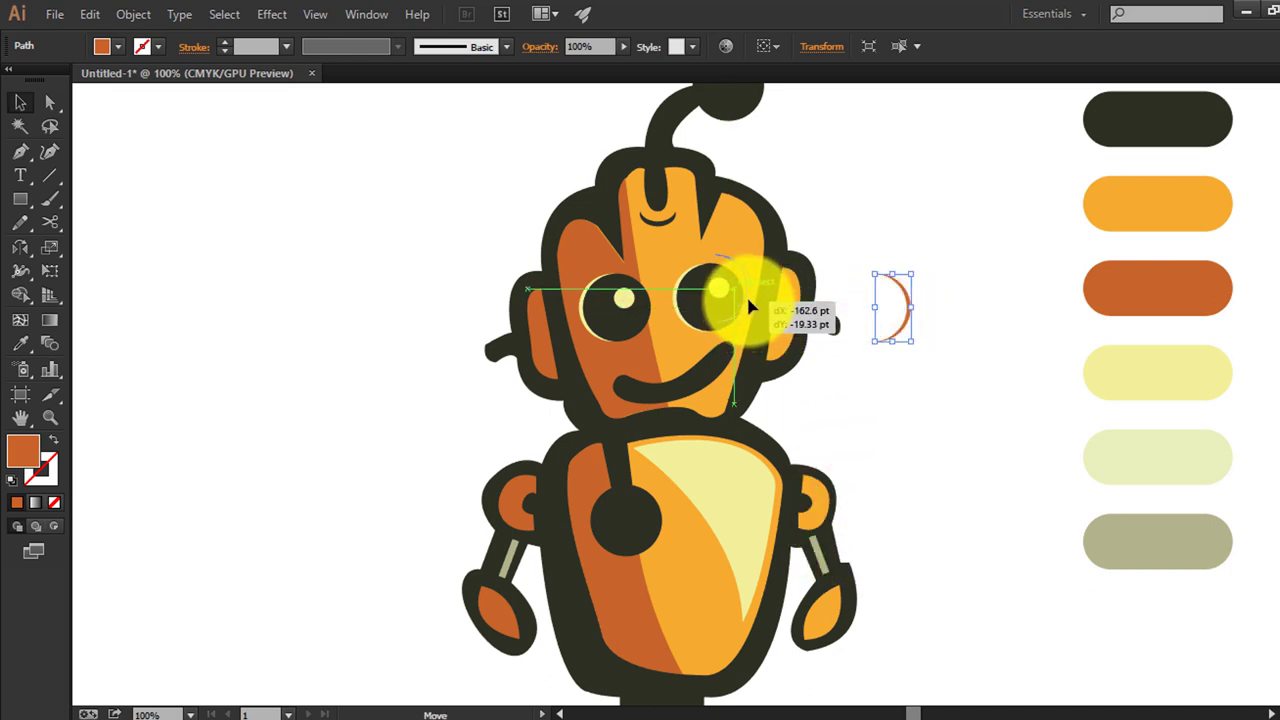
{"action": "left_click_drag", "start_coordinate": [748, 316], "coordinate": [746, 308]}
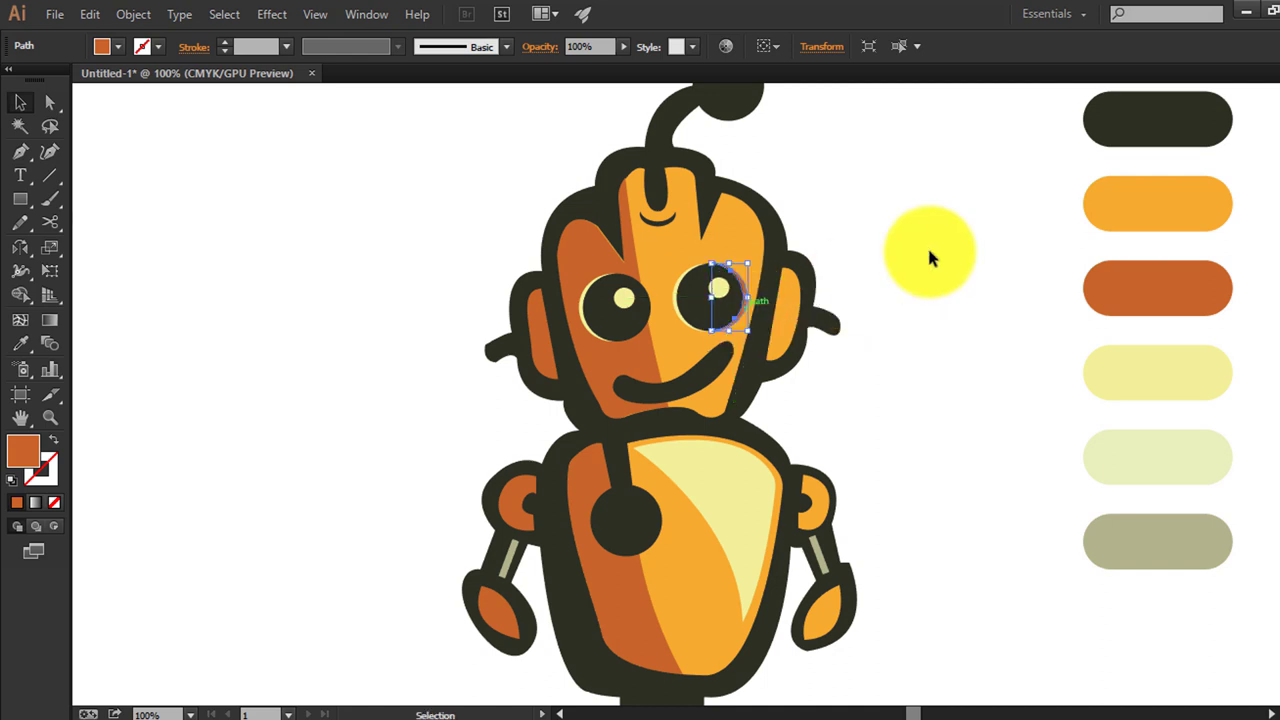
{"action": "left_click", "coordinate": [885, 352]}
{"action": "scroll", "coordinate": [839, 345], "scroll_direction": "up", "scroll_amount": 1}
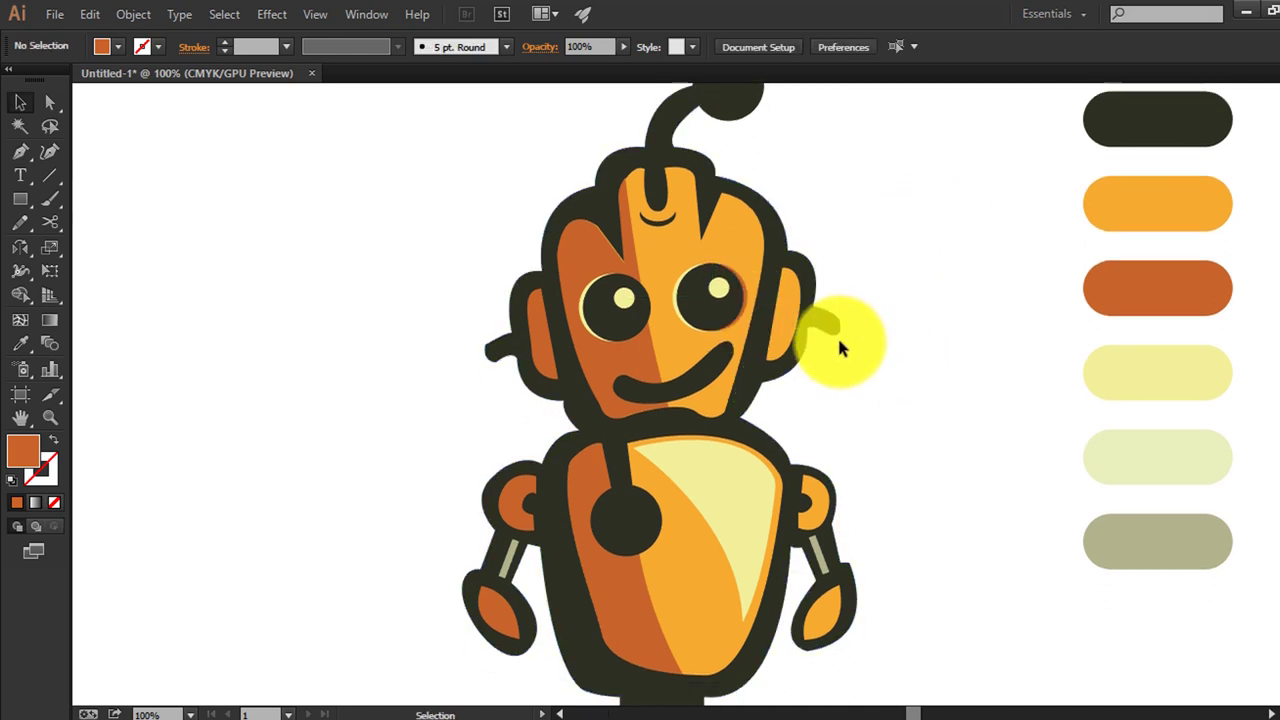
{"action": "scroll", "coordinate": [724, 358], "scroll_direction": "up", "scroll_amount": 1}
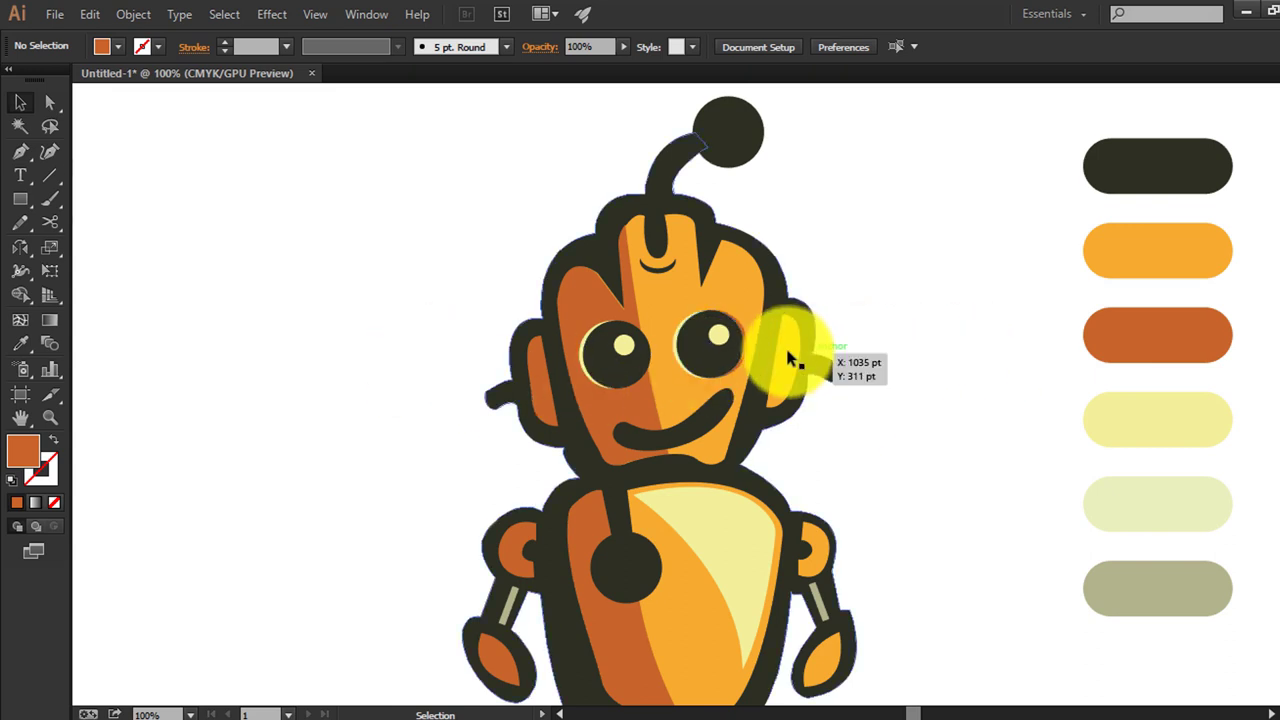
Place a pale yellow highlight dot inside the right eye, matching the left eye
{"action": "left_click", "coordinate": [733, 350]}
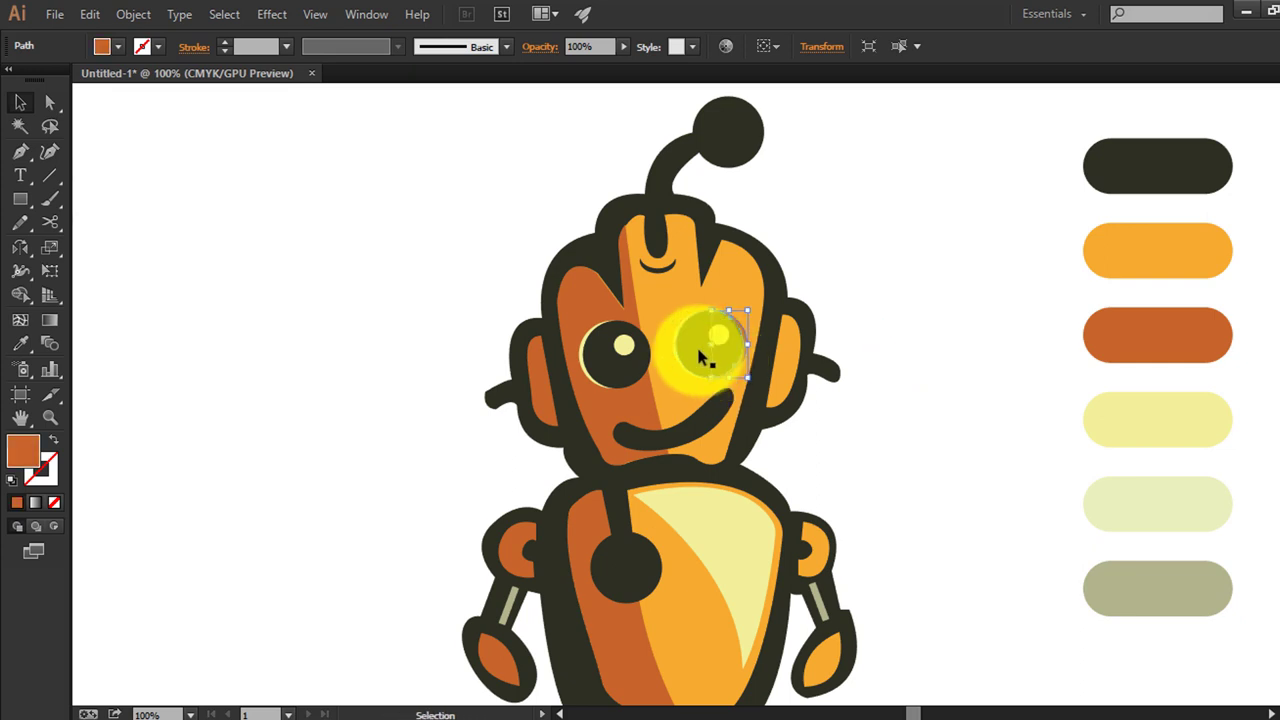
{"action": "left_click", "coordinate": [716, 342]}
{"action": "left_click", "coordinate": [699, 372], "text": "shift"}
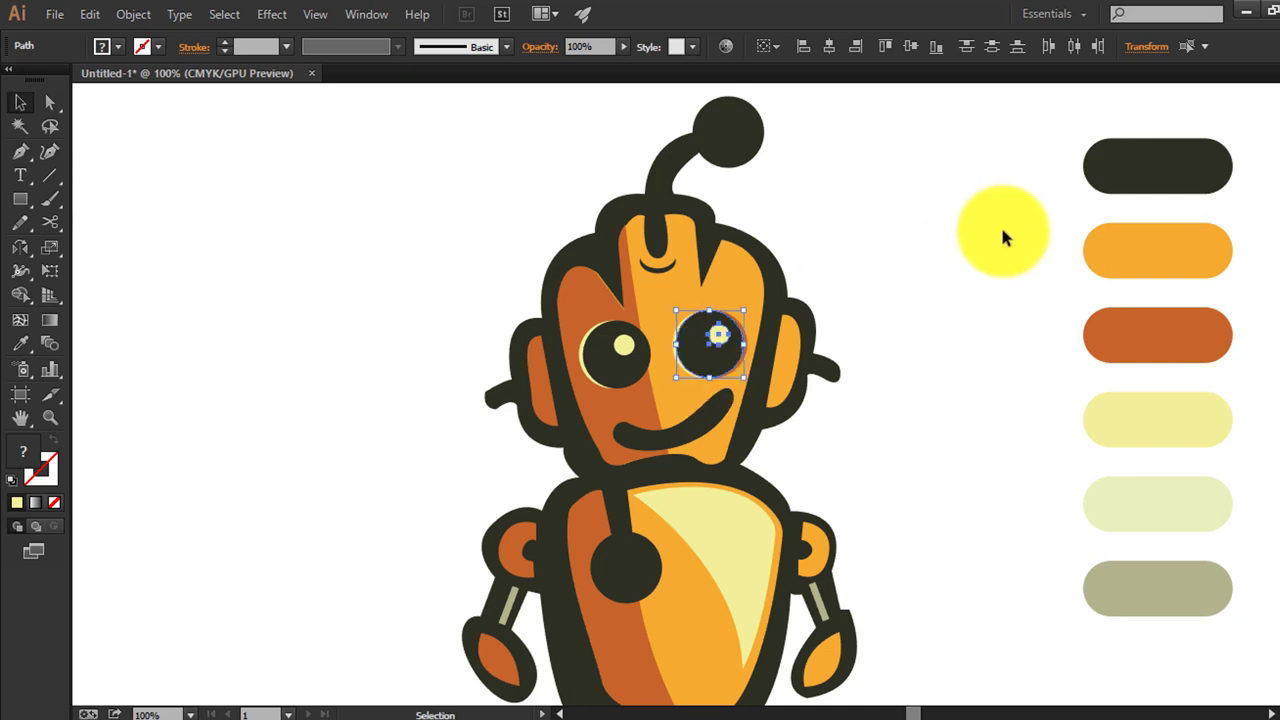
{"action": "left_click", "coordinate": [934, 230]}
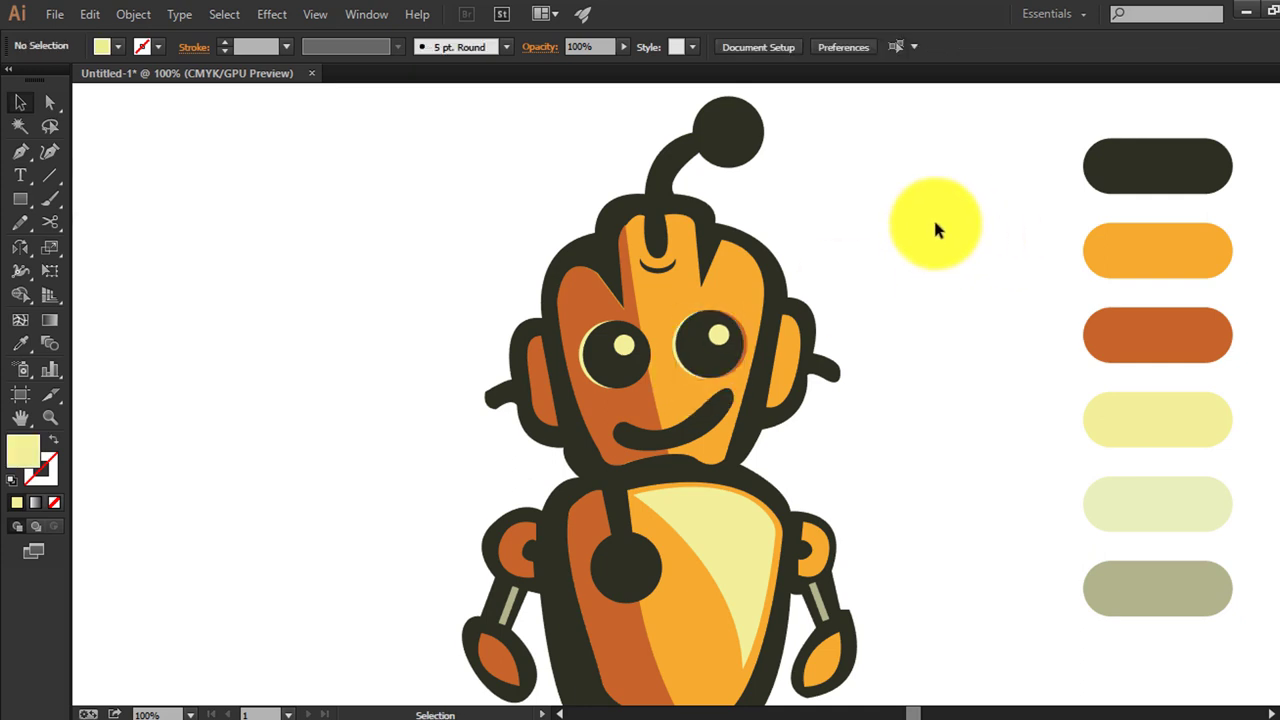
{"action": "left_click", "coordinate": [748, 342]}
{"action": "left_click", "coordinate": [822, 258]}
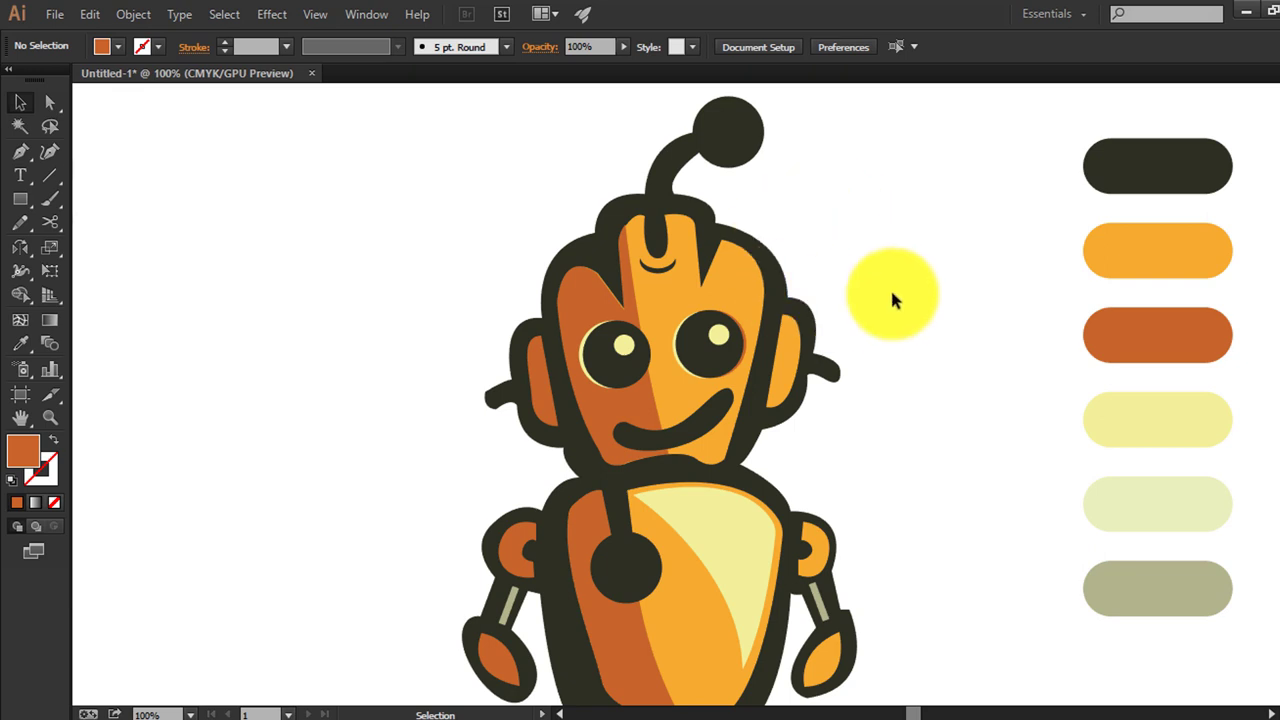
{"action": "scroll", "coordinate": [891, 291], "scroll_direction": "down", "scroll_amount": 3}
Make two stacked copies of the head shape beside the robot and merge their overlap
{"action": "scroll", "coordinate": [891, 291], "scroll_direction": "up", "scroll_amount": 2}
{"action": "mouse_move", "coordinate": [757, 284]}
{"action": "left_mouse_down"}
{"action": "mouse_move", "coordinate": [1030, 285]}
{"action": "mouse_move", "coordinate": [979, 304]}
{"action": "mouse_move", "coordinate": [979, 293]}
{"action": "left_mouse_up"}
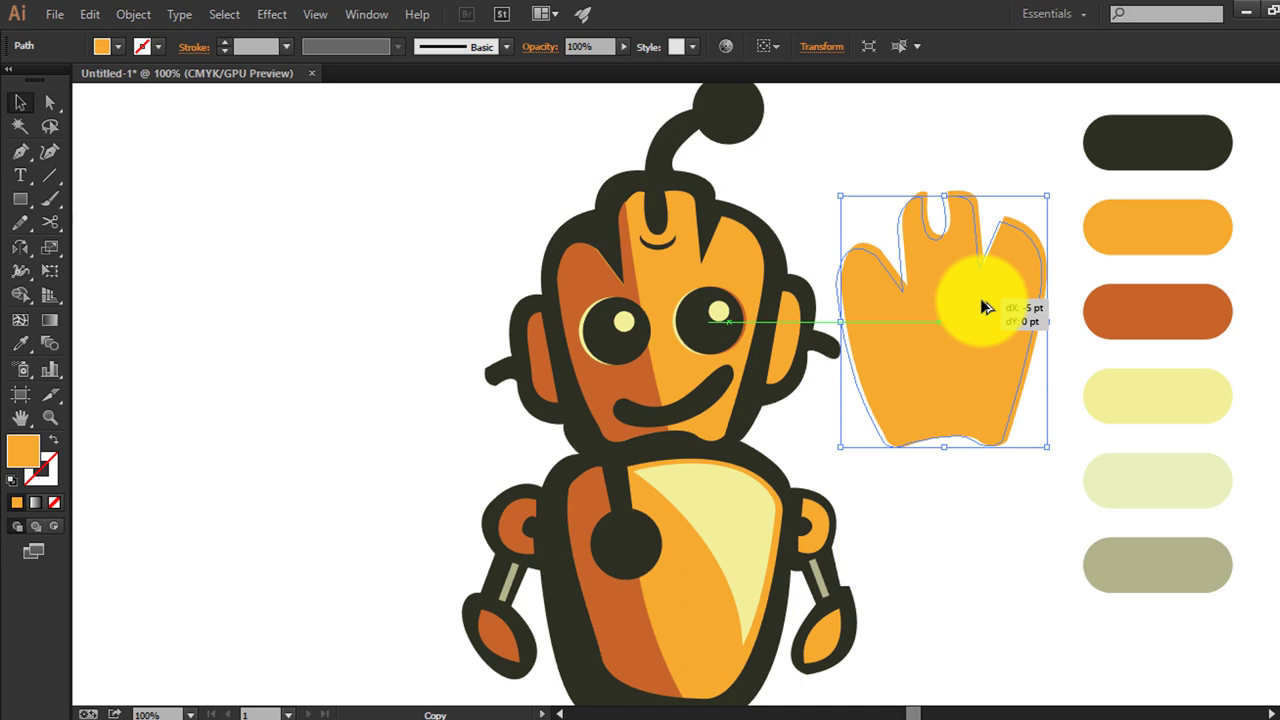
{"action": "left_click_drag", "start_coordinate": [980, 298], "coordinate": [978, 299]}
{"action": "left_click_drag", "start_coordinate": [1029, 114], "coordinate": [978, 292]}
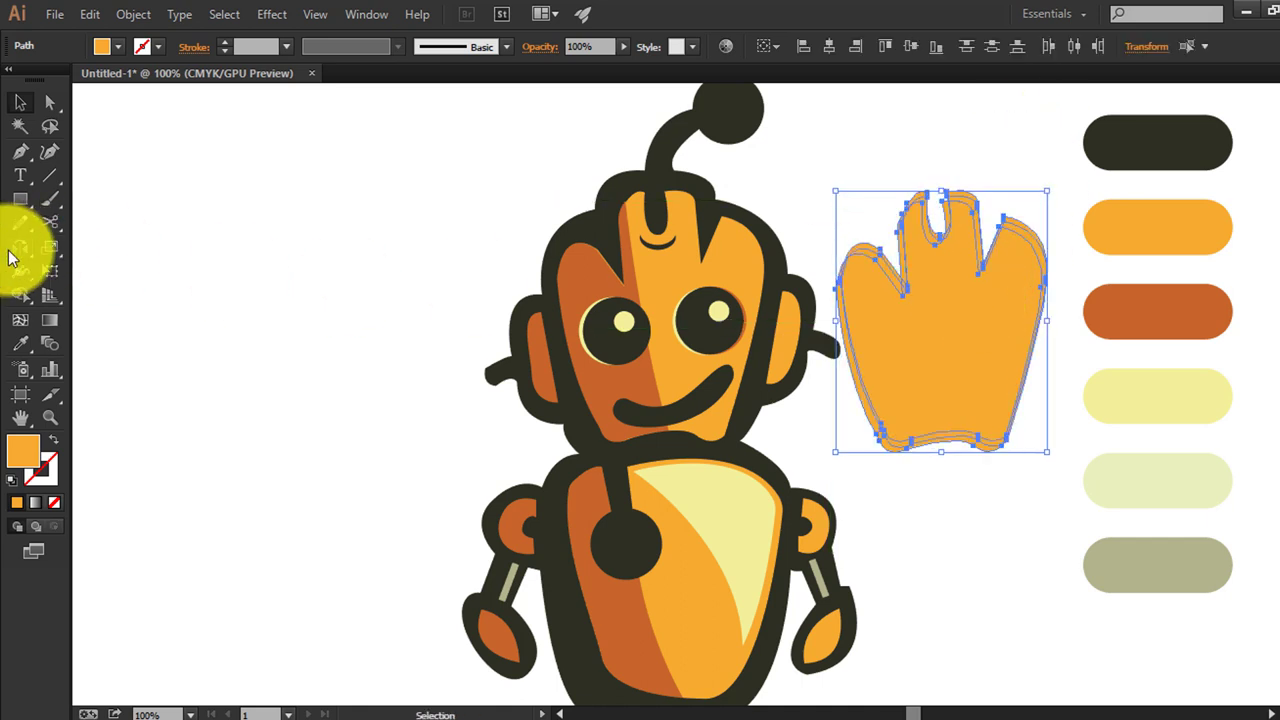
{"action": "left_click", "coordinate": [27, 300]}
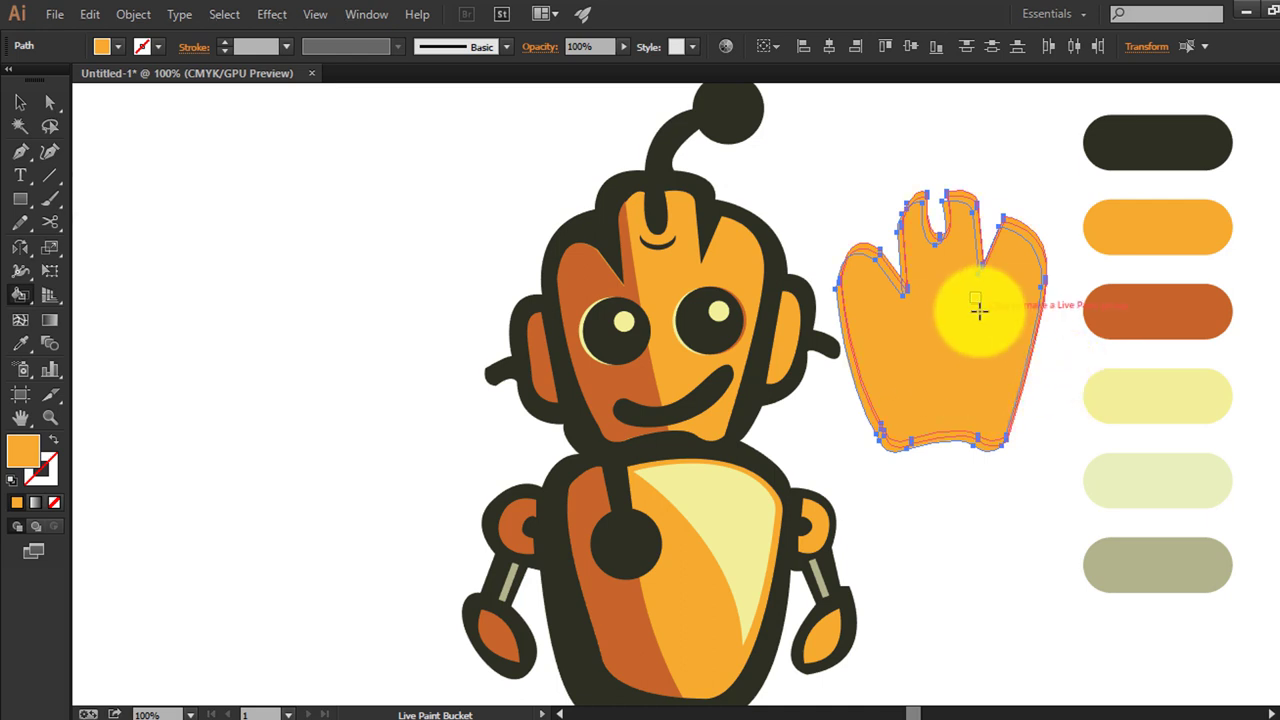
{"action": "left_click", "coordinate": [978, 310]}
Offset the top head copy slightly up and right of the other
{"action": "left_click", "coordinate": [20, 102]}
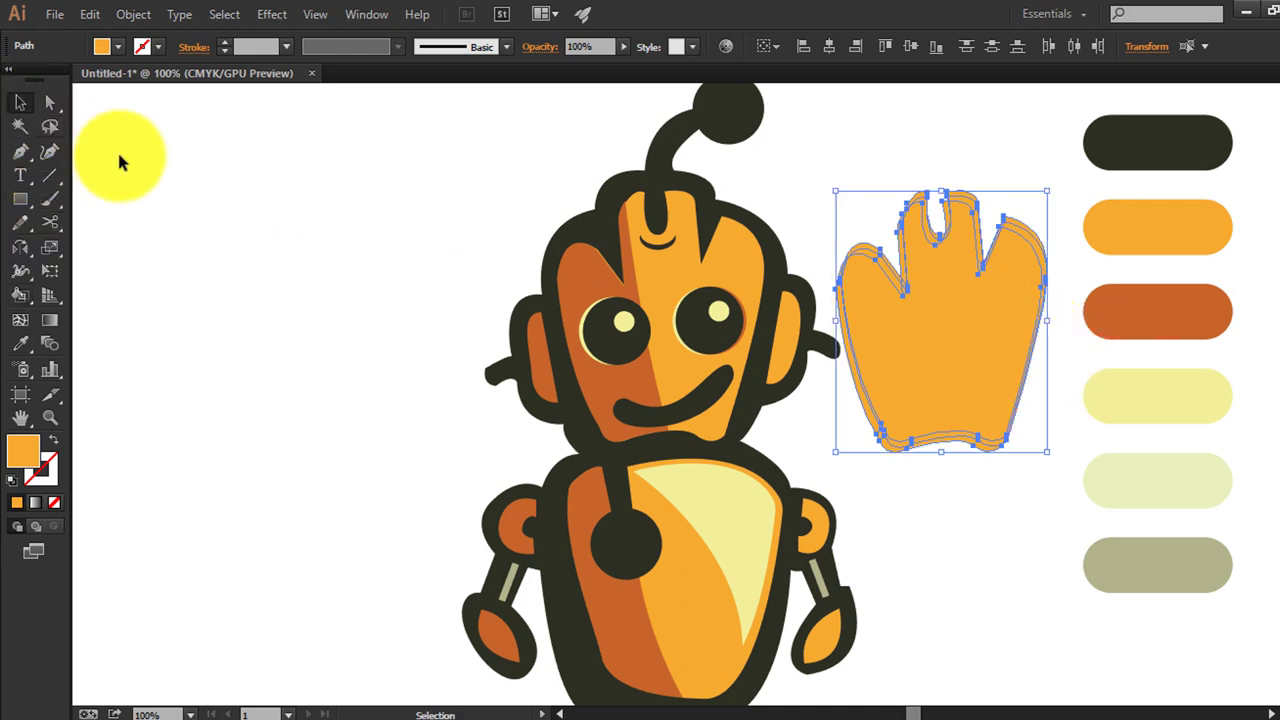
{"action": "left_click", "coordinate": [120, 157]}
{"action": "left_click", "coordinate": [951, 243]}
{"action": "left_click", "coordinate": [957, 243]}
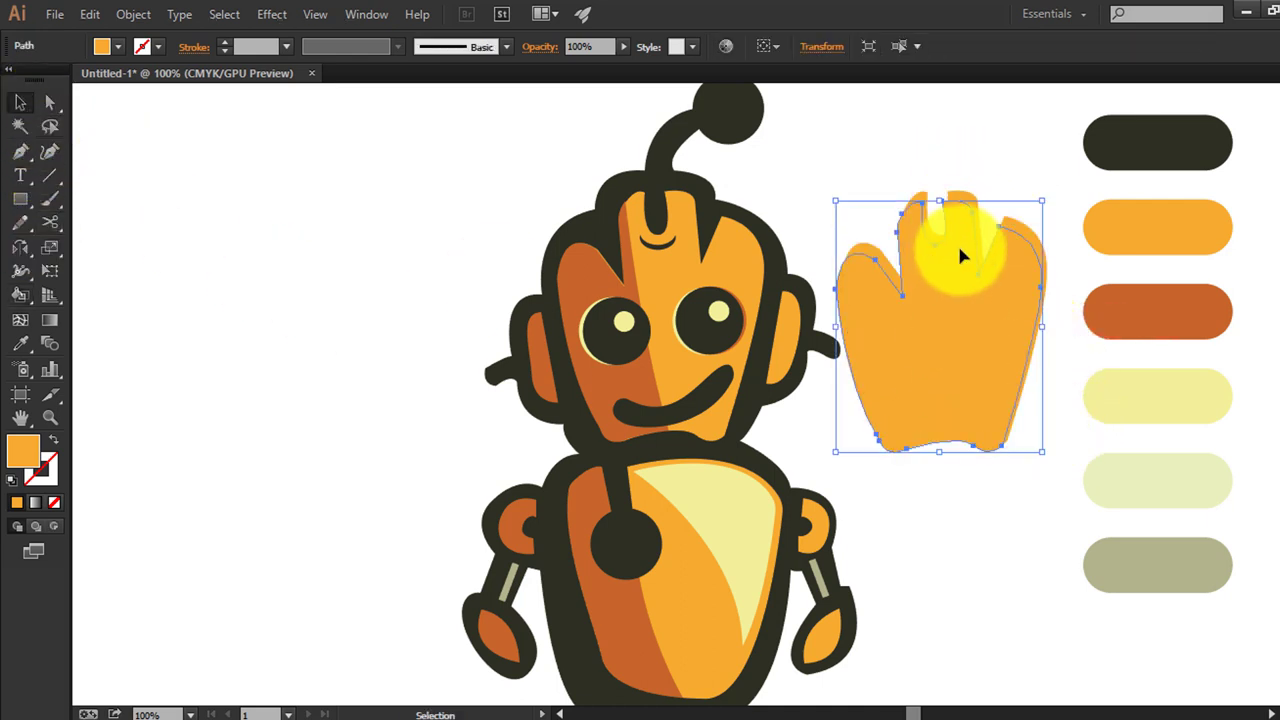
{"action": "left_click_drag", "start_coordinate": [955, 205], "coordinate": [958, 199]}
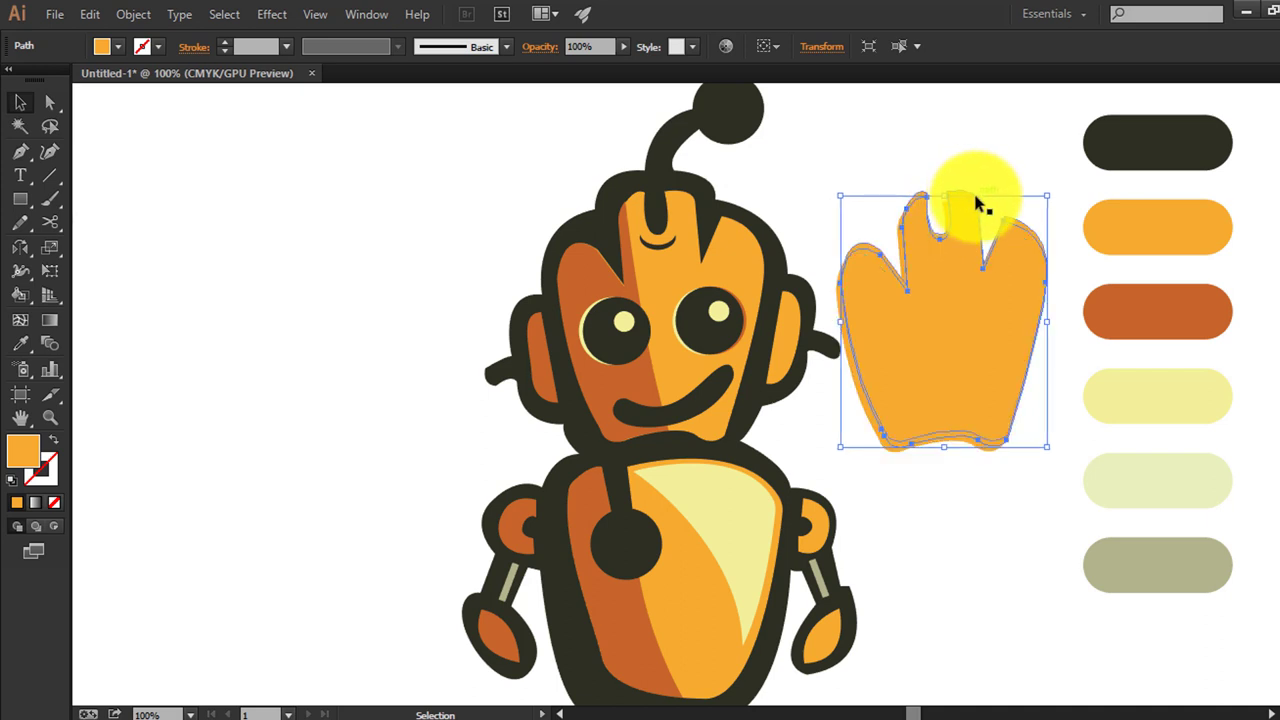
{"action": "key", "text": "ctrl+shift+a"}
{"action": "left_click", "coordinate": [964, 190]}
{"action": "mouse_move", "coordinate": [963, 193]}
{"action": "left_mouse_down"}
{"action": "mouse_move", "coordinate": [947, 222]}
{"action": "mouse_move", "coordinate": [966, 250]}
{"action": "left_mouse_up"}
{"action": "left_click_drag", "start_coordinate": [988, 342], "coordinate": [988, 342]}
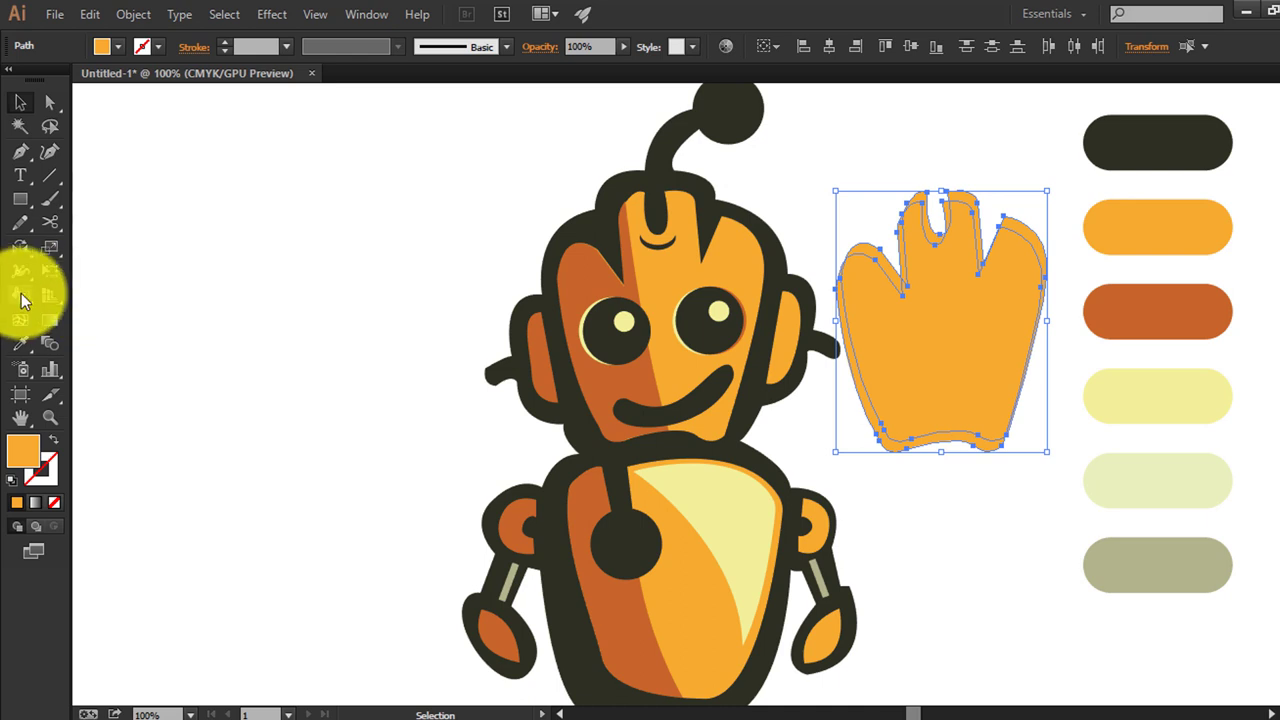
Delete all regions but the thin right-edge sliver with Shape Builder
{"action": "left_click", "coordinate": [22, 298]}
{"action": "left_click", "coordinate": [62, 302]}
{"action": "left_click", "coordinate": [960, 429], "text": "alt"}
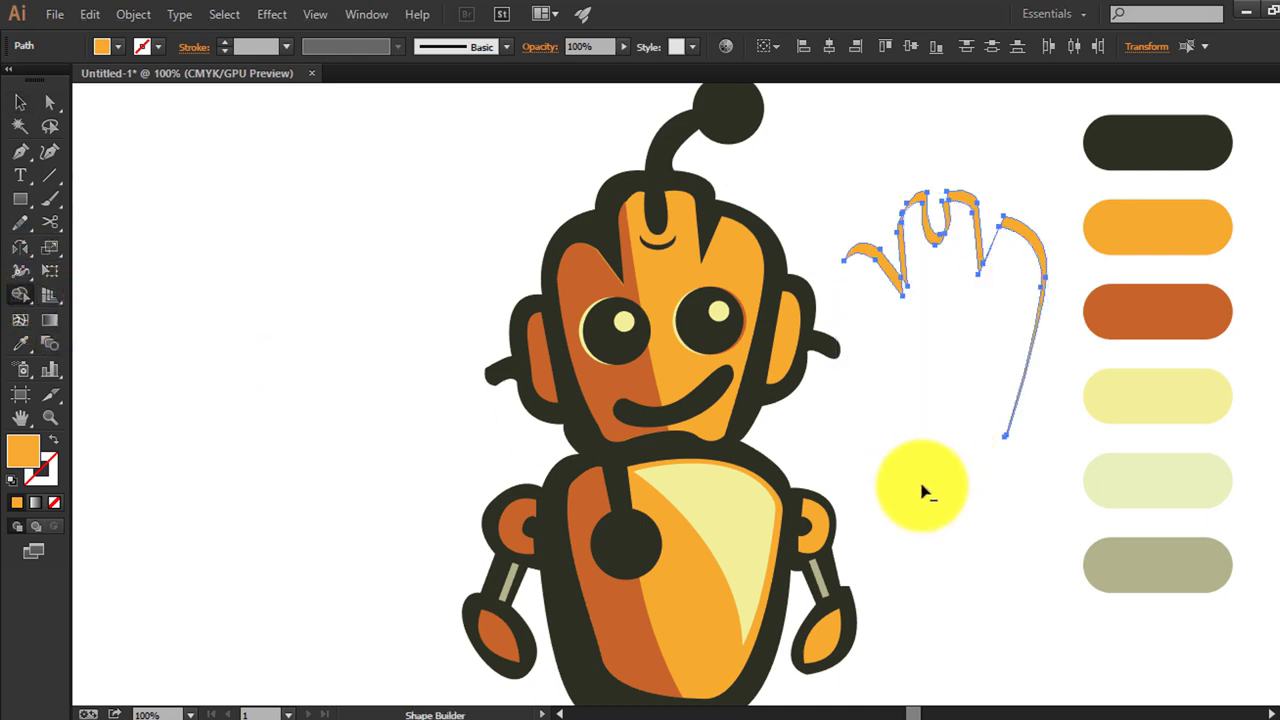
{"action": "mouse_move", "coordinate": [898, 285]}
{"action": "left_mouse_down", "text": "alt"}
{"action": "mouse_move", "coordinate": [970, 205]}
{"action": "mouse_move", "coordinate": [951, 244]}
{"action": "left_mouse_up", "text": "alt"}
{"action": "left_click", "coordinate": [944, 212], "text": "alt"}
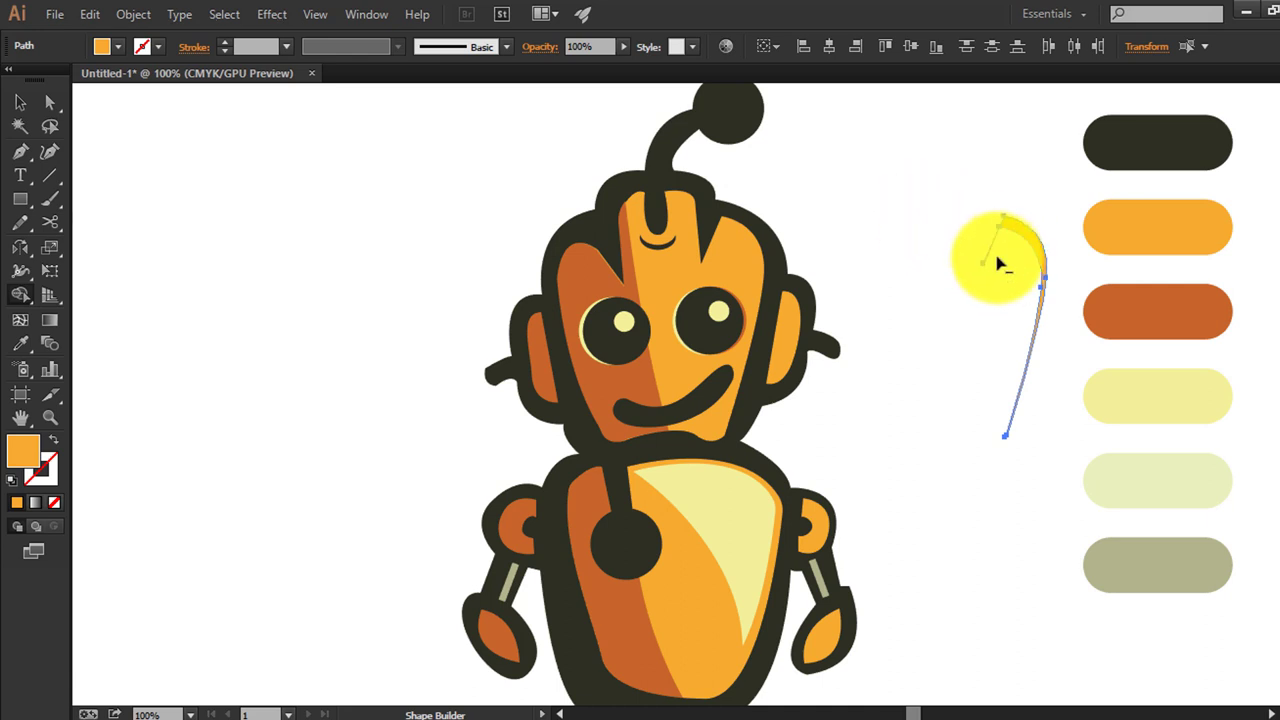
{"action": "key", "text": "v"}
{"action": "left_click", "coordinate": [1049, 230]}
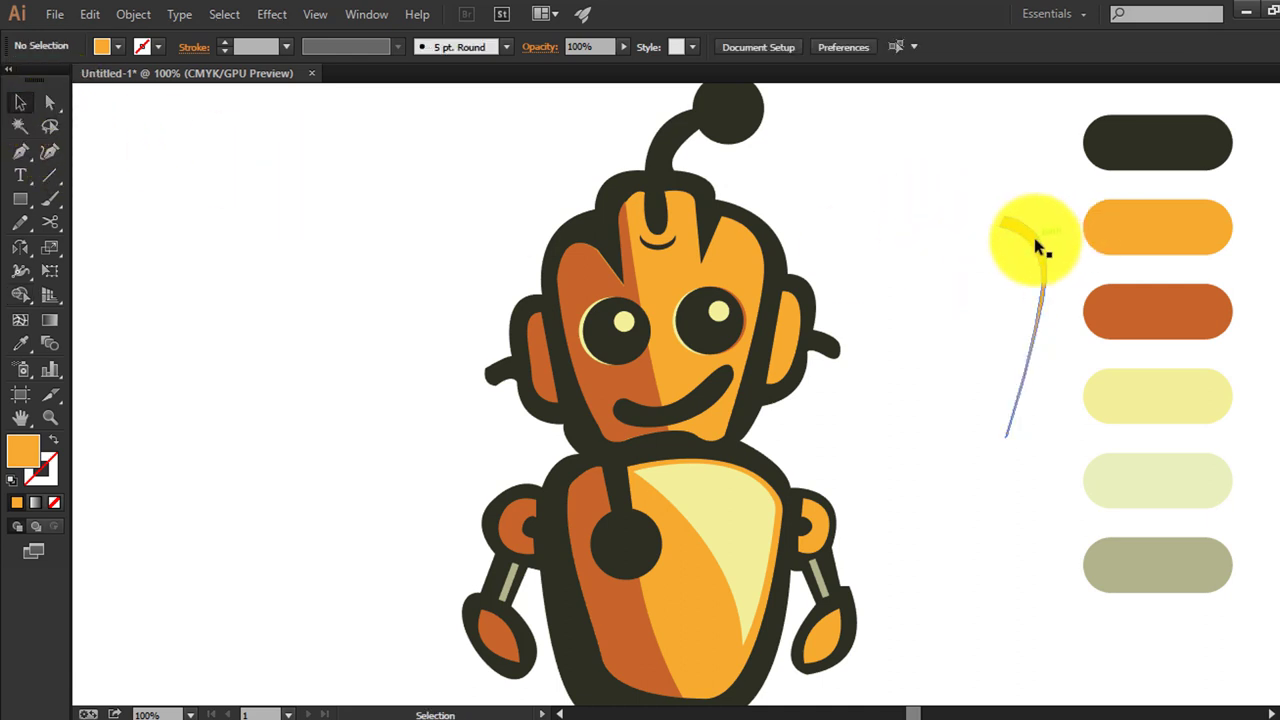
{"action": "left_click", "coordinate": [1036, 245]}
Color the sliver pale yellow and move it onto the head's right edge
{"action": "key", "text": "i"}
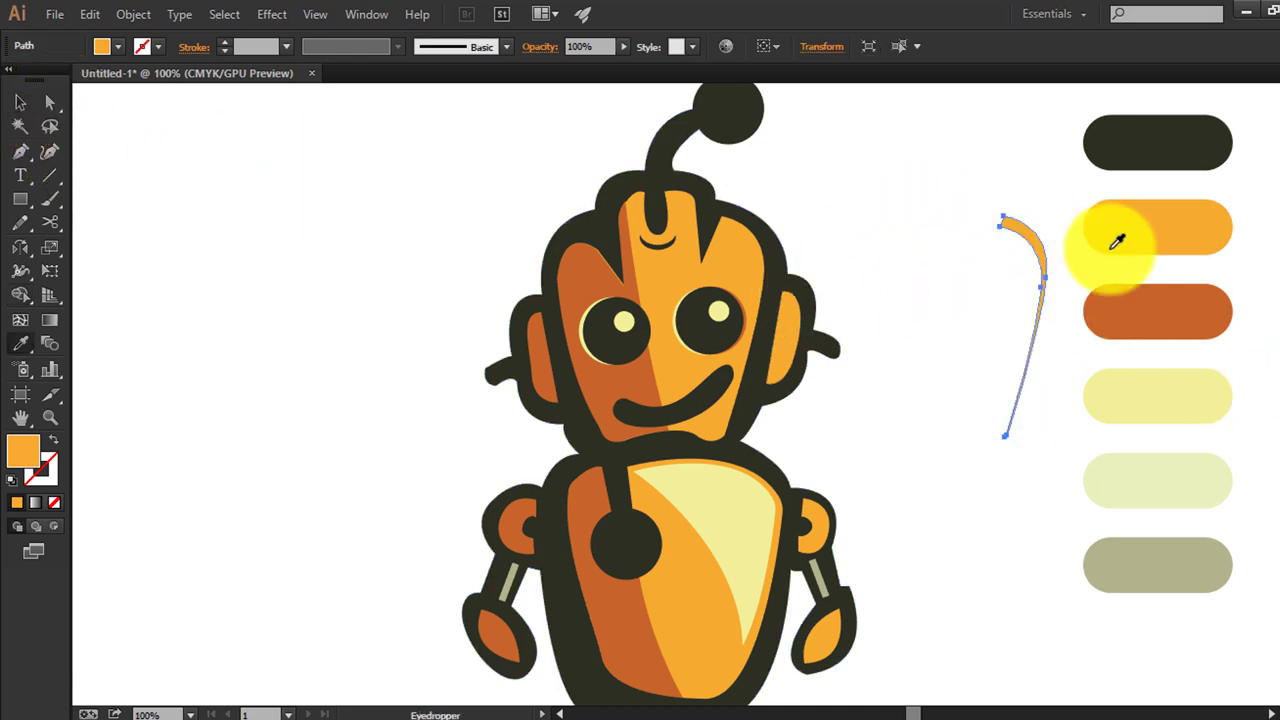
{"action": "left_click", "coordinate": [1154, 377]}
{"action": "key", "text": "v"}
{"action": "left_click", "coordinate": [786, 271]}
{"action": "left_click", "coordinate": [1027, 242]}
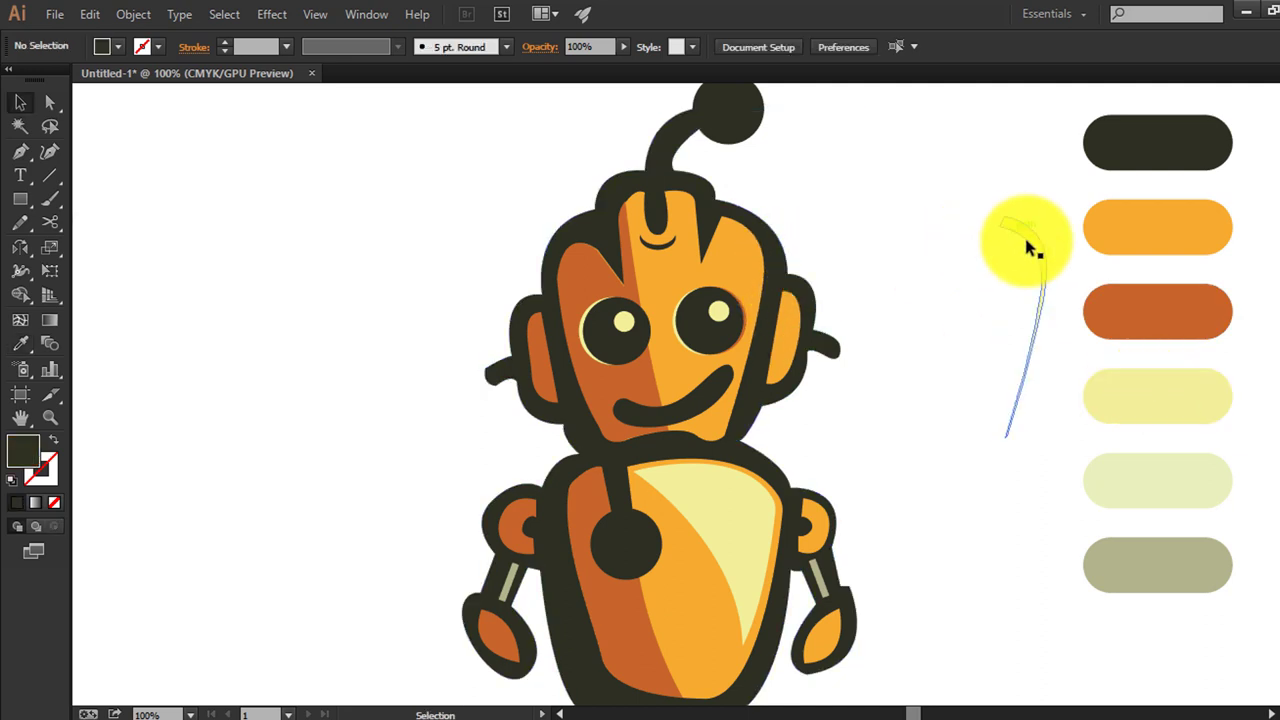
{"action": "left_click_drag", "start_coordinate": [1033, 248], "coordinate": [838, 193]}
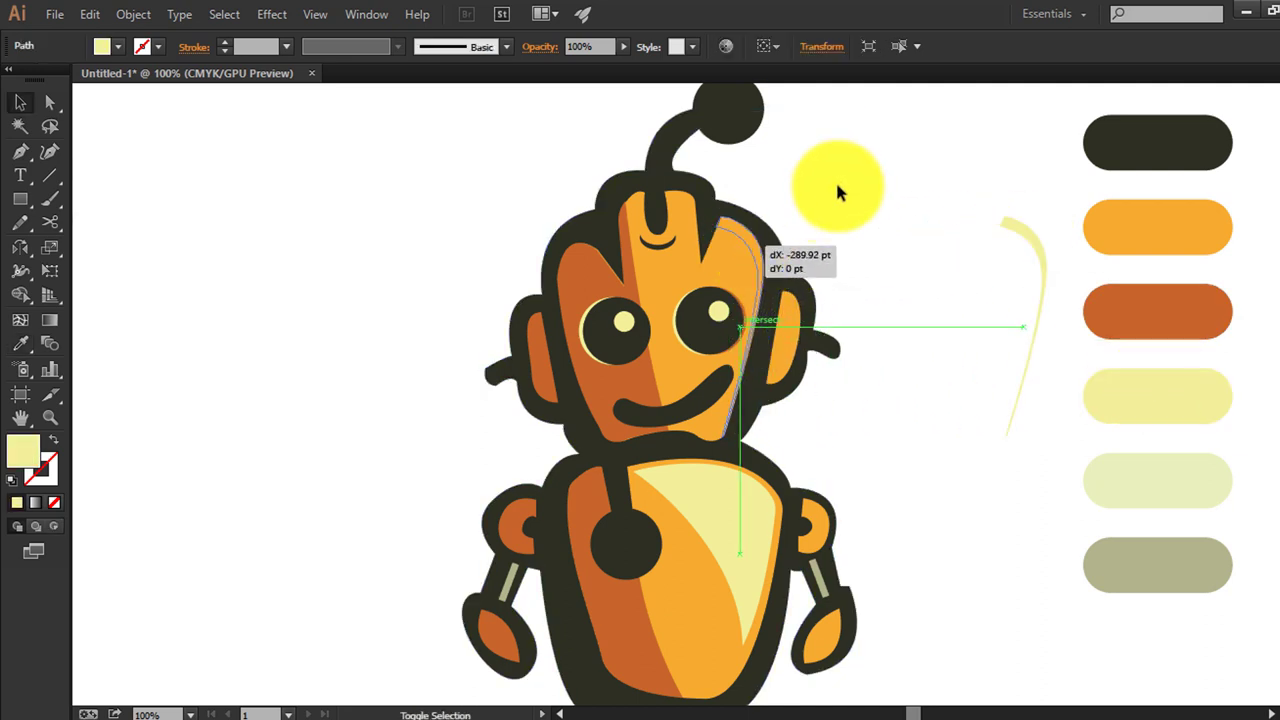
{"action": "left_click", "coordinate": [808, 245]}
{"action": "left_click", "coordinate": [747, 245]}
{"action": "left_click", "coordinate": [873, 250]}
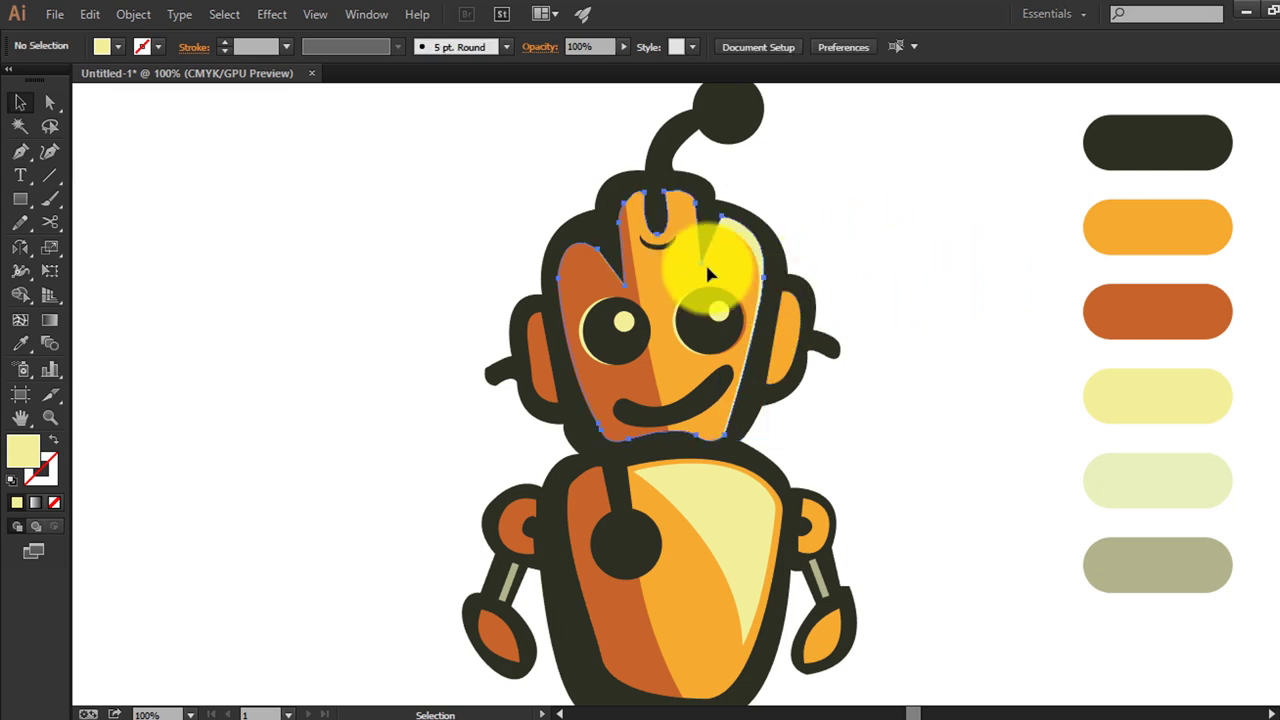
{"action": "mouse_move", "coordinate": [707, 270]}
{"action": "left_mouse_down"}
{"action": "mouse_move", "coordinate": [972, 314]}
{"action": "mouse_move", "coordinate": [968, 326]}
{"action": "left_mouse_up"}
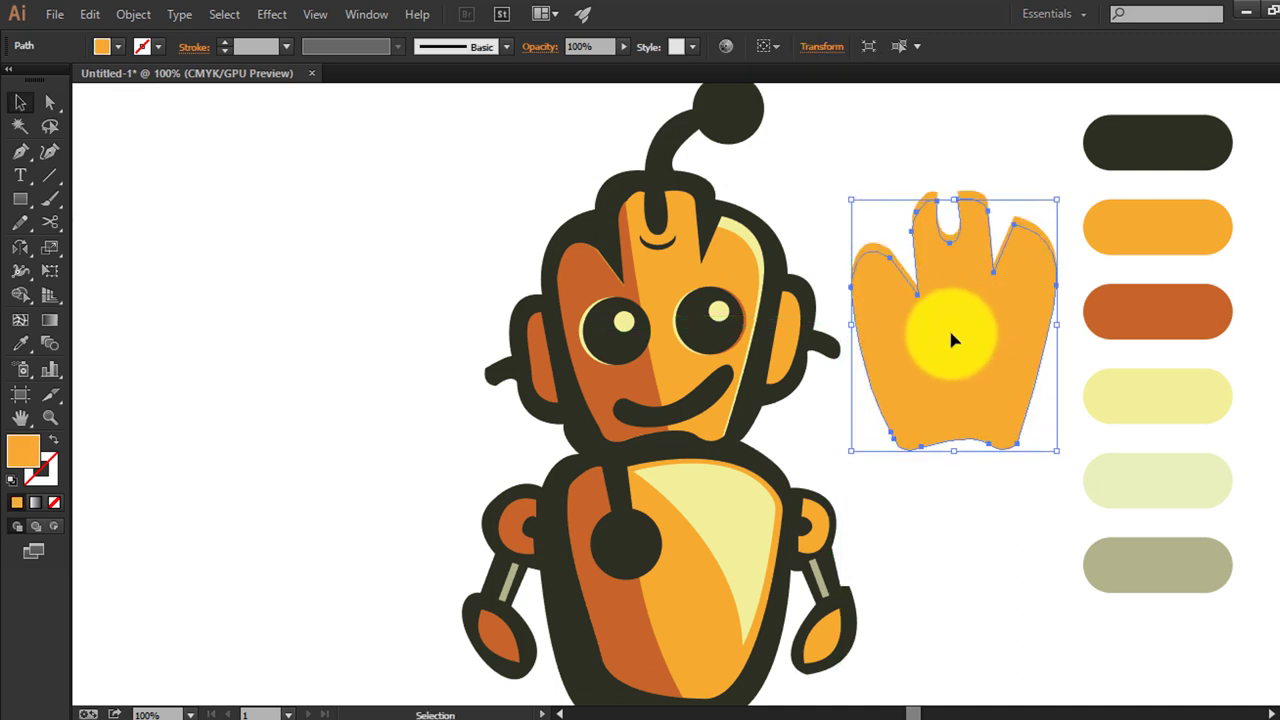
Offset a second head copy and delete everything except the top hook with Shape Builder
{"action": "left_click_drag", "start_coordinate": [952, 336], "coordinate": [927, 184]}
{"action": "left_click", "coordinate": [36, 297]}
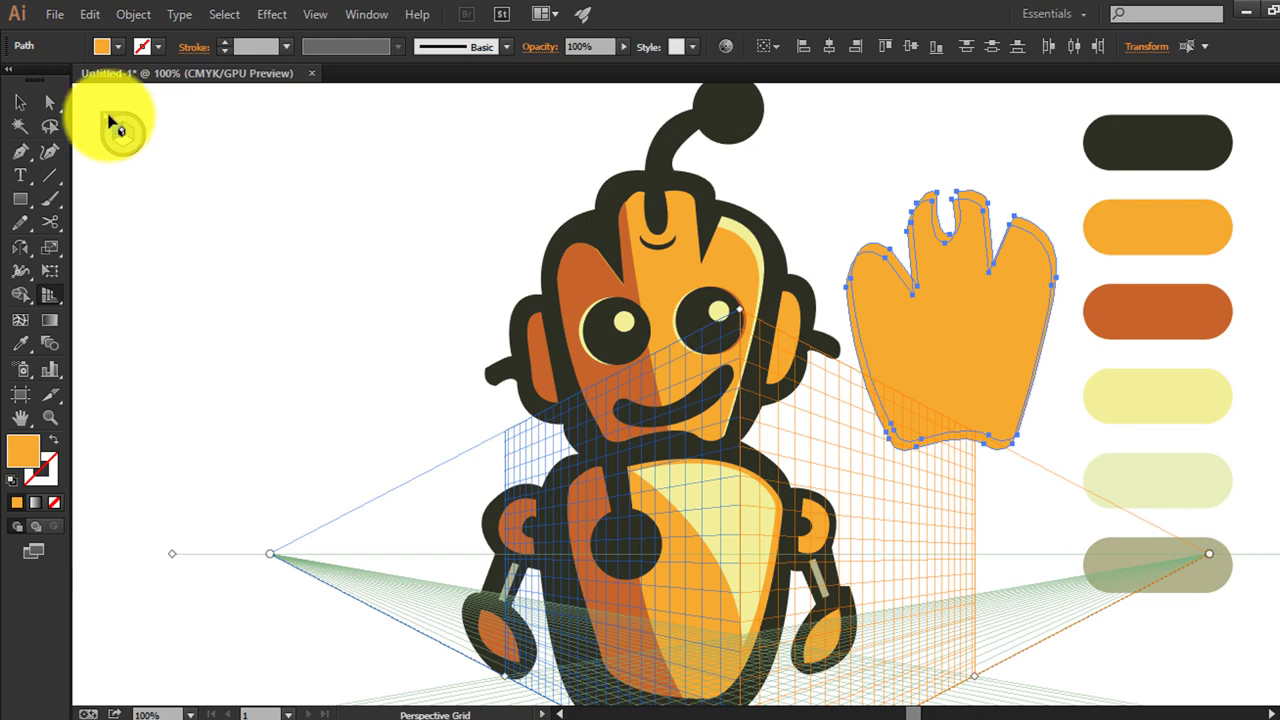
{"action": "left_click", "coordinate": [107, 120]}
{"action": "left_click", "coordinate": [20, 295]}
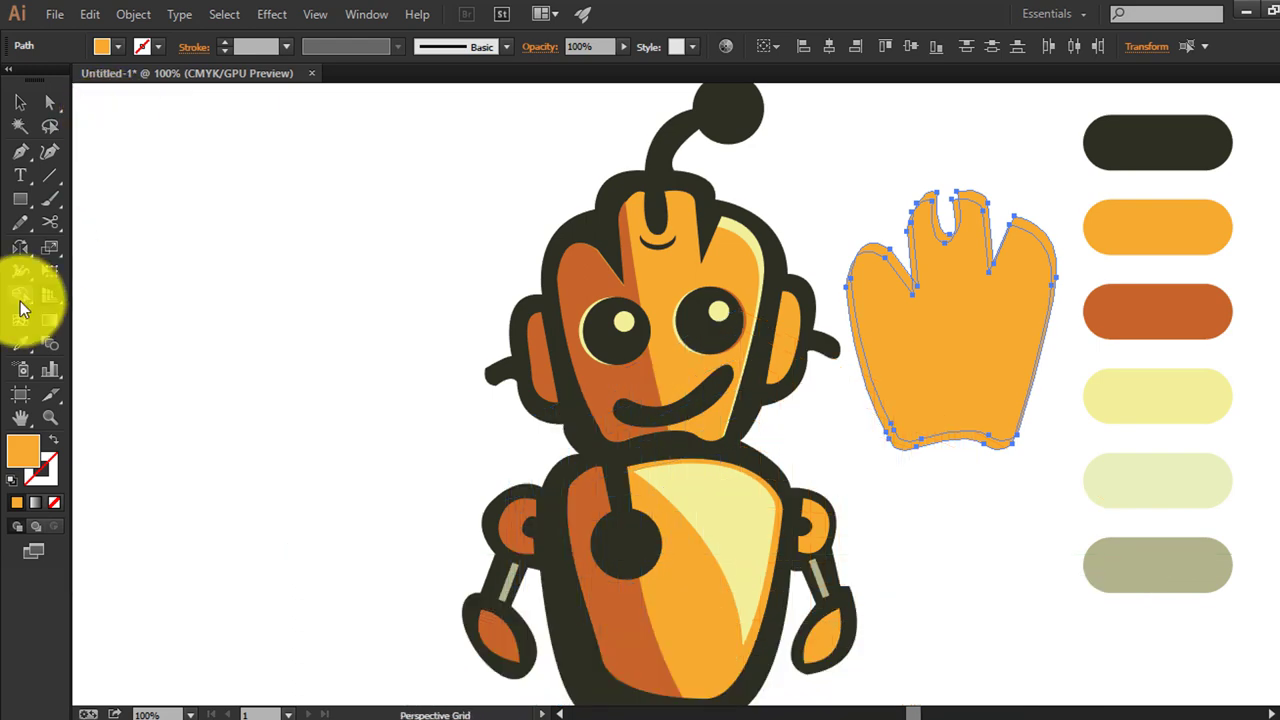
{"action": "left_click", "coordinate": [1003, 428], "text": "alt"}
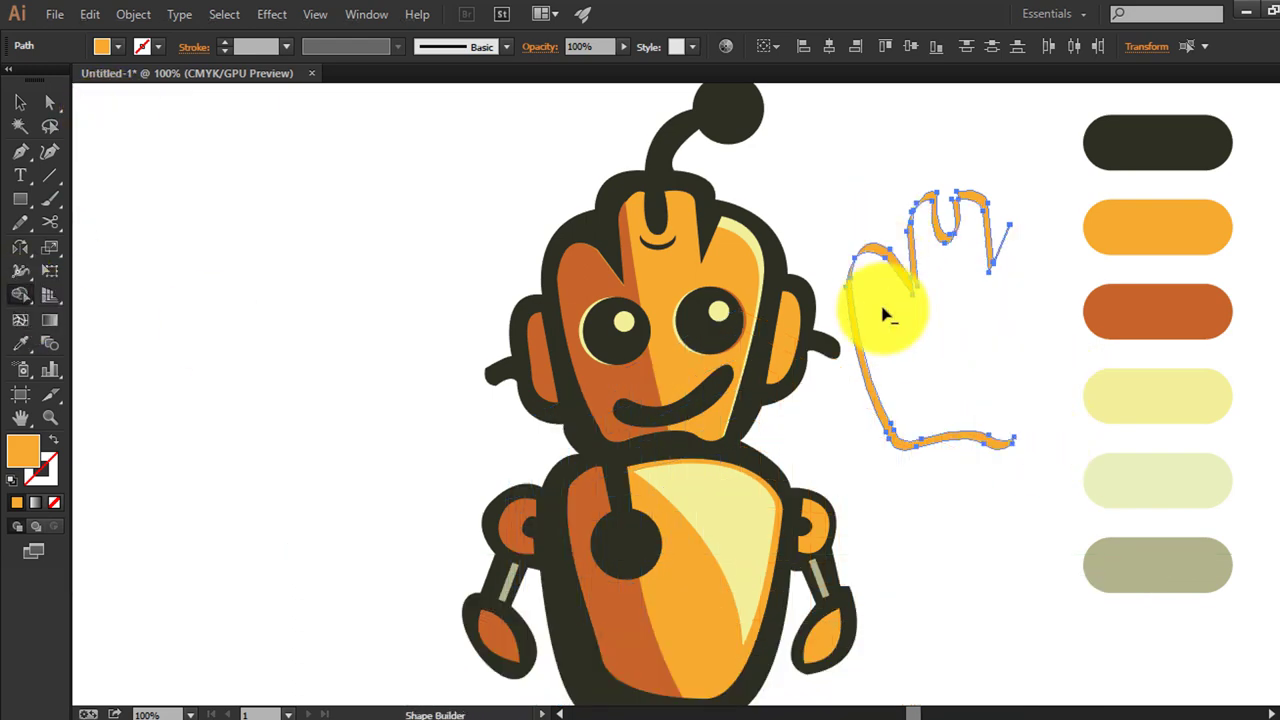
{"action": "mouse_move", "coordinate": [957, 449]}
{"action": "left_mouse_down"}
{"action": "mouse_move", "coordinate": [916, 258]}
{"action": "mouse_move", "coordinate": [1010, 233]}
{"action": "left_mouse_up"}
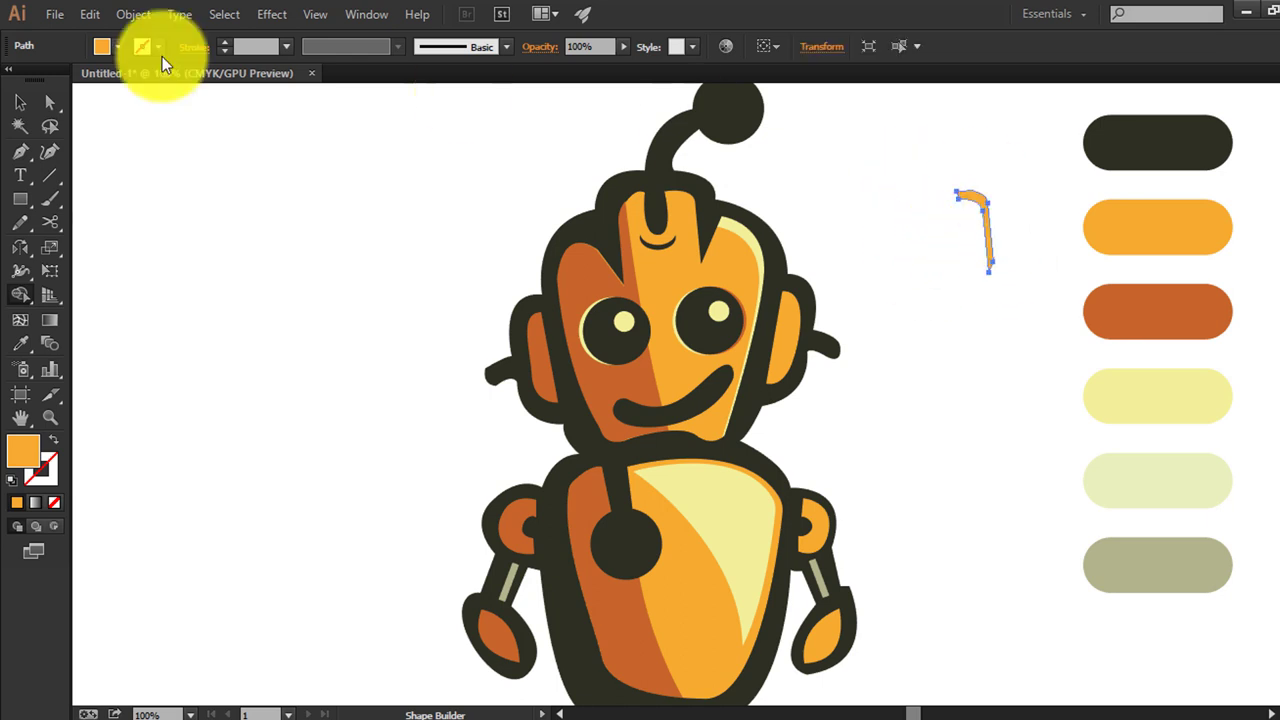
Nudge the hook's bottom anchor point slightly down with Direct Selection
{"action": "left_click", "coordinate": [50, 102]}
{"action": "left_click", "coordinate": [995, 300]}
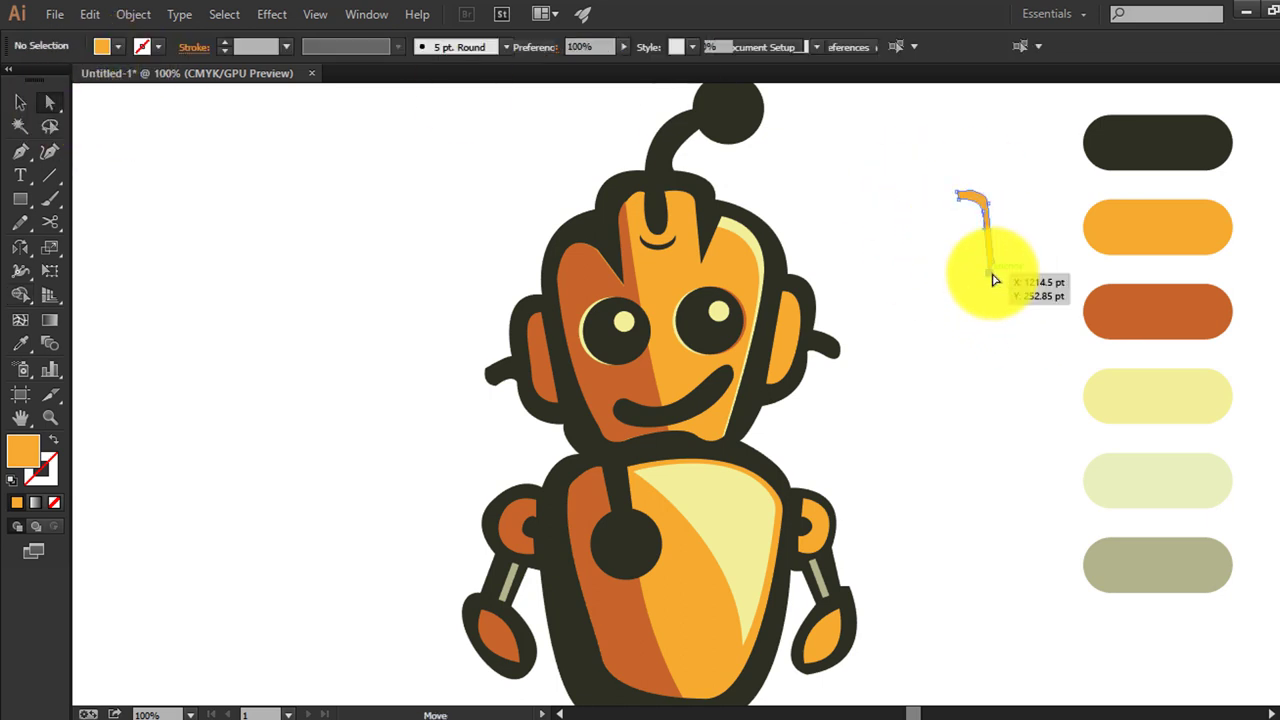
{"action": "left_click", "coordinate": [994, 277]}
{"action": "key", "text": "Down"}
{"action": "key", "text": "Down"}
{"action": "key", "text": "Down"}
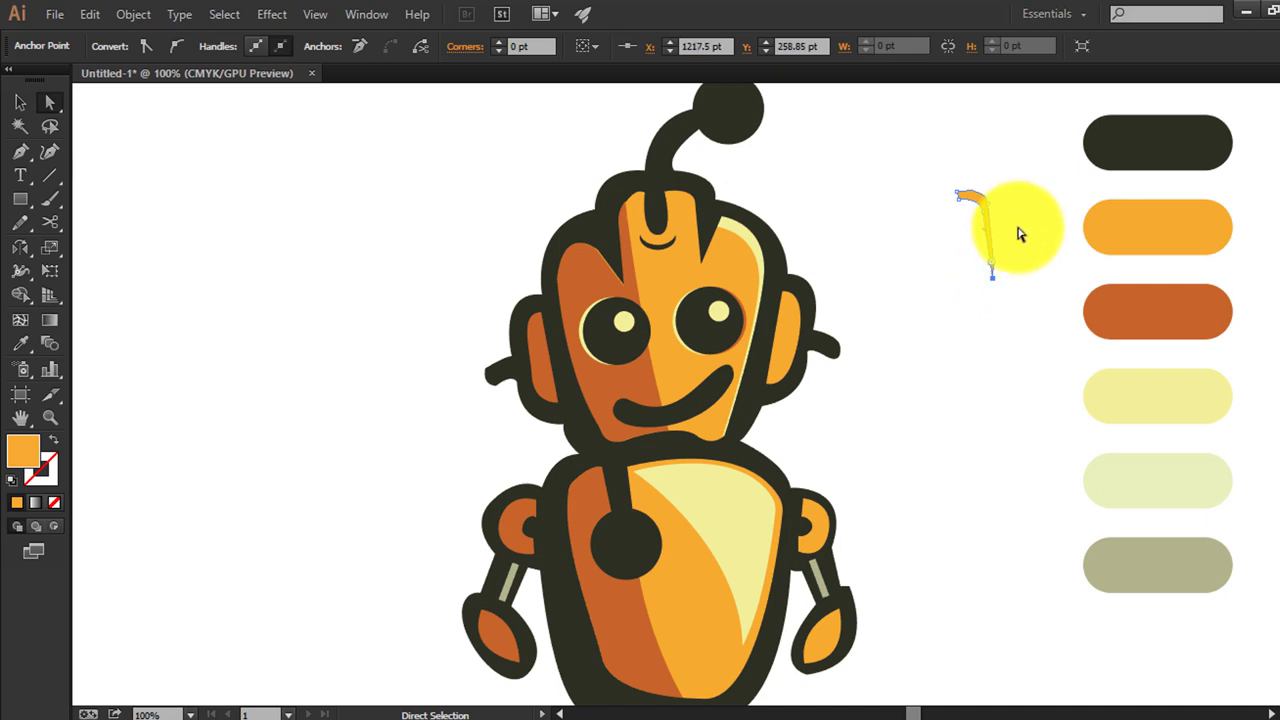
{"action": "key", "text": "n"}
{"action": "key", "text": "v"}
{"action": "left_click", "coordinate": [1004, 287]}
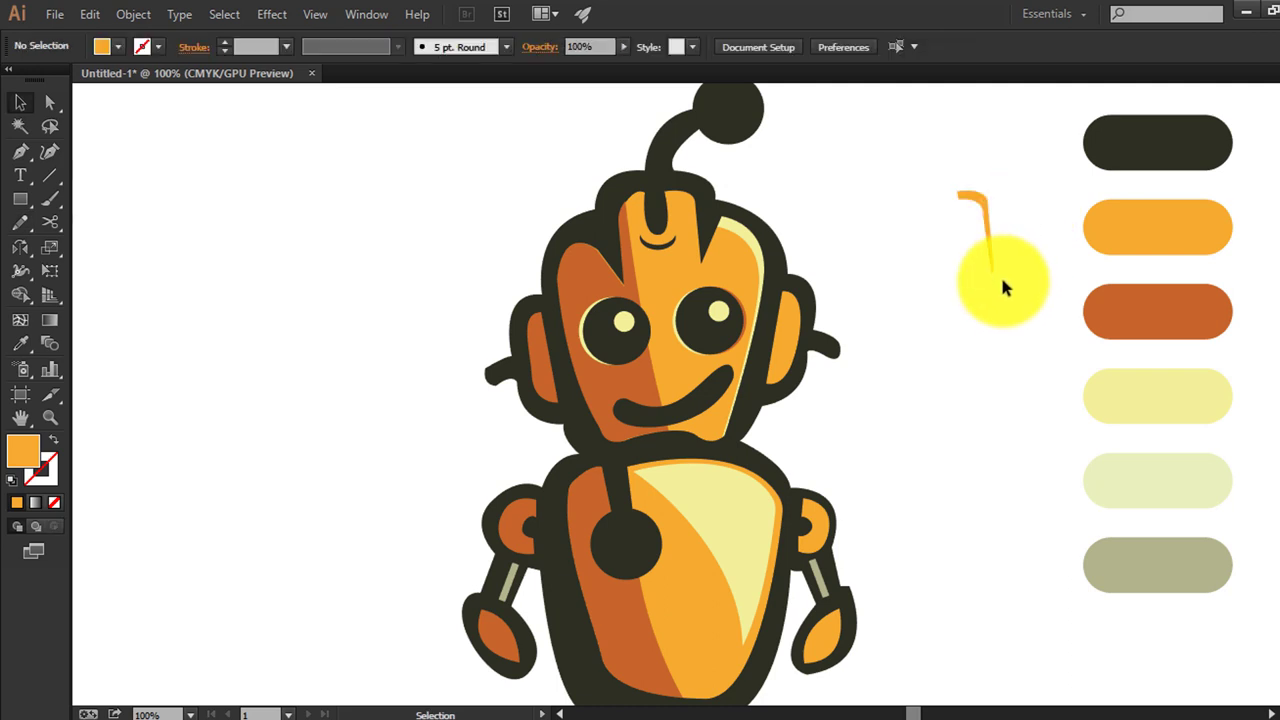
Color the hook pale yellow and drag it onto the top of the head
{"action": "key", "text": "i"}
{"action": "left_click", "coordinate": [752, 245]}
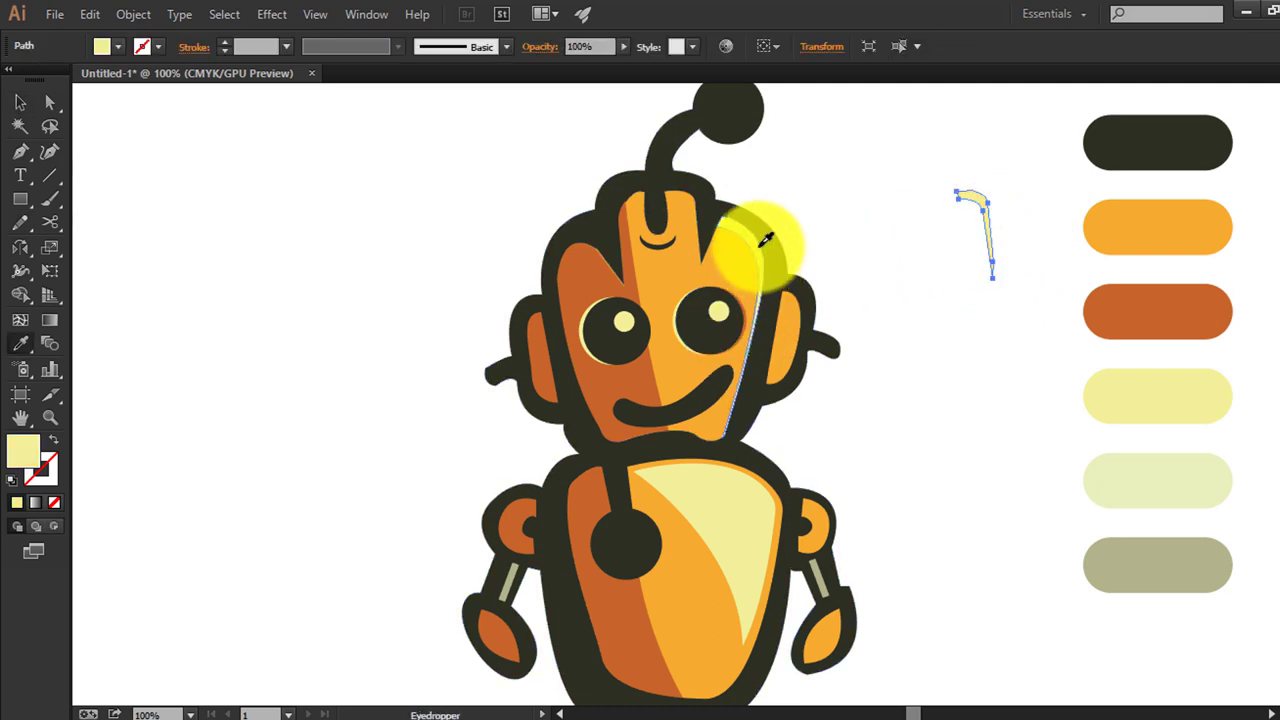
{"action": "key", "text": "v"}
{"action": "left_click", "coordinate": [955, 220]}
{"action": "left_click_drag", "start_coordinate": [955, 220], "coordinate": [676, 203]}
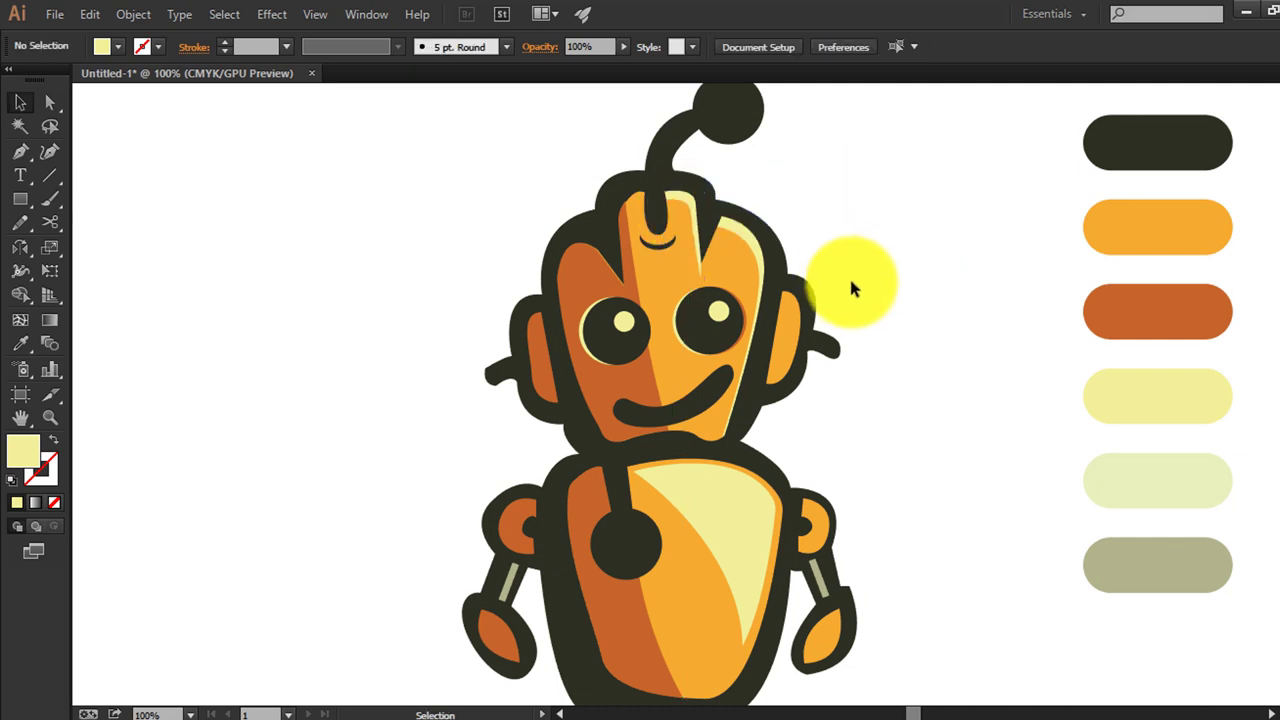
Select the dark chest circle, undoing an accidental copy of the robot outline
{"action": "left_click", "coordinate": [620, 520]}
{"action": "key", "text": "ctrl+shift+a"}
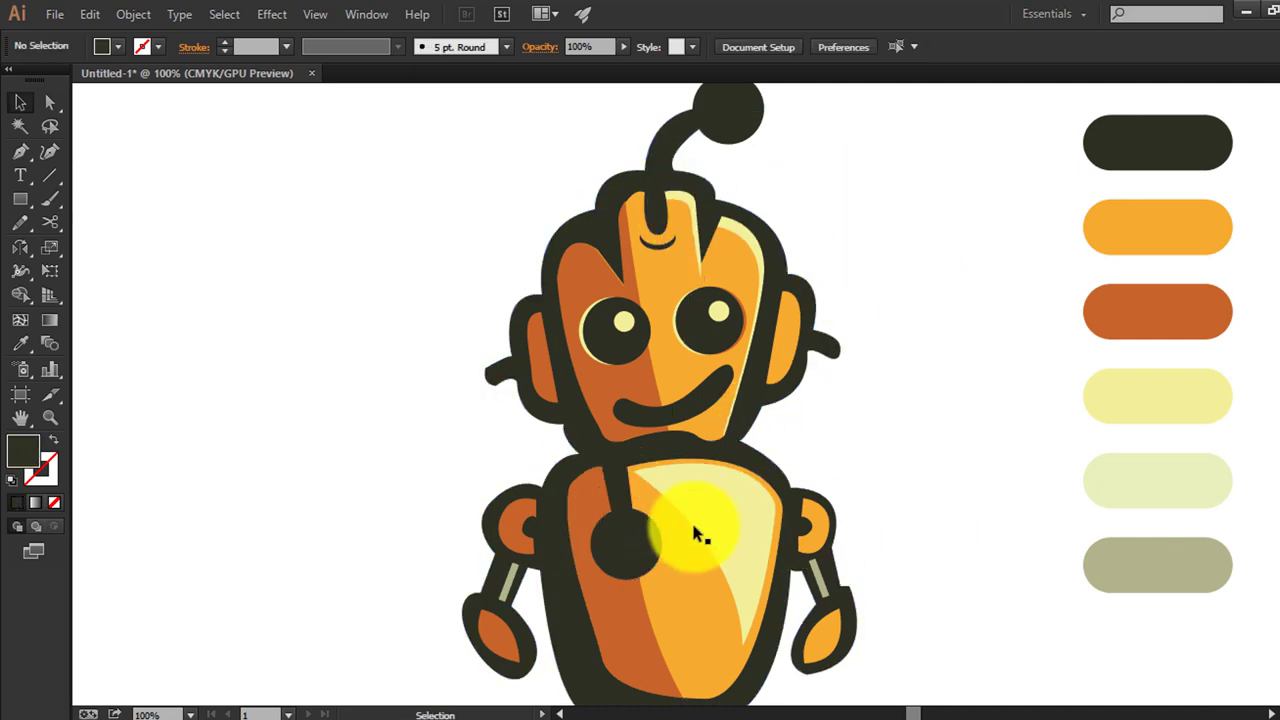
{"action": "left_click", "coordinate": [648, 533]}
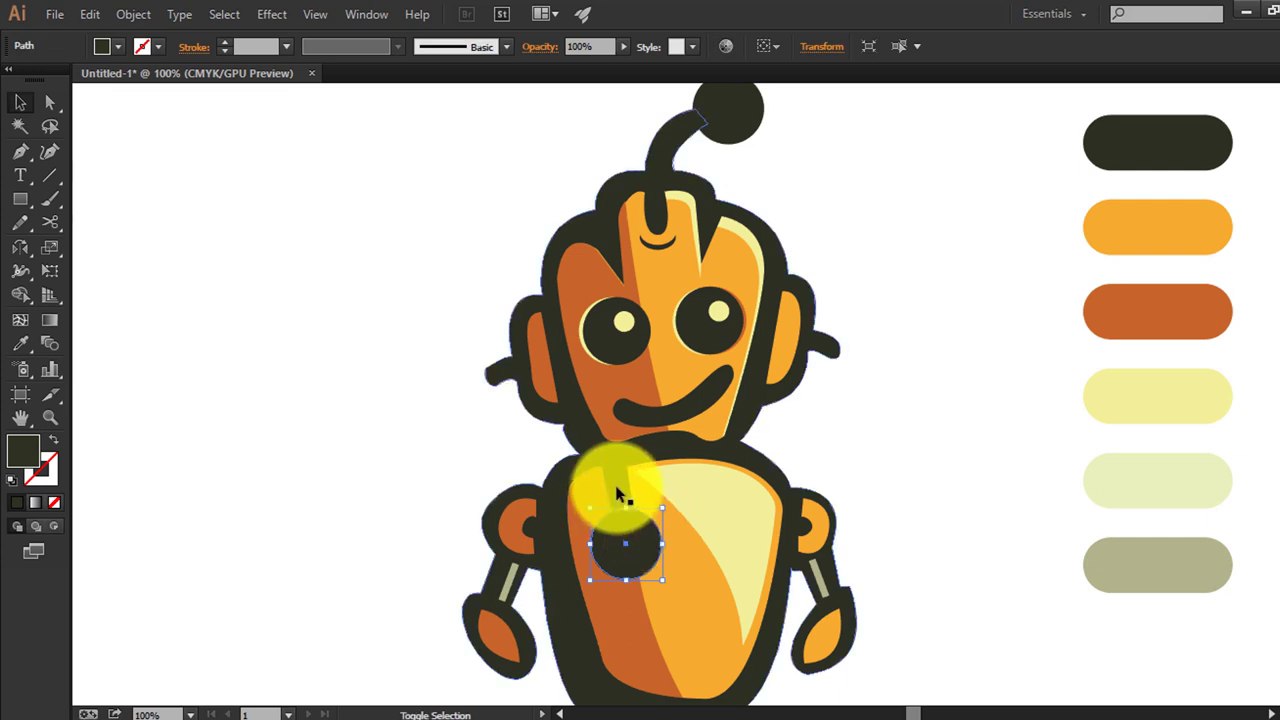
{"action": "left_click", "coordinate": [622, 490], "text": "shift"}
{"action": "left_click", "coordinate": [391, 420]}
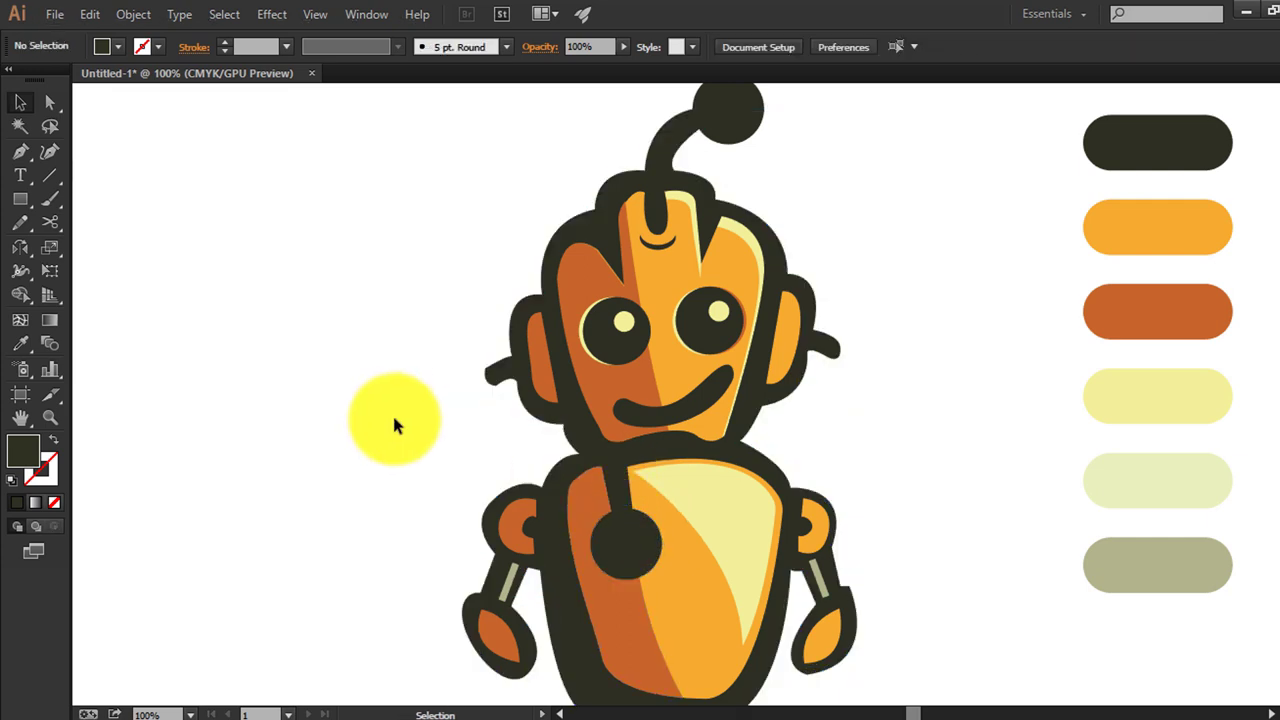
{"action": "left_click", "coordinate": [636, 565]}
{"action": "left_click", "coordinate": [621, 484], "text": "shift"}
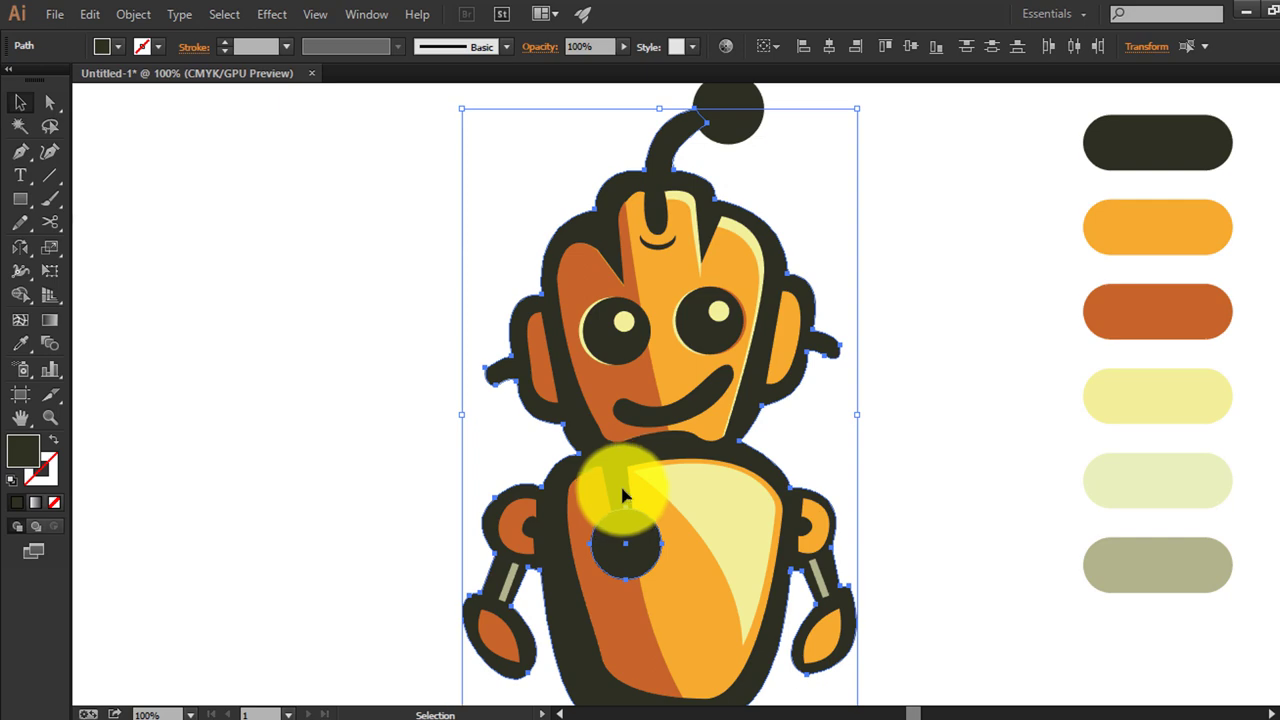
{"action": "left_click_drag", "start_coordinate": [625, 535], "coordinate": [215, 504]}
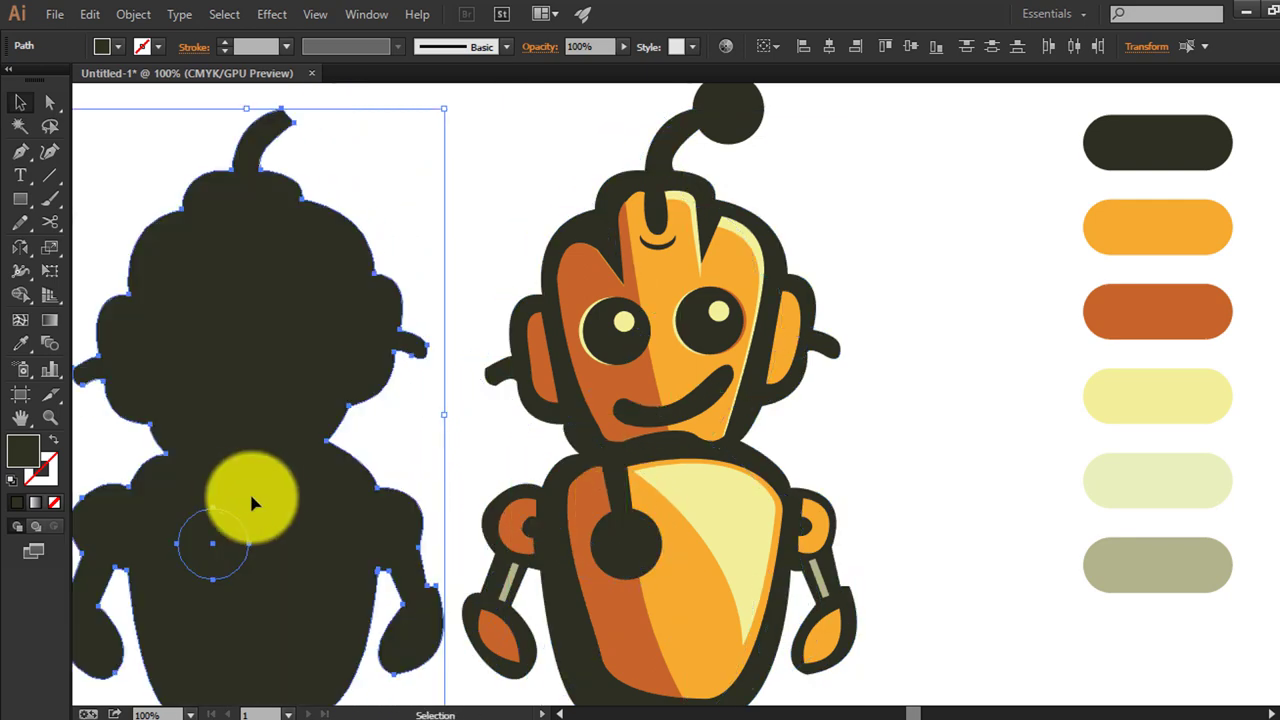
{"action": "key", "text": "ctrl+z"}
{"action": "left_click", "coordinate": [958, 500]}
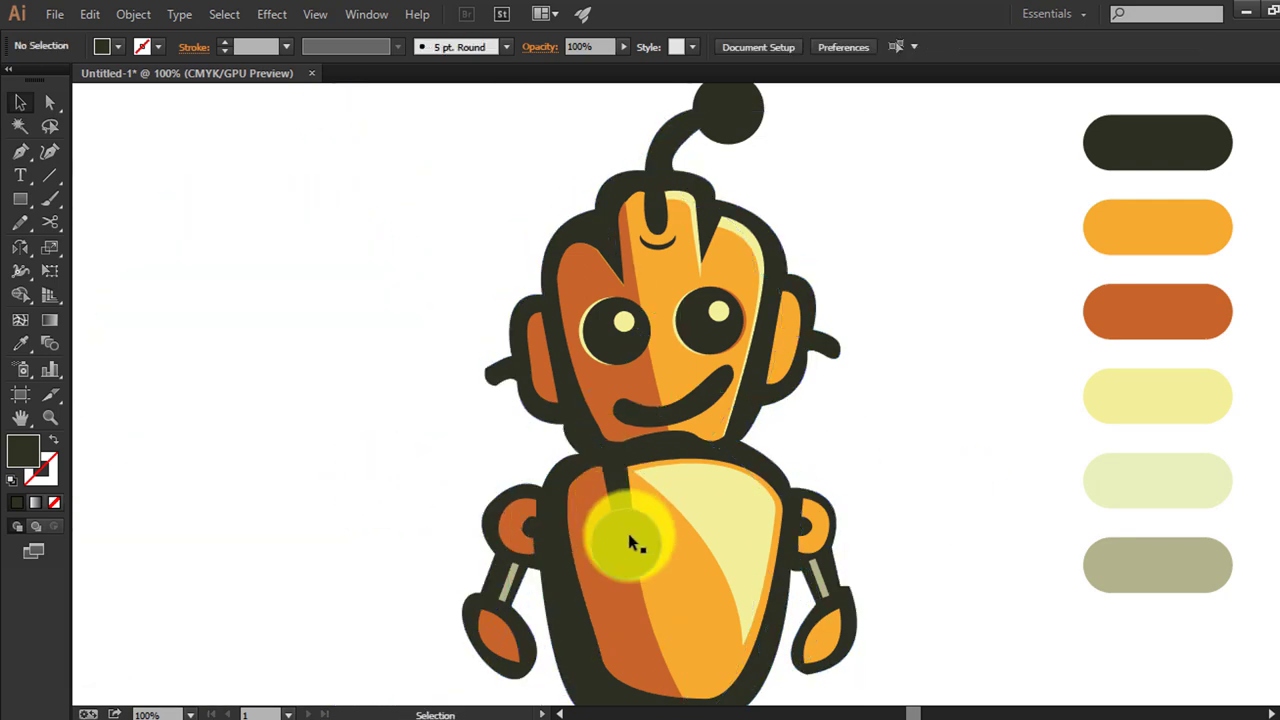
Copy the chest circle to the right and cut it into a crescent with Shape Builder
{"action": "left_click_drag", "start_coordinate": [628, 545], "coordinate": [956, 553]}
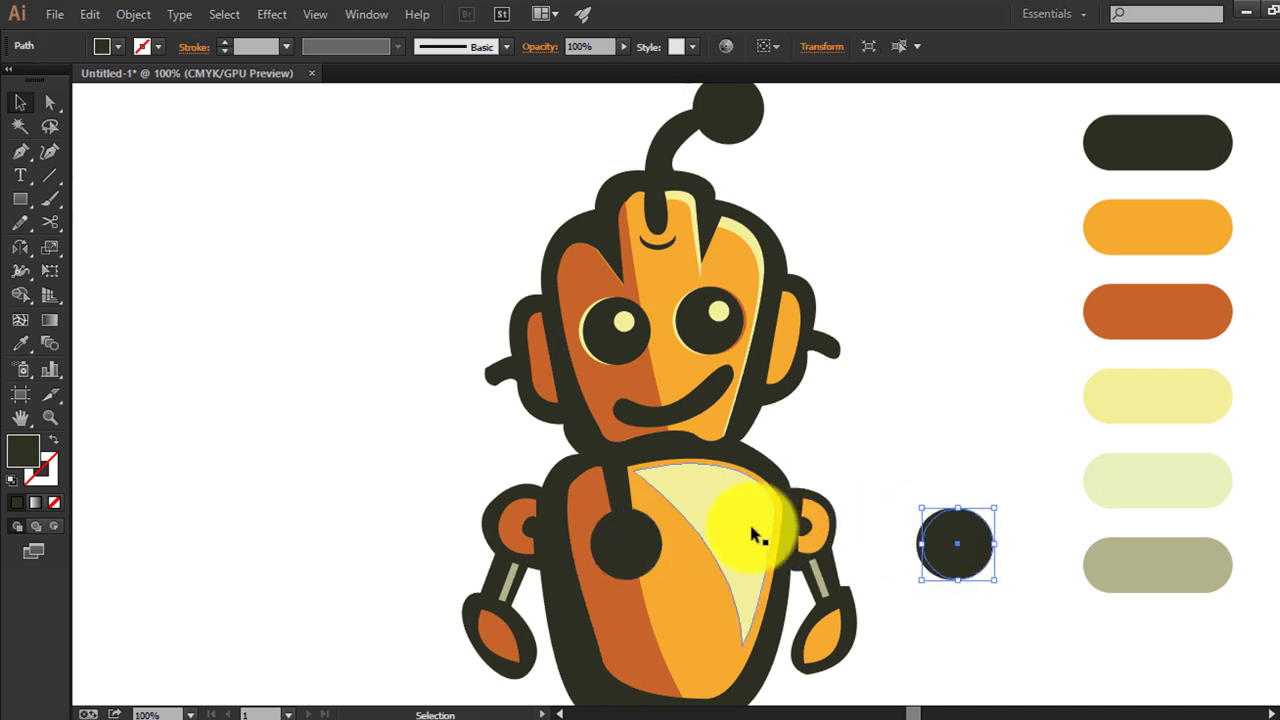
{"action": "left_click", "coordinate": [20, 295]}
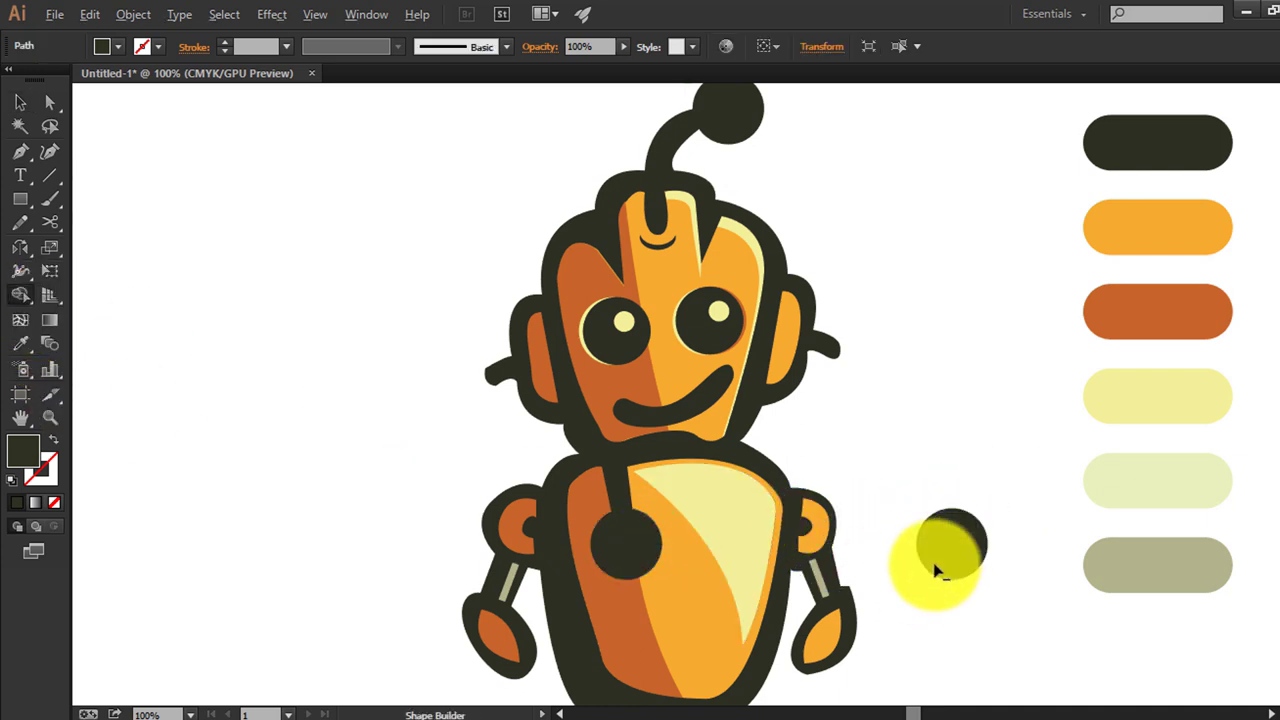
{"action": "key", "text": "v"}
{"action": "left_click", "coordinate": [906, 491]}
{"action": "left_click", "coordinate": [988, 531]}
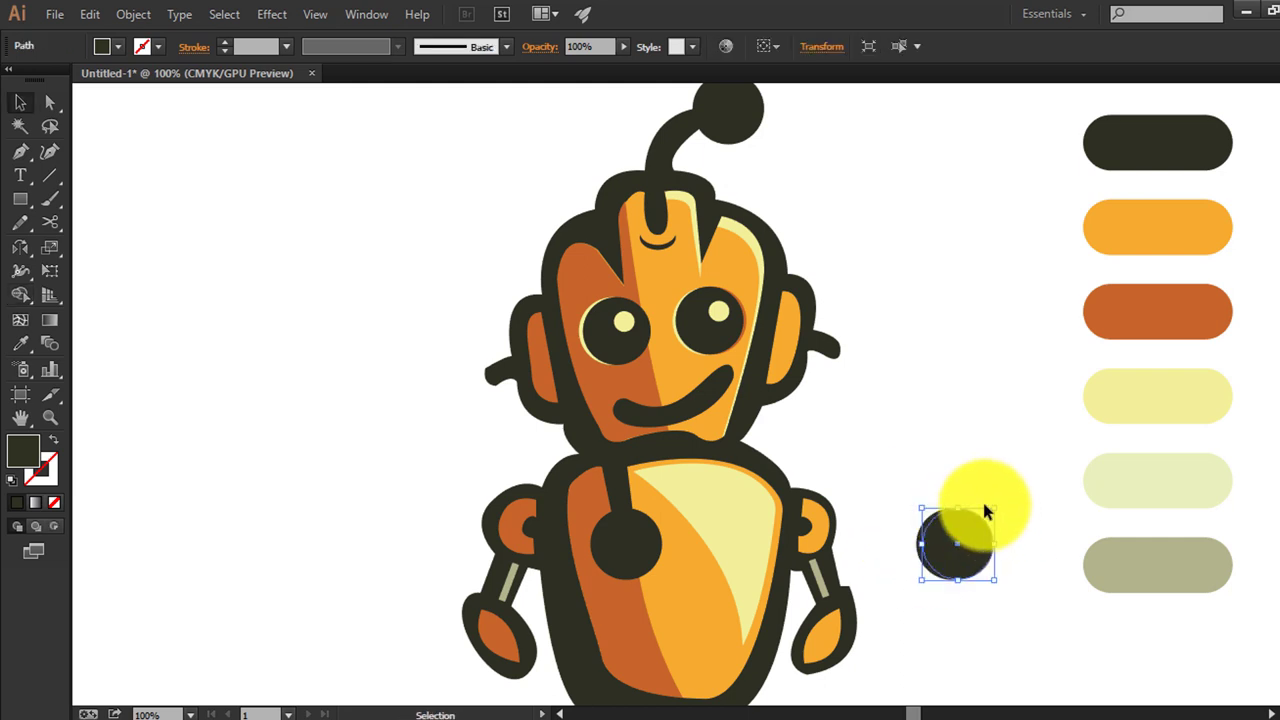
{"action": "left_click", "coordinate": [20, 295]}
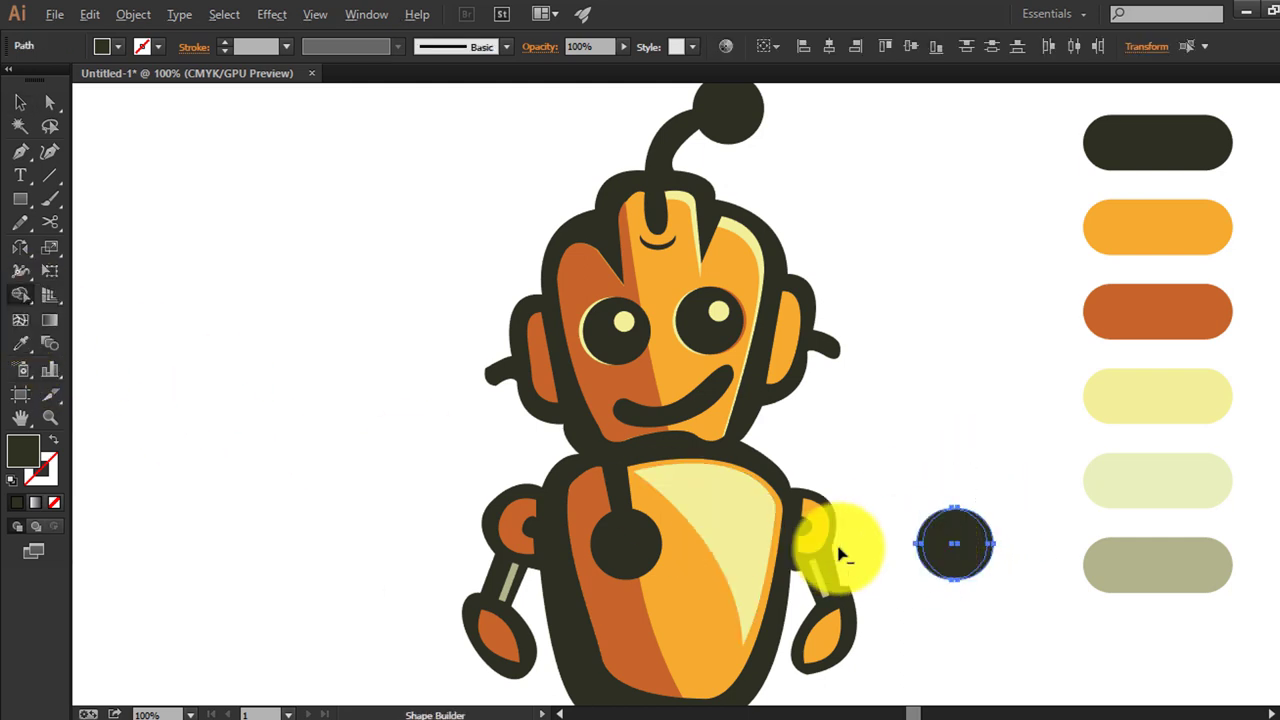
{"action": "left_click", "coordinate": [966, 549], "text": "alt"}
Fill the crescent with the chest's light yellow and move it onto the circle's left edge
{"action": "key", "text": "v"}
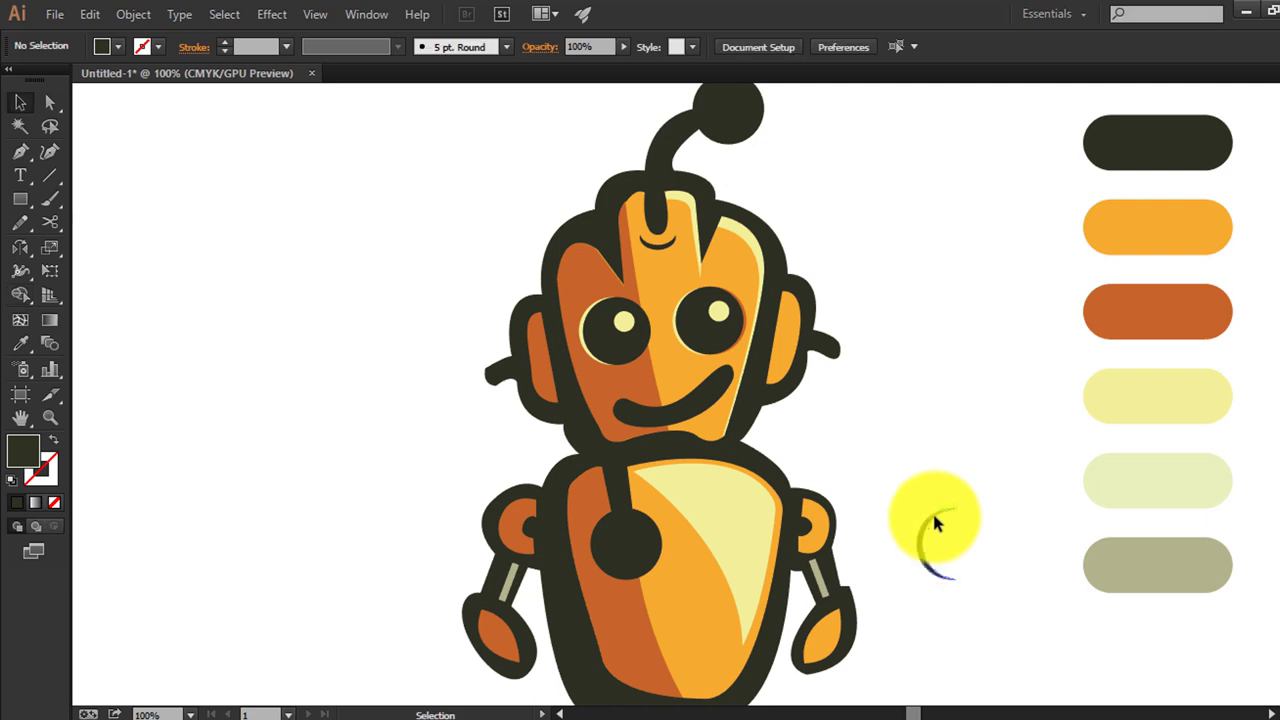
{"action": "left_click", "coordinate": [932, 512]}
{"action": "key", "text": "i"}
{"action": "left_click", "coordinate": [757, 508]}
{"action": "key", "text": "v"}
{"action": "left_click", "coordinate": [868, 517]}
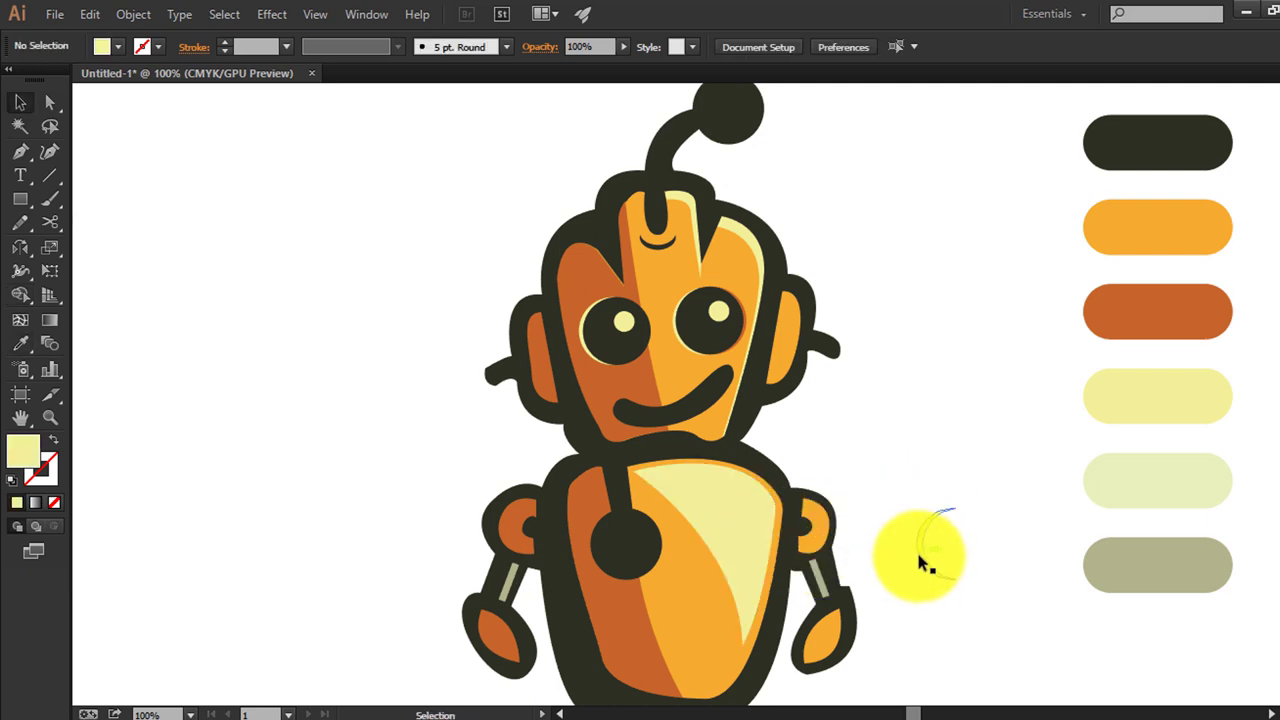
{"action": "mouse_move", "coordinate": [923, 563]}
{"action": "left_mouse_down"}
{"action": "mouse_move", "coordinate": [630, 566]}
{"action": "mouse_move", "coordinate": [584, 553]}
{"action": "left_mouse_up"}
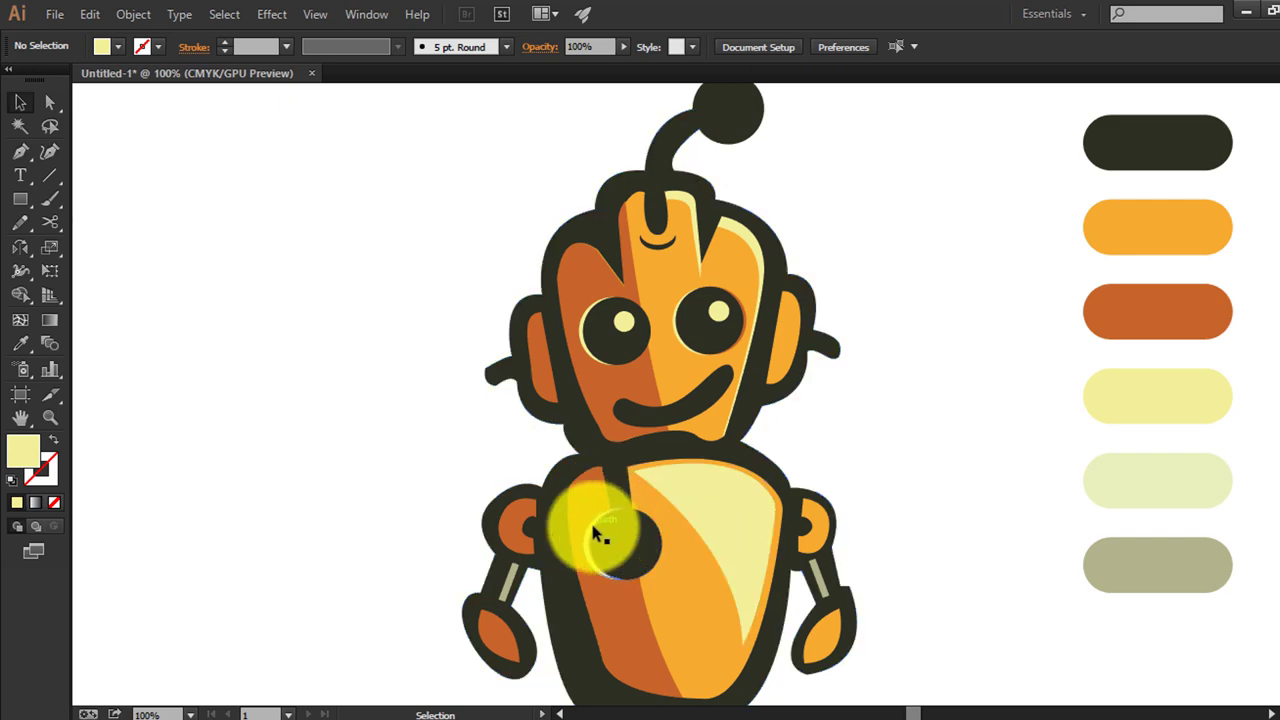
{"action": "key", "text": "ctrl+equal"}
{"action": "key", "text": "ctrl+equal"}
{"action": "key", "text": "ctrl+equal"}
Zoom in on the chest crescent highlight and nudge it slightly right
{"action": "mouse_move", "coordinate": [597, 528]}
{"action": "left_mouse_down"}
{"action": "mouse_move", "coordinate": [706, 443]}
{"action": "mouse_move", "coordinate": [819, 265]}
{"action": "left_mouse_up"}
{"action": "left_click", "coordinate": [603, 548]}
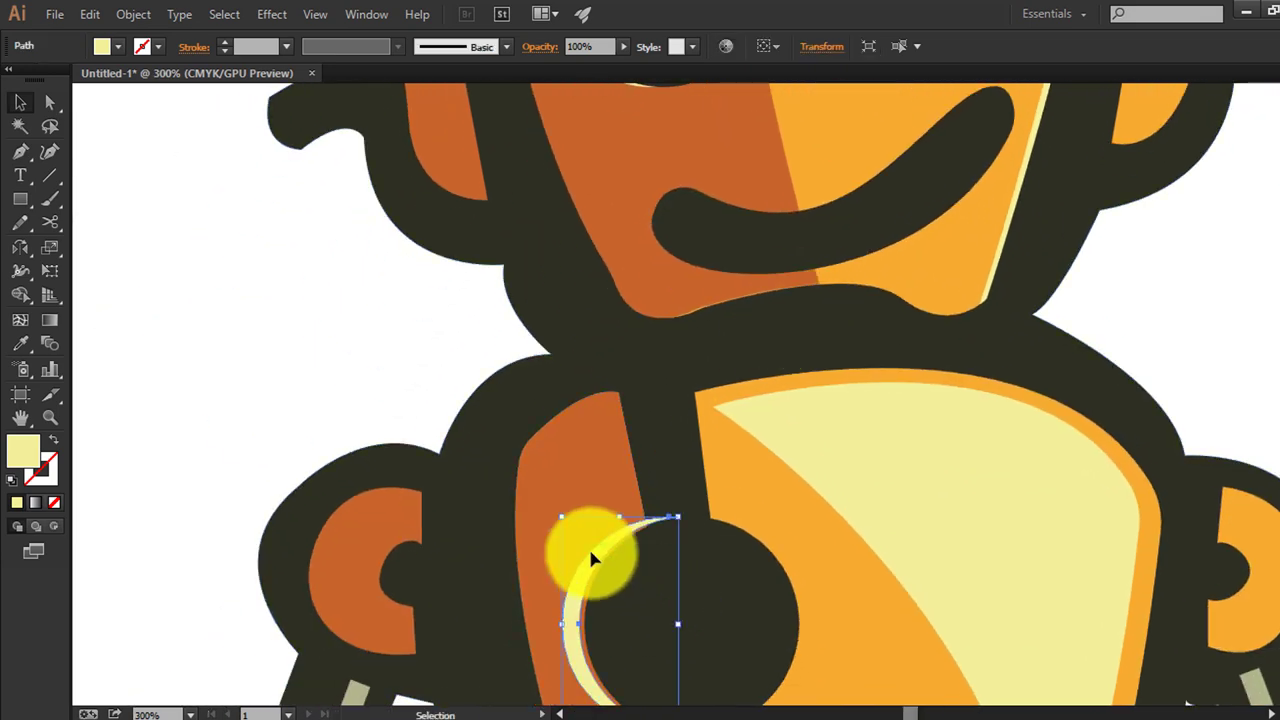
{"action": "key", "text": "ctrl+equal"}
{"action": "key", "text": "ctrl+equal"}
{"action": "key", "text": "v"}
{"action": "scroll", "coordinate": [596, 585], "scroll_direction": "down", "scroll_amount": 1}
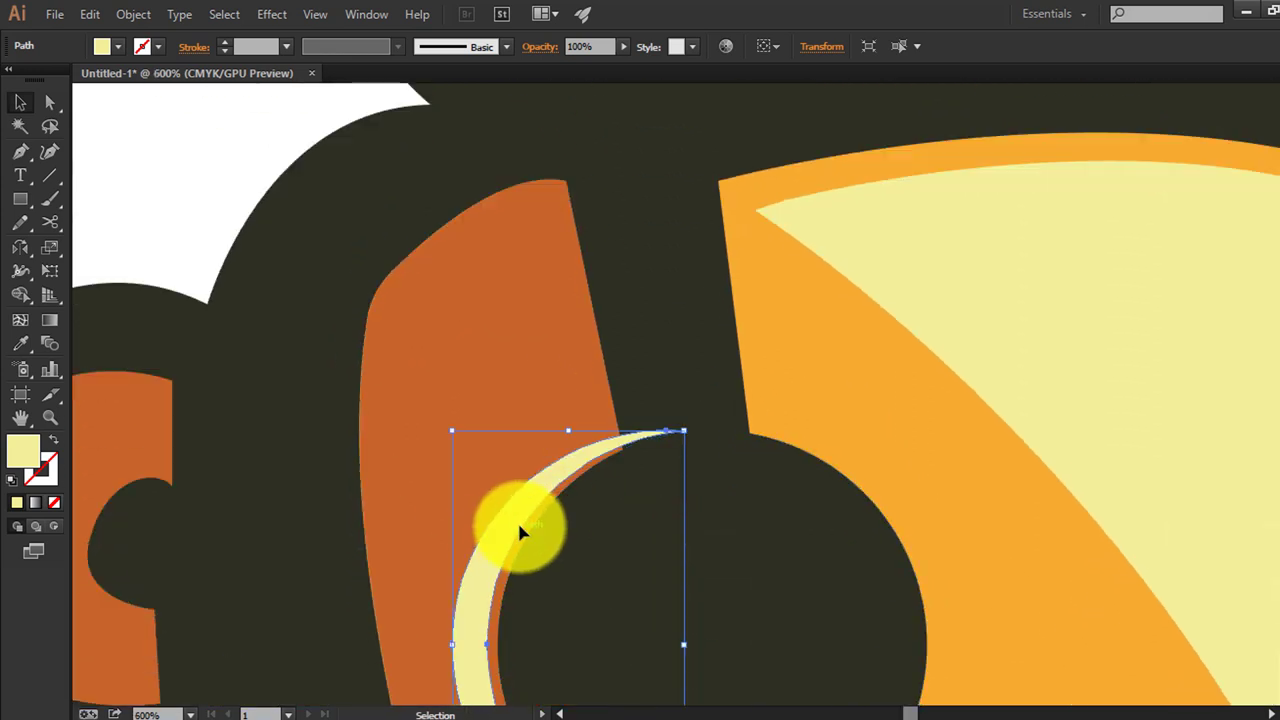
{"action": "key", "text": "Right"}
{"action": "key", "text": "Right"}
{"action": "key", "text": "Right"}
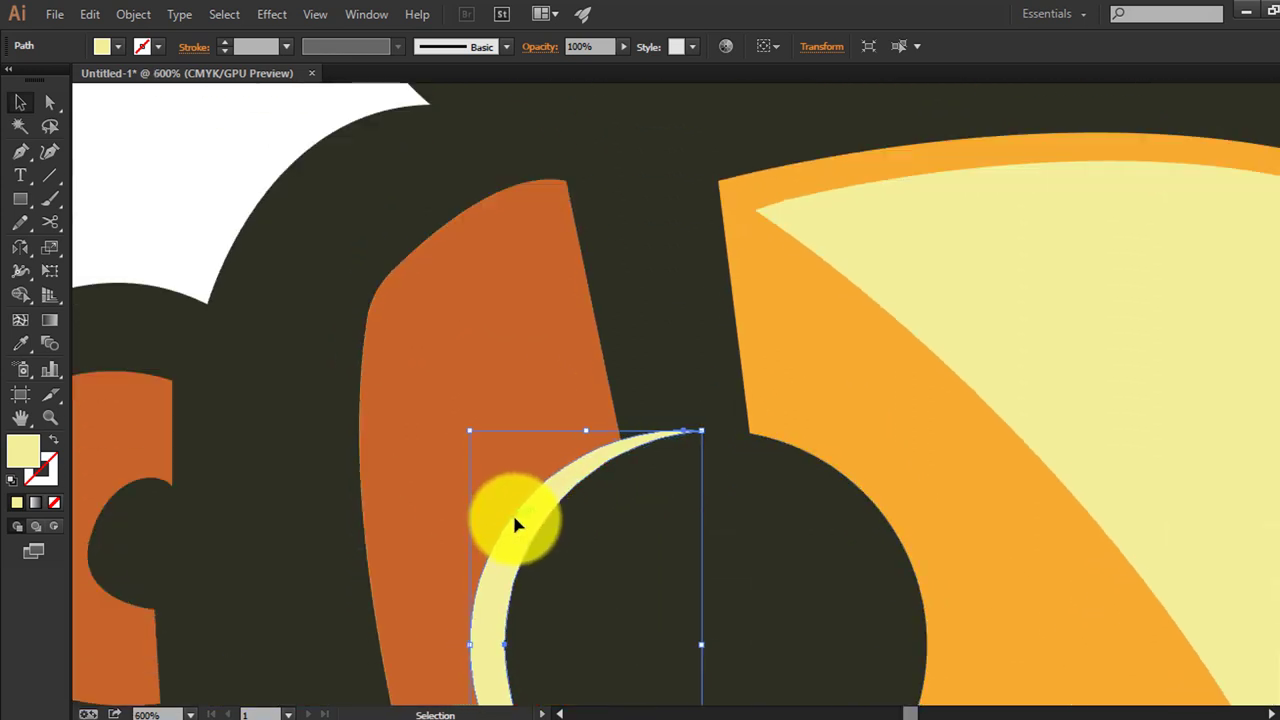
Discard a trial rectangle and reshape the crescent's inner curve near its tip with the Pen
{"action": "left_click", "coordinate": [20, 198]}
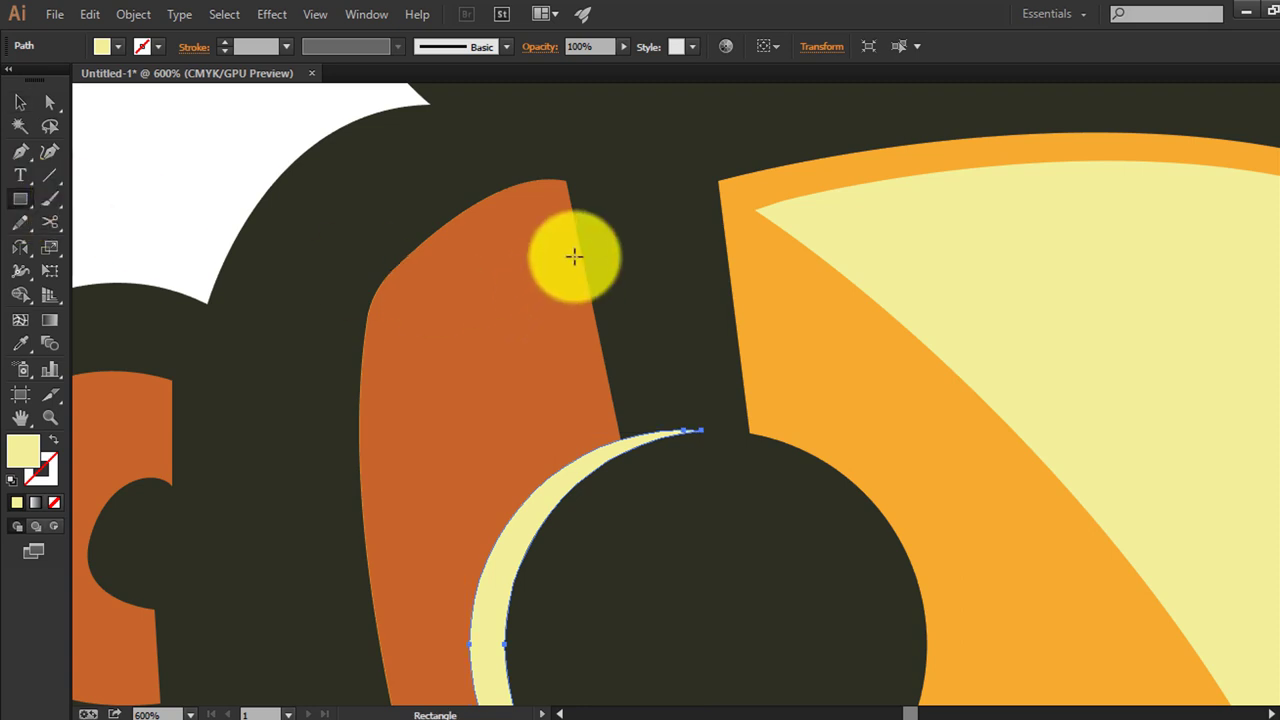
{"action": "left_click_drag", "start_coordinate": [612, 400], "coordinate": [684, 512]}
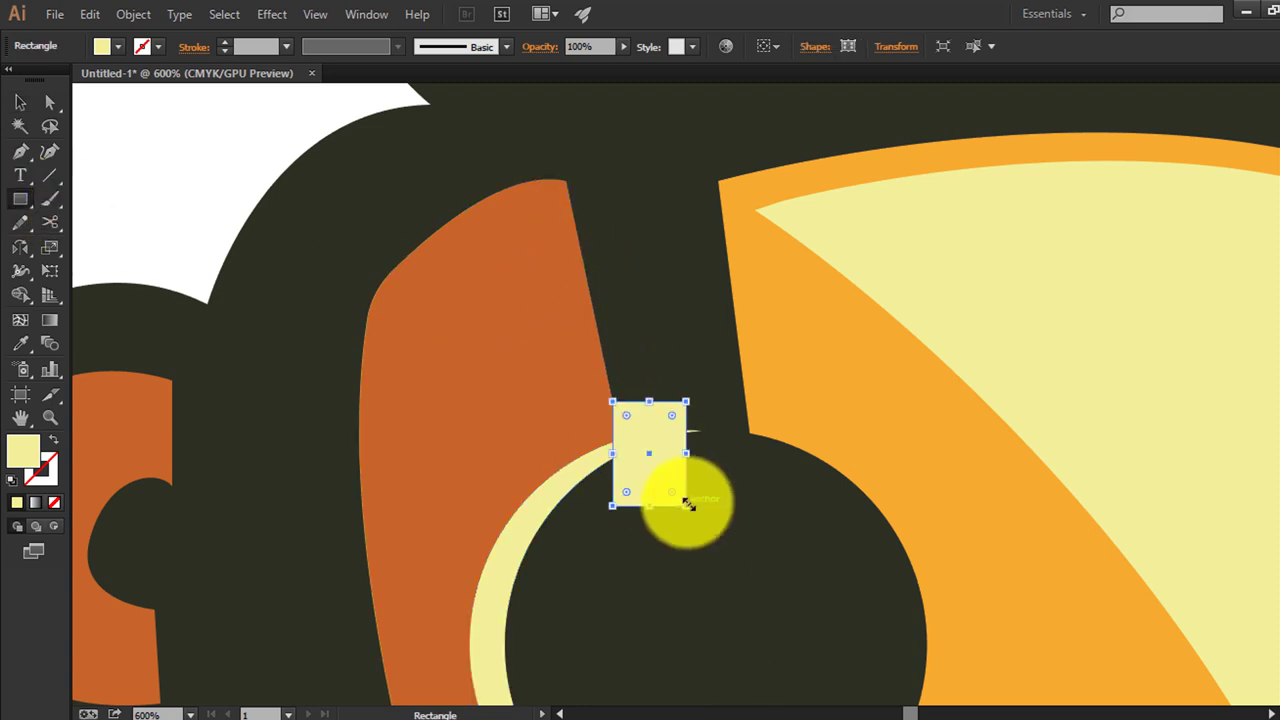
{"action": "key", "text": "ctrl+z"}
{"action": "key", "text": "p"}
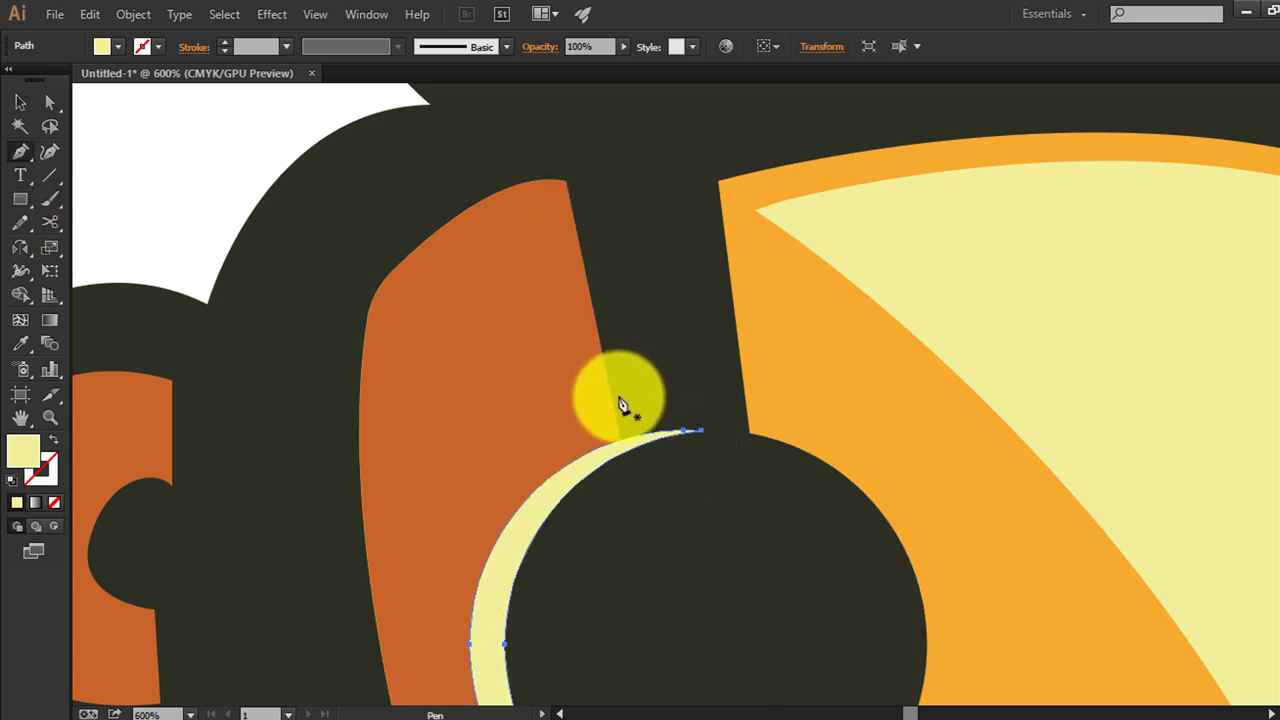
{"action": "left_click_drag", "start_coordinate": [618, 438], "coordinate": [618, 478]}
{"action": "left_click_drag", "start_coordinate": [696, 472], "coordinate": [628, 476]}
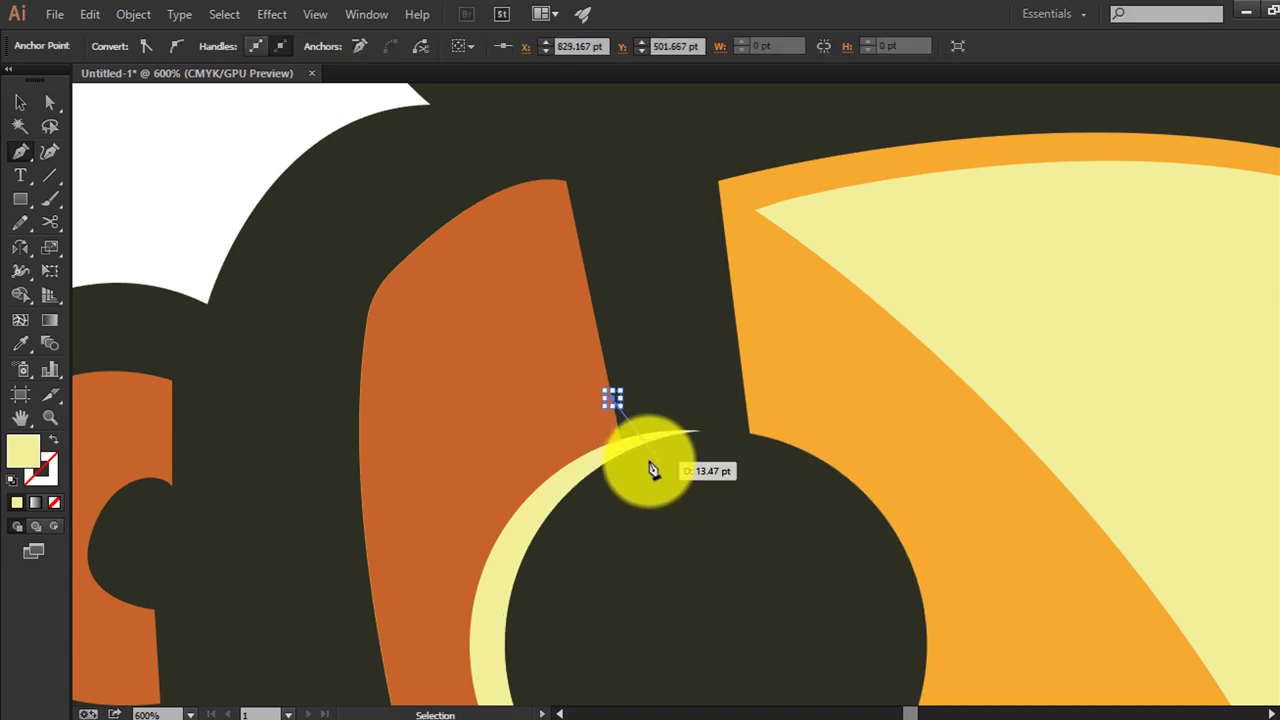
Draw a four-sided cover shape over the crescent tip and select it with the crescent
{"action": "left_click", "coordinate": [627, 472]}
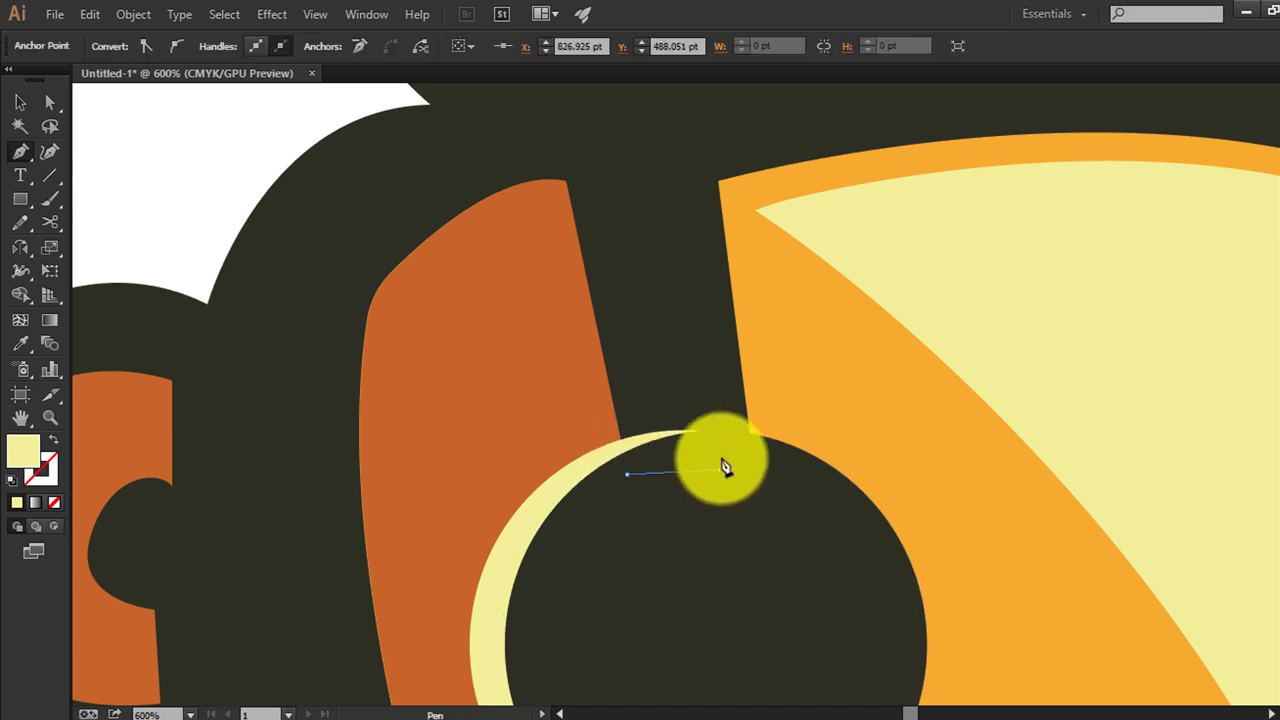
{"action": "left_click", "coordinate": [718, 468]}
{"action": "left_click", "coordinate": [700, 372]}
{"action": "left_click", "coordinate": [618, 380]}
{"action": "left_click", "coordinate": [612, 398]}
{"action": "double_click", "coordinate": [20, 102]}
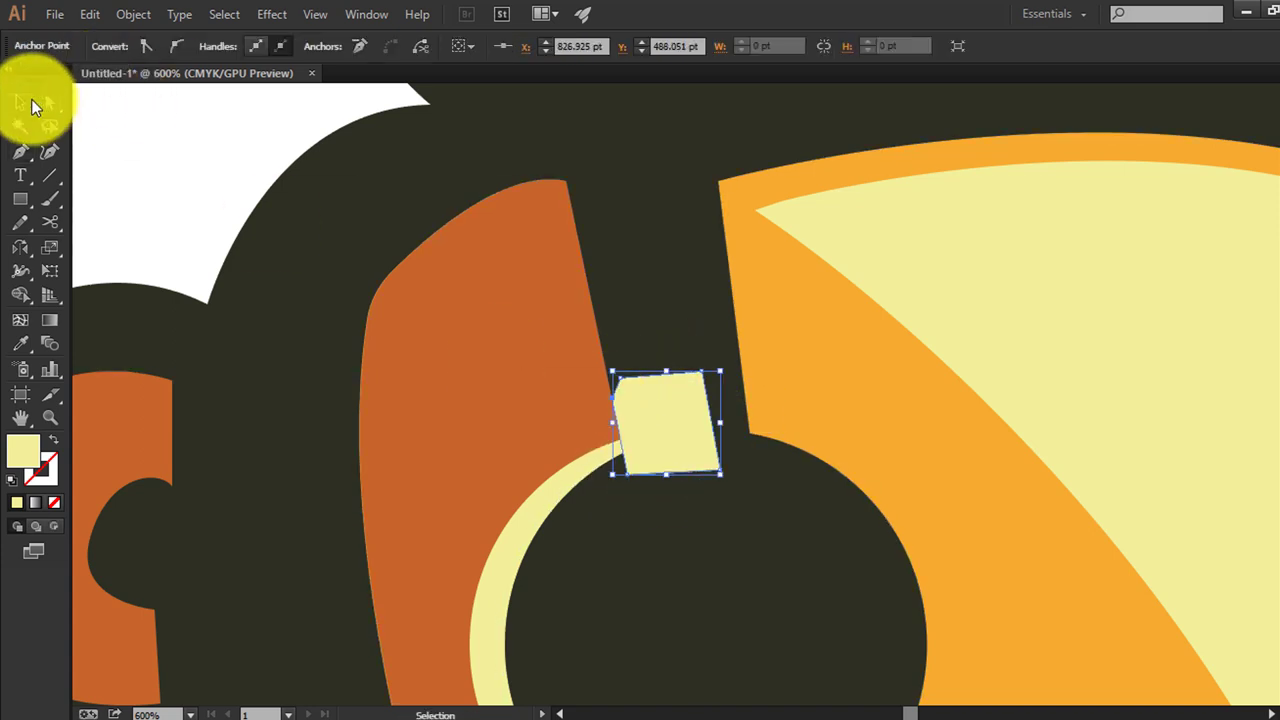
{"action": "key", "text": "Escape"}
{"action": "left_click", "coordinate": [538, 500], "text": "shift"}
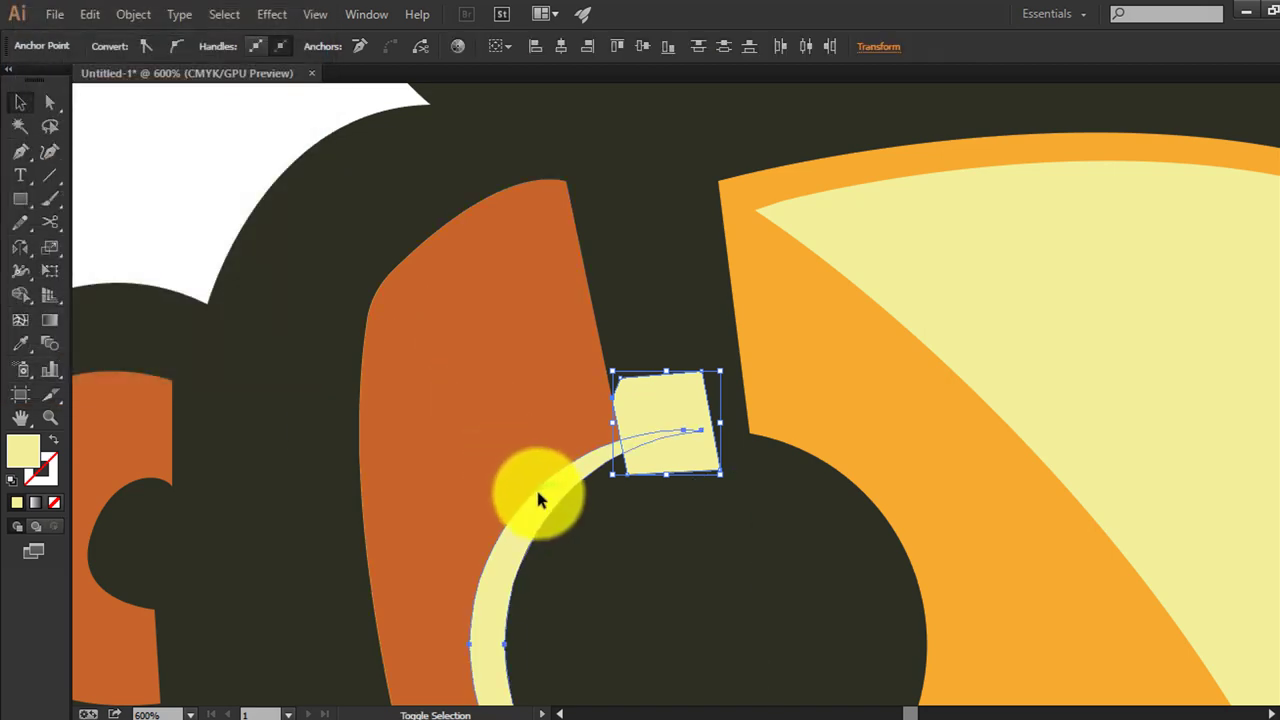
Merge the small quad into the crescent with the Shape Builder
{"action": "left_click", "coordinate": [35, 328]}
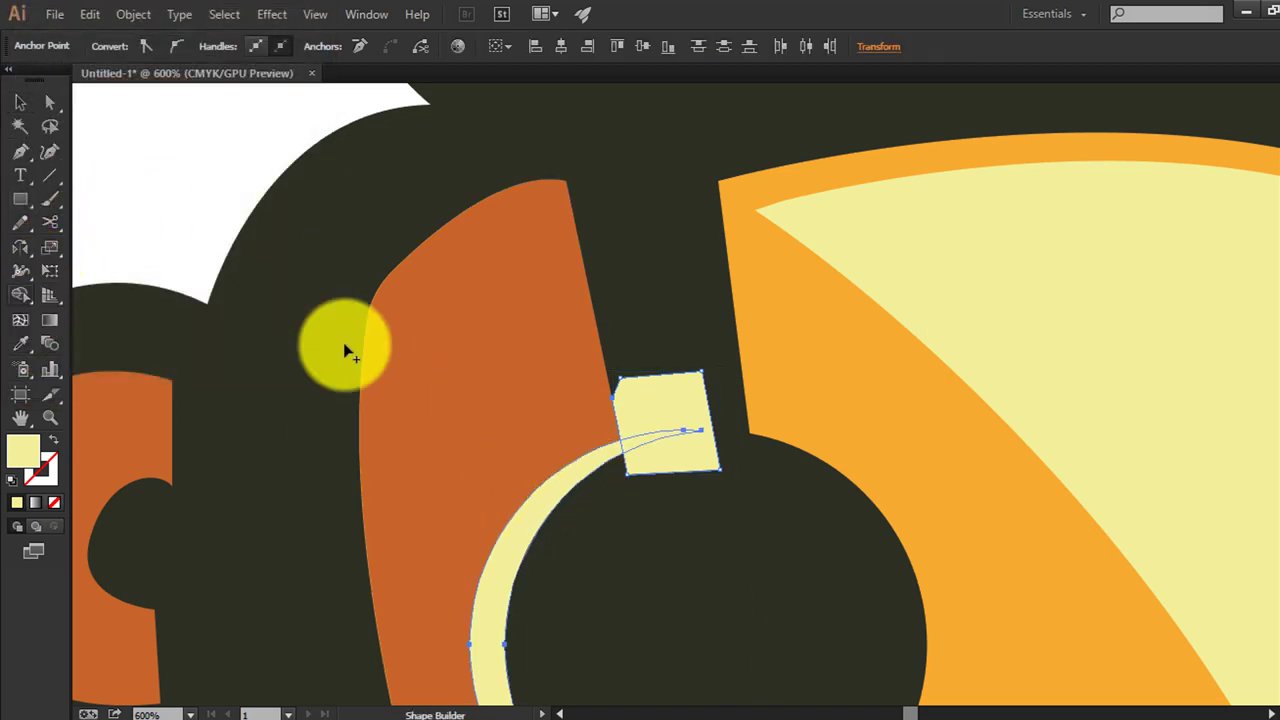
{"action": "left_click", "coordinate": [678, 418]}
{"action": "key", "text": "super"}
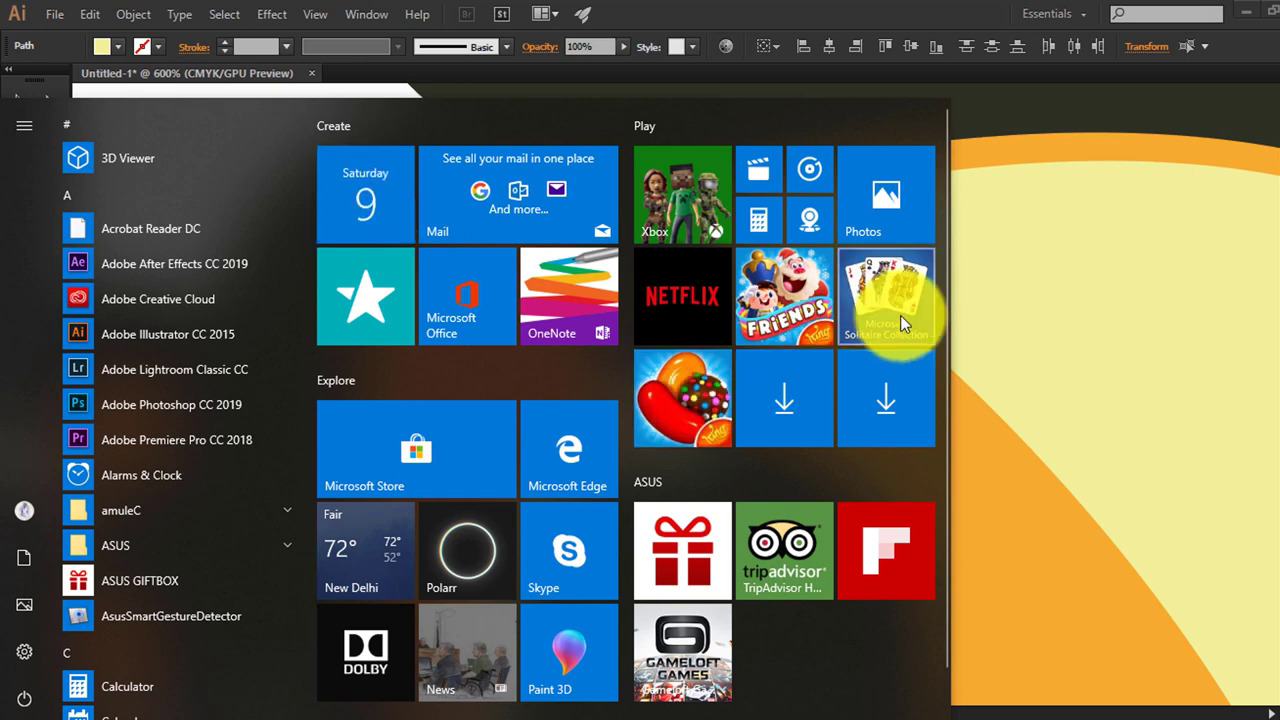
{"action": "left_click", "coordinate": [1033, 335]}
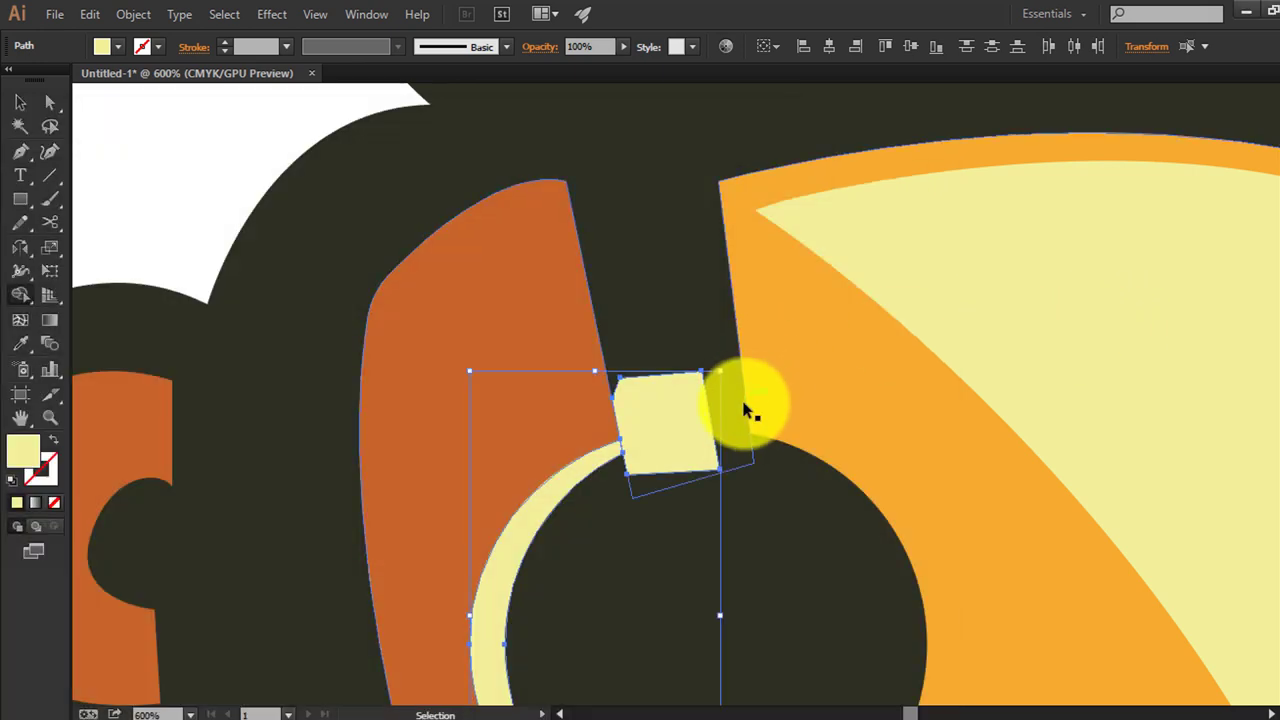
{"action": "key", "text": "ctrl"}
{"action": "left_click_drag", "start_coordinate": [652, 414], "coordinate": [676, 460]}
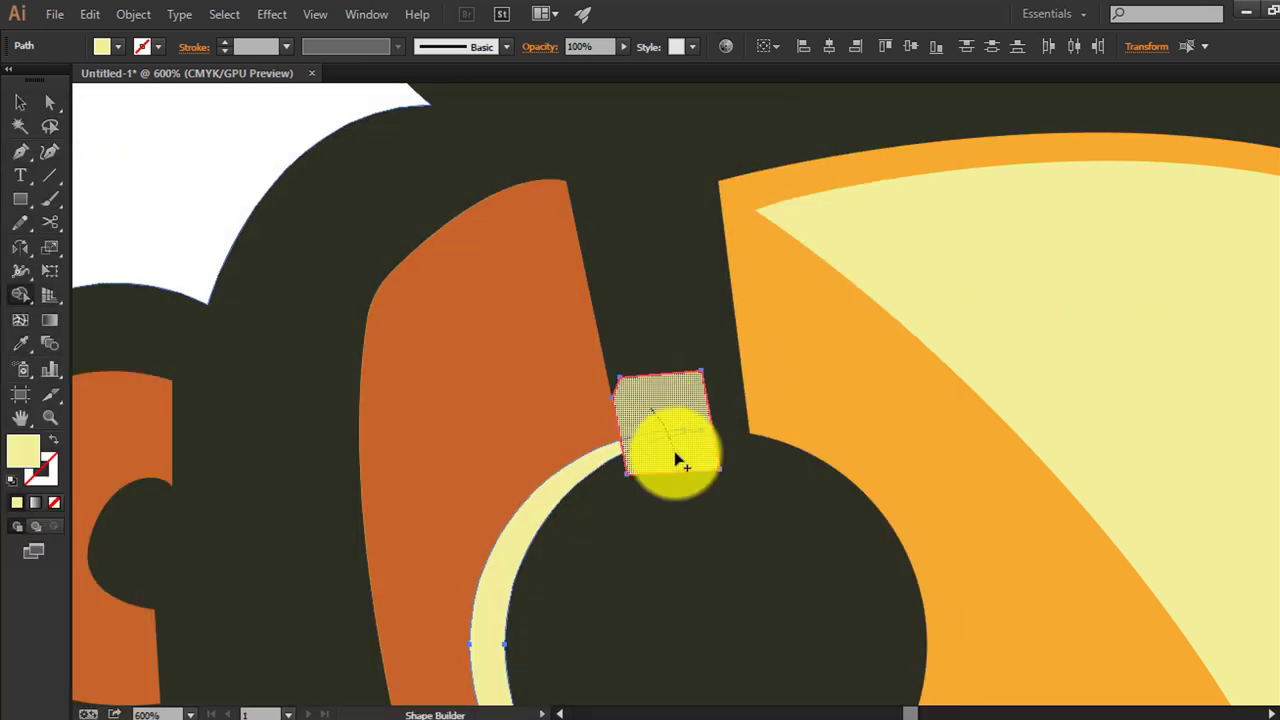
Delete the leftover quad piece from the merged crescent with the Shape Builder
{"action": "left_click", "coordinate": [20, 102]}
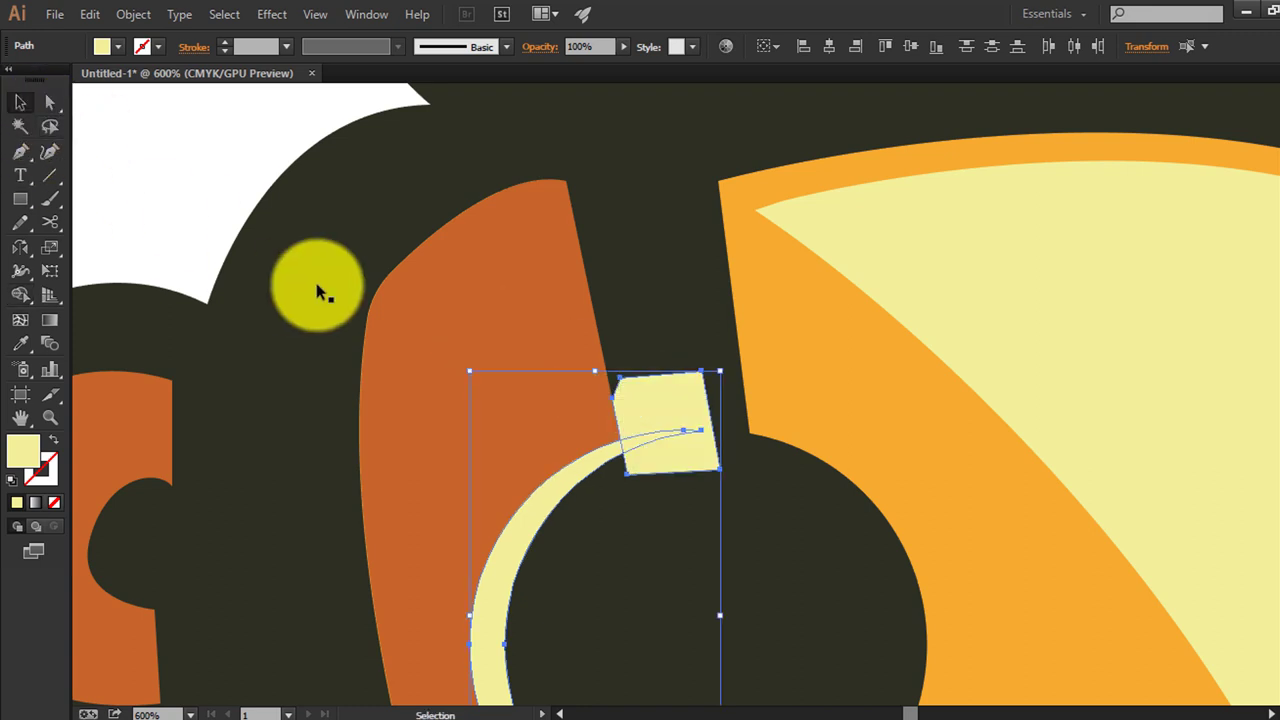
{"action": "left_click", "coordinate": [650, 411]}
{"action": "left_click", "coordinate": [594, 463], "text": "shift"}
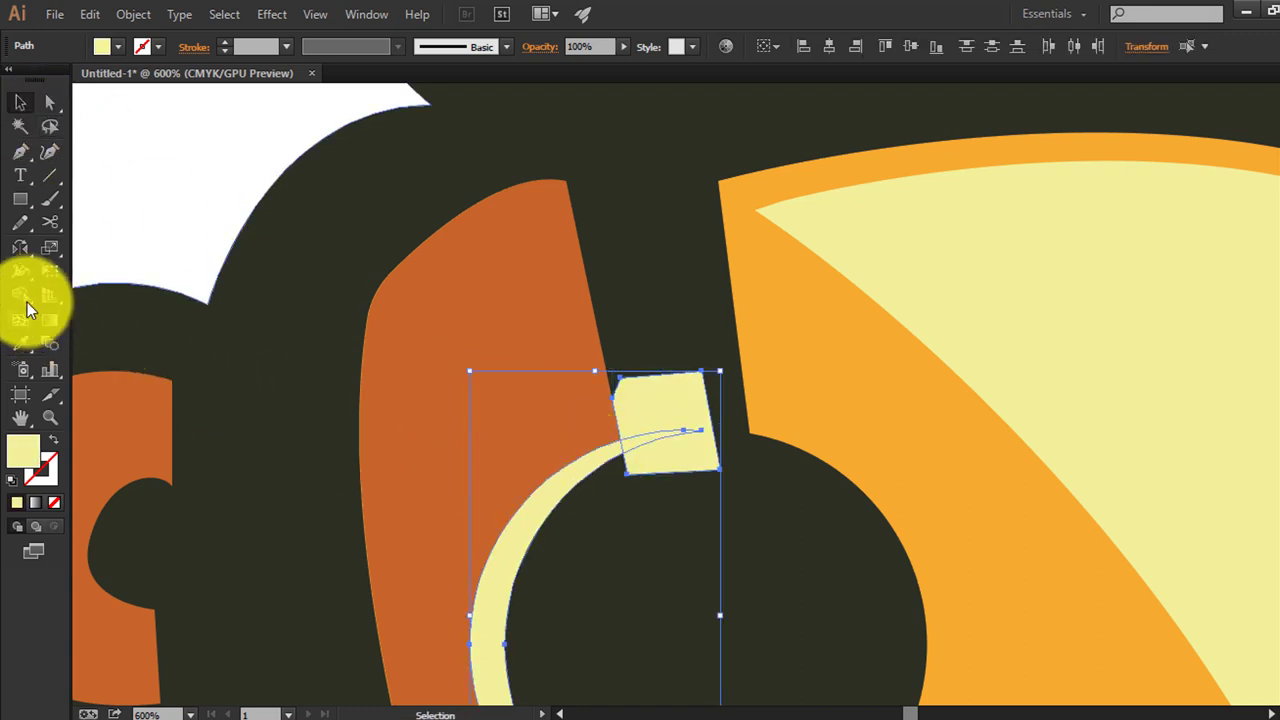
{"action": "left_click", "coordinate": [21, 296]}
{"action": "left_click", "coordinate": [665, 435], "text": "alt"}
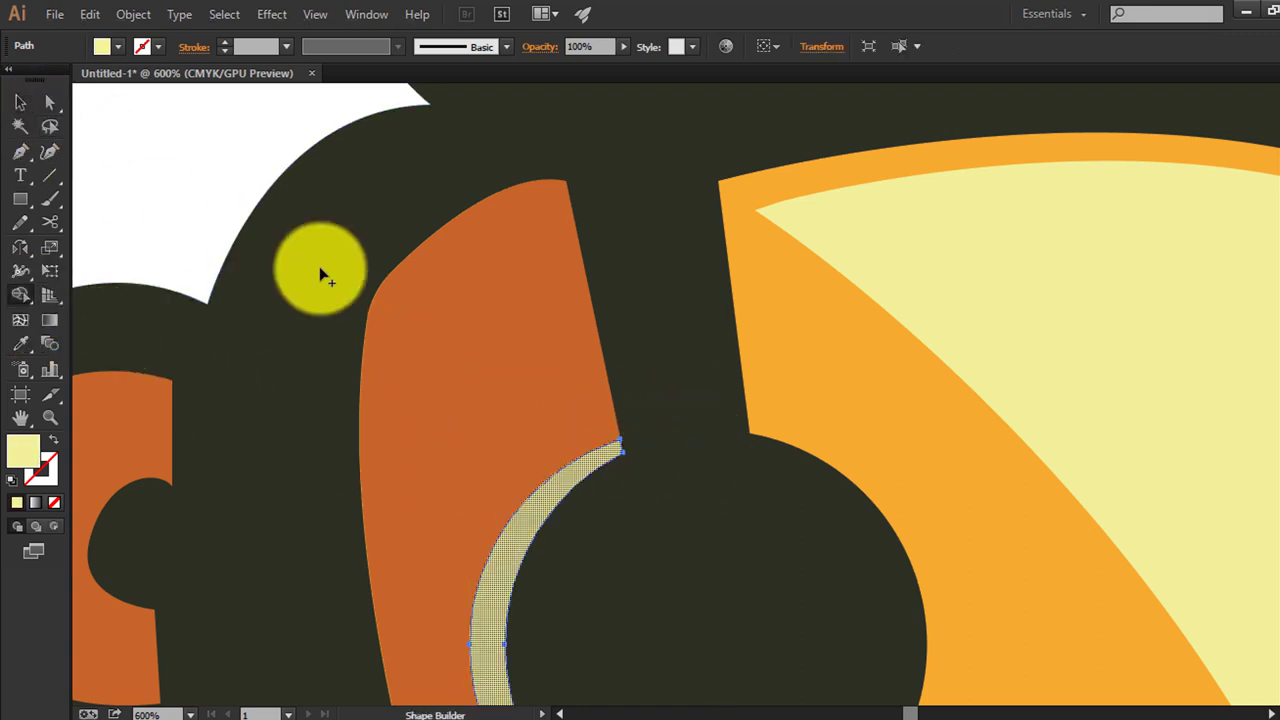
Select the dark-orange chest panel to check its edge, then clear the selection
{"action": "left_click", "coordinate": [20, 102]}
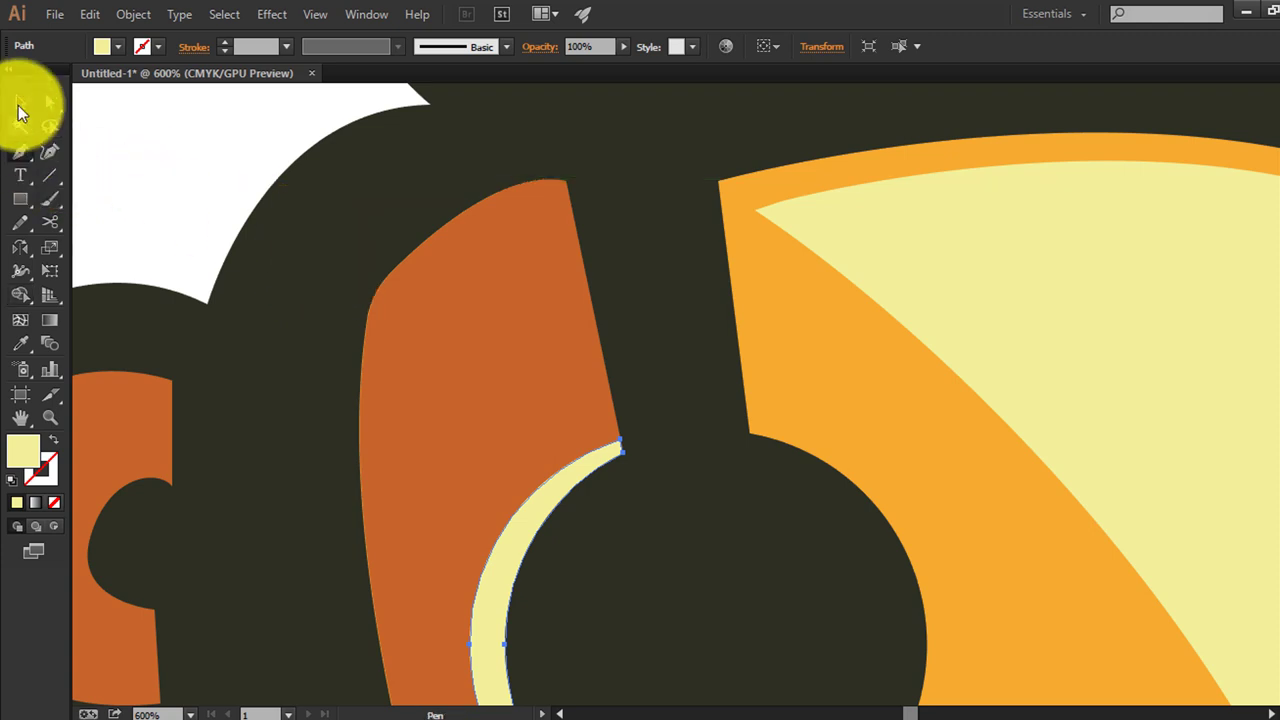
{"action": "left_click", "coordinate": [470, 165]}
{"action": "left_click", "coordinate": [266, 112]}
{"action": "key", "text": "p"}
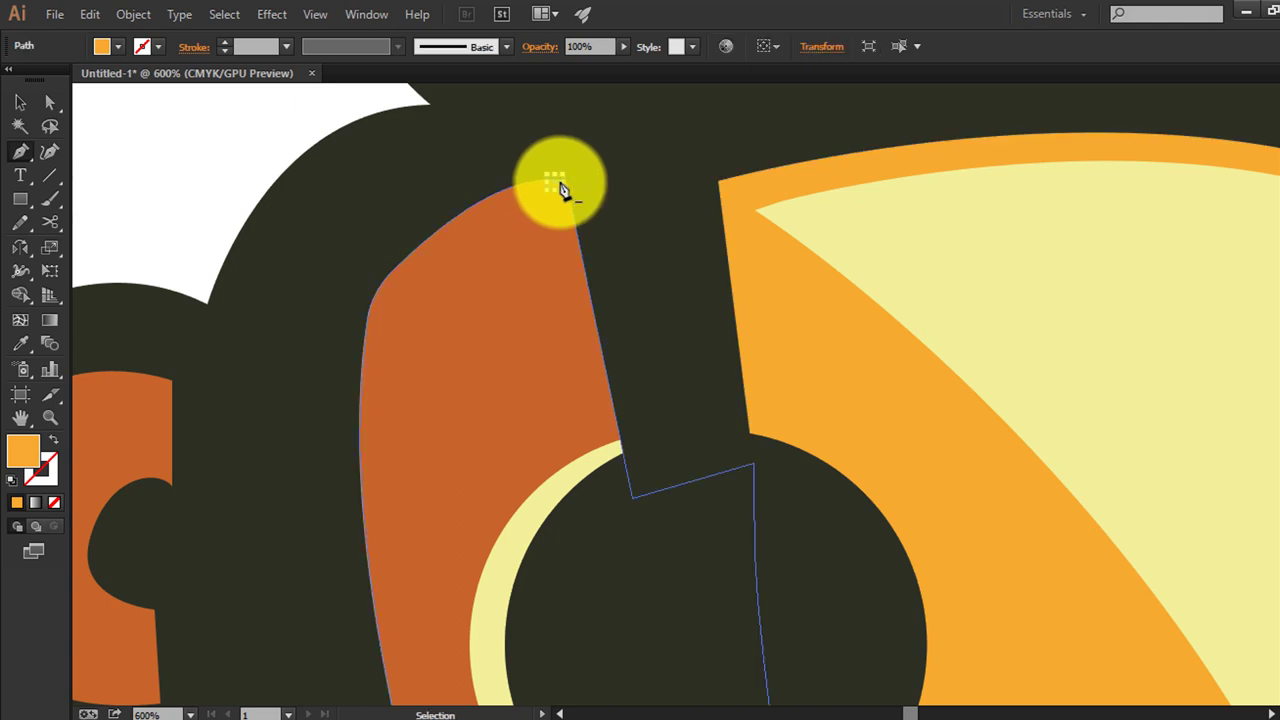
Draw a thin strip from the panel's top corner down to the crescent, filled pale yellow
{"action": "key", "text": "ctrl+shift+a"}
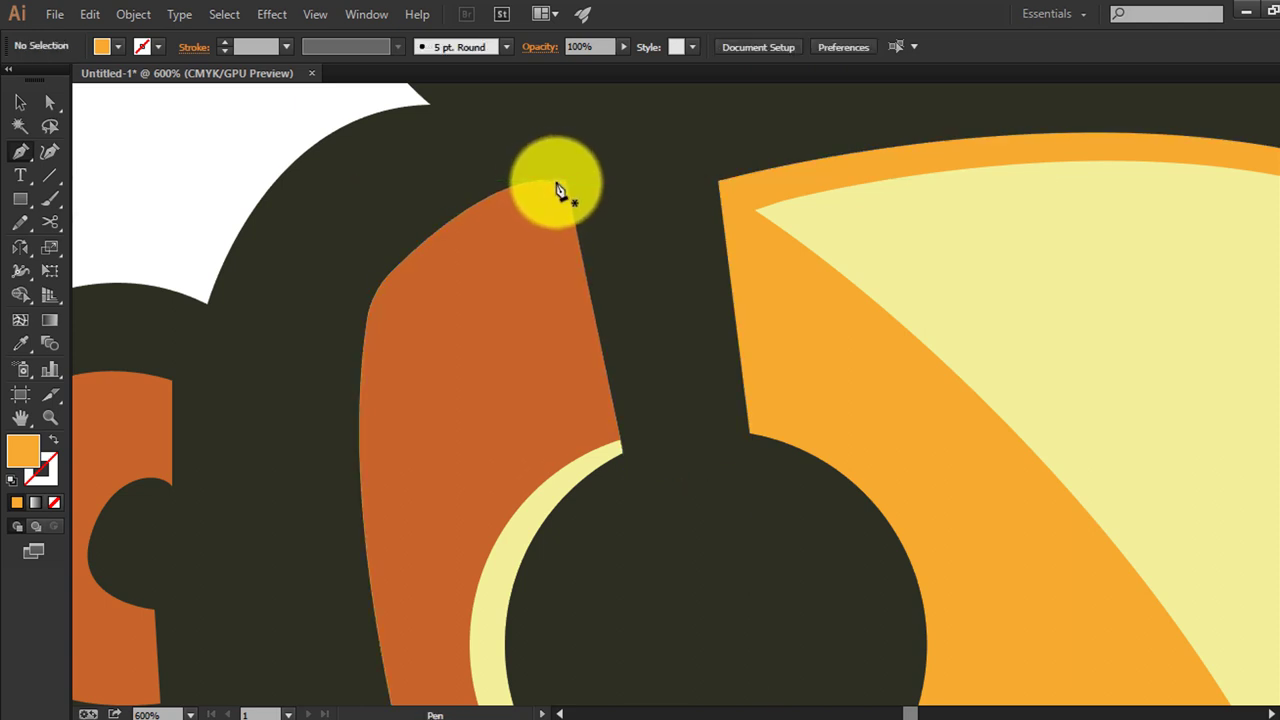
{"action": "left_click", "coordinate": [556, 180]}
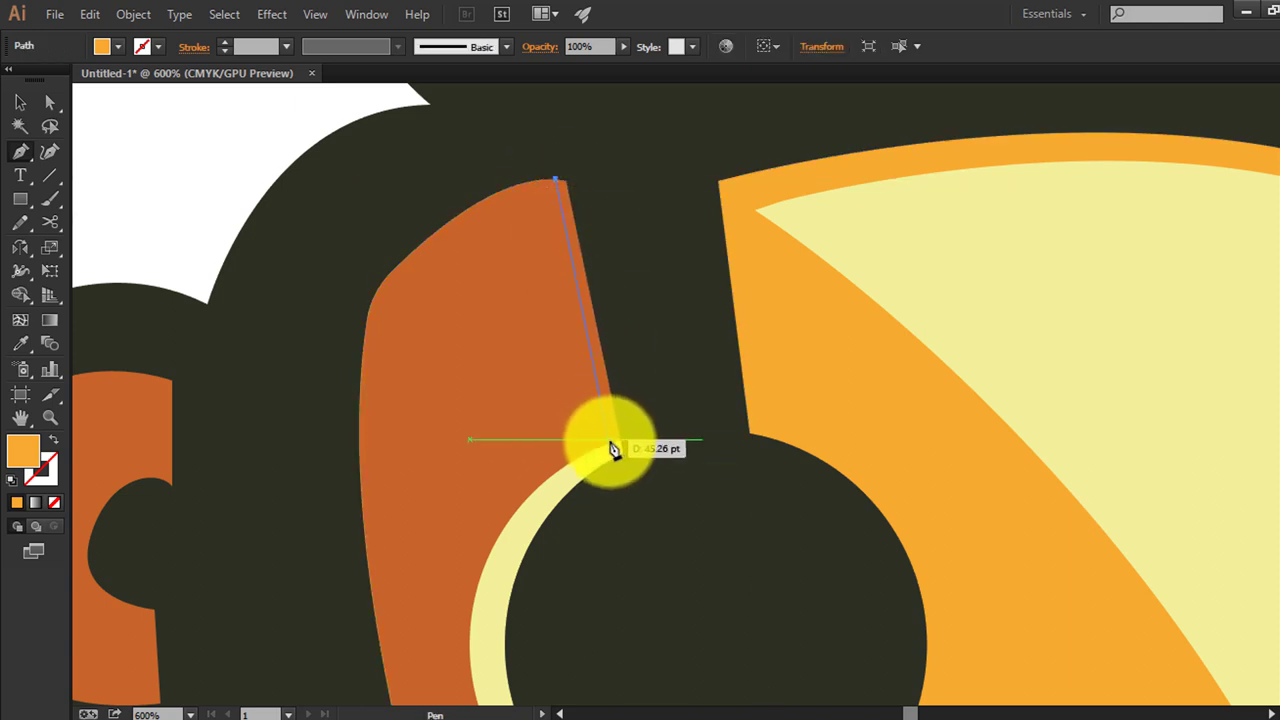
{"action": "left_click", "coordinate": [612, 442]}
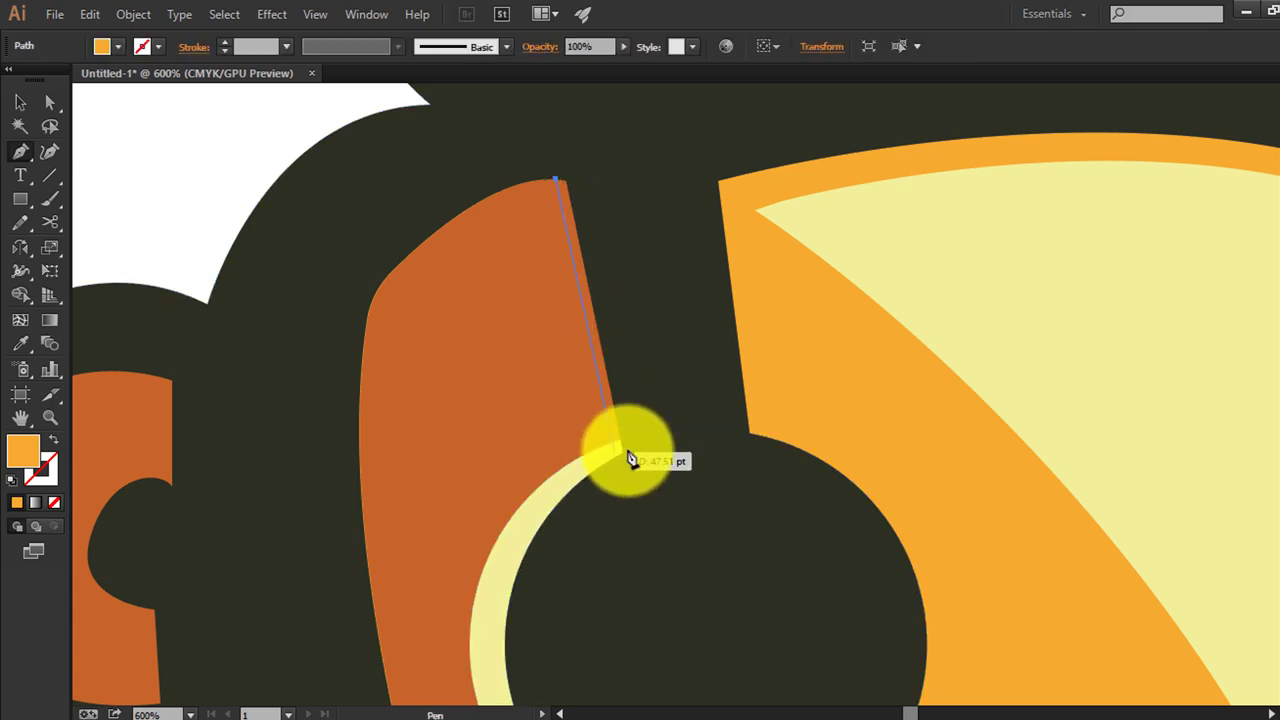
{"action": "left_click", "coordinate": [617, 445]}
{"action": "left_click", "coordinate": [566, 190]}
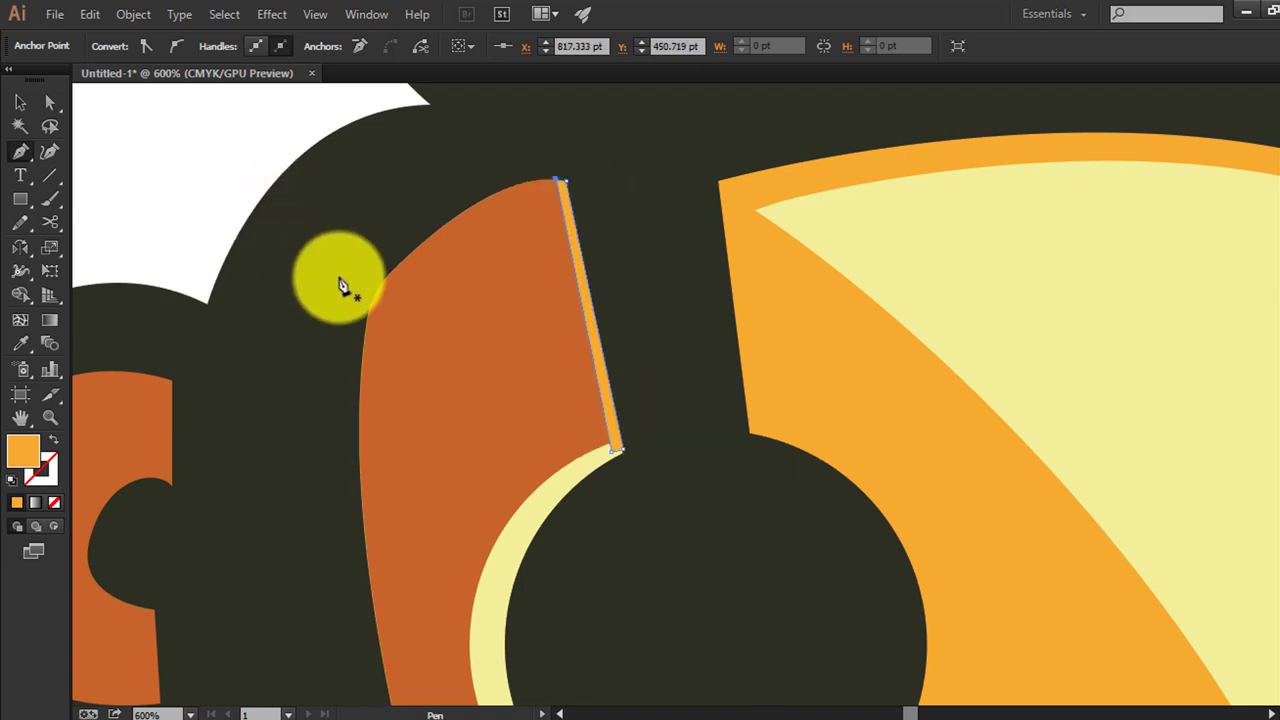
{"action": "key", "text": "i"}
{"action": "left_click", "coordinate": [531, 517]}
{"action": "left_click", "coordinate": [20, 102]}
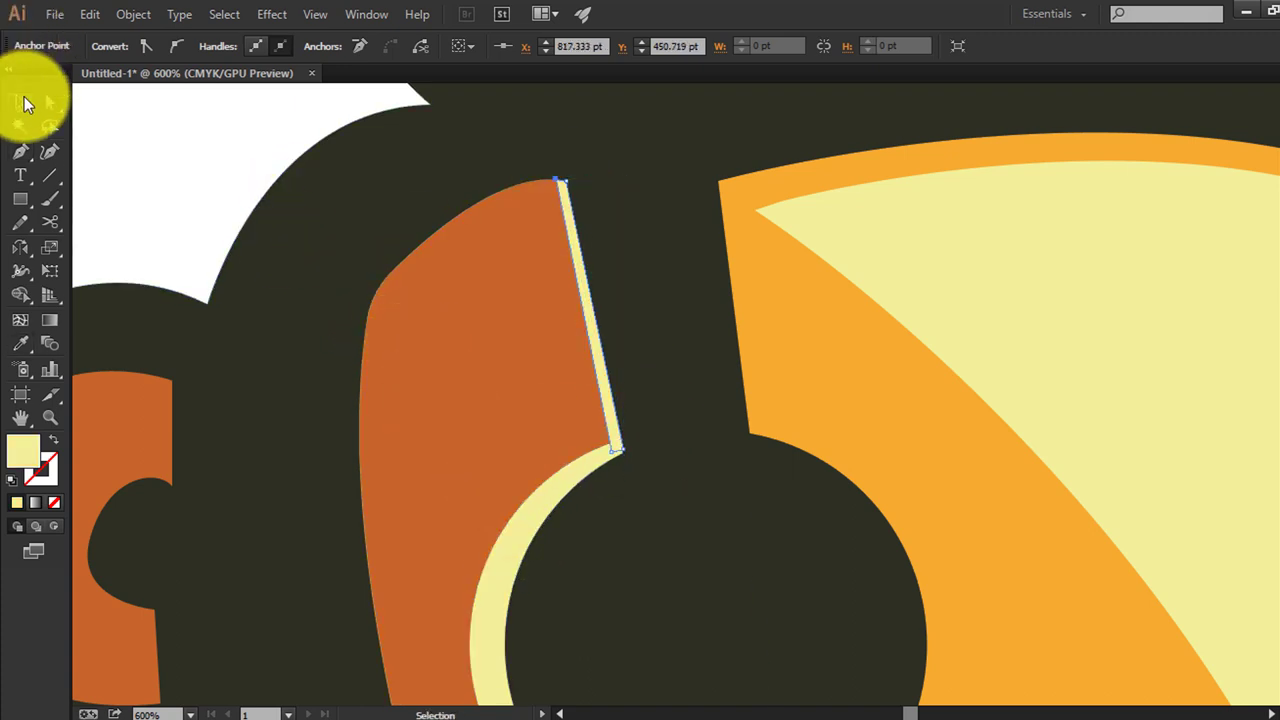
{"action": "left_click", "coordinate": [176, 137]}
Zoom in on the strip's bottom anchor and try adjusting it against the orange panel
{"action": "key", "text": "ctrl+equal"}
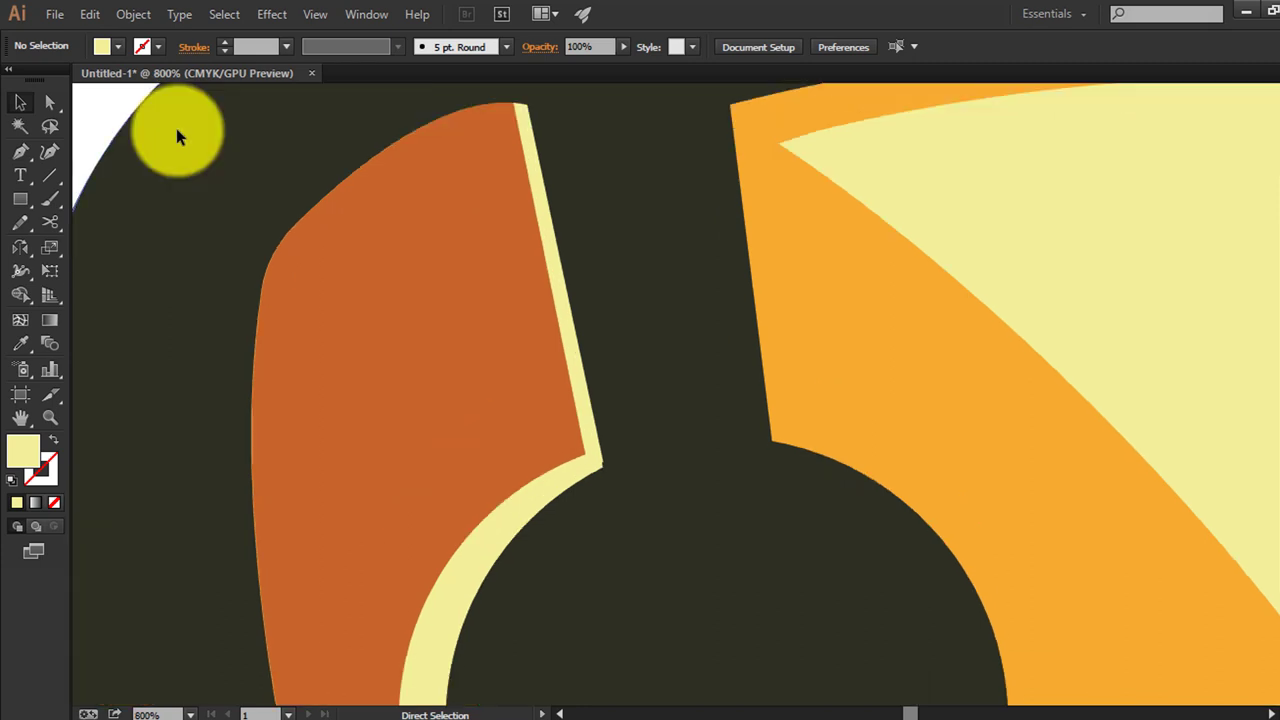
{"action": "key", "text": "ctrl+equal"}
{"action": "key", "text": "ctrl+equal"}
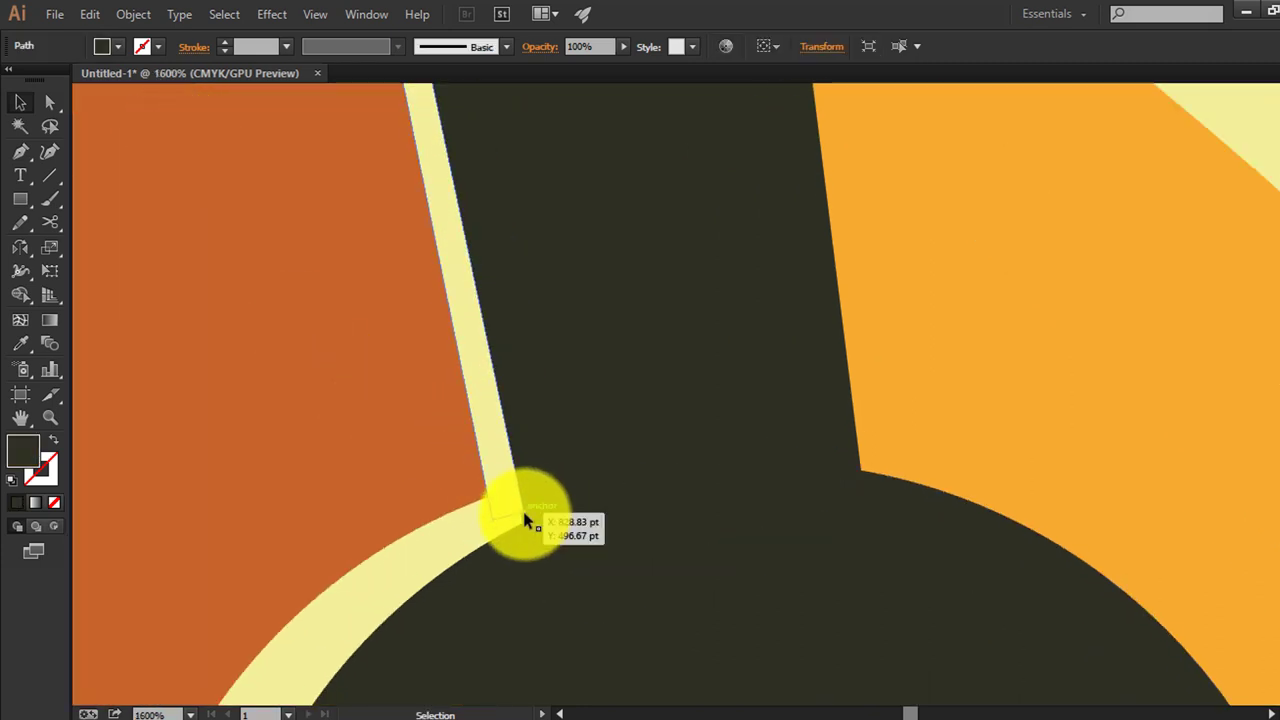
{"action": "left_click", "coordinate": [523, 509]}
{"action": "left_click", "coordinate": [50, 102]}
{"action": "left_click", "coordinate": [478, 385]}
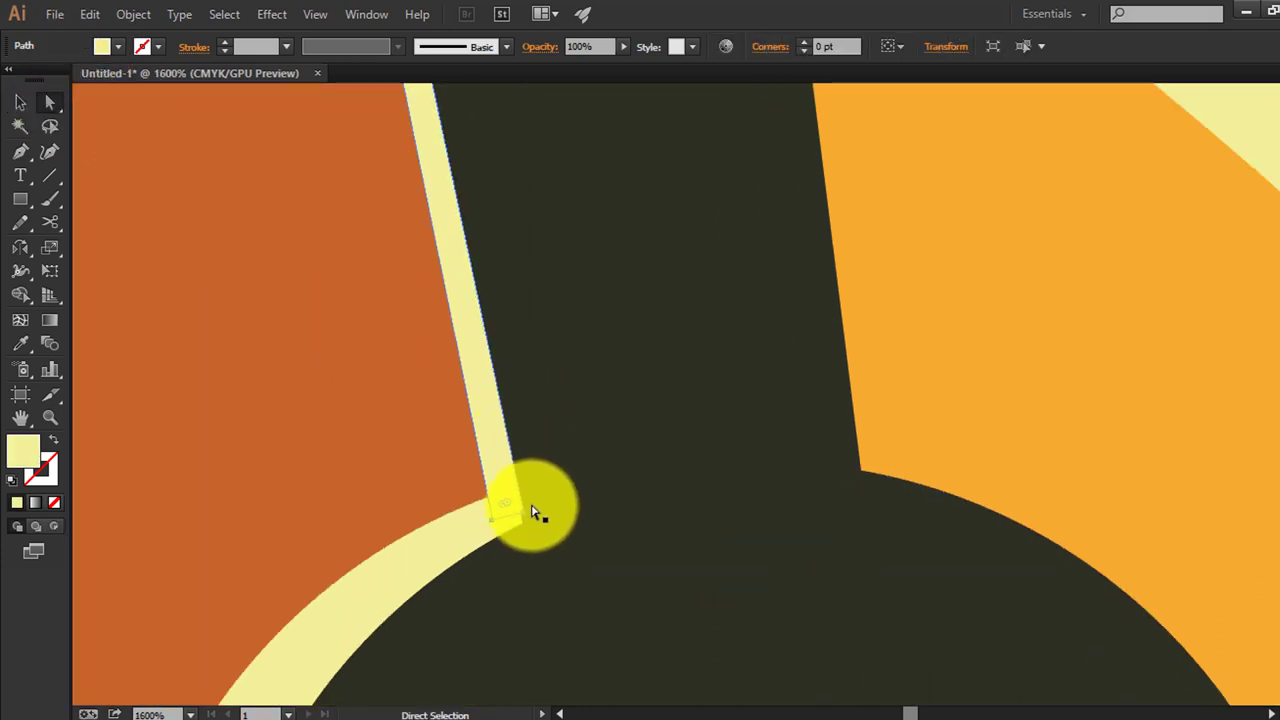
{"action": "mouse_move", "coordinate": [522, 513]}
{"action": "left_mouse_down"}
{"action": "mouse_move", "coordinate": [507, 512]}
{"action": "mouse_move", "coordinate": [523, 530]}
{"action": "left_mouse_up"}
{"action": "key", "text": "ctrl+z"}
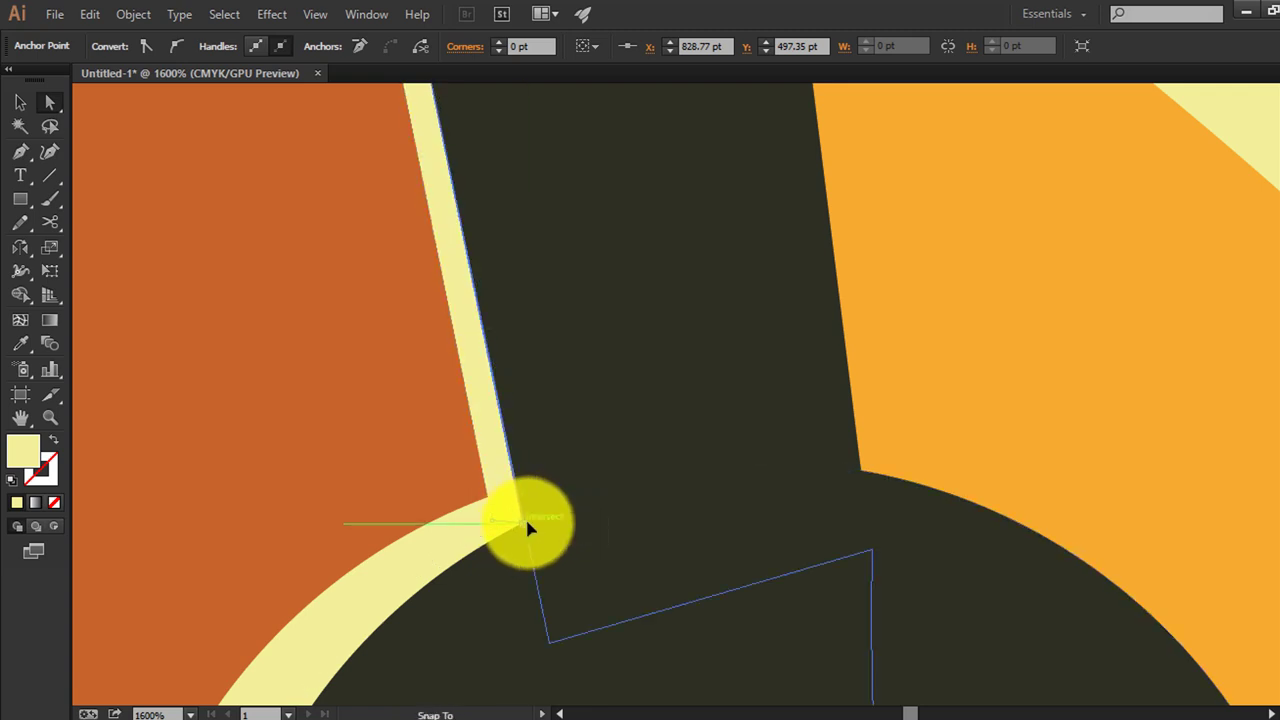
{"action": "left_click", "coordinate": [392, 452]}
Copy the left hand's orange shape onto blank canvas and zoom in on it
{"action": "key", "text": "ctrl+0"}
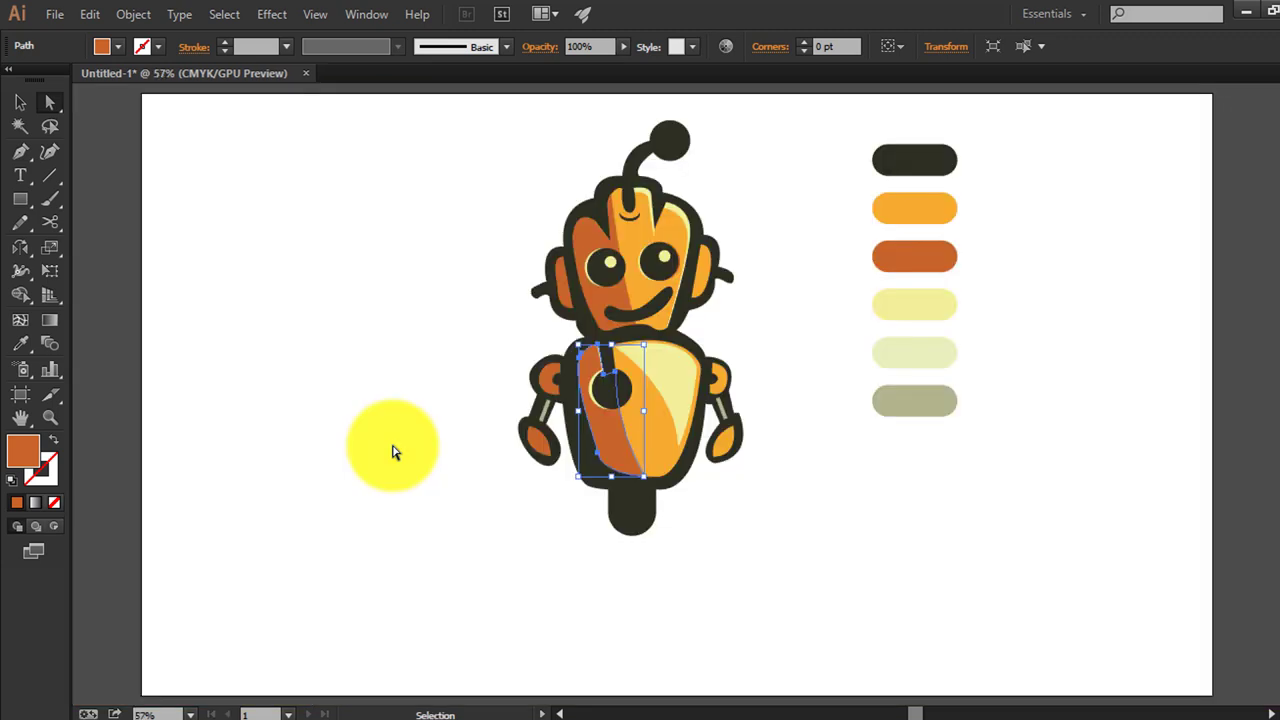
{"action": "left_click", "coordinate": [20, 102]}
{"action": "left_click", "coordinate": [363, 251]}
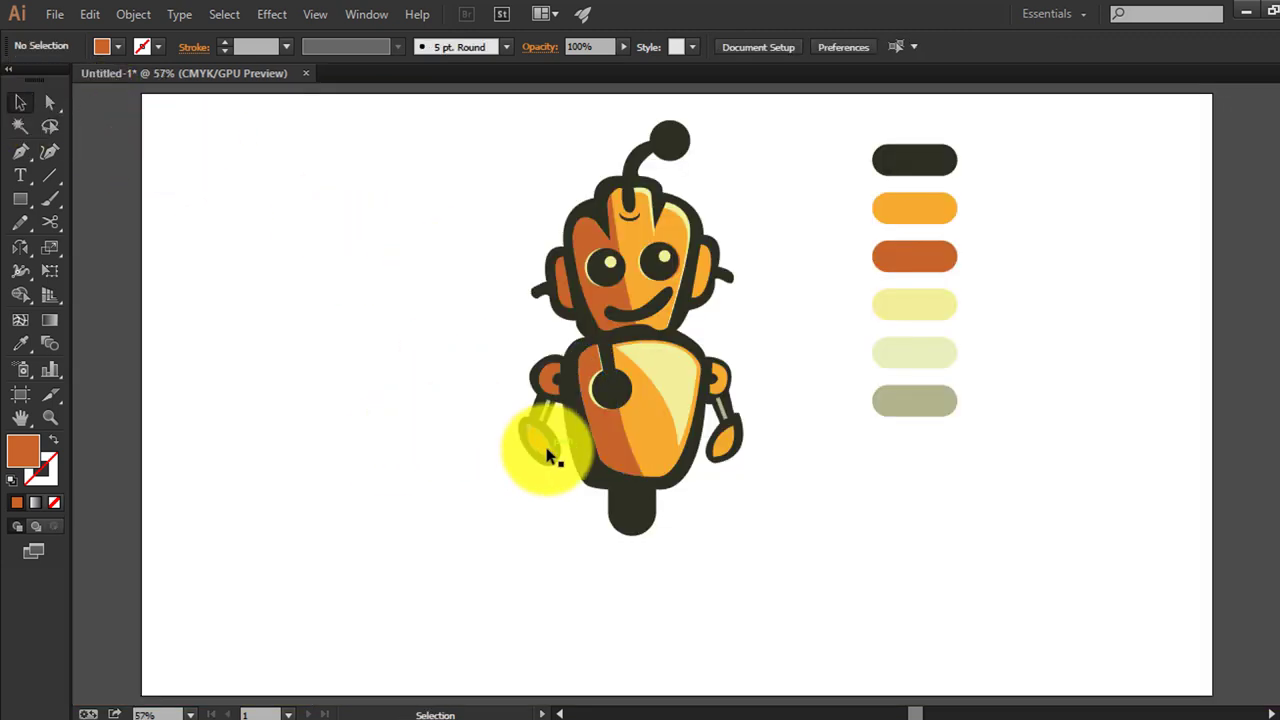
{"action": "mouse_move", "coordinate": [547, 455]}
{"action": "left_mouse_down"}
{"action": "mouse_move", "coordinate": [466, 557]}
{"action": "mouse_move", "coordinate": [455, 545]}
{"action": "mouse_move", "coordinate": [472, 537]}
{"action": "mouse_move", "coordinate": [455, 537]}
{"action": "left_mouse_up"}
{"action": "left_click", "coordinate": [494, 467]}
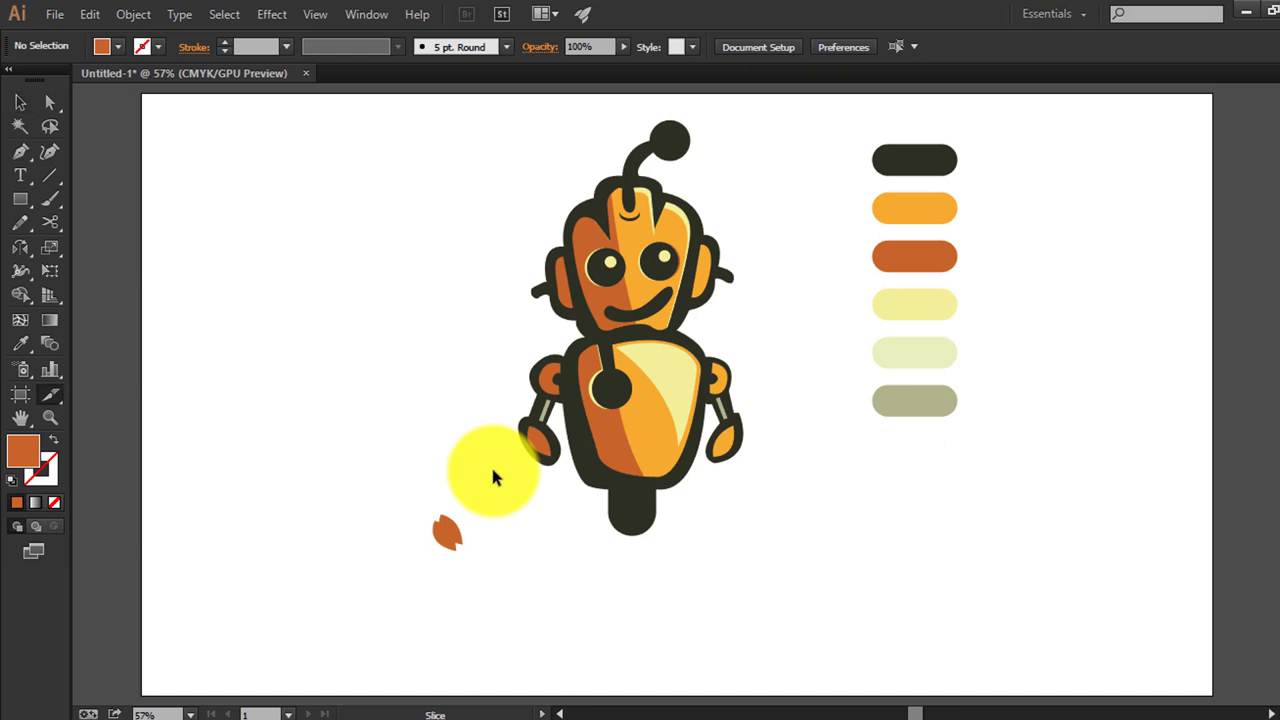
{"action": "key", "text": "ctrl+plus"}
{"action": "key", "text": "ctrl+plus"}
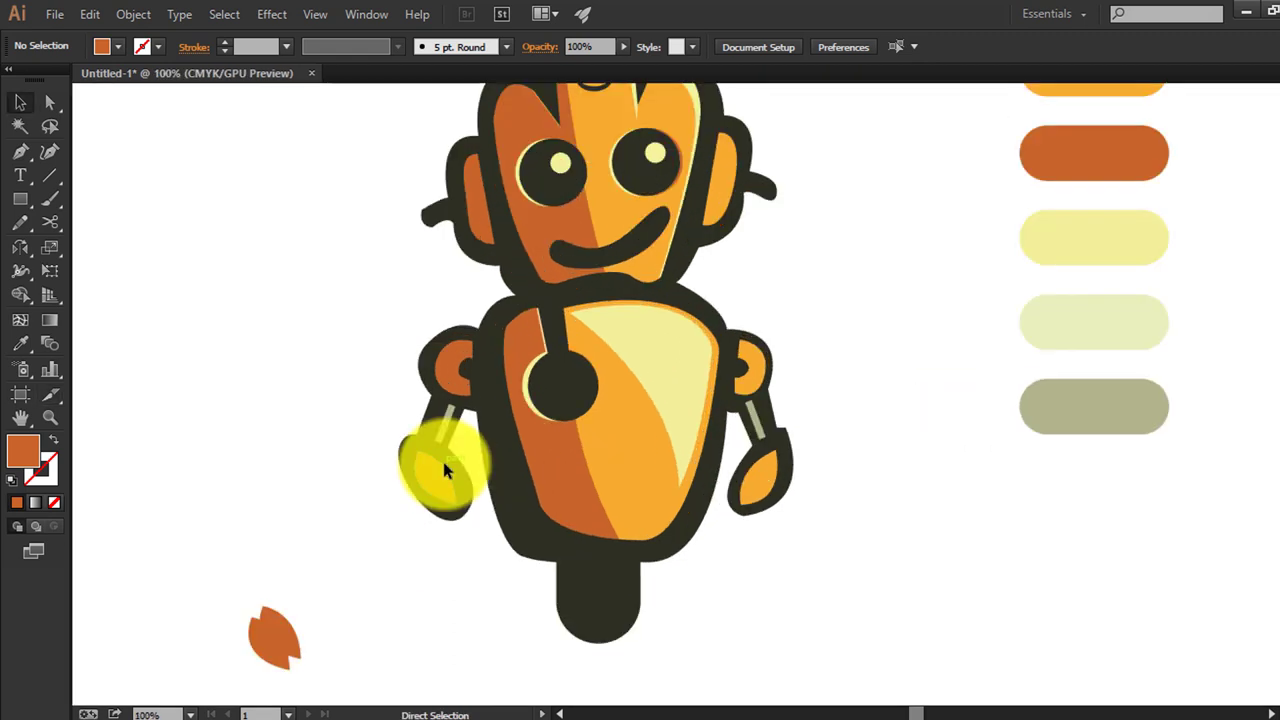
{"action": "key", "text": "ctrl+plus"}
{"action": "left_click_drag", "start_coordinate": [194, 600], "coordinate": [635, 351]}
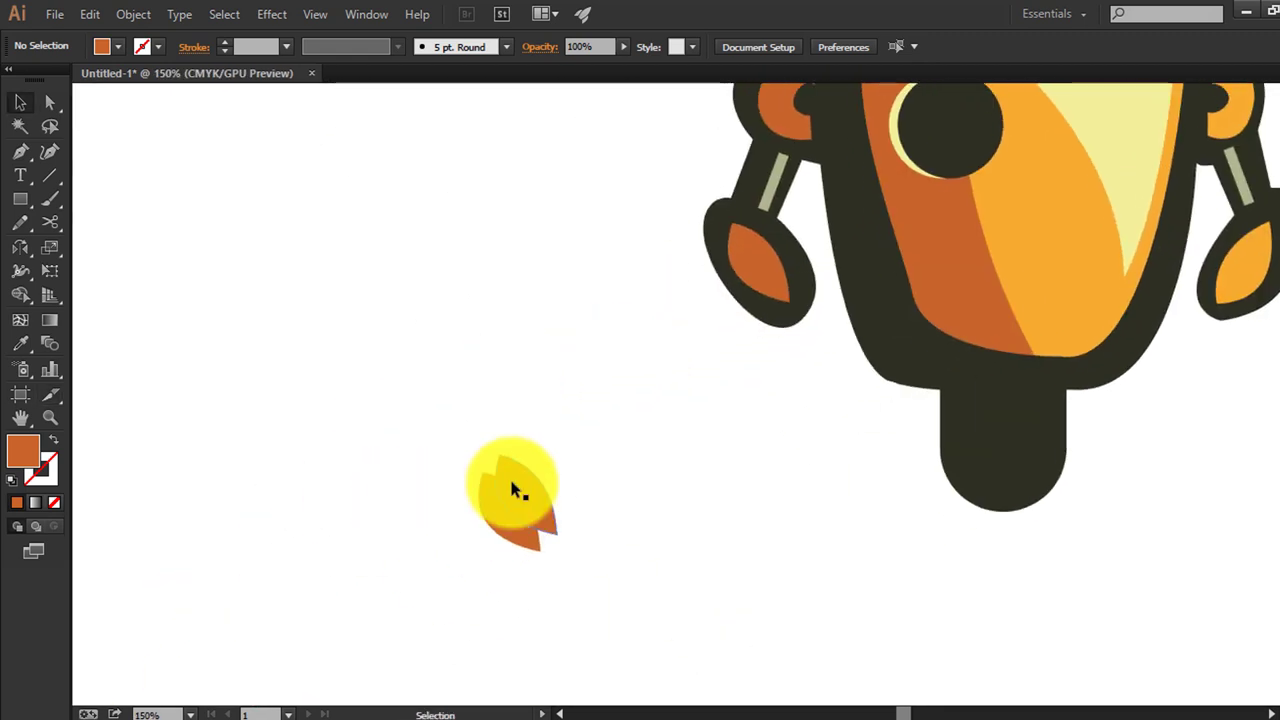
Offset a second hand copy, trim the overlap to a crescent, and fill it light orange
{"action": "left_click_drag", "start_coordinate": [516, 503], "coordinate": [508, 522]}
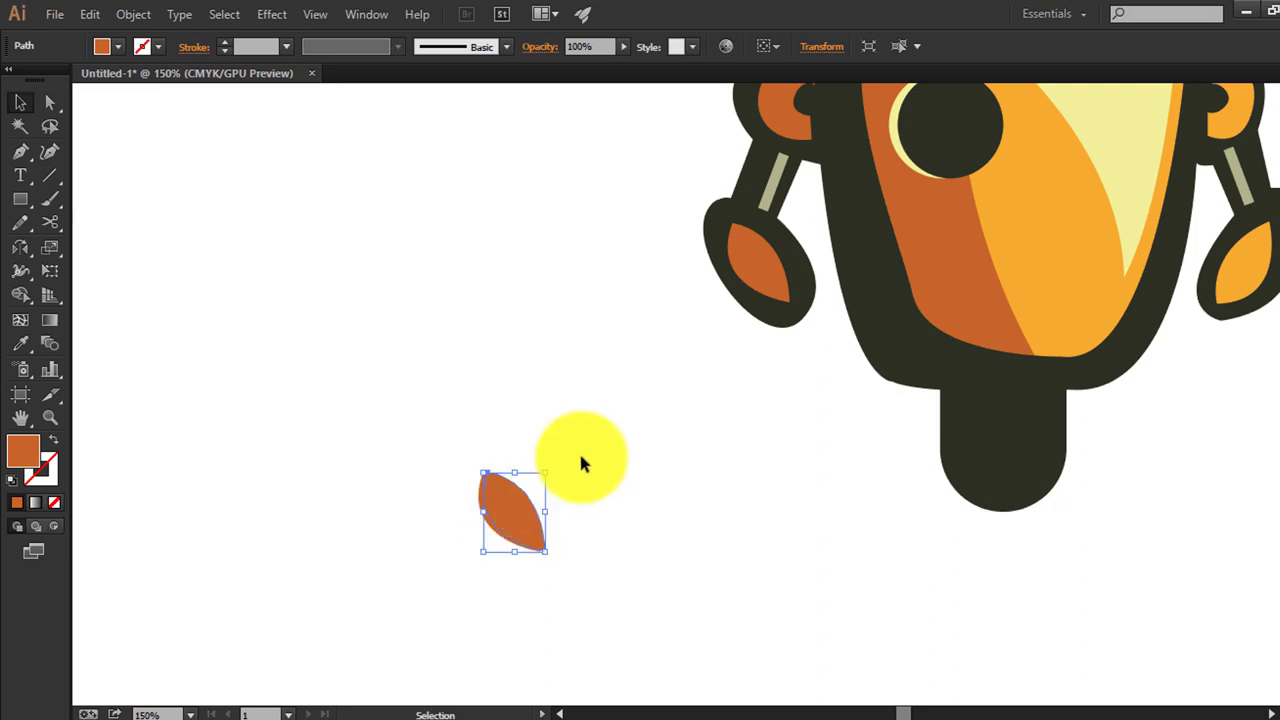
{"action": "left_click", "coordinate": [28, 298]}
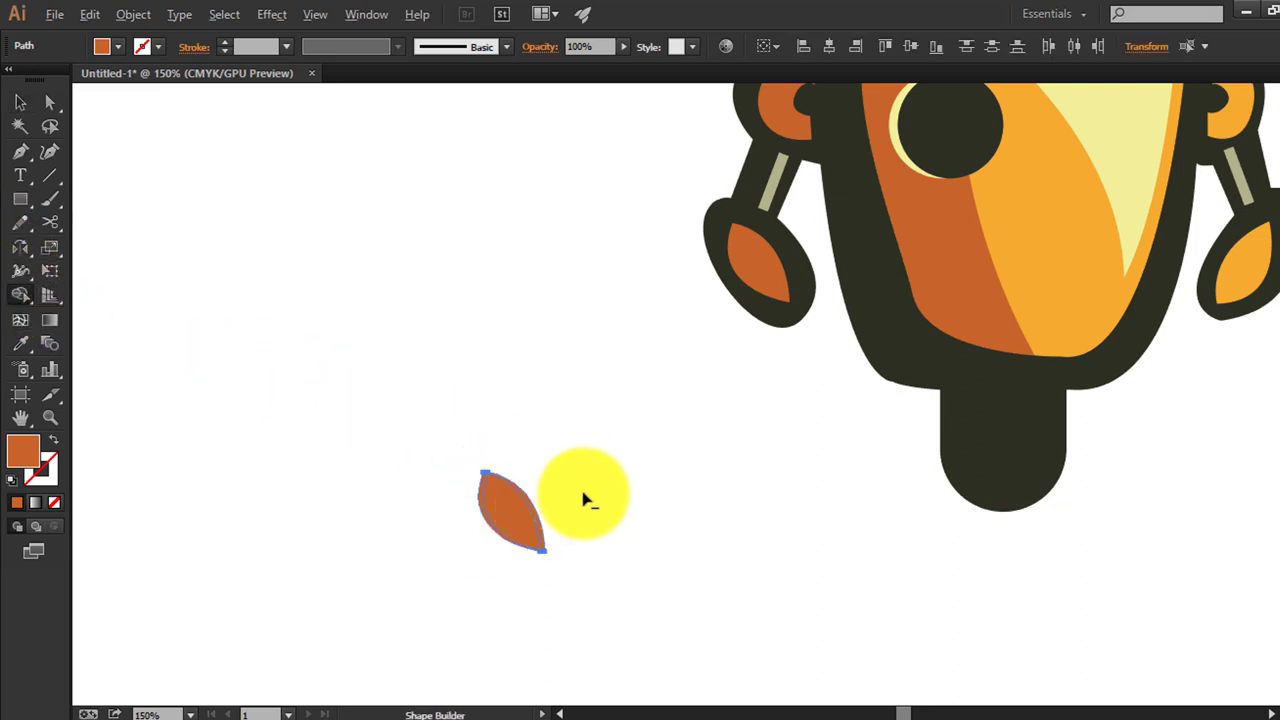
{"action": "left_click", "coordinate": [512, 512], "text": "alt"}
{"action": "key", "text": "i"}
{"action": "left_click", "coordinate": [1037, 251]}
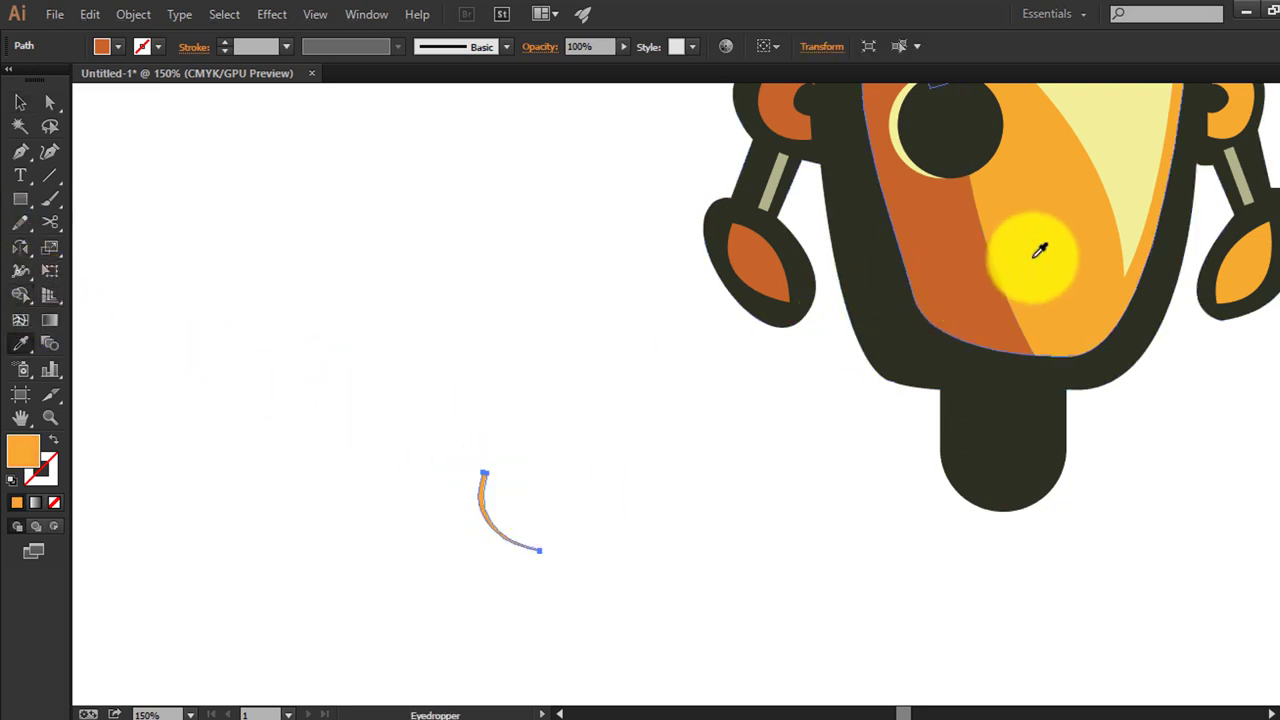
Move the light-orange crescent onto the upper edge of the robot's left hand
{"action": "key", "text": "v"}
{"action": "left_click", "coordinate": [440, 518]}
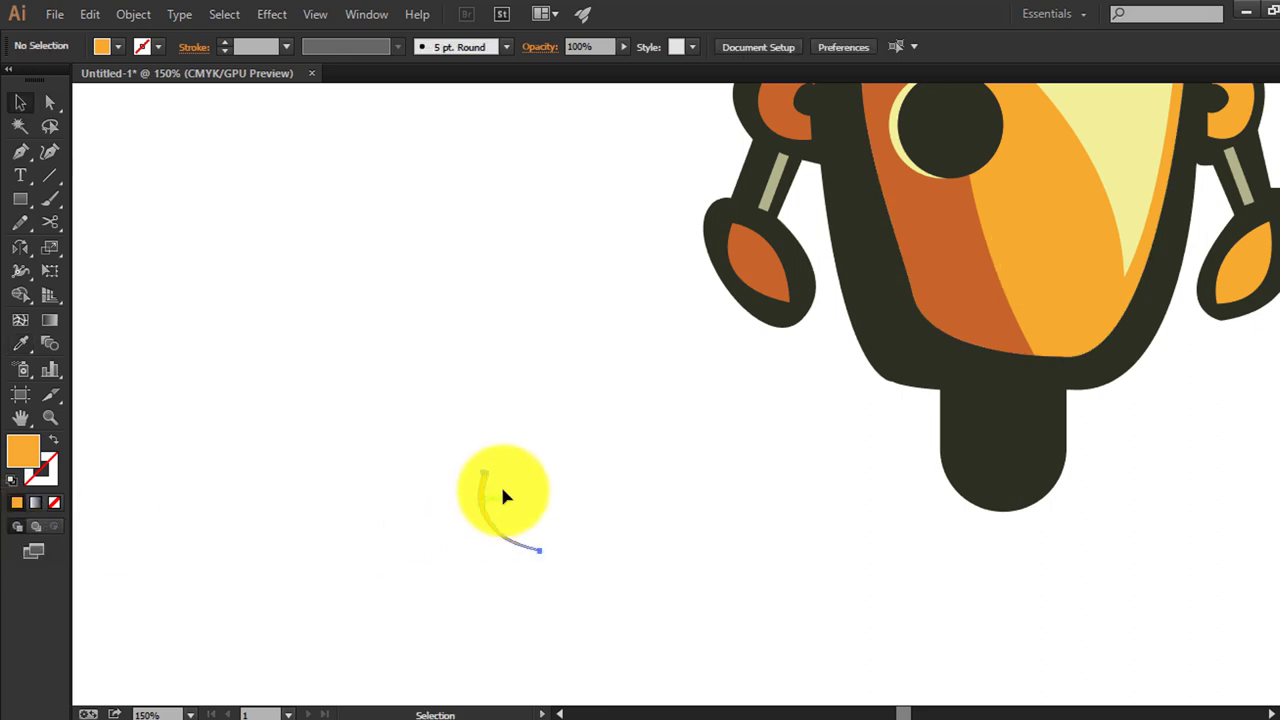
{"action": "left_click_drag", "start_coordinate": [478, 512], "coordinate": [728, 266]}
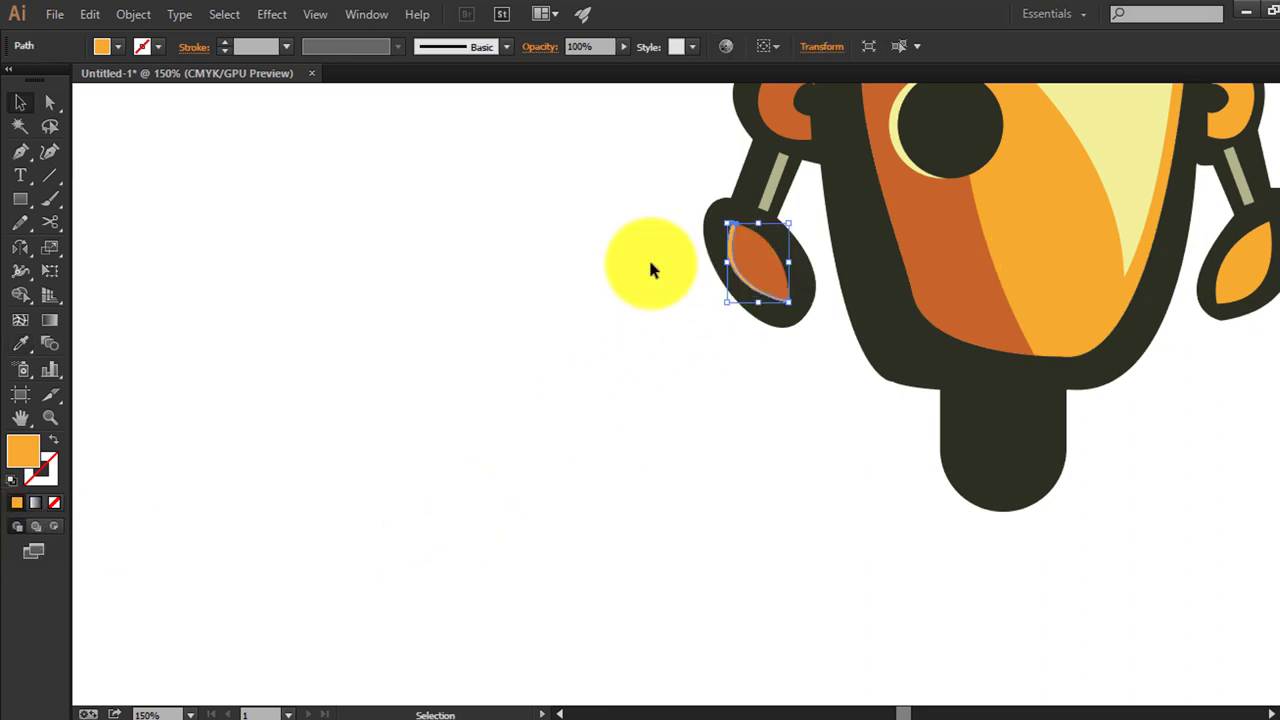
{"action": "left_click", "coordinate": [650, 262]}
{"action": "left_click_drag", "start_coordinate": [763, 400], "coordinate": [551, 466]}
Copy the right hand twice with an offset and trim the overlap into a crescent
{"action": "left_click_drag", "start_coordinate": [1017, 360], "coordinate": [1093, 464]}
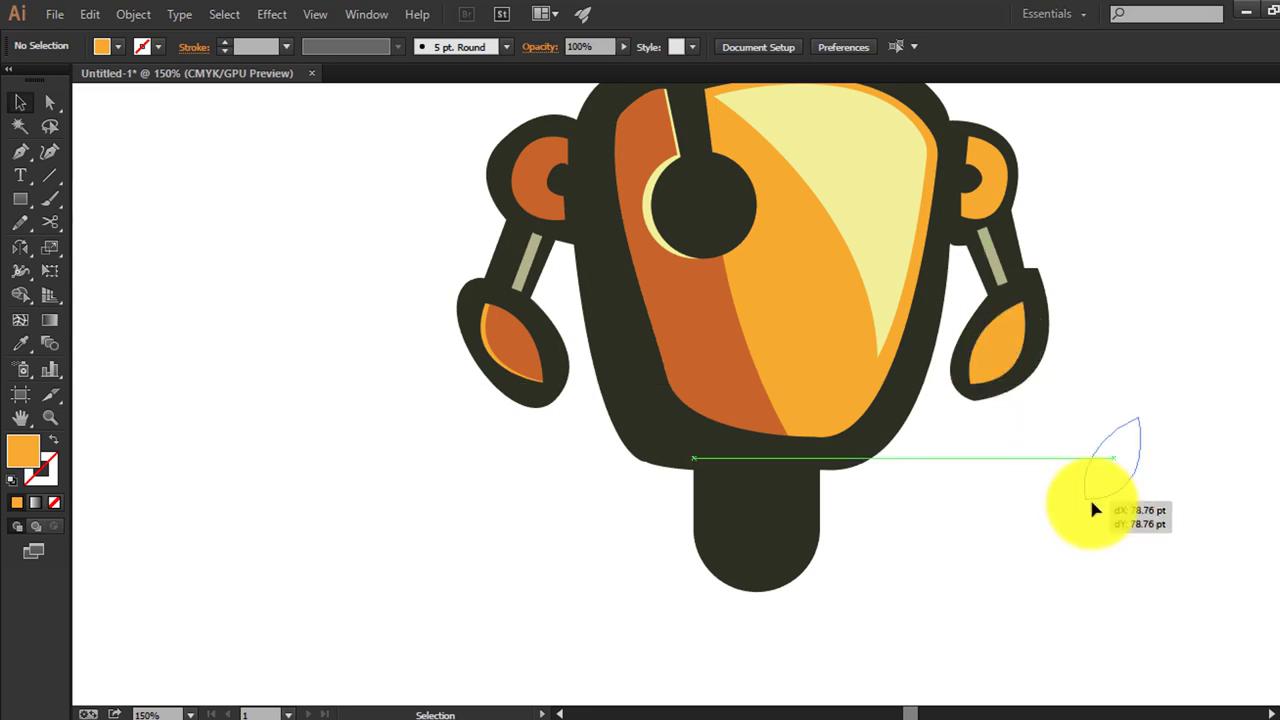
{"action": "key", "text": "a"}
{"action": "key", "text": "ctrl+z"}
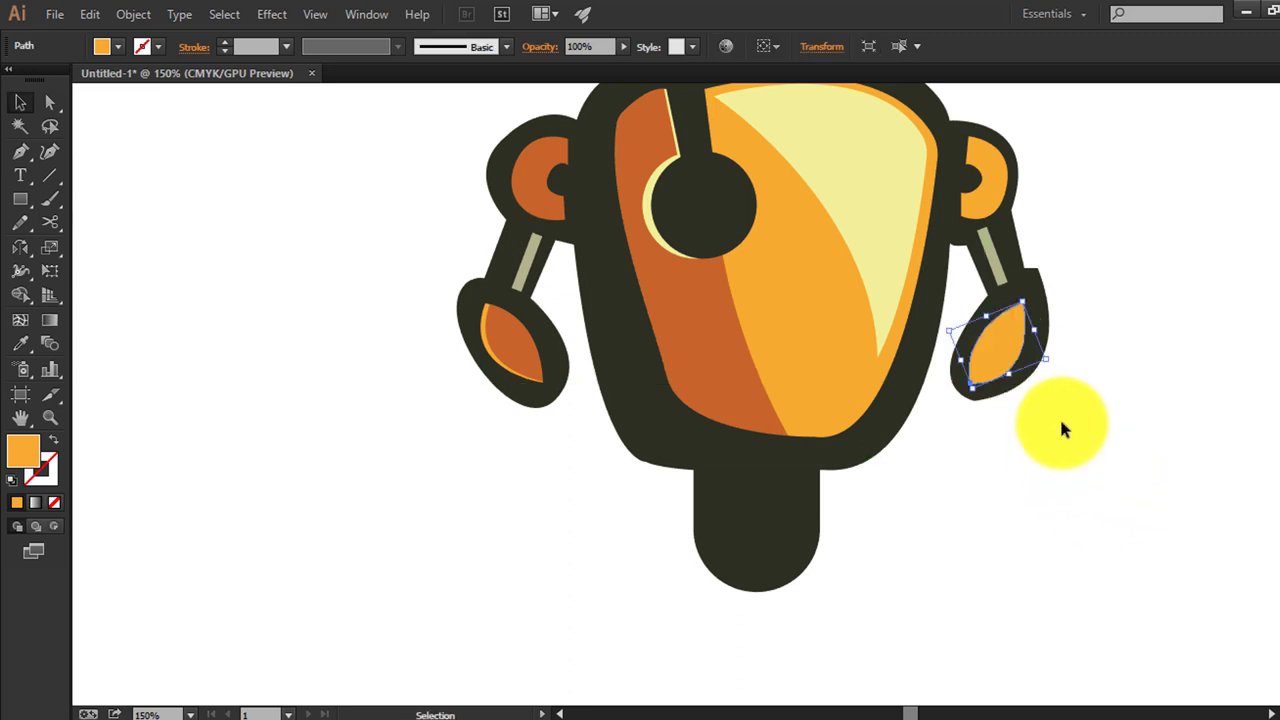
{"action": "key", "text": "v"}
{"action": "mouse_move", "coordinate": [1020, 414]}
{"action": "left_mouse_down"}
{"action": "mouse_move", "coordinate": [1132, 492]}
{"action": "mouse_move", "coordinate": [1170, 448]}
{"action": "mouse_move", "coordinate": [1136, 471]}
{"action": "left_mouse_up"}
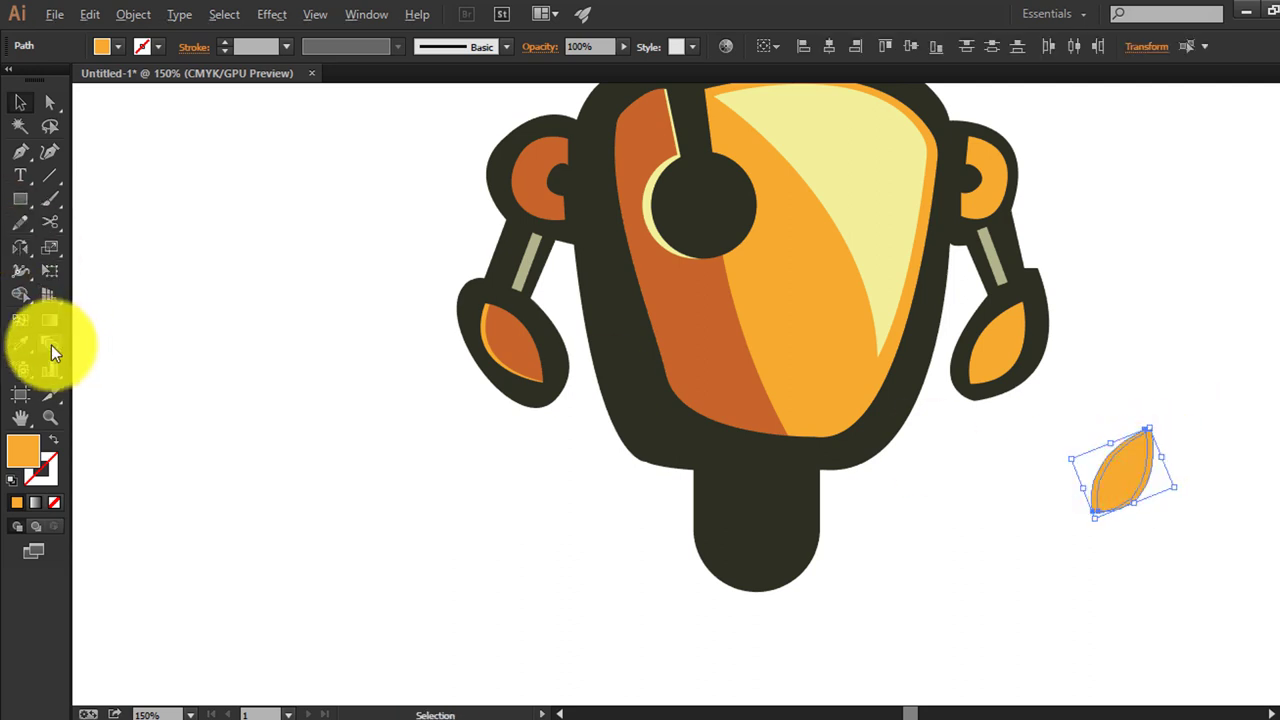
{"action": "left_click", "coordinate": [24, 292]}
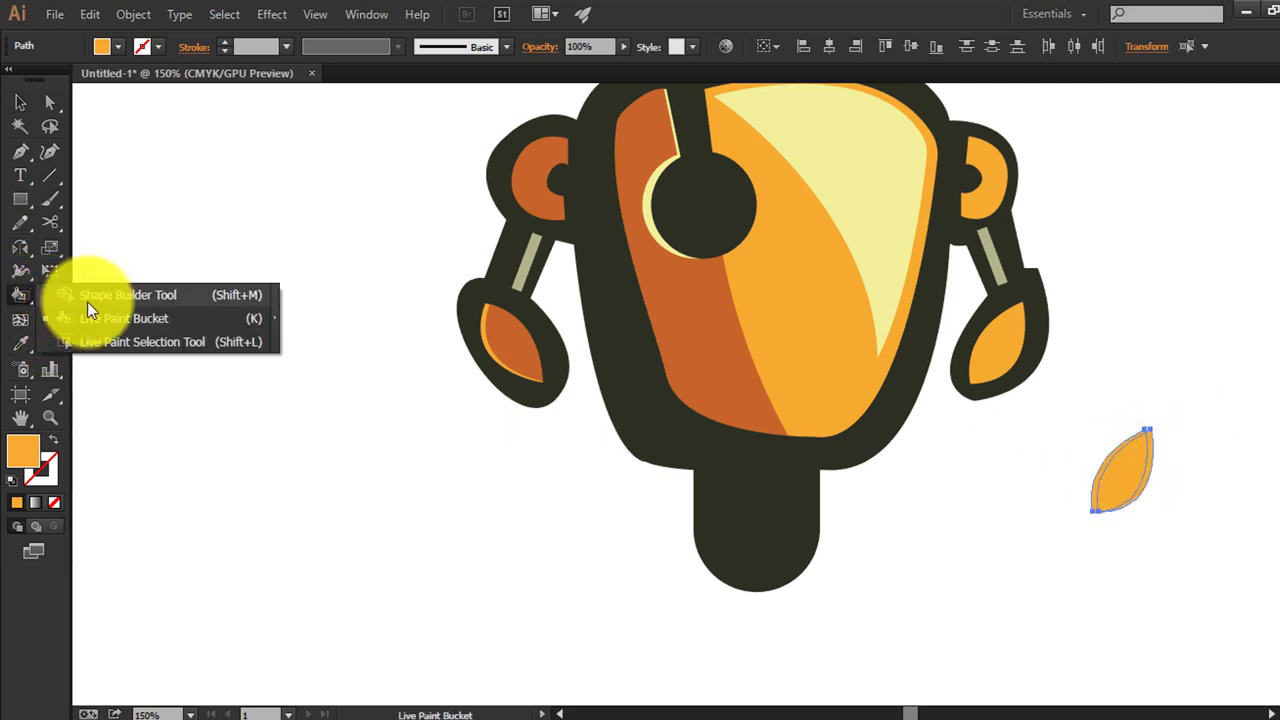
{"action": "left_click", "coordinate": [95, 290]}
Fill the crescent with the face's pale yellow and move it onto the right hand
{"action": "key", "text": "i"}
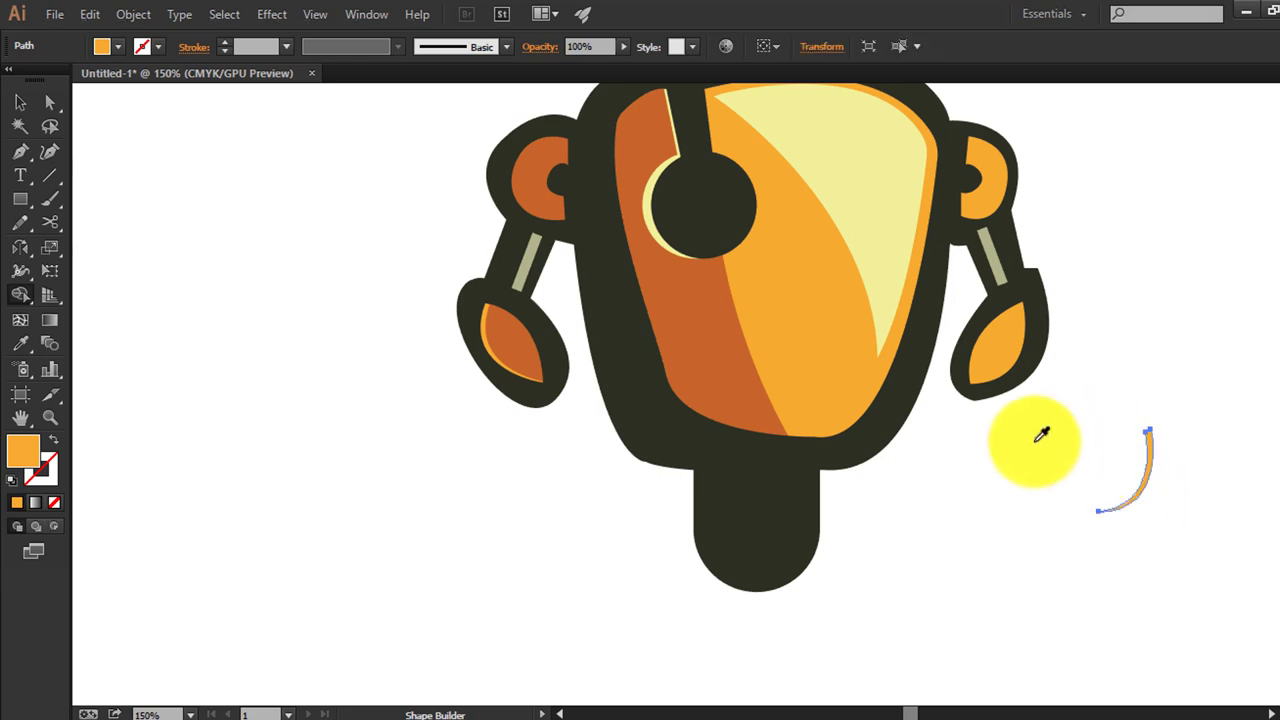
{"action": "left_click", "coordinate": [851, 178]}
{"action": "key", "text": "v"}
{"action": "left_click", "coordinate": [1080, 423]}
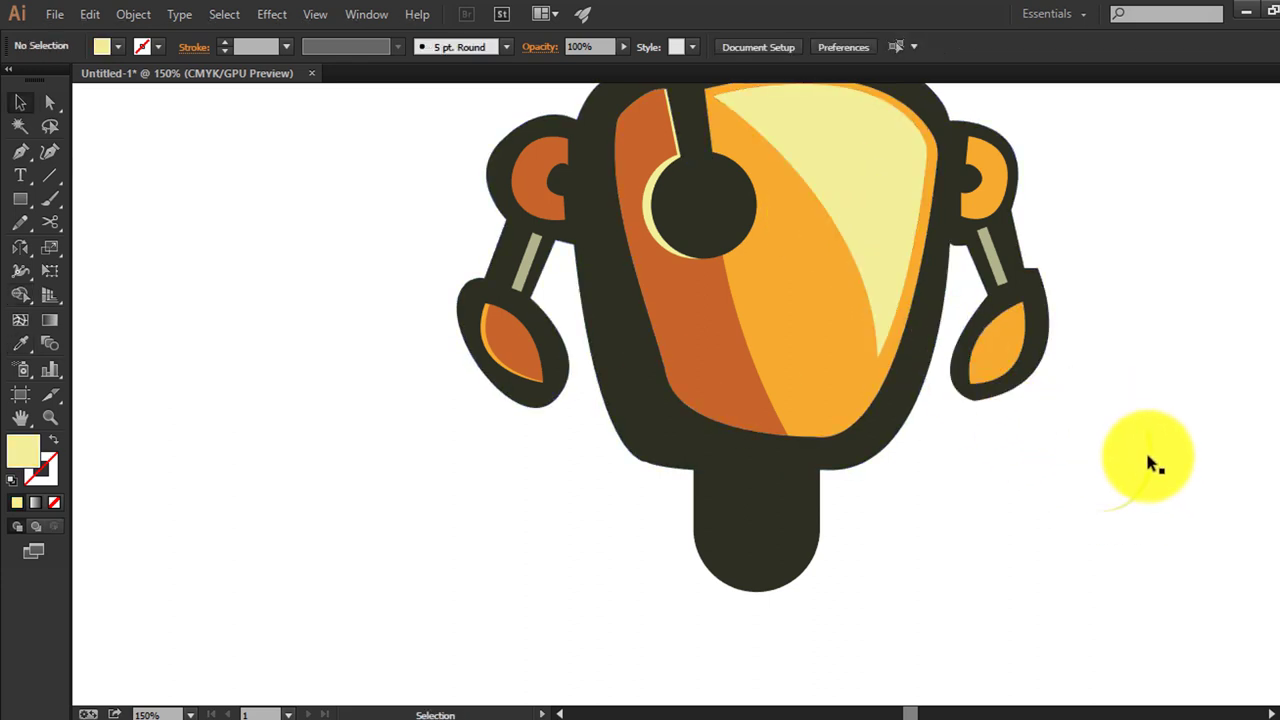
{"action": "left_click_drag", "start_coordinate": [1150, 460], "coordinate": [1016, 330]}
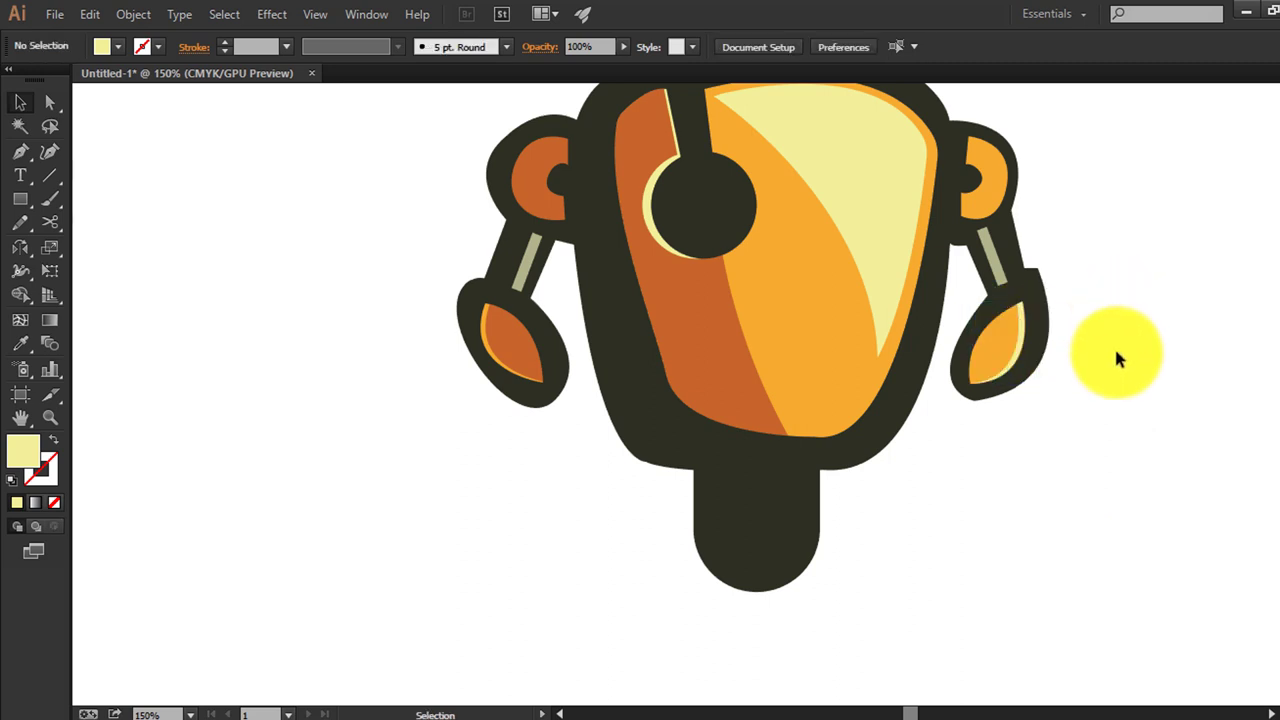
Duplicate the antenna ball to its right and trim the pair down to a crescent
{"action": "scroll", "coordinate": [1124, 427], "scroll_direction": "up", "scroll_amount": 3}
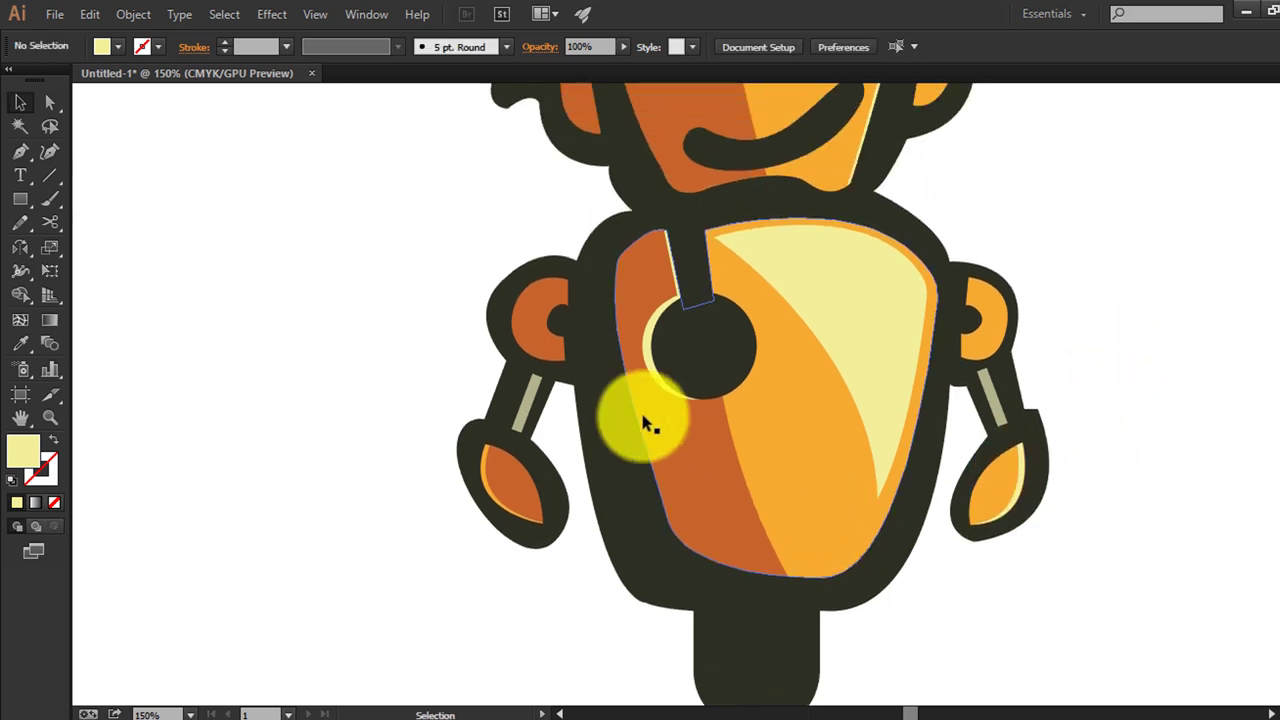
{"action": "scroll", "coordinate": [643, 423], "scroll_direction": "up", "scroll_amount": 6}
{"action": "scroll", "coordinate": [783, 403], "scroll_direction": "up", "scroll_amount": 2}
{"action": "scroll", "coordinate": [781, 403], "scroll_direction": "up", "scroll_amount": 2}
{"action": "scroll", "coordinate": [810, 370], "scroll_direction": "up", "scroll_amount": 3}
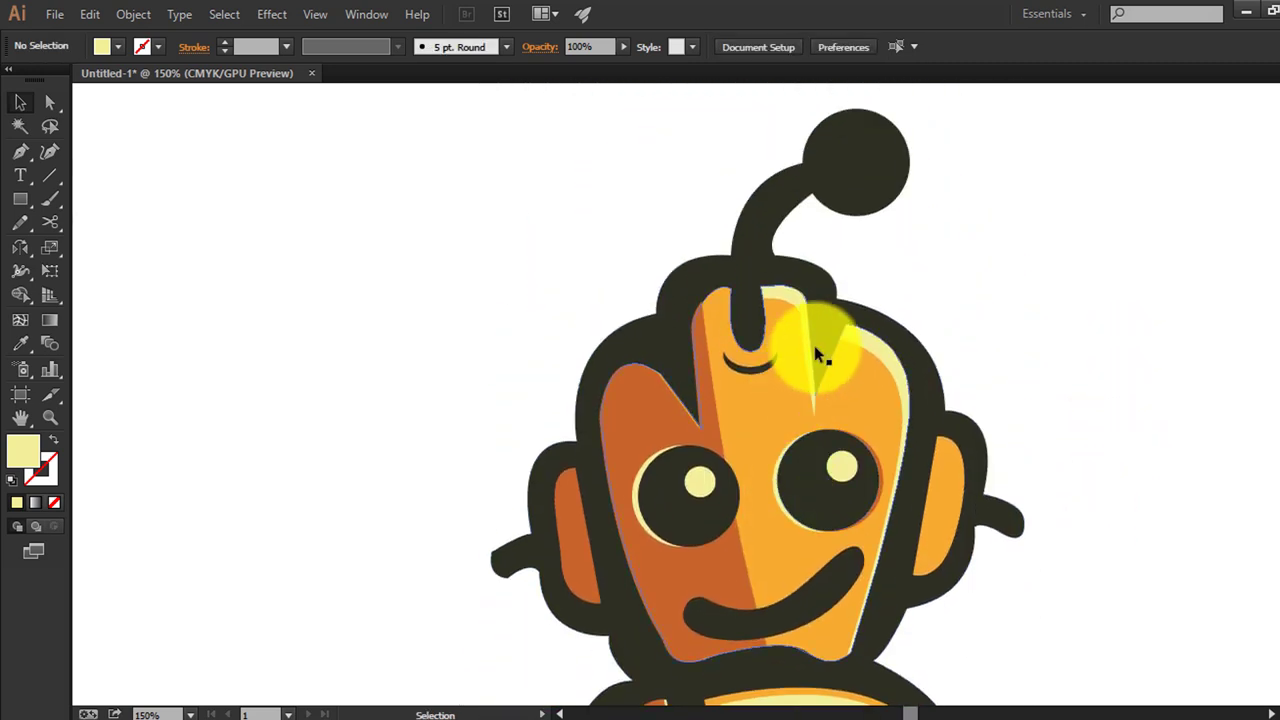
{"action": "scroll", "coordinate": [840, 310], "scroll_direction": "up", "scroll_amount": 3}
{"action": "mouse_move", "coordinate": [885, 278]}
{"action": "left_mouse_down"}
{"action": "mouse_move", "coordinate": [1102, 279]}
{"action": "mouse_move", "coordinate": [1084, 283]}
{"action": "left_mouse_up"}
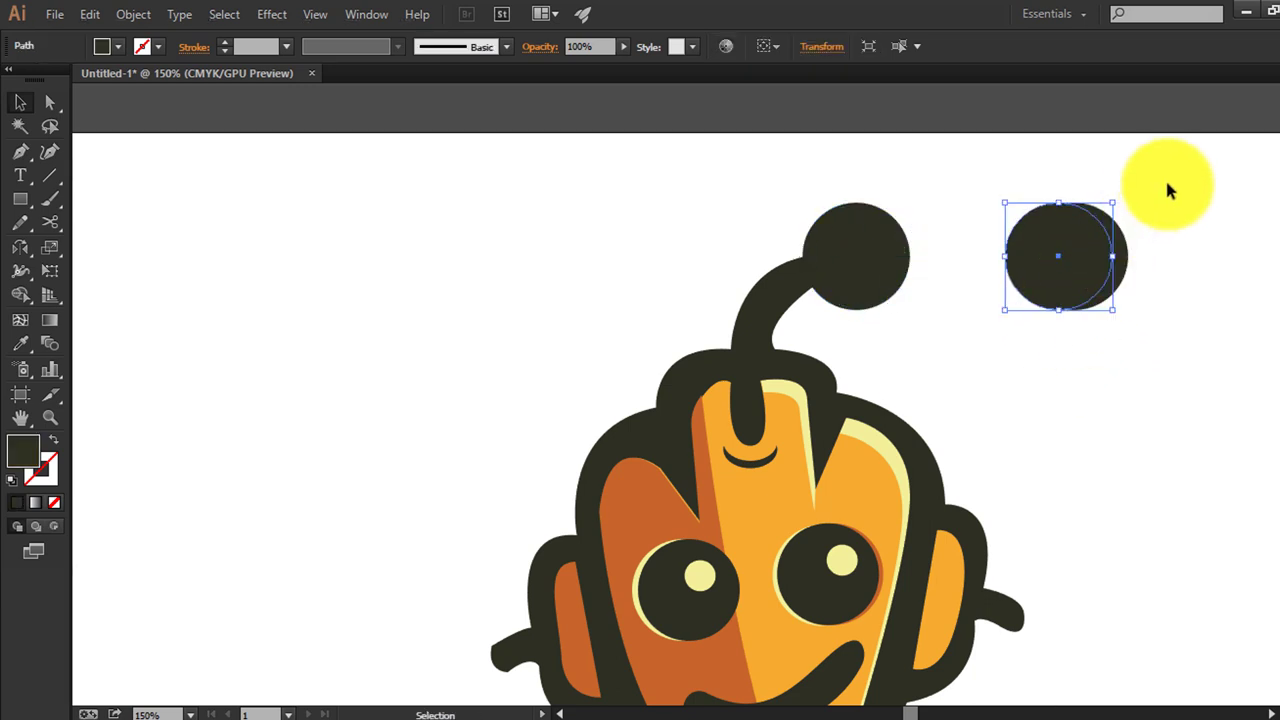
{"action": "left_click", "coordinate": [20, 295]}
{"action": "left_click_drag", "start_coordinate": [1110, 256], "coordinate": [980, 276]}
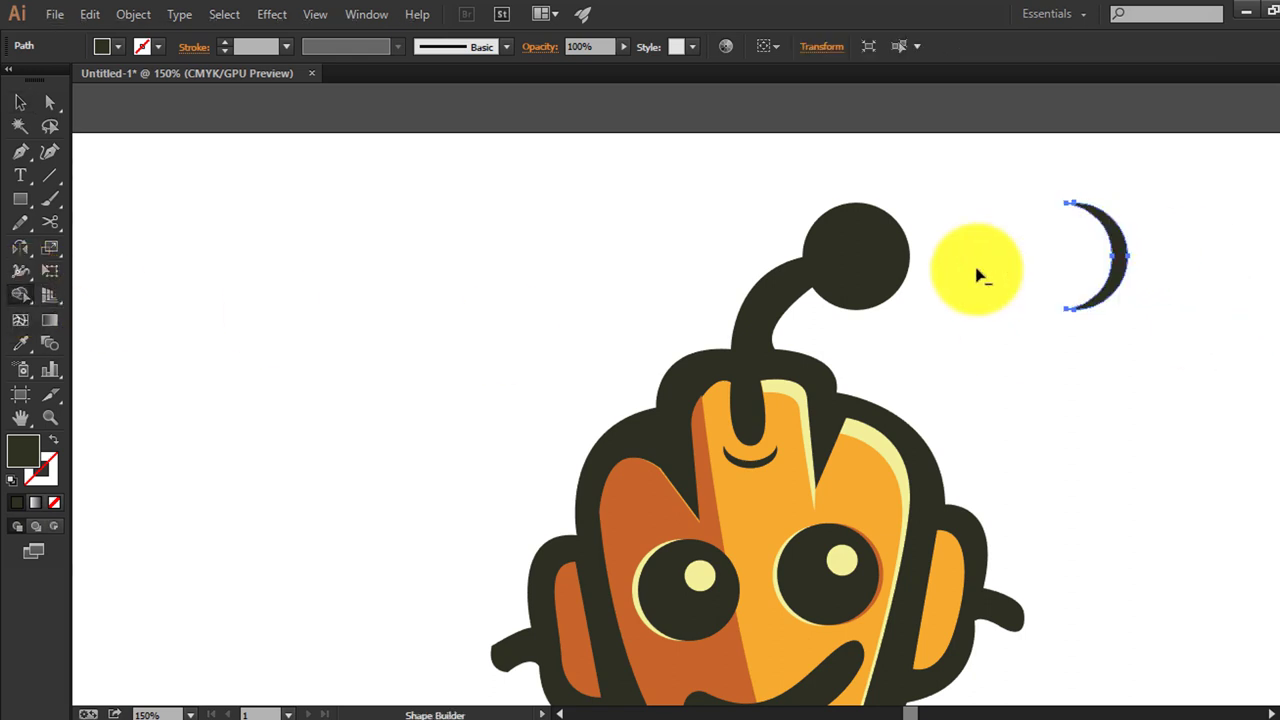
Shrink the pale-yellow crescent and rotate it onto the antenna ball's right rim
{"action": "key", "text": "i"}
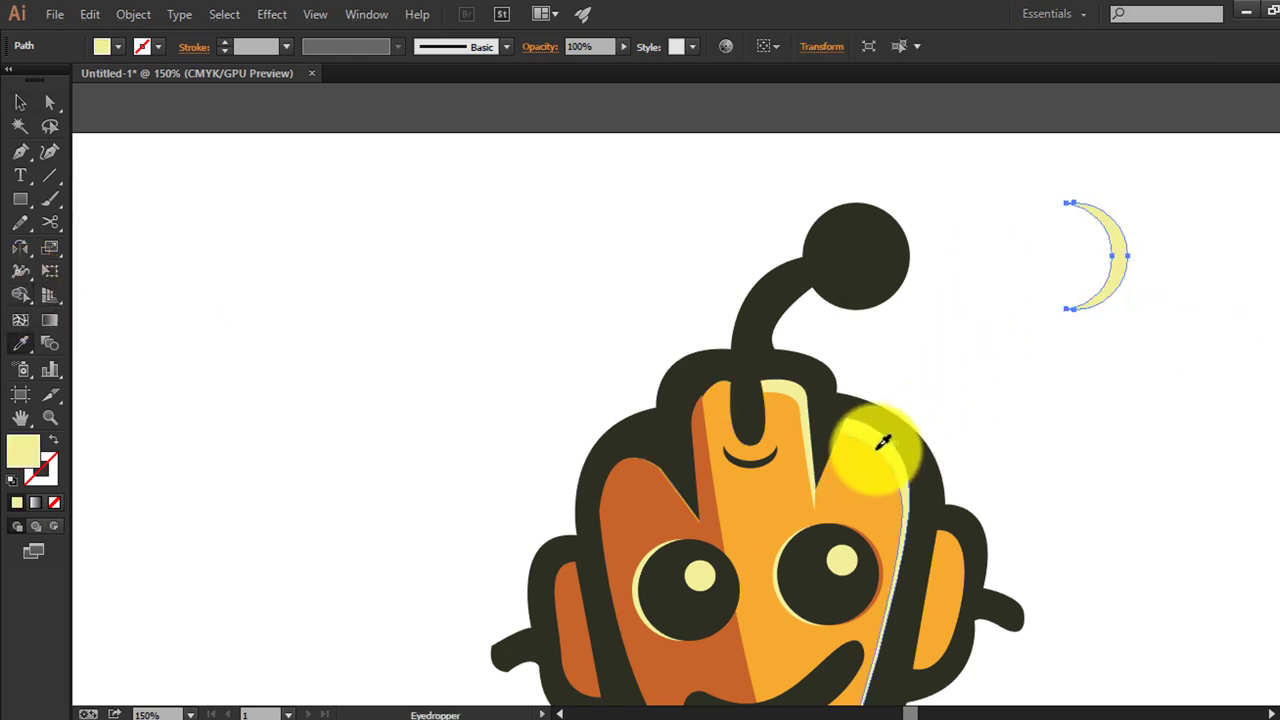
{"action": "key", "text": "v"}
{"action": "left_click", "coordinate": [1117, 232]}
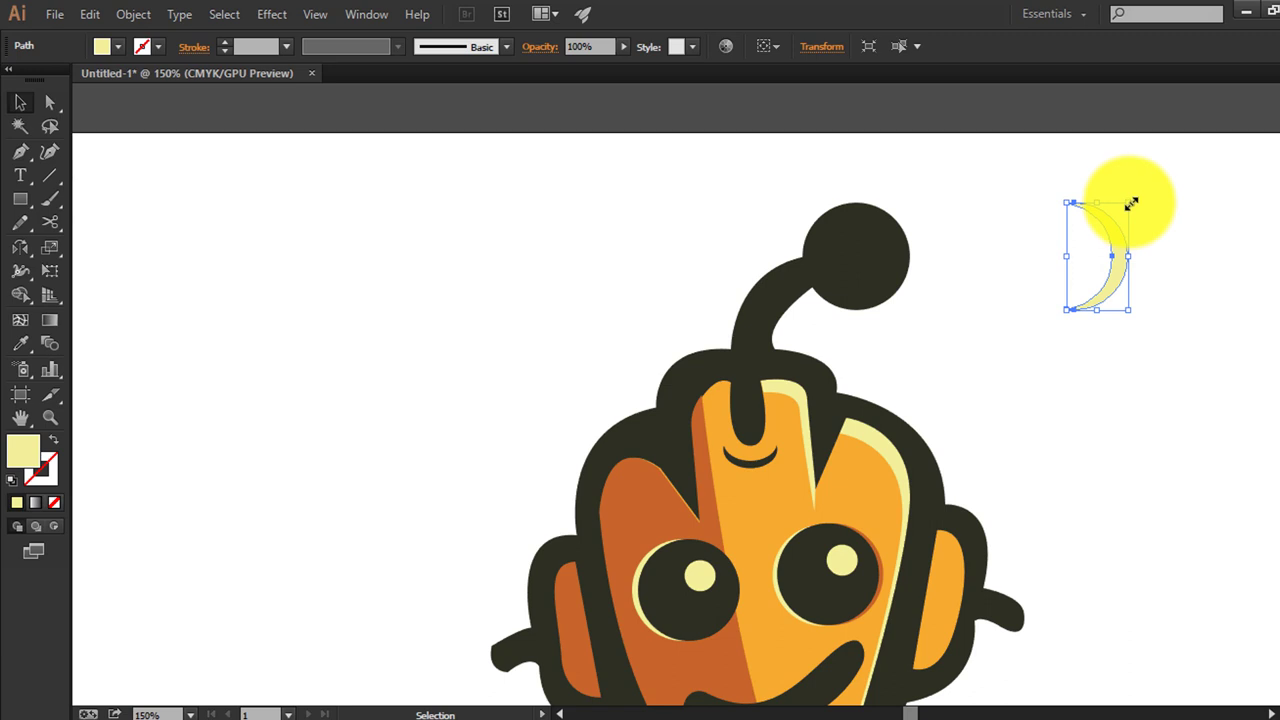
{"action": "left_click_drag", "start_coordinate": [1131, 203], "coordinate": [1116, 217]}
{"action": "mouse_move", "coordinate": [1106, 277]}
{"action": "left_mouse_down"}
{"action": "mouse_move", "coordinate": [917, 256]}
{"action": "mouse_move", "coordinate": [914, 237]}
{"action": "mouse_move", "coordinate": [886, 263]}
{"action": "mouse_move", "coordinate": [910, 288]}
{"action": "left_mouse_up"}
{"action": "left_click", "coordinate": [914, 275]}
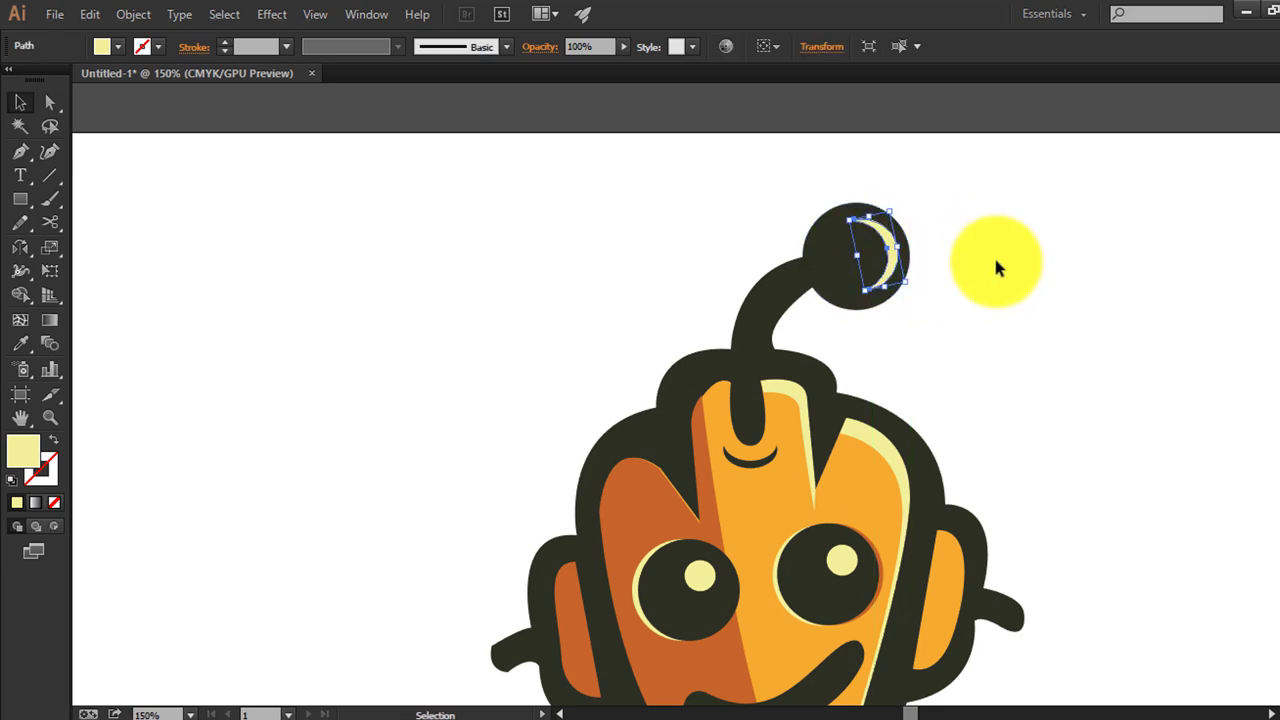
{"action": "left_click", "coordinate": [1025, 316]}
{"action": "key", "text": "ctrl+0"}
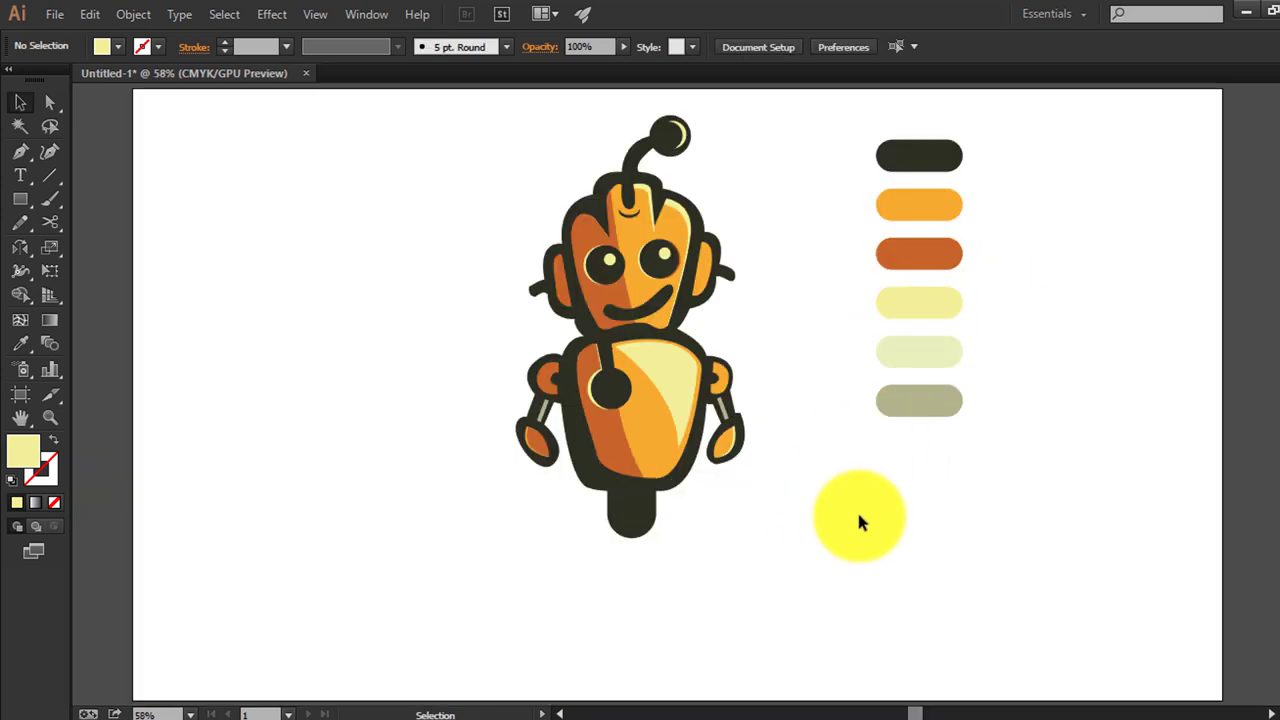
Zoom in on the shoulders and select each shoulder piece to inspect it
{"action": "scroll", "coordinate": [858, 520], "scroll_direction": "up", "scroll_amount": 1}
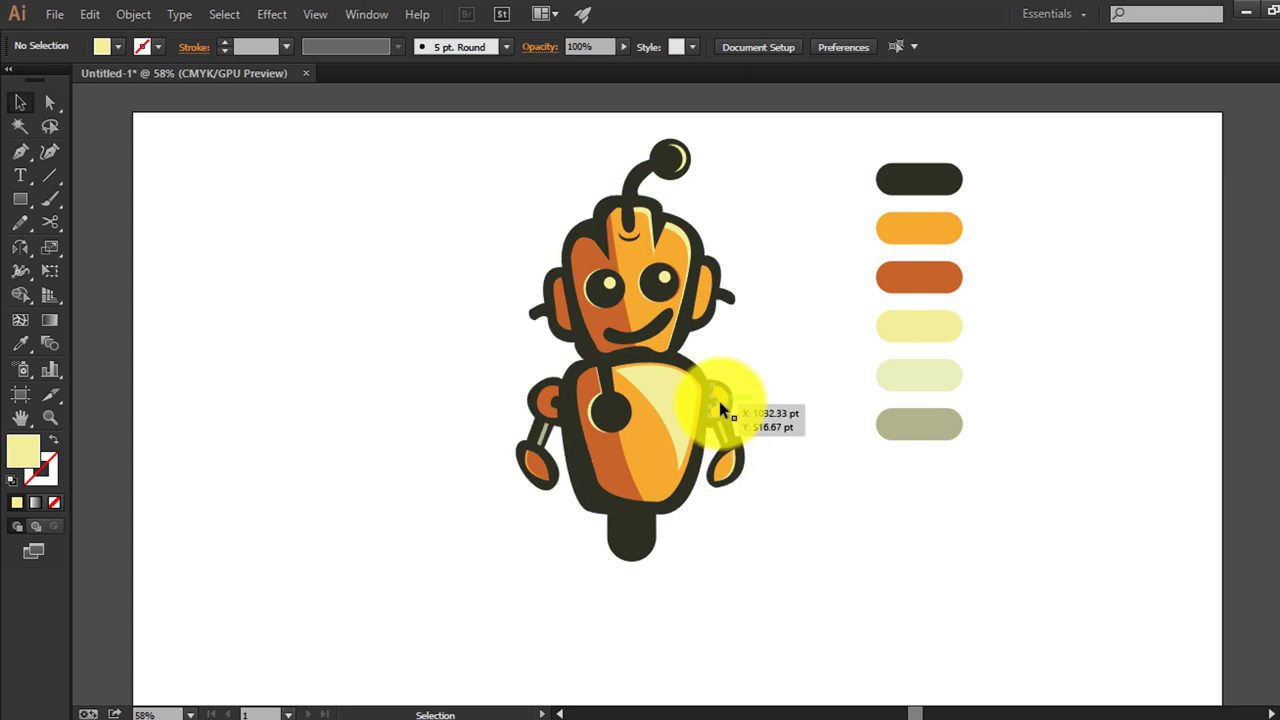
{"action": "left_click_drag", "start_coordinate": [733, 415], "coordinate": [719, 401]}
{"action": "key", "text": "ctrl+equal"}
{"action": "key", "text": "ctrl+equal"}
{"action": "key", "text": "ctrl+equal"}
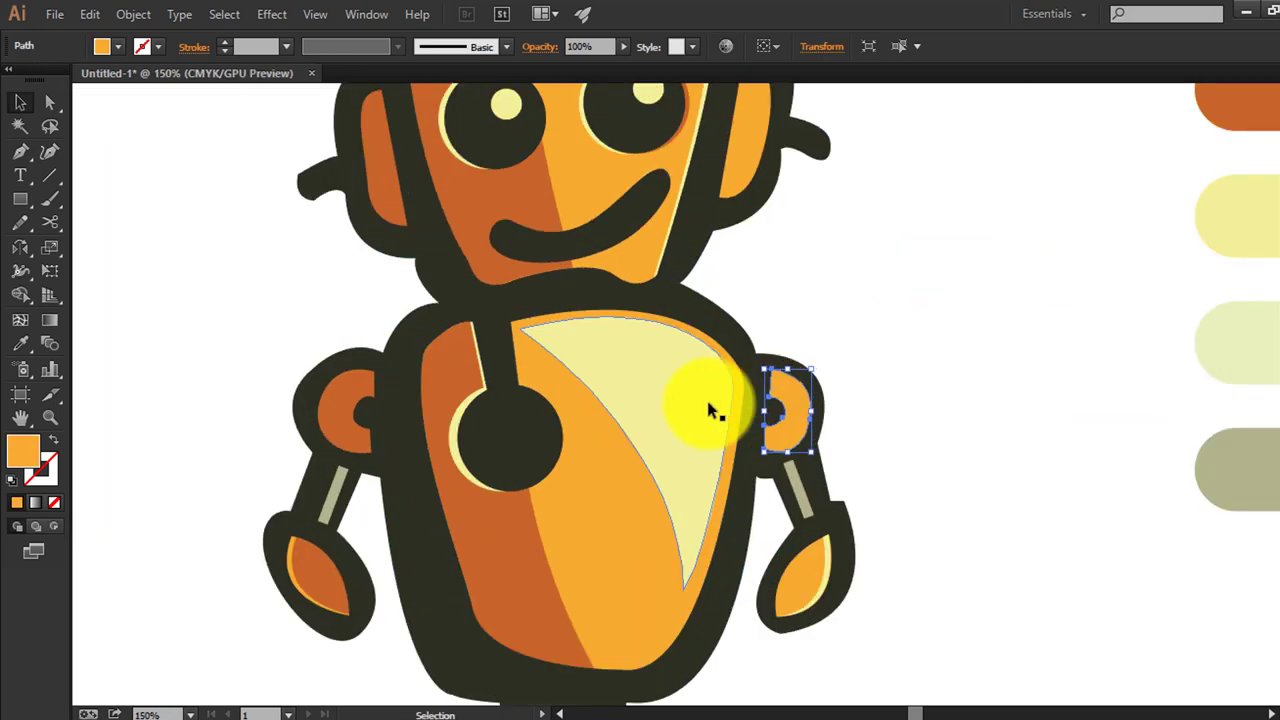
{"action": "left_click", "coordinate": [292, 376]}
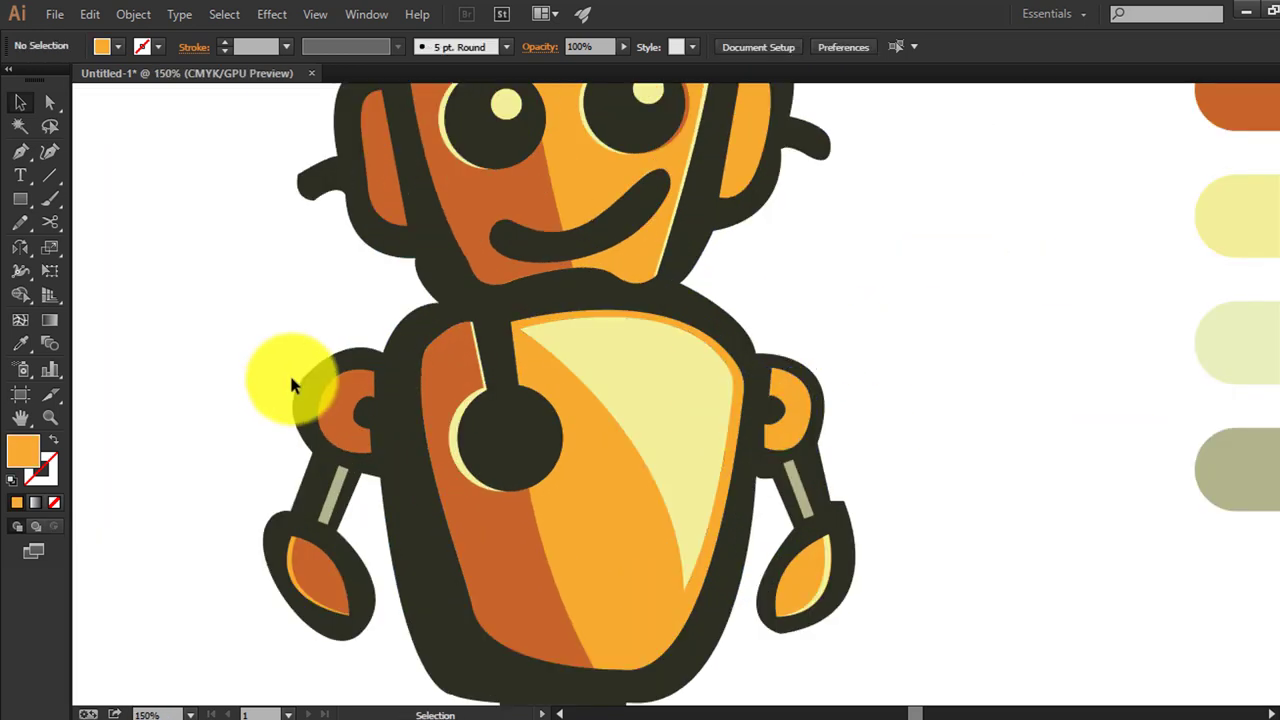
{"action": "left_click", "coordinate": [335, 400]}
{"action": "left_click", "coordinate": [289, 368]}
{"action": "key", "text": "ctrl+a"}
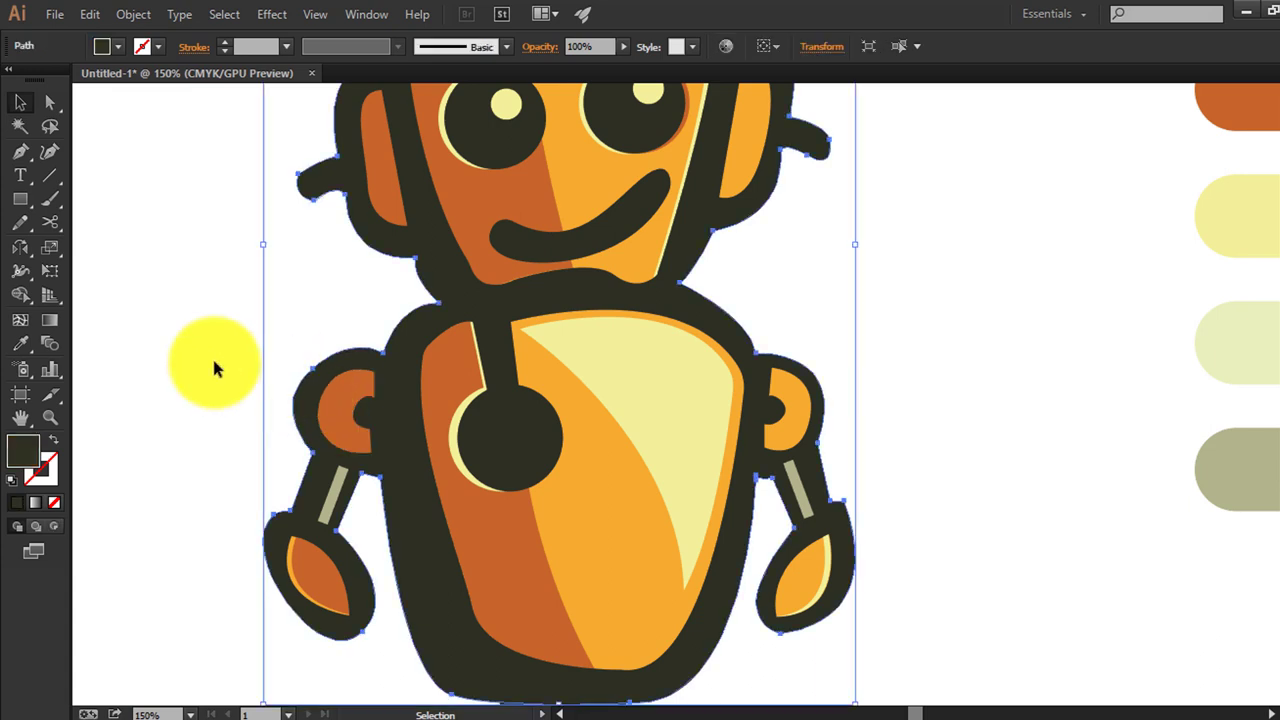
{"action": "left_click", "coordinate": [21, 223]}
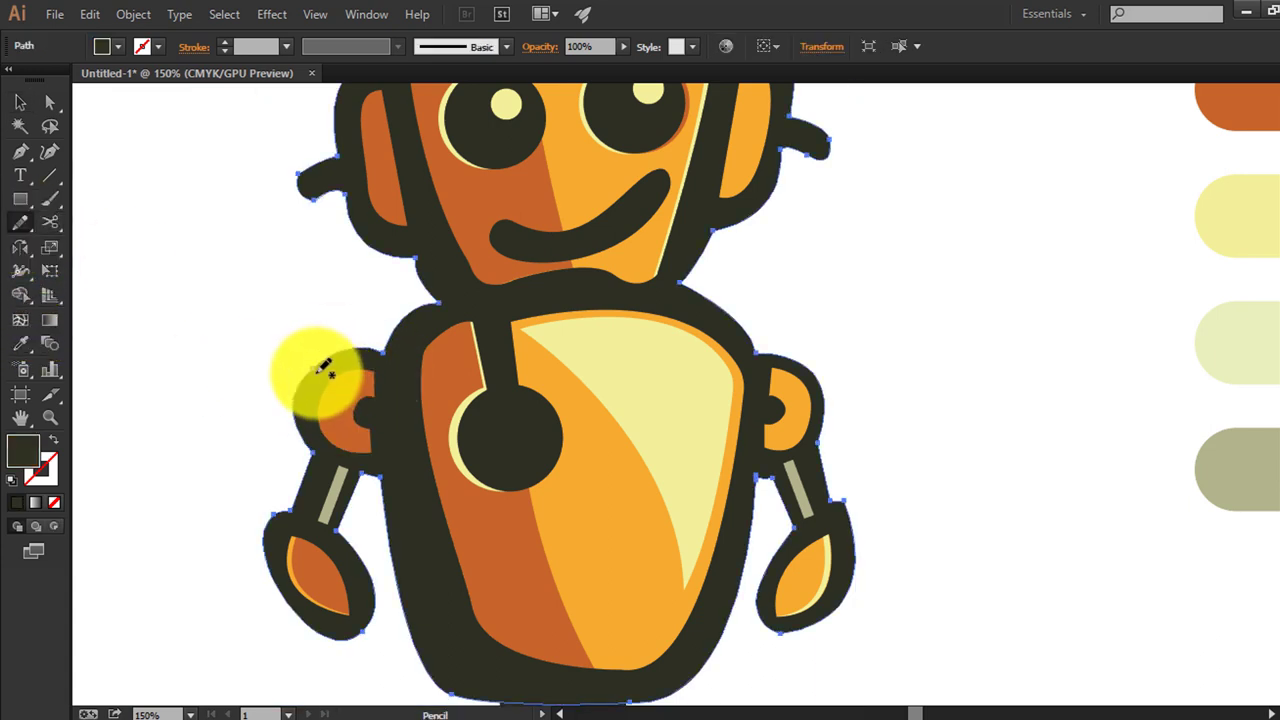
{"action": "key", "text": "ctrl"}
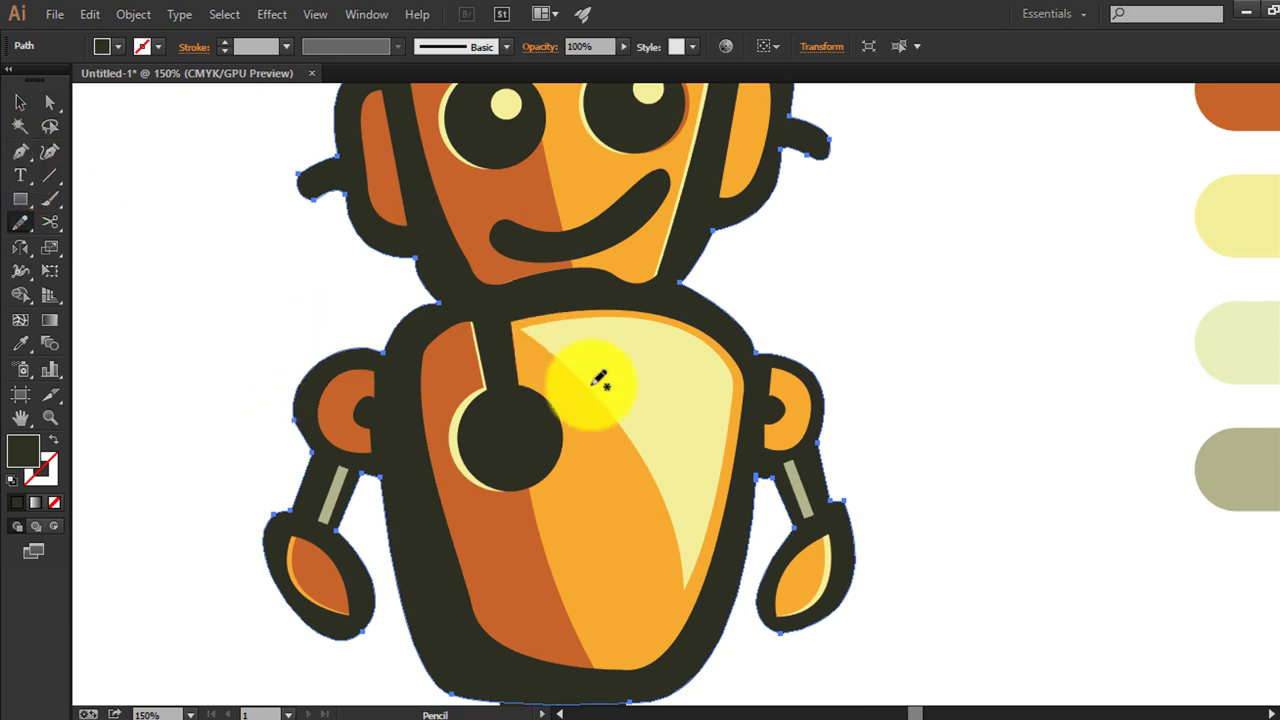
{"action": "left_click", "coordinate": [20, 102]}
{"action": "left_click", "coordinate": [338, 413]}
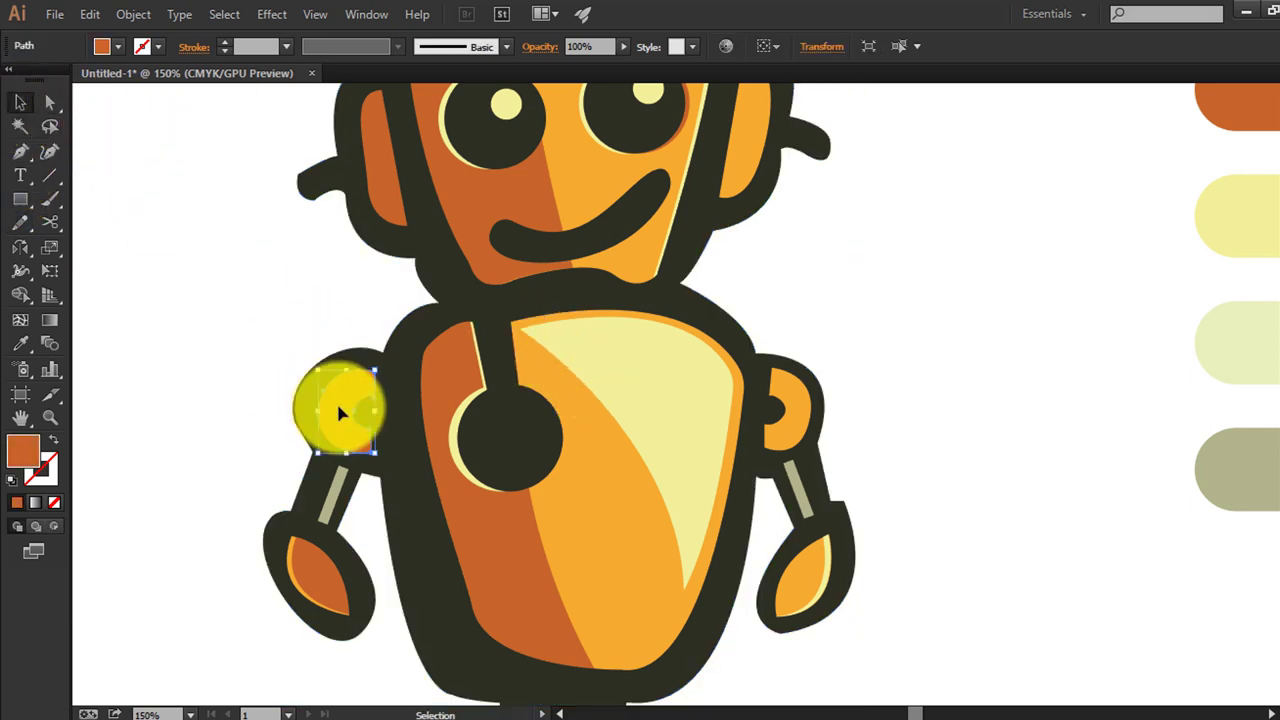
{"action": "left_click", "coordinate": [938, 497]}
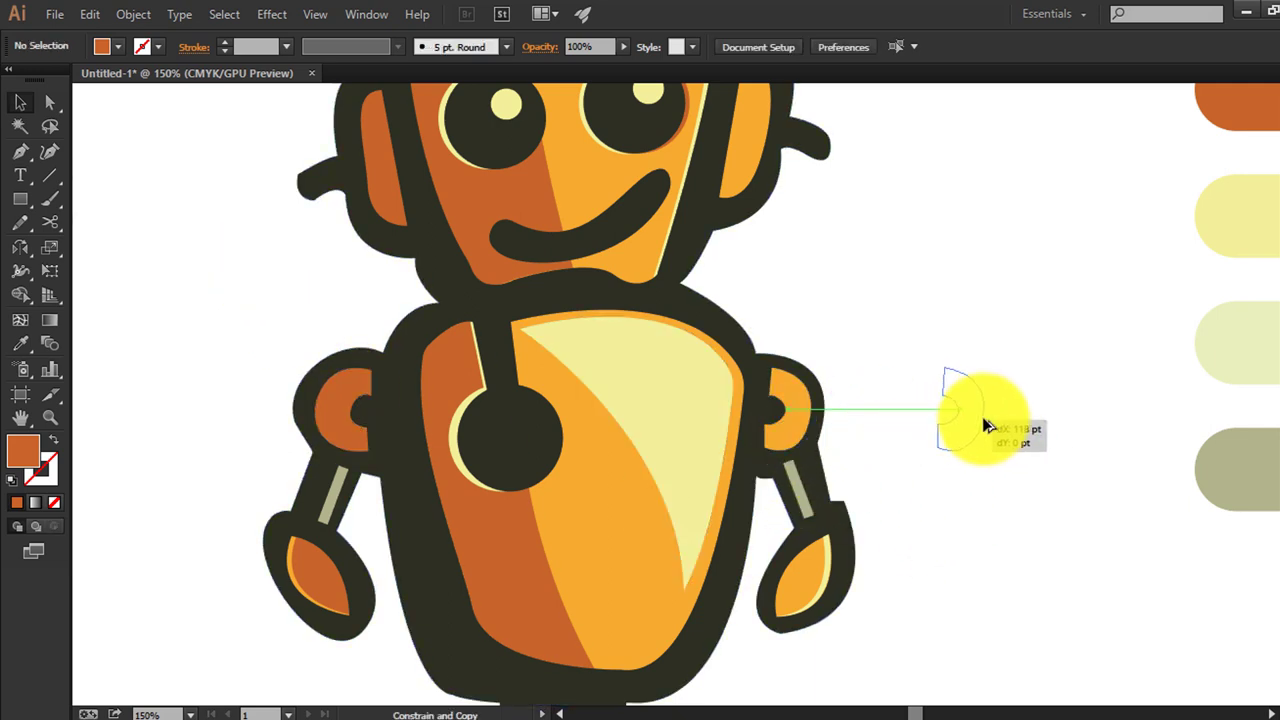
Copy the right shoulder piece, trim it to a thin crescent, and fill it pale yellow
{"action": "mouse_move", "coordinate": [800, 435]}
{"action": "left_mouse_down"}
{"action": "mouse_move", "coordinate": [981, 412]}
{"action": "mouse_move", "coordinate": [980, 428]}
{"action": "left_mouse_up"}
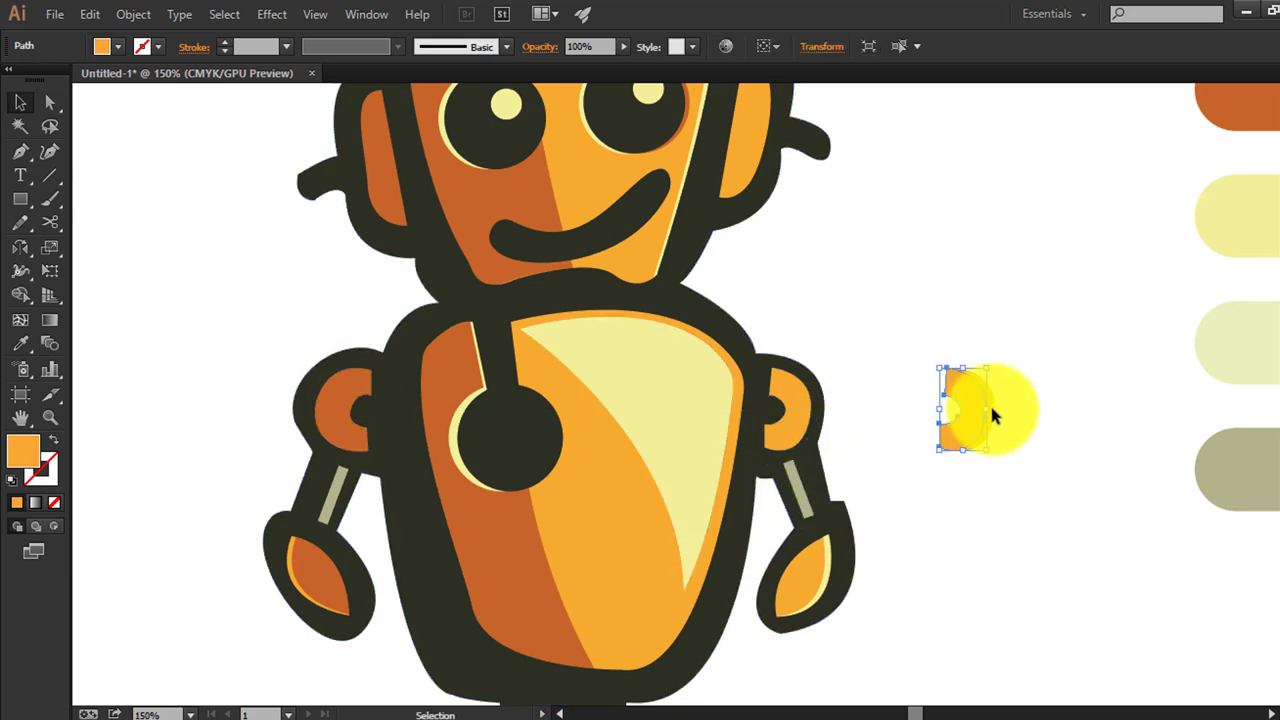
{"action": "left_click", "coordinate": [20, 294]}
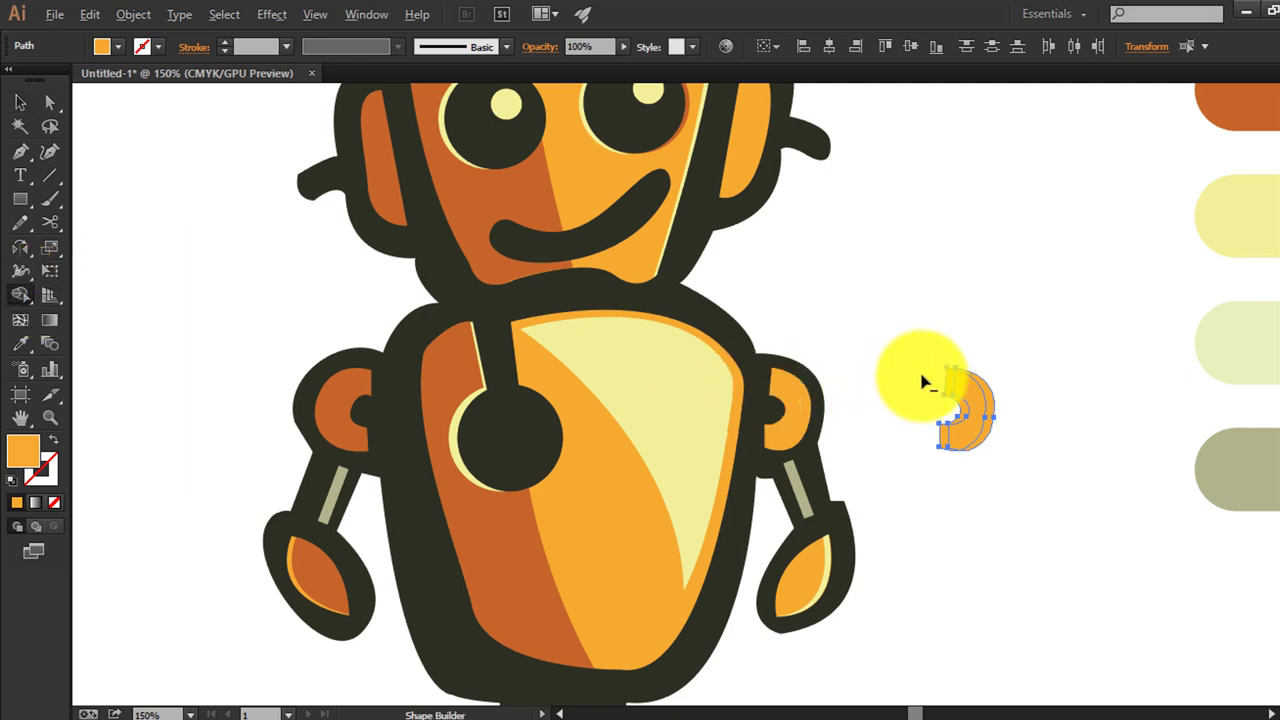
{"action": "left_click", "coordinate": [960, 395], "text": "alt"}
{"action": "key", "text": "i"}
{"action": "left_click", "coordinate": [695, 365]}
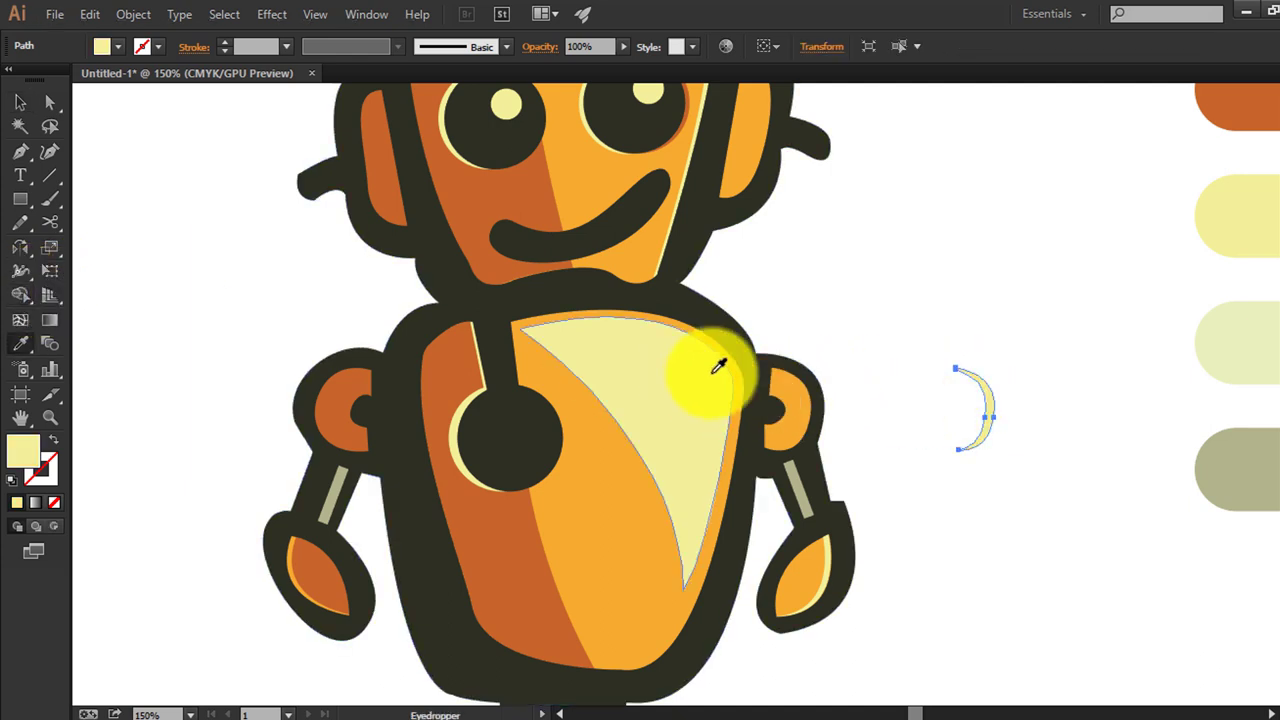
Position the pale-yellow crescent on the right shoulder's rim
{"action": "key", "text": "n"}
{"action": "key", "text": "v"}
{"action": "mouse_move", "coordinate": [985, 400]}
{"action": "left_mouse_down"}
{"action": "mouse_move", "coordinate": [897, 388]}
{"action": "mouse_move", "coordinate": [903, 357]}
{"action": "left_mouse_up"}
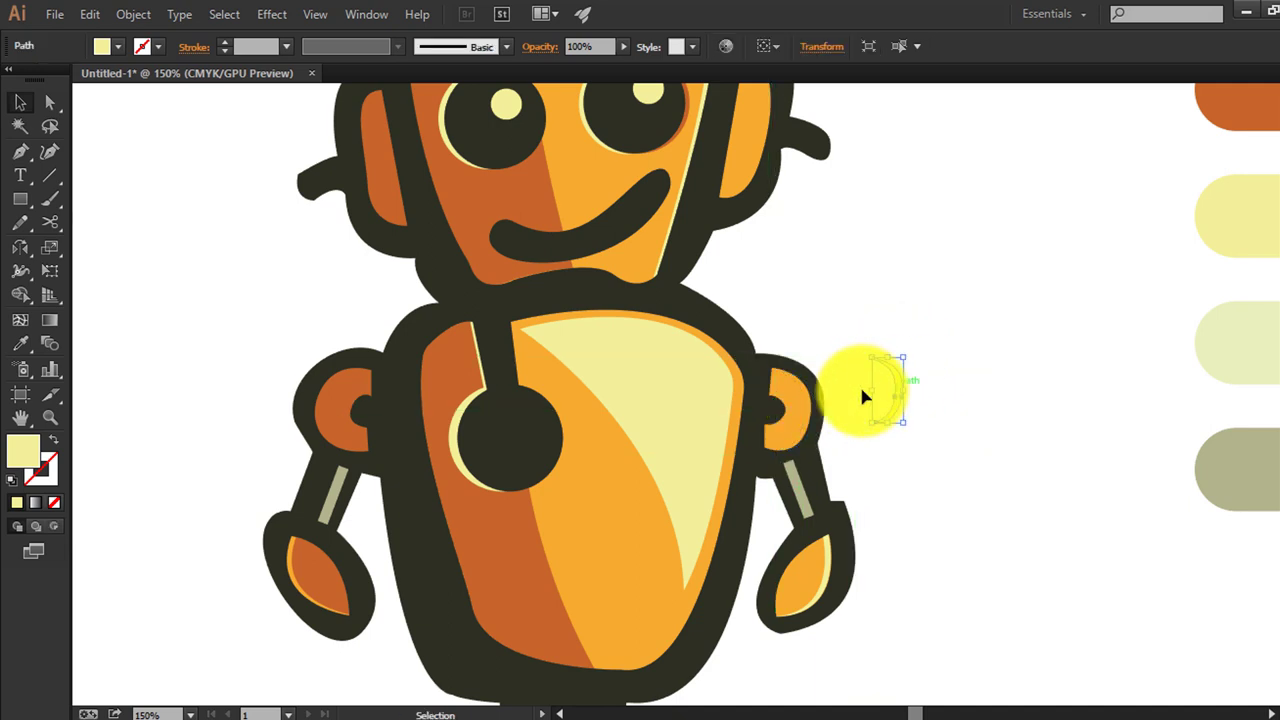
{"action": "left_click_drag", "start_coordinate": [805, 396], "coordinate": [801, 400]}
{"action": "left_click", "coordinate": [850, 466]}
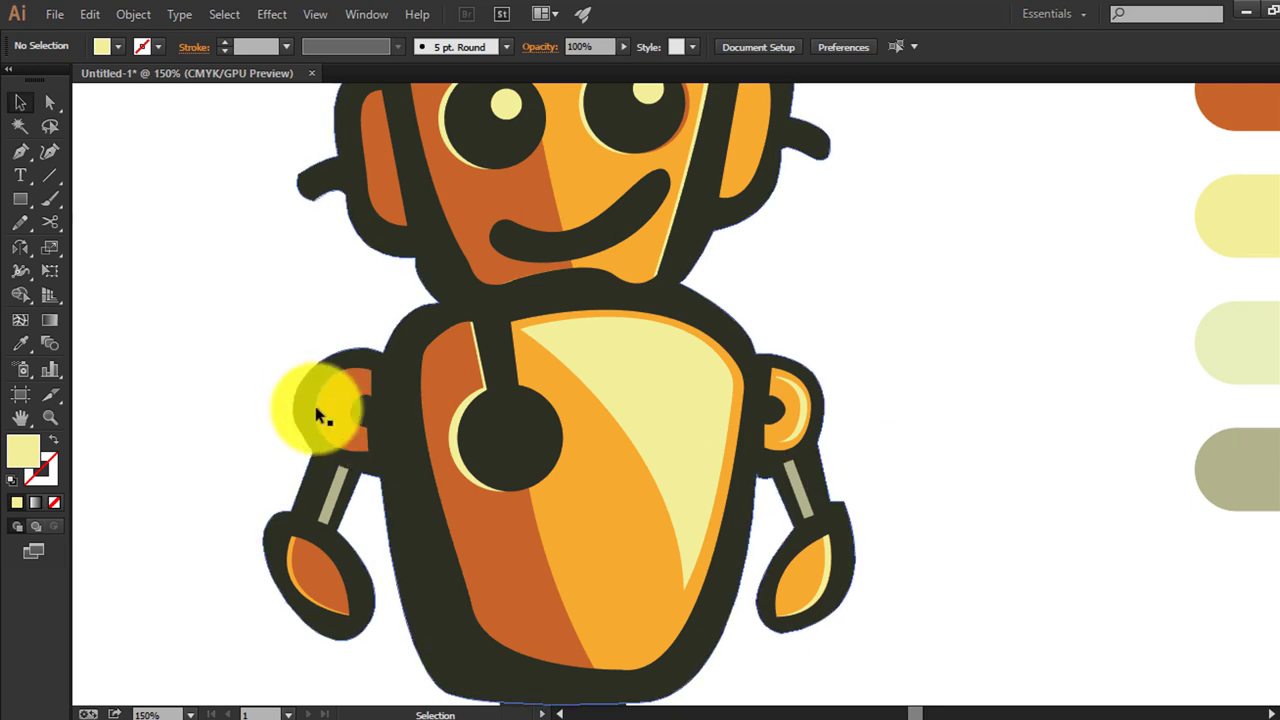
Copy the left shoulder piece, trim it to a thin crescent, and fill it light orange
{"action": "mouse_move", "coordinate": [339, 417]}
{"action": "left_mouse_down"}
{"action": "mouse_move", "coordinate": [170, 289]}
{"action": "mouse_move", "coordinate": [176, 304]}
{"action": "mouse_move", "coordinate": [220, 296]}
{"action": "left_mouse_up"}
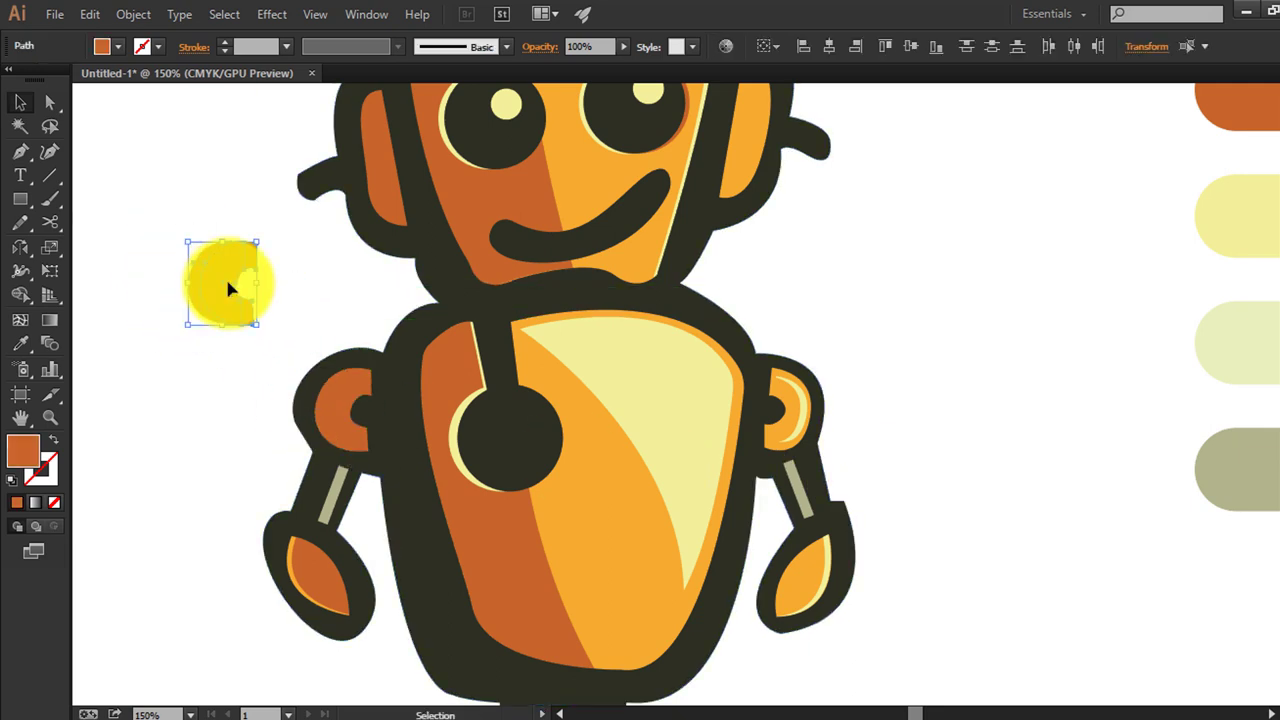
{"action": "left_click", "coordinate": [20, 294]}
{"action": "left_click", "coordinate": [225, 278], "text": "alt"}
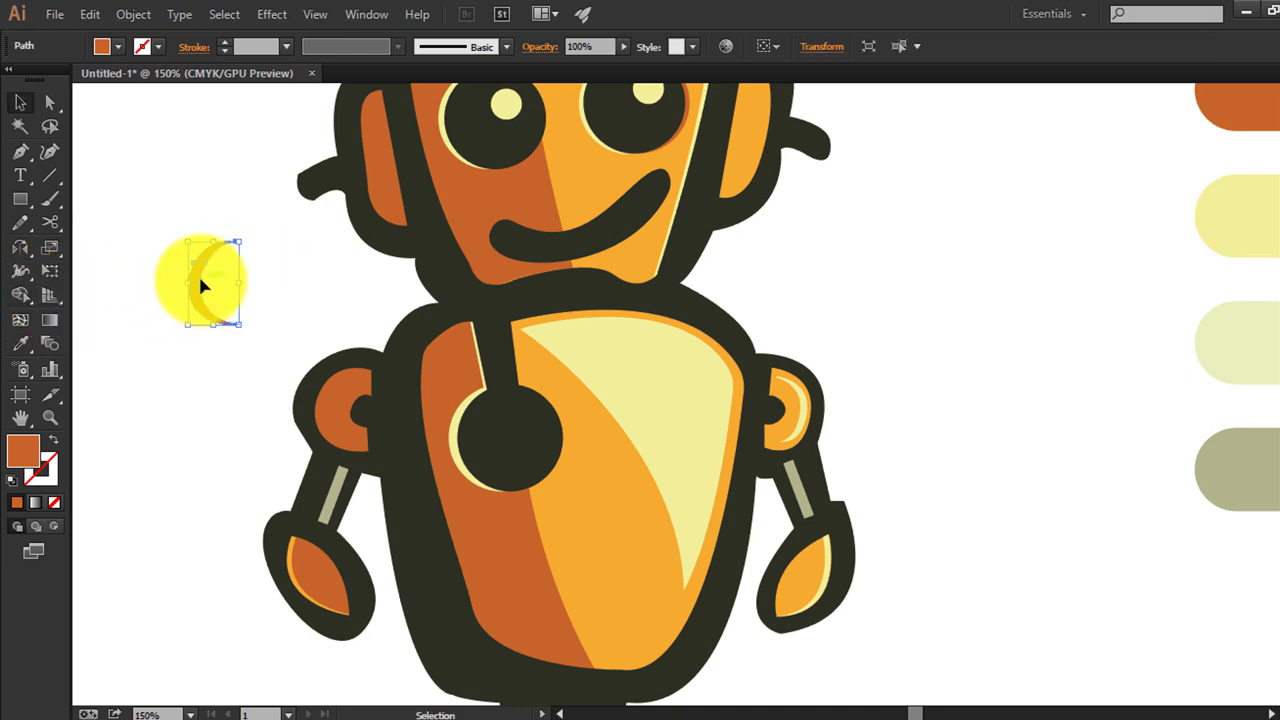
{"action": "key", "text": "i"}
{"action": "left_click", "coordinate": [612, 535]}
Fit the light-orange crescent onto the left shoulder's rim
{"action": "key", "text": "v"}
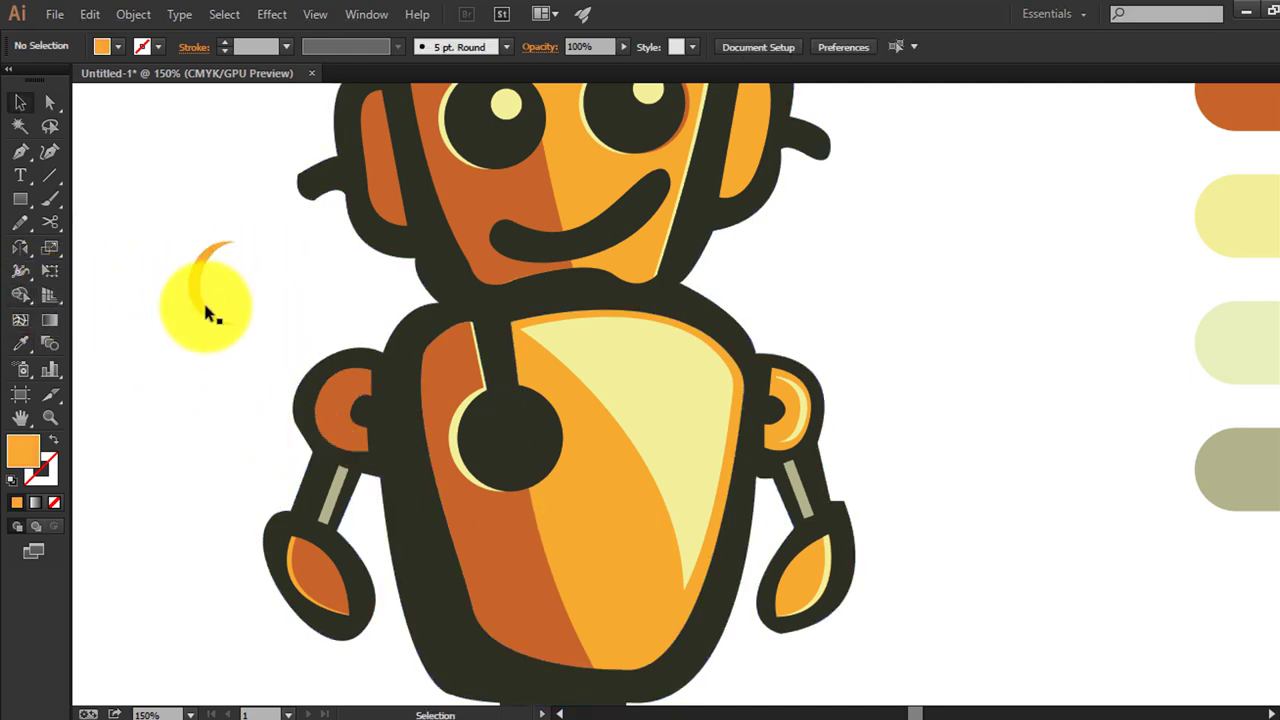
{"action": "mouse_move", "coordinate": [203, 299]}
{"action": "left_mouse_down"}
{"action": "mouse_move", "coordinate": [335, 428]}
{"action": "mouse_move", "coordinate": [340, 412]}
{"action": "left_mouse_up"}
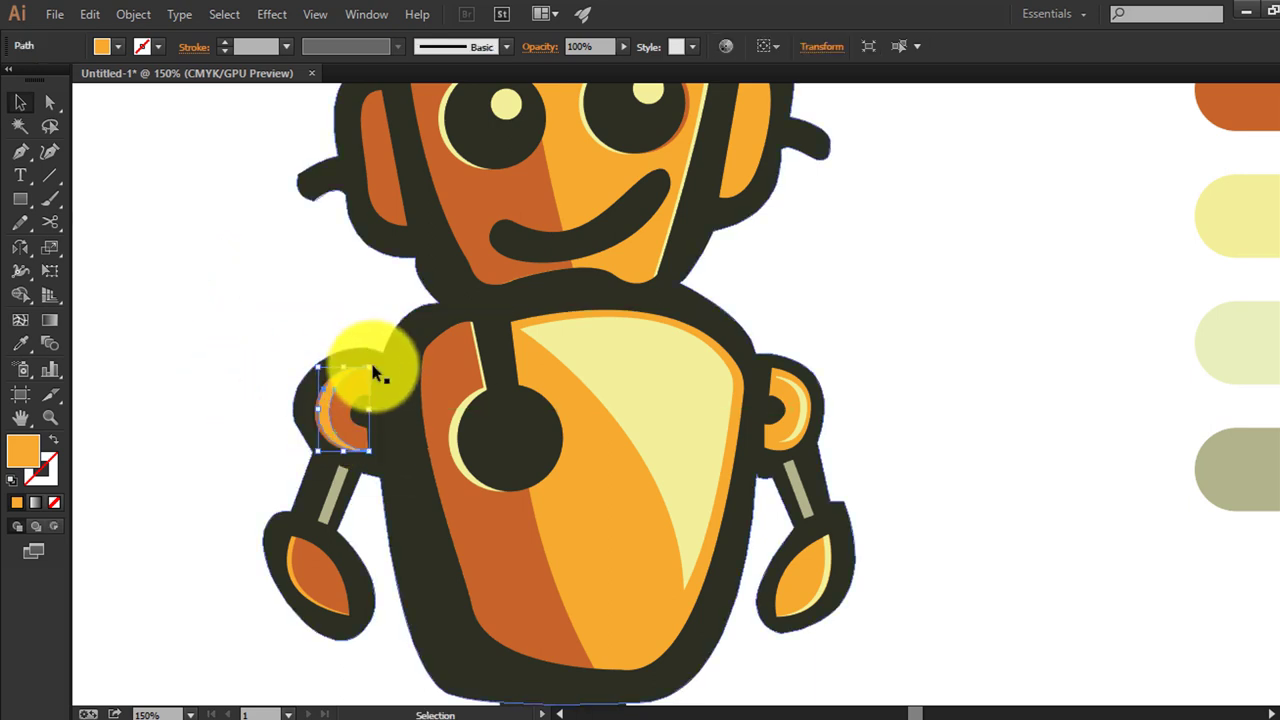
{"action": "left_click_drag", "start_coordinate": [372, 372], "coordinate": [366, 380]}
{"action": "left_click", "coordinate": [256, 310]}
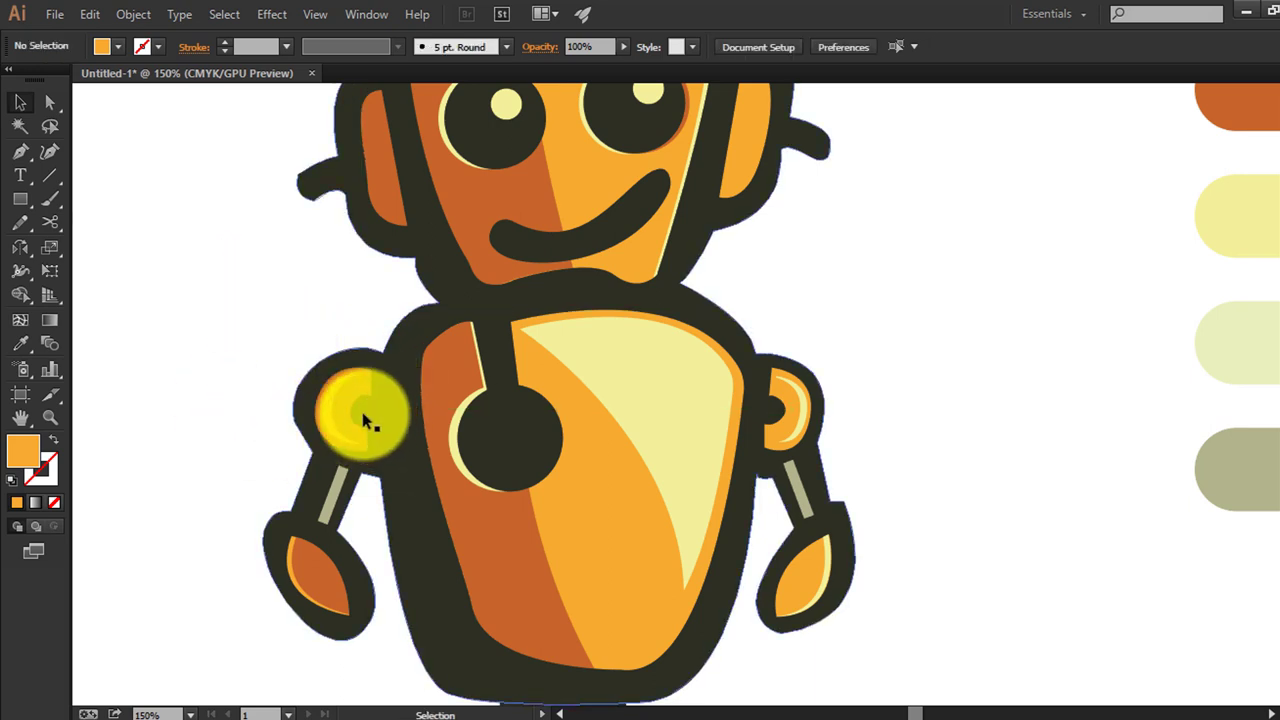
{"action": "left_click", "coordinate": [328, 416]}
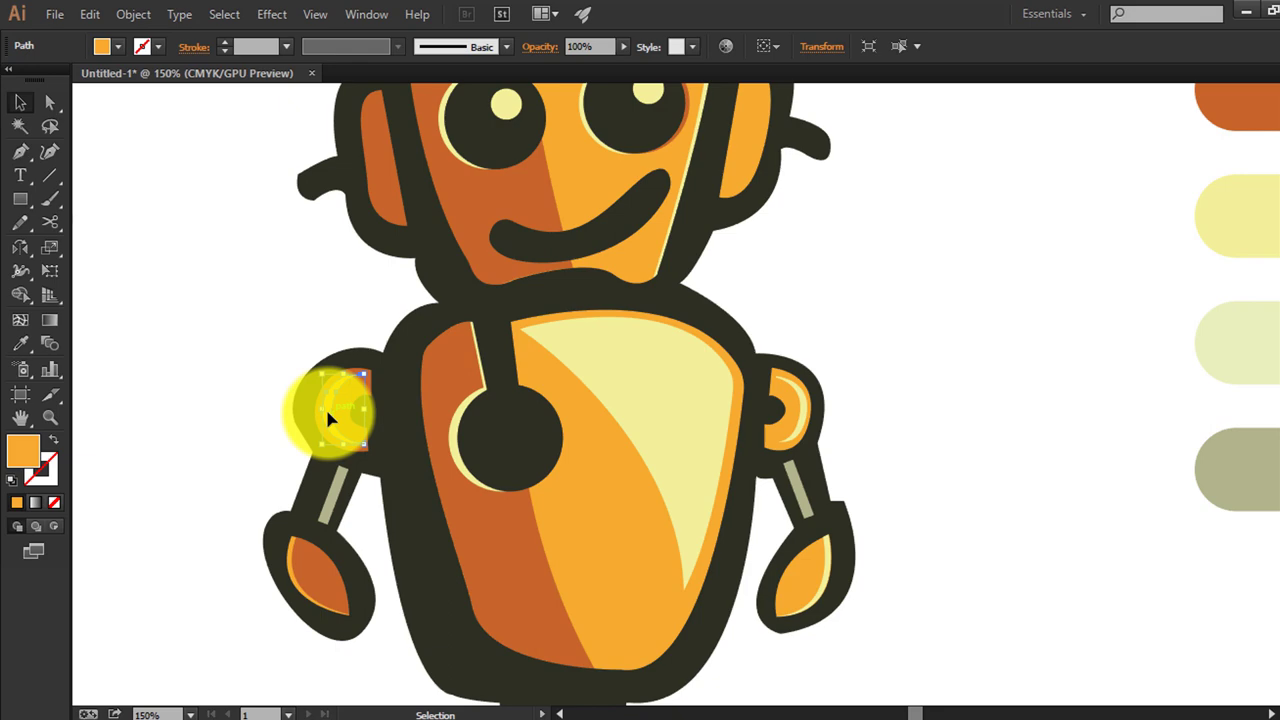
Select the robot's dark outline and pull an anchor beside the right ear outward
{"action": "left_click", "coordinate": [963, 399]}
{"action": "scroll", "coordinate": [883, 419], "scroll_direction": "up", "scroll_amount": 2}
{"action": "scroll", "coordinate": [858, 427], "scroll_direction": "up", "scroll_amount": 3}
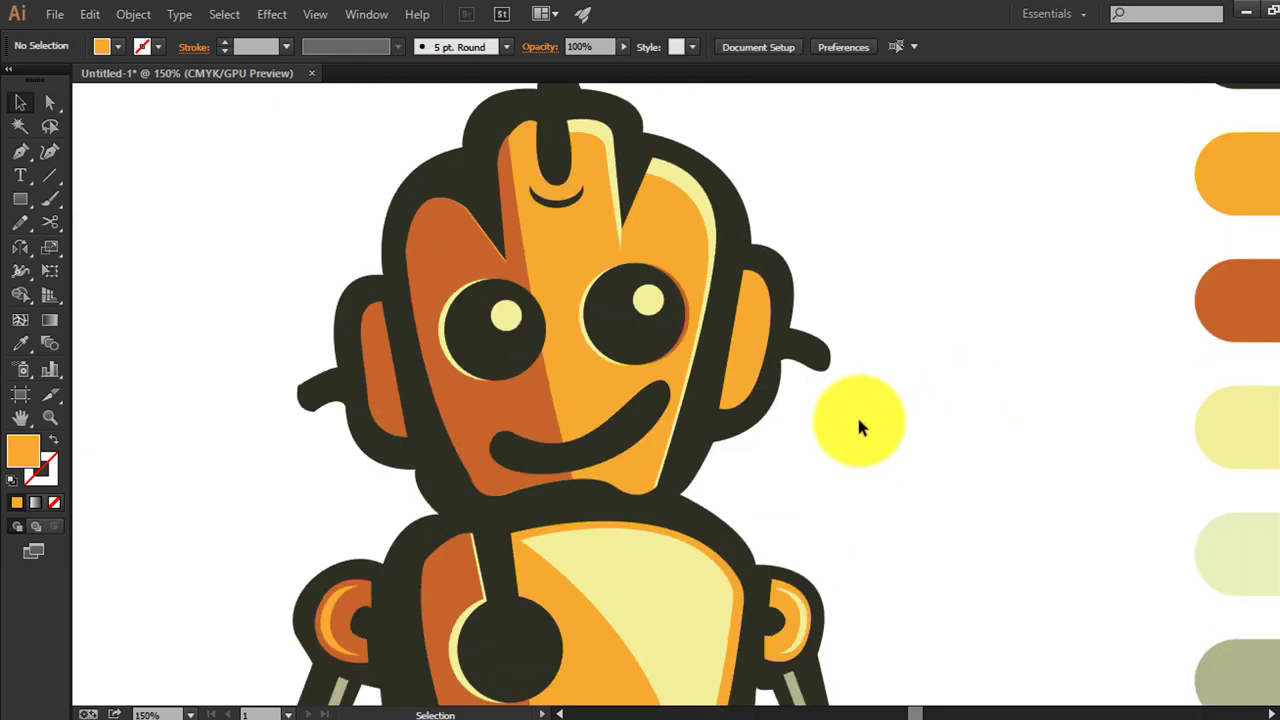
{"action": "scroll", "coordinate": [850, 415], "scroll_direction": "up", "scroll_amount": 2}
{"action": "scroll", "coordinate": [843, 408], "scroll_direction": "down", "scroll_amount": 3}
{"action": "scroll", "coordinate": [810, 395], "scroll_direction": "up", "scroll_amount": 1}
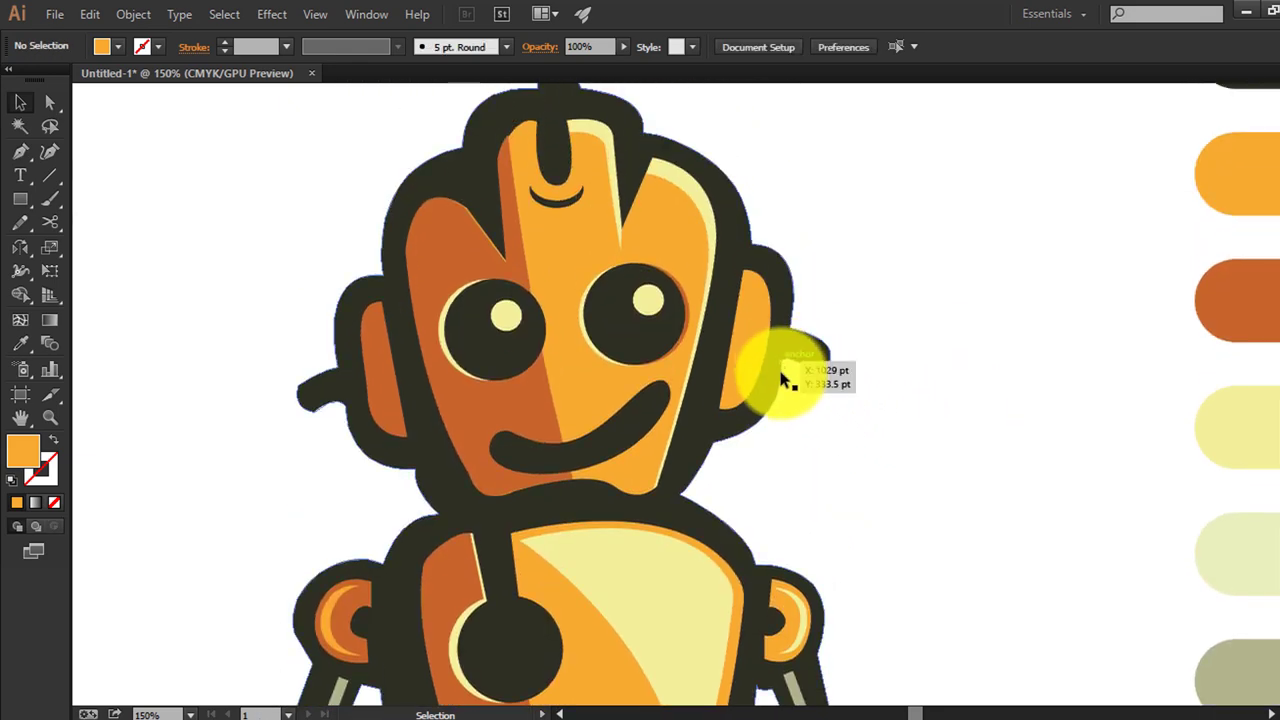
{"action": "left_click", "coordinate": [784, 376]}
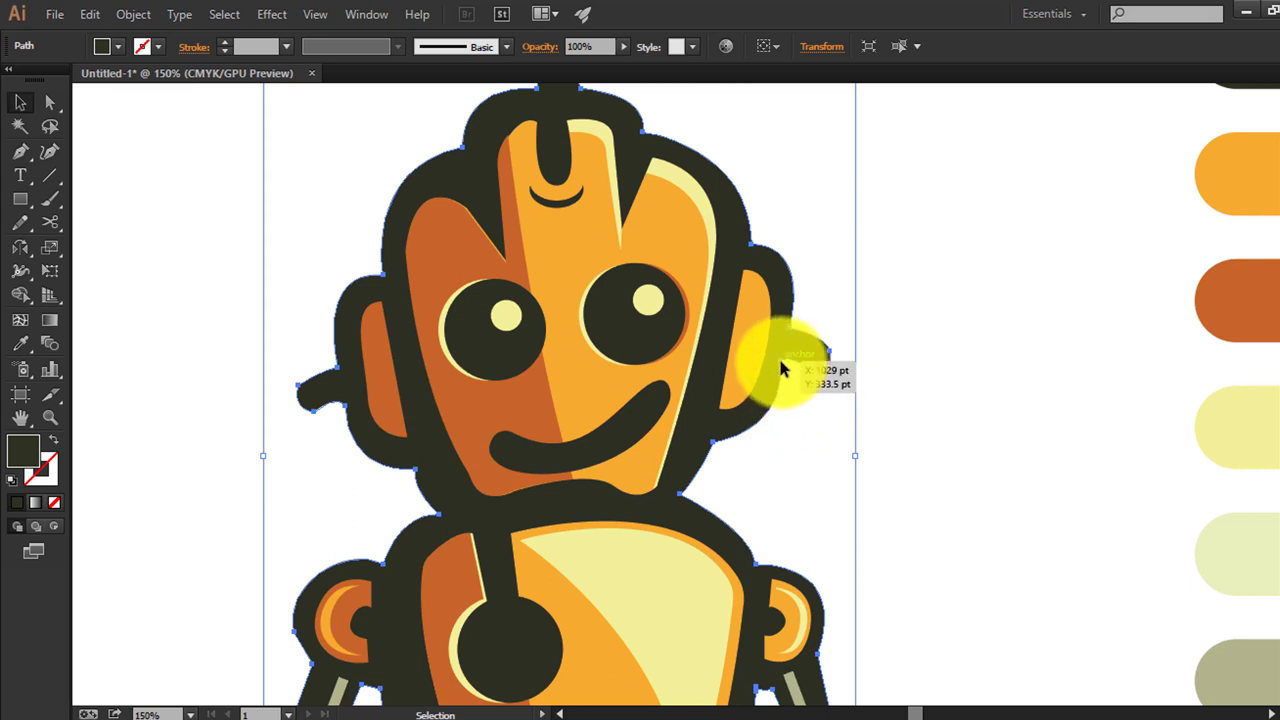
{"action": "left_click_drag", "start_coordinate": [784, 370], "coordinate": [833, 400]}
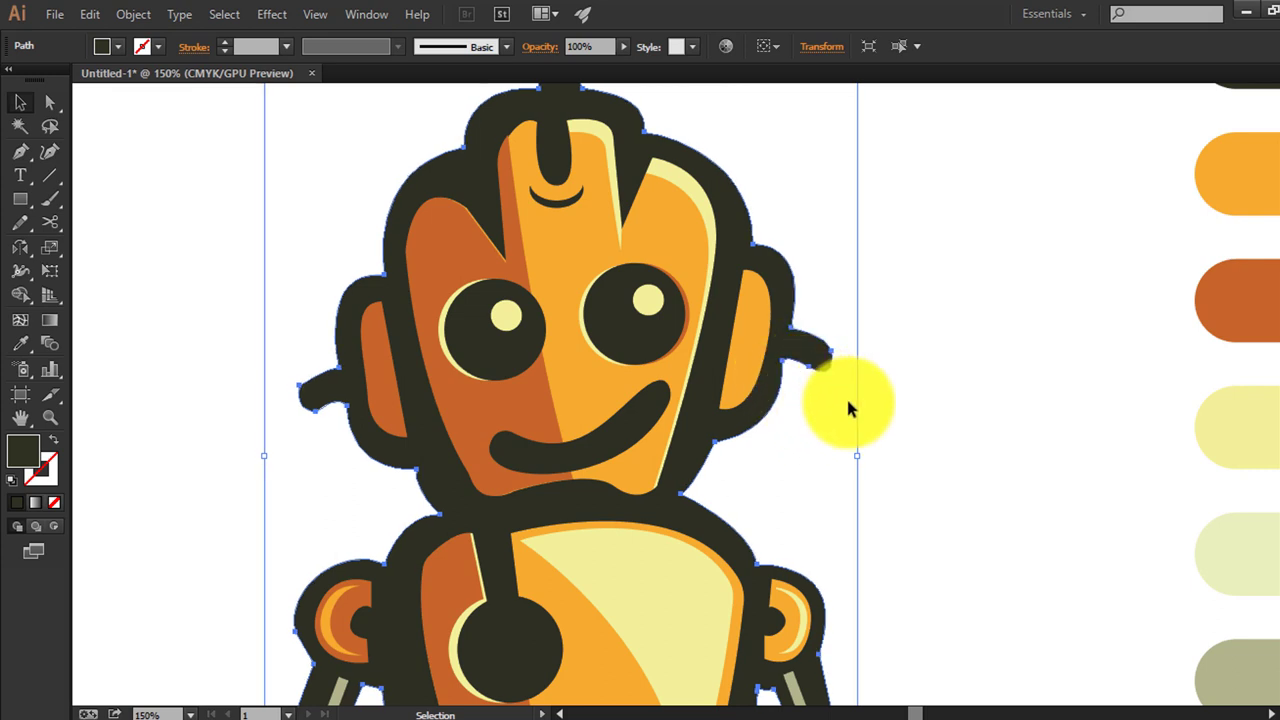
Direct-select the right ear spike's anchors and drag them into a smoother, rounded stub
{"action": "left_click", "coordinate": [845, 396]}
{"action": "left_click", "coordinate": [782, 362]}
{"action": "left_click", "coordinate": [50, 102]}
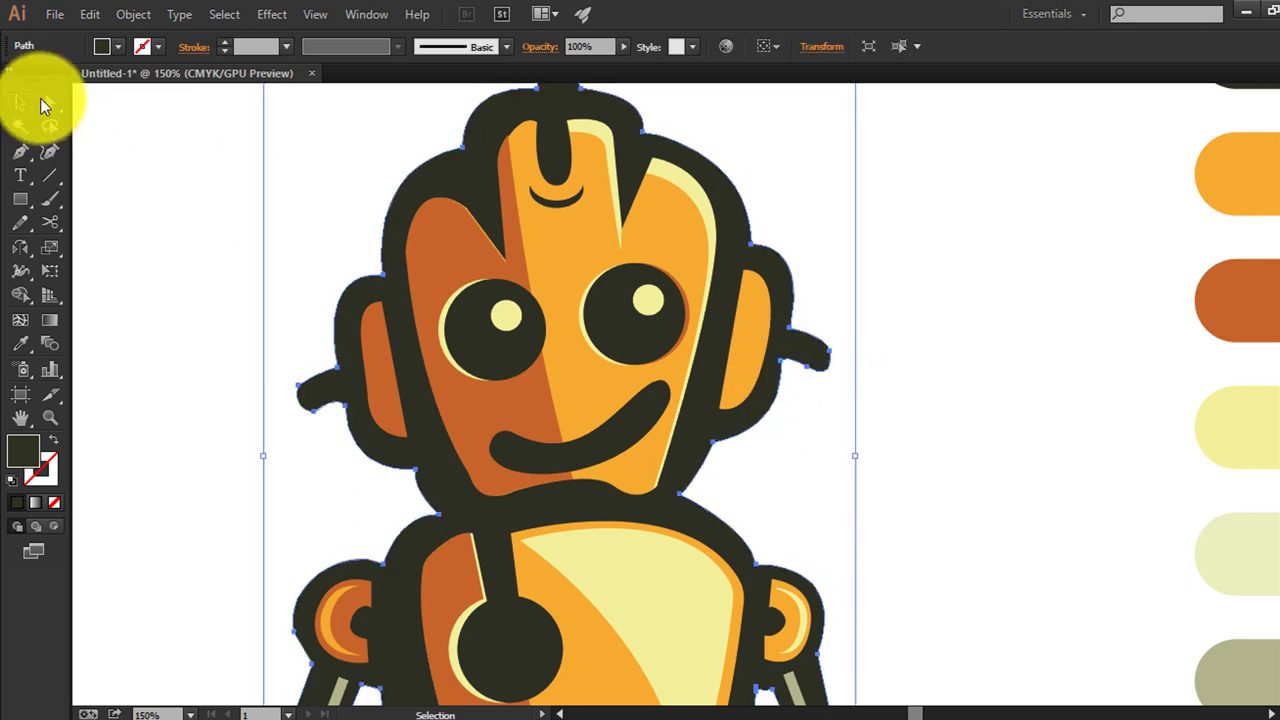
{"action": "left_click", "coordinate": [782, 368]}
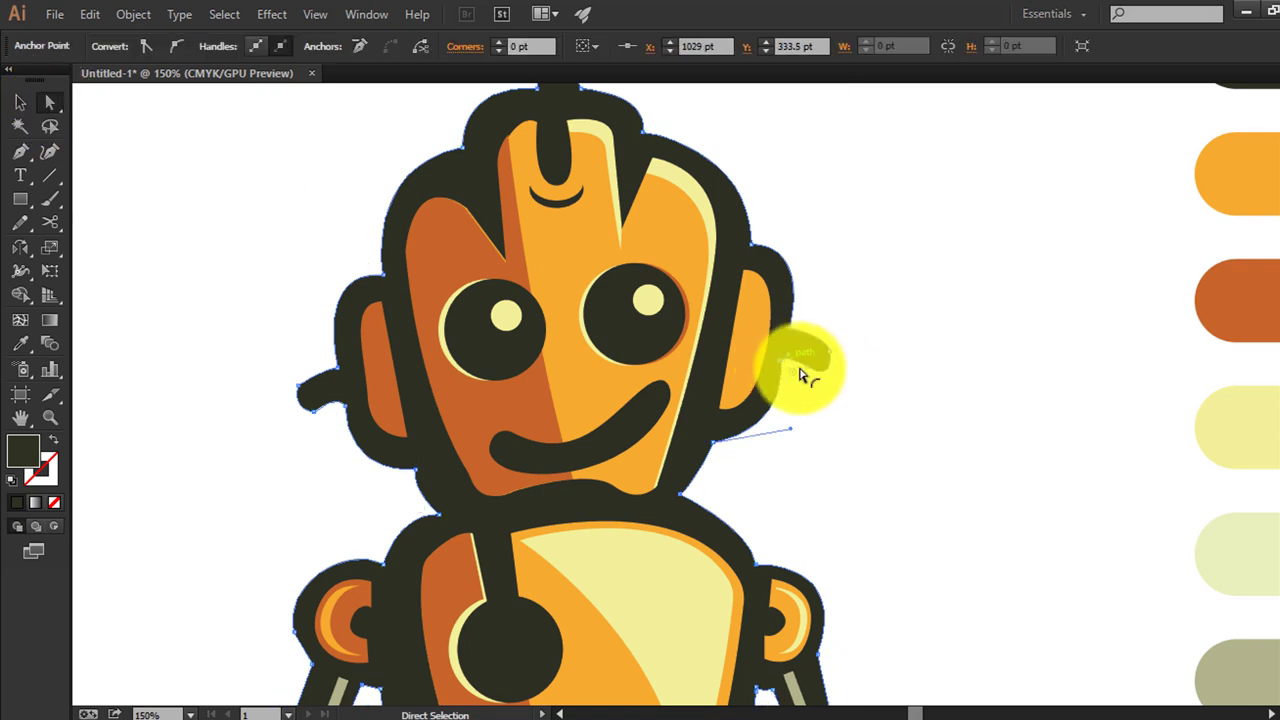
{"action": "left_click", "coordinate": [930, 484]}
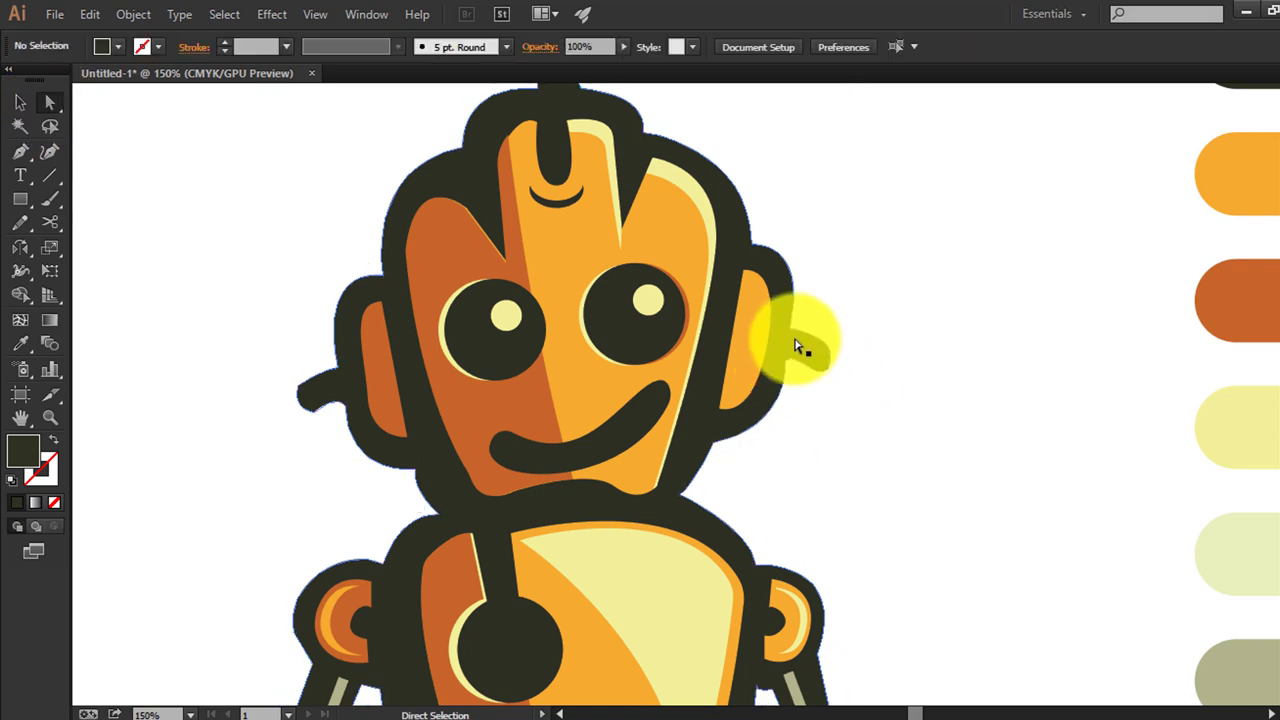
{"action": "left_click", "coordinate": [788, 340]}
{"action": "left_click_drag", "start_coordinate": [793, 338], "coordinate": [843, 345]}
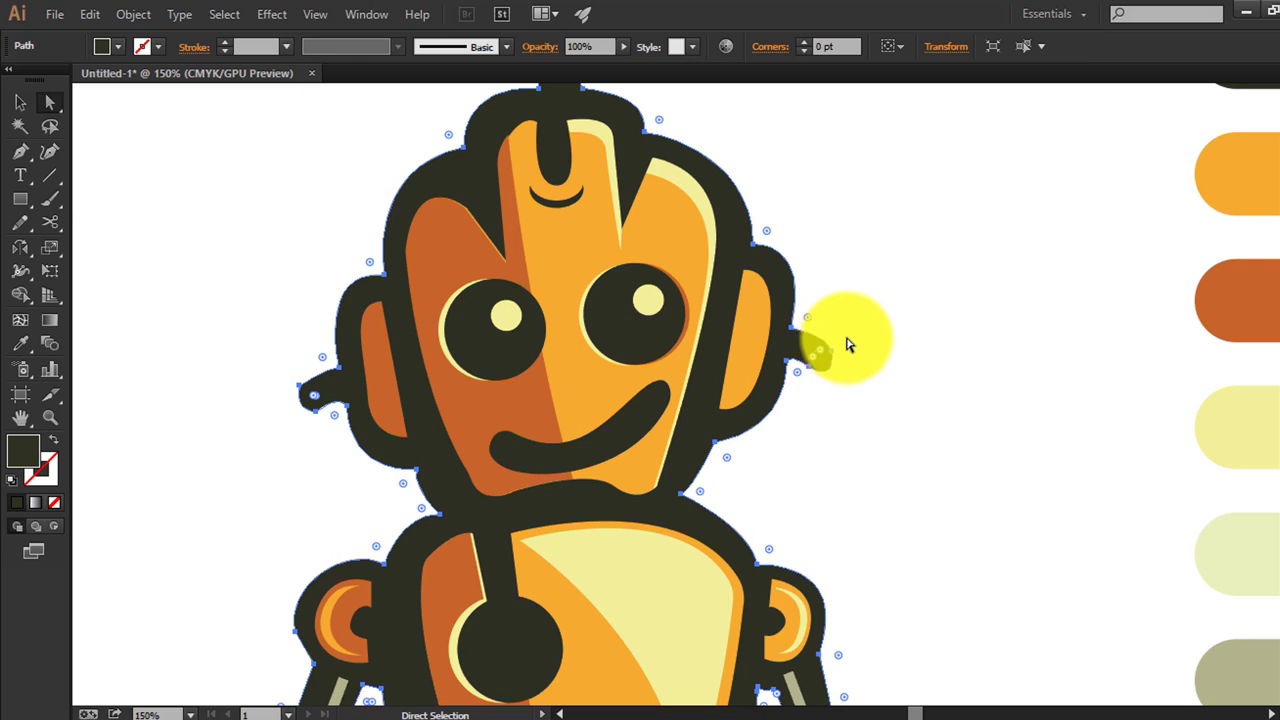
{"action": "left_click", "coordinate": [848, 345]}
{"action": "left_click", "coordinate": [790, 336]}
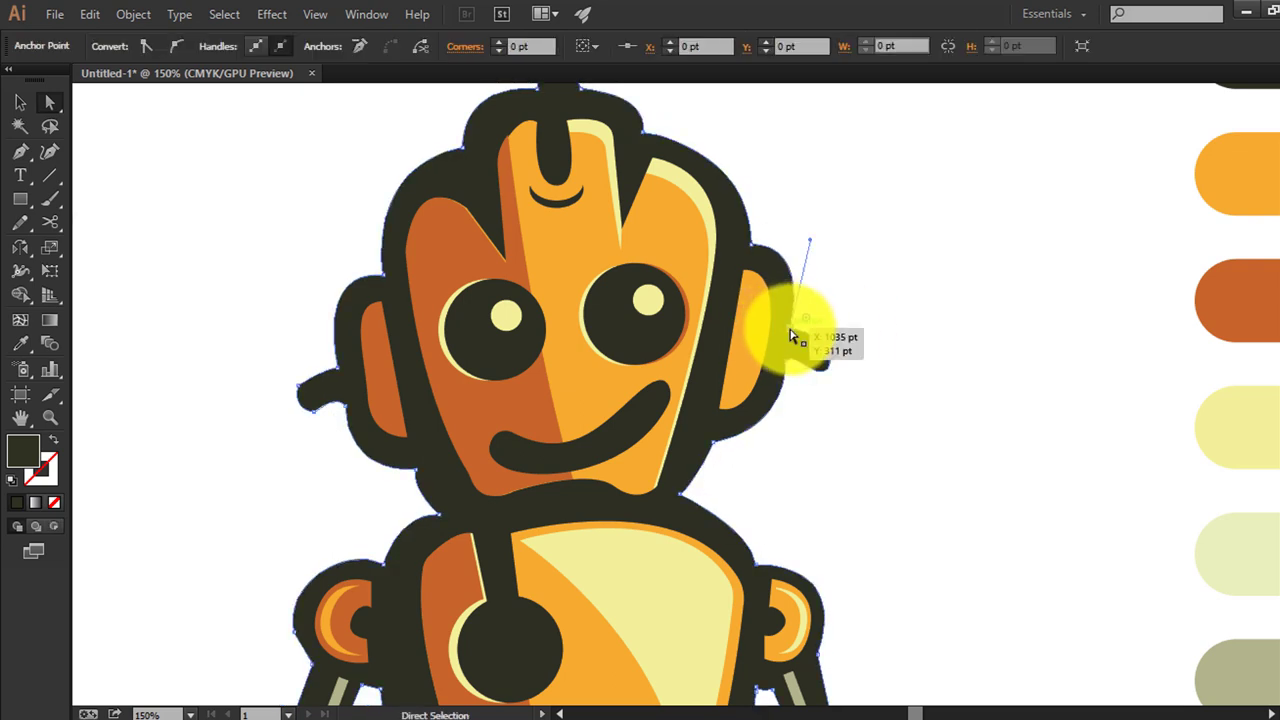
{"action": "left_click_drag", "start_coordinate": [793, 338], "coordinate": [795, 337]}
{"action": "left_click", "coordinate": [898, 325]}
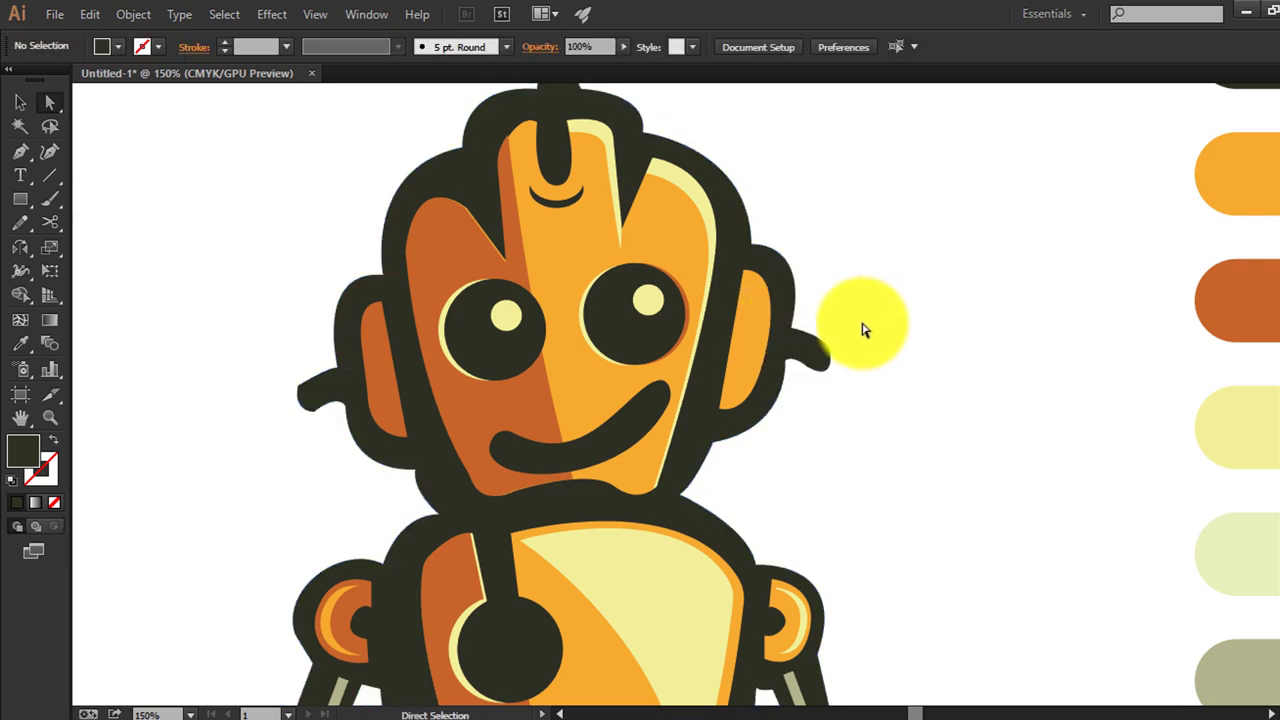
{"action": "scroll", "coordinate": [863, 329], "scroll_direction": "up", "scroll_amount": 1}
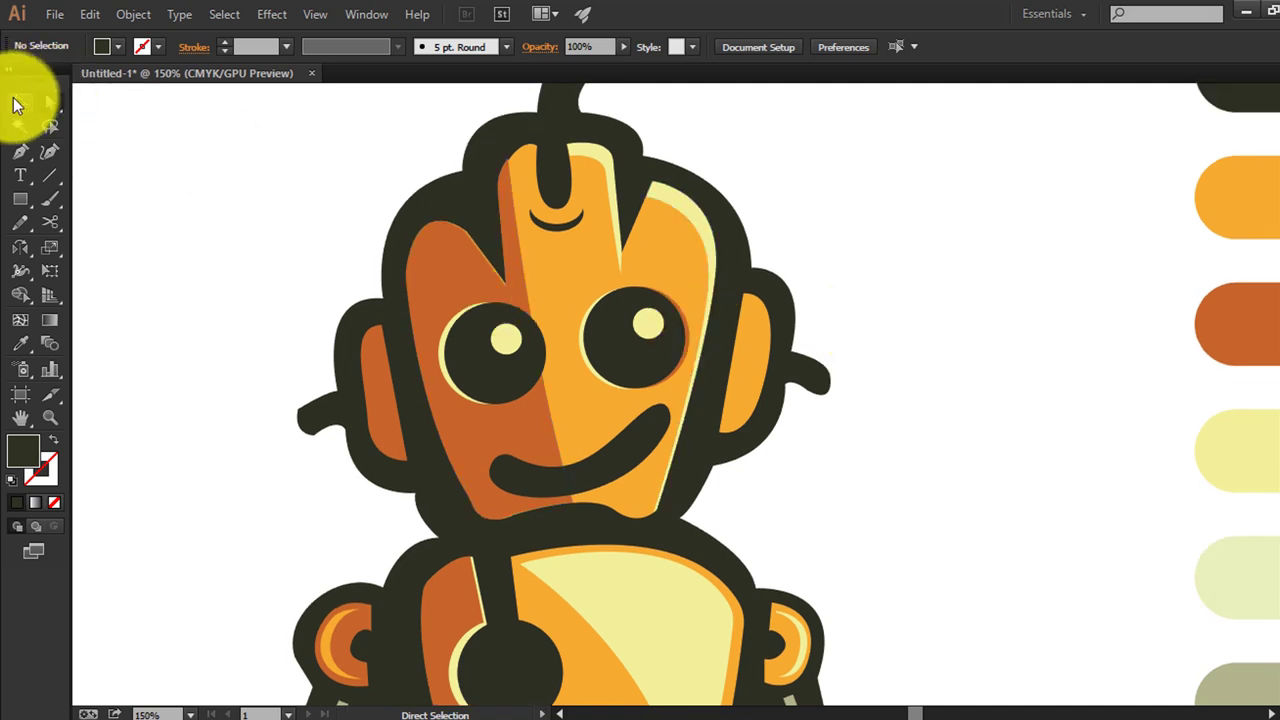
Move the right ear's old orange inner piece aside and delete it
{"action": "left_click", "coordinate": [20, 102]}
{"action": "left_click", "coordinate": [430, 415]}
{"action": "left_click", "coordinate": [748, 395]}
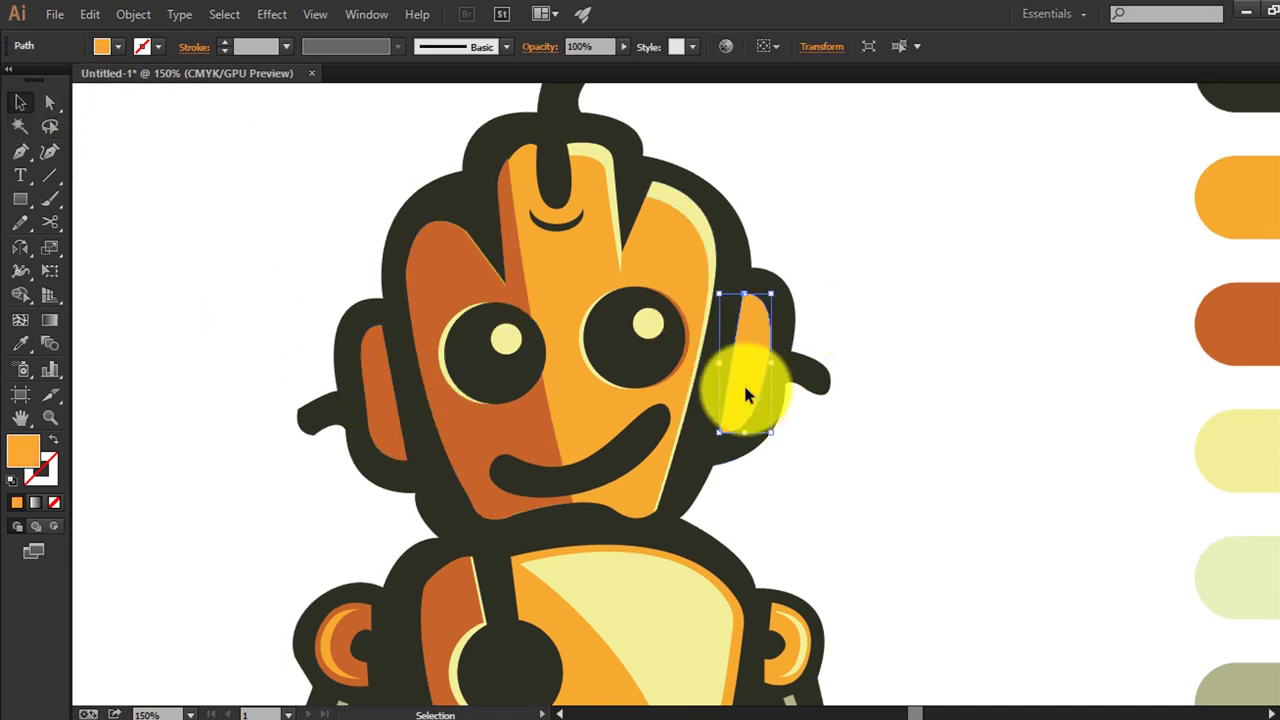
{"action": "left_click_drag", "start_coordinate": [746, 393], "coordinate": [950, 356]}
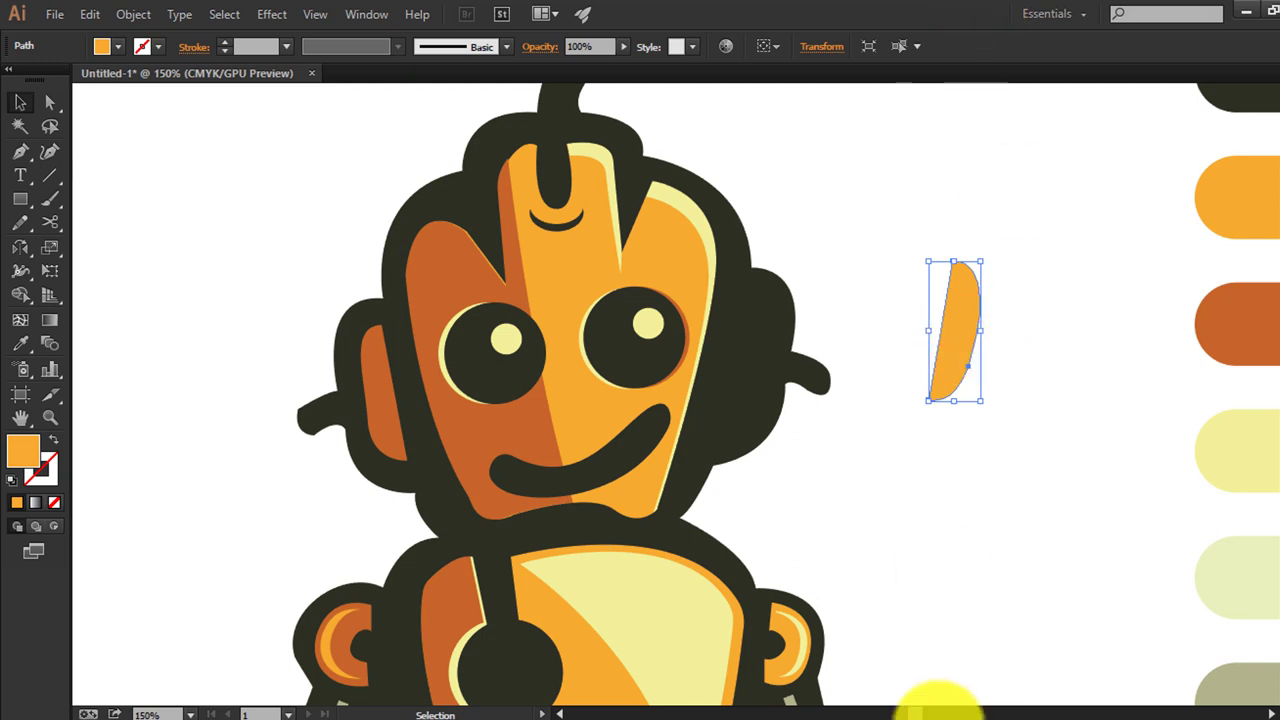
{"action": "key", "text": "Delete"}
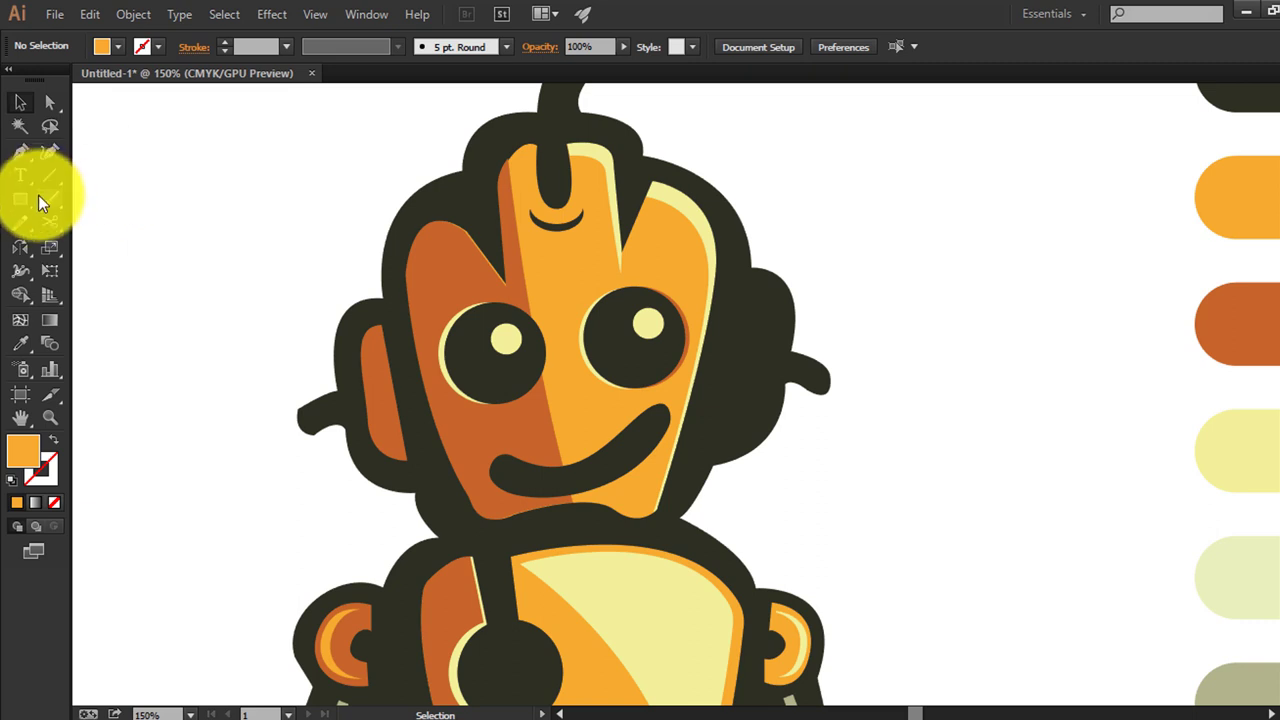
Draw a tall orange rounded rectangle with a vertical line through its middle
{"action": "left_click", "coordinate": [30, 203]}
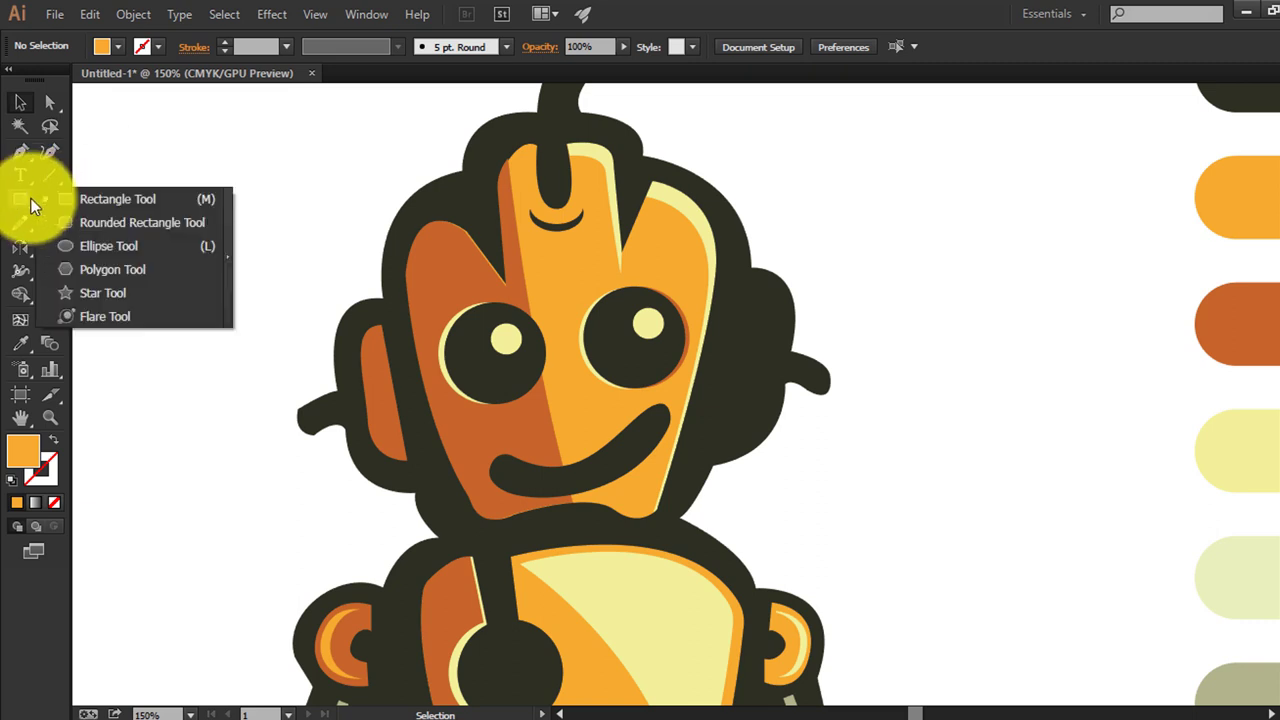
{"action": "left_click", "coordinate": [93, 222]}
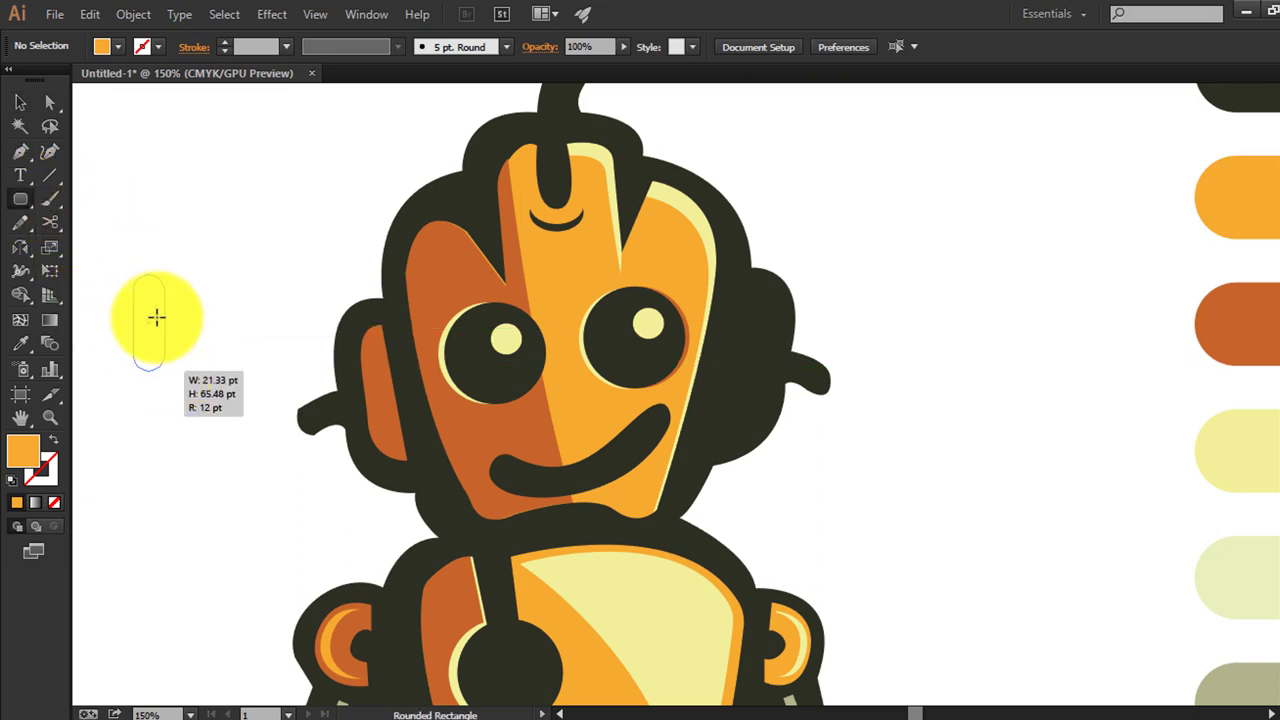
{"action": "left_click_drag", "start_coordinate": [134, 318], "coordinate": [166, 371]}
{"action": "left_click", "coordinate": [24, 102]}
{"action": "left_click", "coordinate": [56, 104]}
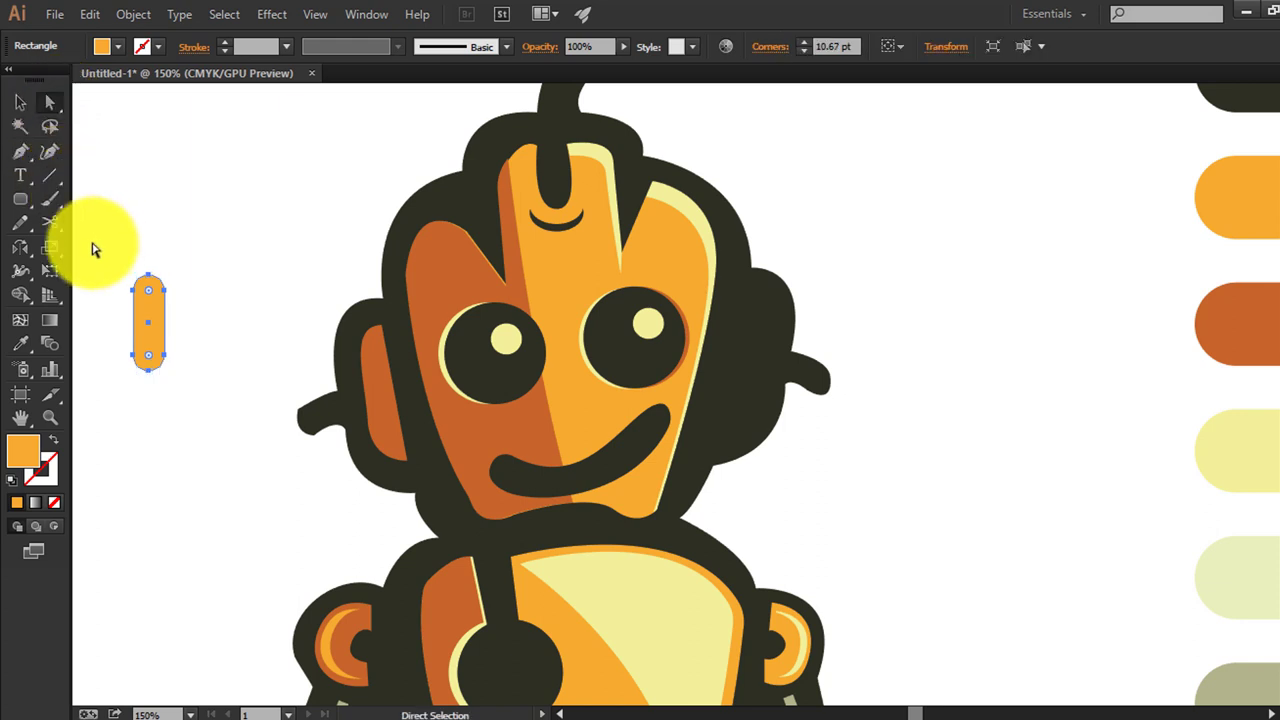
{"action": "left_click", "coordinate": [48, 175]}
{"action": "left_click_drag", "start_coordinate": [151, 303], "coordinate": [148, 408]}
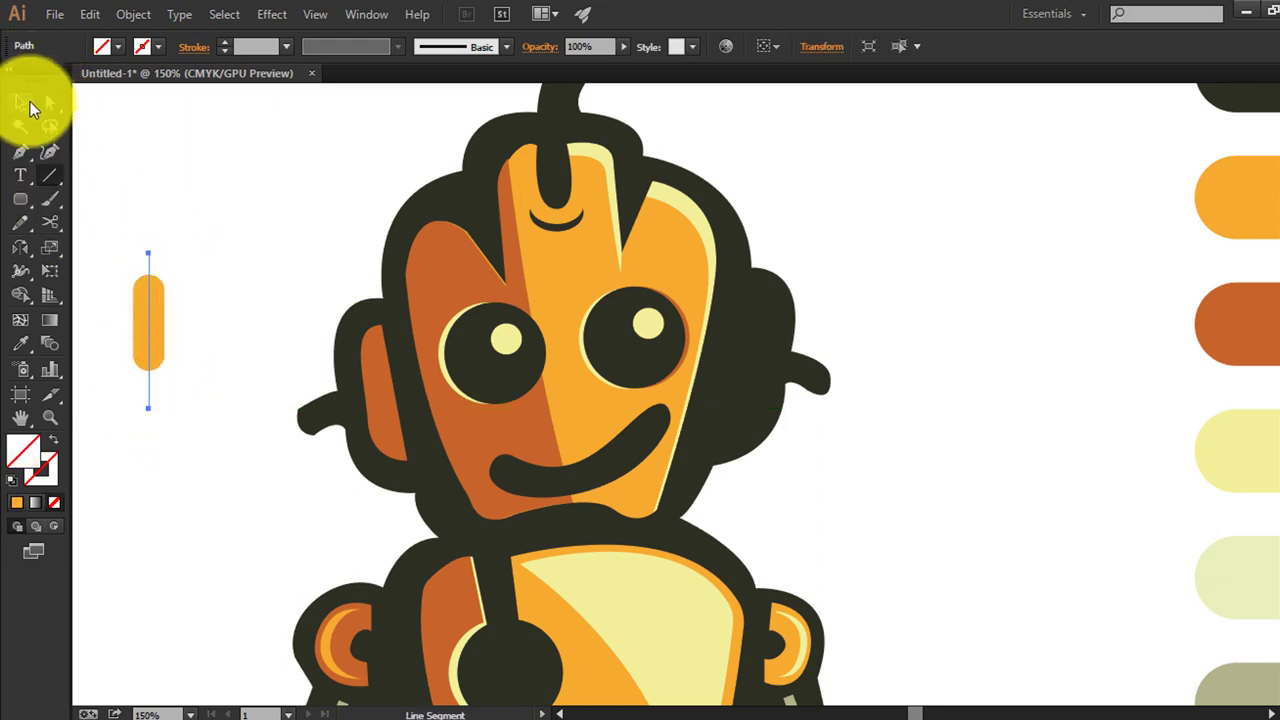
Use Shape Builder to remove the rectangle's right half and stray line pieces, leaving a half-rounded strip
{"action": "left_click_drag", "start_coordinate": [172, 312], "coordinate": [80, 300]}
{"action": "left_click", "coordinate": [20, 295]}
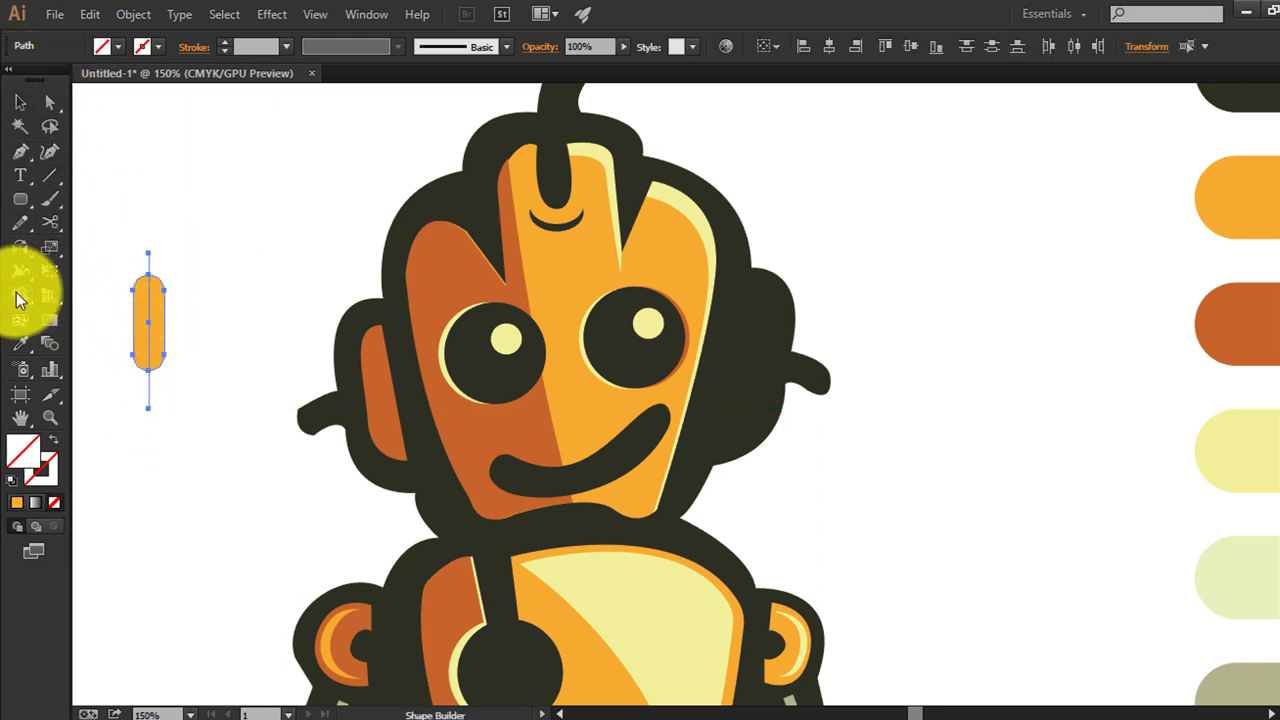
{"action": "left_click", "coordinate": [157, 340], "text": "alt"}
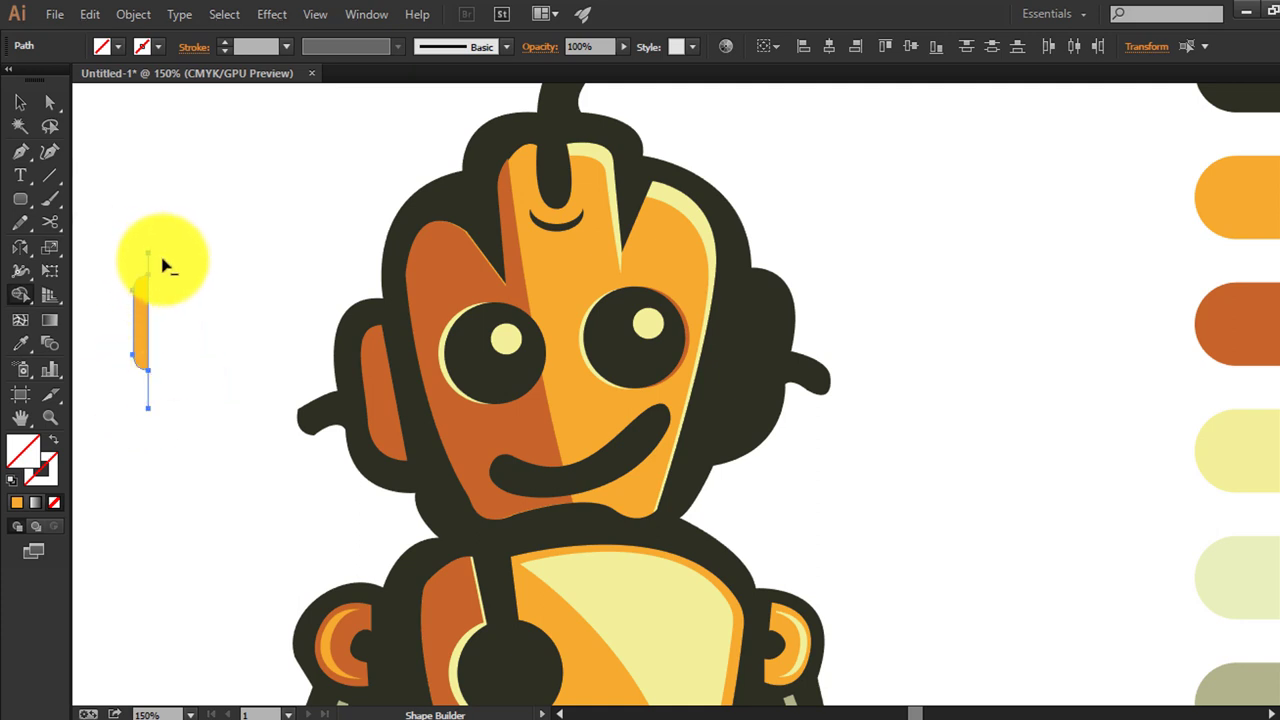
{"action": "left_click", "coordinate": [148, 270], "text": "alt"}
{"action": "left_click", "coordinate": [150, 390], "text": "alt"}
Move, rotate and resize the orange strip to fit inside the robot's right ear
{"action": "left_click", "coordinate": [20, 102]}
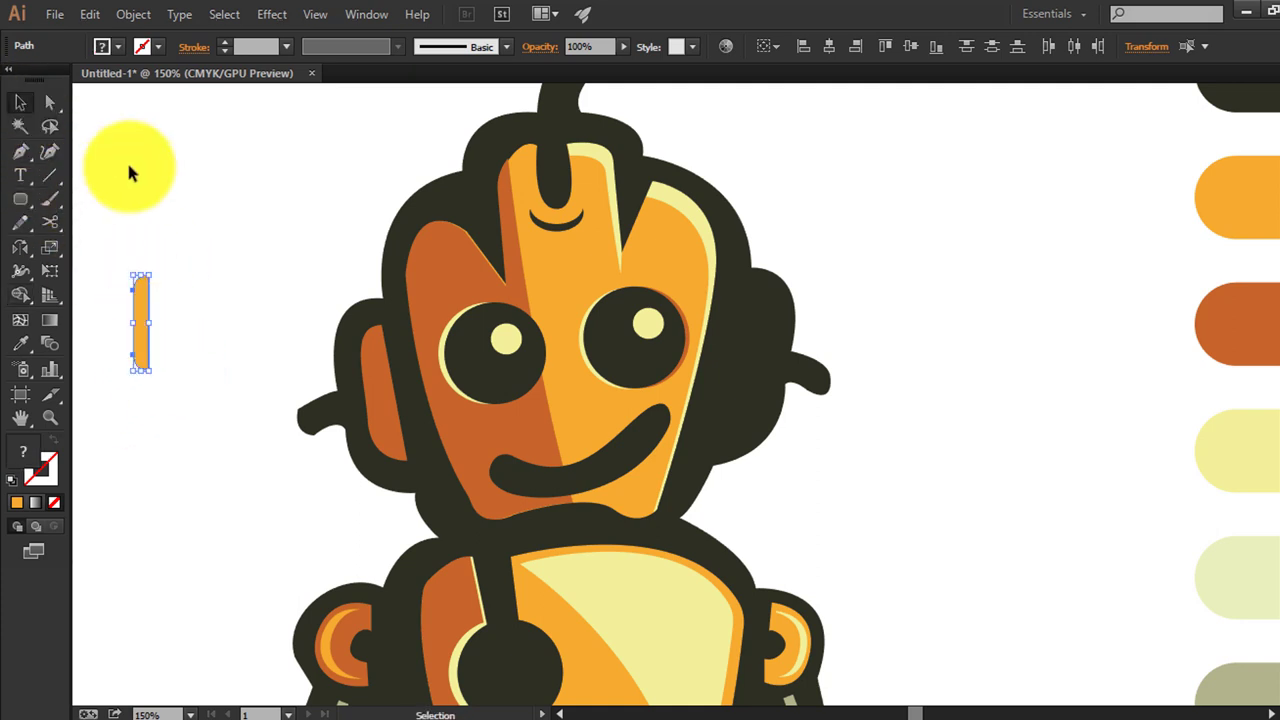
{"action": "left_click_drag", "start_coordinate": [143, 328], "coordinate": [735, 375]}
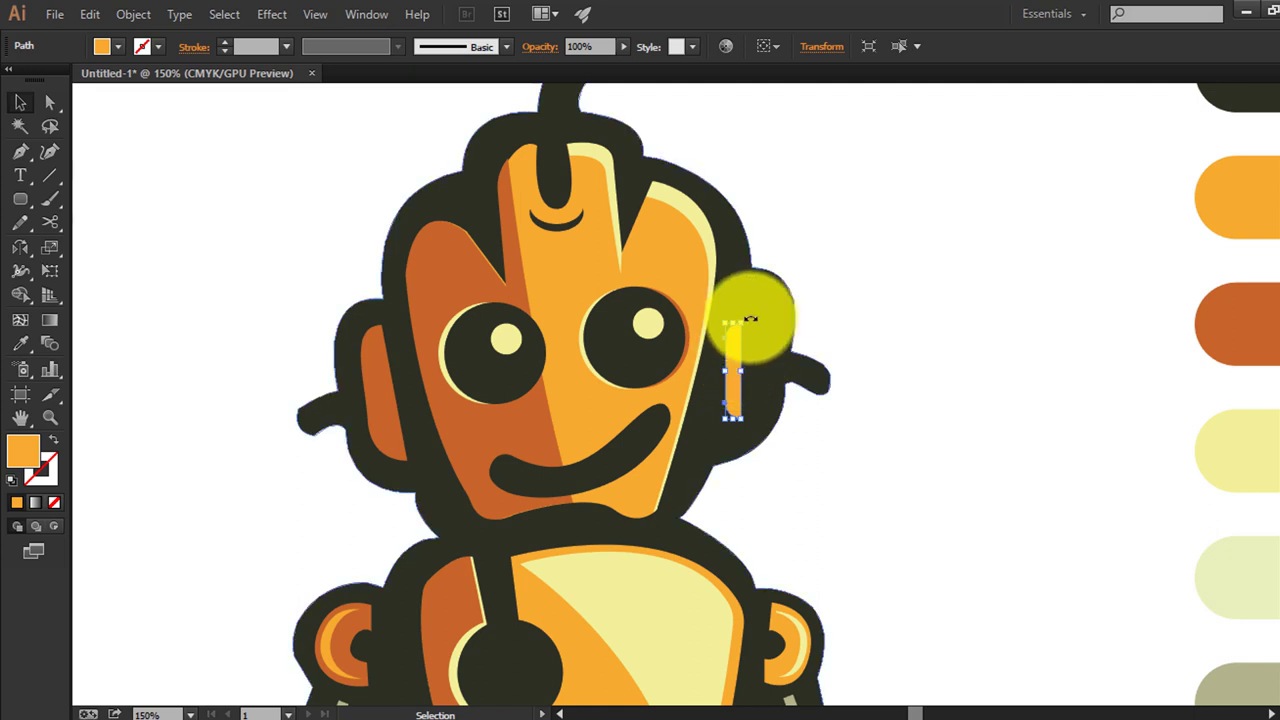
{"action": "left_click_drag", "start_coordinate": [750, 318], "coordinate": [662, 490]}
{"action": "mouse_move", "coordinate": [749, 337]}
{"action": "left_mouse_down"}
{"action": "mouse_move", "coordinate": [778, 320]}
{"action": "mouse_move", "coordinate": [777, 283]}
{"action": "left_mouse_up"}
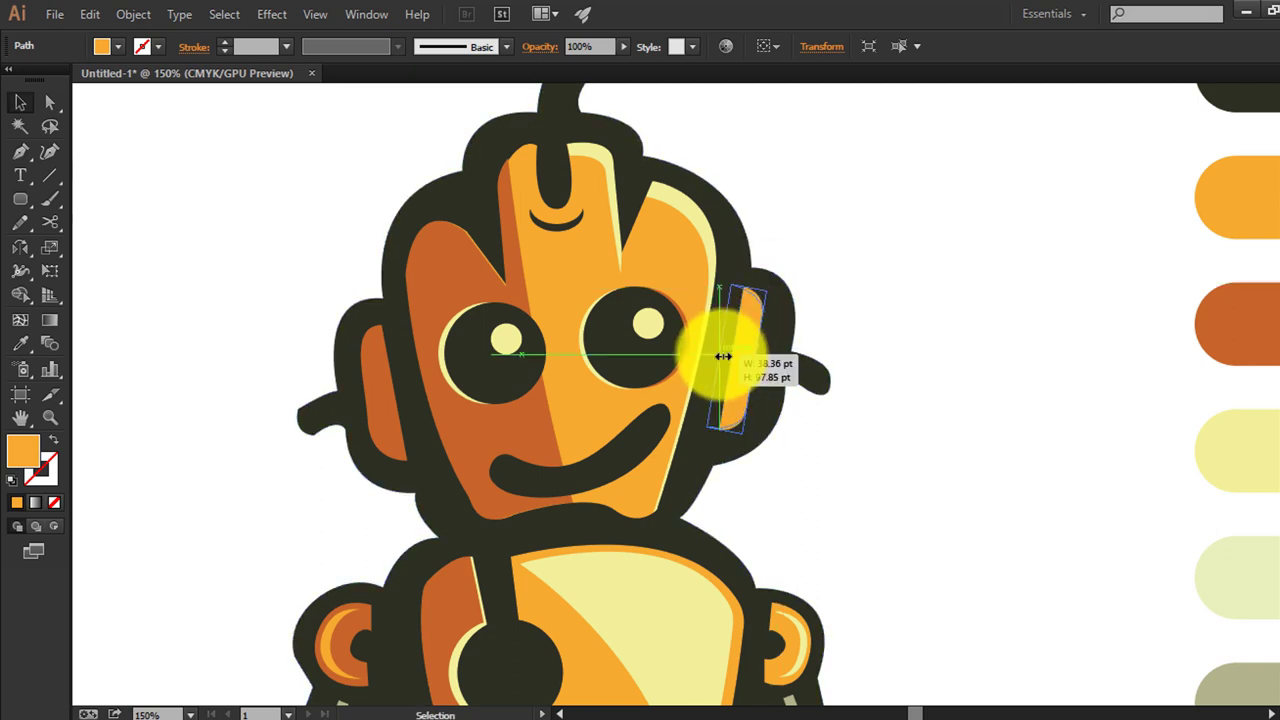
{"action": "left_click_drag", "start_coordinate": [723, 356], "coordinate": [764, 352]}
{"action": "left_click", "coordinate": [852, 271]}
{"action": "left_click", "coordinate": [850, 291]}
Reshape the left ear's dark orange strip by dragging its top anchor
{"action": "left_click", "coordinate": [418, 380]}
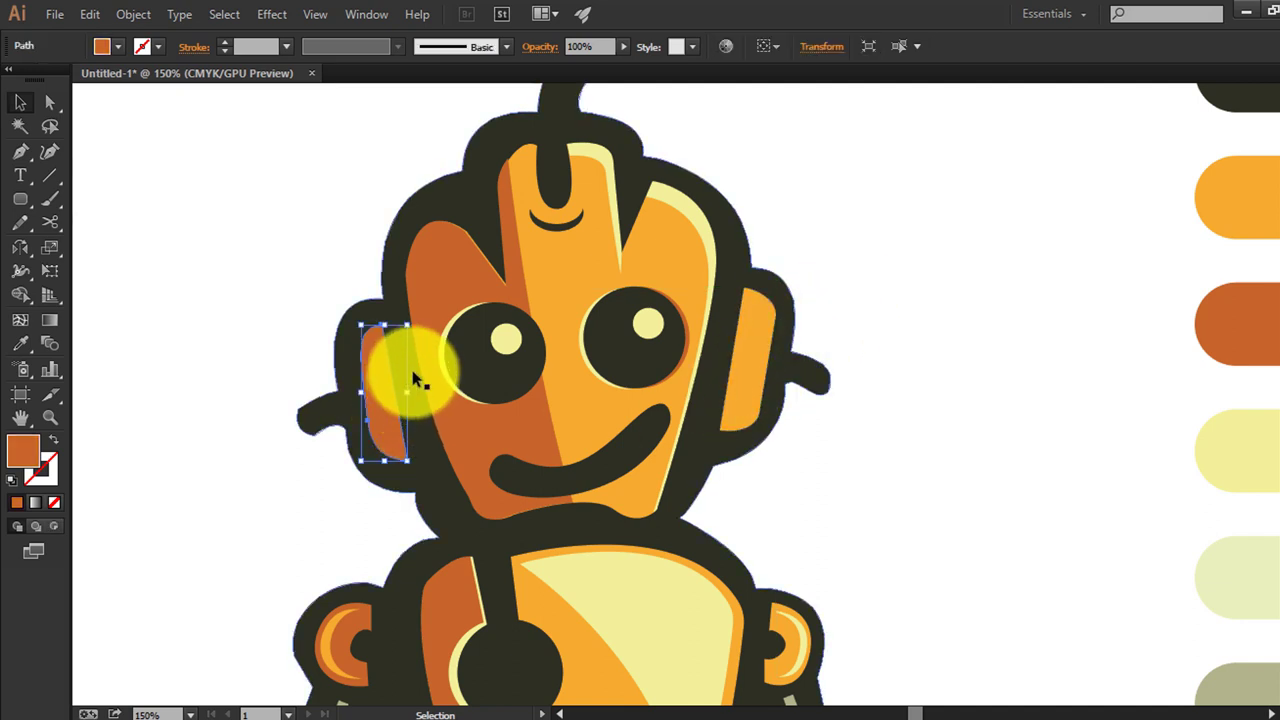
{"action": "left_click", "coordinate": [50, 102]}
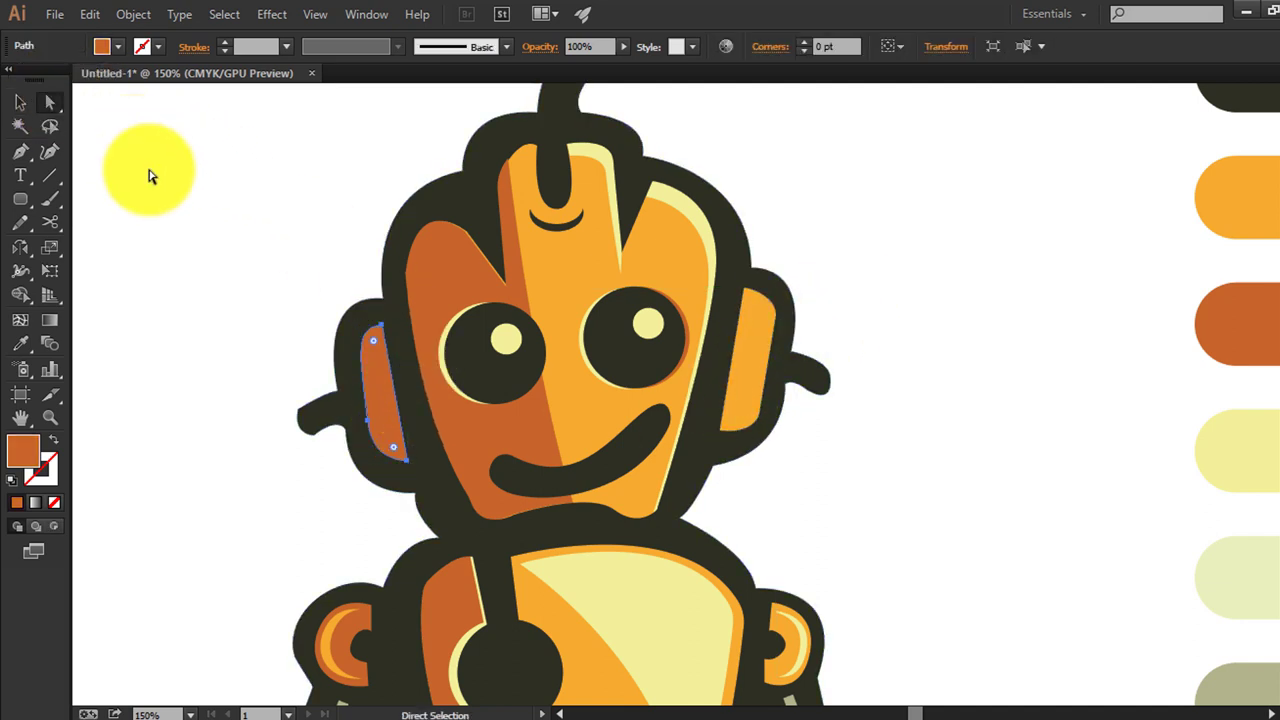
{"action": "left_click", "coordinate": [384, 333]}
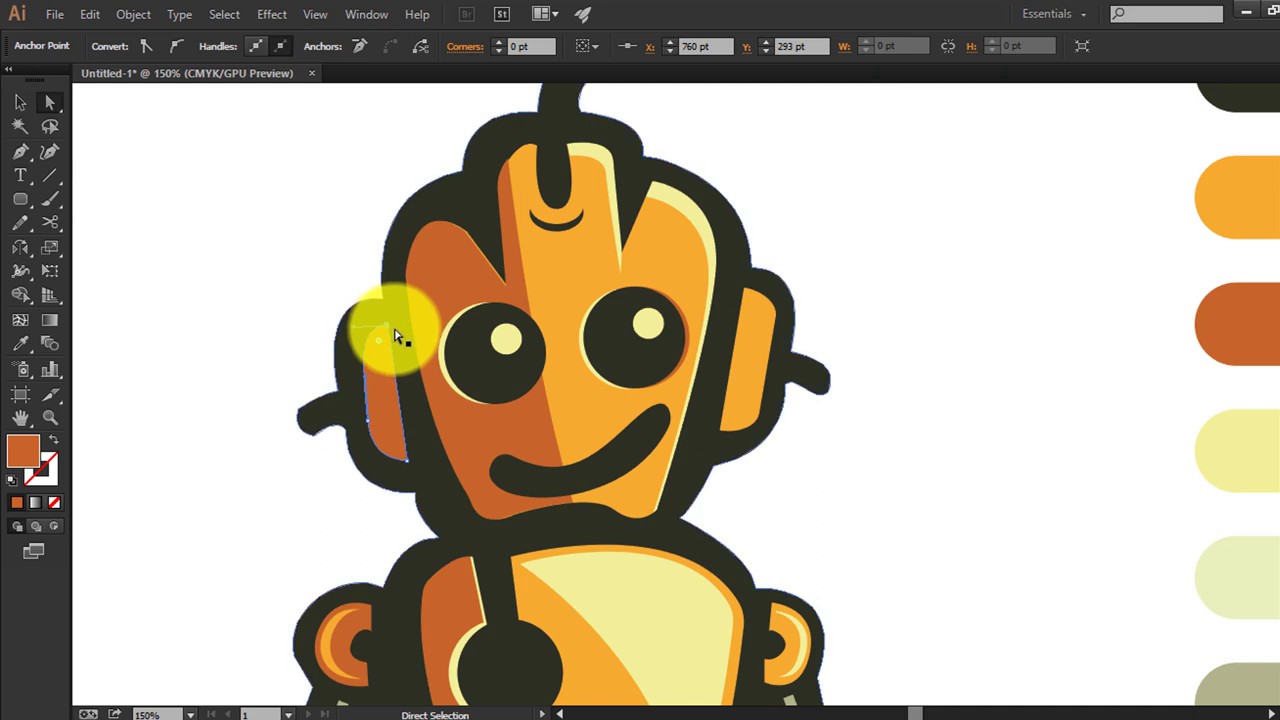
{"action": "left_click", "coordinate": [367, 357]}
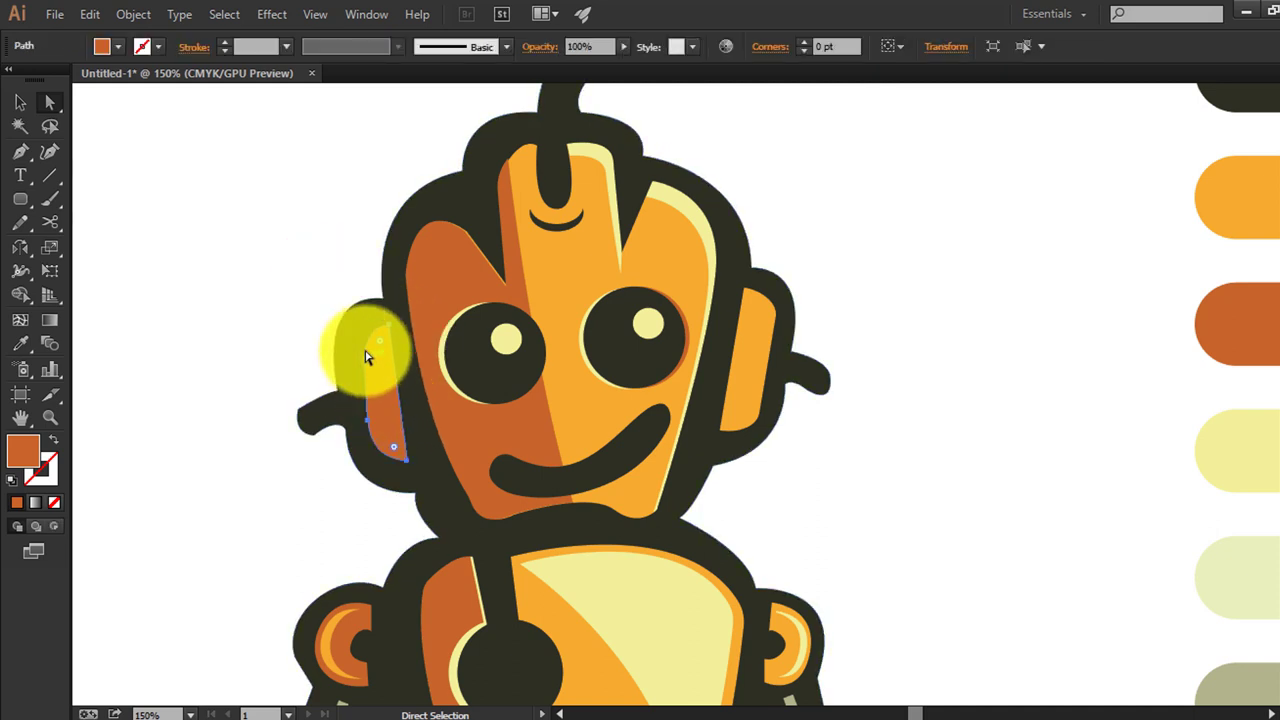
{"action": "left_click_drag", "start_coordinate": [390, 334], "coordinate": [326, 323]}
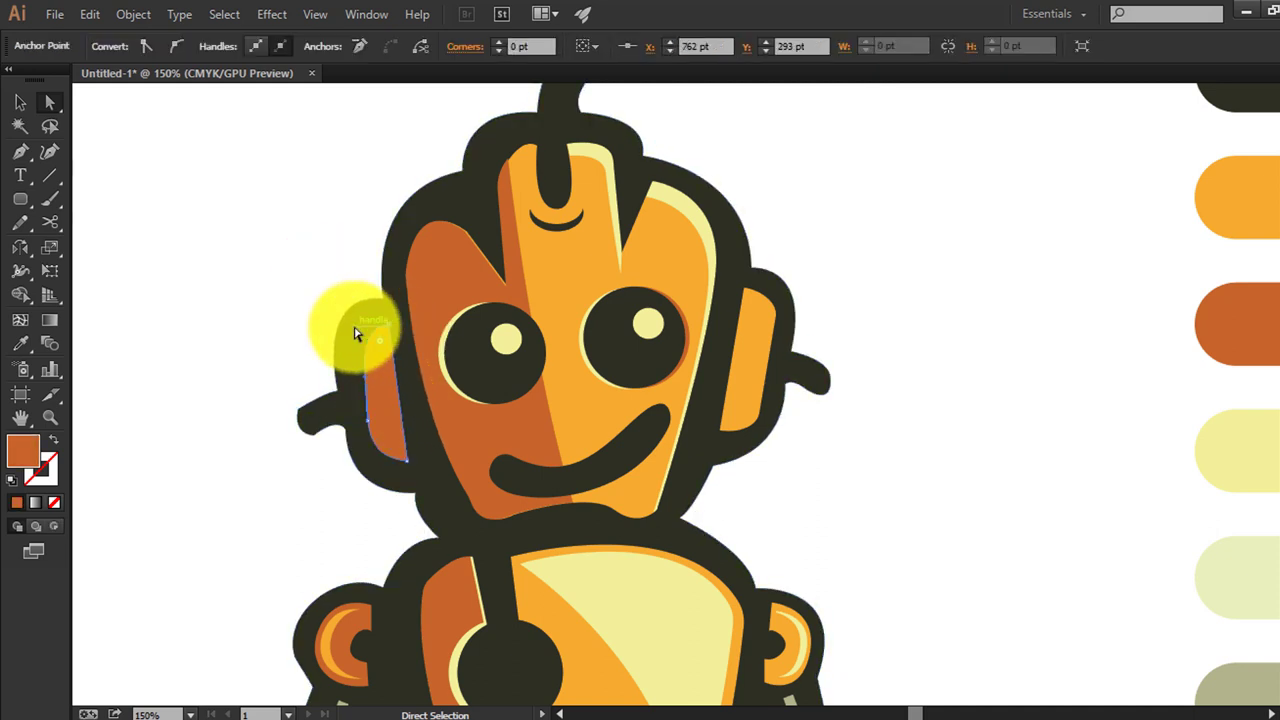
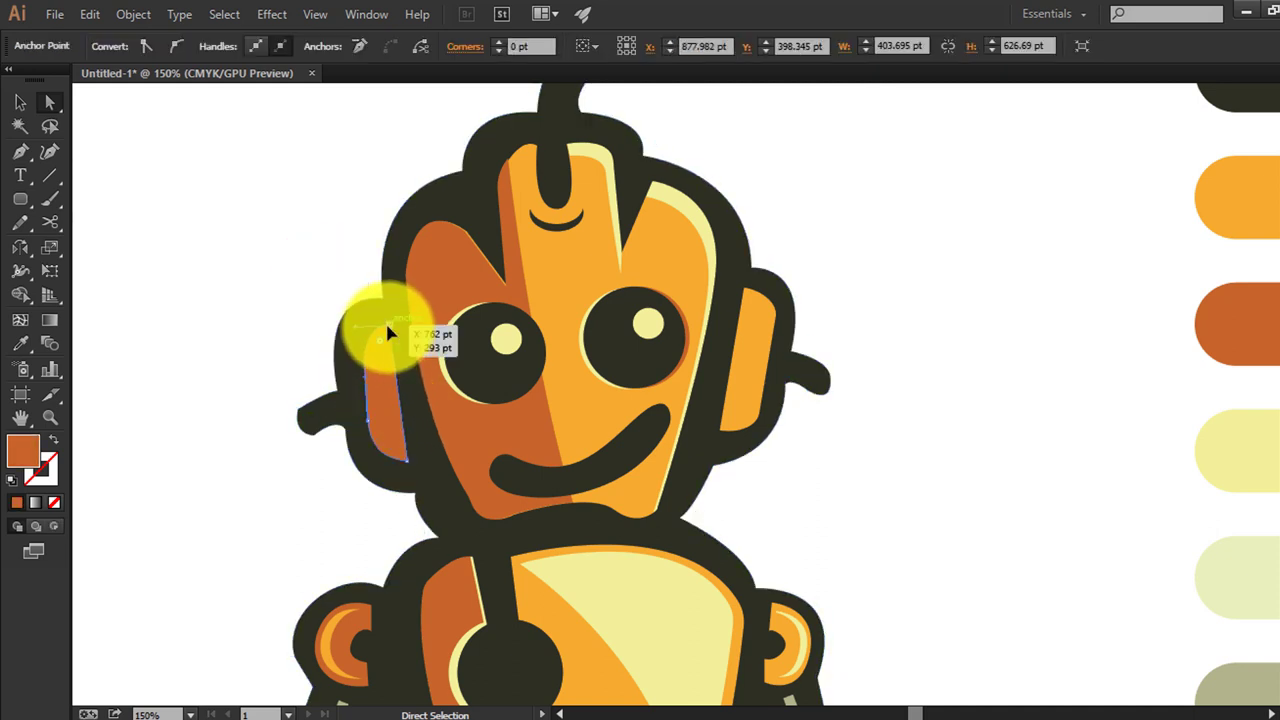
Select the left ear strip and drag one of its anchors to reshape it
{"action": "left_click", "coordinate": [20, 102]}
{"action": "left_click", "coordinate": [220, 250]}
{"action": "left_click", "coordinate": [749, 400]}
{"action": "left_click", "coordinate": [808, 457]}
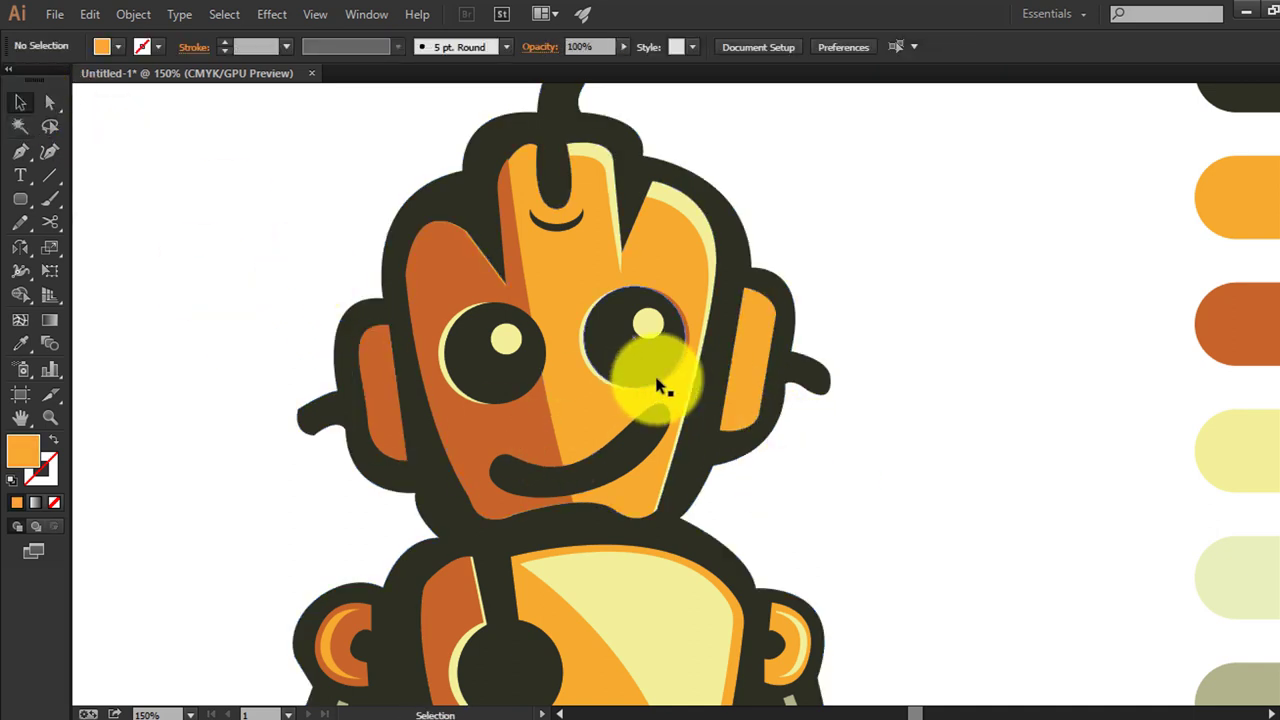
{"action": "left_click", "coordinate": [398, 445]}
{"action": "left_click", "coordinate": [50, 102]}
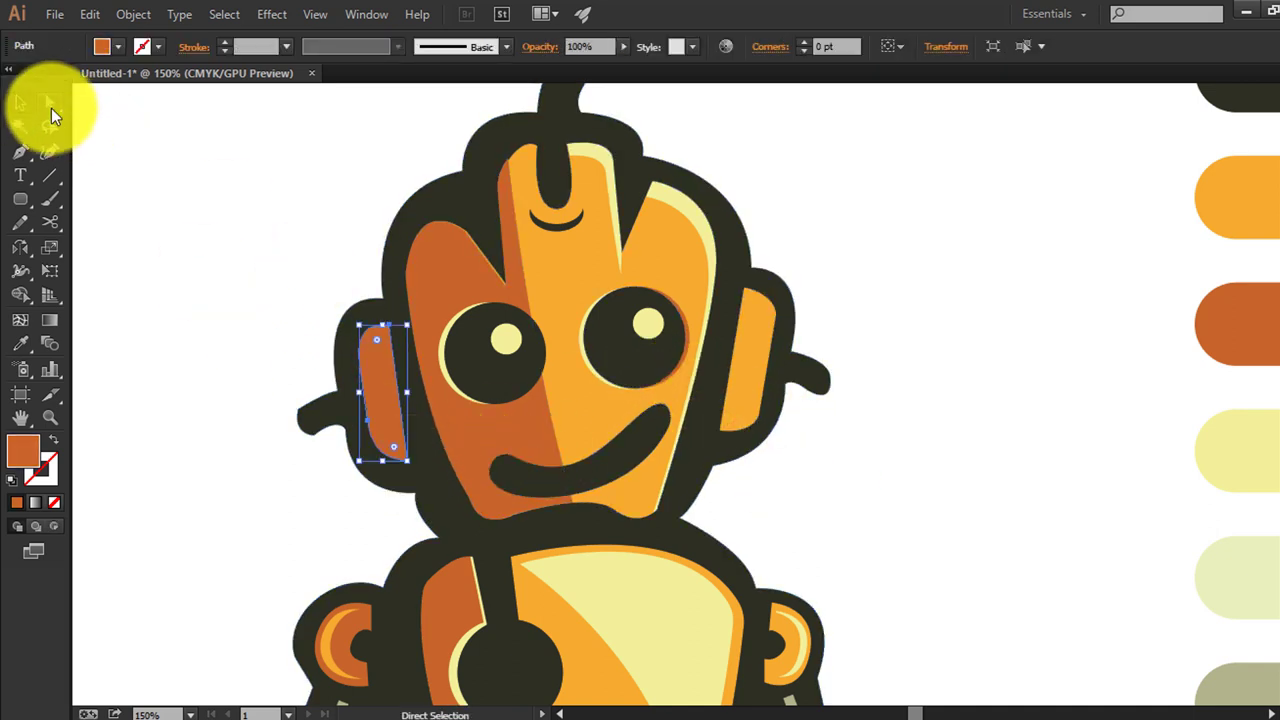
{"action": "left_click_drag", "start_coordinate": [420, 468], "coordinate": [362, 470]}
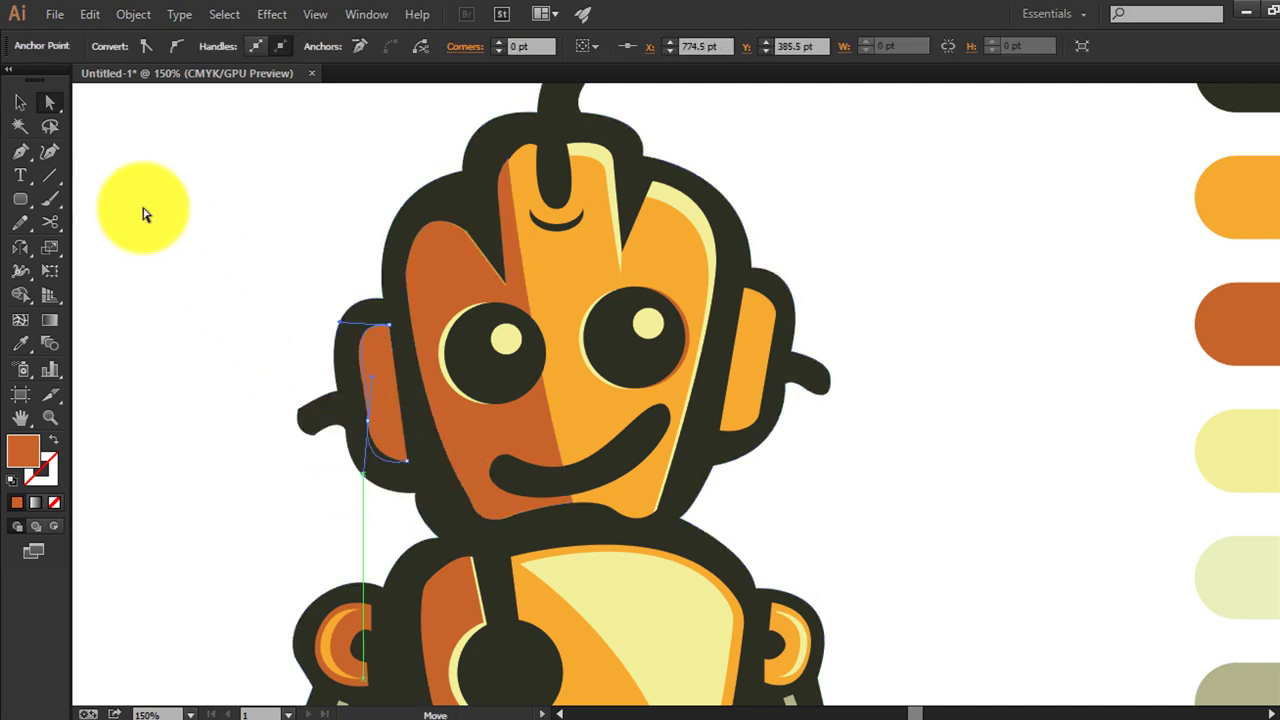
Try reshaping another anchor on the left ear strip
{"action": "left_click", "coordinate": [20, 103]}
{"action": "left_click", "coordinate": [229, 286]}
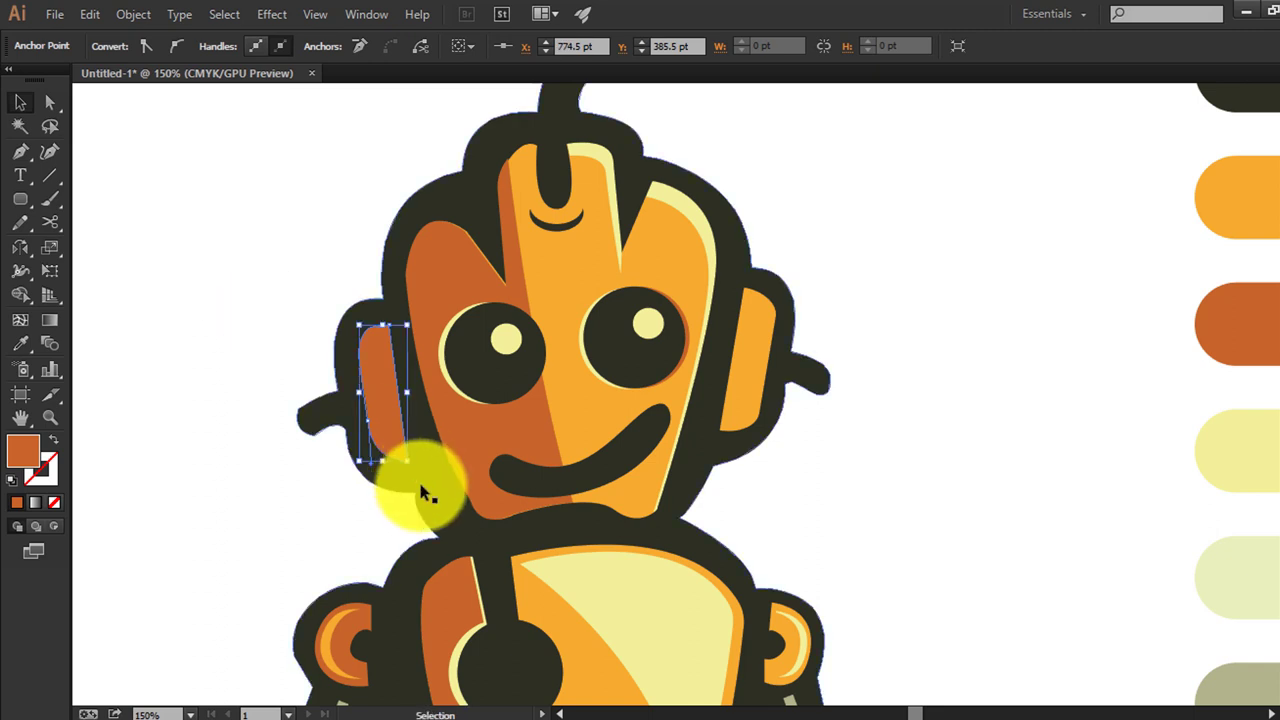
{"action": "left_click", "coordinate": [409, 471]}
{"action": "left_click", "coordinate": [50, 102]}
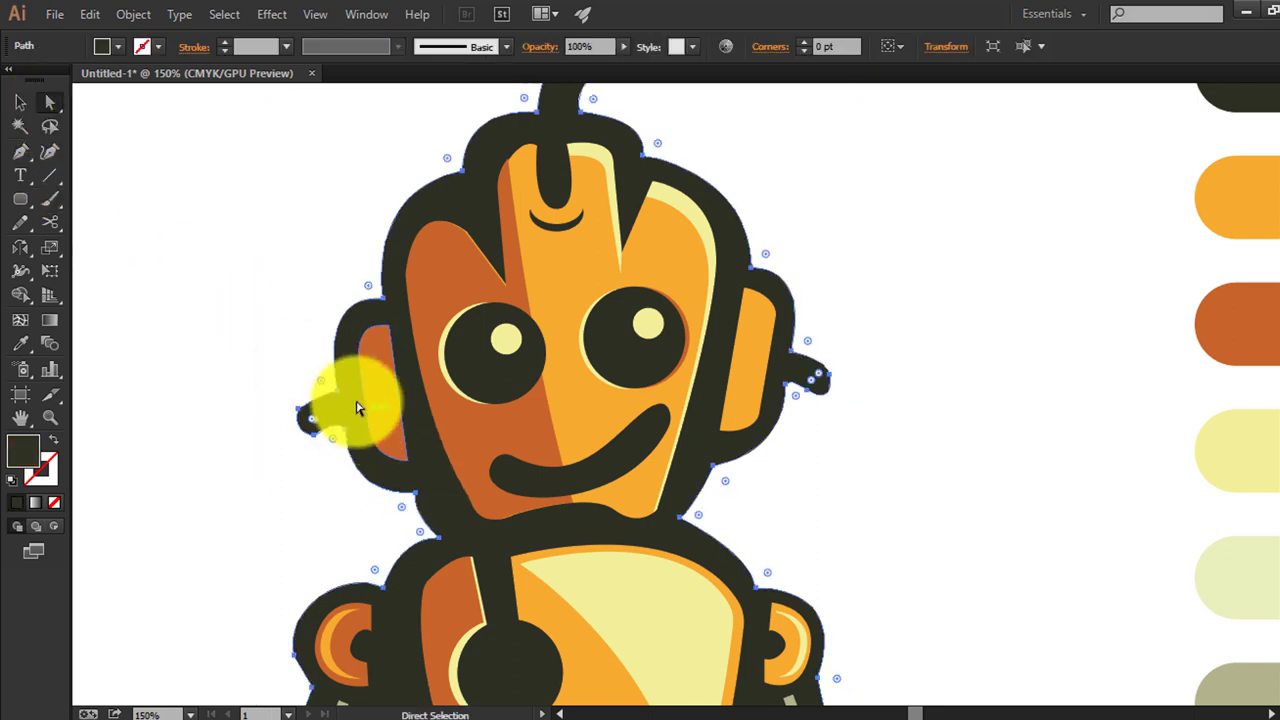
{"action": "left_click", "coordinate": [413, 470]}
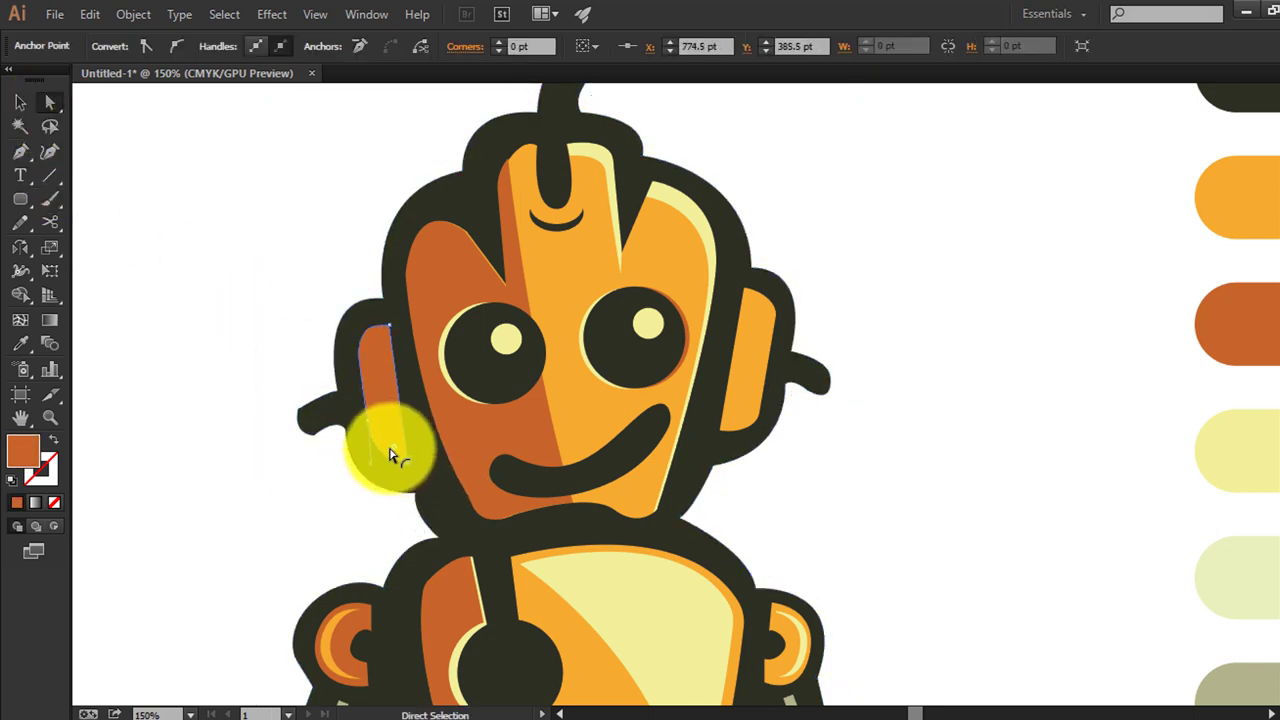
{"action": "left_click_drag", "start_coordinate": [406, 468], "coordinate": [400, 460]}
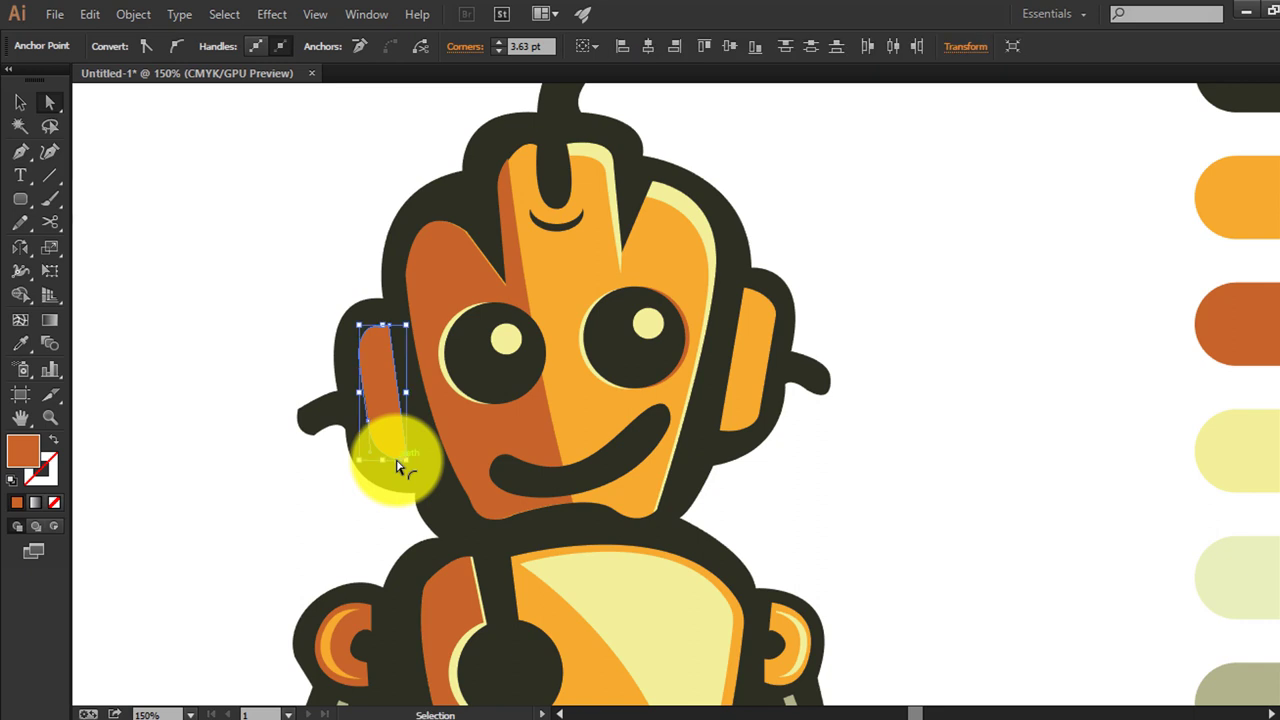
Delete the left ear strip
{"action": "left_click", "coordinate": [234, 206]}
{"action": "key", "text": "v"}
{"action": "left_click", "coordinate": [370, 410]}
{"action": "key", "text": "Delete"}
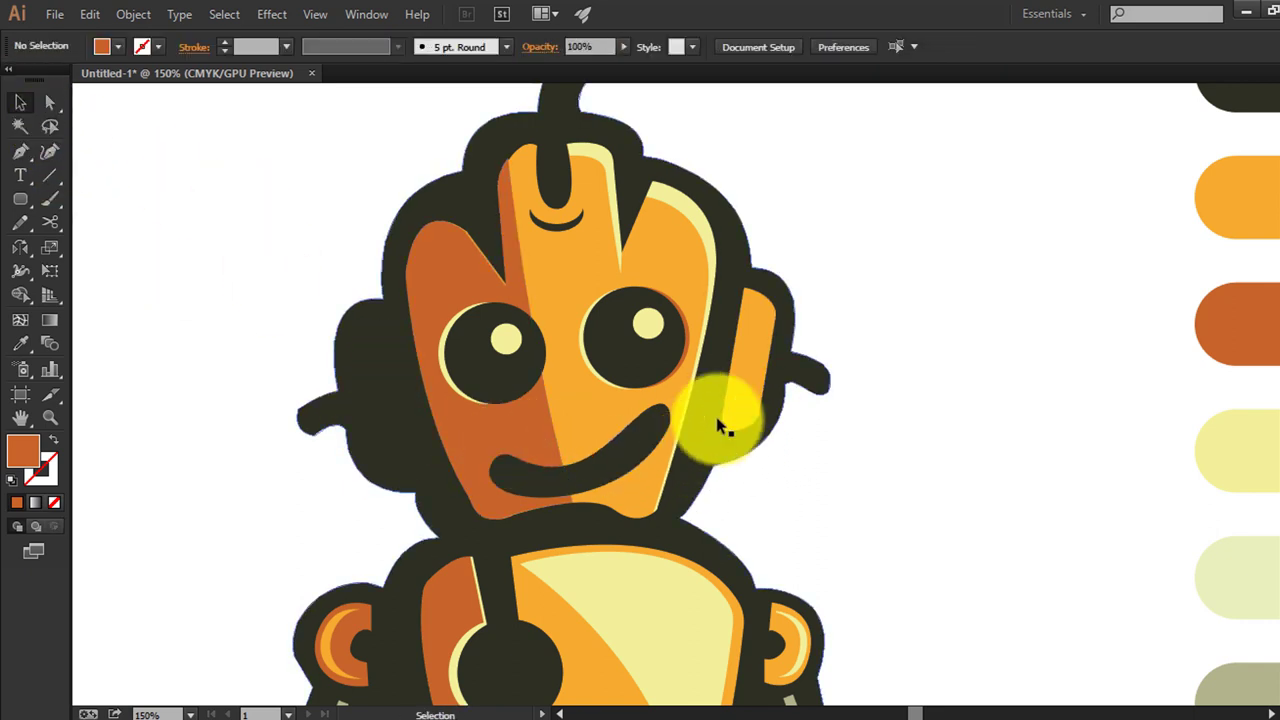
Alt-drag a copy of the right ear panel to the left and reflect it vertically
{"action": "left_click_drag", "start_coordinate": [749, 420], "coordinate": [255, 400]}
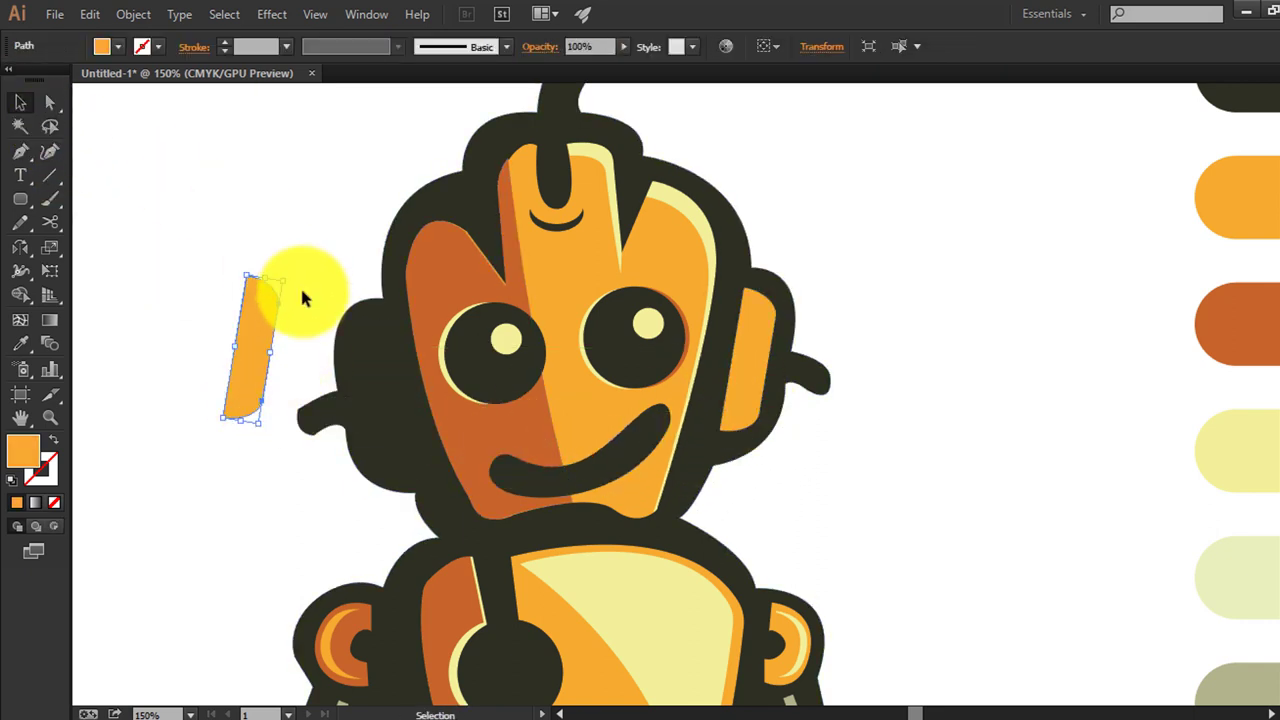
{"action": "right_click", "coordinate": [265, 321]}
{"action": "mouse_move", "coordinate": [323, 576]}
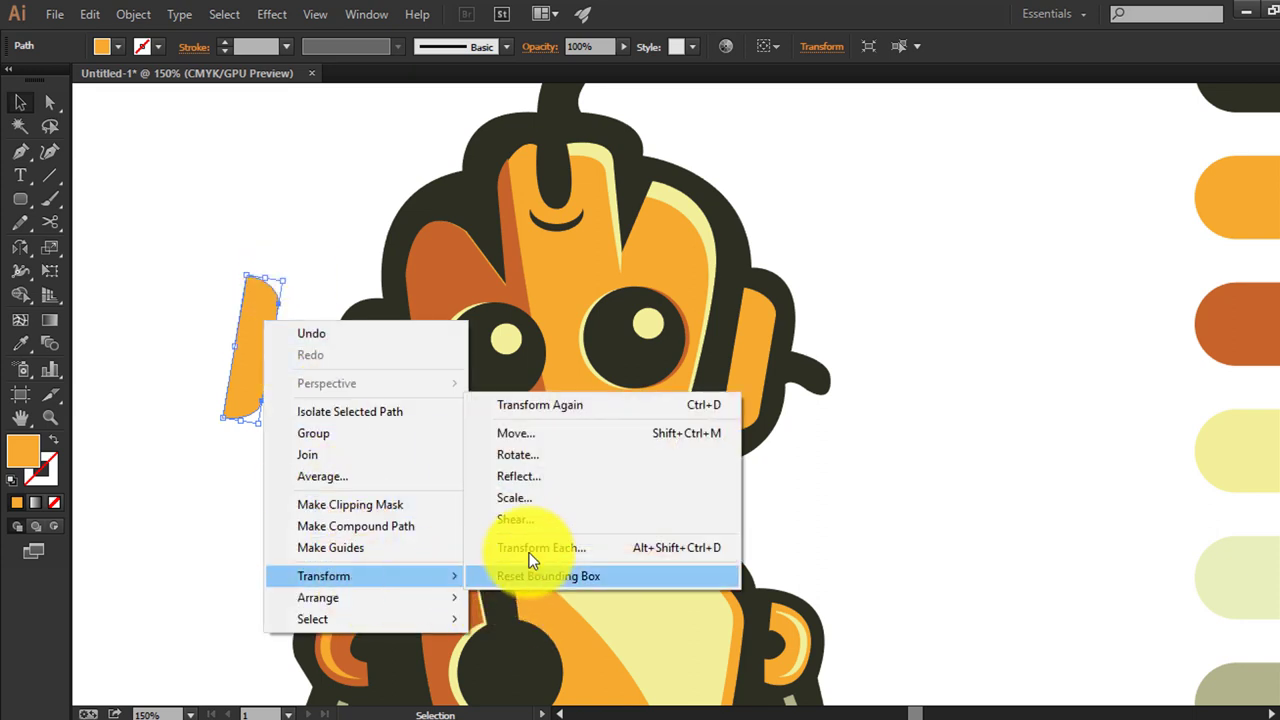
{"action": "left_click", "coordinate": [538, 472]}
{"action": "key", "text": "Return"}
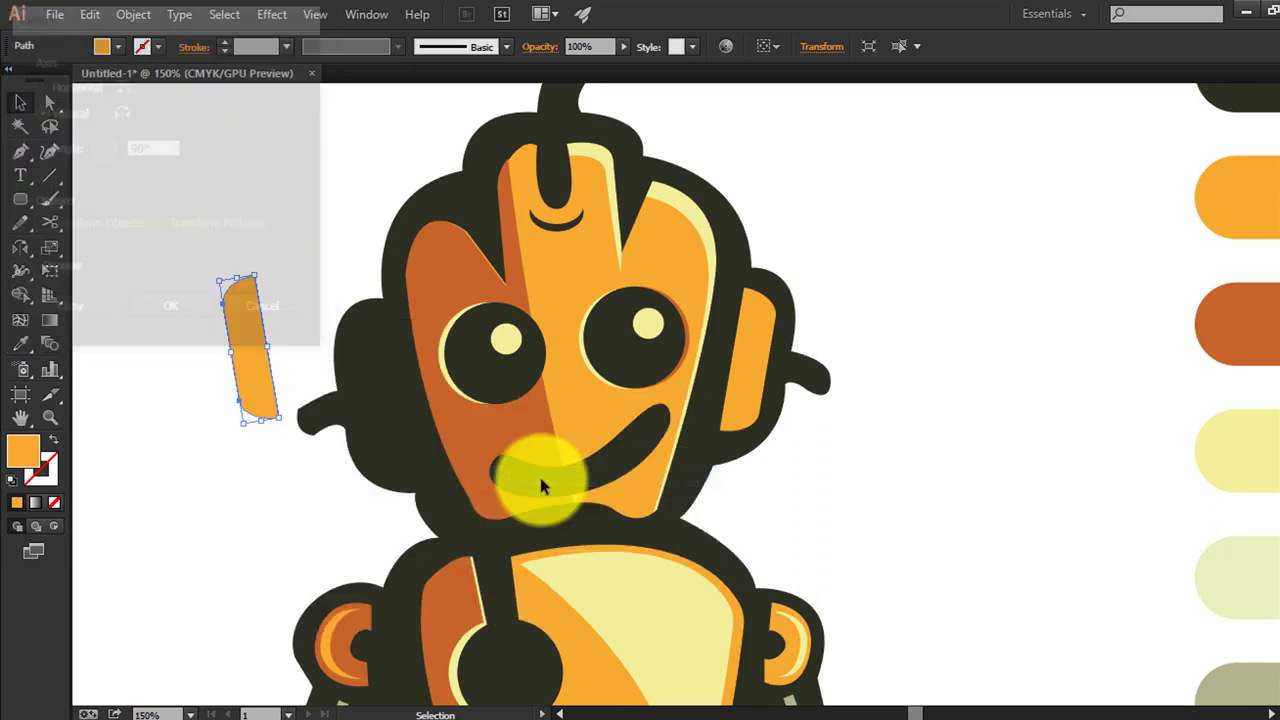
Move and rotate the mirrored panel to fit inside the left ear
{"action": "mouse_move", "coordinate": [256, 389]}
{"action": "left_mouse_down"}
{"action": "mouse_move", "coordinate": [333, 447]}
{"action": "mouse_move", "coordinate": [380, 440]}
{"action": "left_mouse_up"}
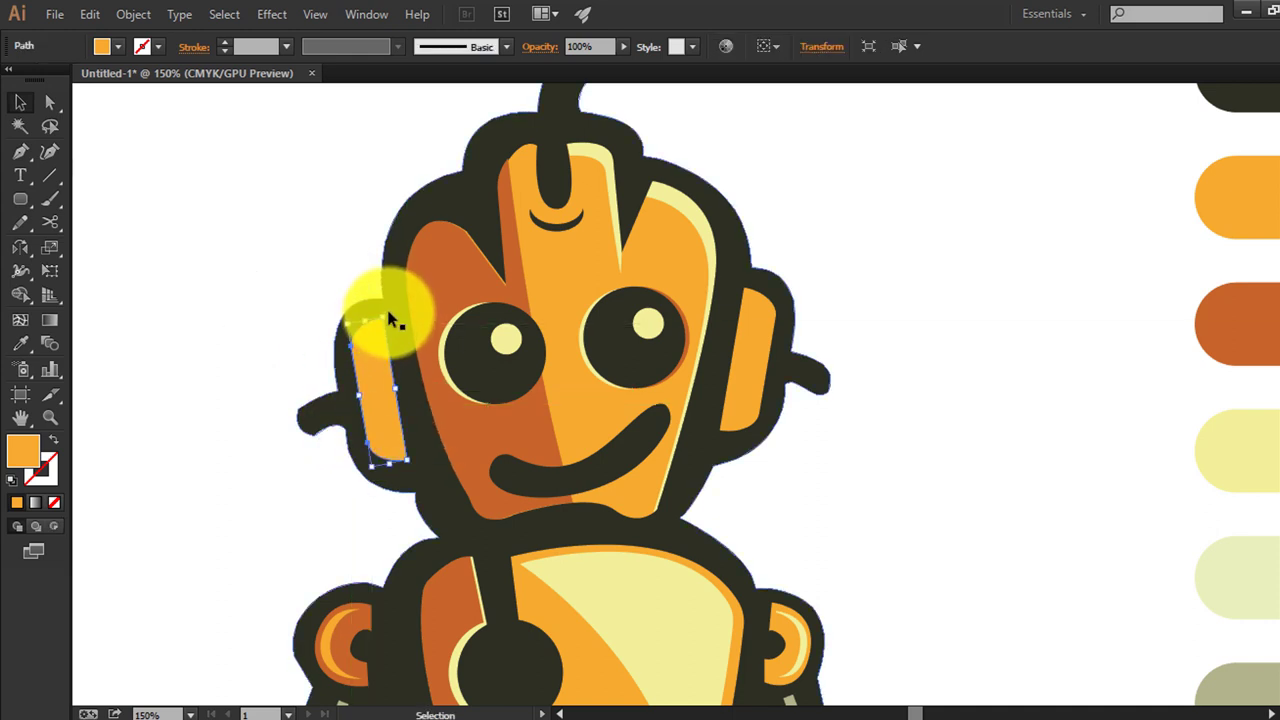
{"action": "left_click_drag", "start_coordinate": [386, 308], "coordinate": [393, 307]}
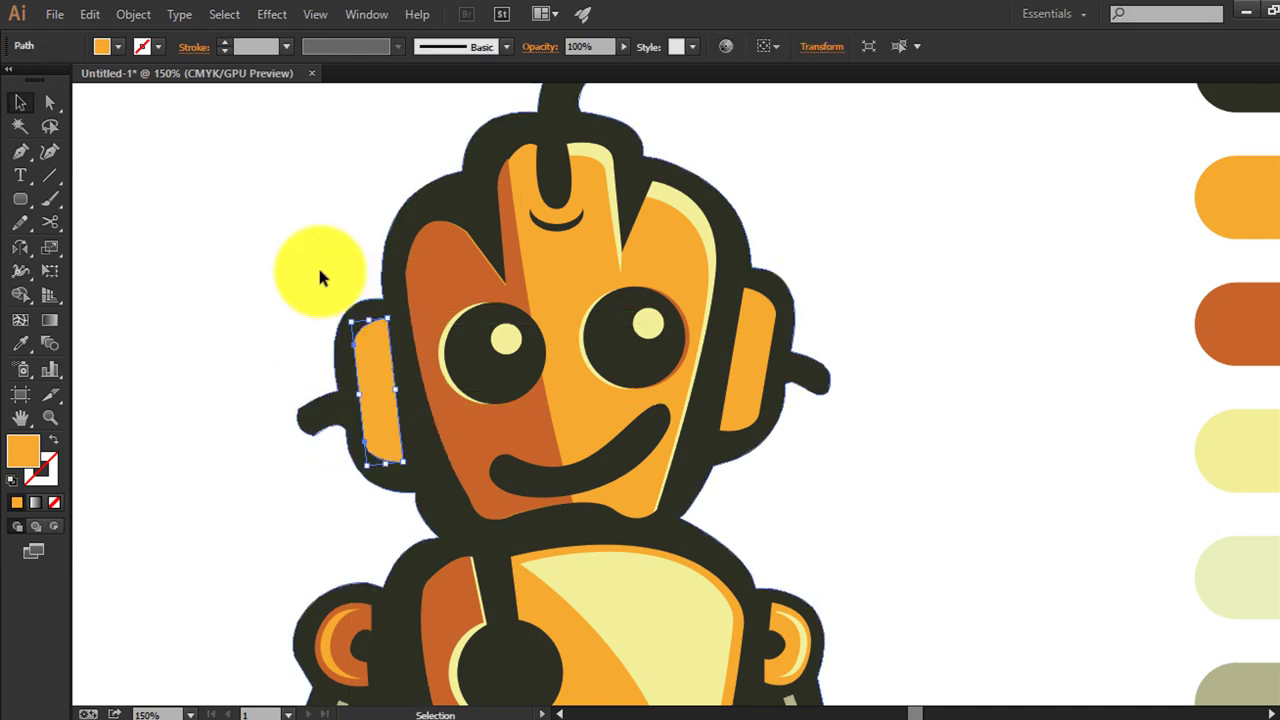
{"action": "mouse_move", "coordinate": [408, 457]}
{"action": "left_mouse_down"}
{"action": "mouse_move", "coordinate": [423, 474]}
{"action": "mouse_move", "coordinate": [300, 366]}
{"action": "left_mouse_up"}
{"action": "left_click", "coordinate": [372, 378]}
{"action": "left_click", "coordinate": [398, 432]}
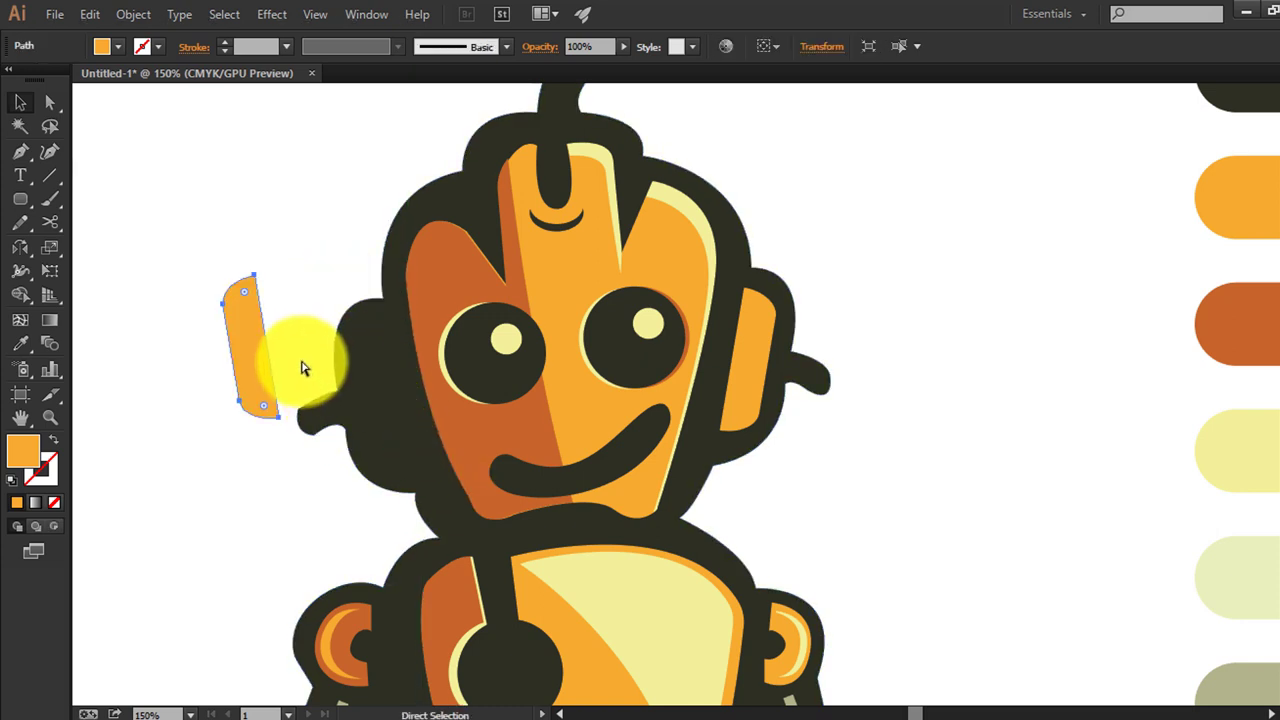
{"action": "key", "text": "Delete"}
{"action": "left_click", "coordinate": [252, 313]}
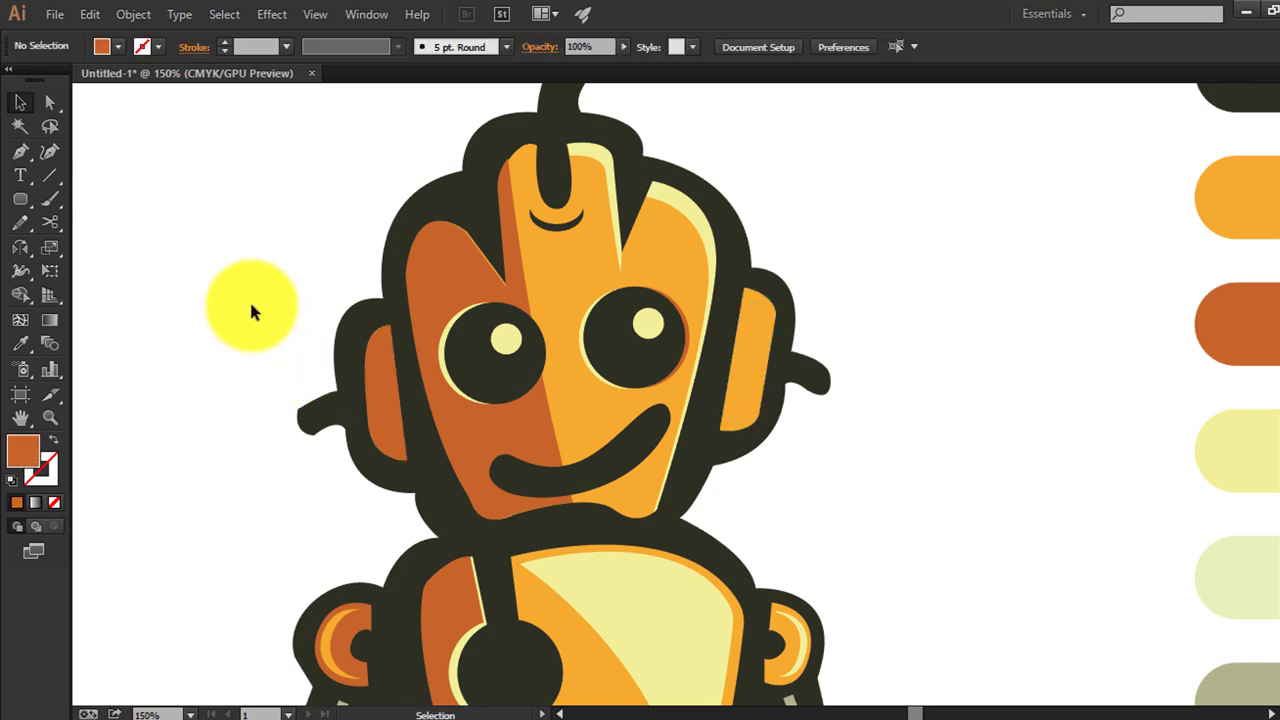
Turn a copy of the left ear panel into a light-orange crescent inside the left ear
{"action": "left_click", "coordinate": [257, 321]}
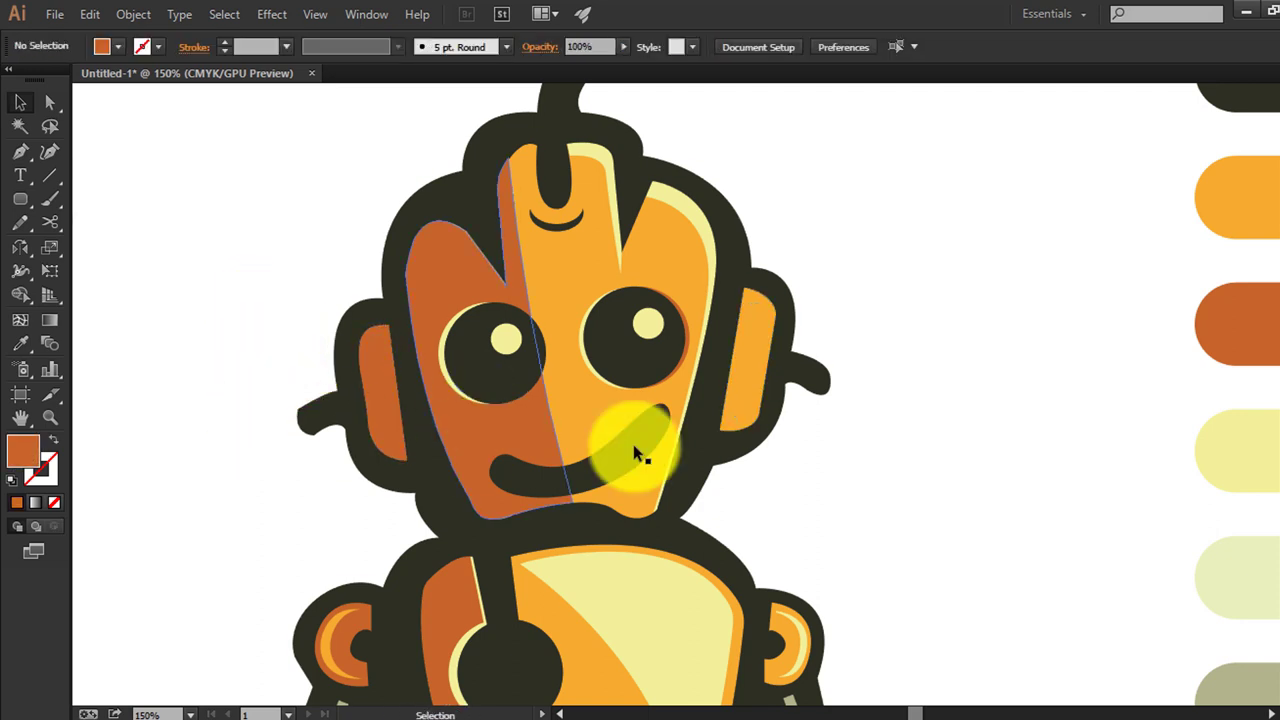
{"action": "mouse_move", "coordinate": [395, 410]}
{"action": "left_mouse_down"}
{"action": "mouse_move", "coordinate": [203, 366]}
{"action": "mouse_move", "coordinate": [198, 390]}
{"action": "left_mouse_up"}
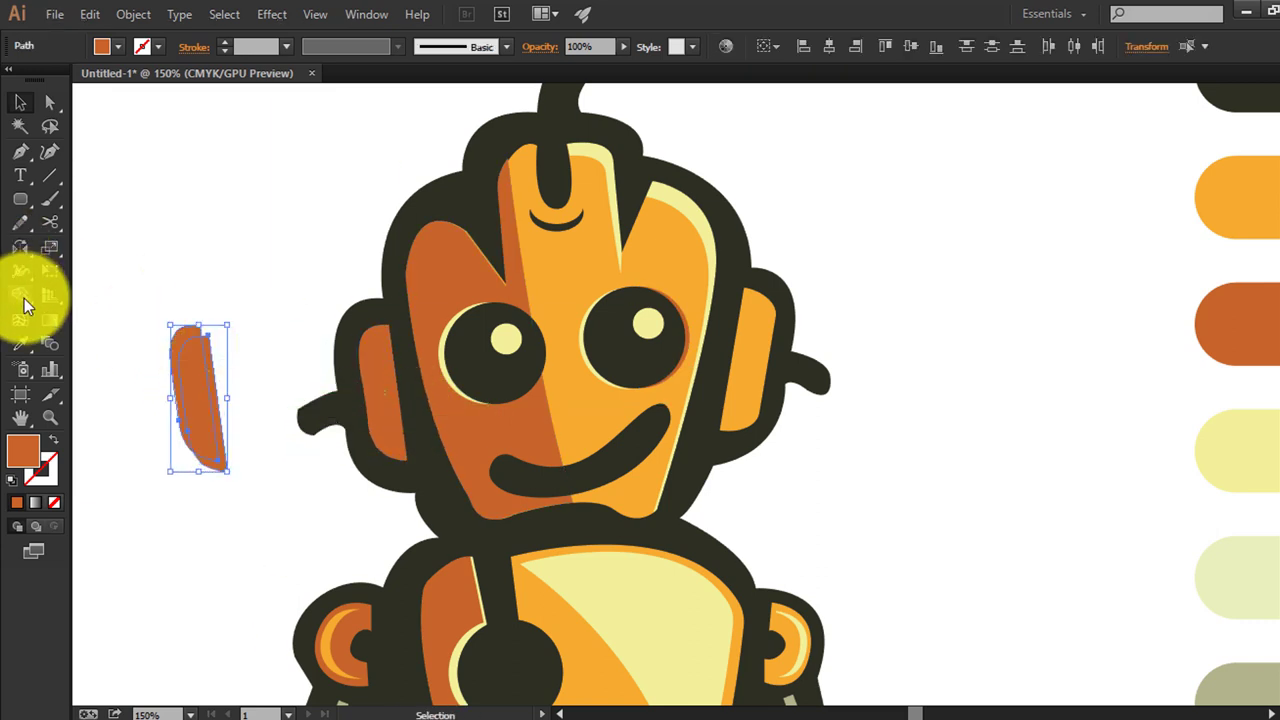
{"action": "left_click", "coordinate": [20, 295]}
{"action": "left_click", "coordinate": [194, 414], "text": "alt"}
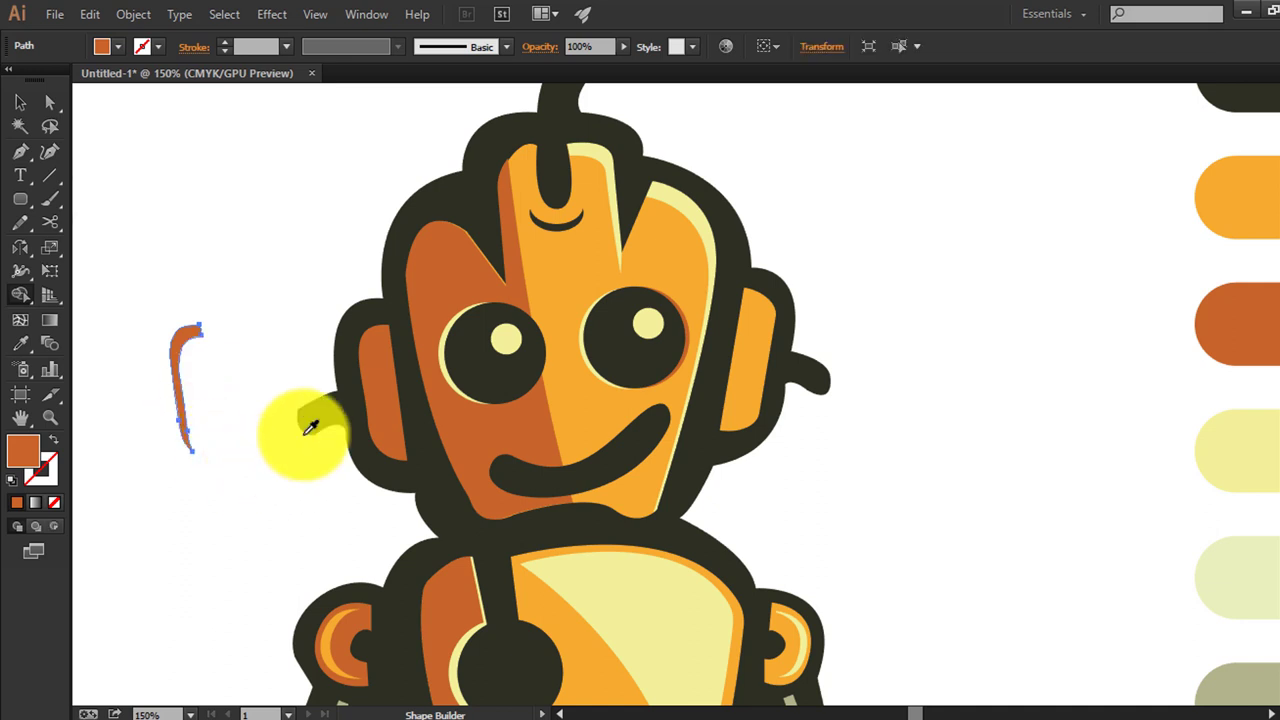
{"action": "key", "text": "i"}
{"action": "left_click", "coordinate": [561, 389]}
{"action": "mouse_move", "coordinate": [174, 318]}
{"action": "left_mouse_down"}
{"action": "mouse_move", "coordinate": [377, 350]}
{"action": "mouse_move", "coordinate": [365, 332]}
{"action": "left_mouse_up"}
{"action": "mouse_move", "coordinate": [757, 386]}
{"action": "left_mouse_down"}
{"action": "mouse_move", "coordinate": [1007, 513]}
{"action": "mouse_move", "coordinate": [1000, 521]}
{"action": "left_mouse_up"}
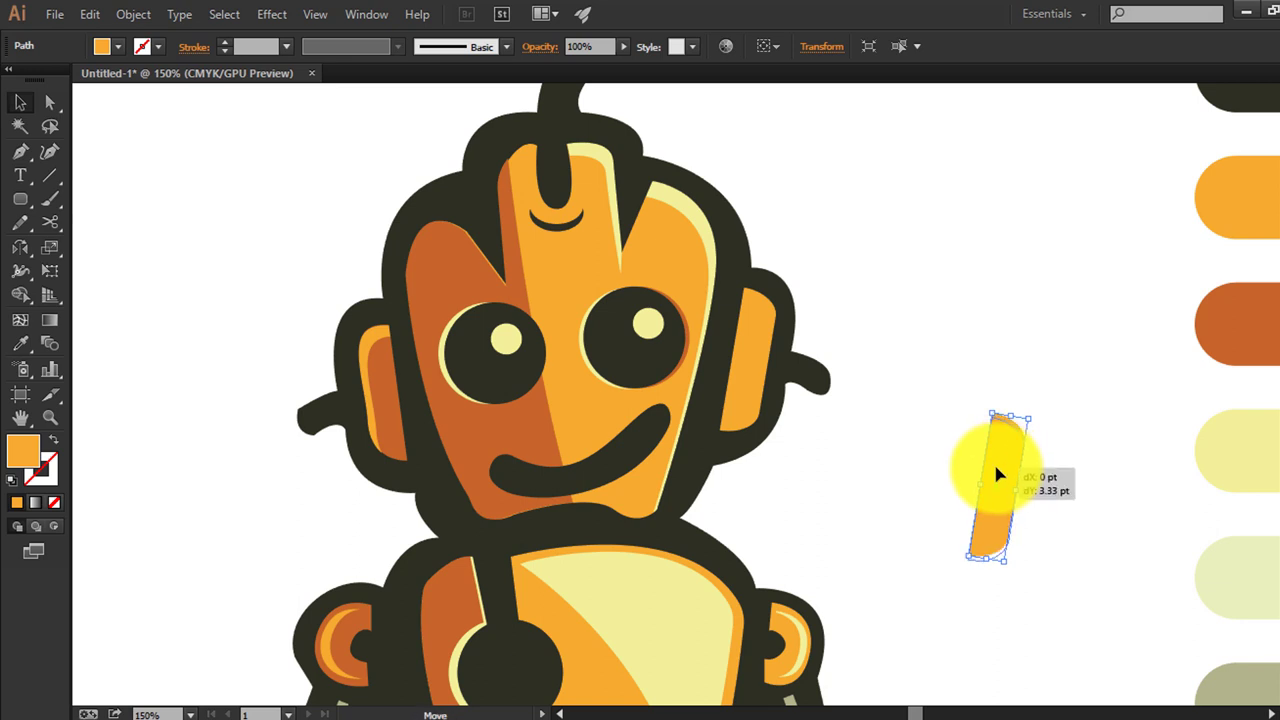
Trim a pale-yellow sliver from an offset panel copy and place it on the right ear
{"action": "left_click_drag", "start_coordinate": [1002, 470], "coordinate": [994, 477], "text": "alt"}
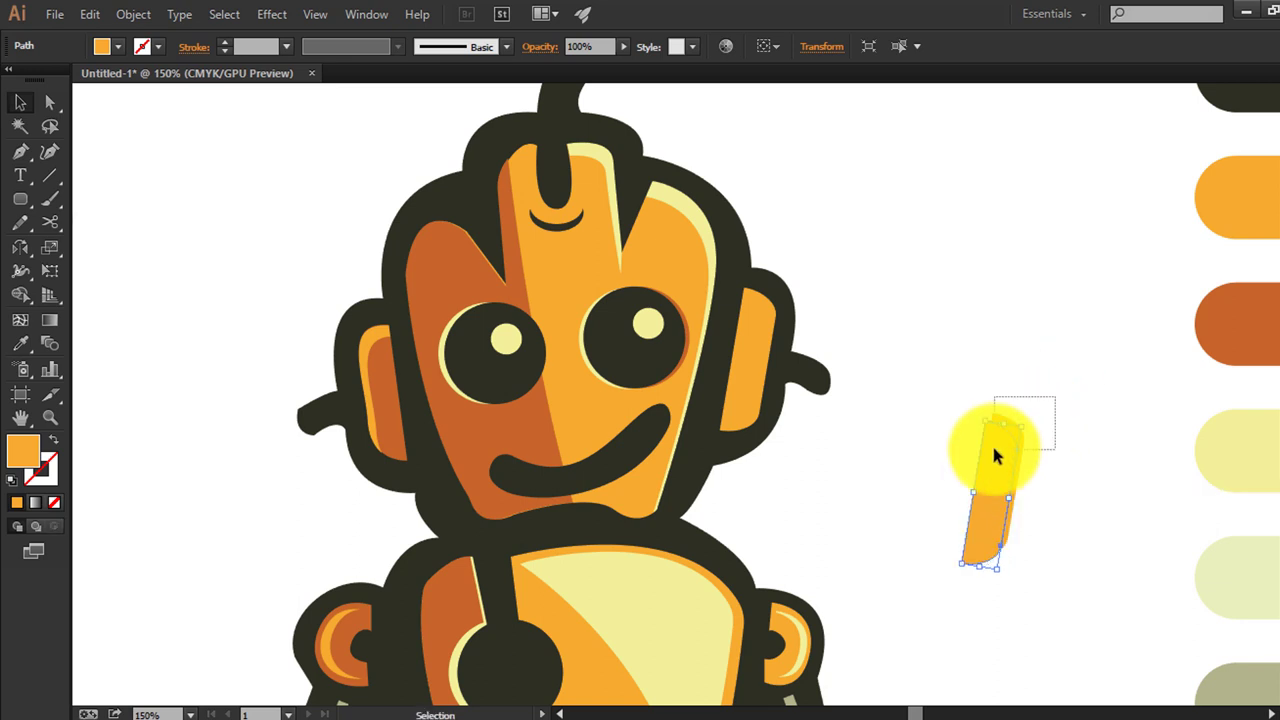
{"action": "left_click", "coordinate": [20, 295]}
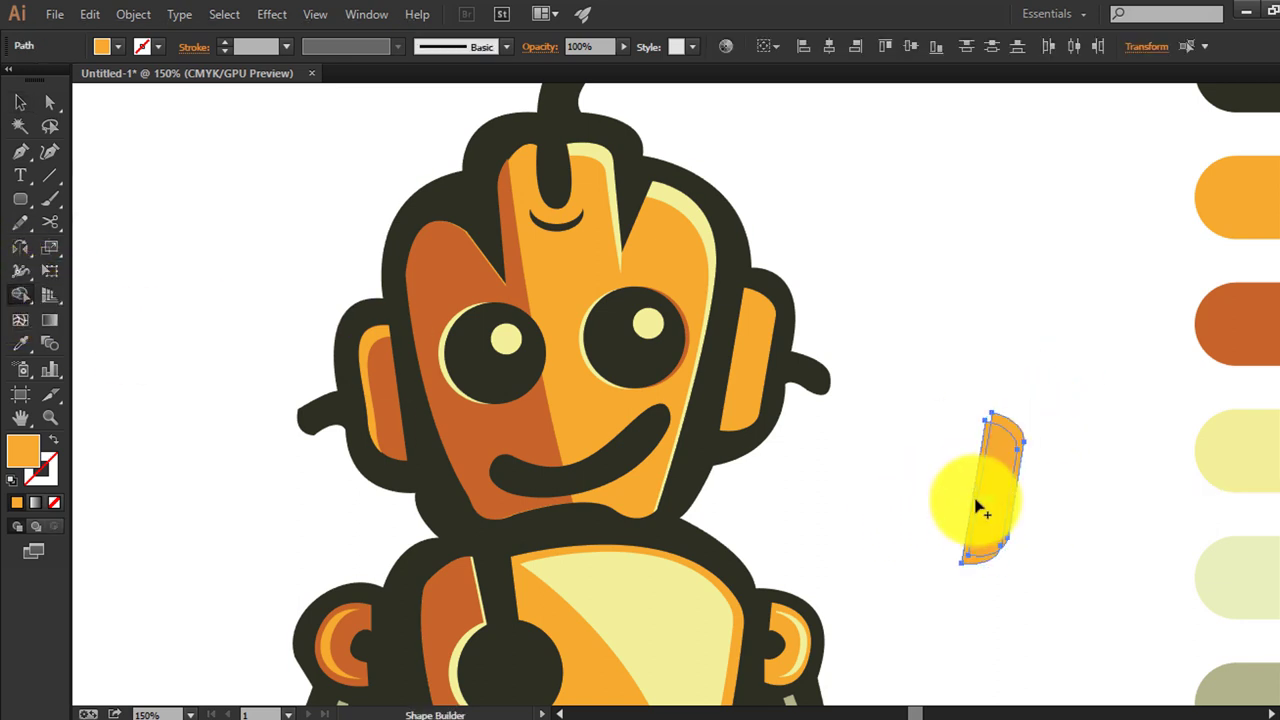
{"action": "left_click_drag", "start_coordinate": [935, 481], "coordinate": [990, 530], "text": "alt"}
{"action": "left_click", "coordinate": [22, 104]}
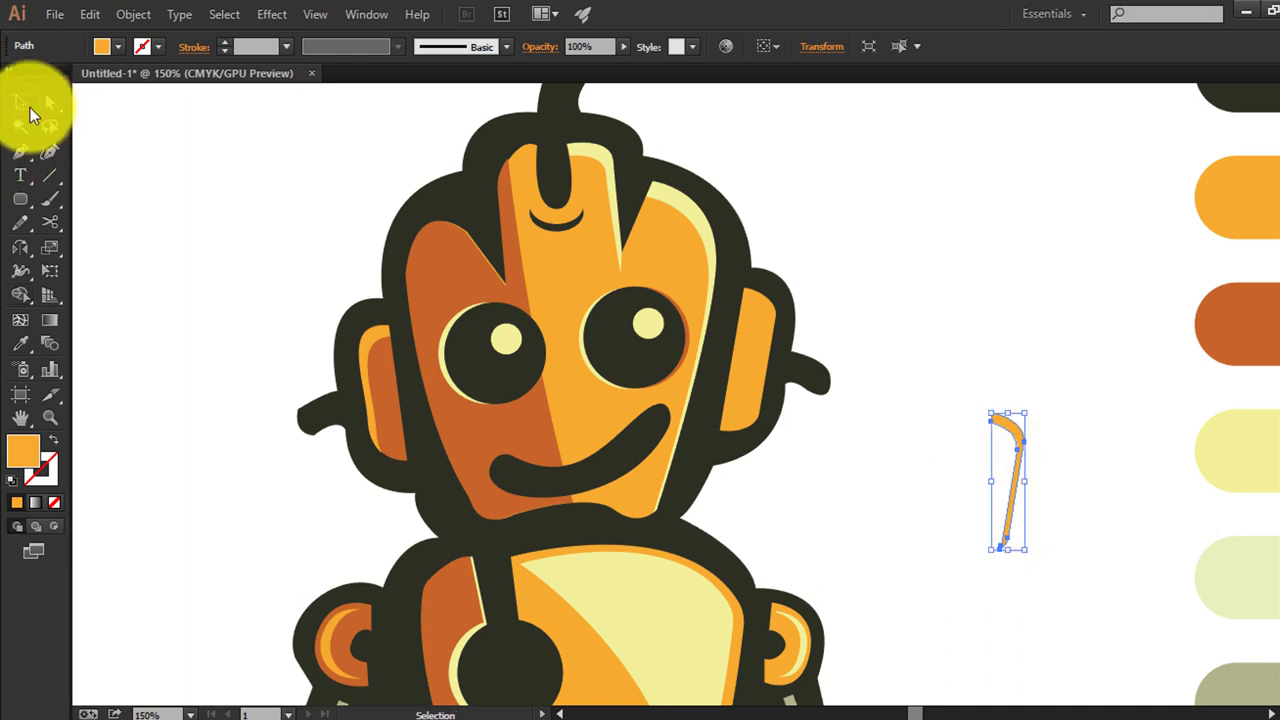
{"action": "key", "text": "i"}
{"action": "left_click", "coordinate": [692, 210]}
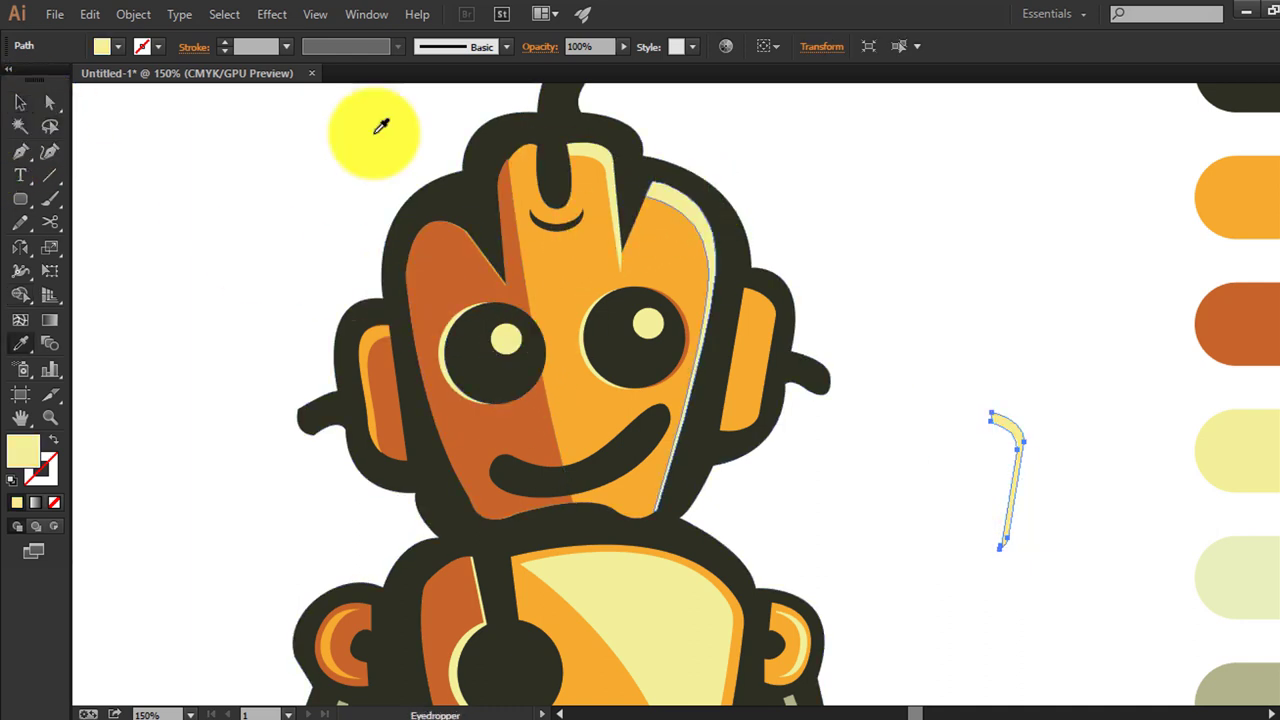
{"action": "left_click", "coordinate": [24, 106]}
{"action": "left_click", "coordinate": [985, 398]}
{"action": "mouse_move", "coordinate": [1005, 430]}
{"action": "left_mouse_down"}
{"action": "mouse_move", "coordinate": [757, 310]}
{"action": "mouse_move", "coordinate": [748, 293]}
{"action": "left_mouse_up"}
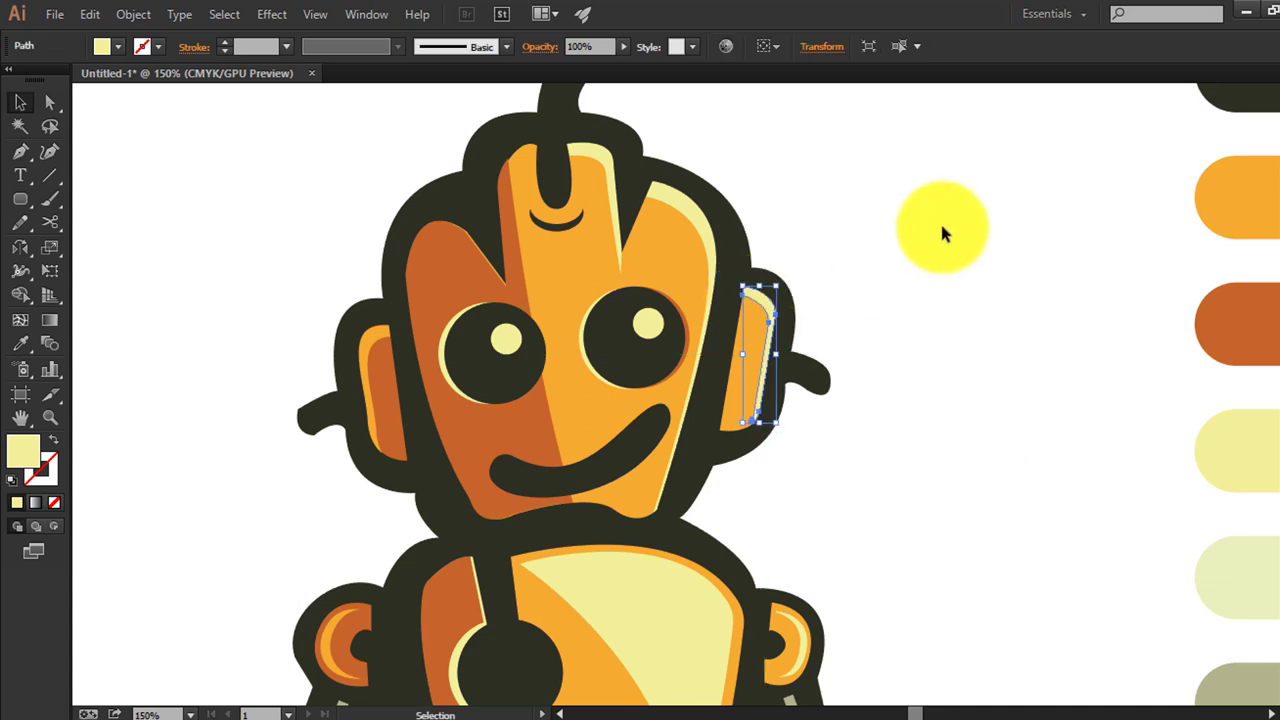
{"action": "left_click", "coordinate": [950, 316]}
{"action": "key", "text": "ctrl+0"}
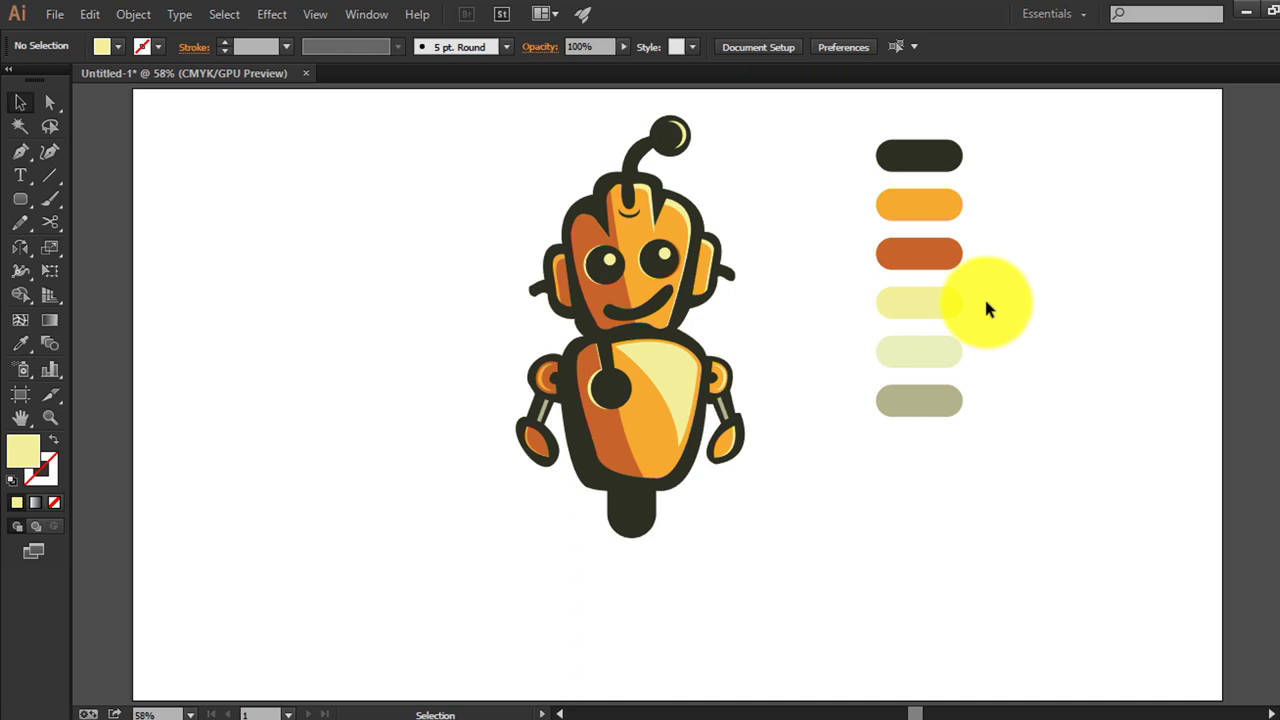
Scale the robot up slightly by dragging a corner handle
{"action": "scroll", "coordinate": [852, 492], "scroll_direction": "up", "scroll_amount": 2}
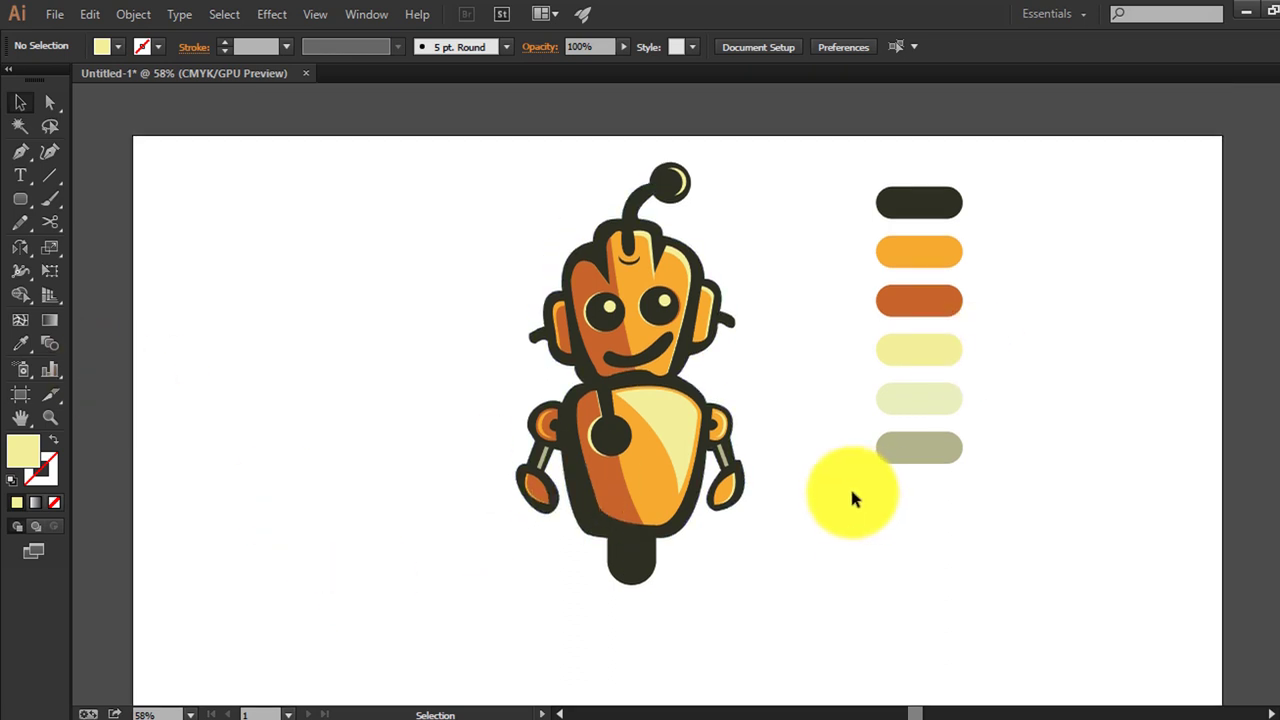
{"action": "scroll", "coordinate": [849, 497], "scroll_direction": "down", "scroll_amount": 3}
{"action": "scroll", "coordinate": [849, 497], "scroll_direction": "up", "scroll_amount": 2}
{"action": "scroll", "coordinate": [743, 415], "scroll_direction": "up", "scroll_amount": 2}
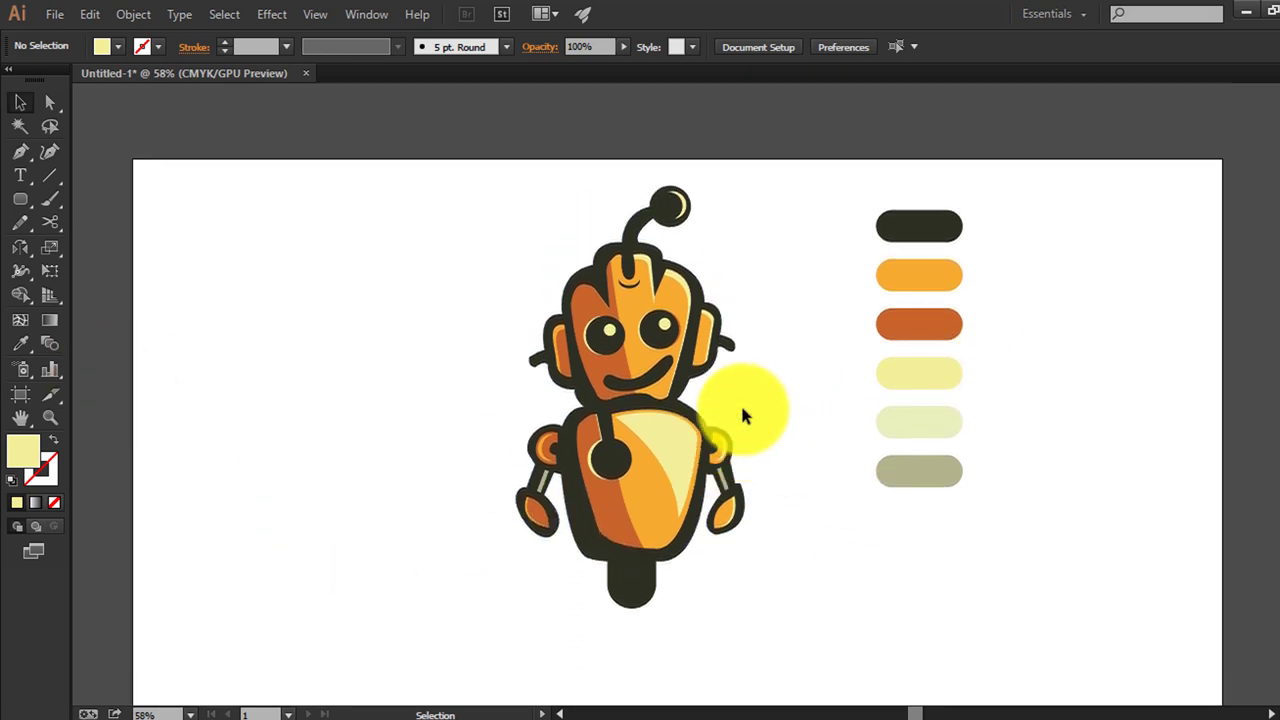
{"action": "scroll", "coordinate": [745, 420], "scroll_direction": "down", "scroll_amount": 3}
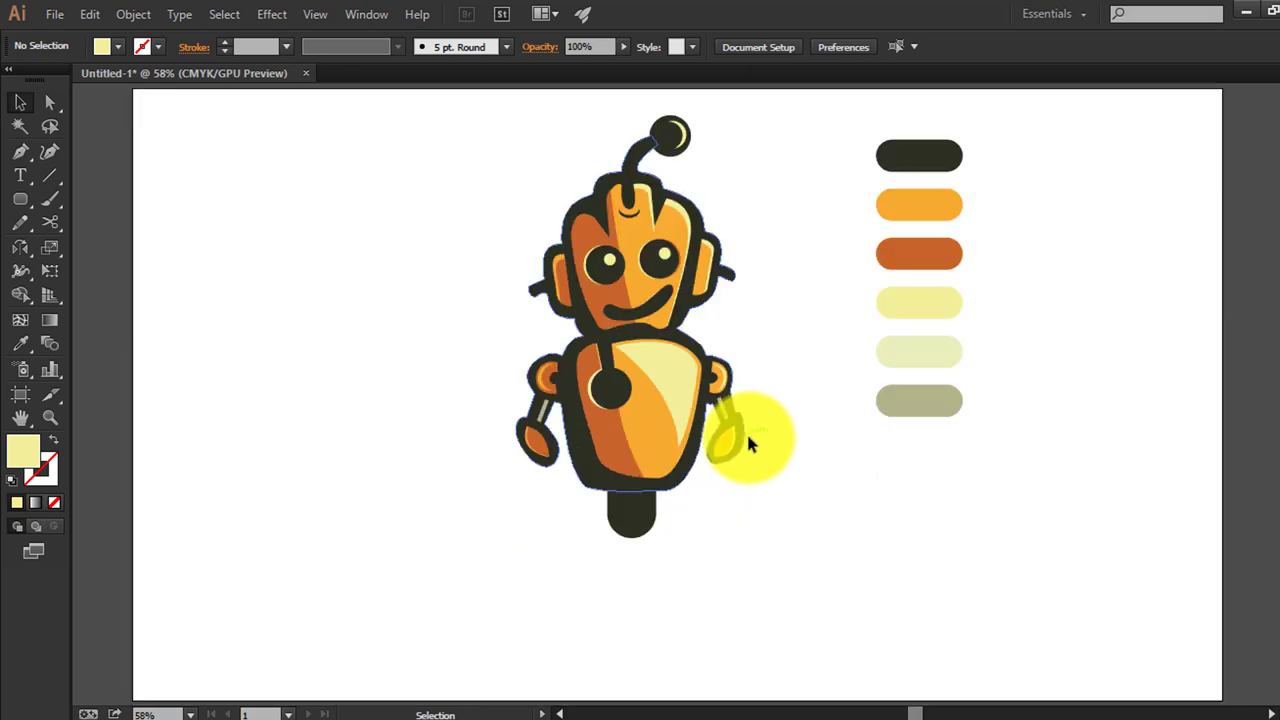
{"action": "scroll", "coordinate": [748, 434], "scroll_direction": "up", "scroll_amount": 3}
{"action": "left_click", "coordinate": [700, 500]}
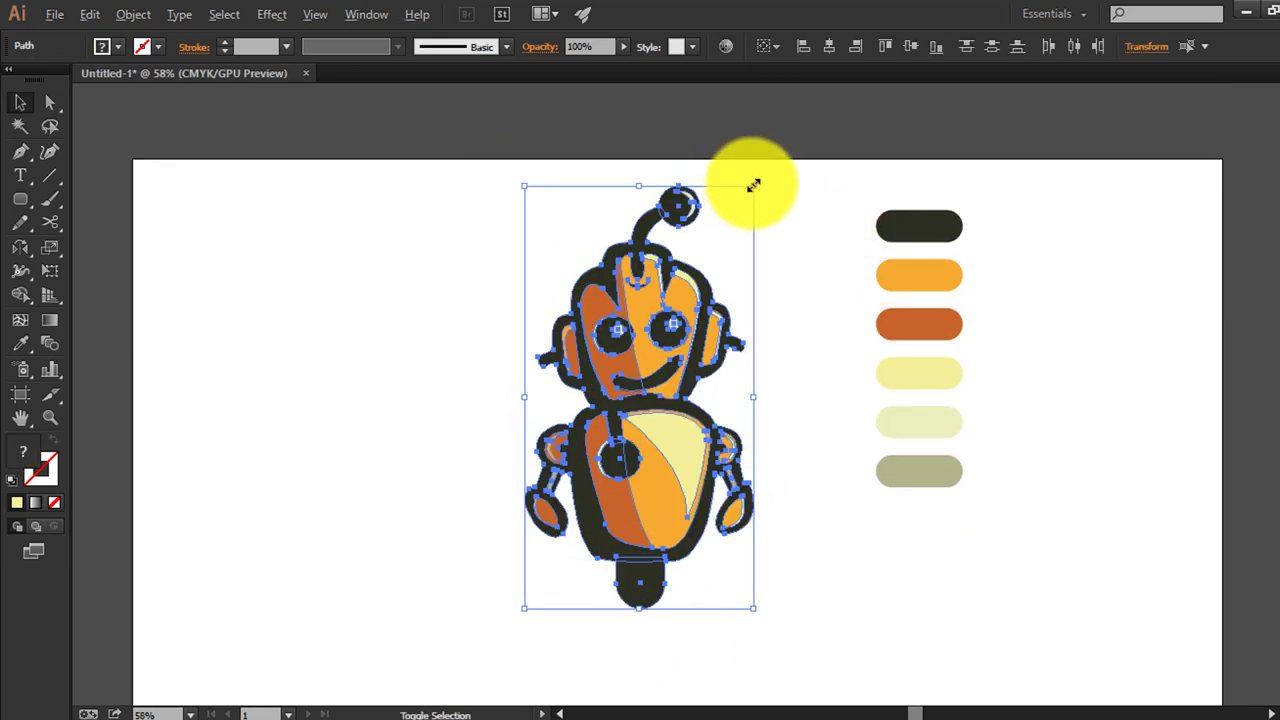
{"action": "left_click_drag", "start_coordinate": [752, 175], "coordinate": [761, 173]}
{"action": "left_click_drag", "start_coordinate": [663, 318], "coordinate": [688, 362]}
{"action": "left_click", "coordinate": [806, 314]}
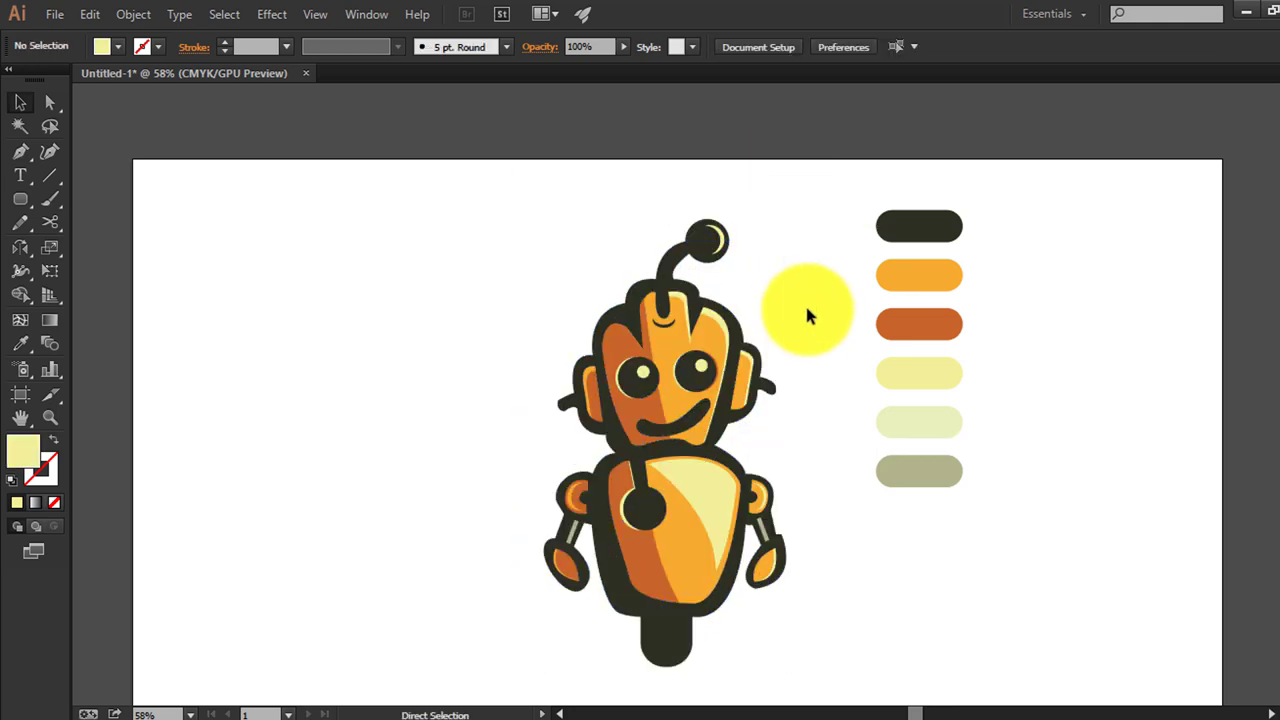
{"action": "scroll", "coordinate": [806, 314], "scroll_direction": "down", "scroll_amount": 2}
{"action": "scroll", "coordinate": [806, 314], "scroll_direction": "up", "scroll_amount": 2}
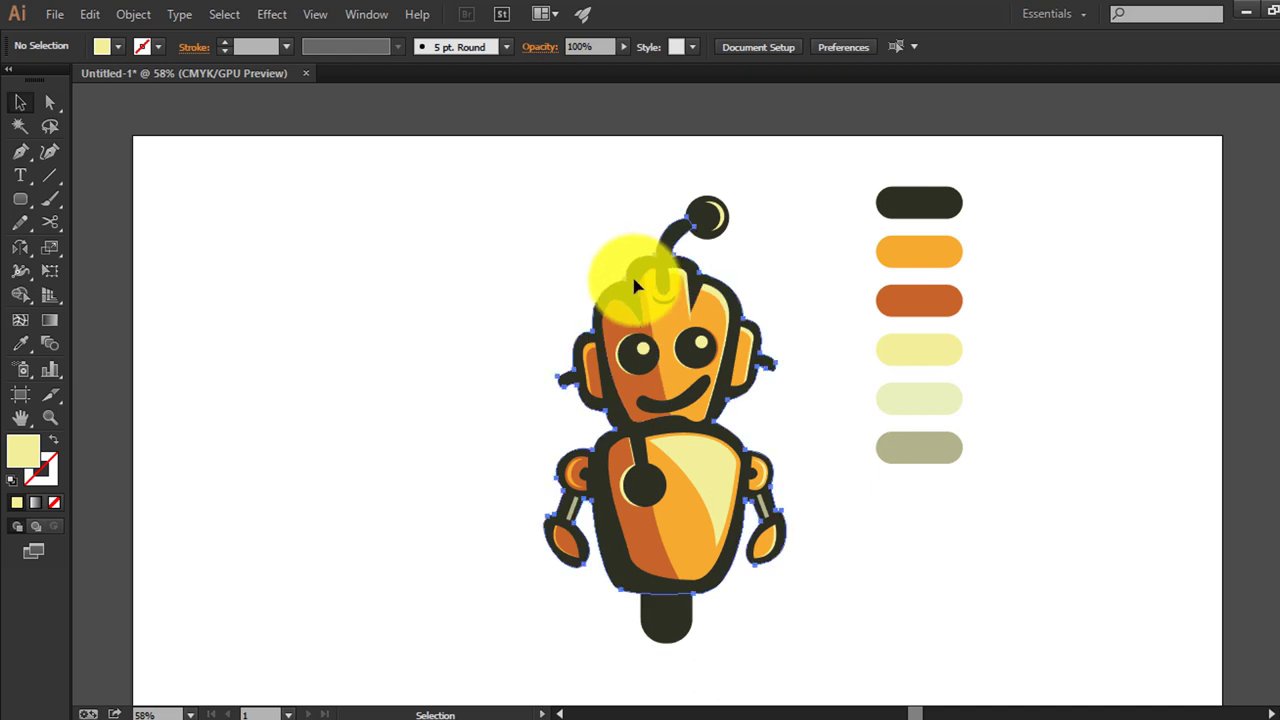
Nudge the dark base left to centre it under the body
{"action": "left_click", "coordinate": [660, 282]}
{"action": "key", "text": "ctrl+shift+a"}
{"action": "left_click_drag", "start_coordinate": [460, 220], "coordinate": [814, 457]}
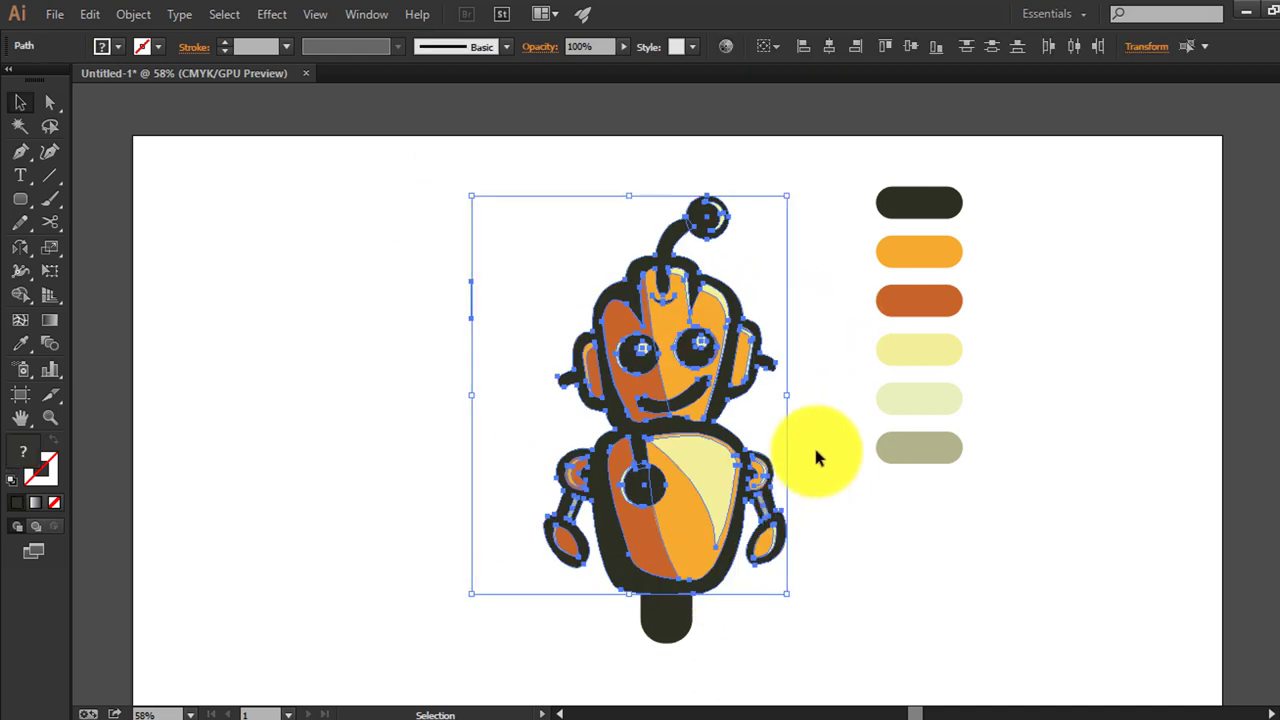
{"action": "left_click", "coordinate": [766, 574]}
{"action": "left_click_drag", "start_coordinate": [770, 595], "coordinate": [700, 655]}
{"action": "key", "text": "shift+Left"}
{"action": "key", "text": "shift+Left"}
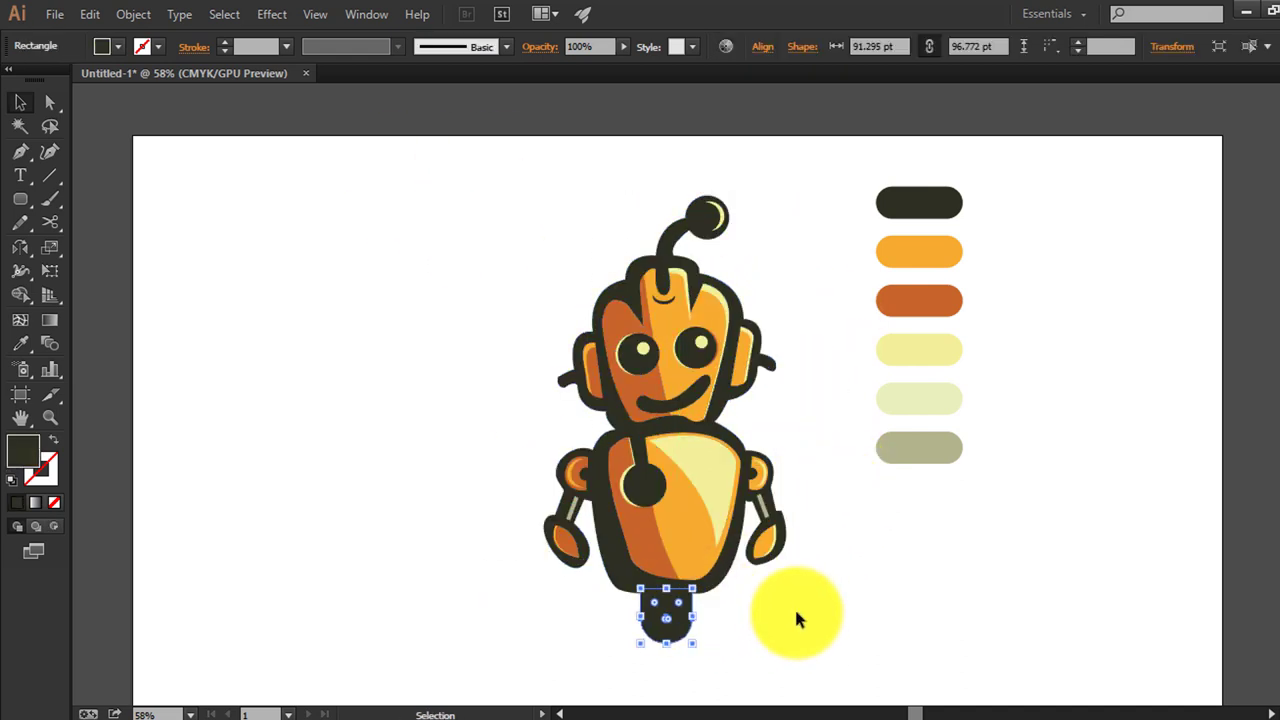
{"action": "left_click", "coordinate": [740, 648]}
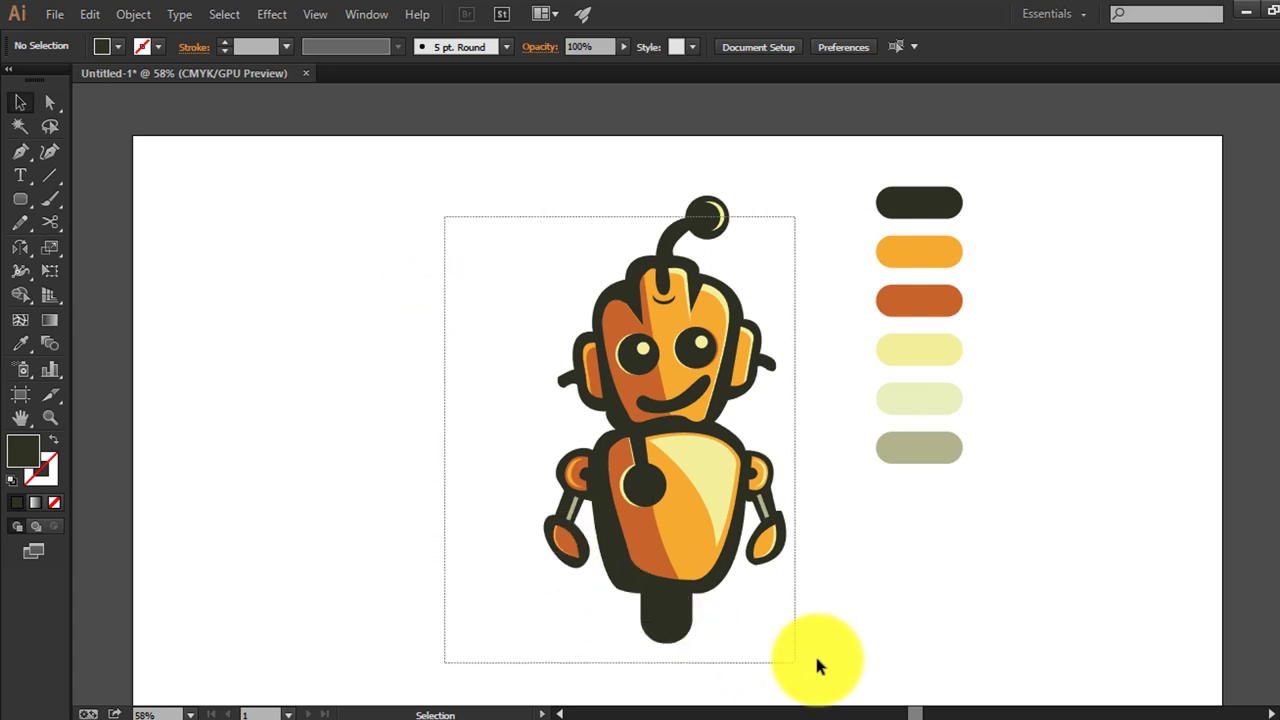
Reselect the robot group and zoom in on its head
{"action": "left_click_drag", "start_coordinate": [816, 665], "coordinate": [828, 650]}
{"action": "left_click", "coordinate": [826, 629]}
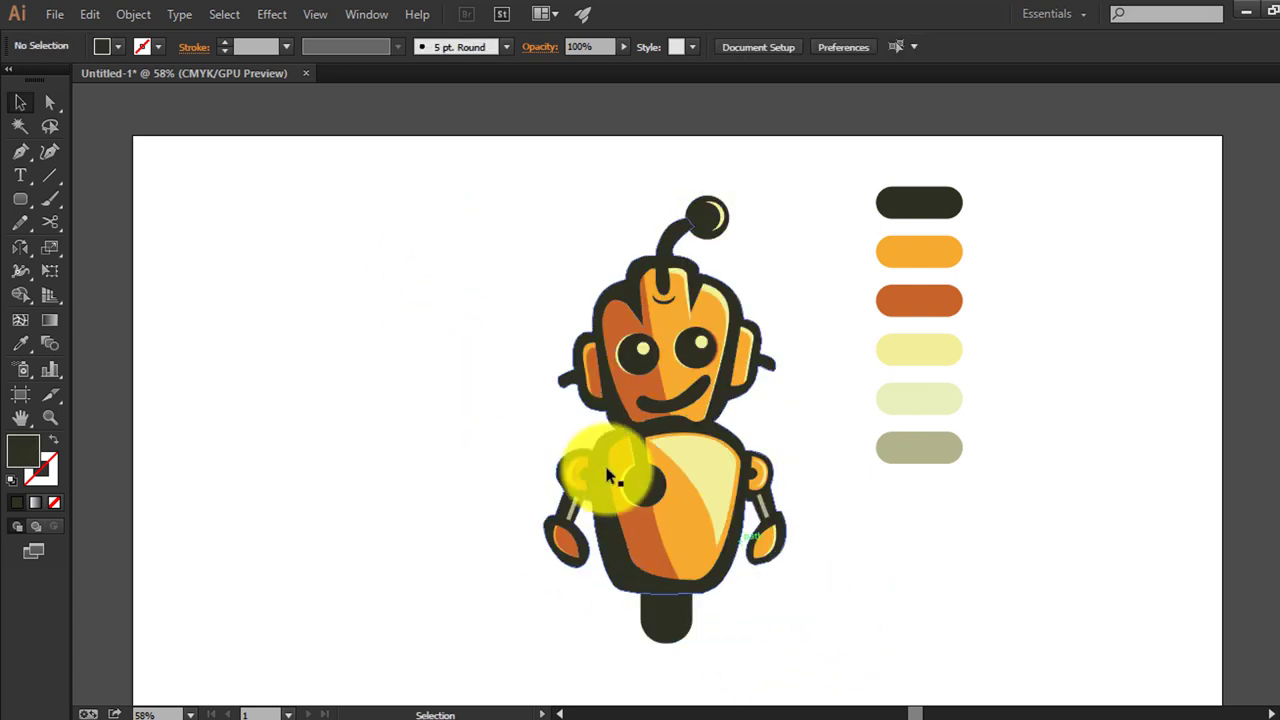
{"action": "left_click", "coordinate": [719, 495]}
{"action": "left_click", "coordinate": [875, 568]}
{"action": "left_click", "coordinate": [685, 517]}
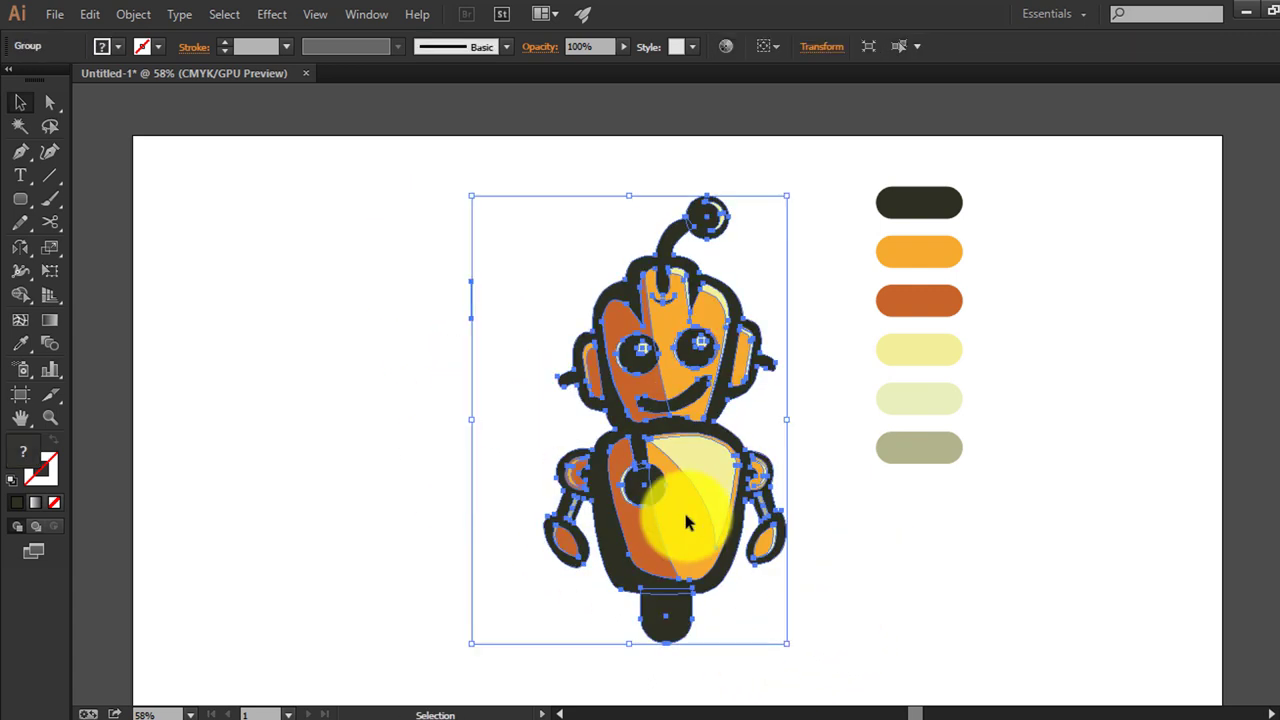
{"action": "key", "text": "ctrl+minus"}
{"action": "key", "text": "ctrl+plus"}
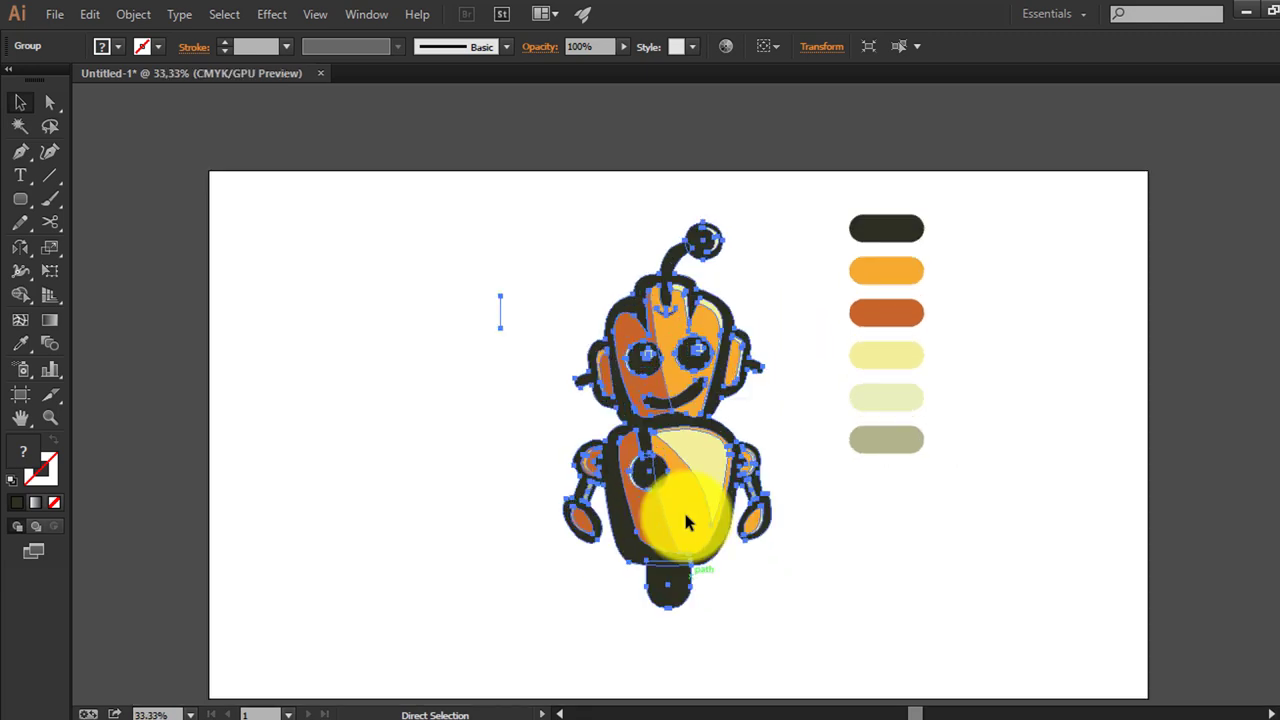
{"action": "key", "text": "ctrl+plus"}
{"action": "key", "text": "ctrl+plus"}
{"action": "key", "text": "ctrl+plus"}
Ungroup the robot artwork and clear a stray empty path
{"action": "left_click", "coordinate": [138, 230]}
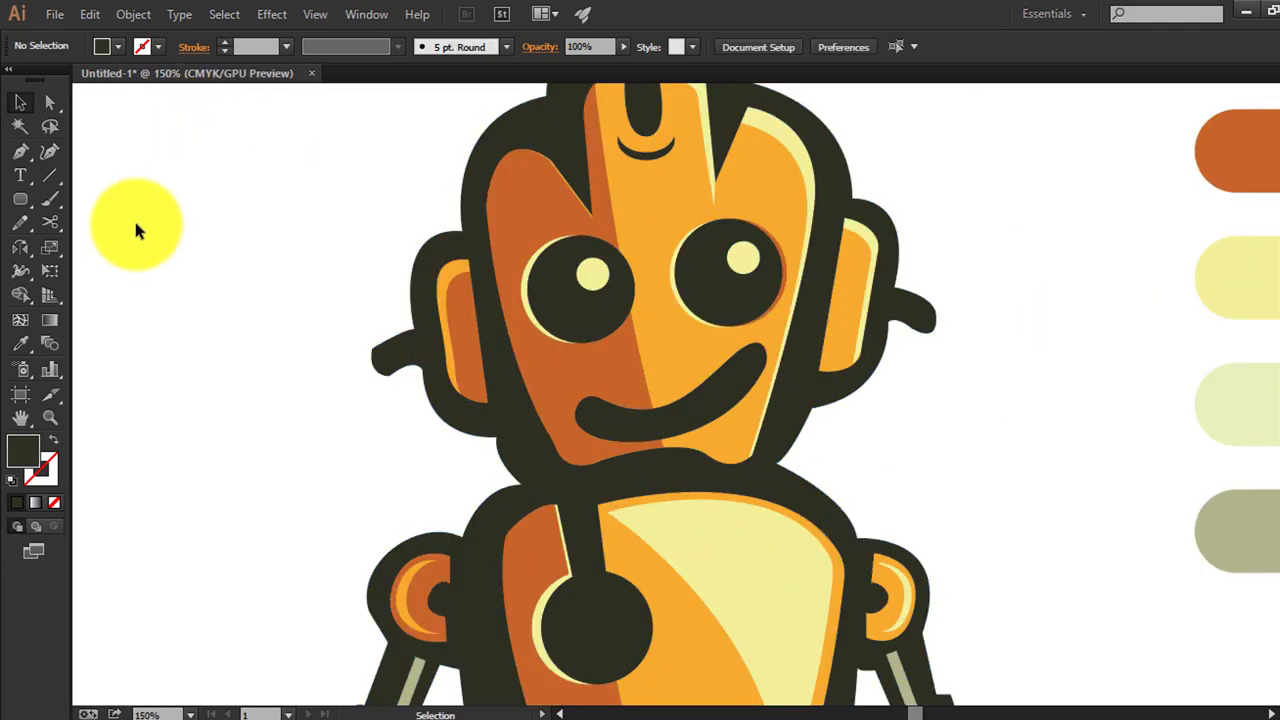
{"action": "right_click", "coordinate": [479, 288]}
{"action": "left_click", "coordinate": [548, 398]}
{"action": "left_click", "coordinate": [242, 310]}
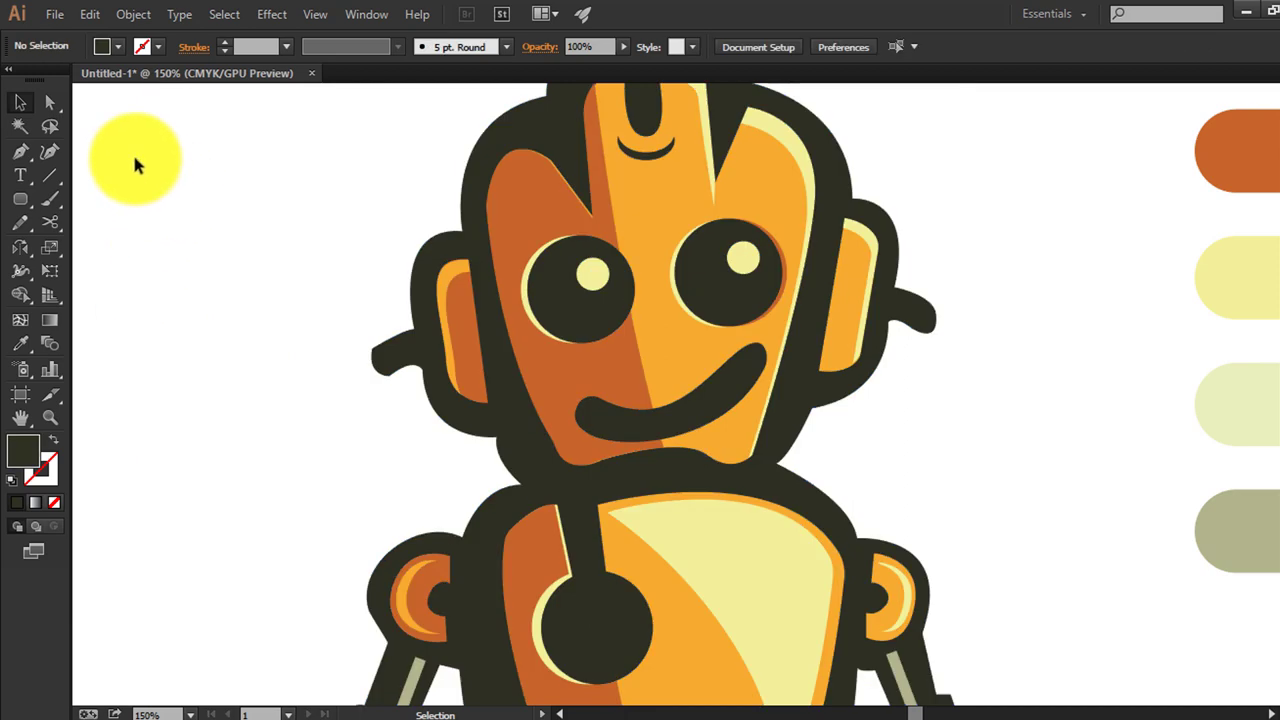
{"action": "left_click_drag", "start_coordinate": [134, 163], "coordinate": [187, 243]}
{"action": "left_click", "coordinate": [186, 242]}
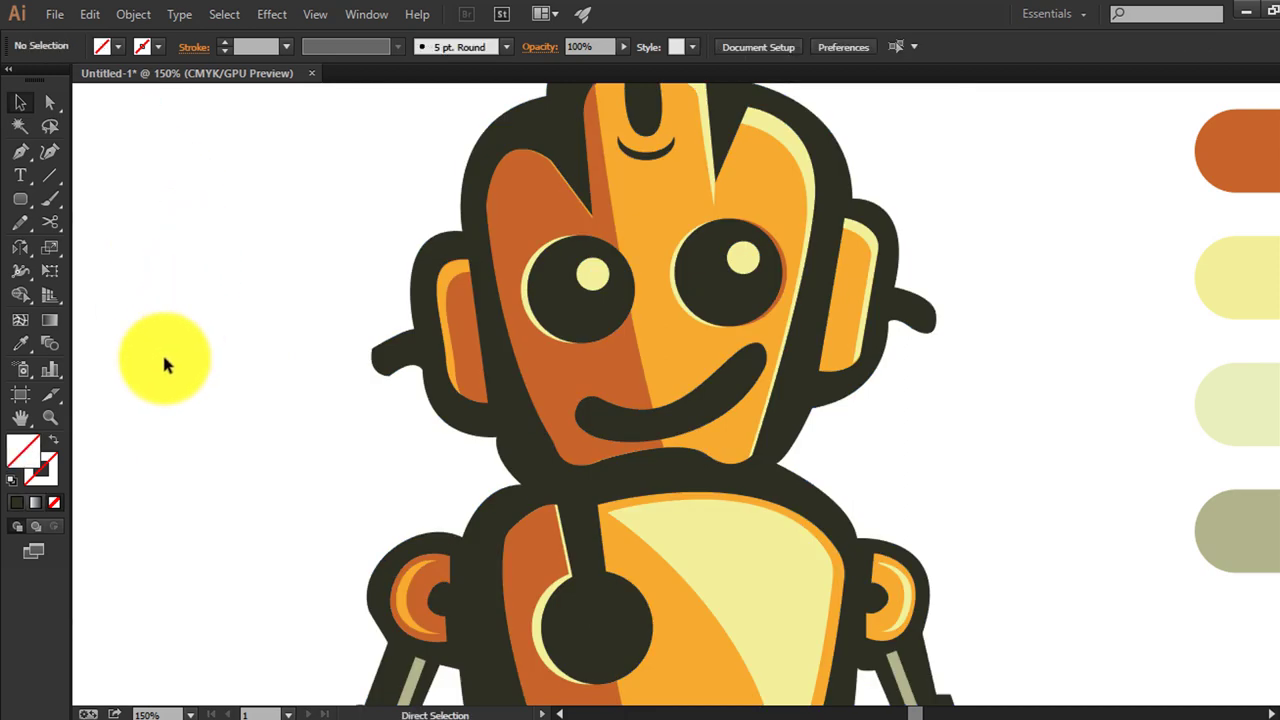
Delete the six colour swatches from the artboard
{"action": "key", "text": "ctrl+0"}
{"action": "key", "text": "ctrl+a"}
{"action": "left_click", "coordinate": [1069, 180]}
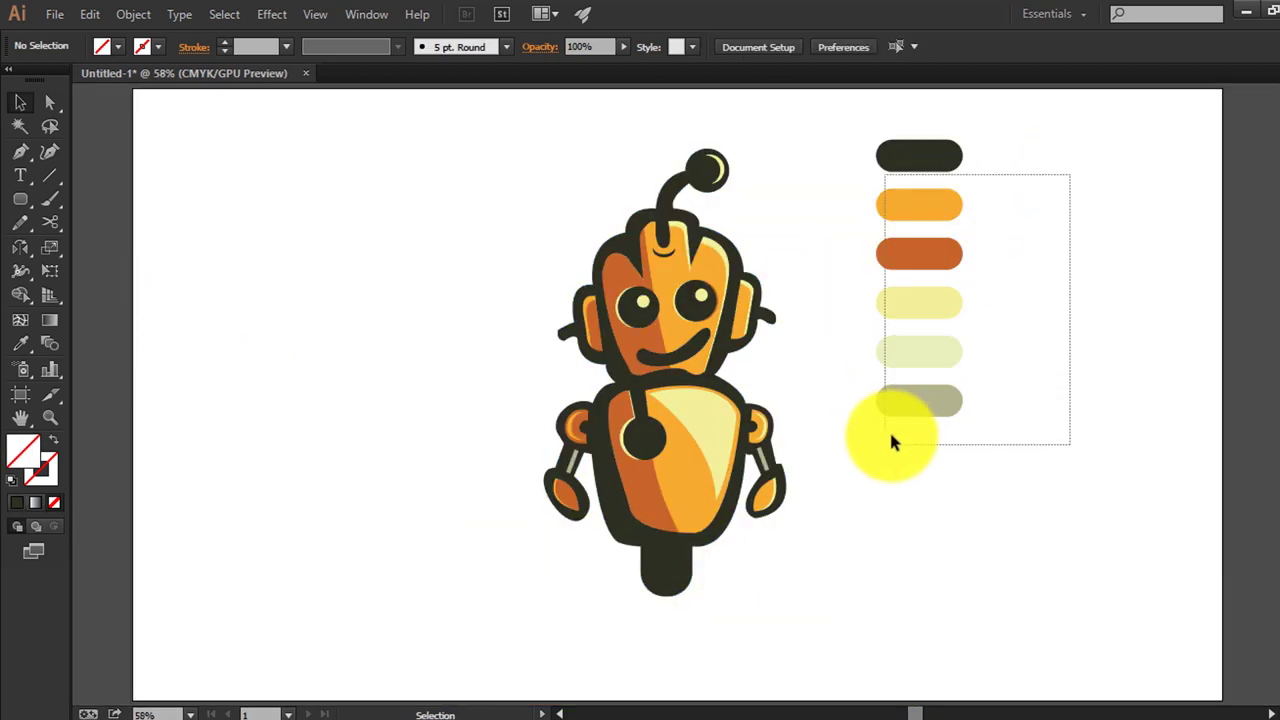
{"action": "left_click_drag", "start_coordinate": [893, 443], "coordinate": [890, 445]}
{"action": "key", "text": "Delete"}
{"action": "left_click", "coordinate": [900, 157]}
{"action": "key", "text": "Delete"}
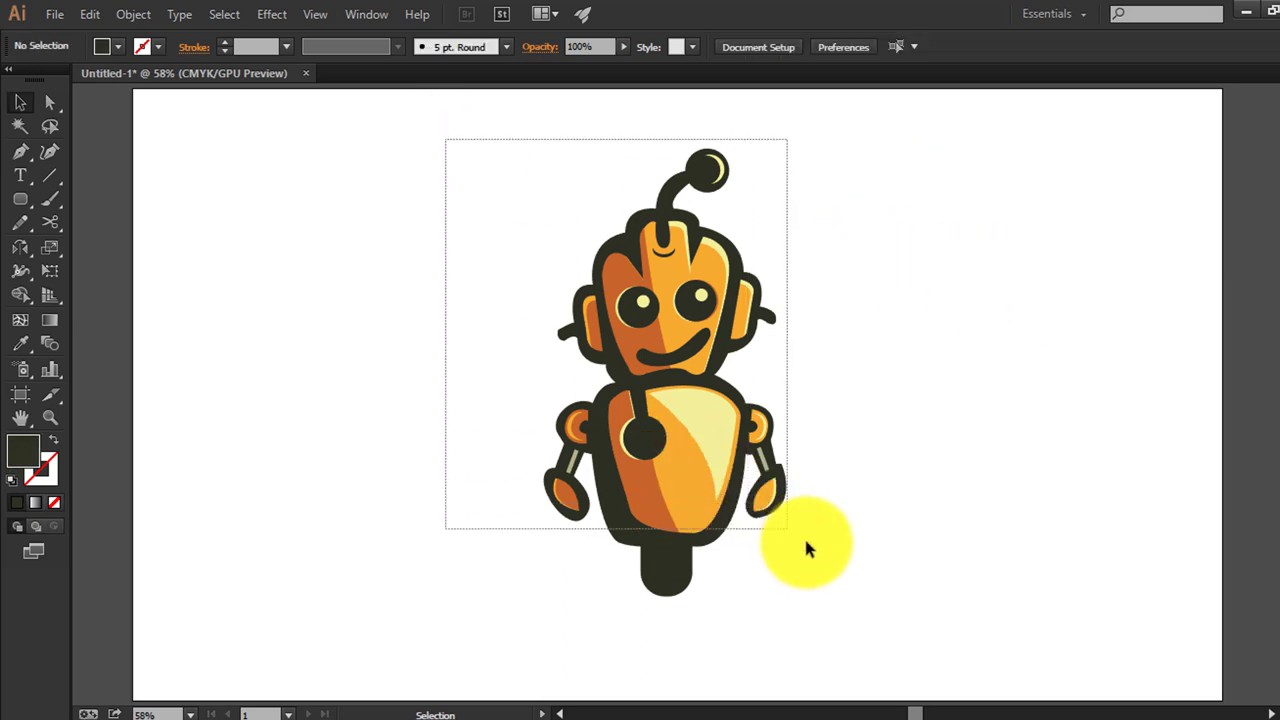
Restore the deleted colour swatches with Paste in Front
{"action": "key", "text": "ctrl+a"}
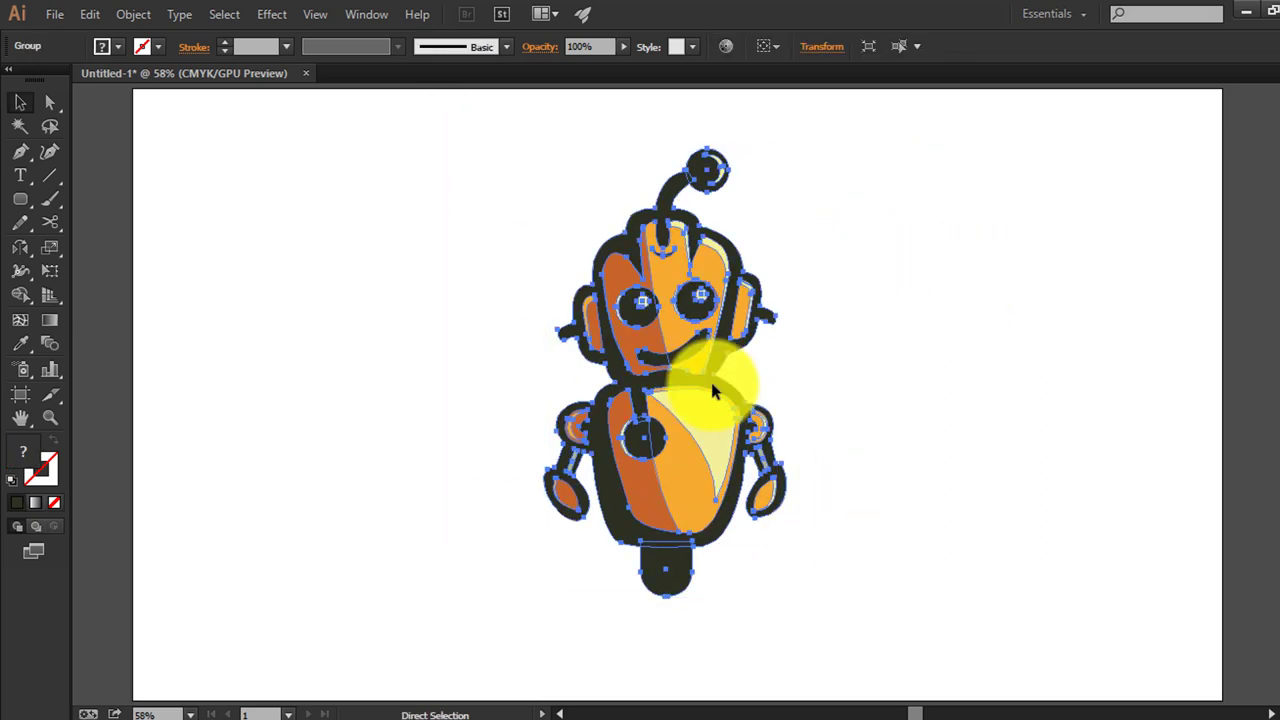
{"action": "key", "text": "ctrl+minus"}
{"action": "key", "text": "ctrl+minus"}
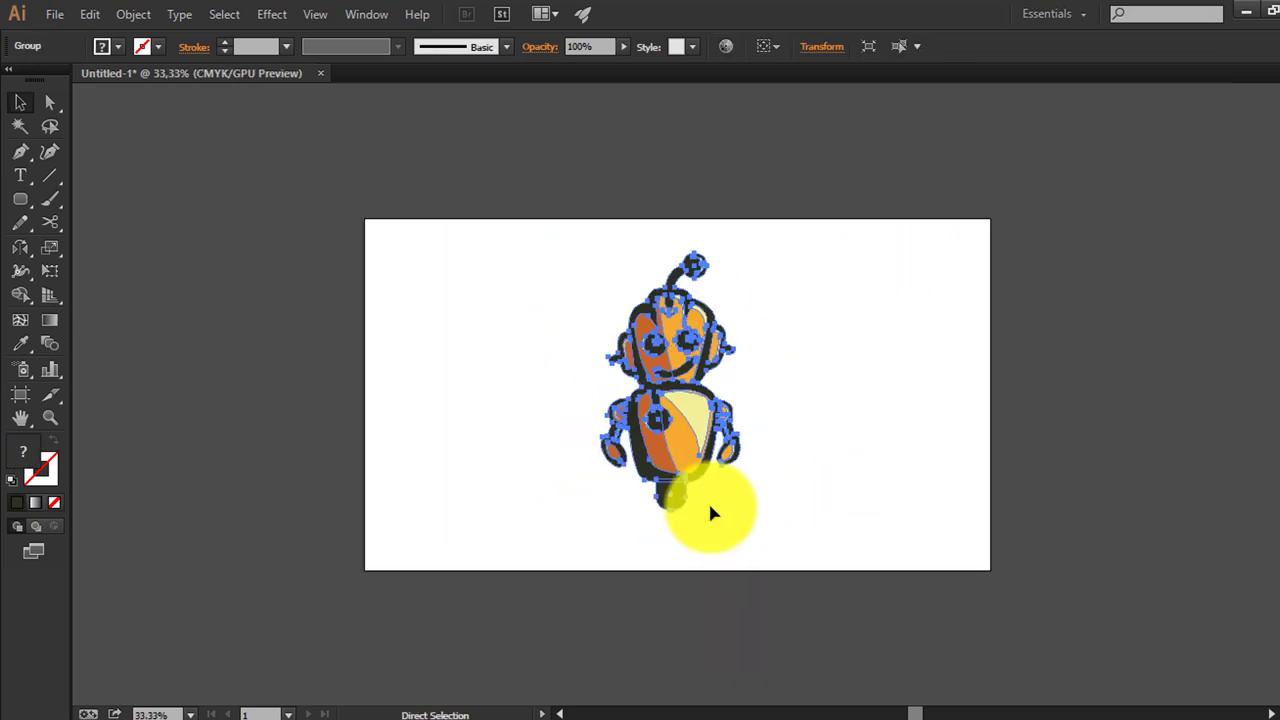
{"action": "key", "text": "ctrl+plus"}
{"action": "key", "text": "ctrl+plus"}
{"action": "scroll", "coordinate": [707, 500], "scroll_direction": "up", "scroll_amount": 2}
{"action": "scroll", "coordinate": [707, 500], "scroll_direction": "up", "scroll_amount": 2}
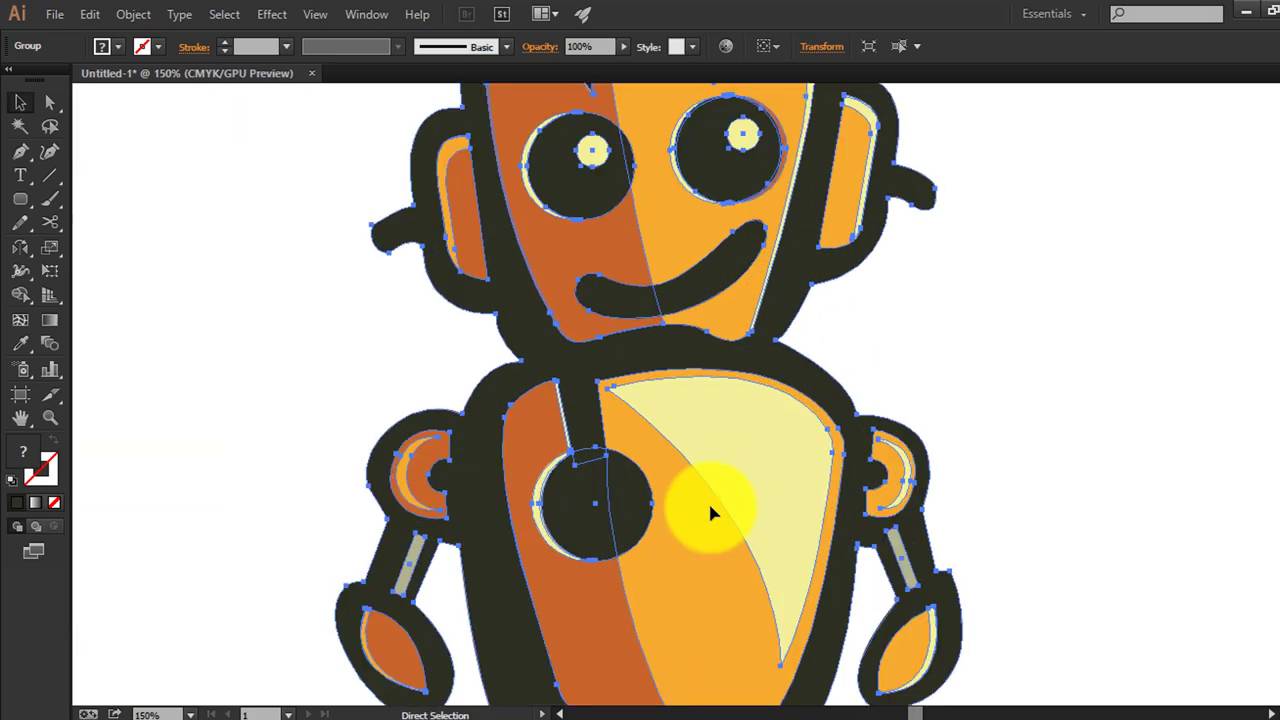
{"action": "key", "text": "ctrl+0"}
{"action": "left_click", "coordinate": [799, 489]}
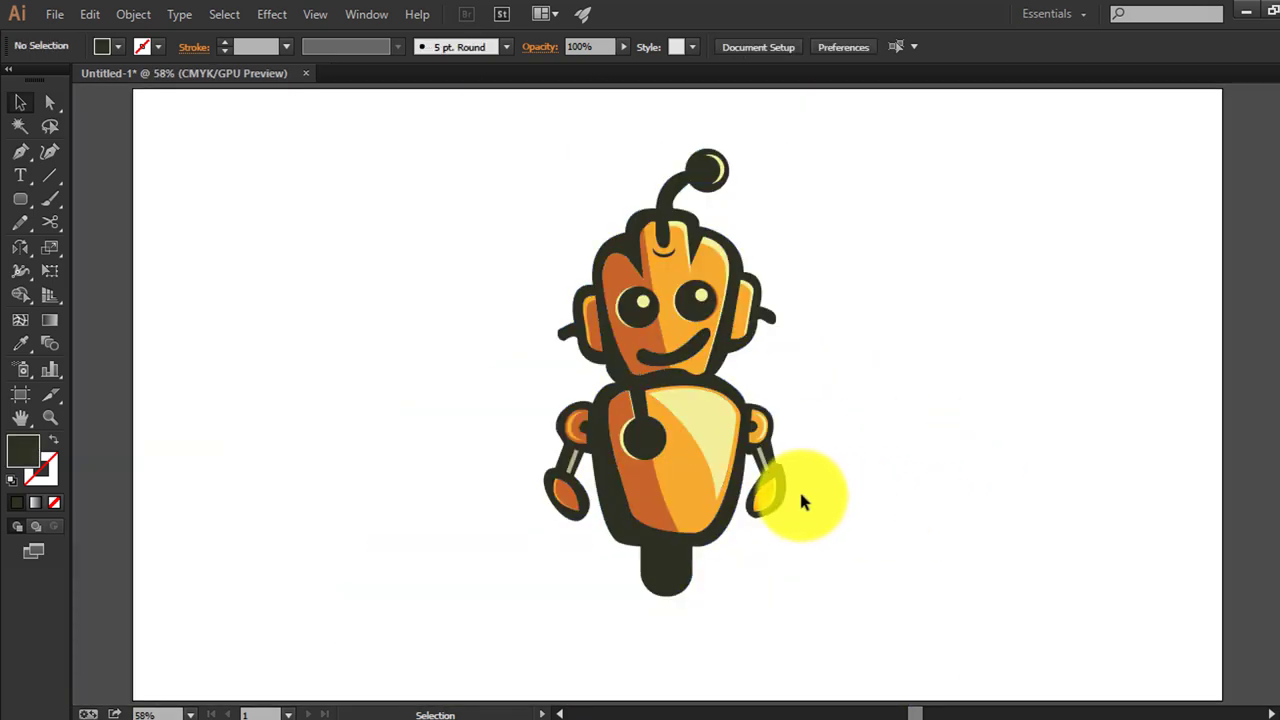
{"action": "left_click", "coordinate": [705, 441]}
{"action": "key", "text": "ctrl+f"}
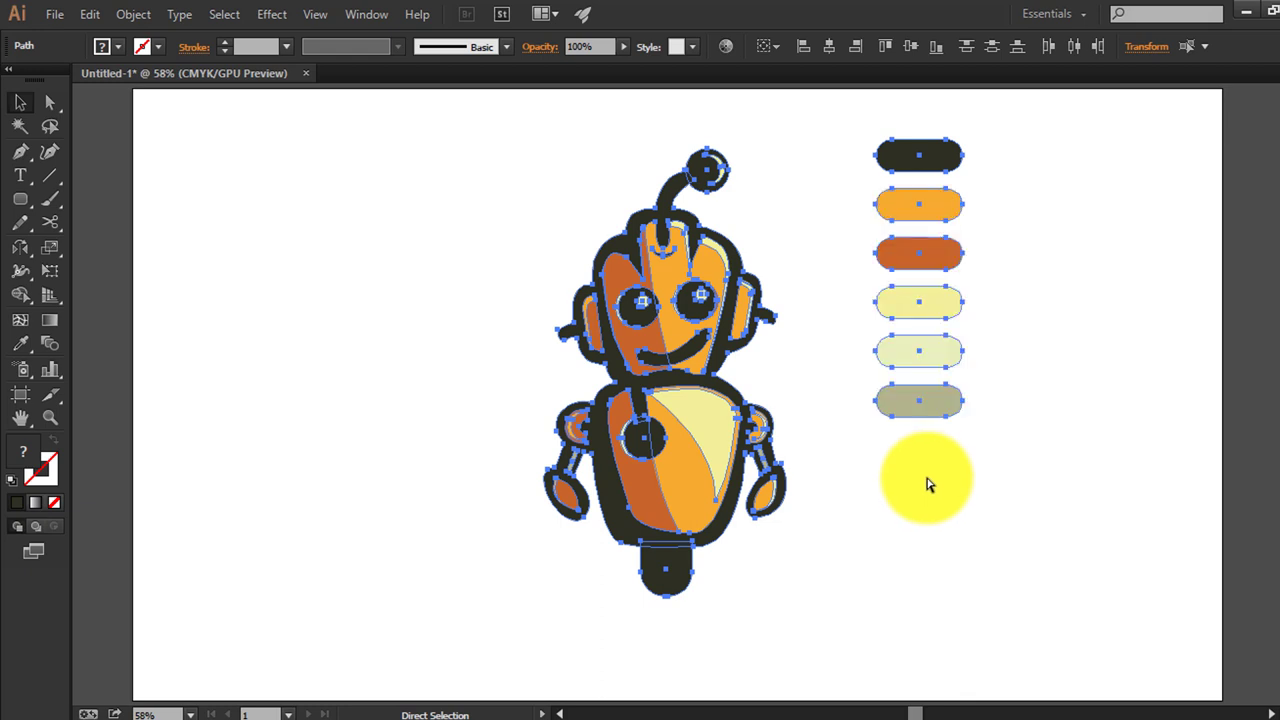
{"action": "left_click", "coordinate": [866, 566]}
Draw a flat ellipse and give it the grey-green swatch colour
{"action": "left_click_drag", "start_coordinate": [10, 205], "coordinate": [80, 243]}
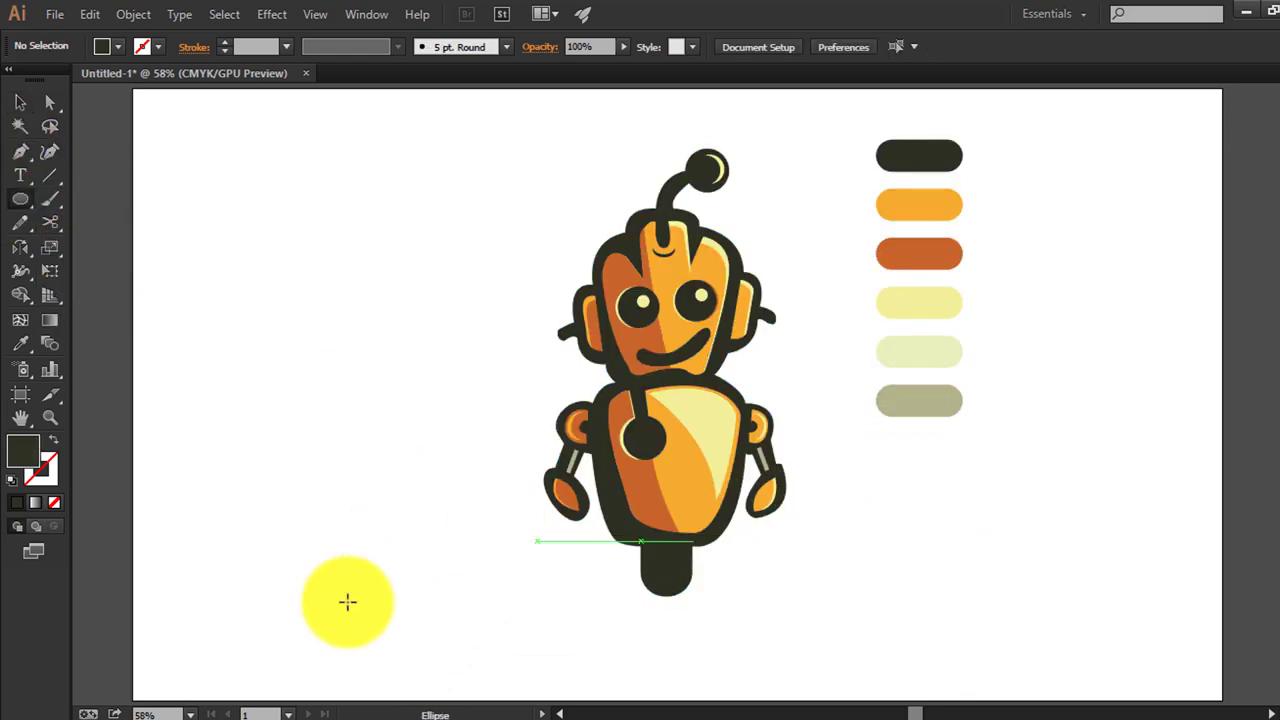
{"action": "left_click_drag", "start_coordinate": [376, 622], "coordinate": [511, 649]}
{"action": "key", "text": "i"}
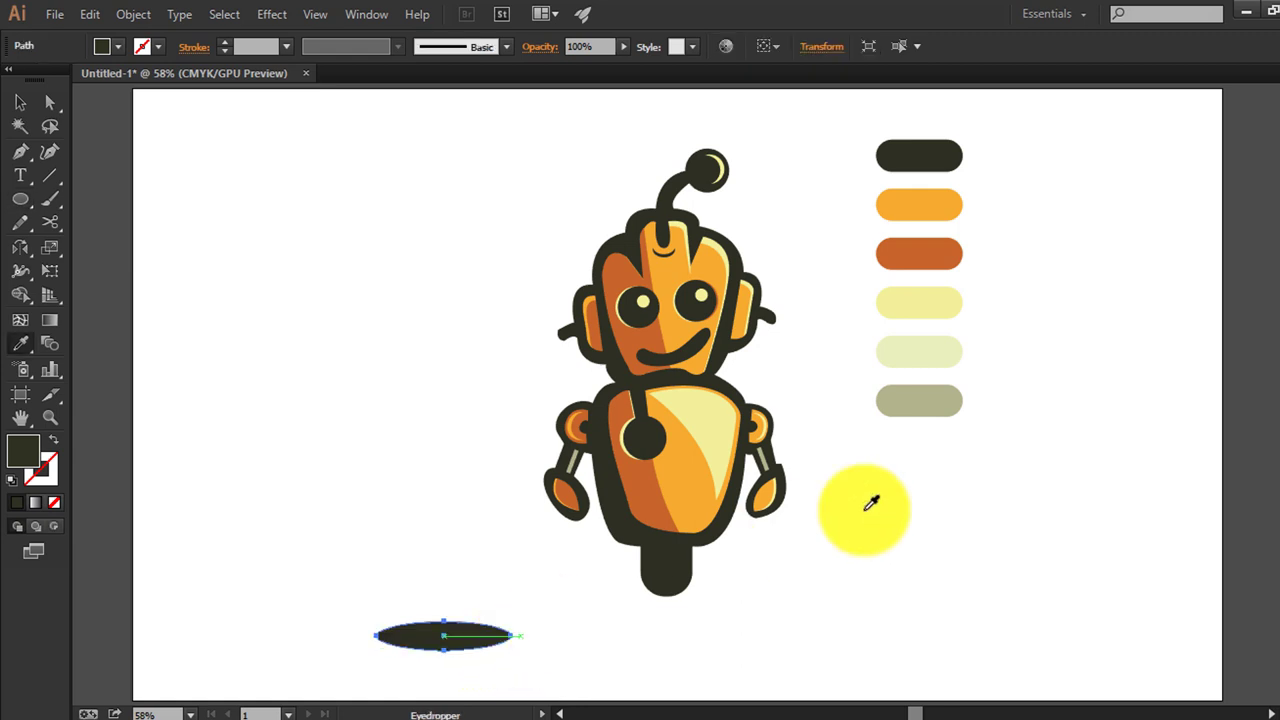
{"action": "left_click", "coordinate": [920, 402]}
{"action": "key", "text": "v"}
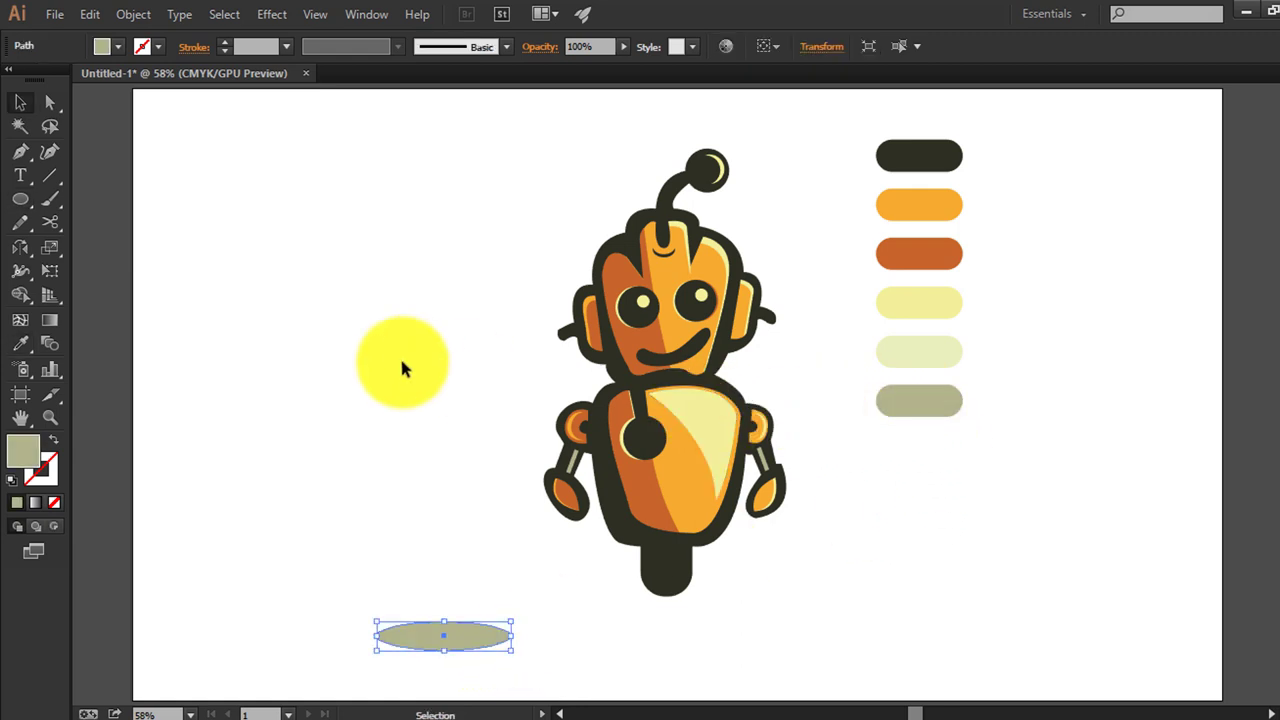
{"action": "key", "text": "ctrl+shift+a"}
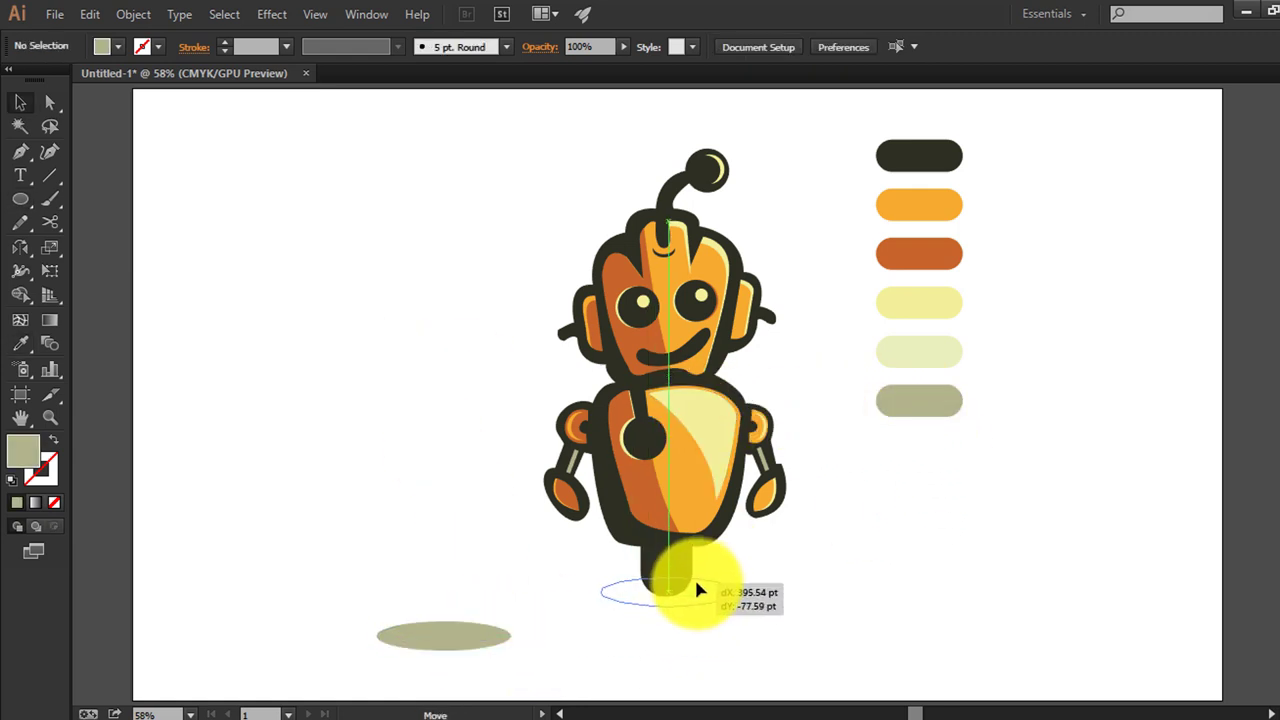
Place the ellipse under the robot as a ground shadow, with the robot in front
{"action": "left_click_drag", "start_coordinate": [700, 585], "coordinate": [696, 577]}
{"action": "left_click", "coordinate": [773, 604]}
{"action": "left_click", "coordinate": [592, 396]}
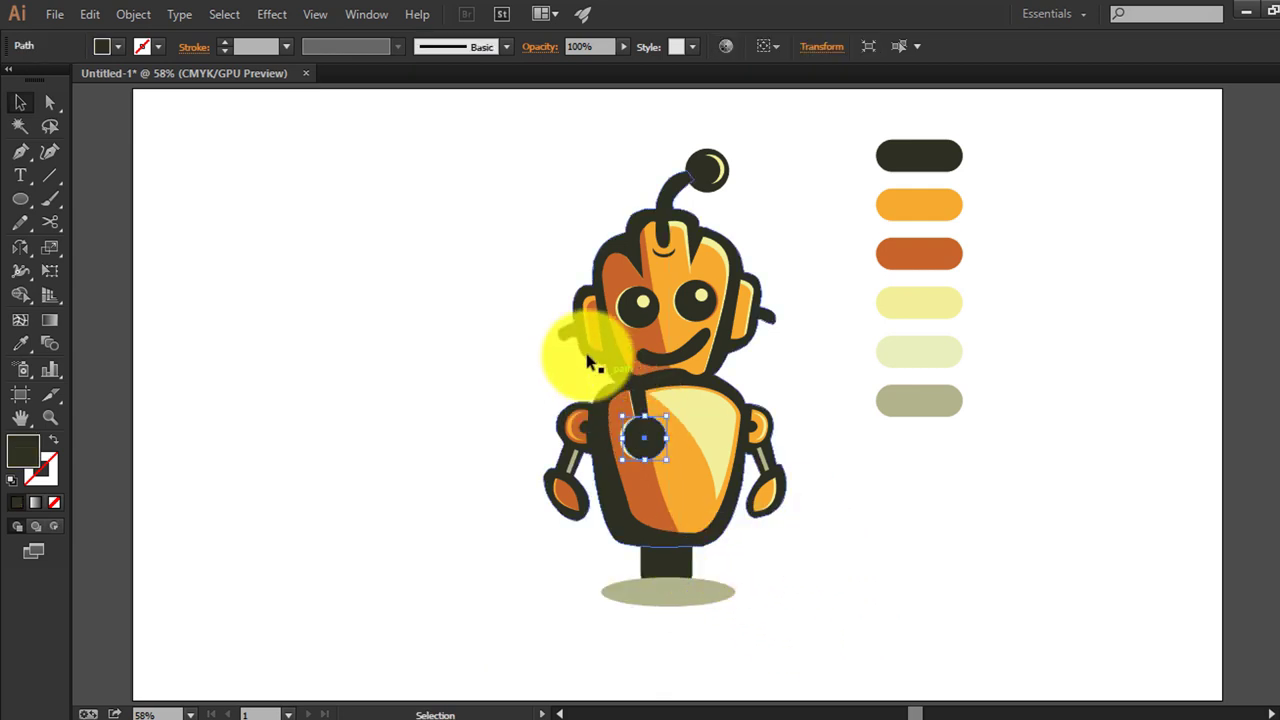
{"action": "right_click", "coordinate": [696, 484]}
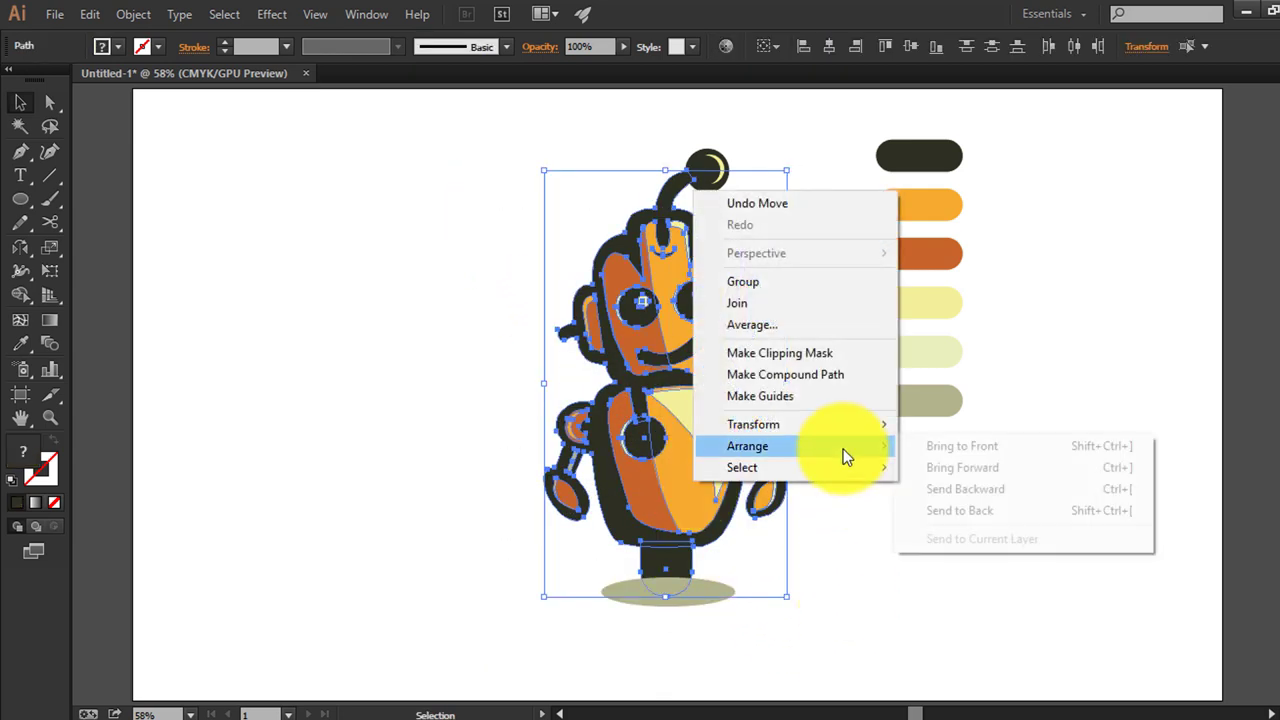
{"action": "left_click", "coordinate": [988, 446]}
{"action": "key", "text": "ctrl+shift+a"}
Widen the shadow ellipse and nudge it slightly left under the robot
{"action": "left_click", "coordinate": [667, 600]}
{"action": "left_click", "coordinate": [700, 598]}
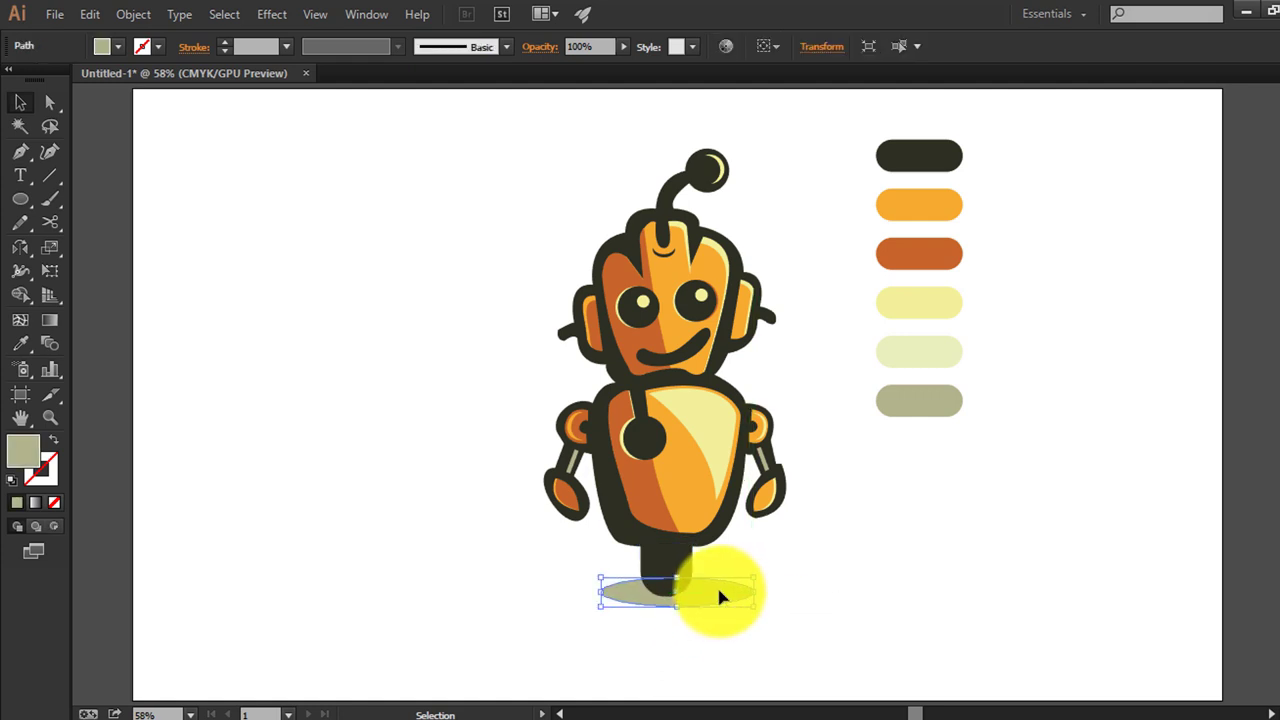
{"action": "left_click_drag", "start_coordinate": [753, 596], "coordinate": [750, 593]}
{"action": "key", "text": "ctrl+shift+a"}
{"action": "left_click", "coordinate": [743, 592]}
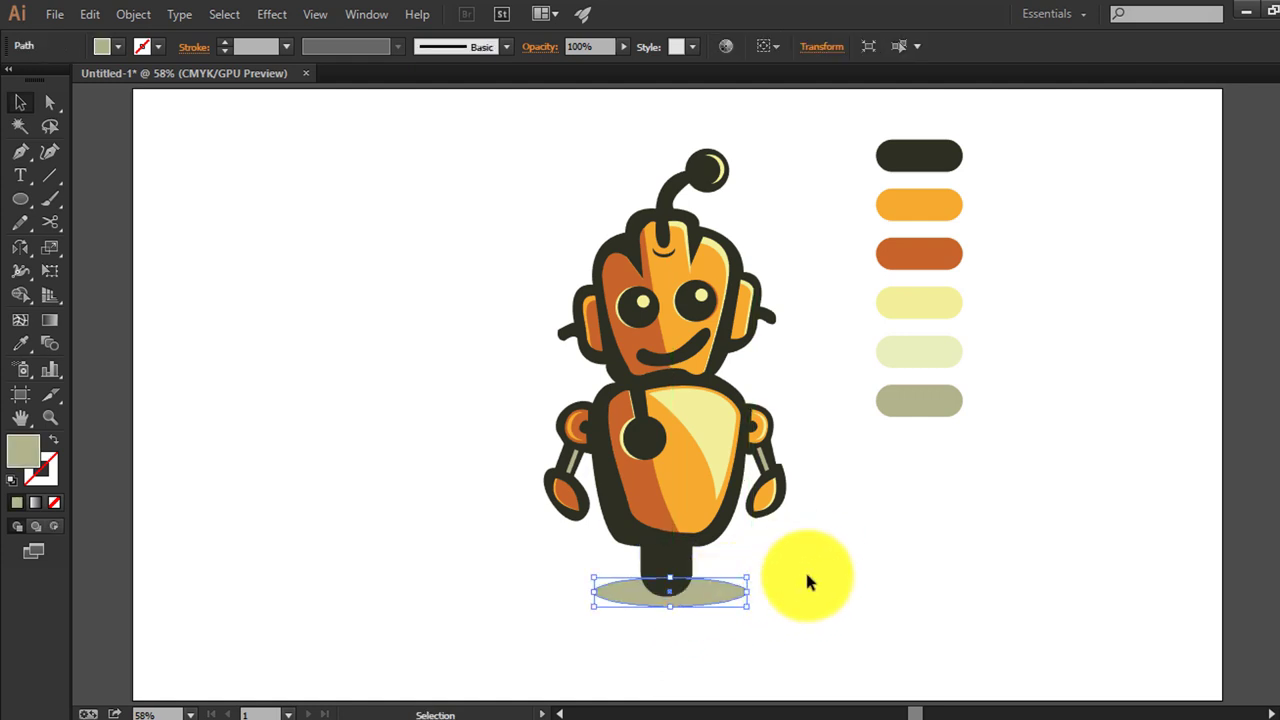
{"action": "left_click", "coordinate": [807, 578]}
{"action": "left_click_drag", "start_coordinate": [737, 598], "coordinate": [734, 598]}
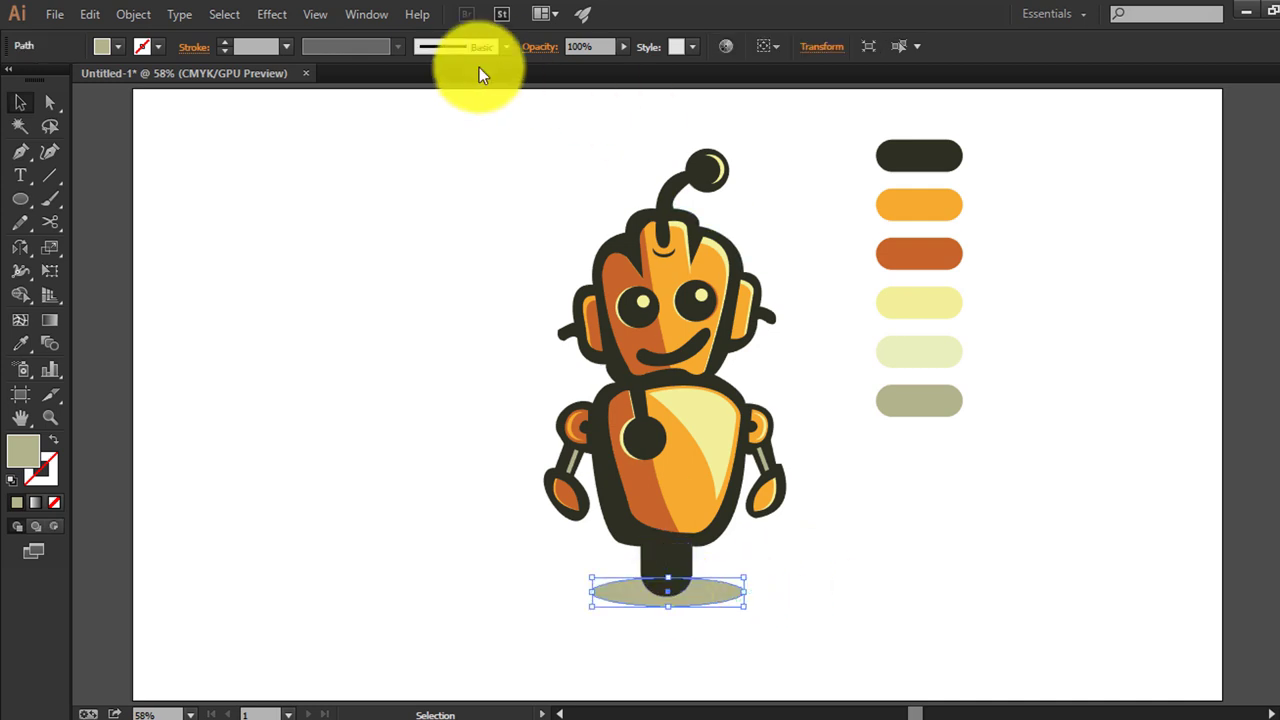
{"action": "left_click", "coordinate": [271, 14]}
{"action": "mouse_move", "coordinate": [295, 267]}
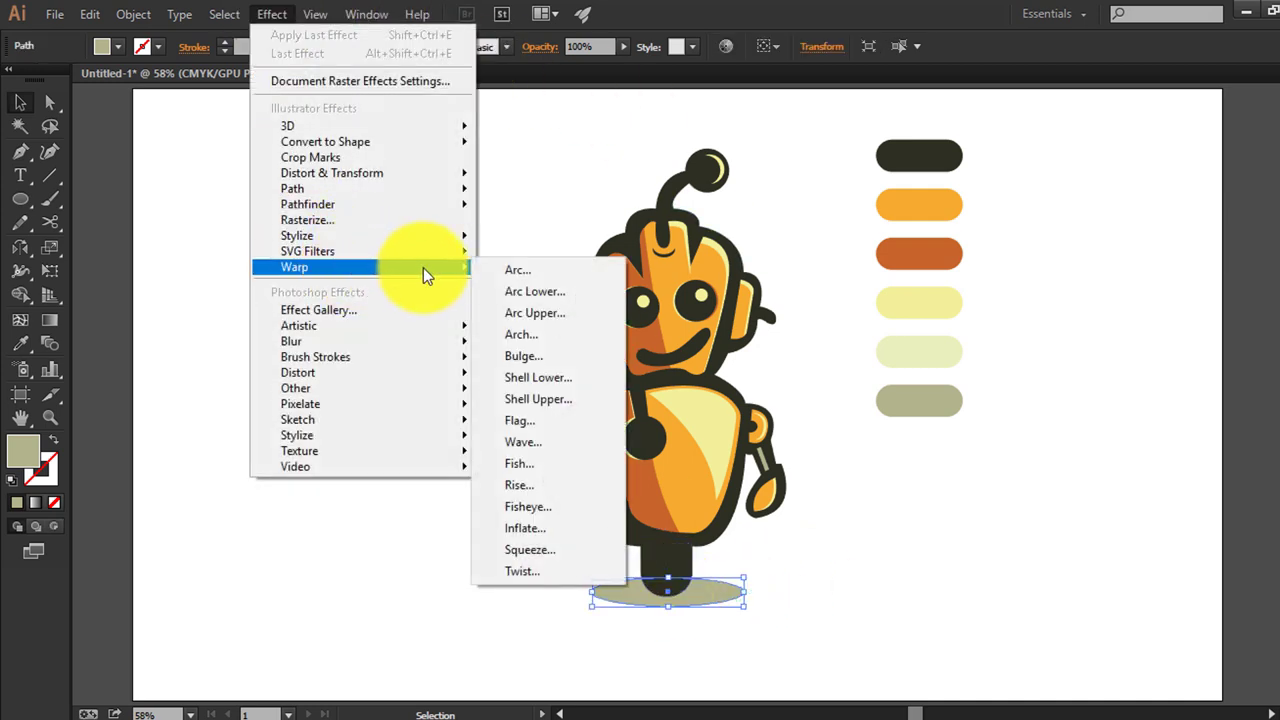
{"action": "left_click", "coordinate": [564, 127]}
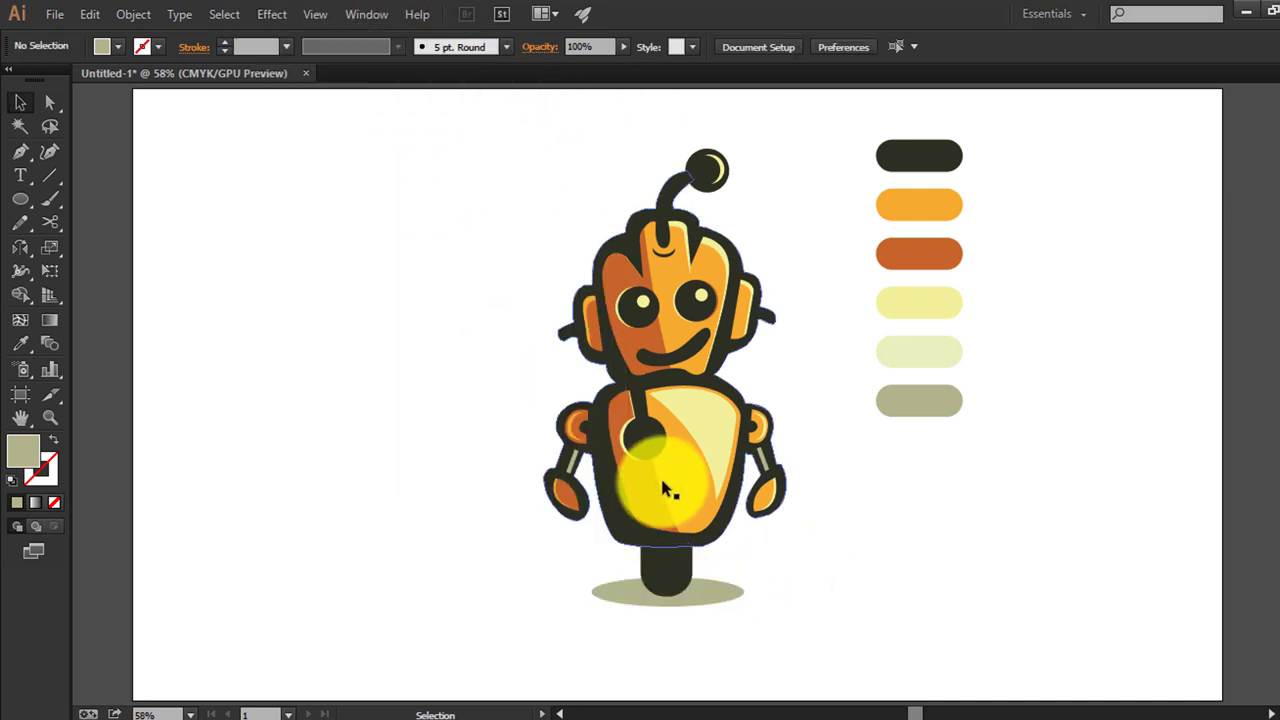
Marquee-select all of the robot's parts and group them
{"action": "left_click_drag", "start_coordinate": [468, 156], "coordinate": [760, 596]}
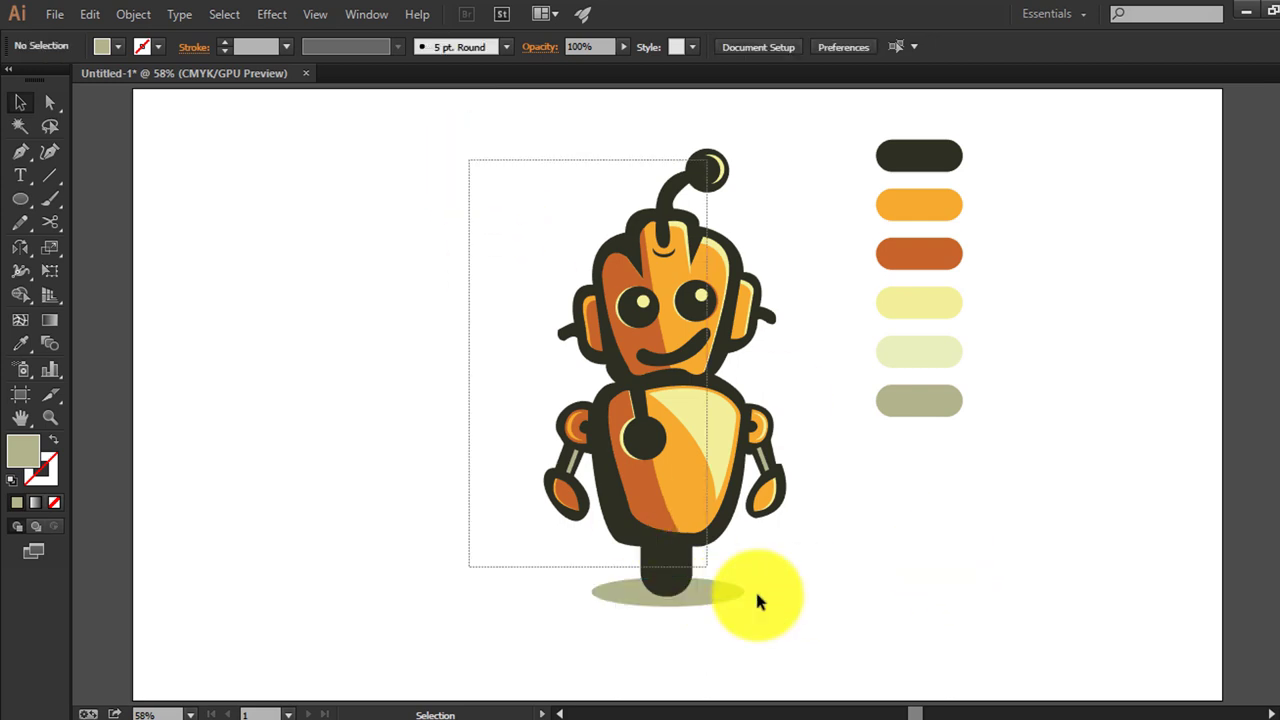
{"action": "right_click", "coordinate": [648, 358]}
{"action": "left_click", "coordinate": [744, 447]}
{"action": "left_click", "coordinate": [968, 477]}
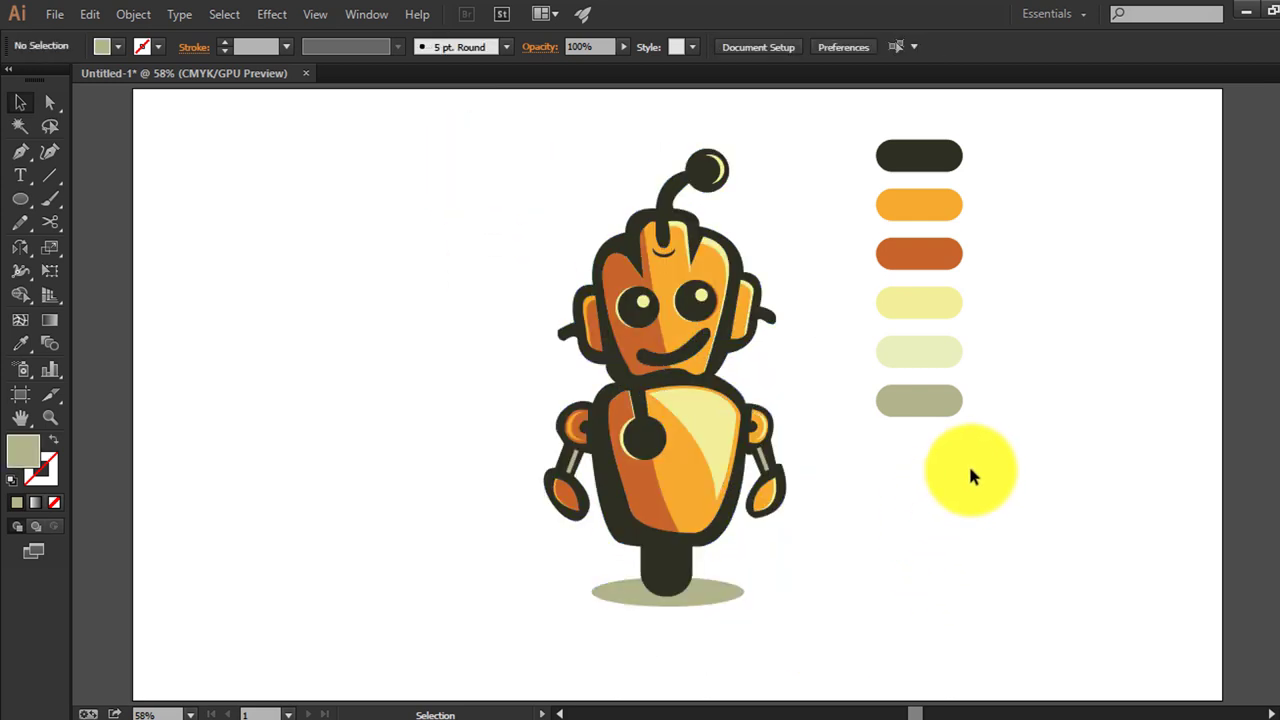
{"action": "scroll", "coordinate": [800, 393], "scroll_direction": "up", "scroll_amount": 2}
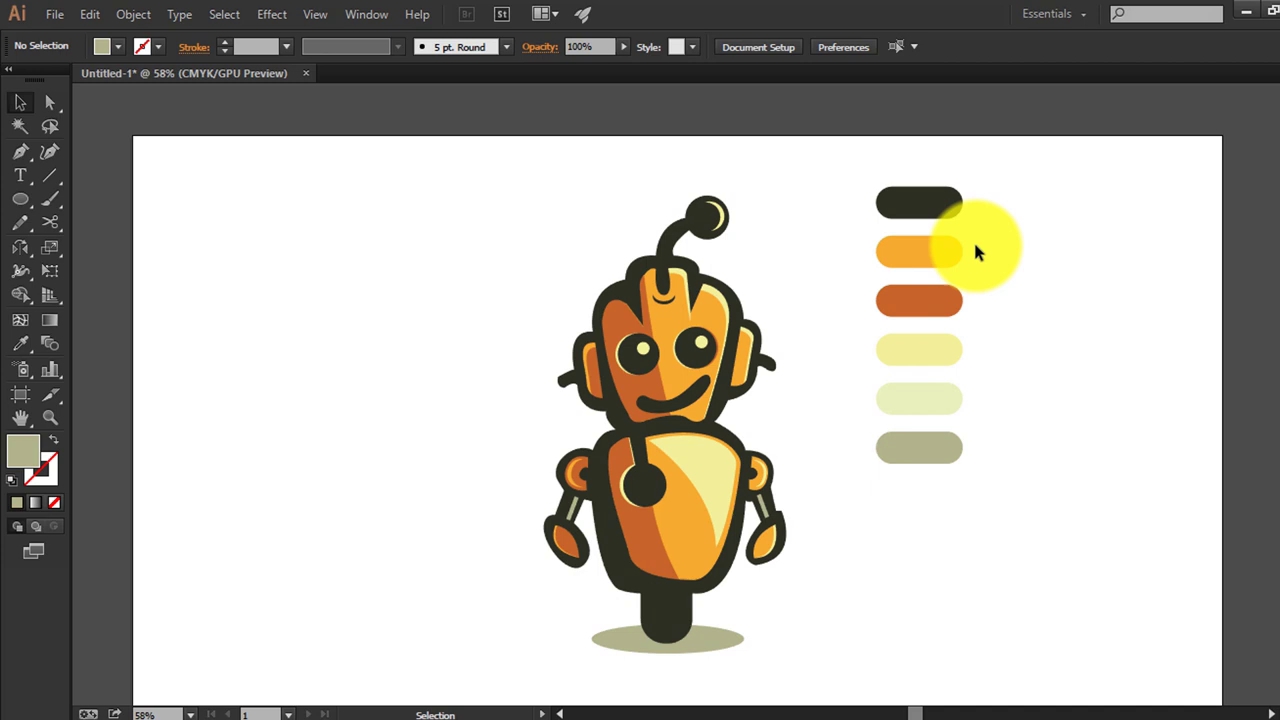
{"action": "left_click", "coordinate": [908, 289]}
{"action": "left_click", "coordinate": [1062, 266]}
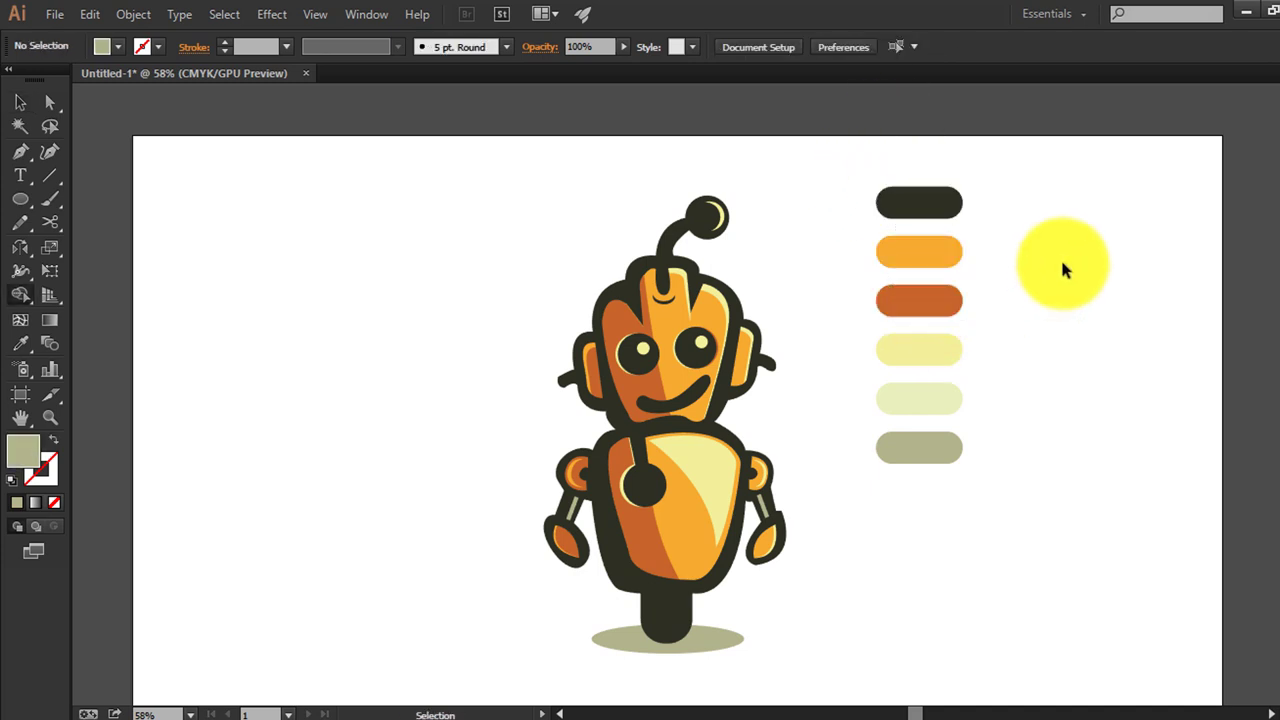
{"action": "key", "text": "ctrl+minus"}
{"action": "key", "text": "ctrl+minus"}
Move the colour pills off the artboard to the right
{"action": "key", "text": "v"}
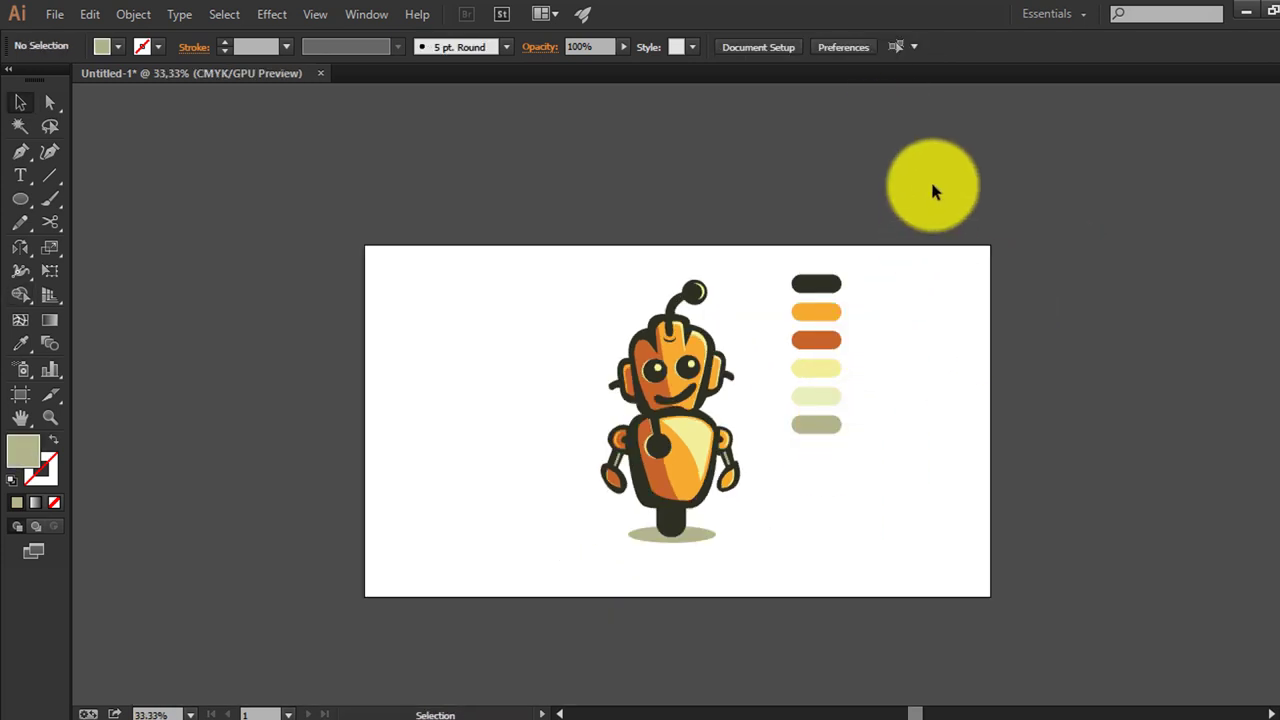
{"action": "mouse_move", "coordinate": [826, 476]}
{"action": "left_mouse_down"}
{"action": "mouse_move", "coordinate": [857, 443]}
{"action": "mouse_move", "coordinate": [1089, 440]}
{"action": "left_mouse_up"}
{"action": "left_click", "coordinate": [1150, 520]}
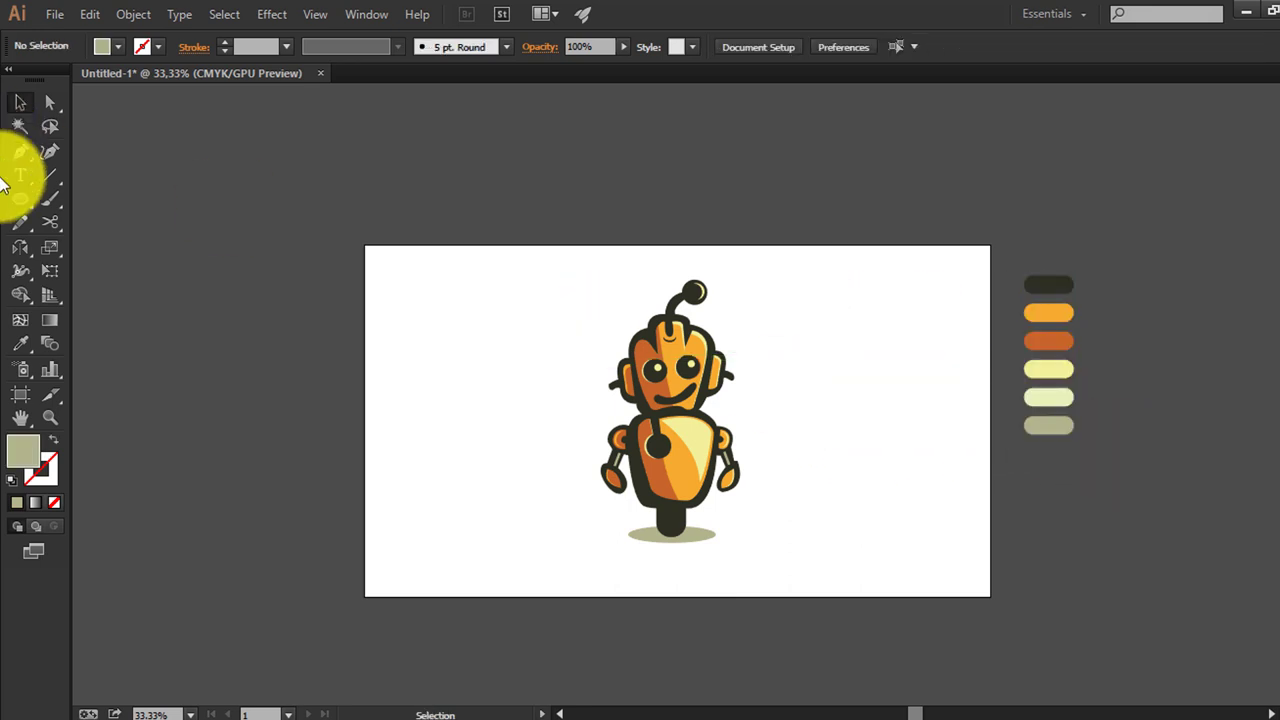
Add an artboard-sized rectangle in the fifth pill's pale green and send it to back
{"action": "left_click", "coordinate": [20, 198]}
{"action": "left_click", "coordinate": [83, 203]}
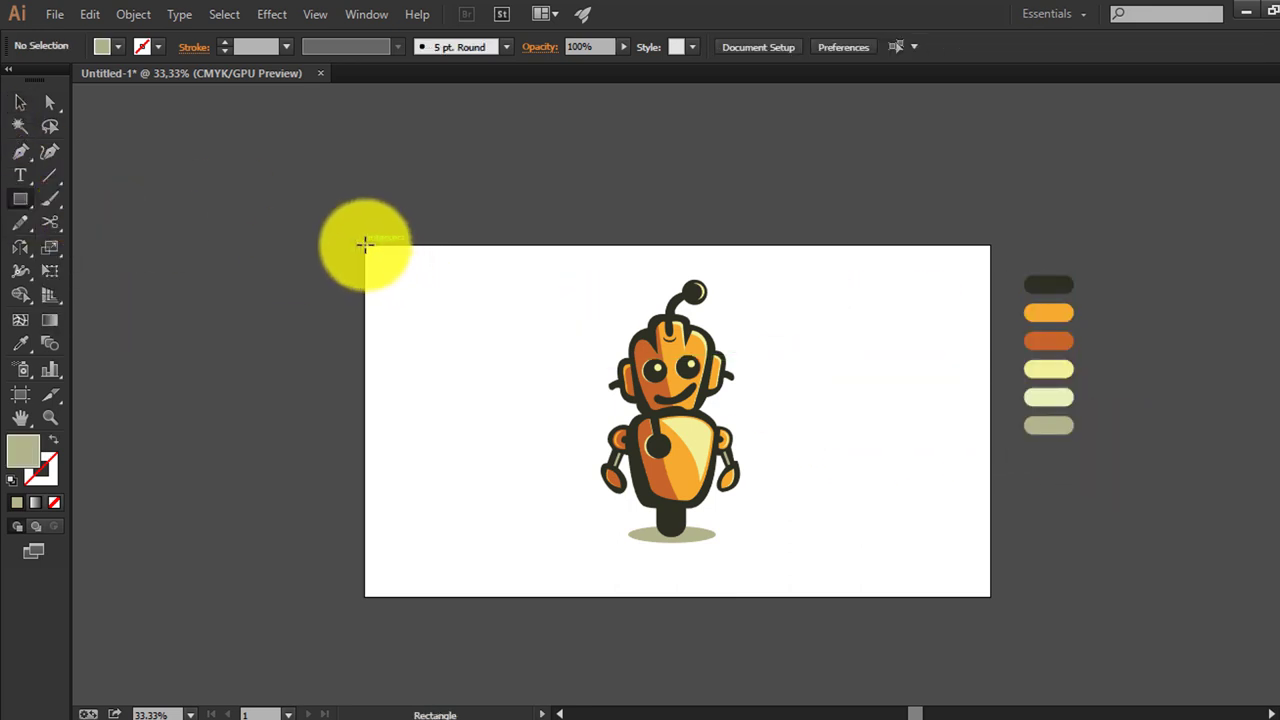
{"action": "left_click_drag", "start_coordinate": [365, 244], "coordinate": [987, 597]}
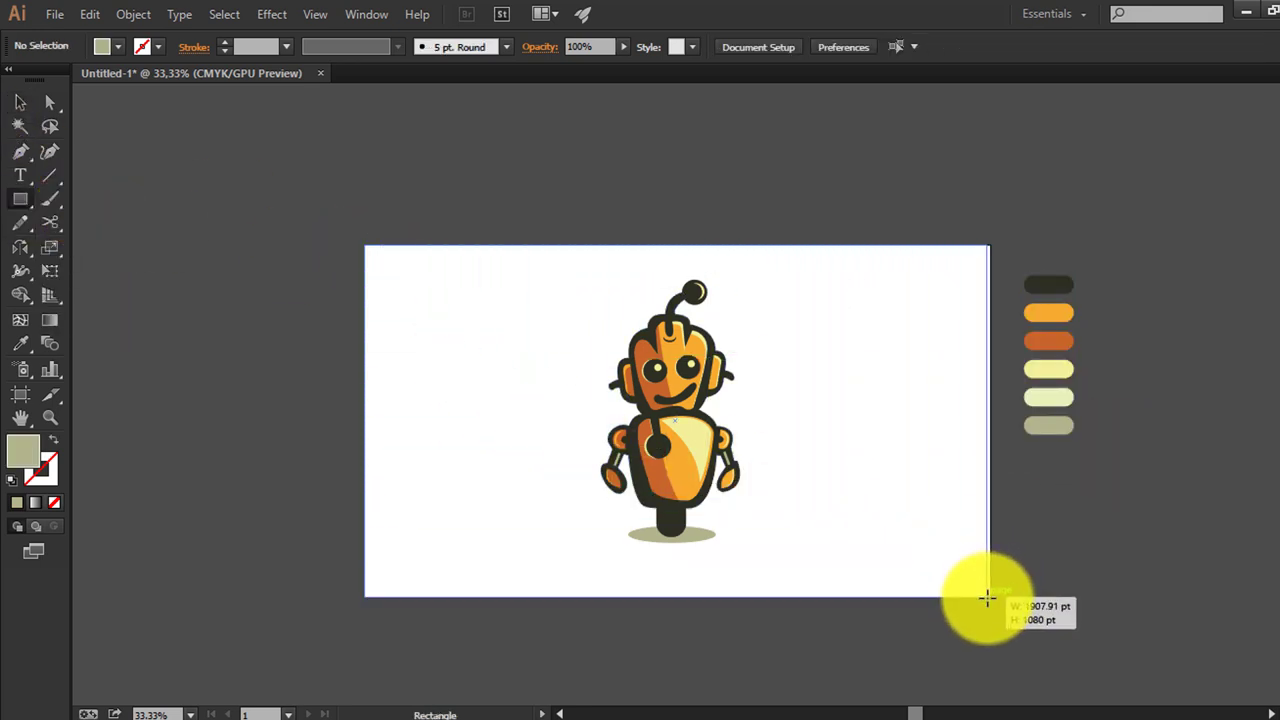
{"action": "key", "text": "i"}
{"action": "left_click", "coordinate": [1054, 394]}
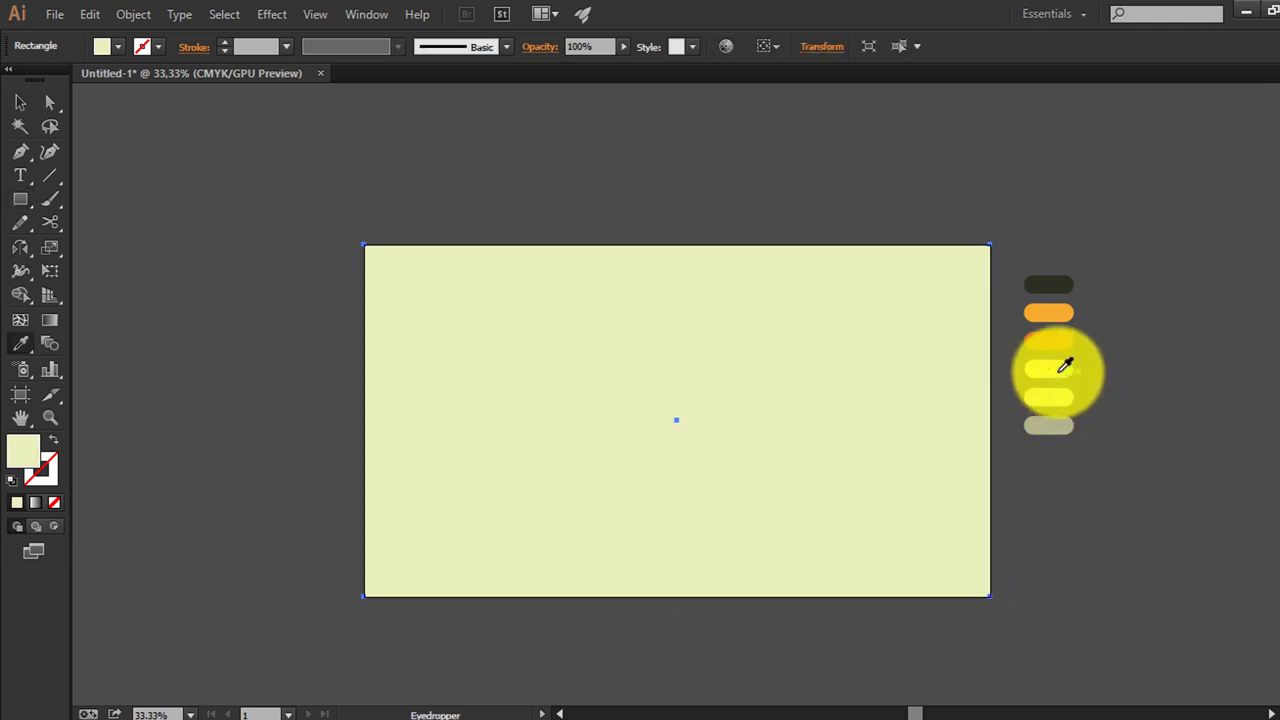
{"action": "left_click", "coordinate": [22, 102]}
{"action": "right_click", "coordinate": [565, 640]}
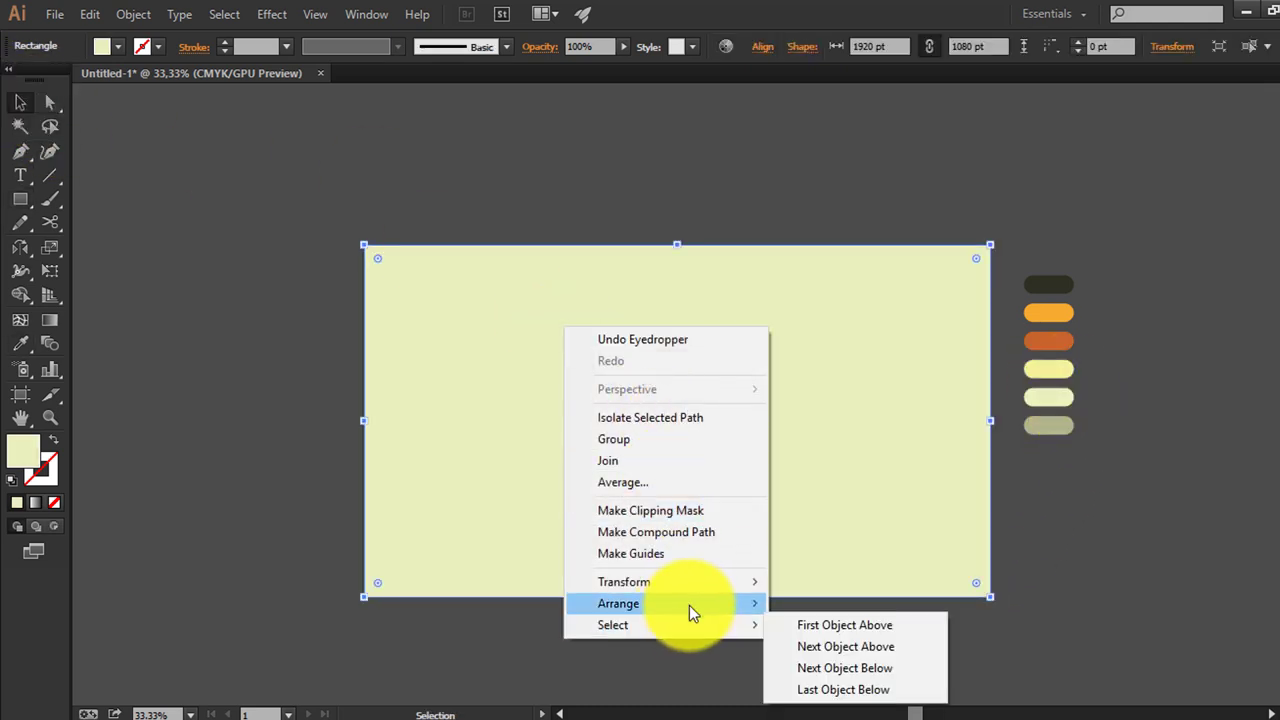
{"action": "left_click", "coordinate": [833, 668]}
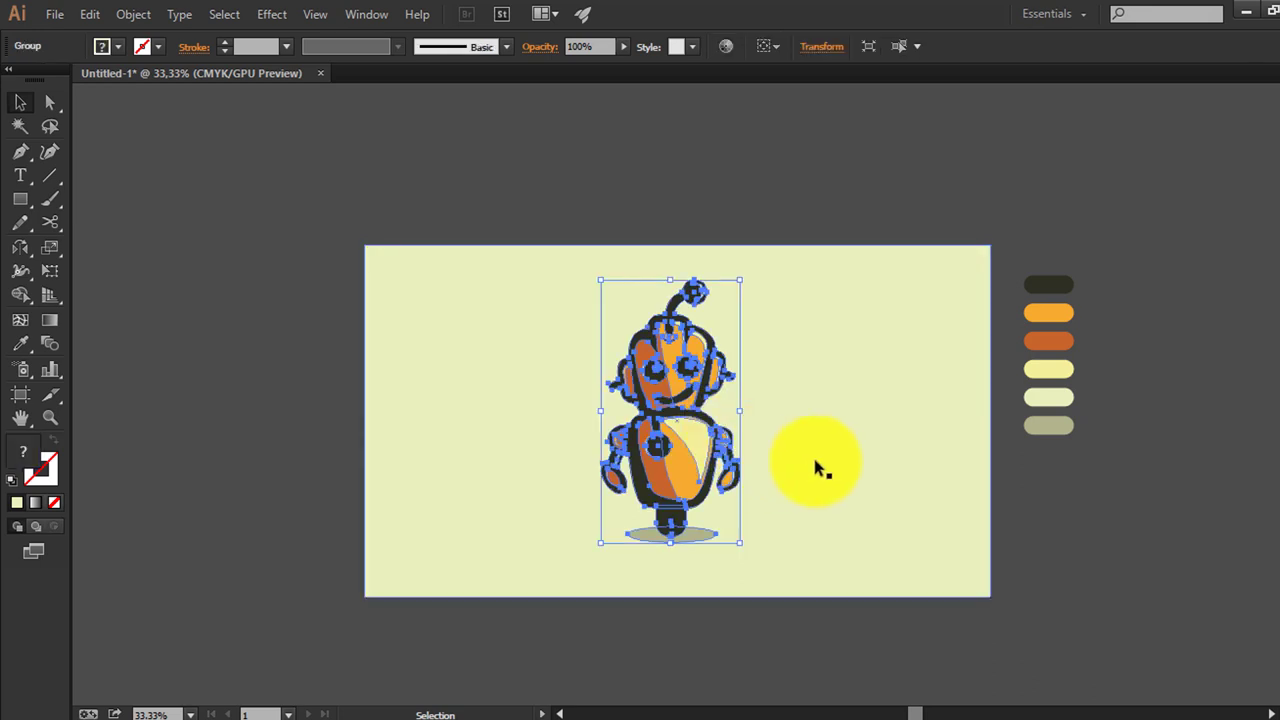
{"action": "key", "text": "ctrl+0"}
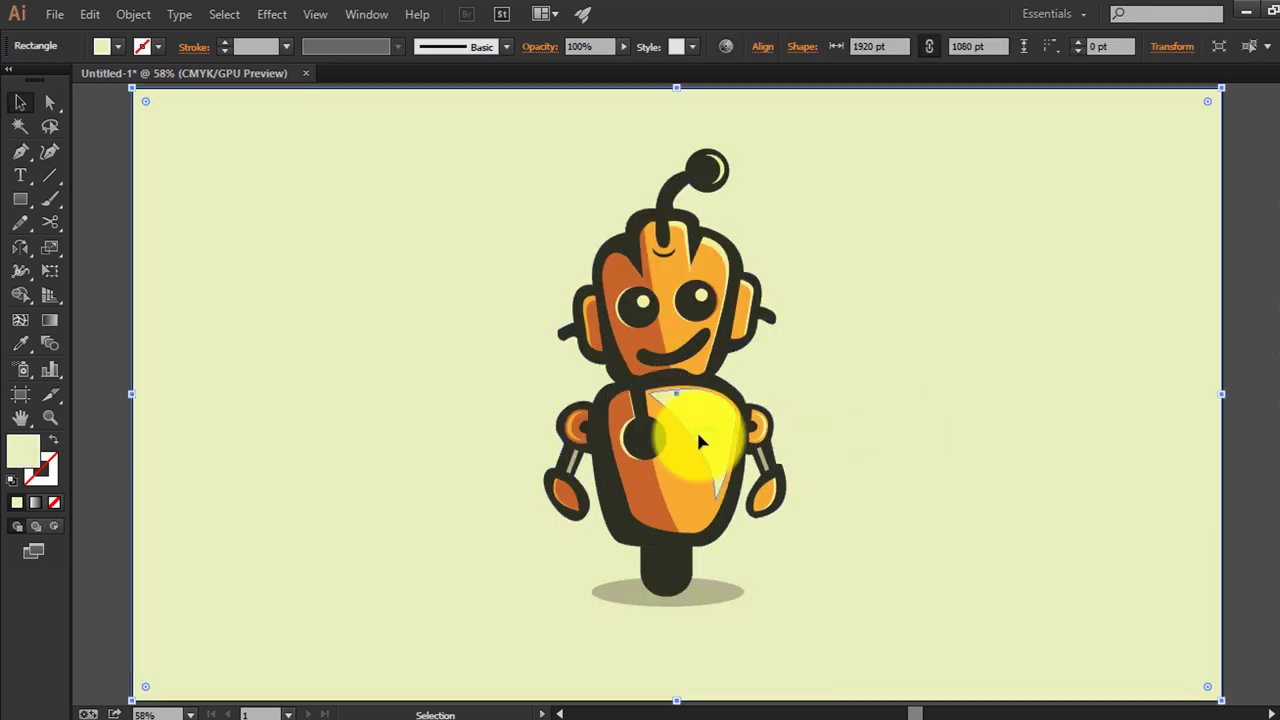
{"action": "left_click", "coordinate": [690, 432]}
Apply a Multiply drop shadow to the robot: 75% opacity, 7 pt offsets, 5 pt blur
{"action": "key", "text": "a"}
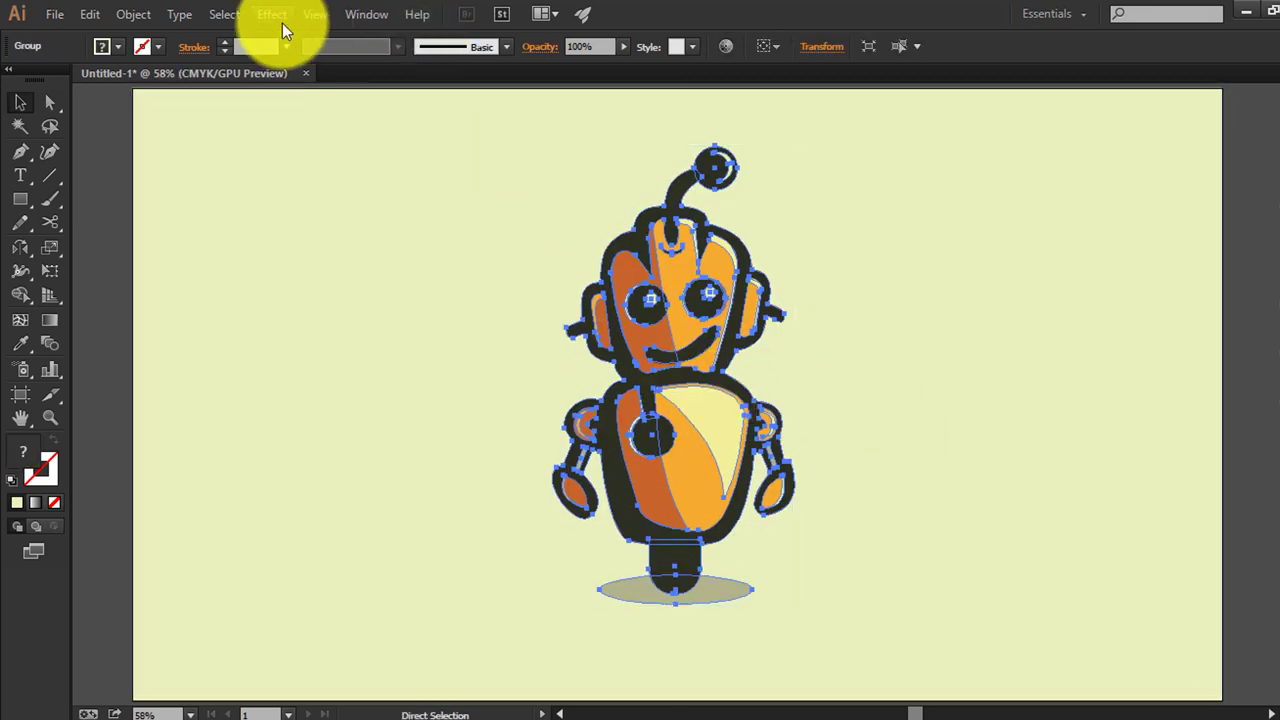
{"action": "left_click", "coordinate": [271, 14]}
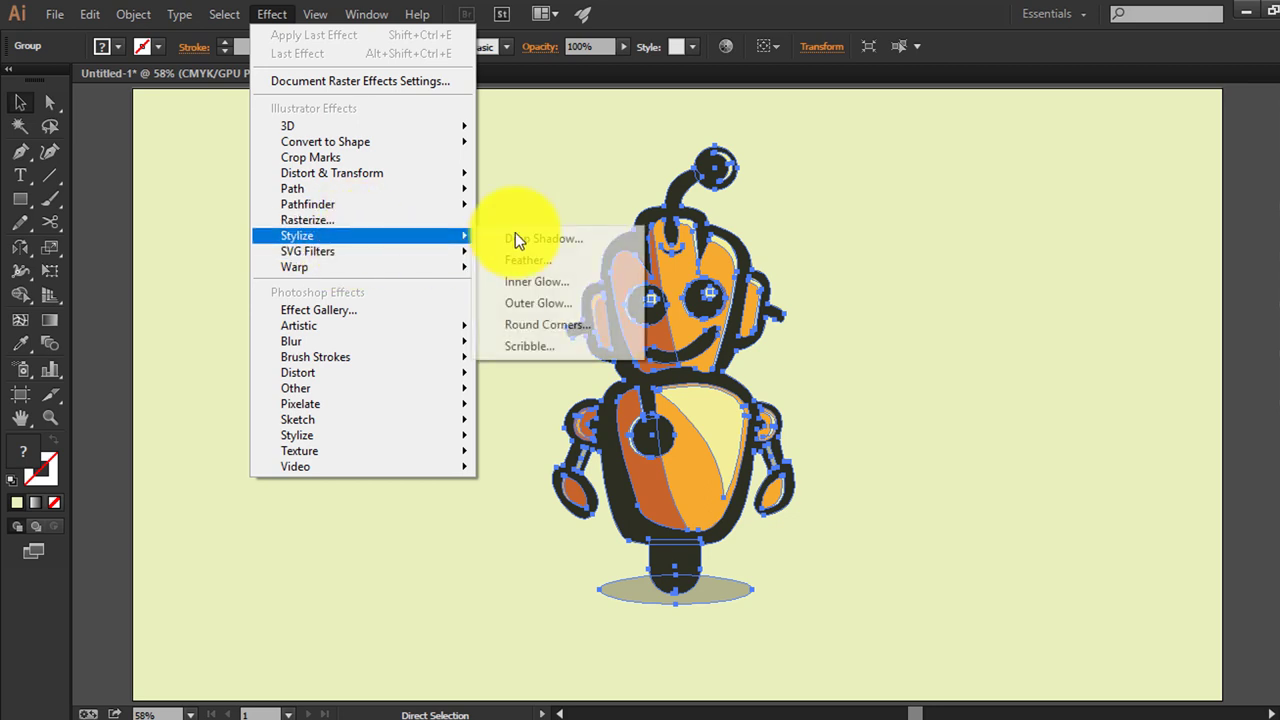
{"action": "left_click", "coordinate": [544, 234]}
{"action": "left_click_drag", "start_coordinate": [1262, 170], "coordinate": [850, 120]}
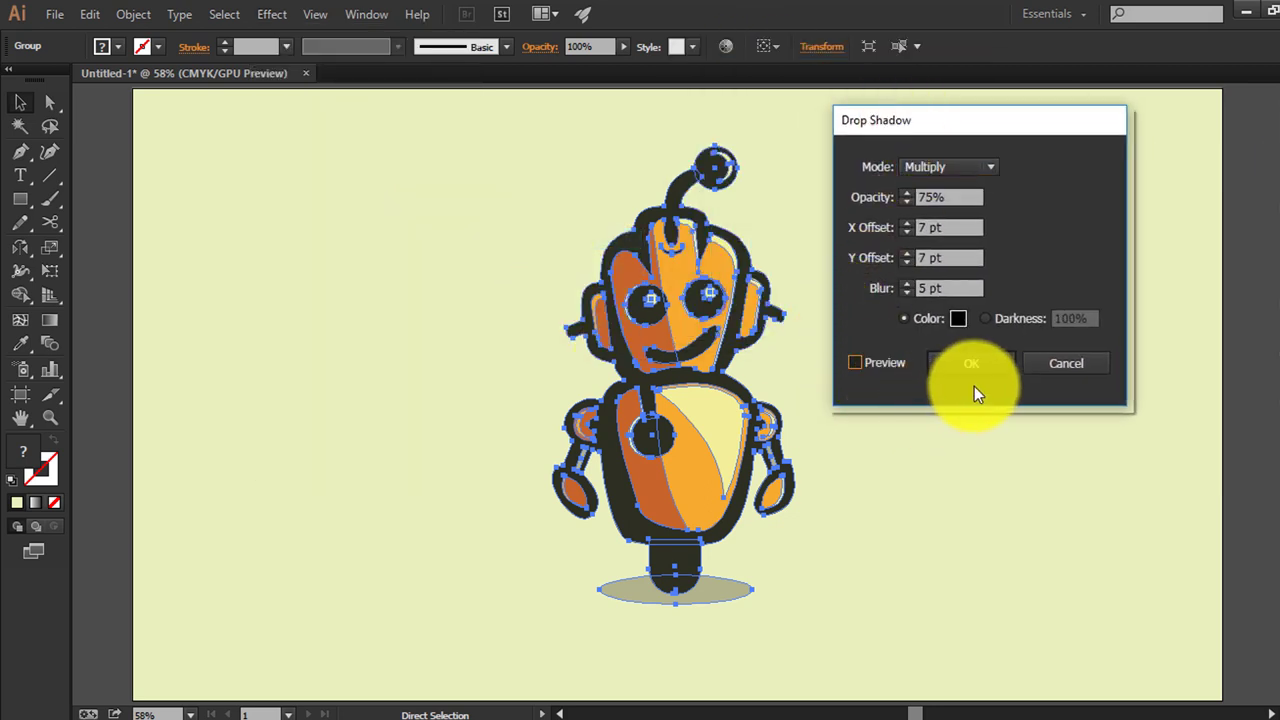
{"action": "key", "text": "alt+p"}
{"action": "left_click", "coordinate": [966, 365]}
Undo the shadow, ungroup the robot, and lock the background rectangle in place
{"action": "left_click", "coordinate": [971, 467]}
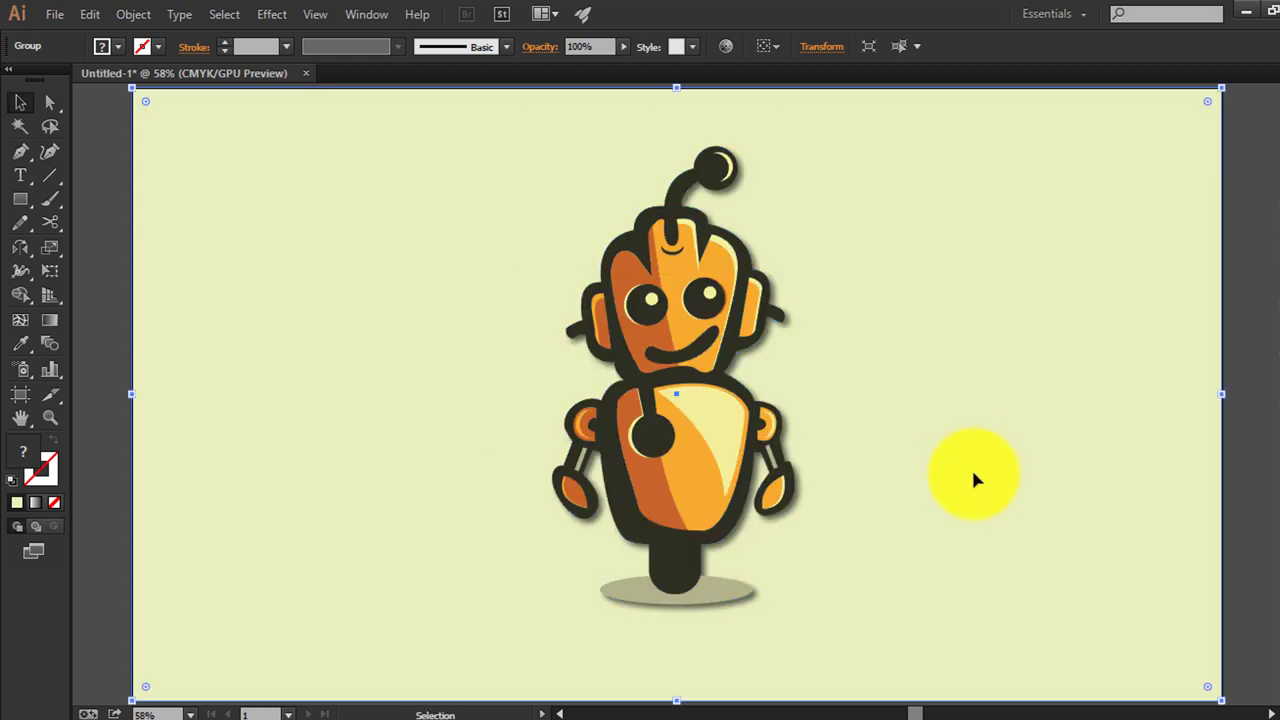
{"action": "key", "text": "ctrl+z"}
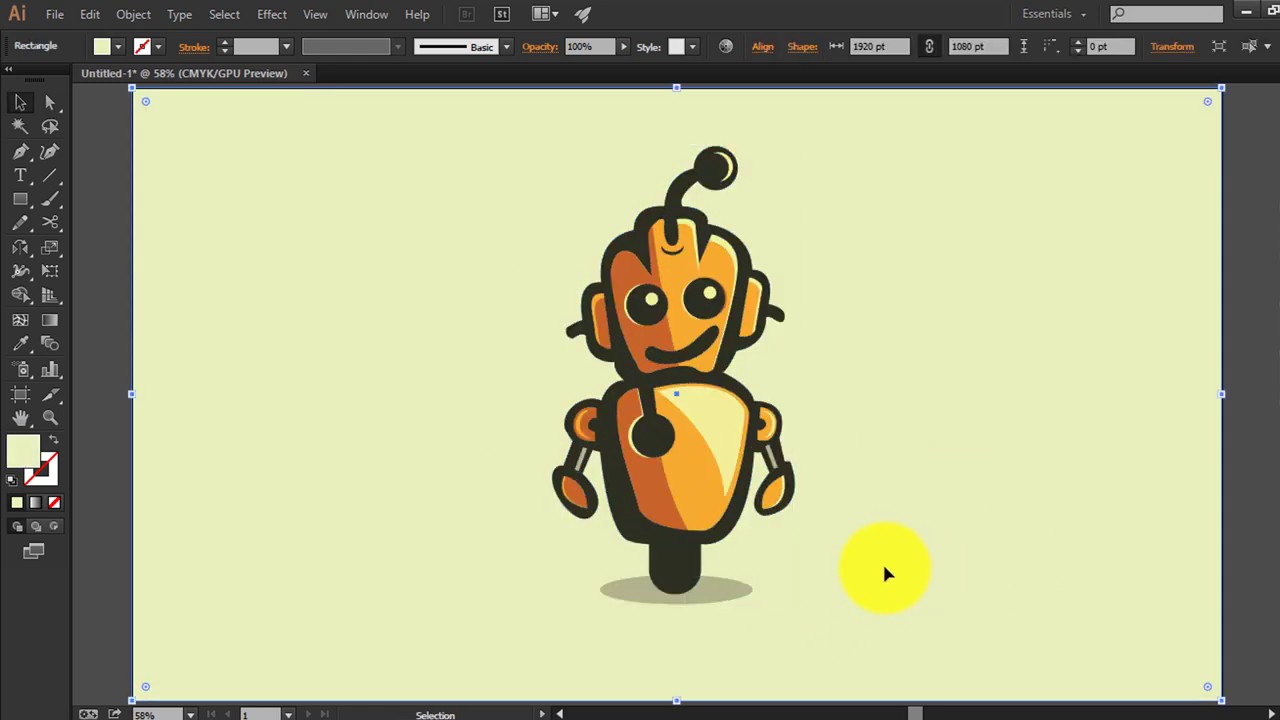
{"action": "left_click", "coordinate": [743, 592]}
{"action": "right_click", "coordinate": [726, 508]}
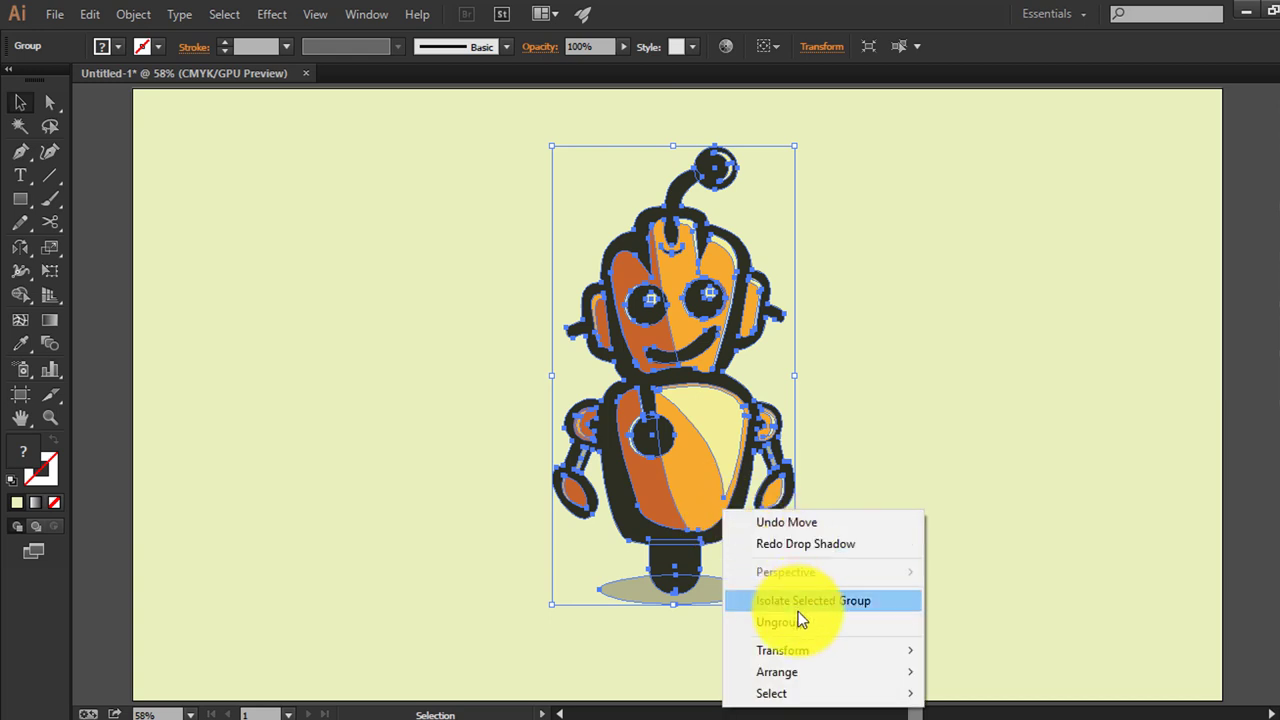
{"action": "left_click", "coordinate": [798, 604]}
{"action": "mouse_move", "coordinate": [791, 571]}
{"action": "left_mouse_down"}
{"action": "mouse_move", "coordinate": [566, 462]}
{"action": "mouse_move", "coordinate": [497, 277]}
{"action": "mouse_move", "coordinate": [985, 577]}
{"action": "left_mouse_up"}
{"action": "key", "text": "ctrl+2"}
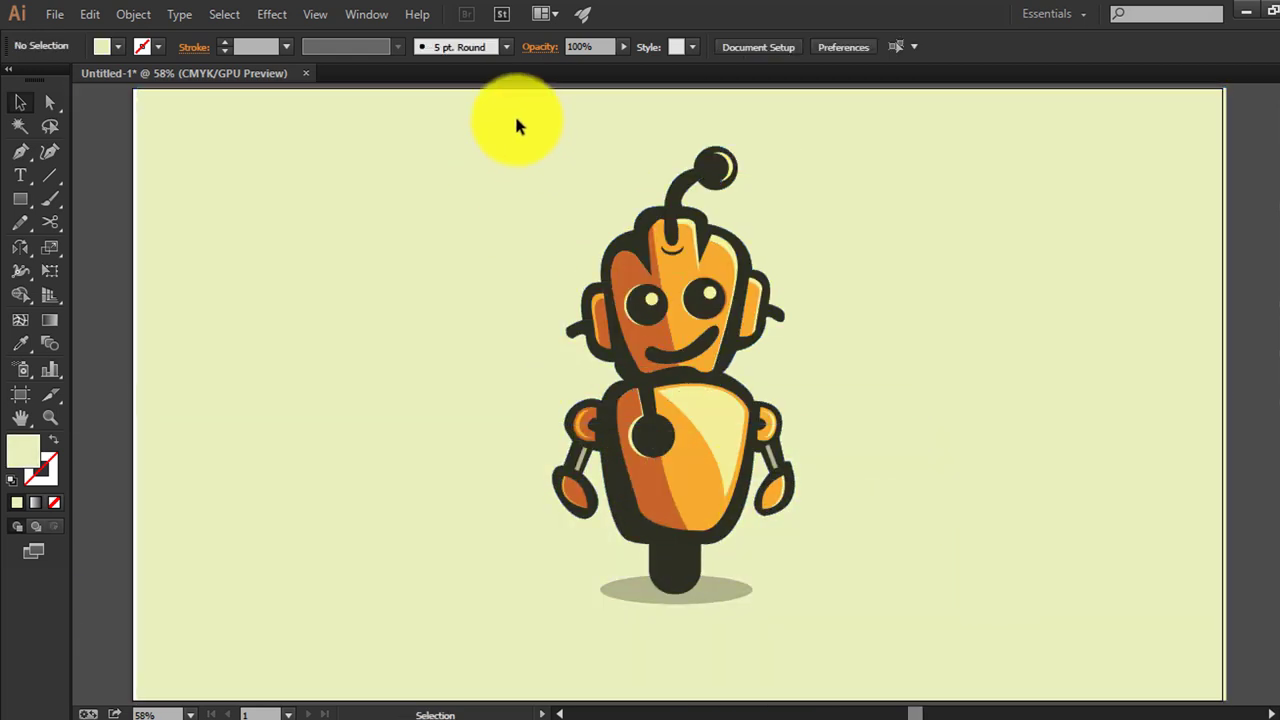
Regroup the robot's parts and deselect to view the shadowed mascot
{"action": "right_click", "coordinate": [737, 452]}
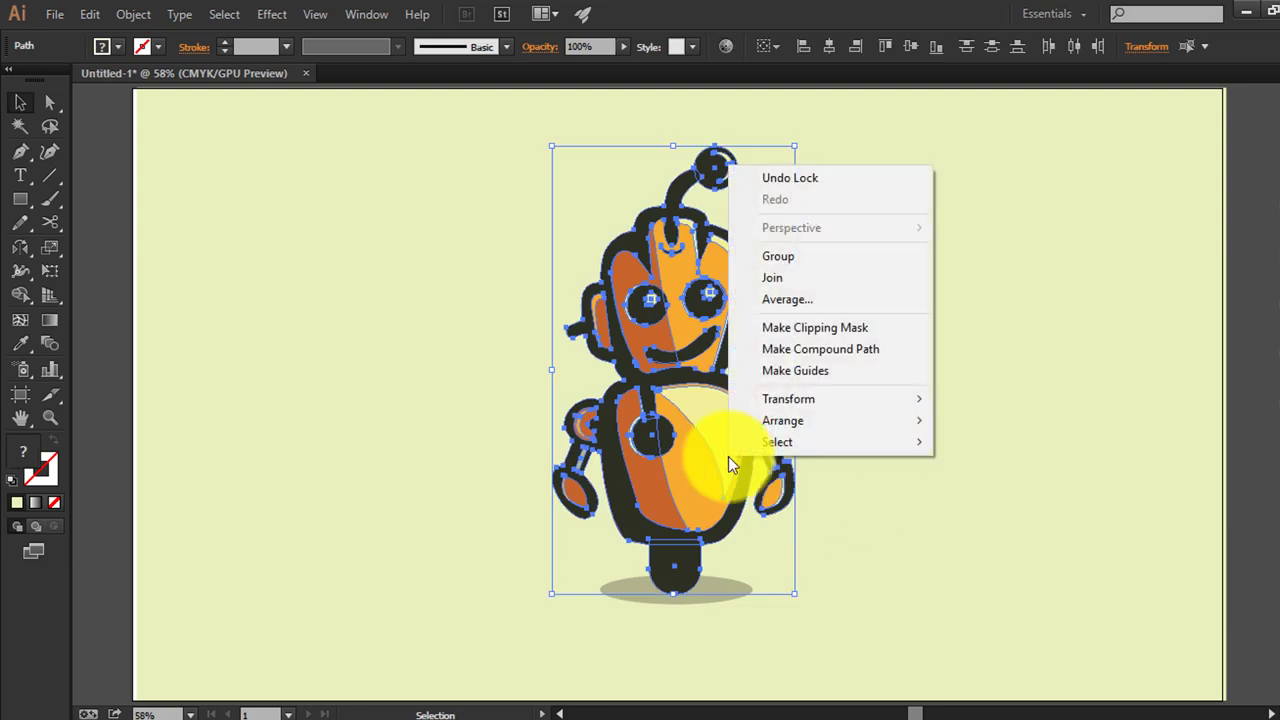
{"action": "left_click", "coordinate": [809, 325]}
{"action": "left_click", "coordinate": [655, 403]}
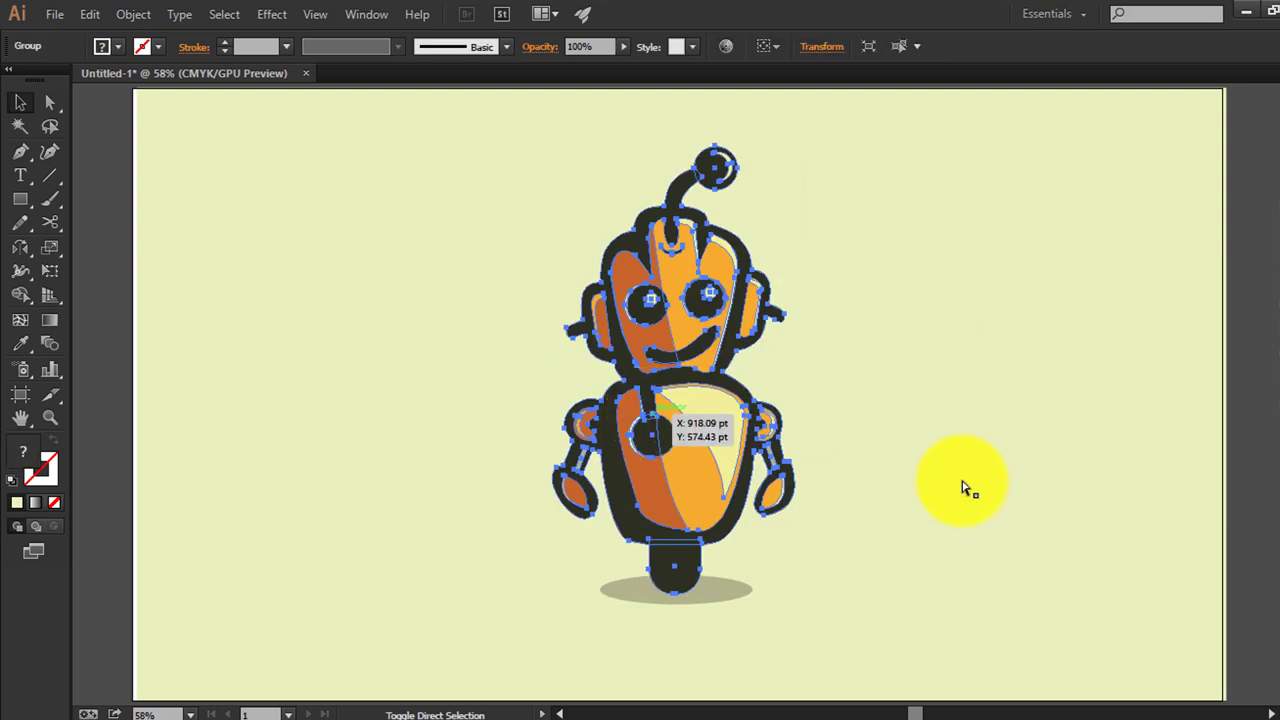
{"action": "left_click", "coordinate": [905, 588]}
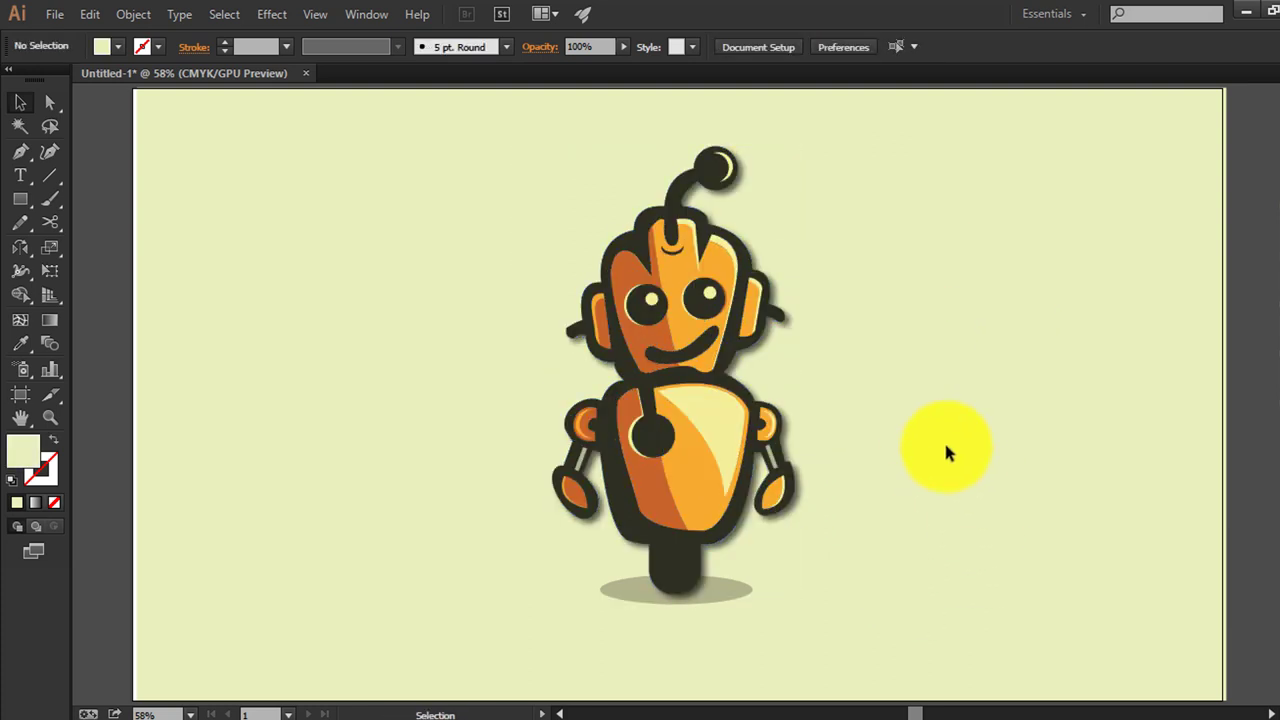